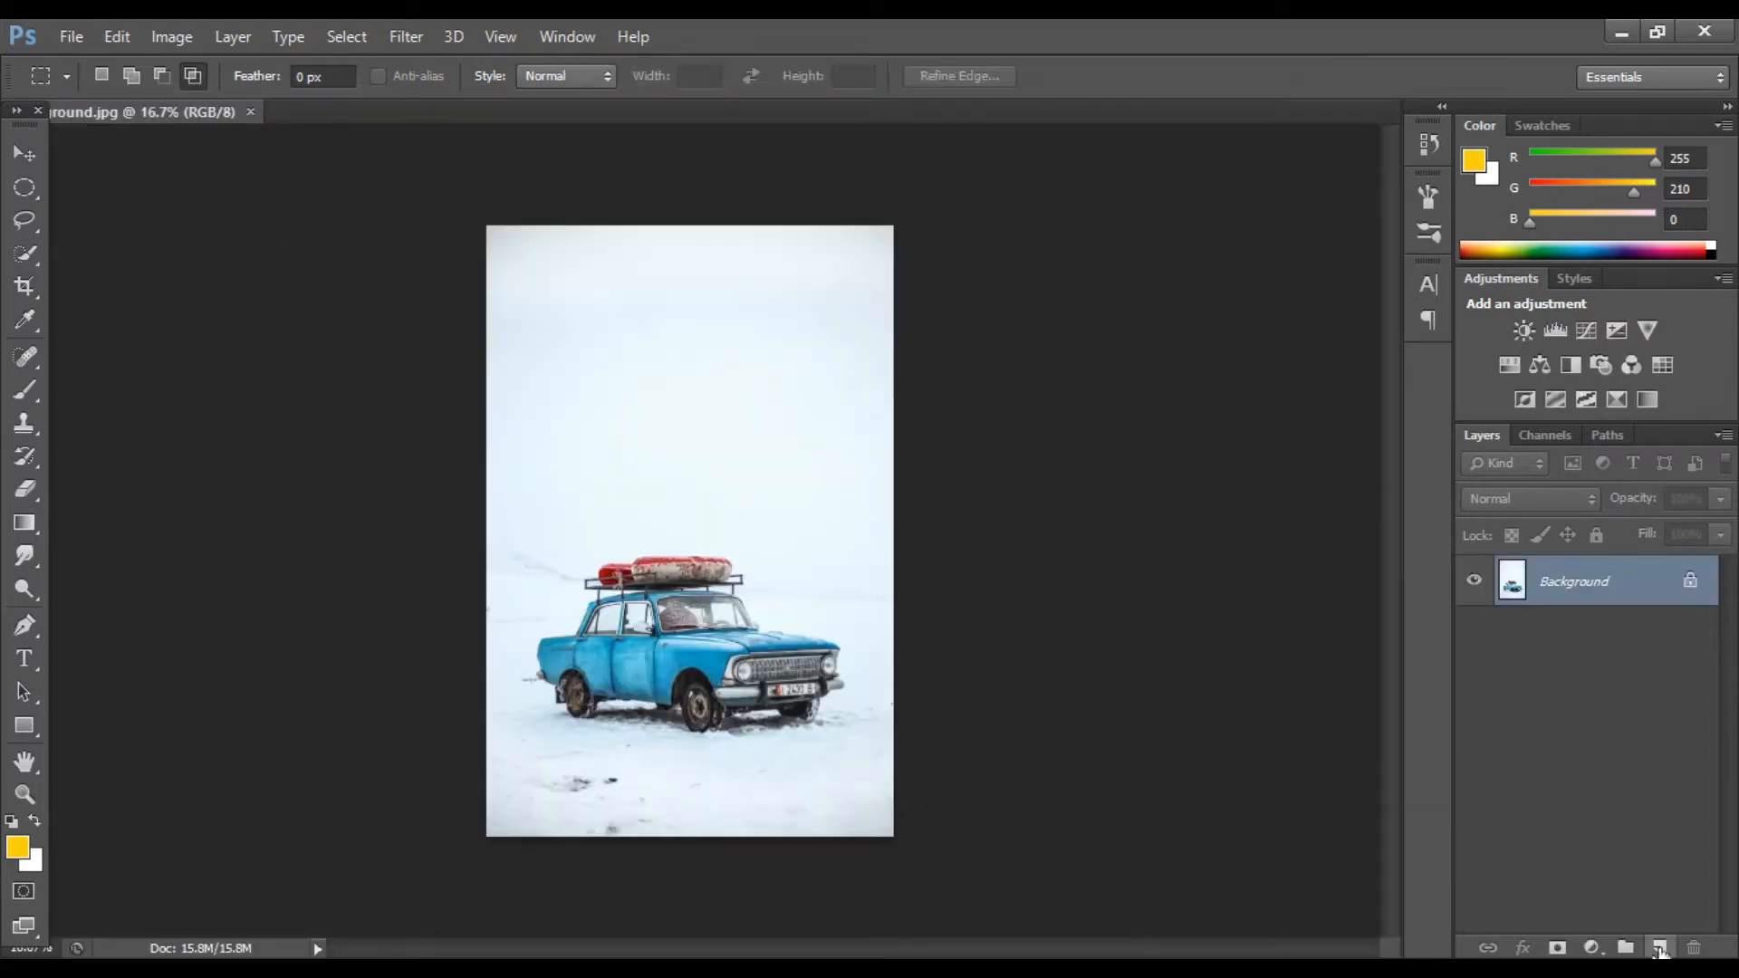
# Step: Duplicate the background photo layer and hide the original
pyautogui.hotkey('ctrl', 'j')
pyautogui.click(1474, 628)
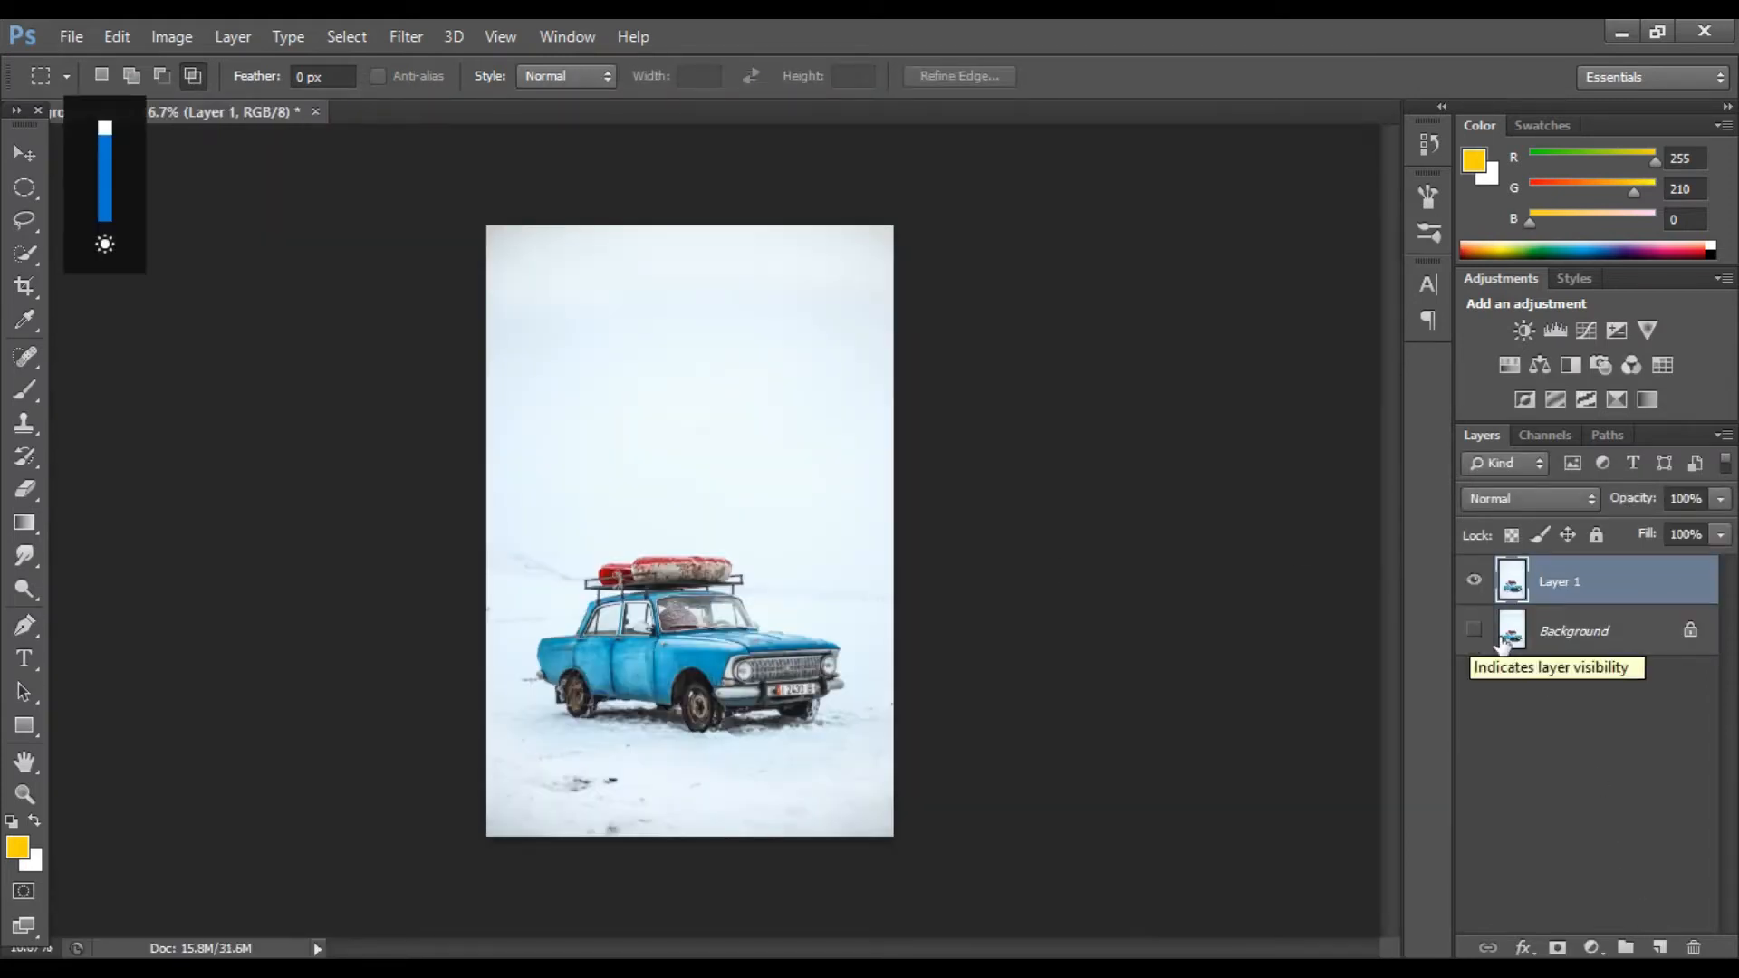
pyautogui.click(171, 36)
pyautogui.moveTo(226, 101)
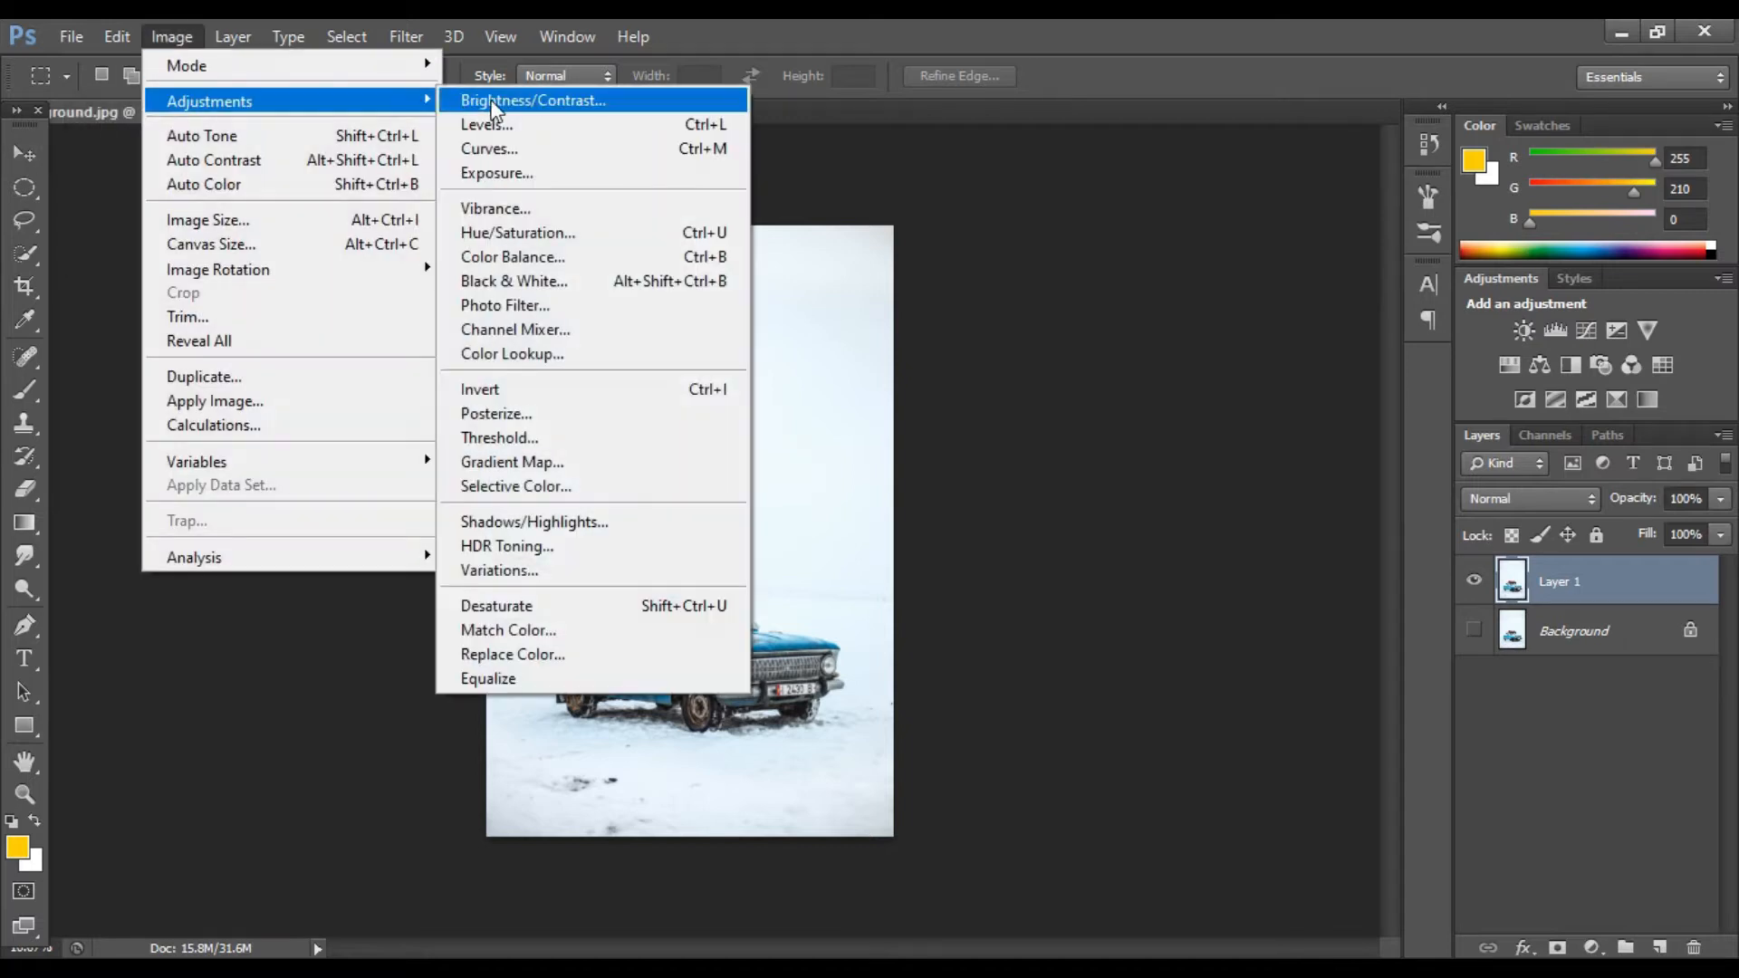
pyautogui.click(494, 101)
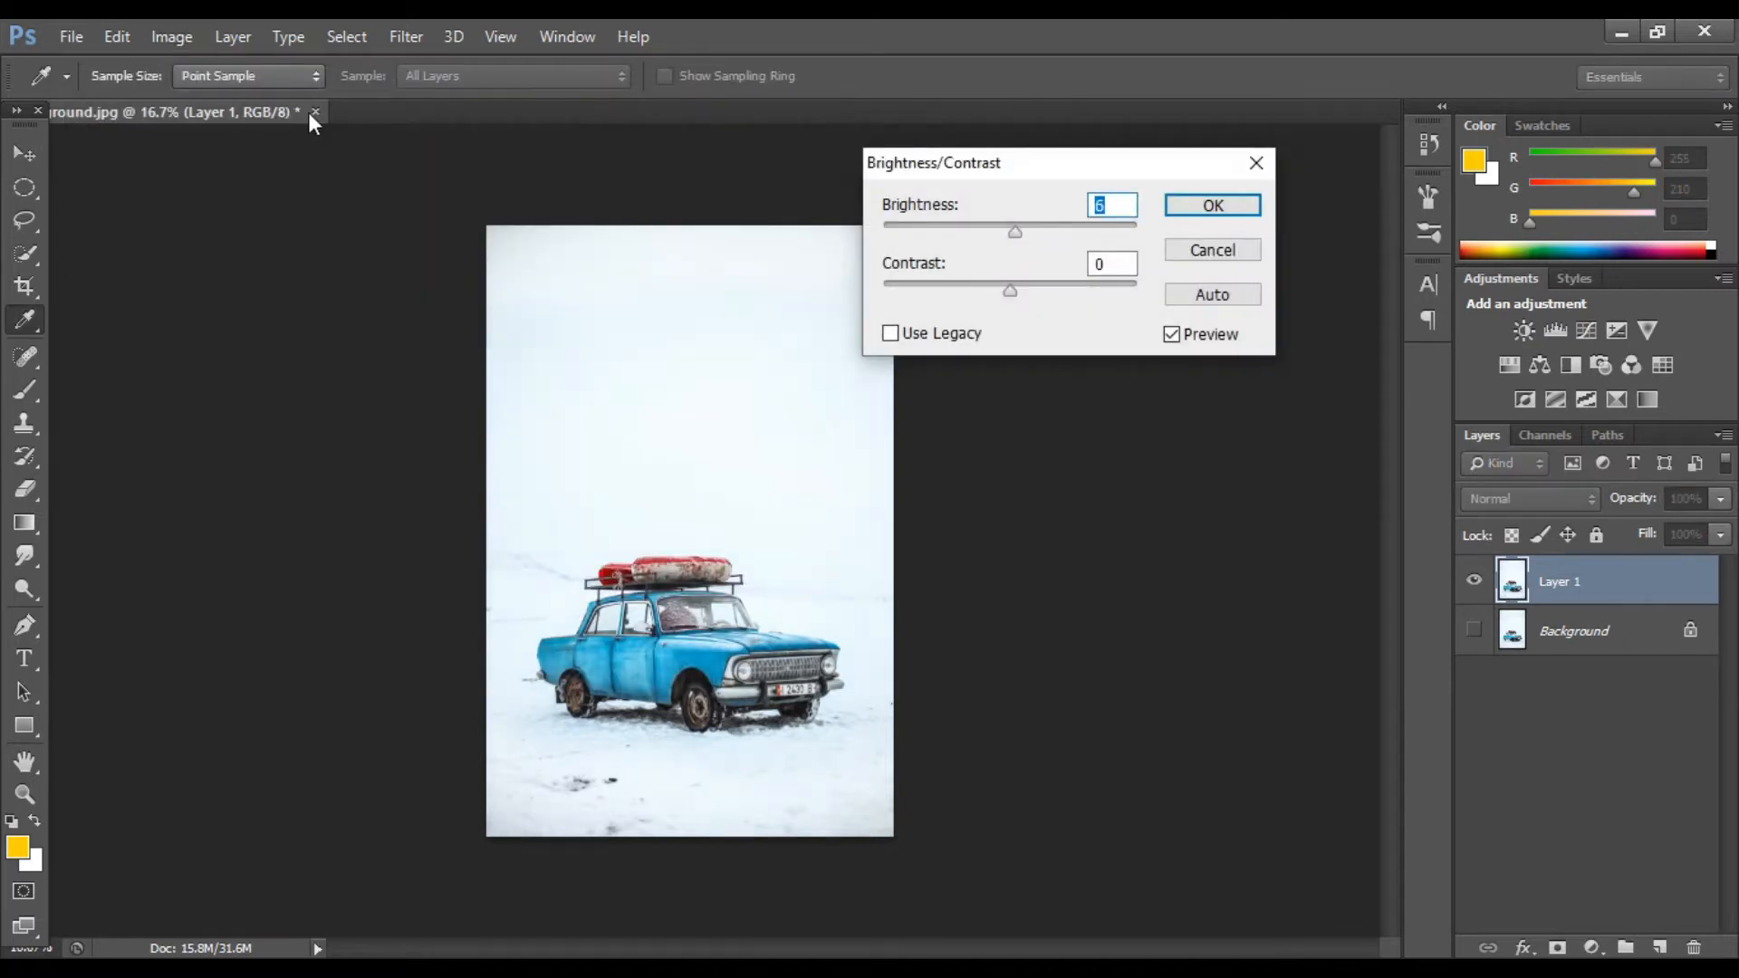
pyautogui.click(1255, 165)
# Step: Open the girls1 file
pyautogui.press('m')
pyautogui.click(70, 36)
pyautogui.click(74, 81)
pyautogui.click(1173, 299)
pyautogui.click(1323, 759)
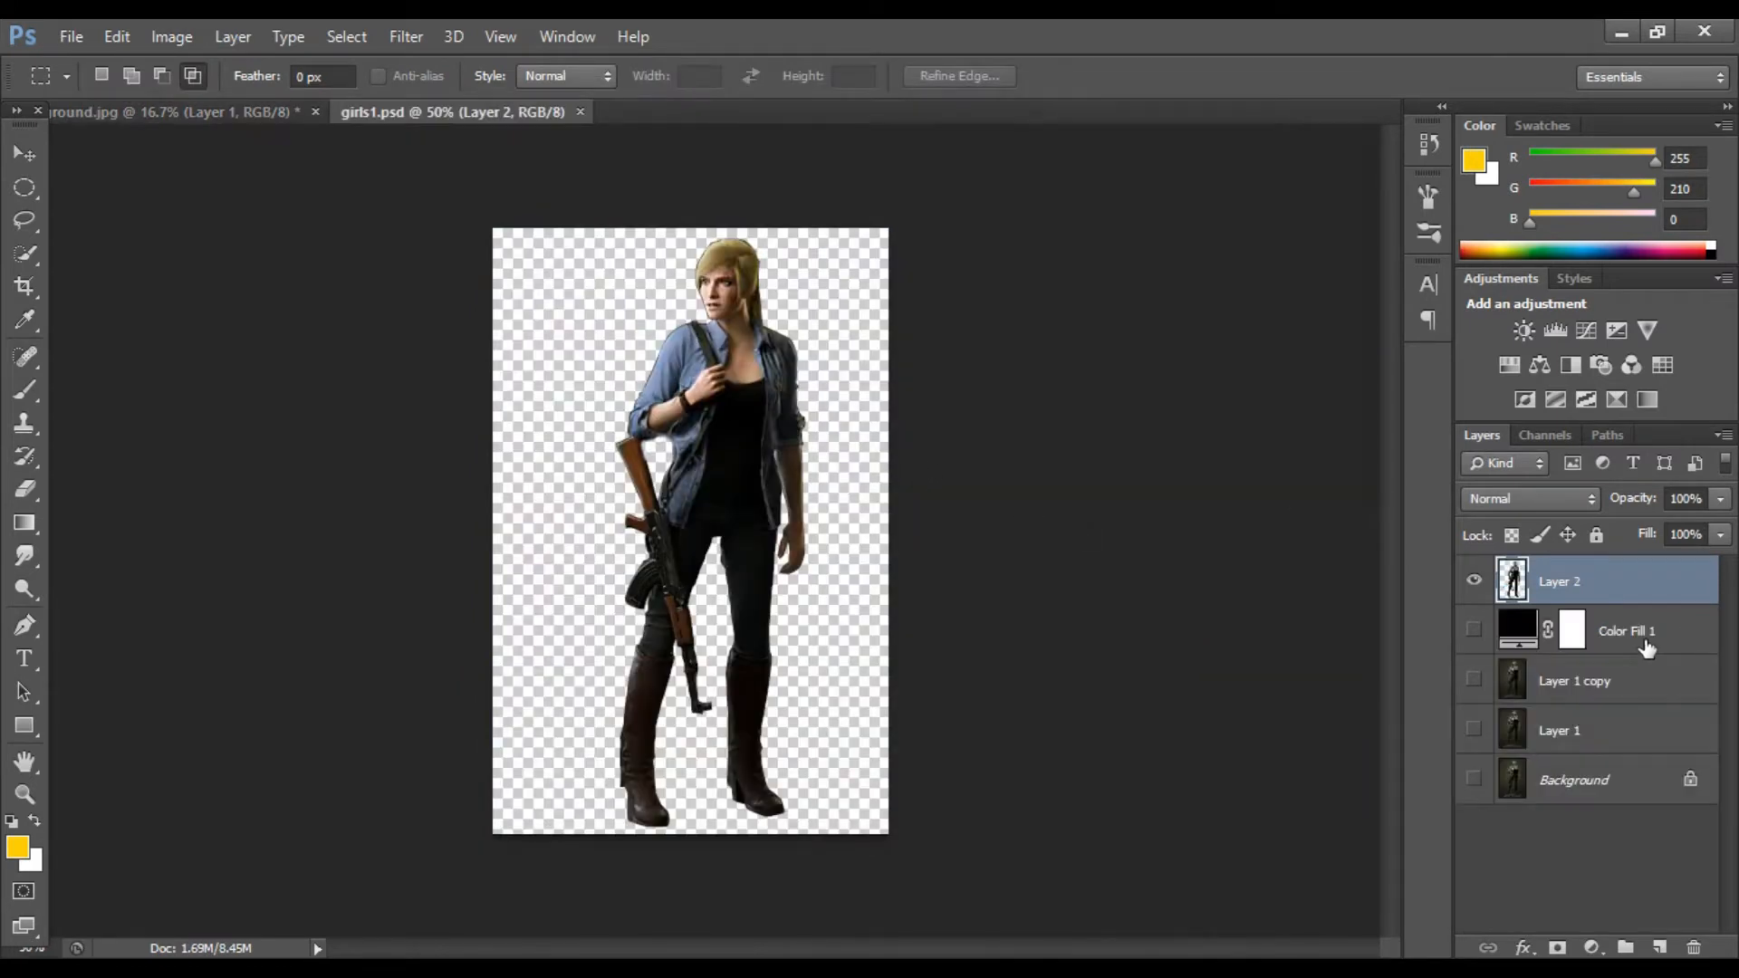
# Step: Delete the Color Fill 1, Layer 1 copy and Layer 1 layers, leaving the background hidden
pyautogui.click(1646, 647)
pyautogui.press('Delete')
pyautogui.press('Delete')
pyautogui.press('Delete')
pyautogui.click(1474, 587)
pyautogui.click(1474, 629)
pyautogui.click(1474, 629)
pyautogui.click(1474, 584)
# Step: Move the character on Layer 2 slightly within the canvas
pyautogui.click(24, 154)
pyautogui.click(717, 400)
pyautogui.click(889, 392)
pyautogui.click(1664, 585)
pyautogui.moveTo(688, 496); pyautogui.dragTo(540, 441)
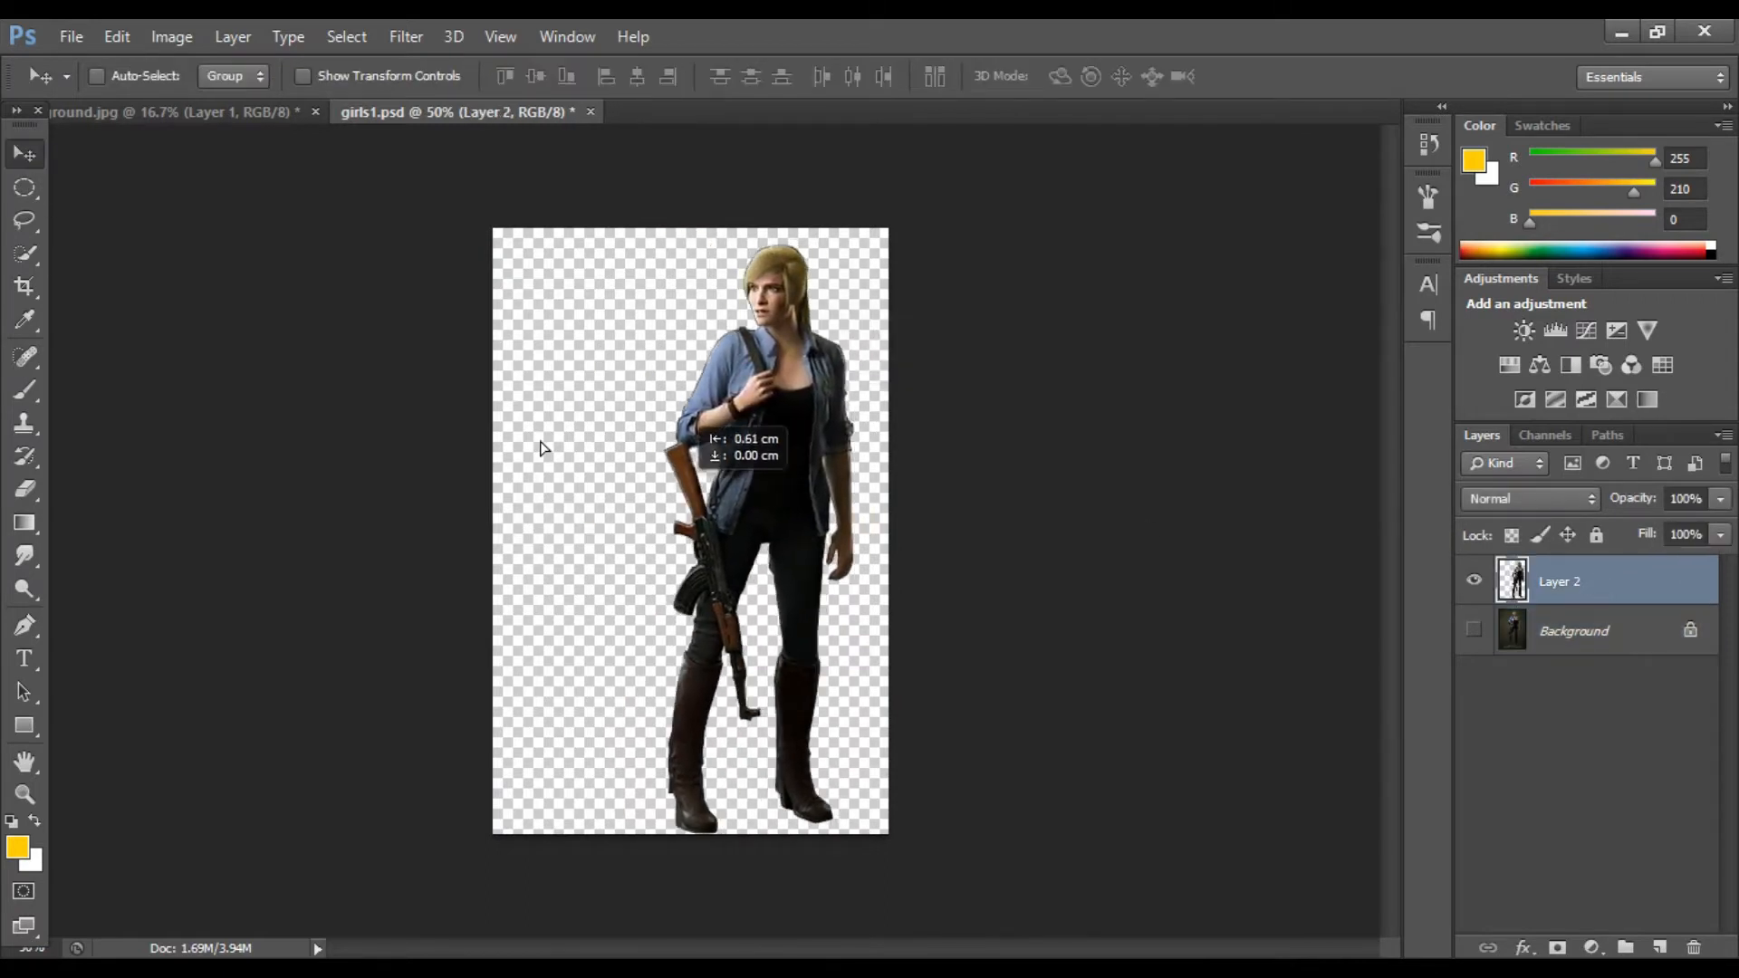
# Step: Enlarge the canvas on all four sides with the Crop tool and recenter the character
pyautogui.click(24, 287)
pyautogui.moveTo(494, 532); pyautogui.dragTo(208, 536)
pyautogui.moveTo(704, 230); pyautogui.dragTo(707, 163)
pyautogui.moveTo(1028, 533); pyautogui.dragTo(1143, 534)
pyautogui.moveTo(693, 876); pyautogui.dragTo(693, 906)
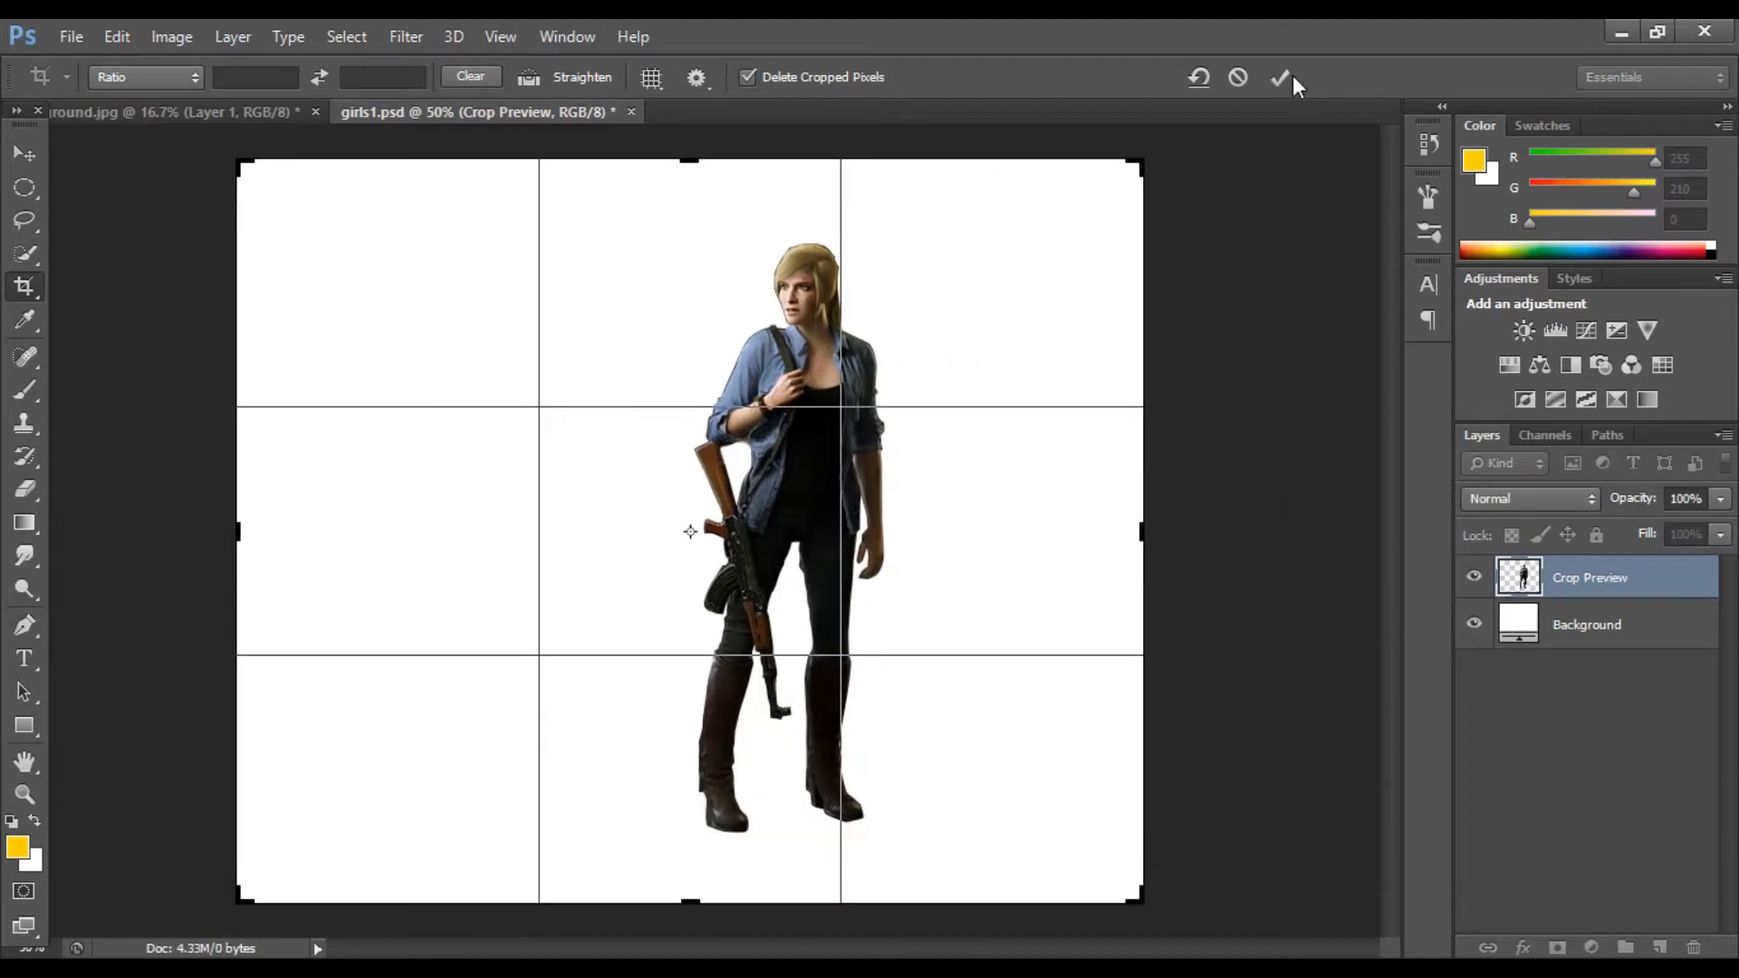
pyautogui.click(1280, 77)
pyautogui.press('v')
pyautogui.moveTo(819, 412); pyautogui.dragTo(702, 403)
# Step: Open the gset belt image
pyautogui.hotkey('ctrl', '+')
pyautogui.hotkey('ctrl', '+')
pyautogui.scroll(3, 472, 312)
pyautogui.click(71, 36)
pyautogui.click(84, 83)
pyautogui.click(818, 411)
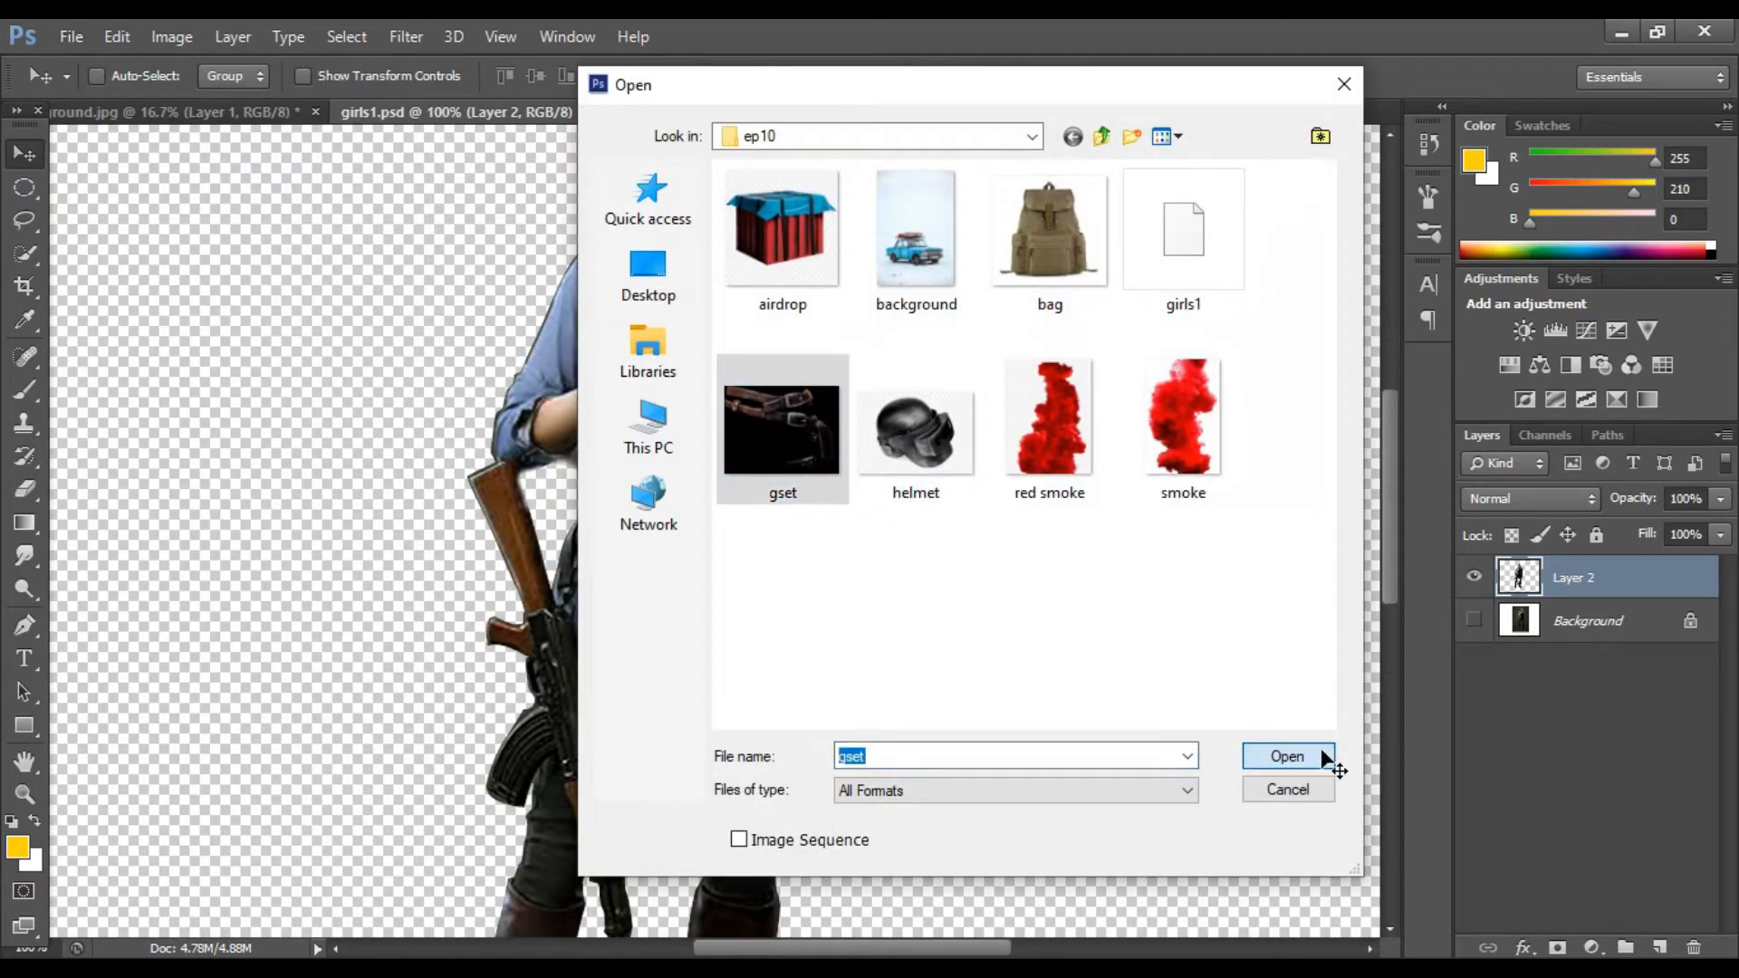
pyautogui.click(1287, 755)
# Step: Duplicate the belt layer into the girls1 document
pyautogui.moveTo(862, 518); pyautogui.dragTo(906, 516)
pyautogui.rightClick(1572, 577)
pyautogui.click(1250, 334)
pyautogui.moveTo(791, 112); pyautogui.dragTo(534, 518)
pyautogui.moveTo(697, 692); pyautogui.dragTo(785, 435)
pyautogui.click(1028, 514)
pyautogui.click(886, 399)
pyautogui.scroll(-3, 785, 434)
# Step: Free-transform the belt to about 41% size and place it on the character's waist
pyautogui.hotkey('ctrl', 't')
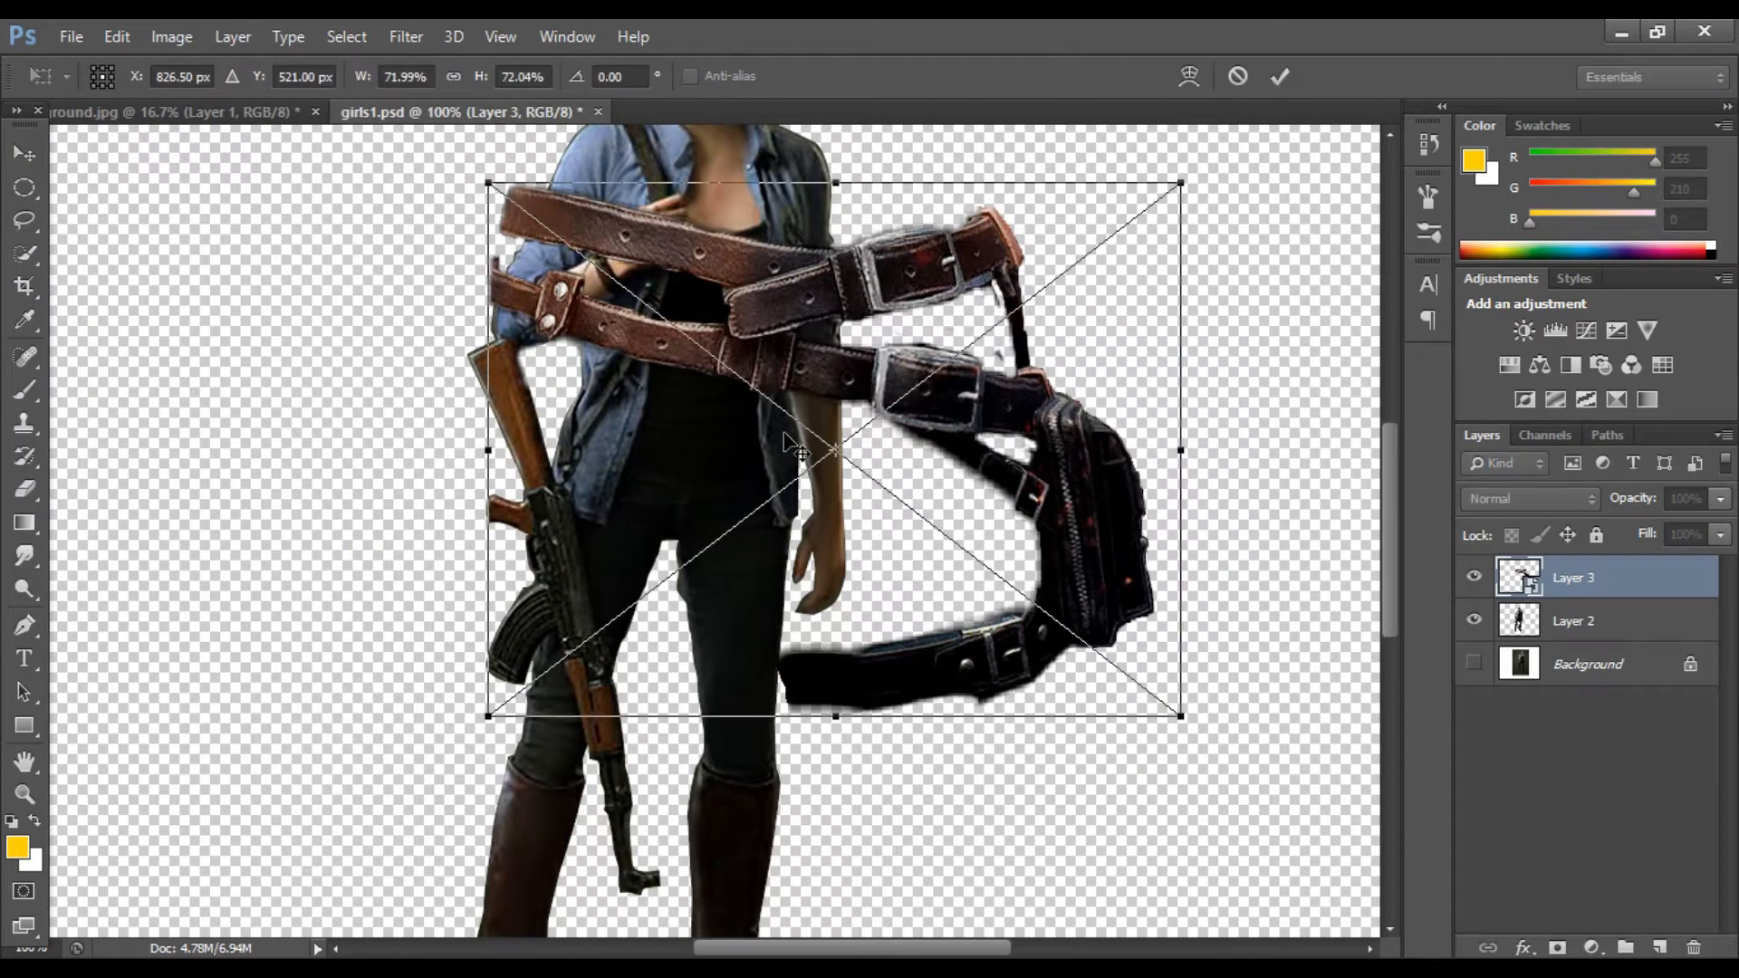
pyautogui.moveTo(1181, 717); pyautogui.dragTo(891, 493)
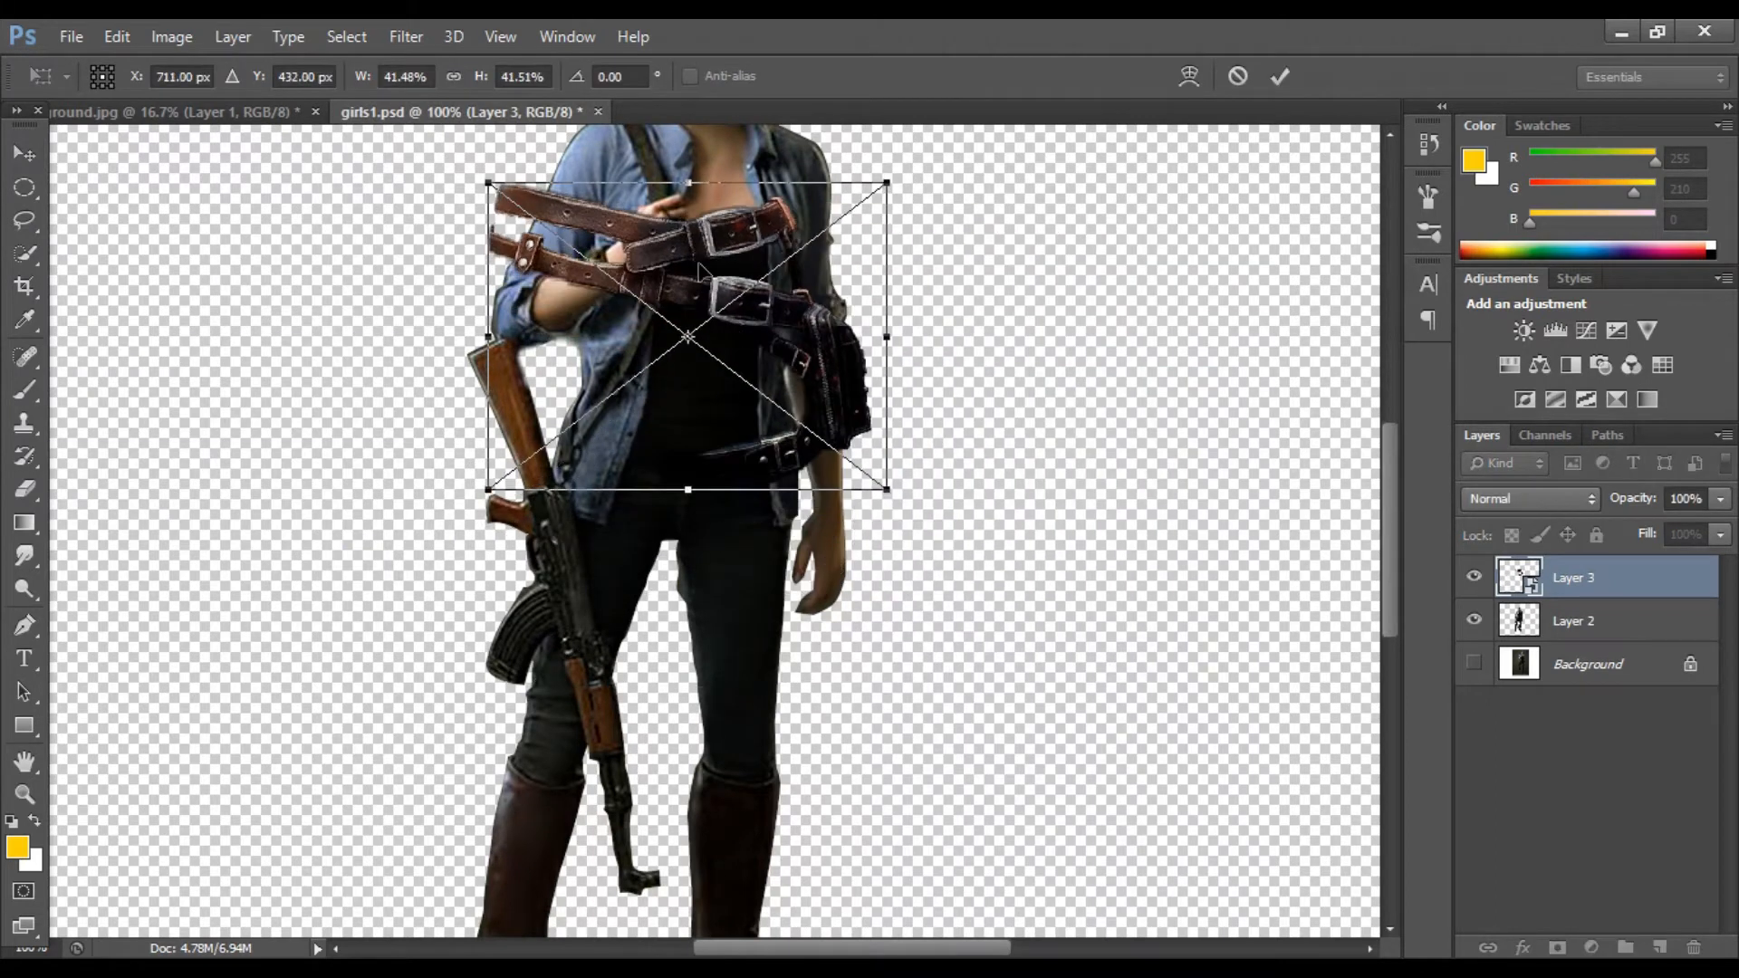
pyautogui.moveTo(708, 285); pyautogui.dragTo(840, 580)
pyautogui.moveTo(1015, 785); pyautogui.dragTo(802, 622)
pyautogui.moveTo(724, 552); pyautogui.dragTo(688, 534)
pyautogui.press('Return')
# Step: Scale the belt again to about 24% and fit it around the hips and thigh
pyautogui.hotkey('ctrl', '+')
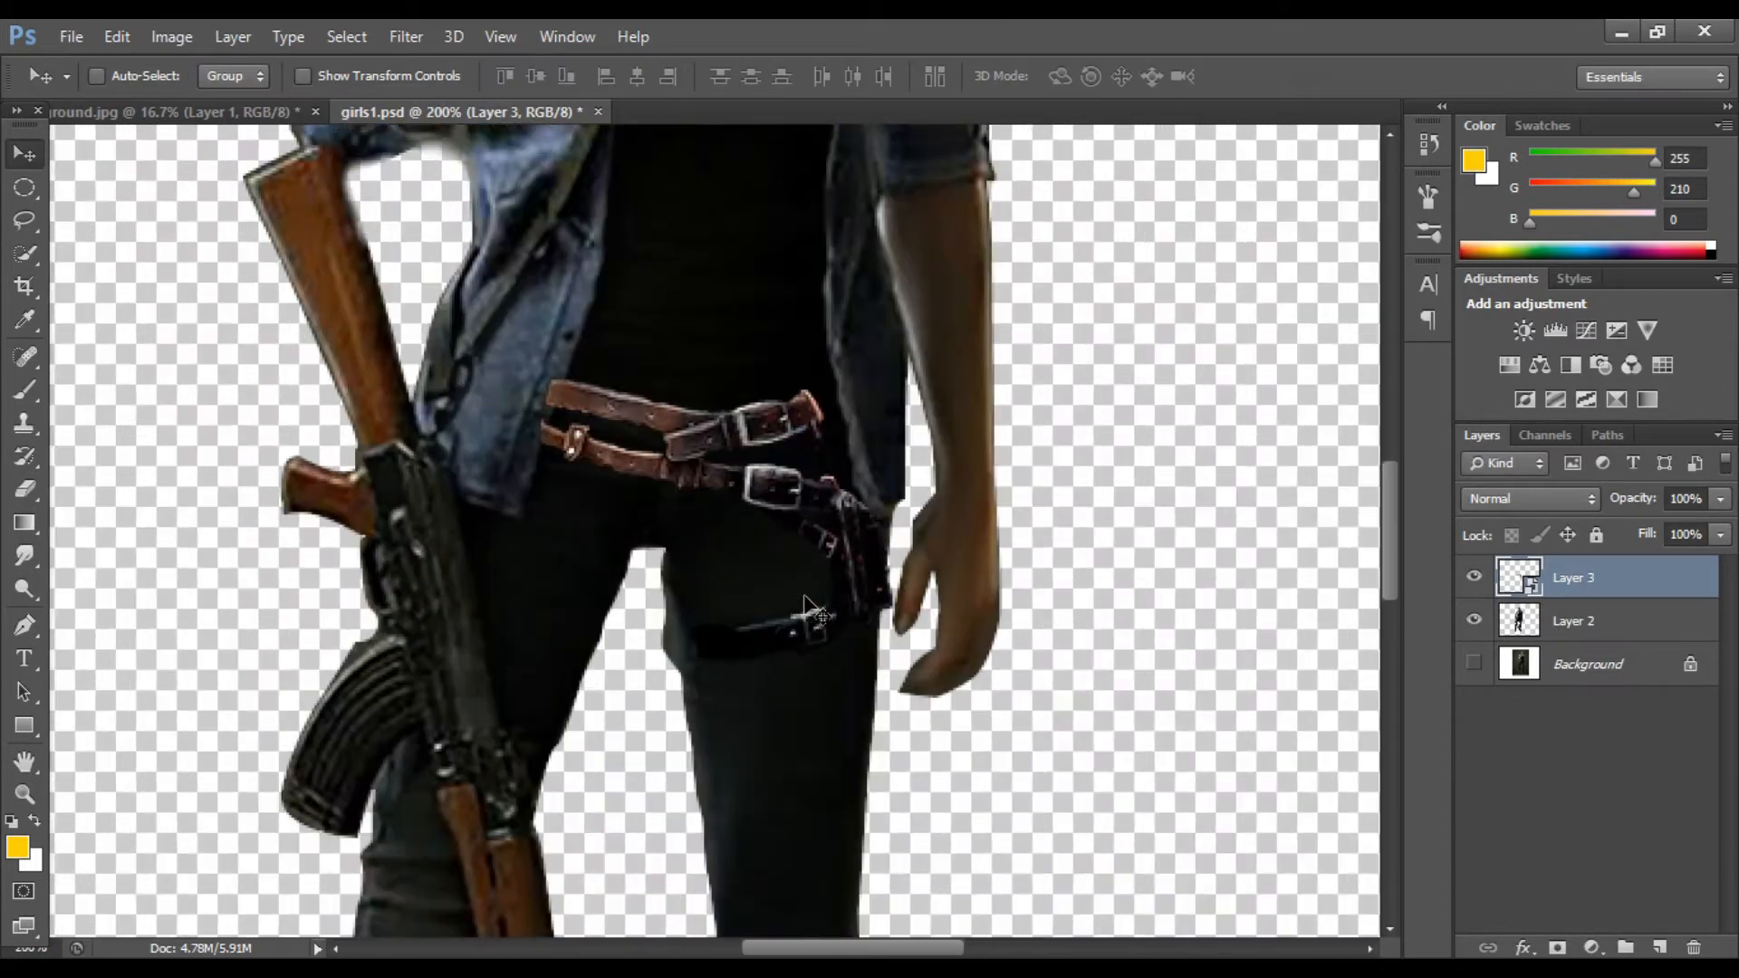
pyautogui.hotkey('ctrl', 't')
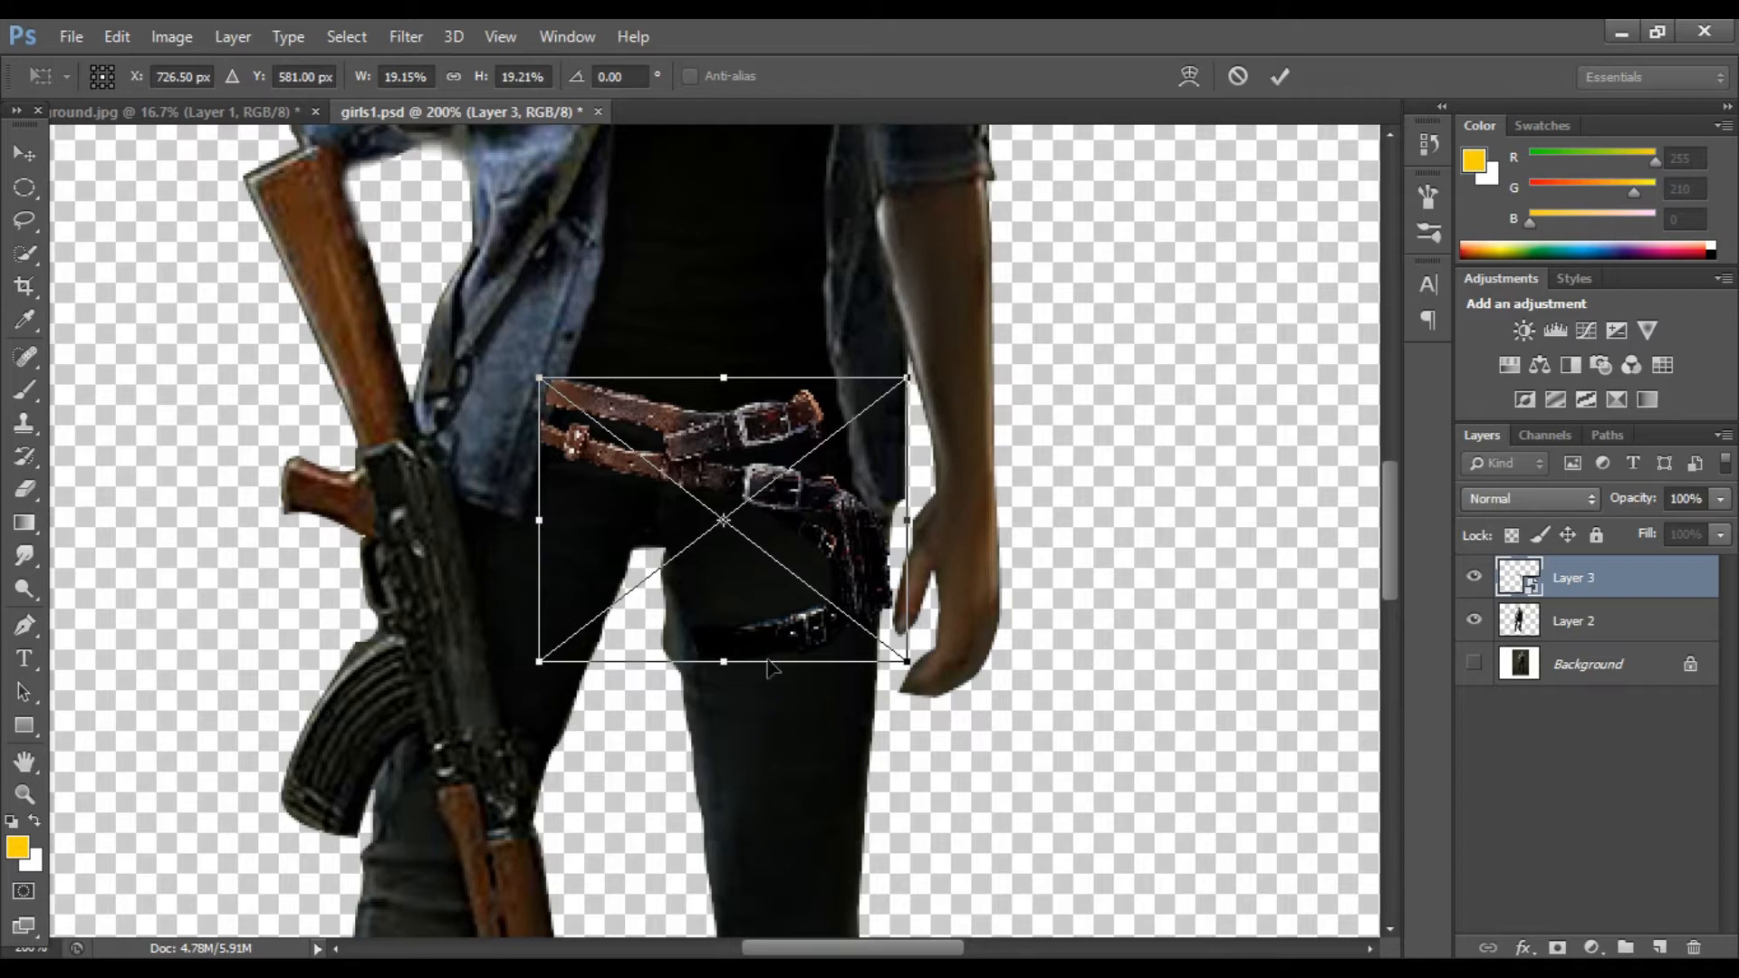
pyautogui.moveTo(911, 663); pyautogui.dragTo(931, 680)
pyautogui.moveTo(876, 638); pyautogui.dragTo(961, 723)
pyautogui.moveTo(799, 634); pyautogui.dragTo(793, 643)
pyautogui.moveTo(948, 755); pyautogui.dragTo(964, 763)
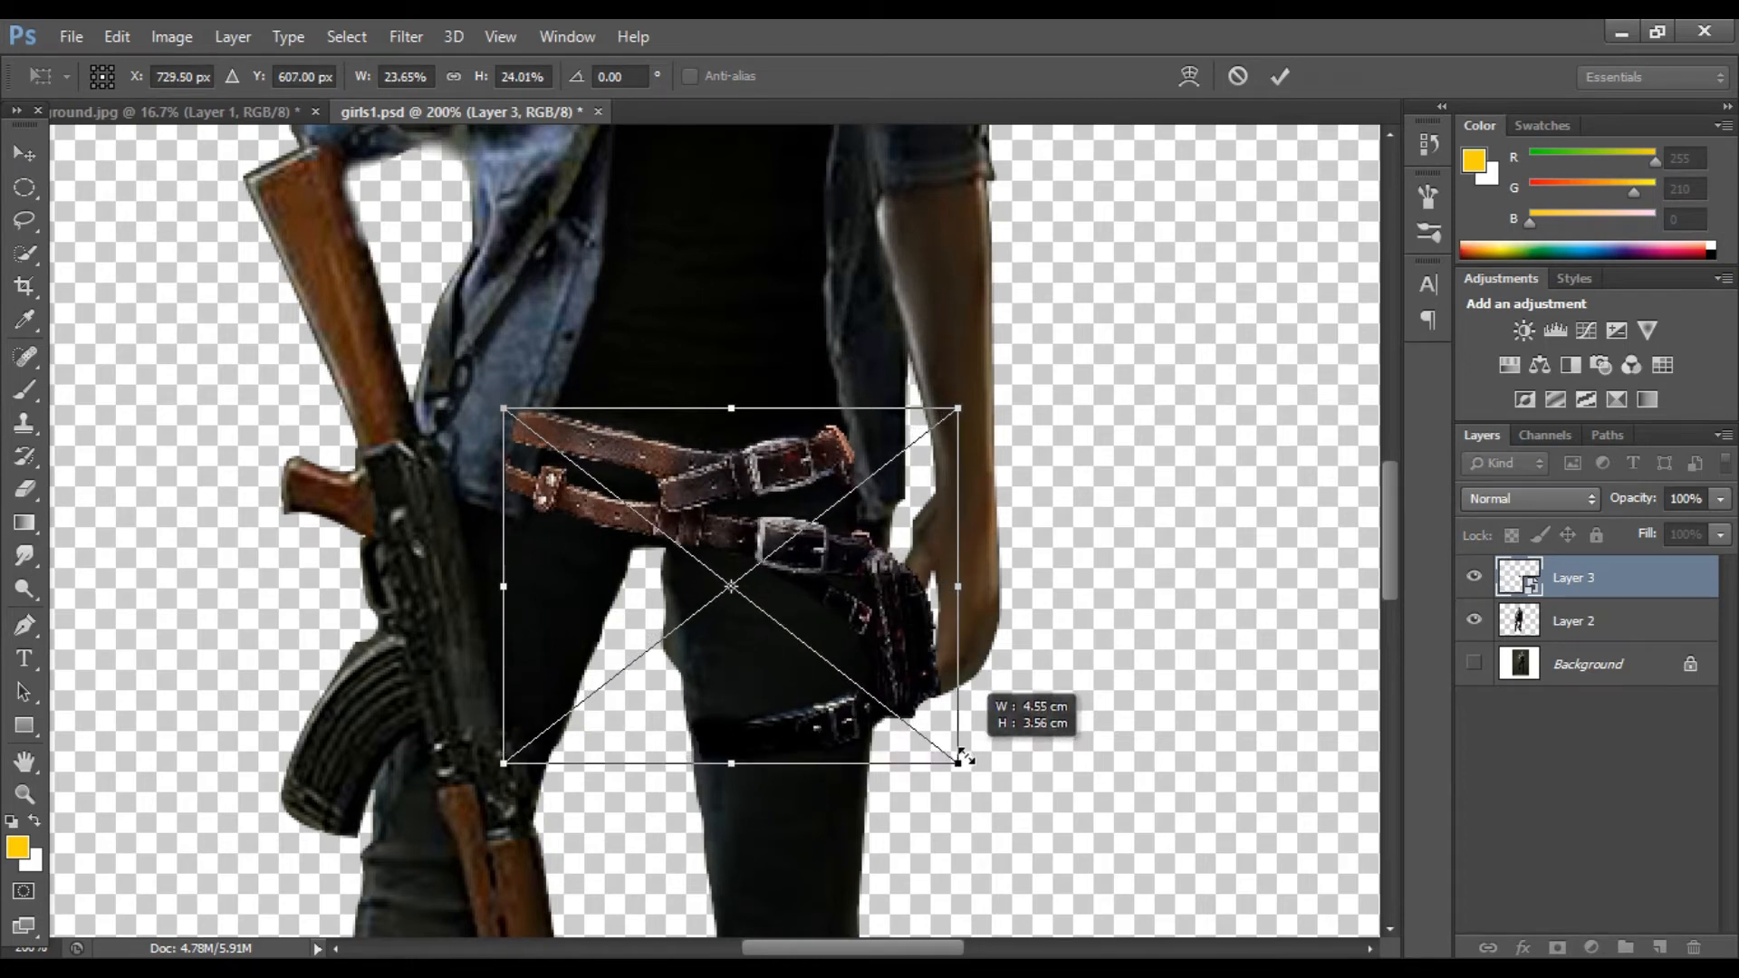
pyautogui.moveTo(870, 721); pyautogui.dragTo(862, 722)
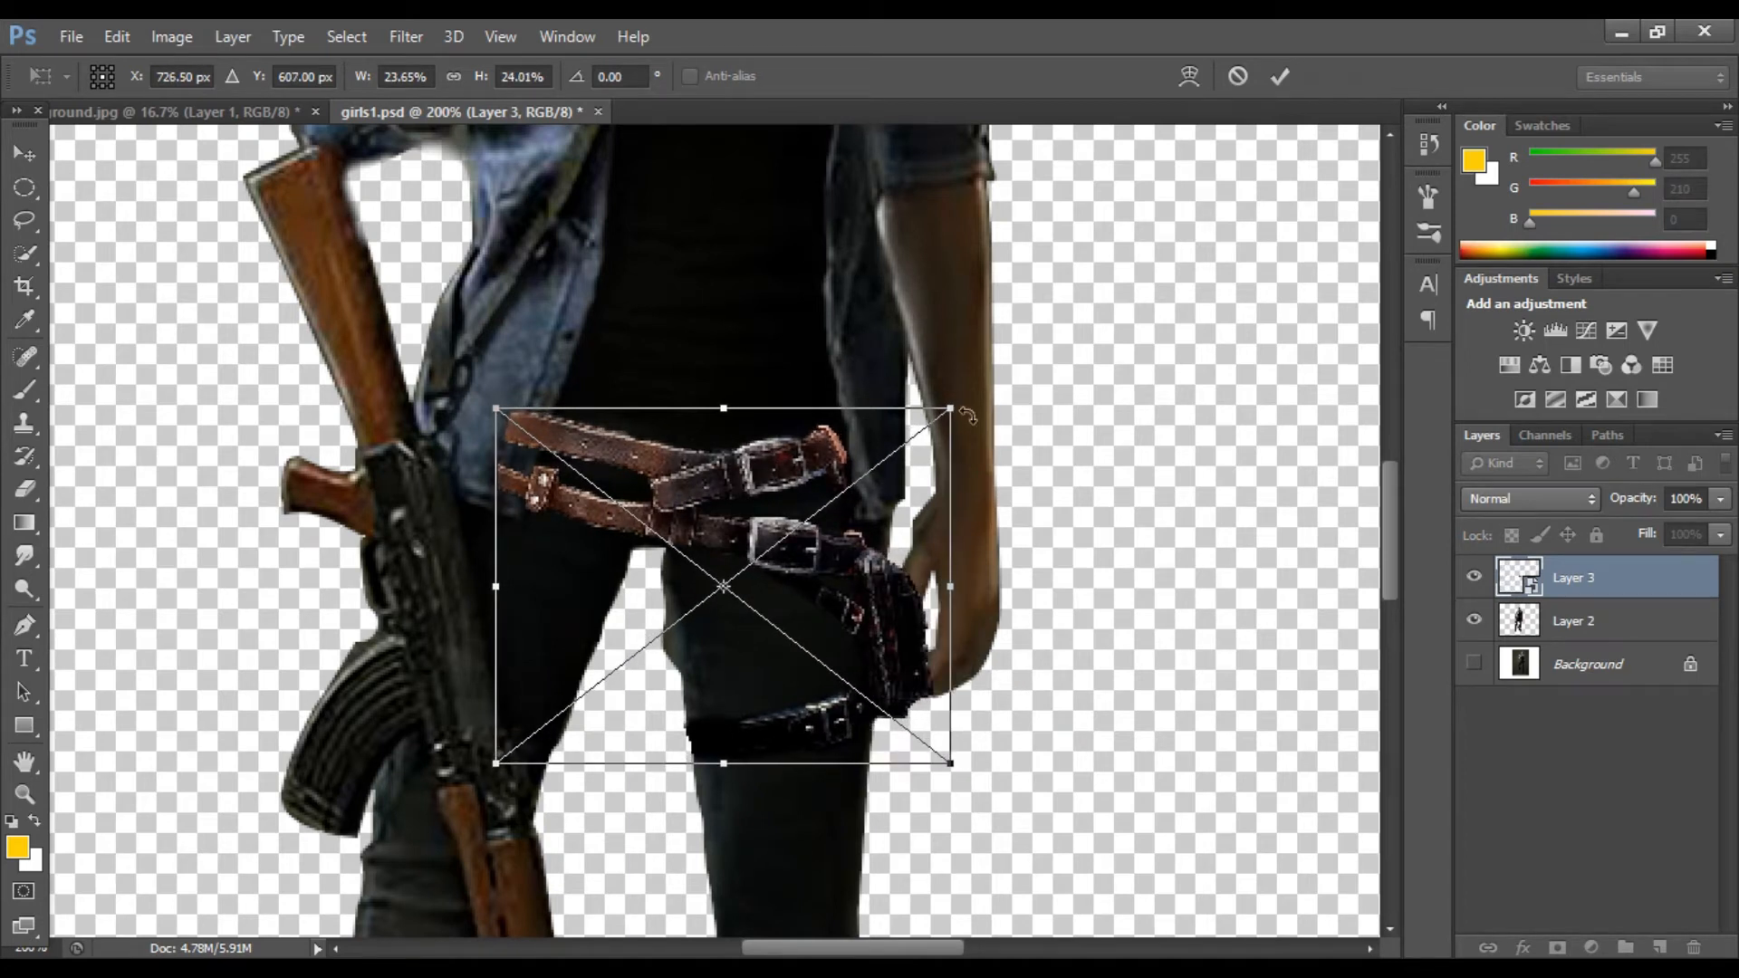
pyautogui.moveTo(957, 413); pyautogui.dragTo(964, 407)
pyautogui.moveTo(890, 545); pyautogui.dragTo(883, 551)
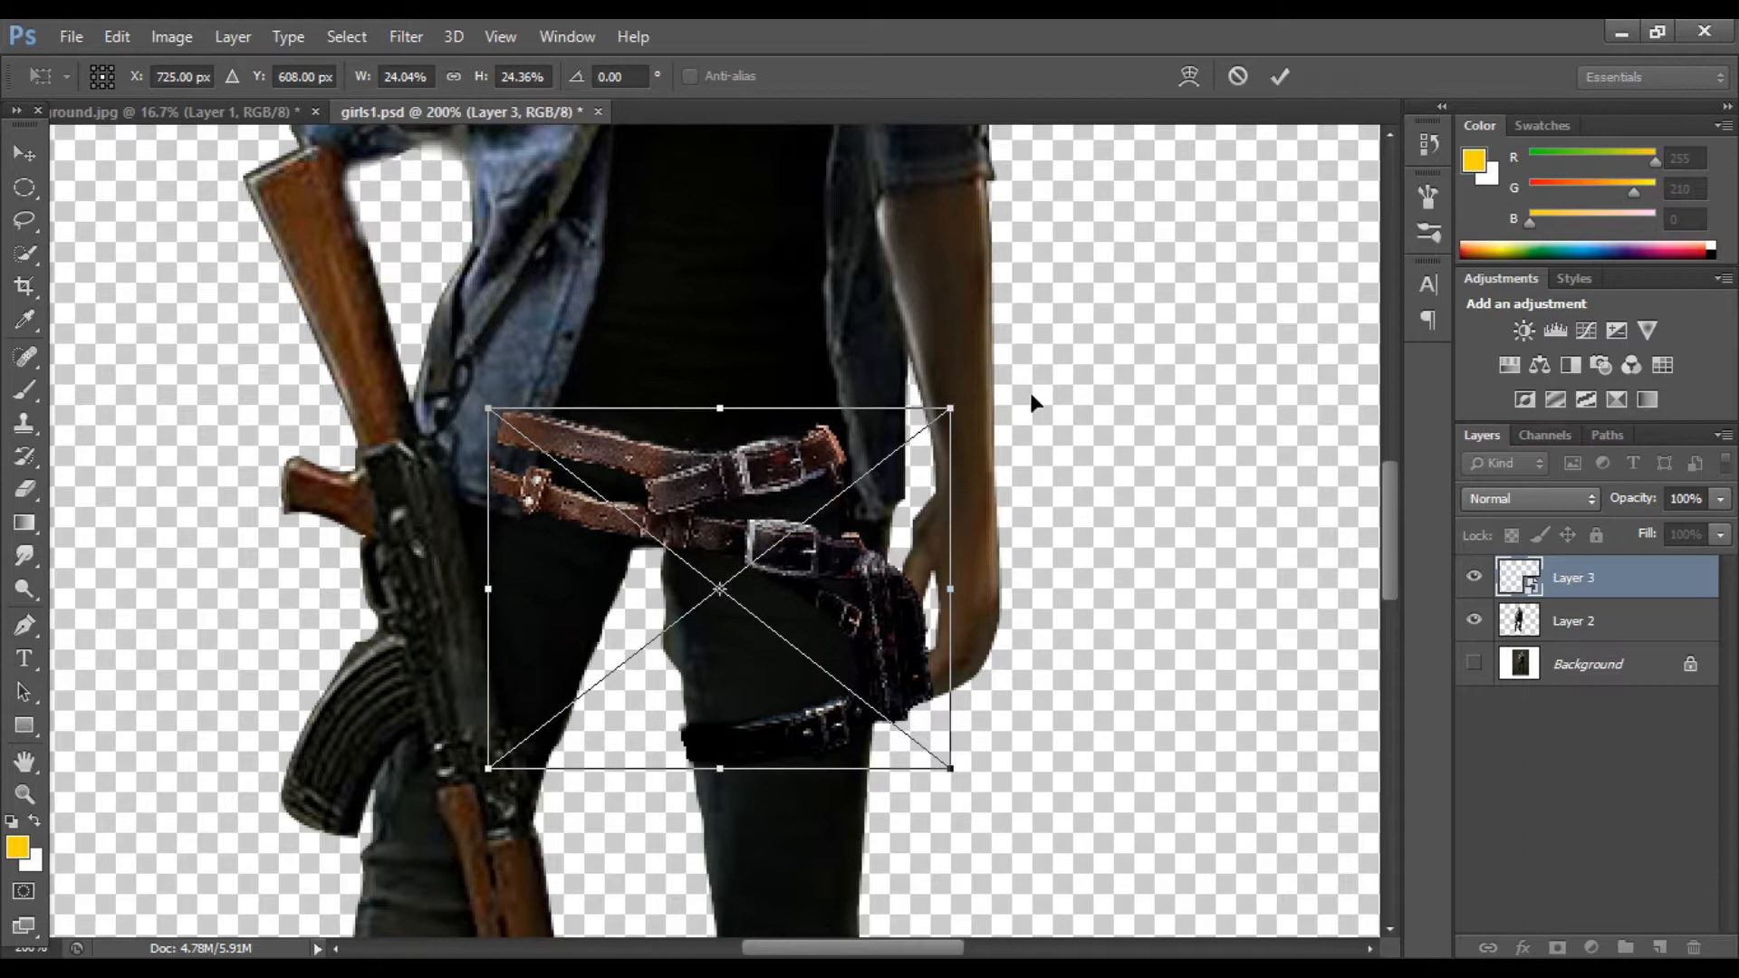
pyautogui.click(1277, 75)
# Step: Rasterize the belt layer
pyautogui.rightClick(1598, 580)
pyautogui.click(1148, 398)
pyautogui.scroll(-1, 824, 444)
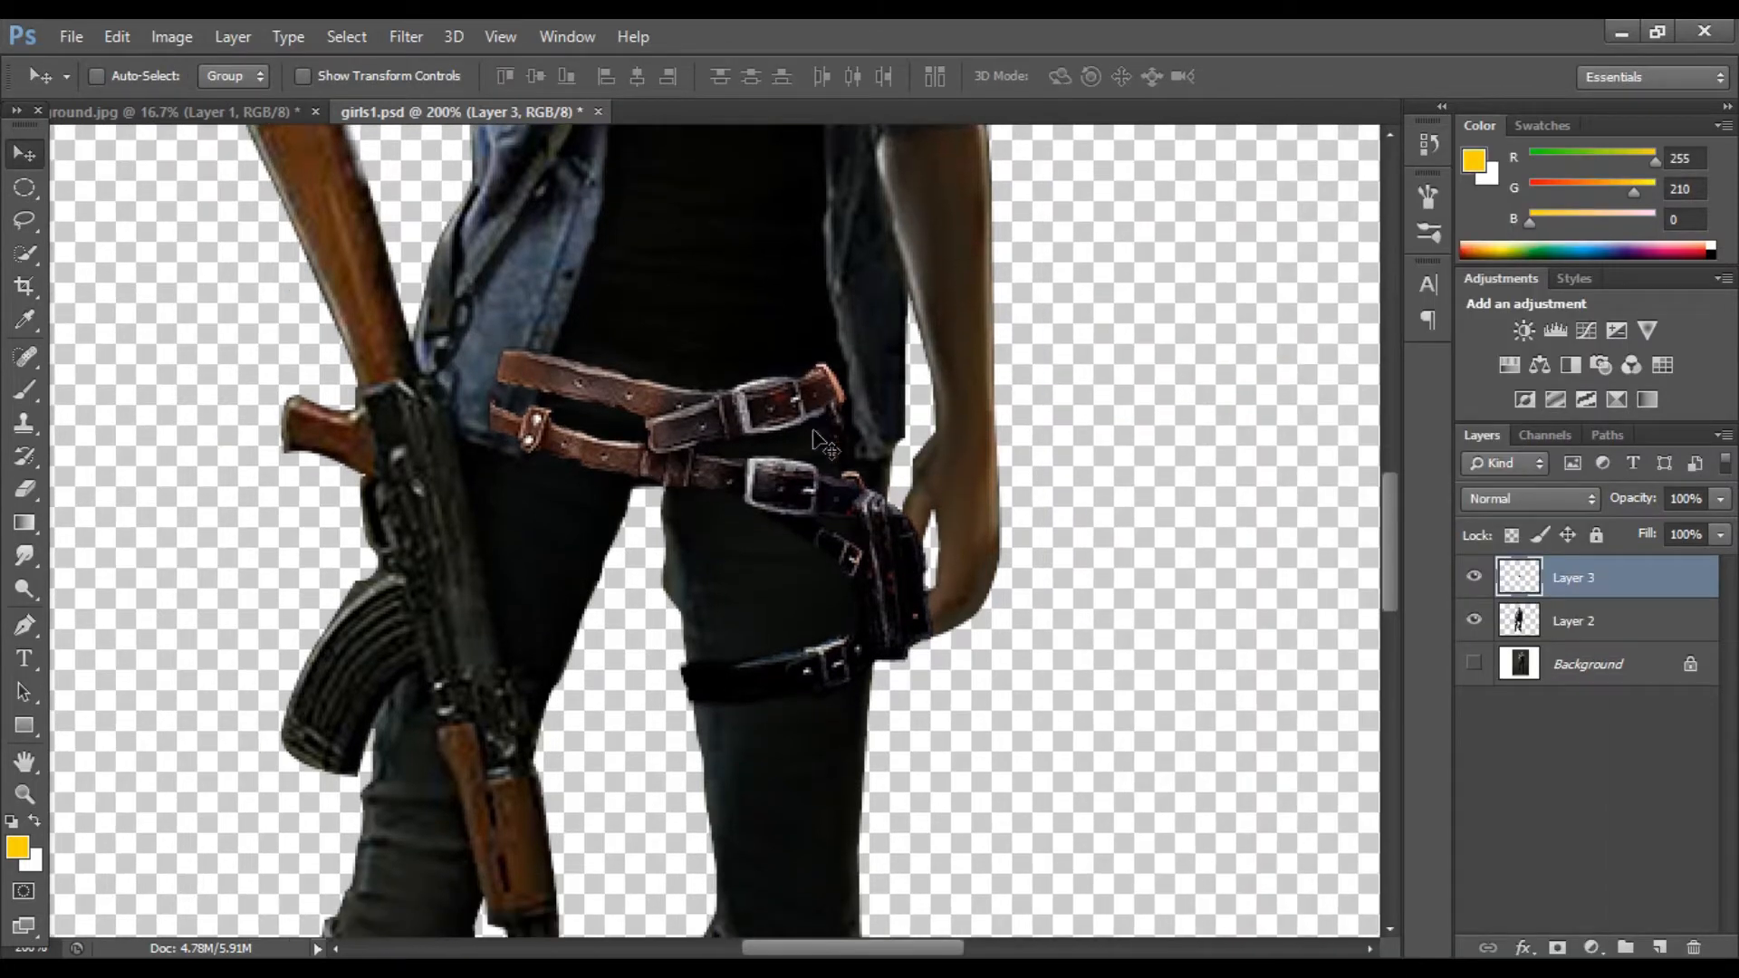
# Step: Erase stray edges of the belt with the Eraser at reduced opacity
pyautogui.press('e')
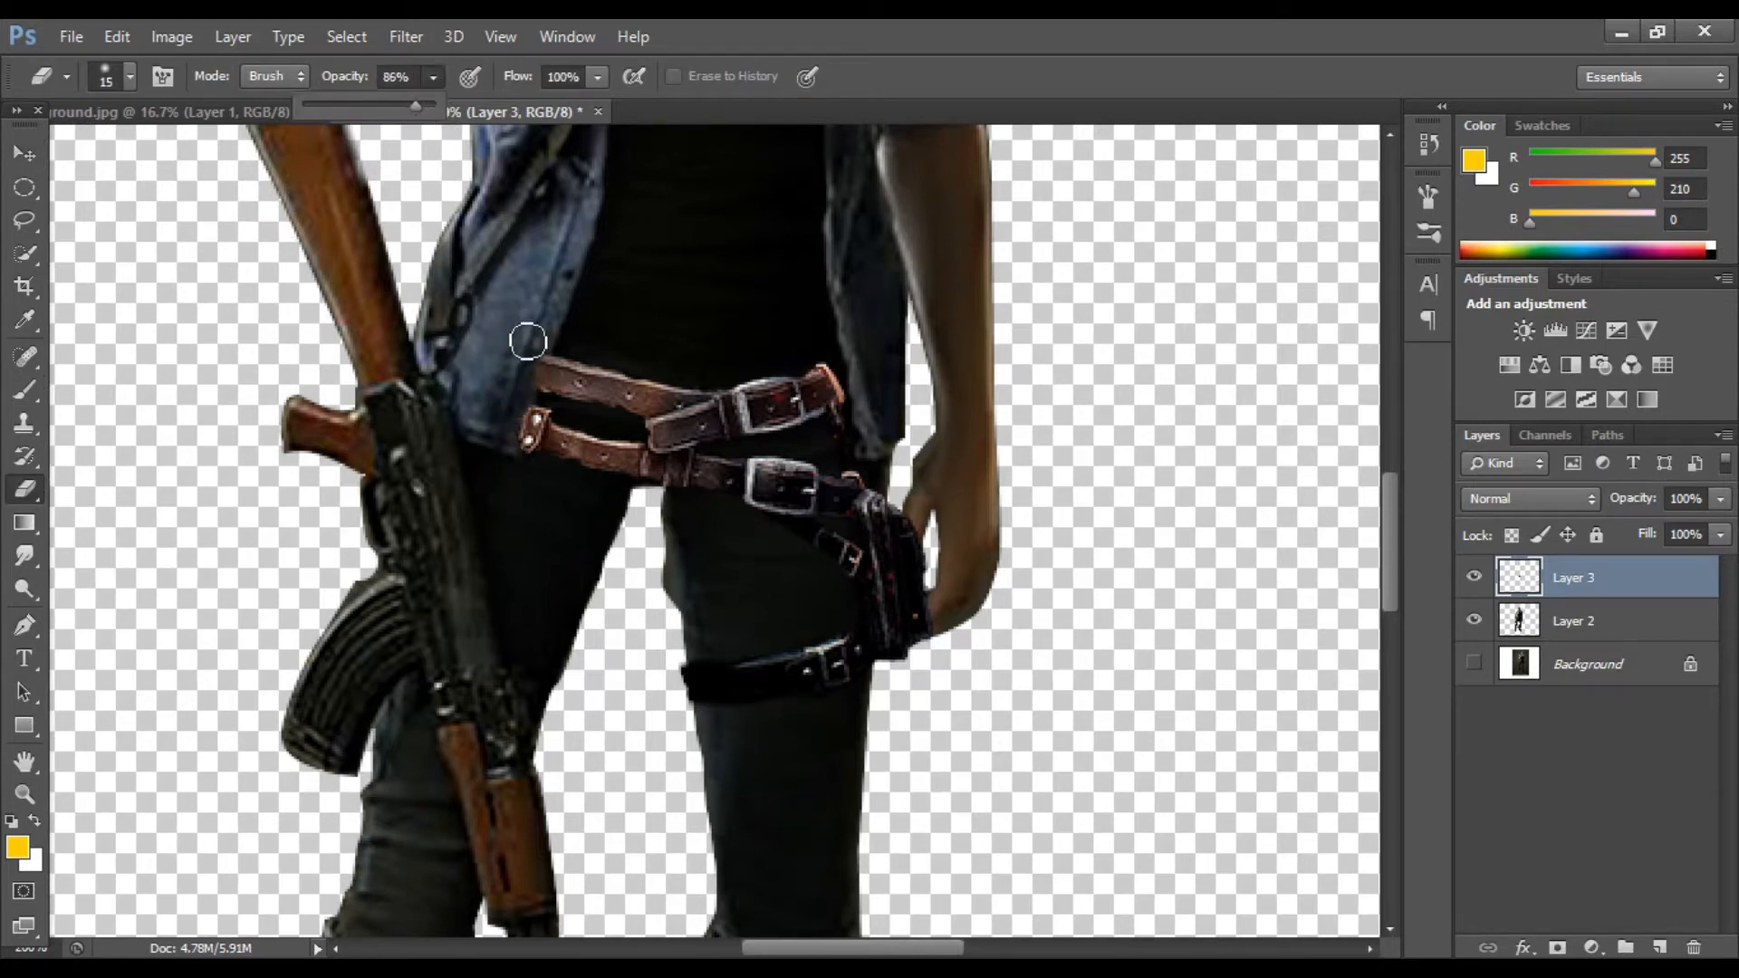
pyautogui.click(542, 384)
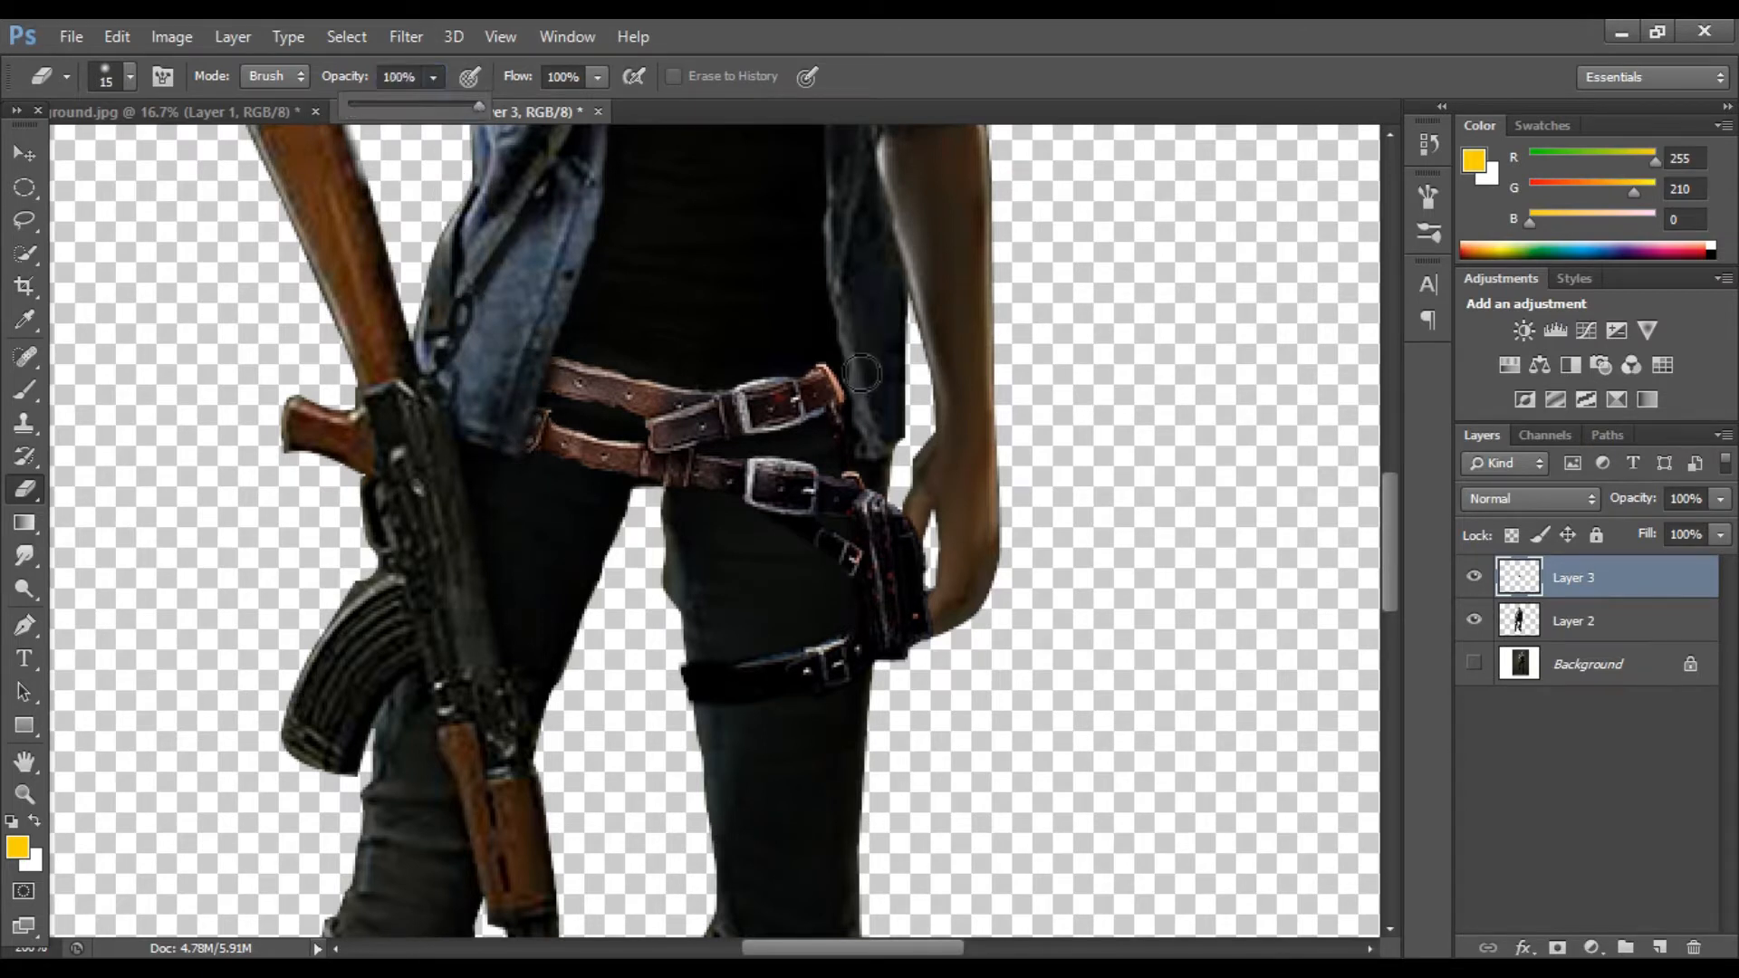
pyautogui.click(887, 435)
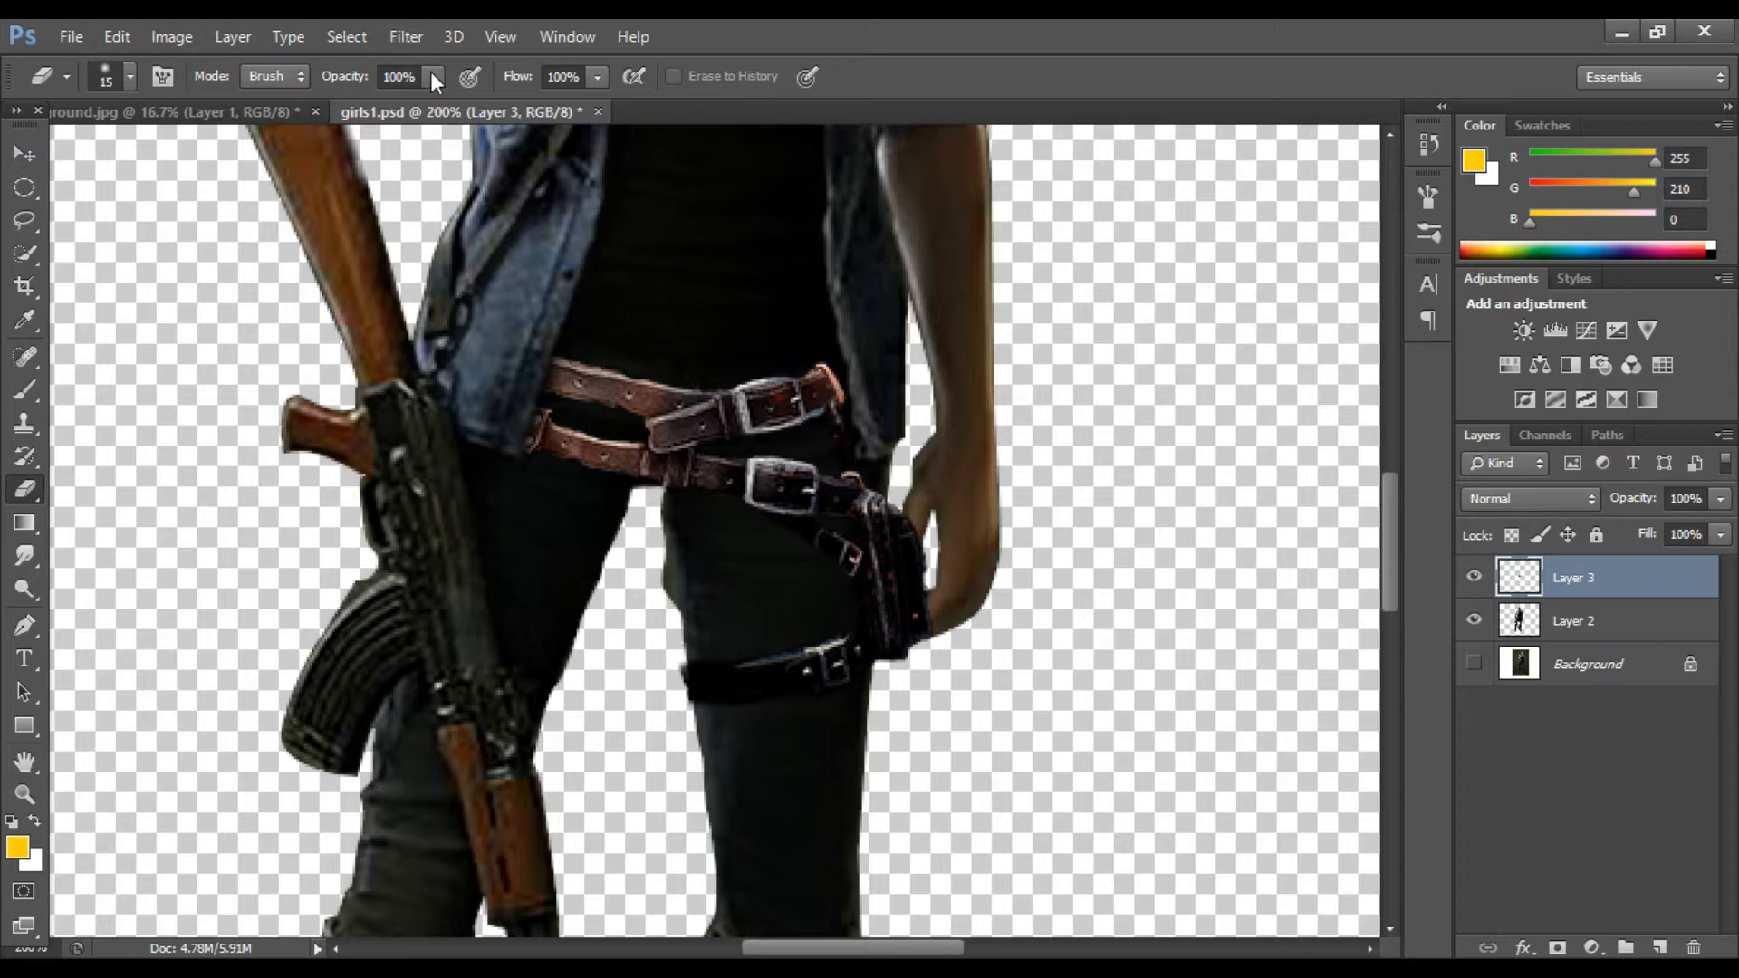
pyautogui.click(696, 655)
pyautogui.press('[')
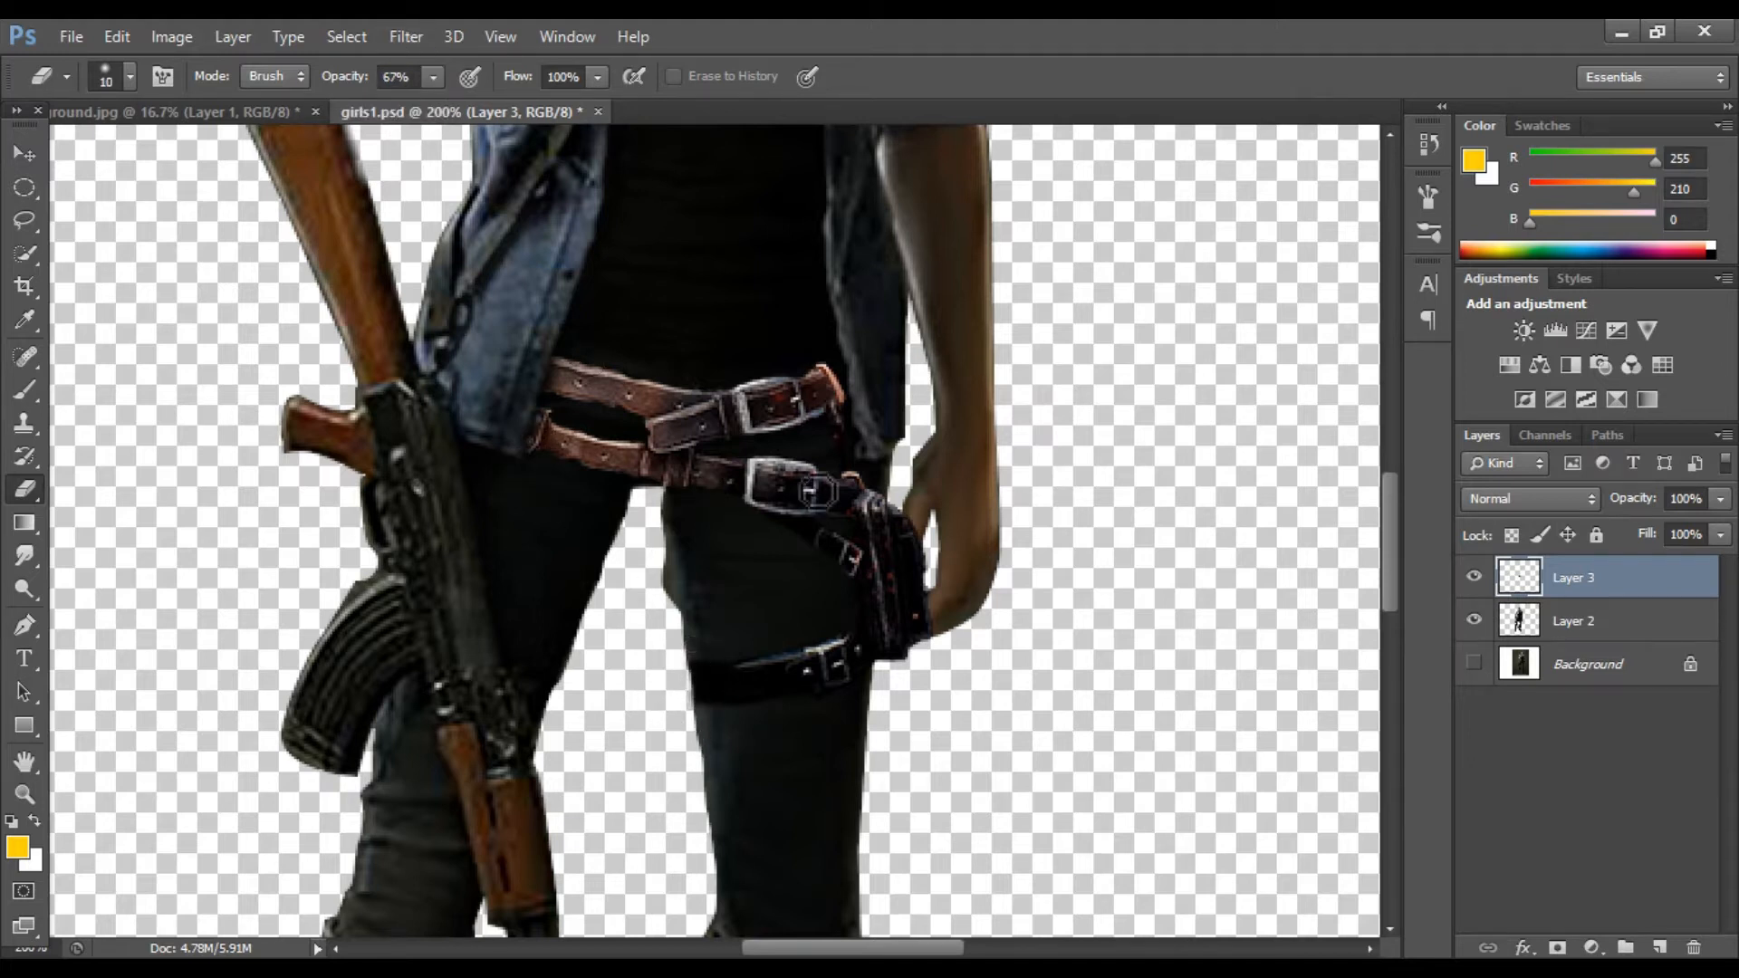
# Step: Add an Inner Shadow to the belt with Normal blend, angle -171°, distance 24 px and size 40 px
pyautogui.hotkey('ctrl', '-')
pyautogui.hotkey('ctrl', '-')
pyautogui.hotkey('ctrl', '-')
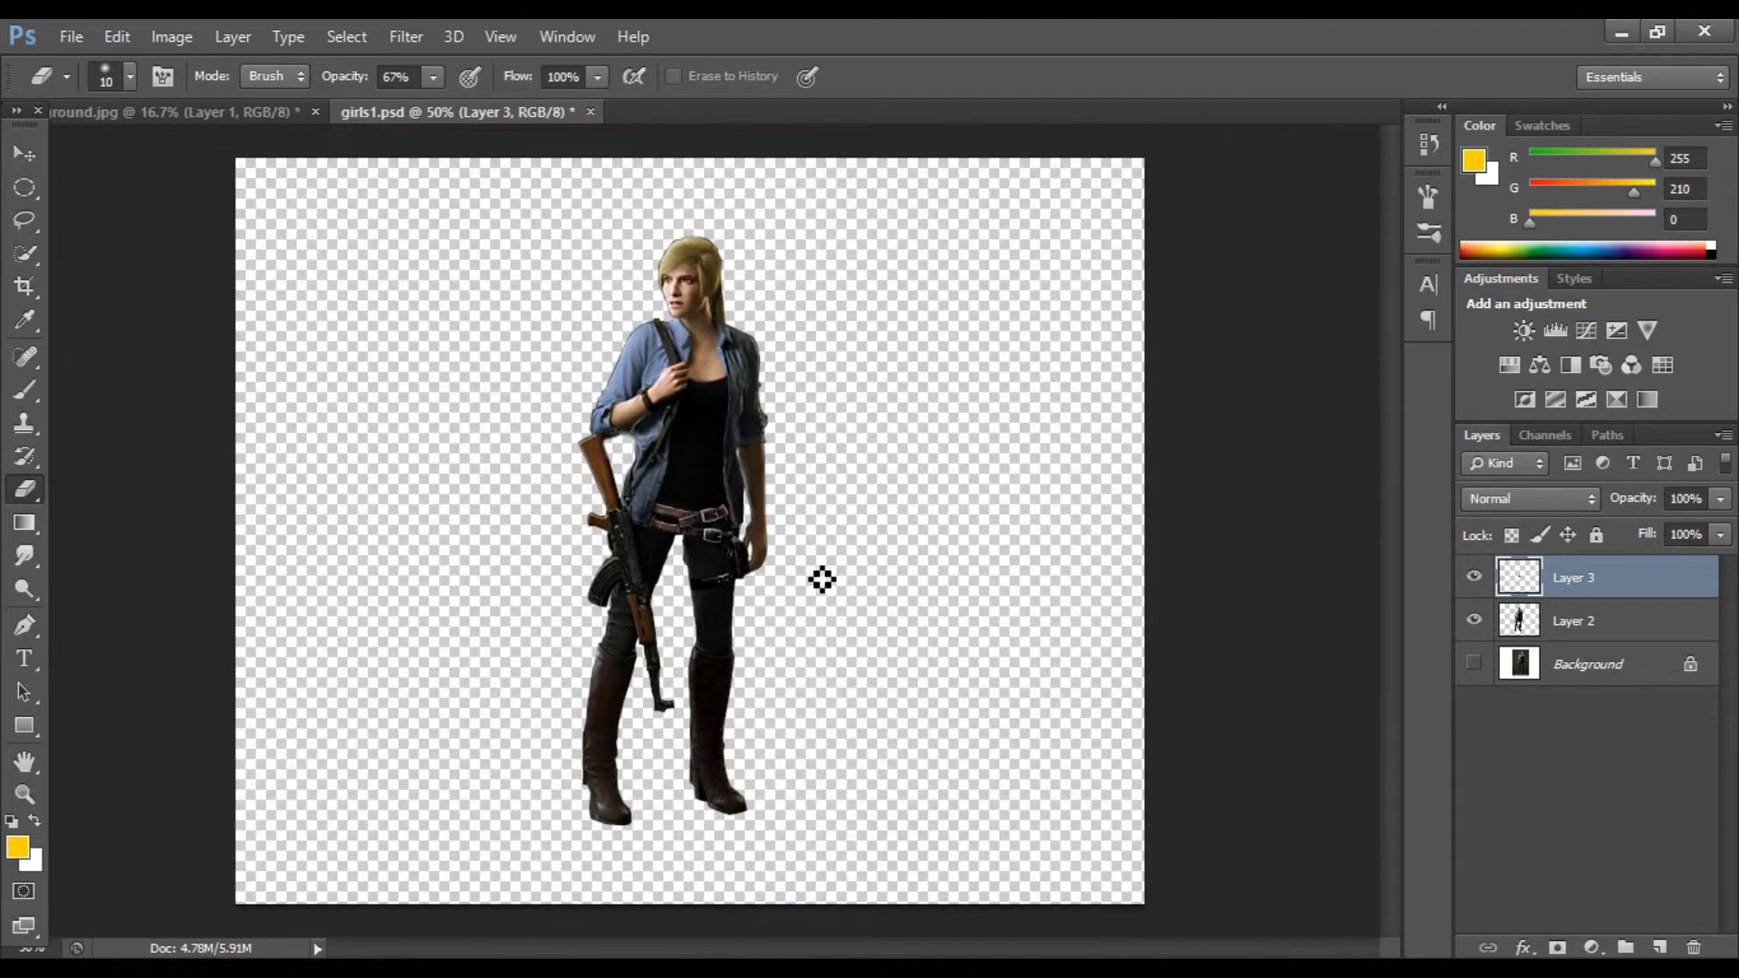
pyautogui.click(25, 156)
pyautogui.click(1523, 947)
pyautogui.click(1558, 725)
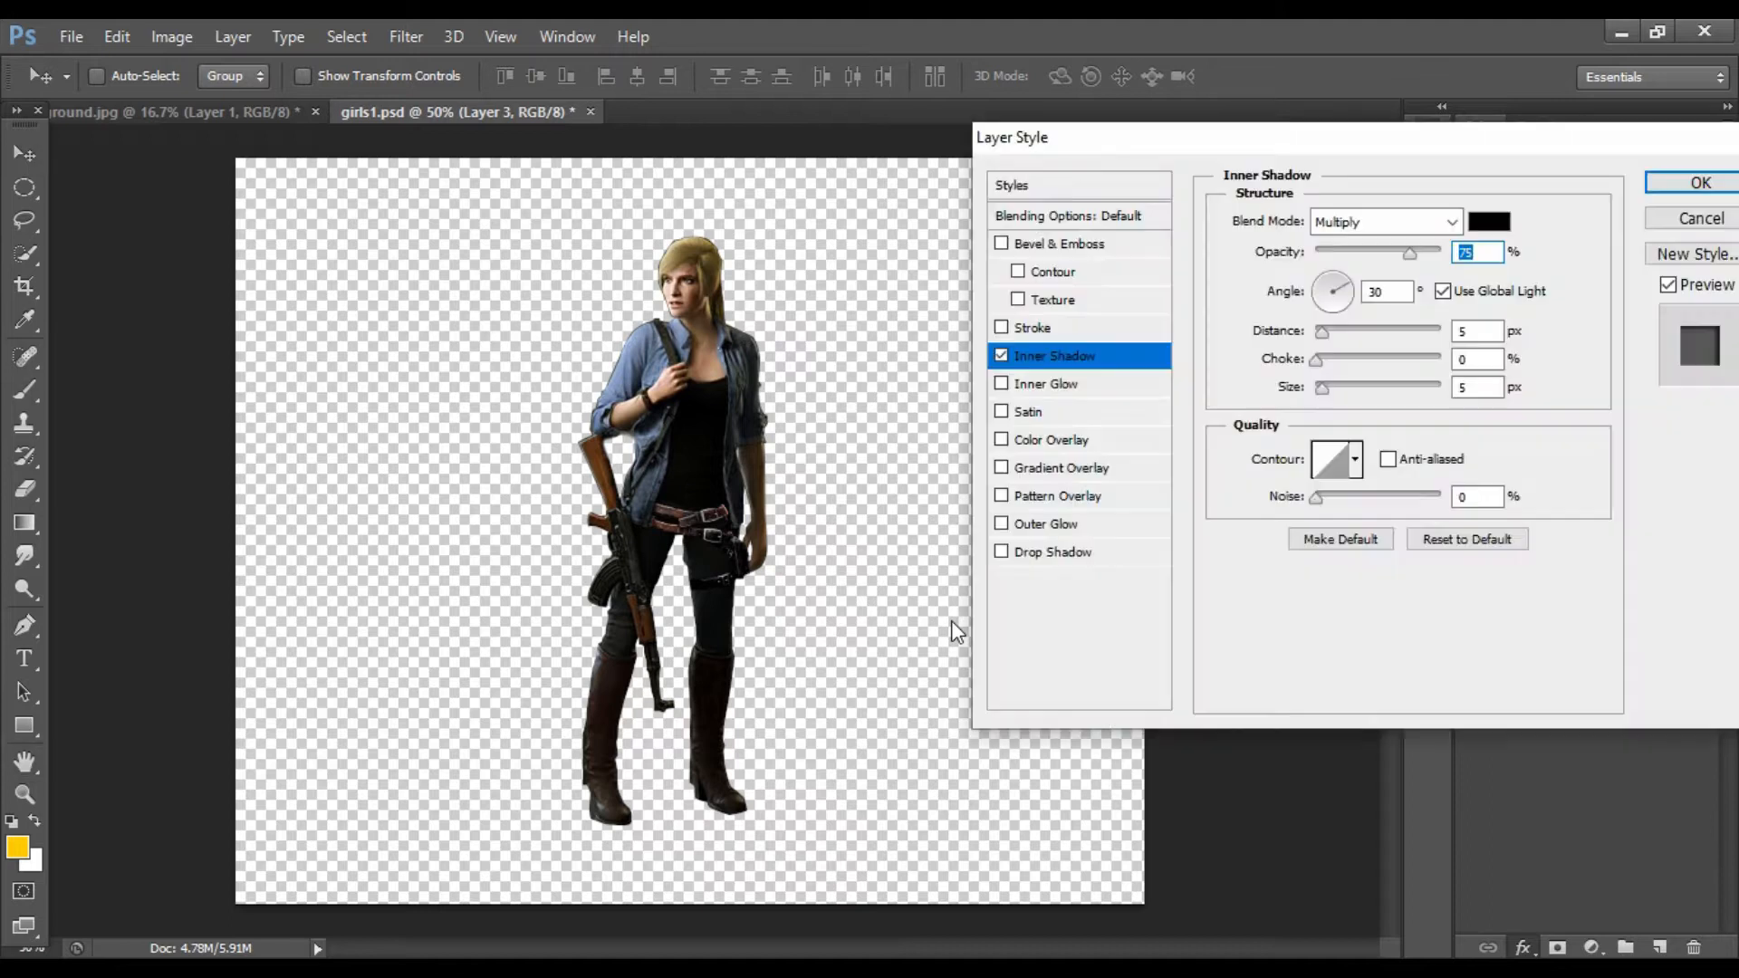
pyautogui.hotkey('ctrl', '+')
pyautogui.hotkey('ctrl', '+')
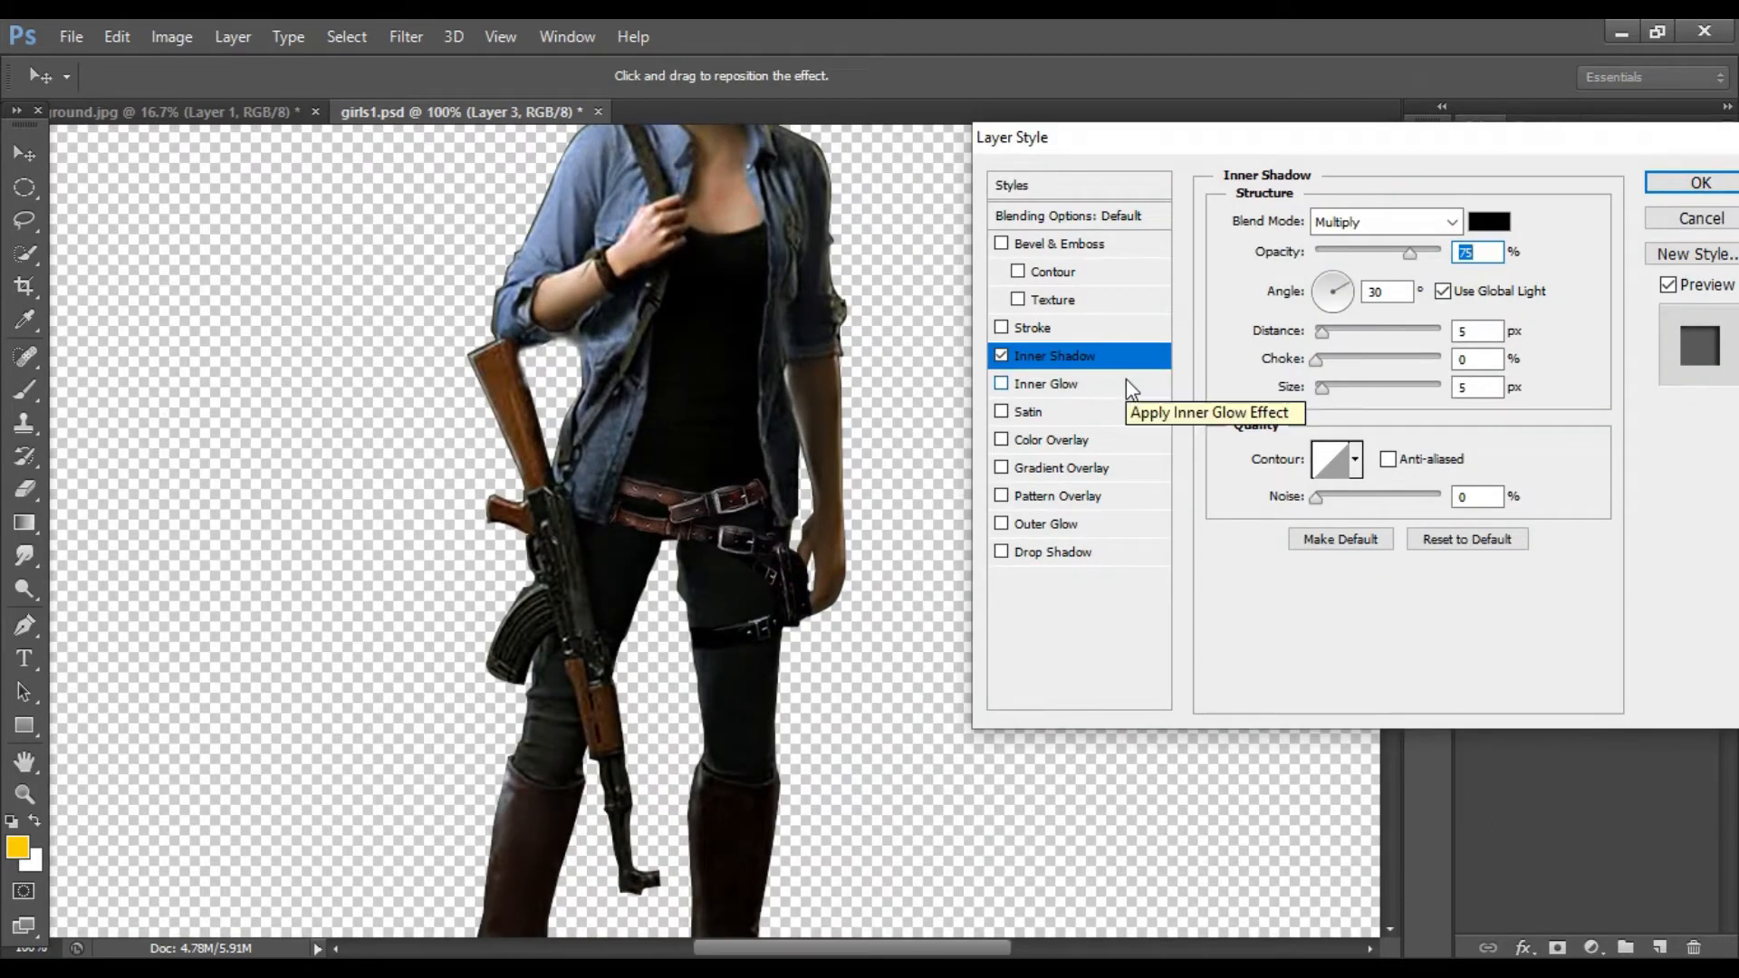
pyautogui.moveTo(1329, 395); pyautogui.dragTo(1340, 398)
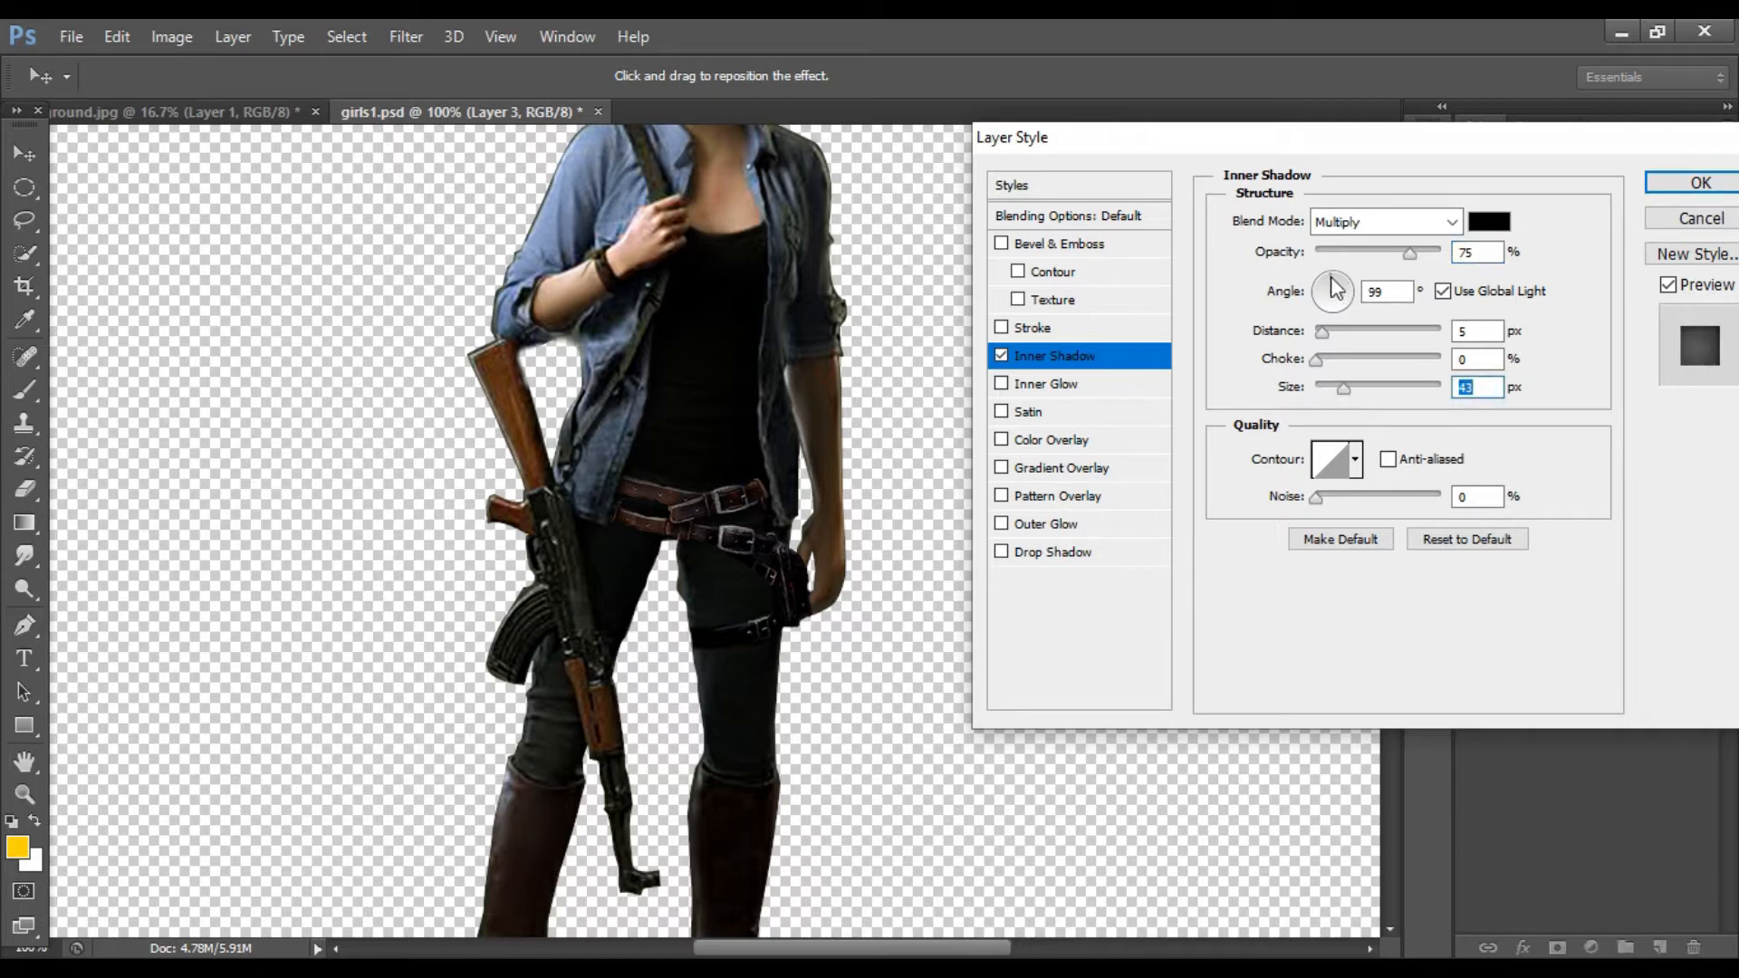
pyautogui.click(1367, 222)
pyautogui.click(1356, 248)
pyautogui.moveTo(1344, 387); pyautogui.dragTo(1365, 396)
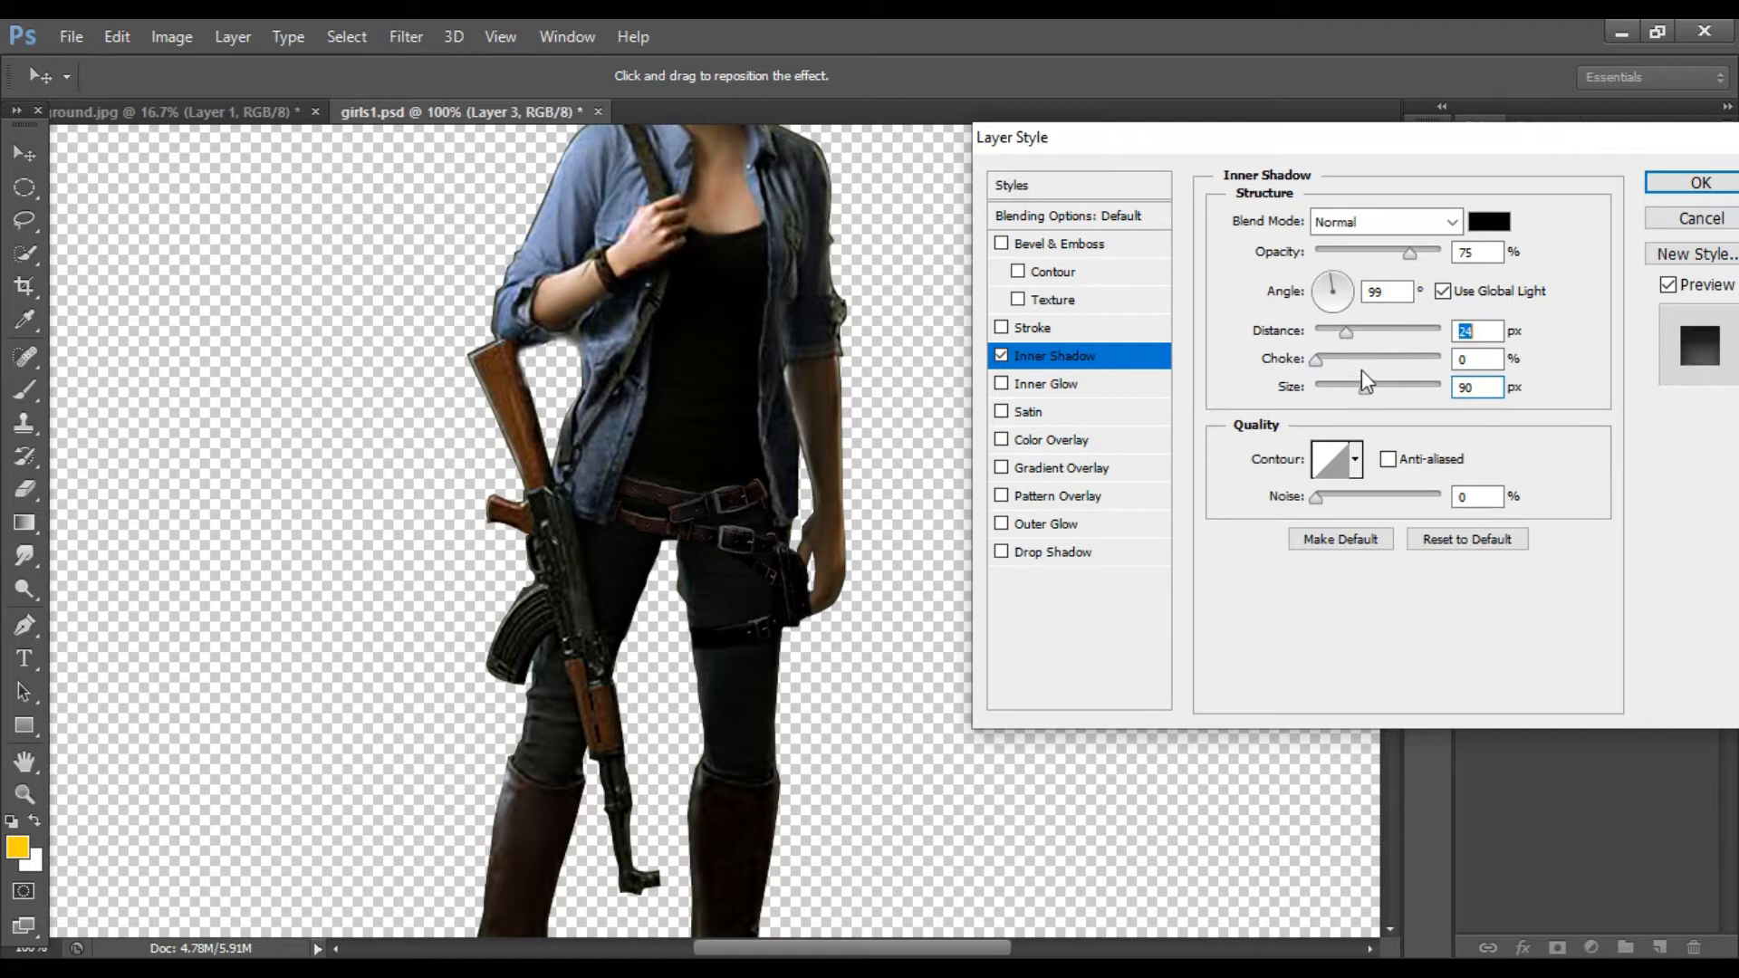
pyautogui.click(1313, 296)
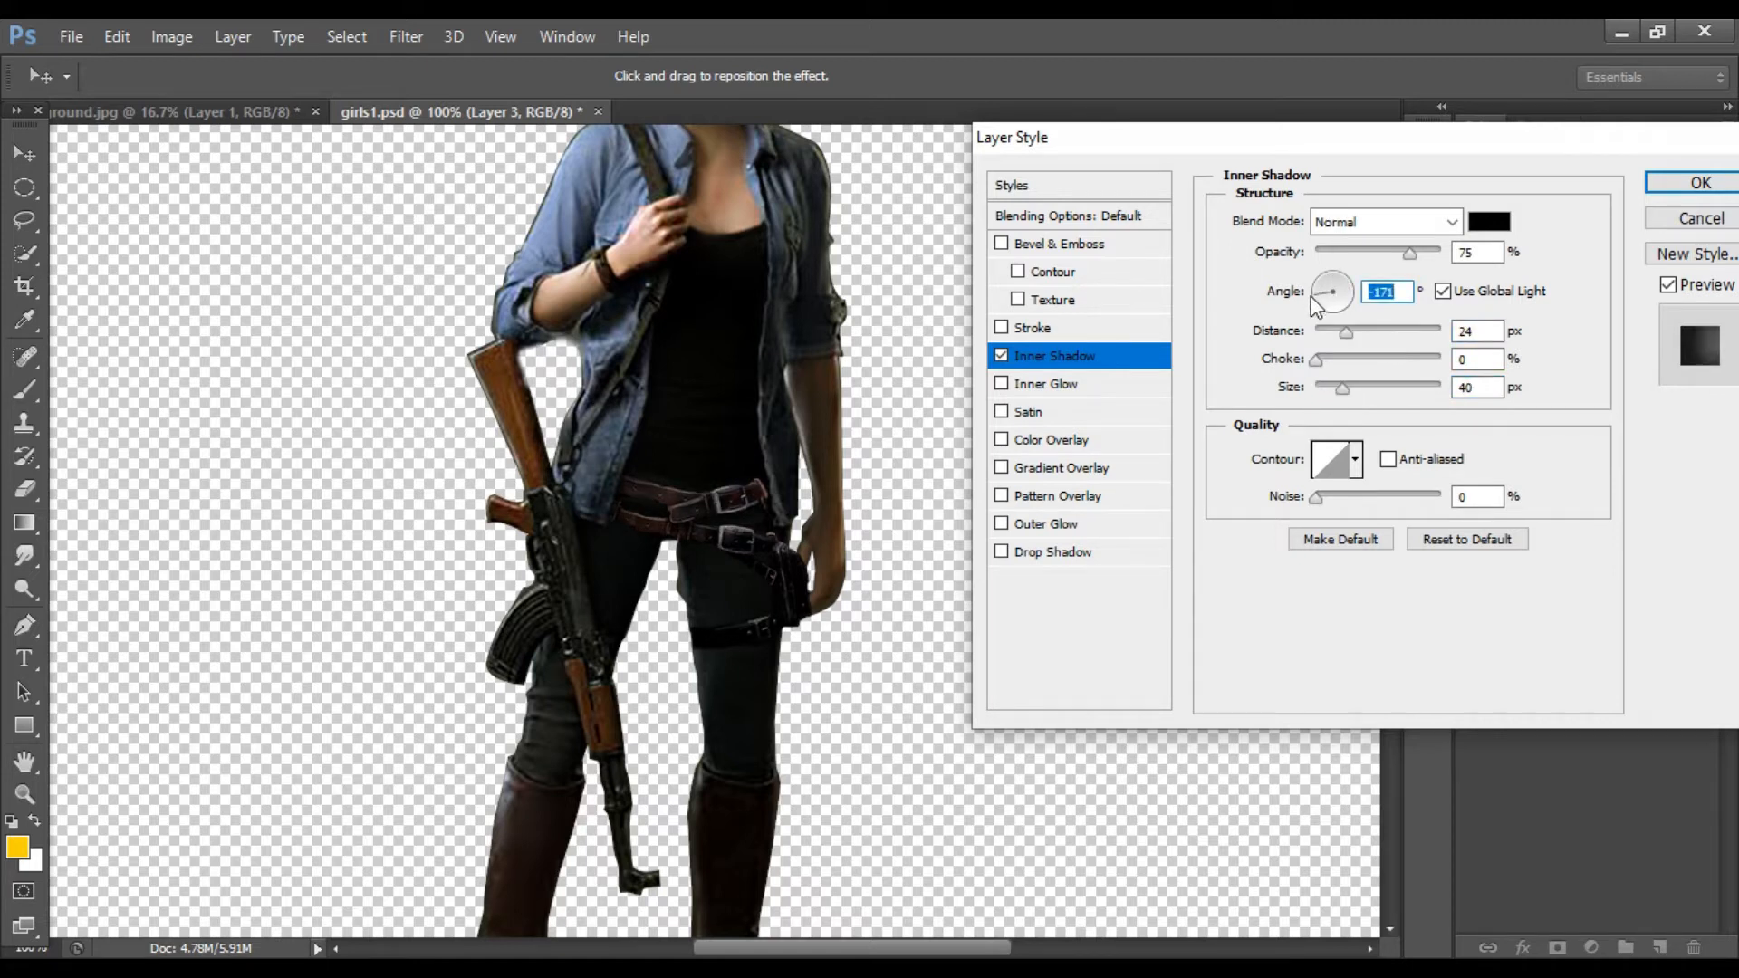
pyautogui.click(1684, 181)
# Step: Rasterize the belt's layer style
pyautogui.hotkey('ctrl', '-')
pyautogui.rightClick(1628, 573)
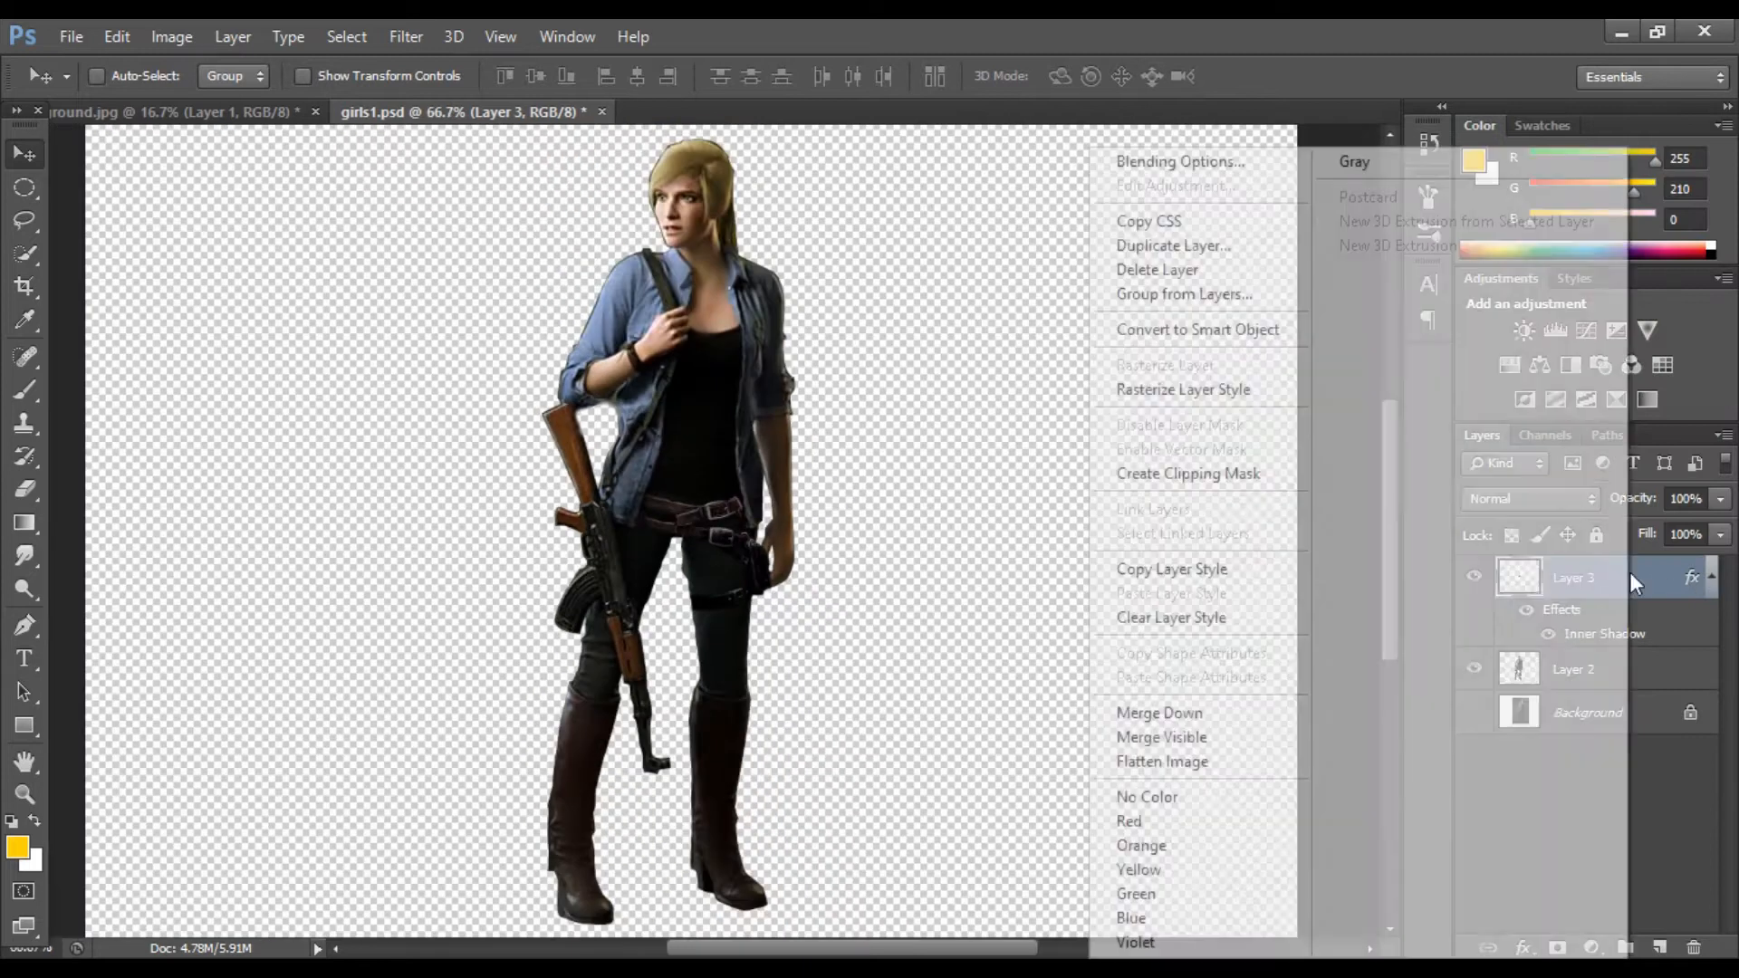
pyautogui.click(1214, 395)
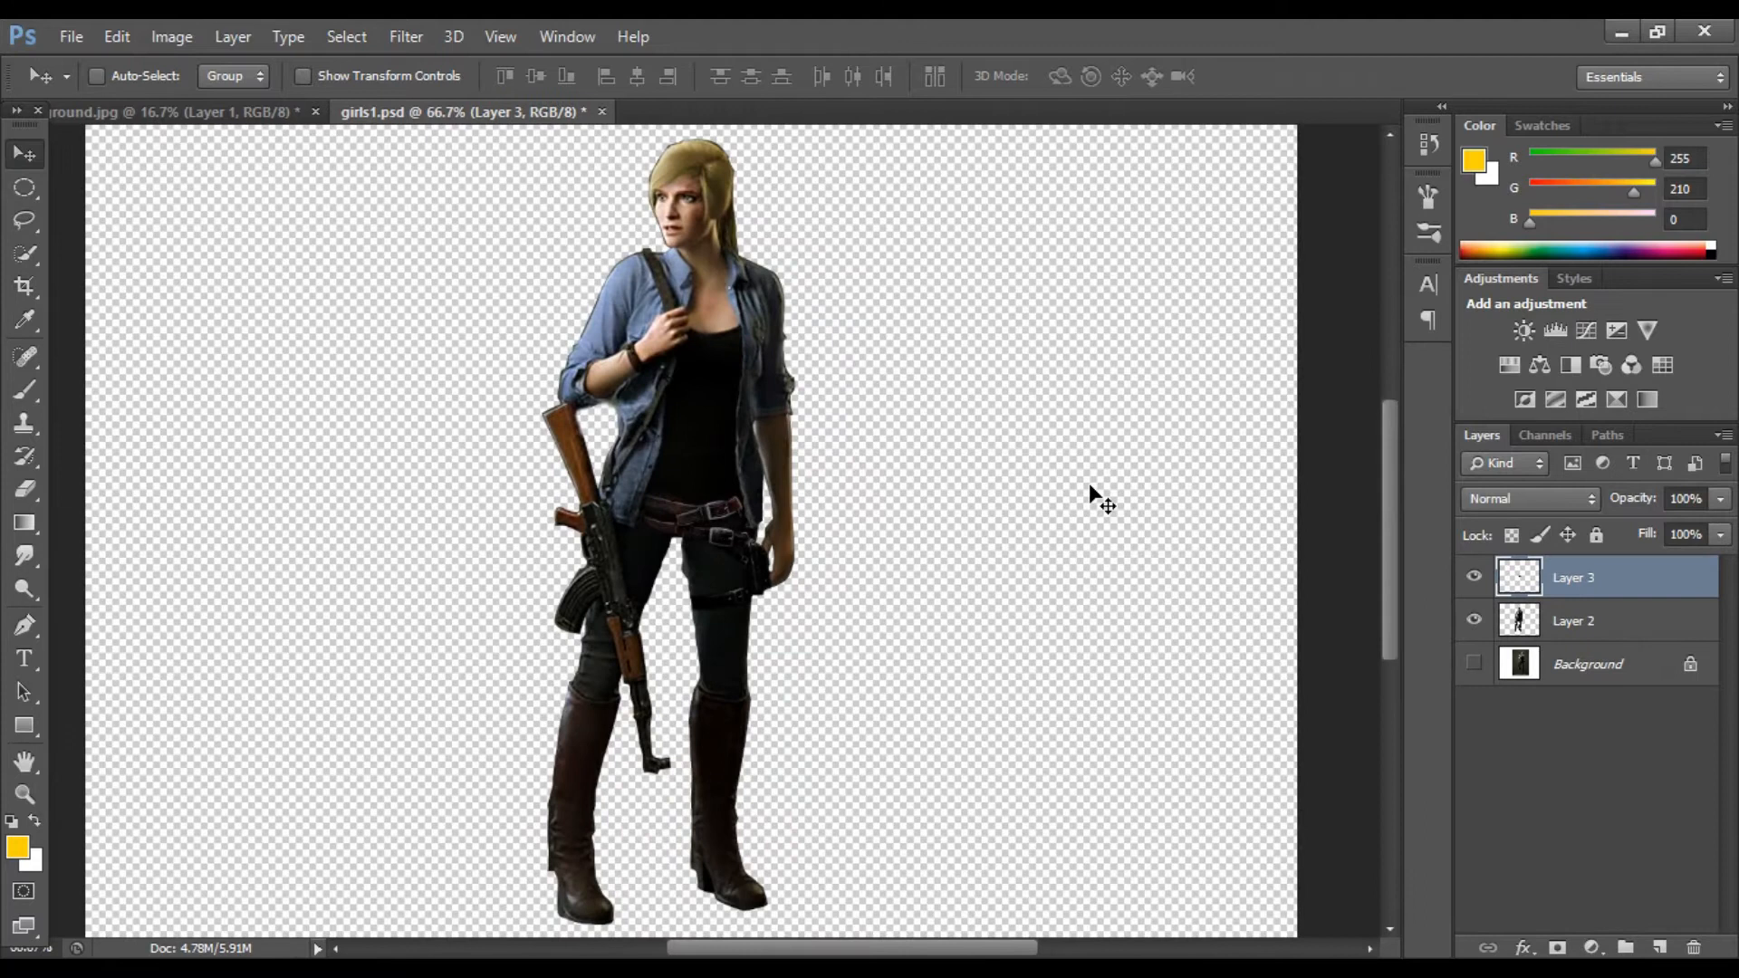
# Step: Duplicate Layer 2
pyautogui.hotkey('ctrl', '+')
pyautogui.click(1489, 623)
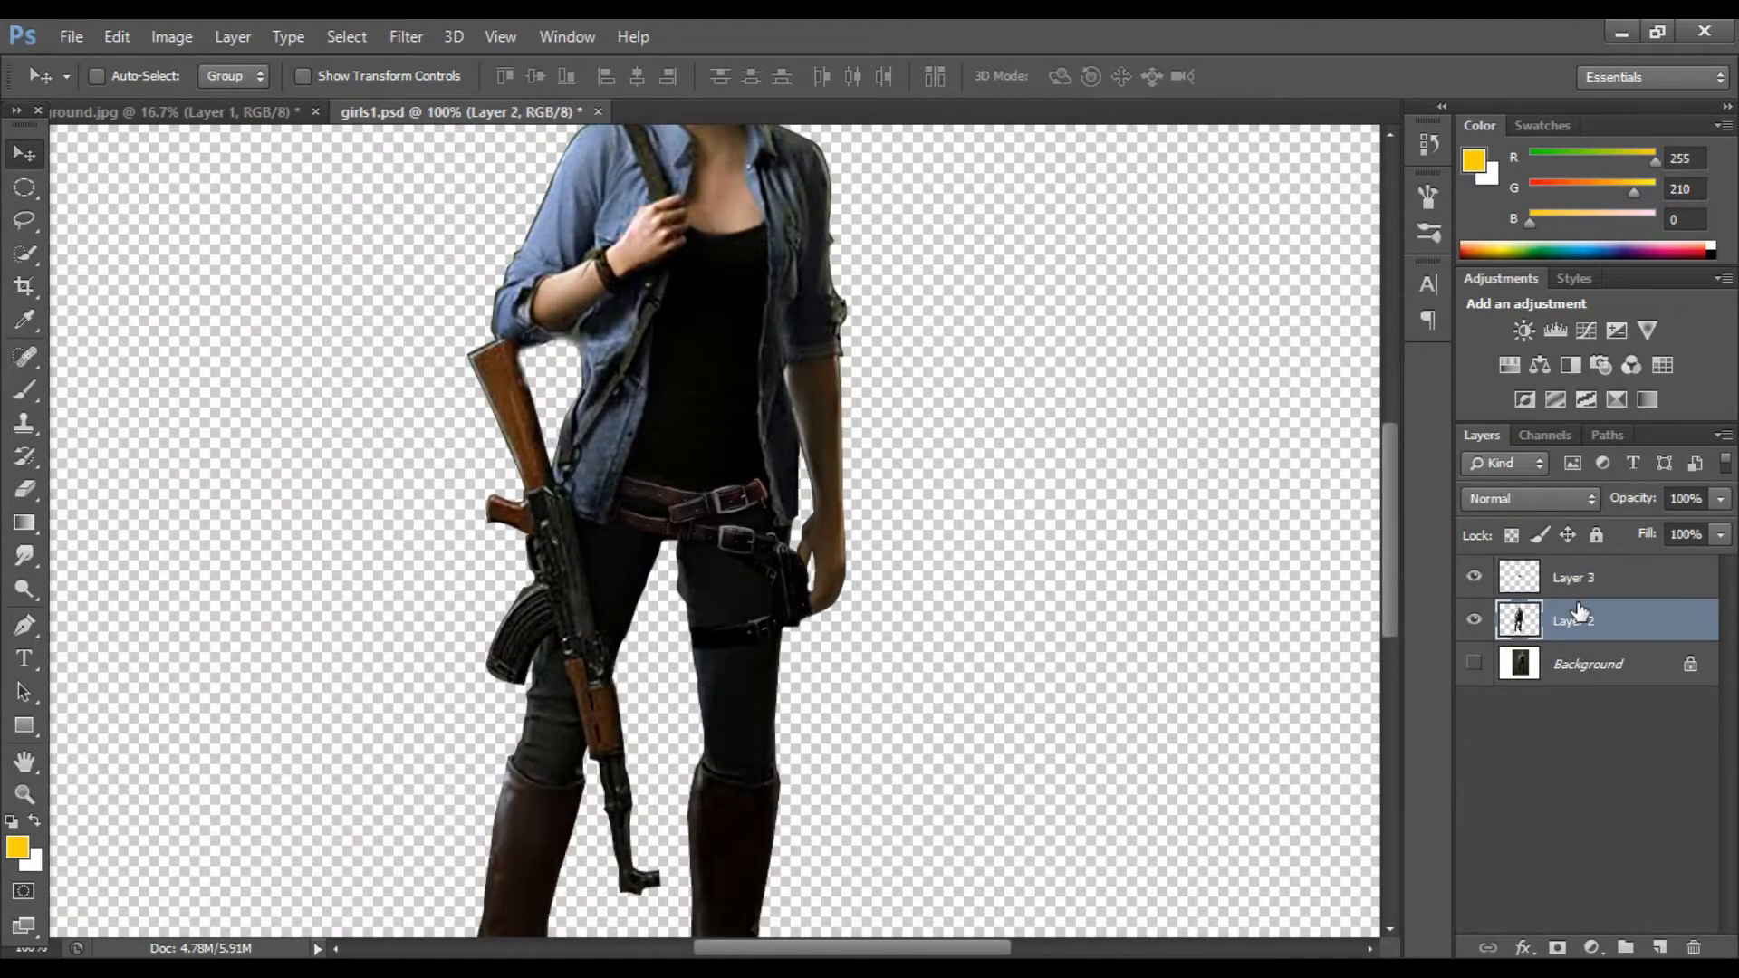
pyautogui.hotkey('ctrl', 'j')
# Step: Select the boots with the Quick Selection tool using a smaller brush
pyautogui.click(25, 253)
pyautogui.scroll(-3, 318, 354)
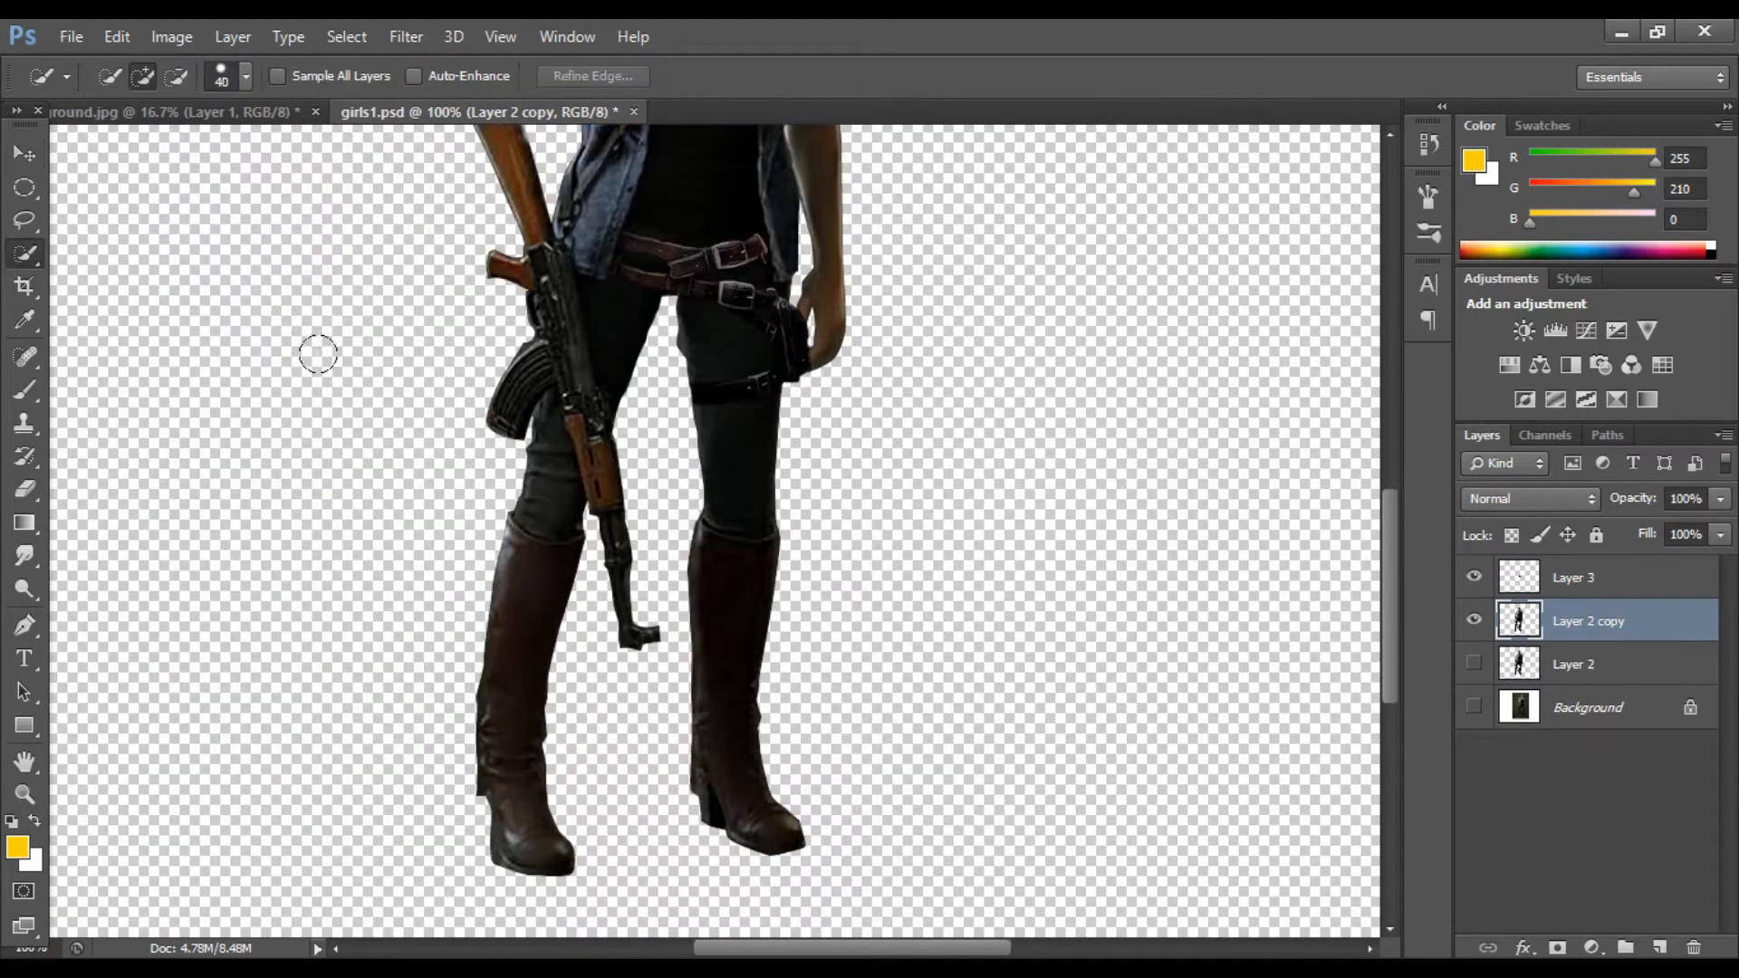
pyautogui.click(535, 577)
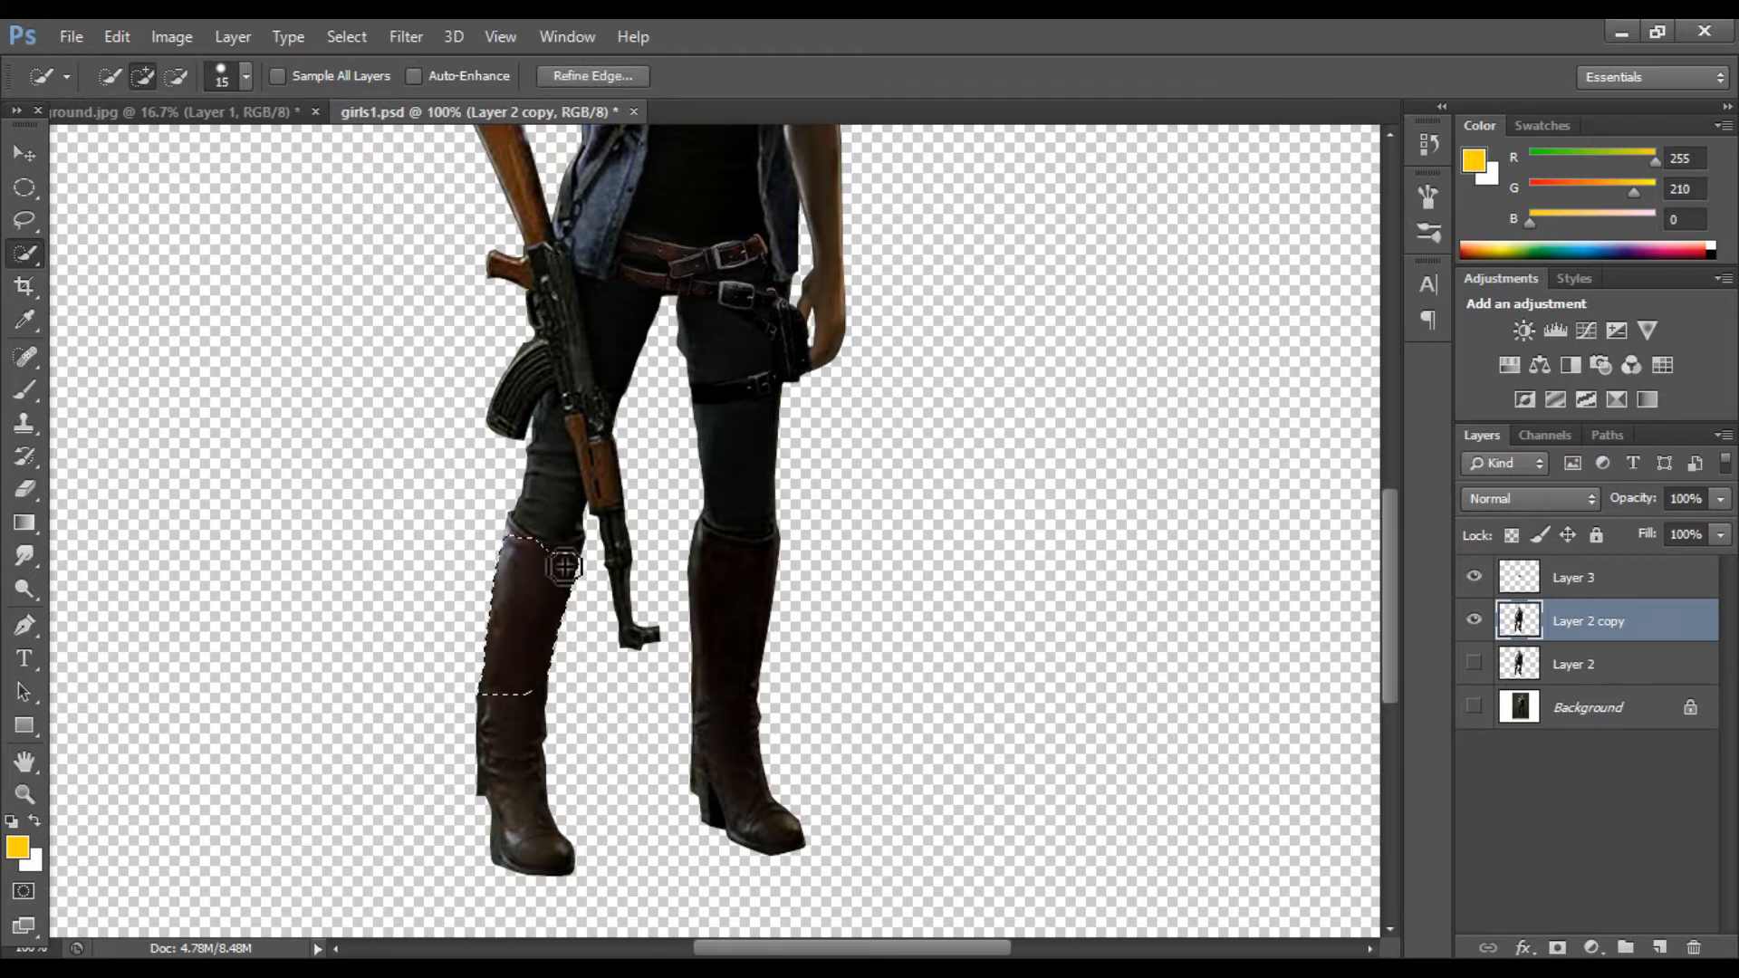
pyautogui.hotkey('ctrl', '+')
pyautogui.scroll(-1, 565, 567)
pyautogui.press('[')
pyautogui.press('[')
pyautogui.press('[')
pyautogui.moveTo(469, 485)
pyautogui.mouseDown()
pyautogui.moveTo(378, 472)
pyautogui.moveTo(338, 443)
pyautogui.mouseUp()
pyautogui.press('[')
pyautogui.press('[')
pyautogui.scroll(-5, 332, 436)
pyautogui.moveTo(354, 572)
pyautogui.mouseDown()
pyautogui.moveTo(343, 623)
pyautogui.moveTo(367, 733)
pyautogui.moveTo(453, 851)
pyautogui.moveTo(428, 853)
pyautogui.mouseUp()
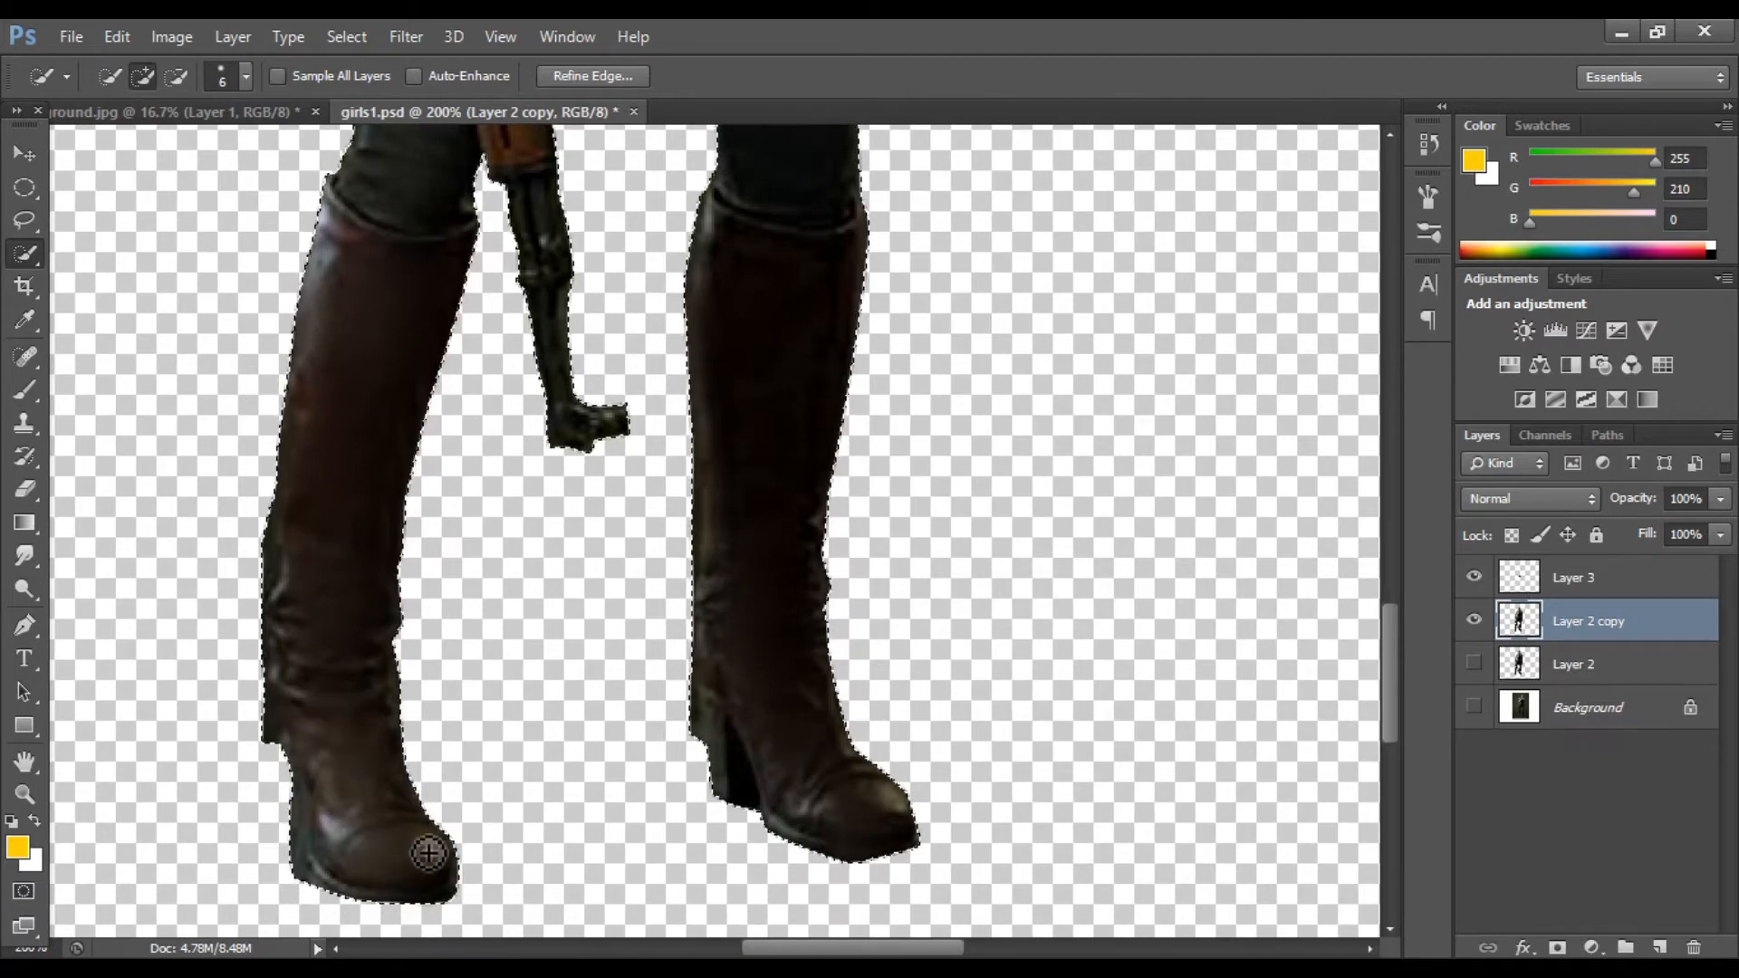
# Step: Subtract the upper body and legs from the selection, keeping only the boots
pyautogui.scroll(2, 376, 613)
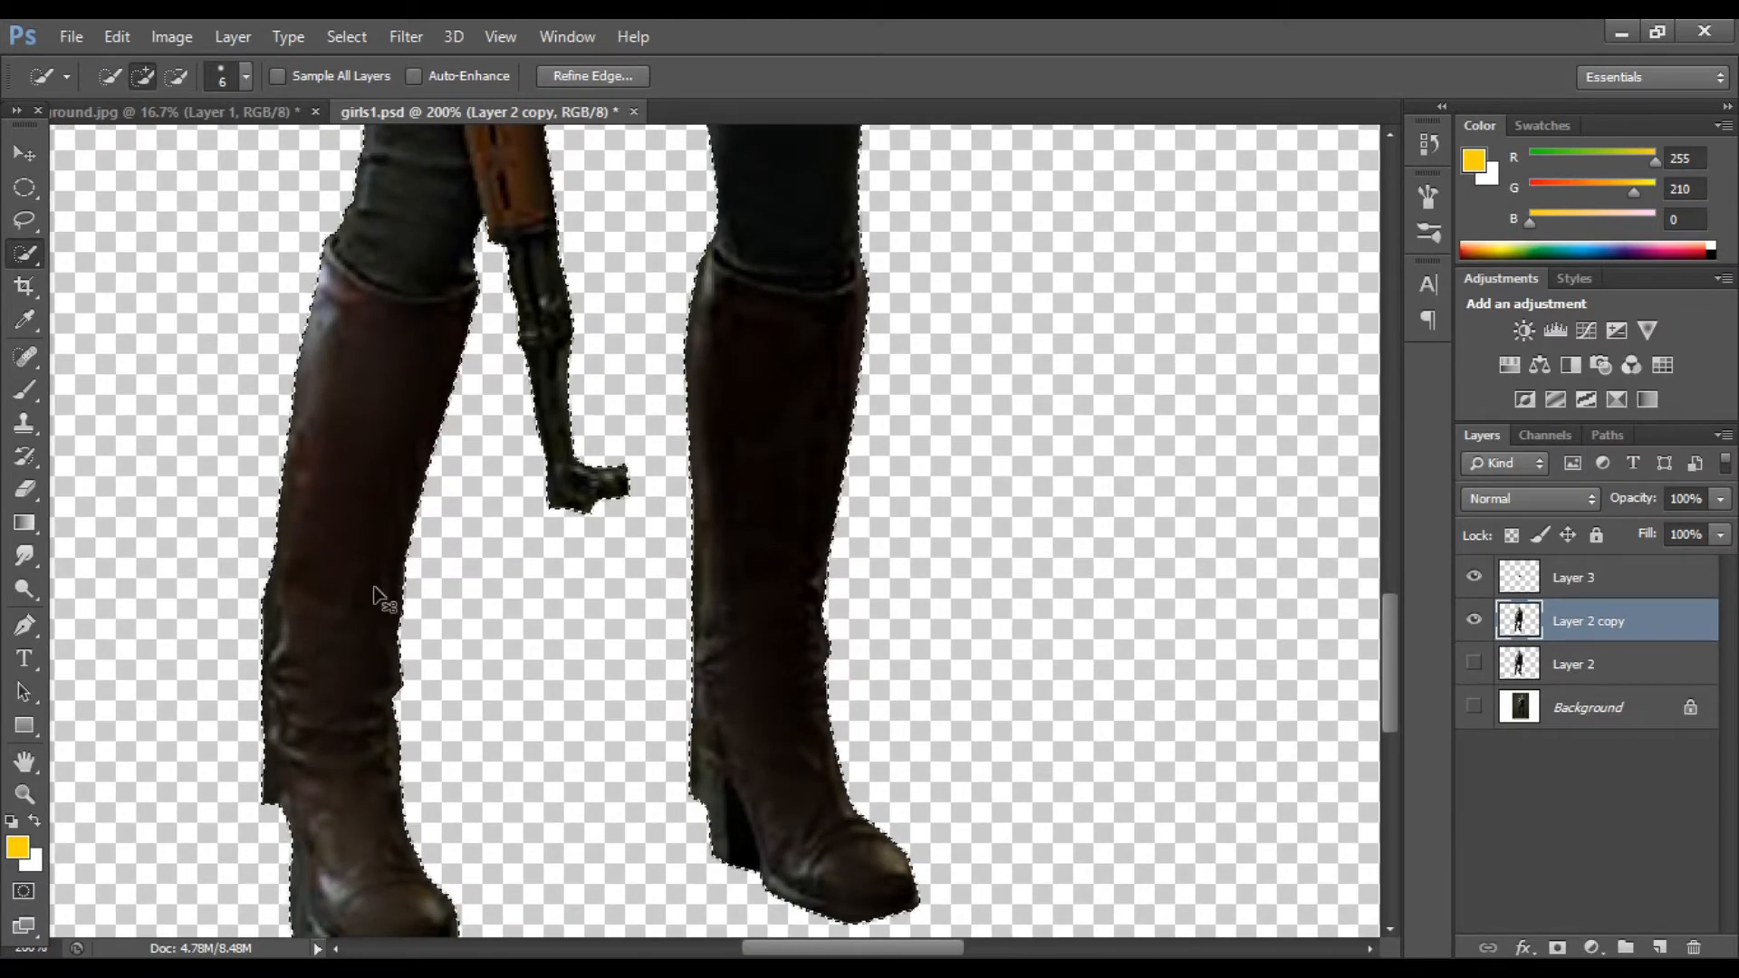
pyautogui.scroll(-3, 381, 596)
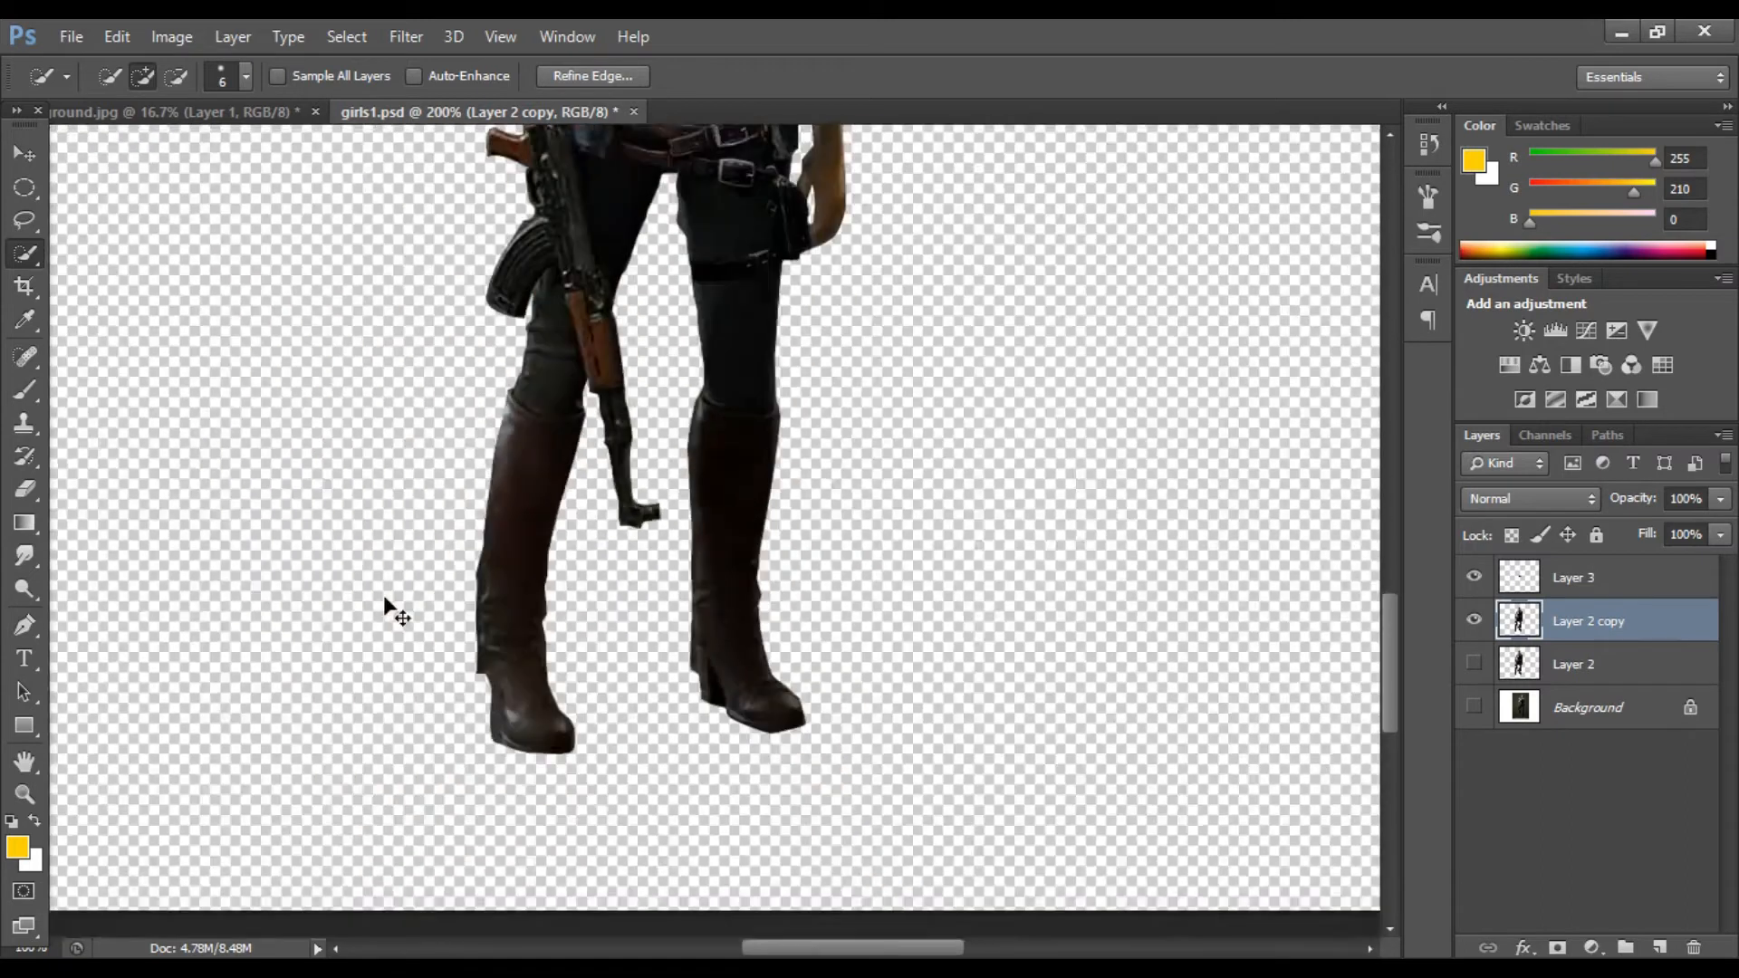
pyautogui.hotkey('ctrl', '-')
pyautogui.click(177, 77)
pyautogui.scroll(2, 543, 416)
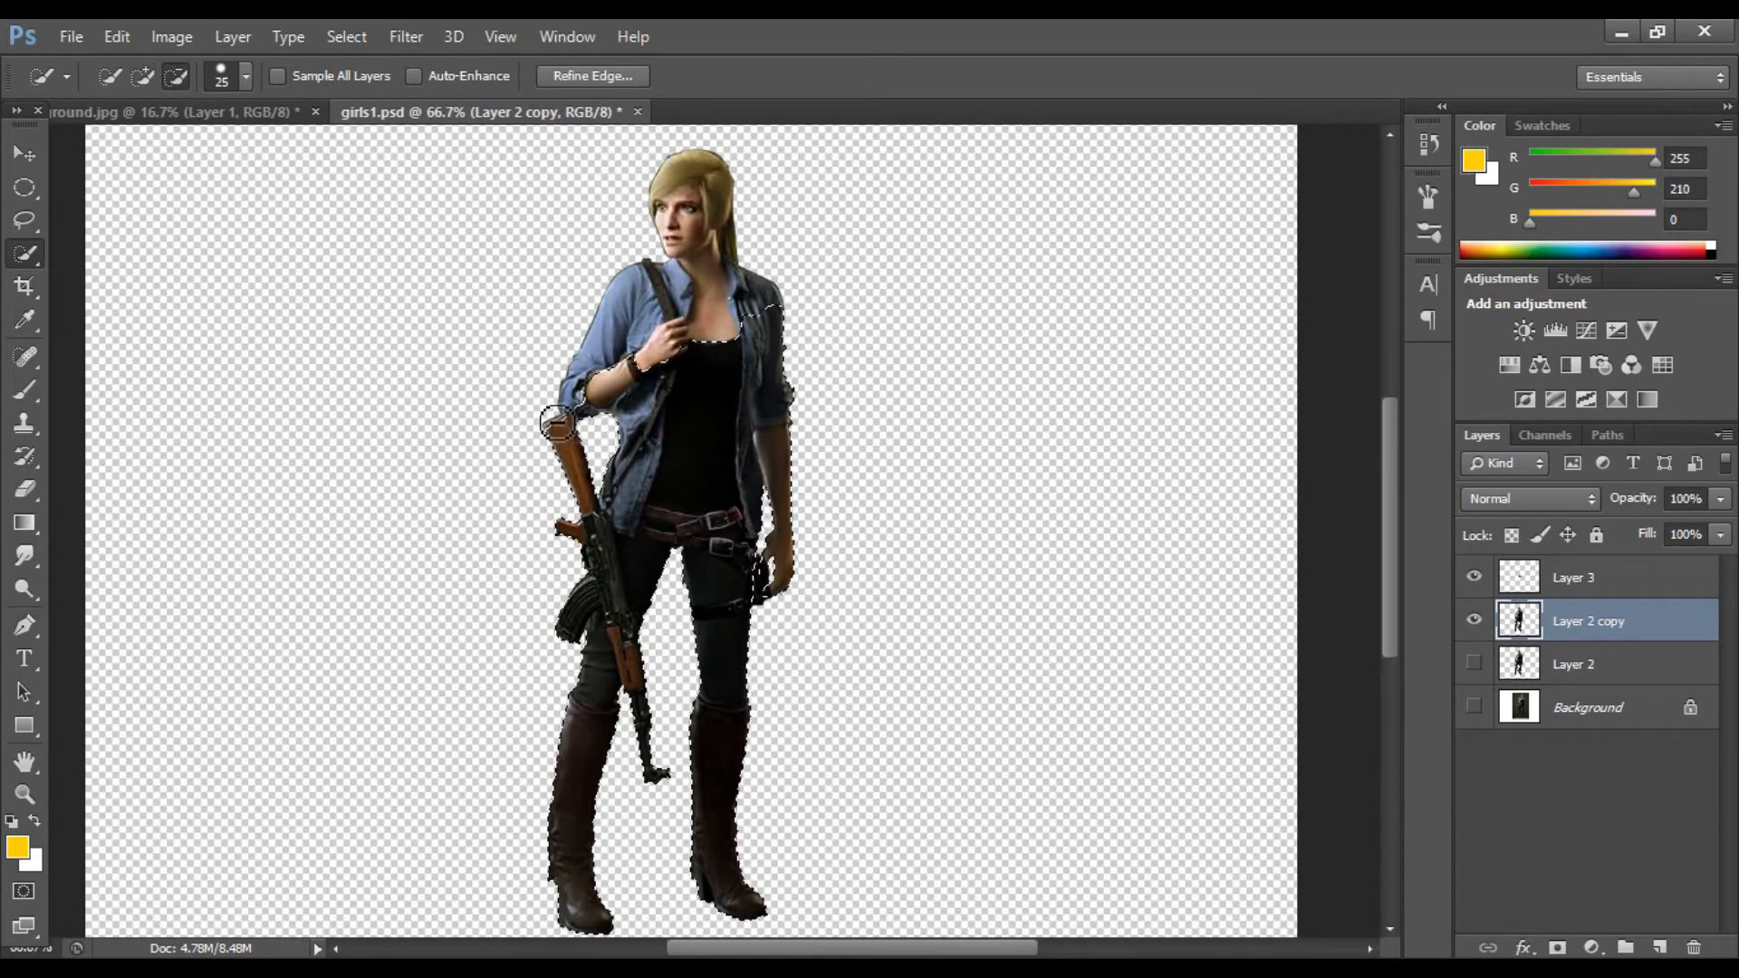
pyautogui.press(']')
pyautogui.press(']')
pyautogui.press(']')
pyautogui.press(']')
pyautogui.press(']')
pyautogui.press(']')
pyautogui.press(']')
pyautogui.press(']')
pyautogui.moveTo(771, 400); pyautogui.dragTo(726, 580)
pyautogui.moveTo(624, 507)
pyautogui.mouseDown()
pyautogui.moveTo(584, 398)
pyautogui.moveTo(554, 374)
pyautogui.mouseUp()
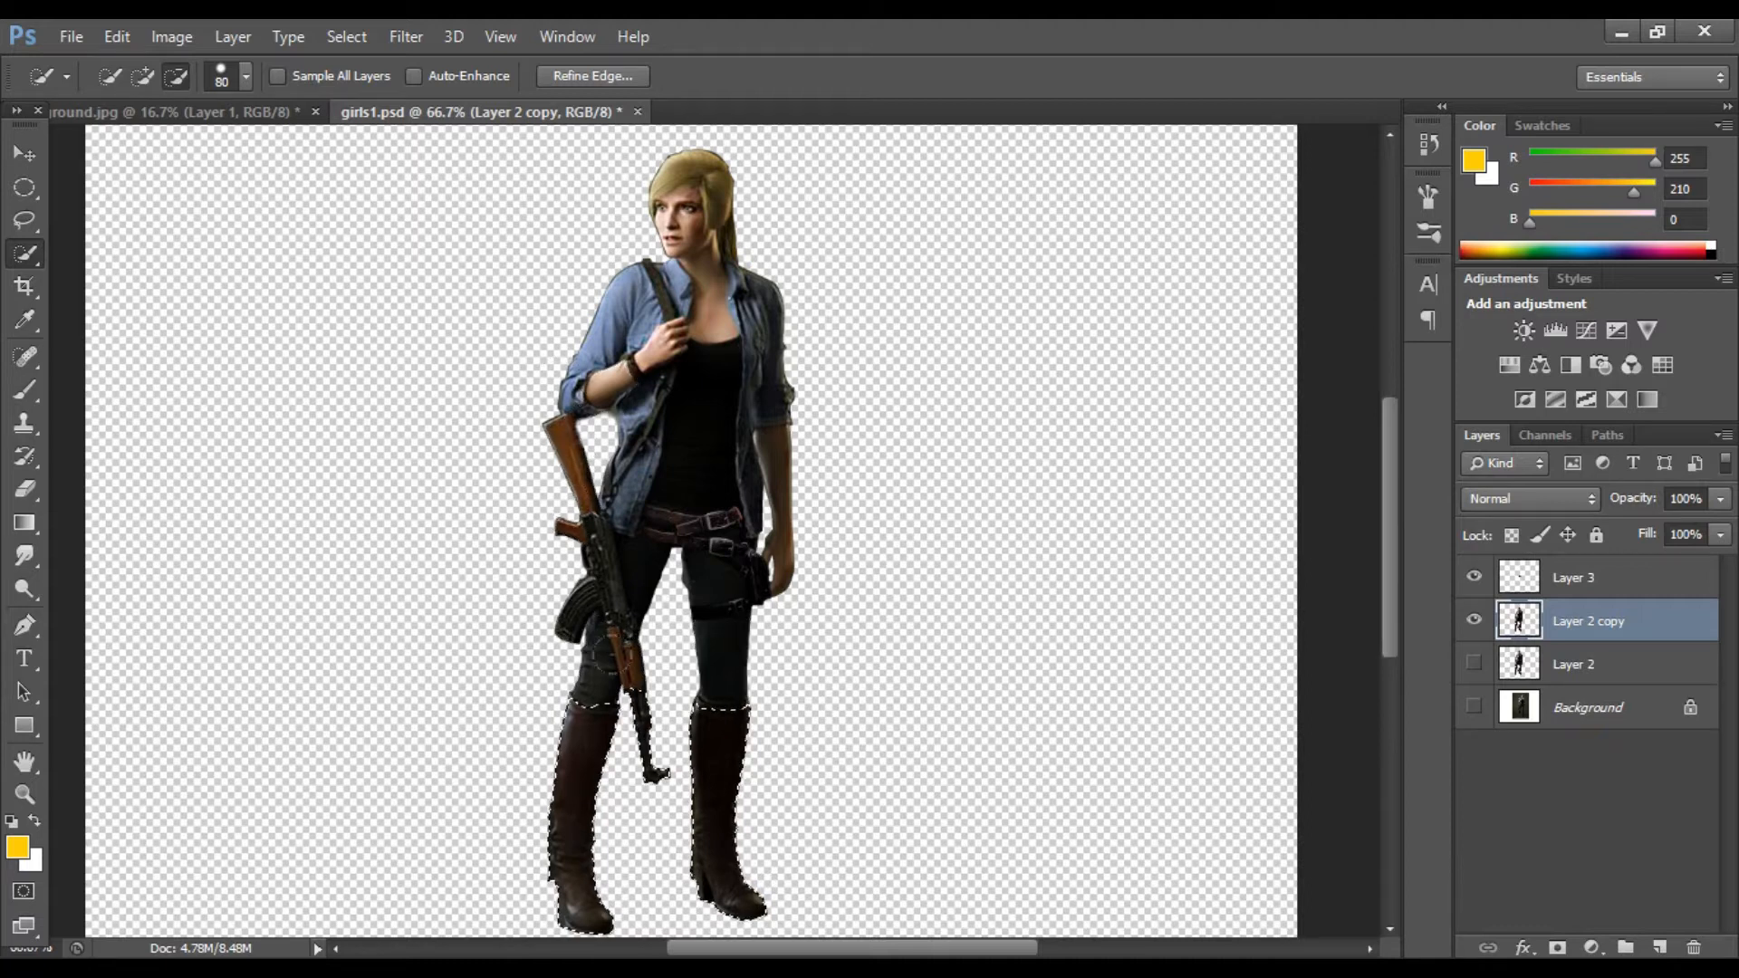
pyautogui.press('[')
pyautogui.press('[')
pyautogui.press('[')
pyautogui.press('[')
pyautogui.scroll(-2, 612, 666)
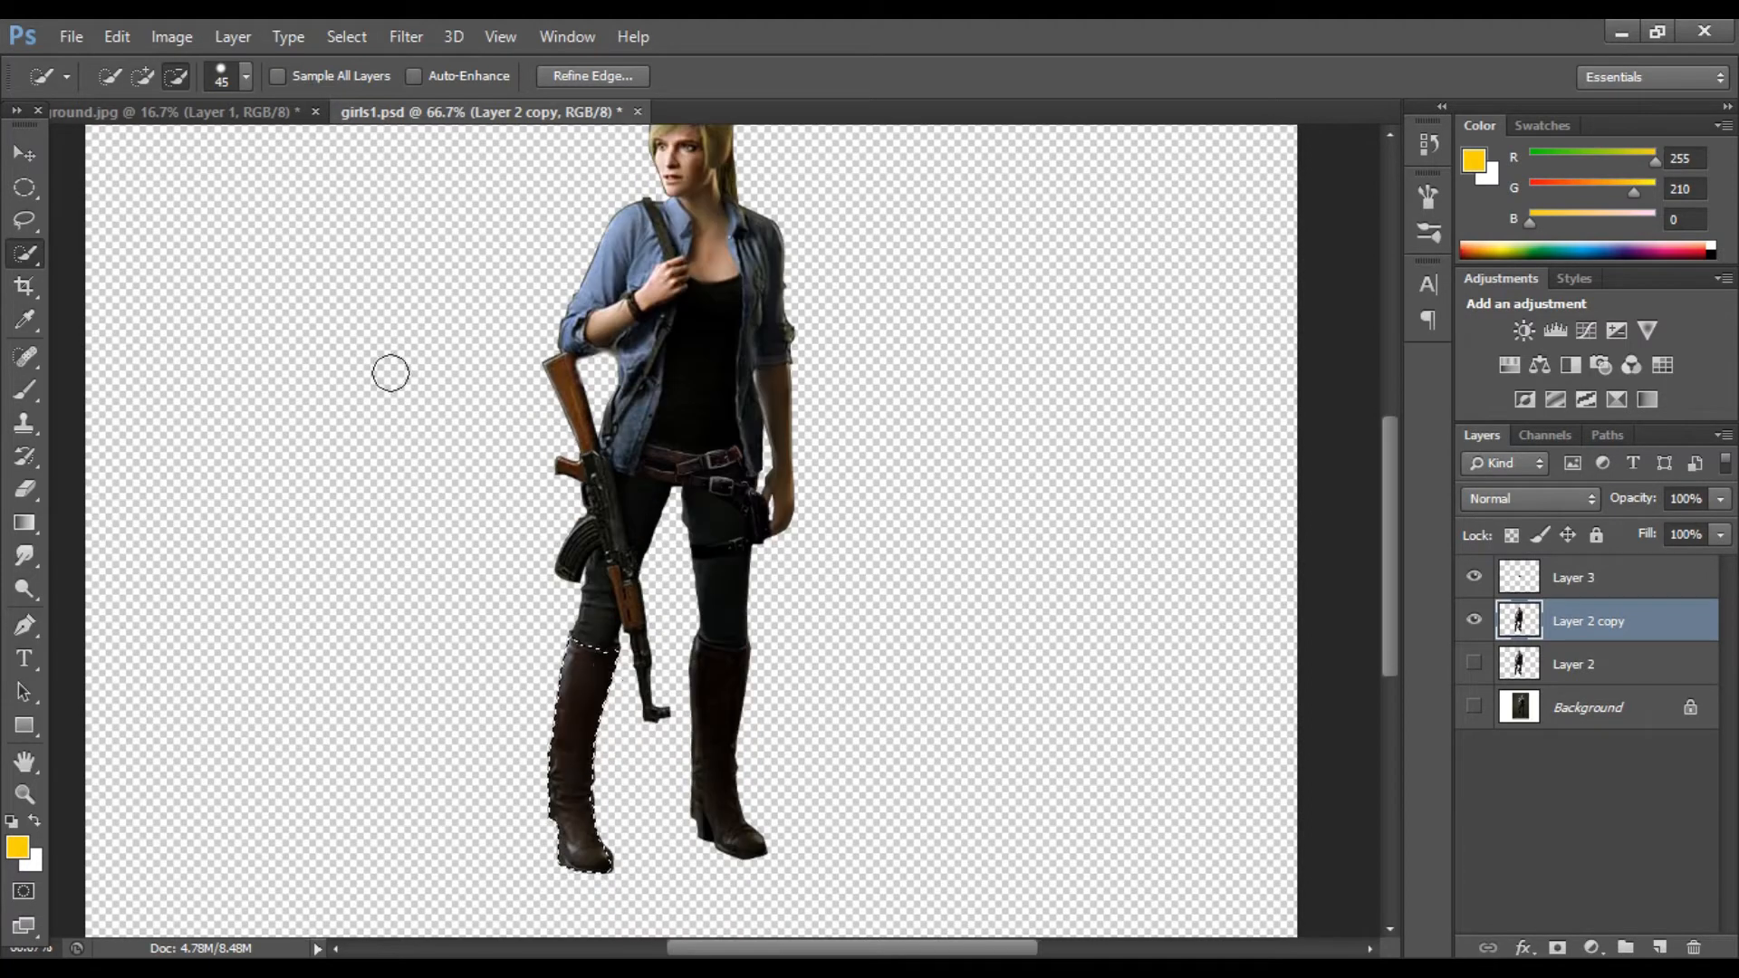
# Step: Add the right boot to the selection with a smaller Quick Selection brush, then switch to subtract mode
pyautogui.press('[')
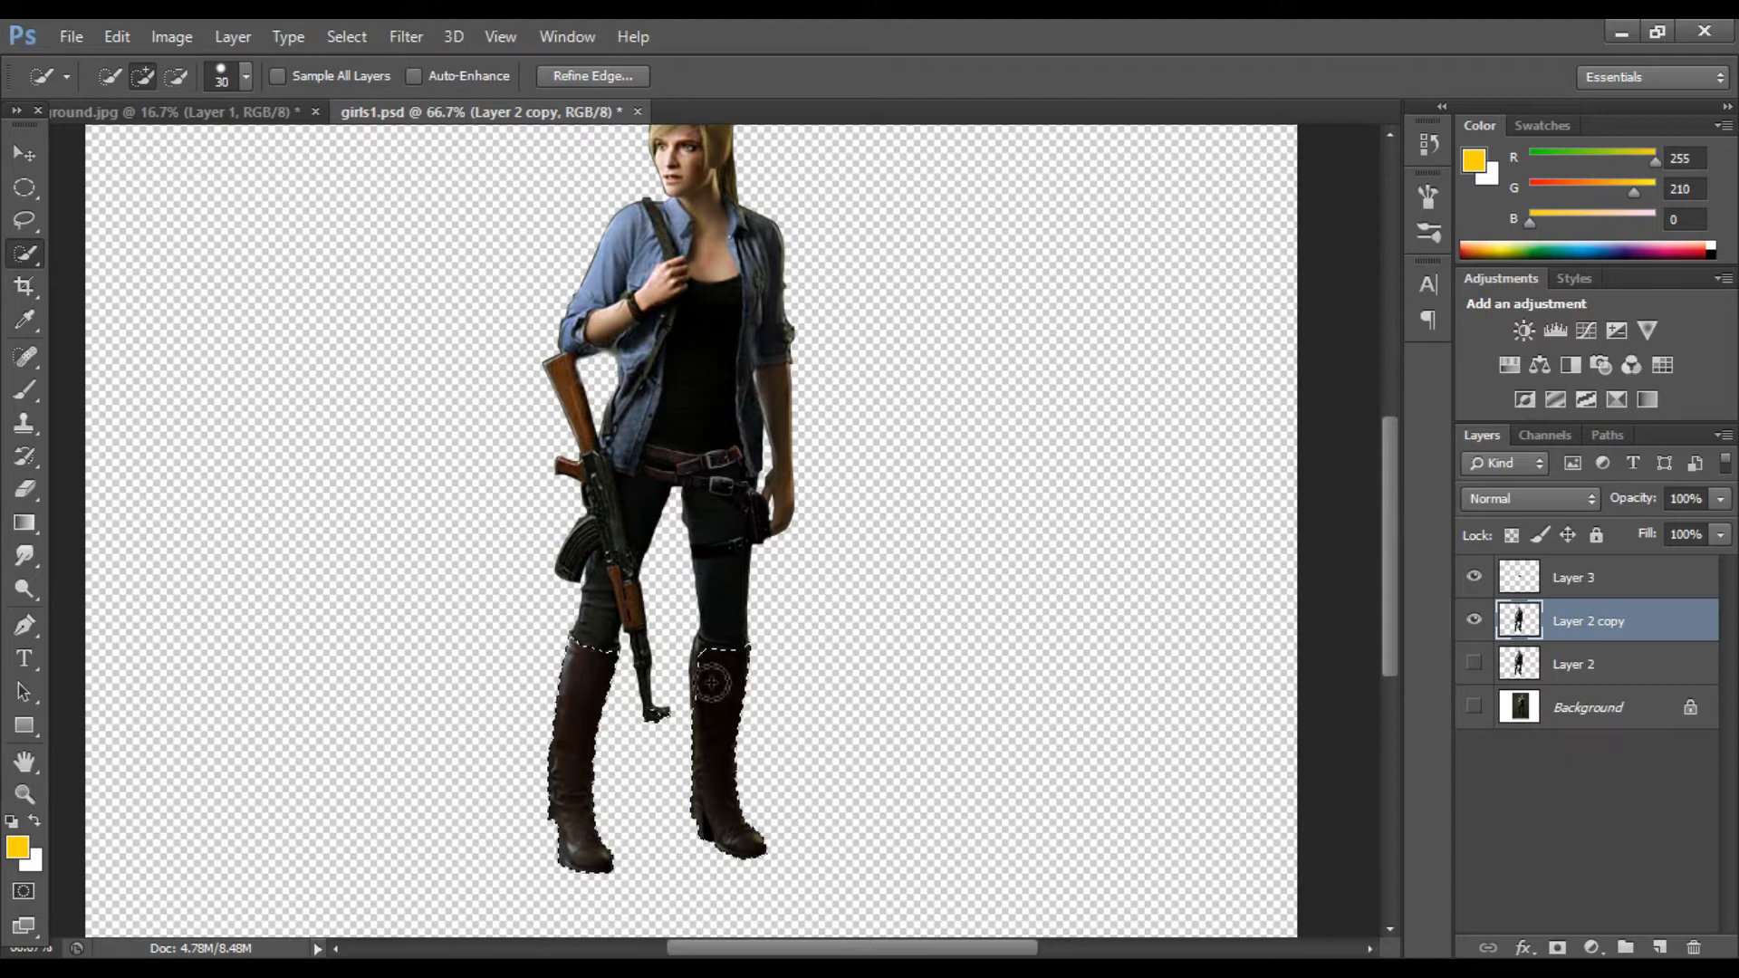
pyautogui.moveTo(698, 669); pyautogui.dragTo(710, 694)
pyautogui.click(173, 79)
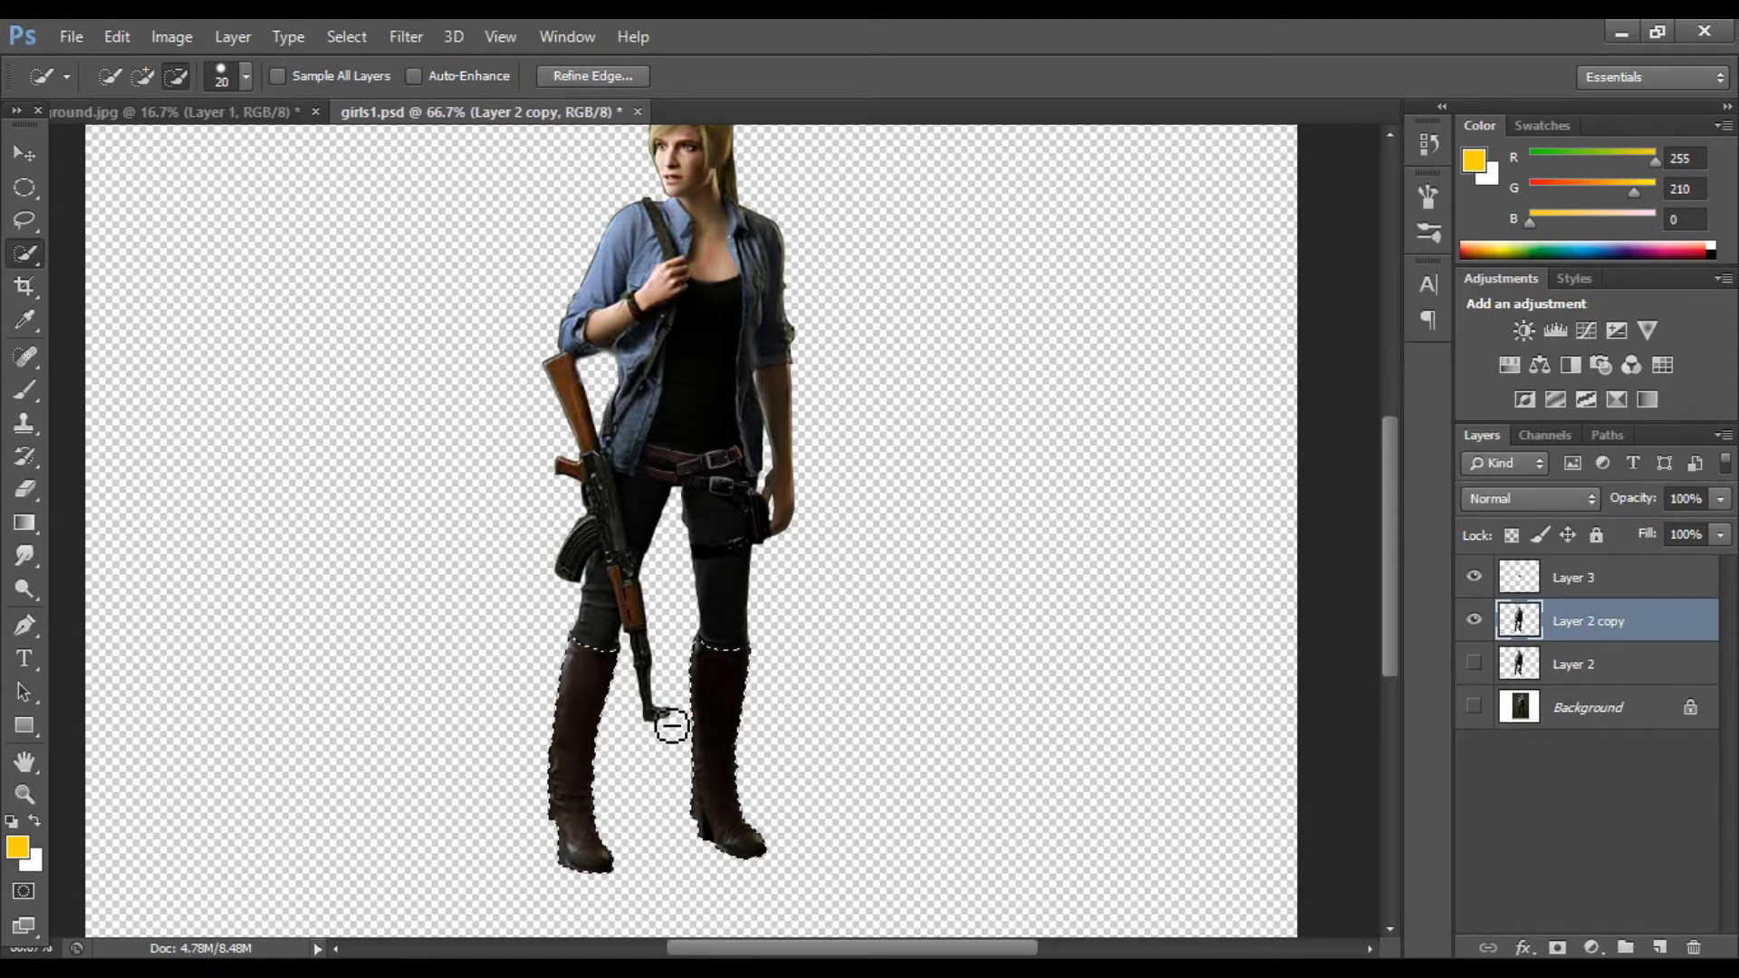
pyautogui.scroll(-1, 671, 726)
# Step: Copy the selected boots to a new layer and slightly raise their brightness with Brightness/Contrast
pyautogui.hotkey('ctrl', 'j')
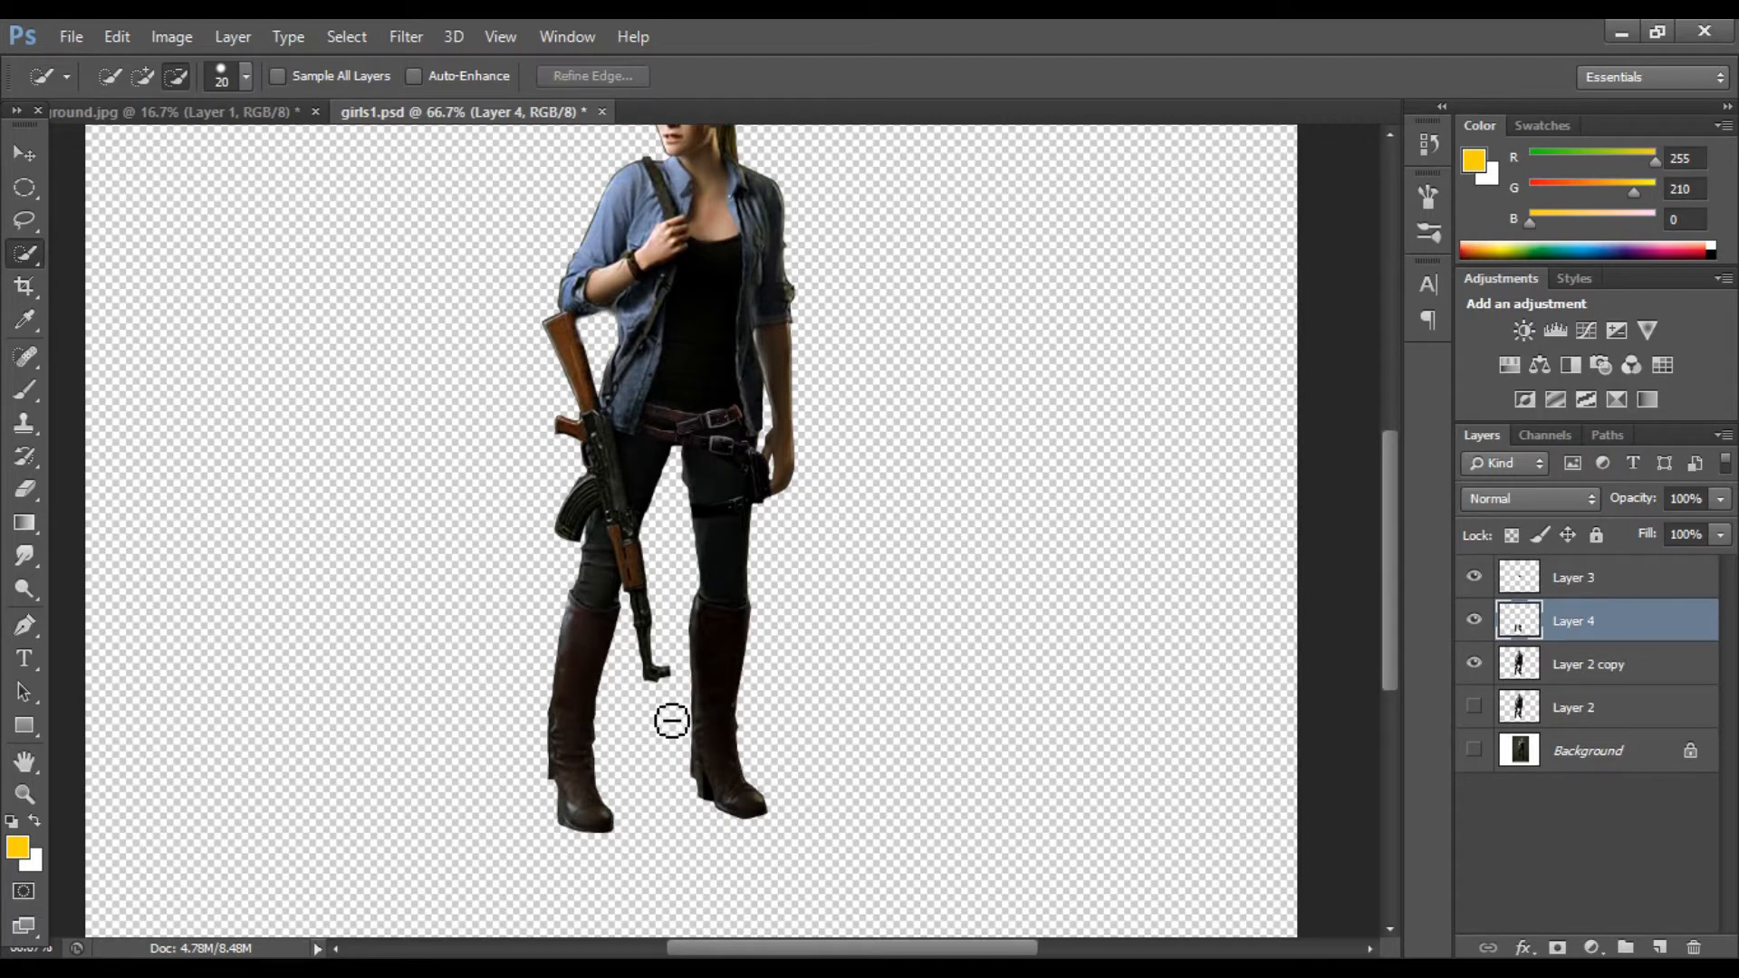
pyautogui.click(171, 36)
pyautogui.moveTo(214, 97)
pyautogui.click(543, 97)
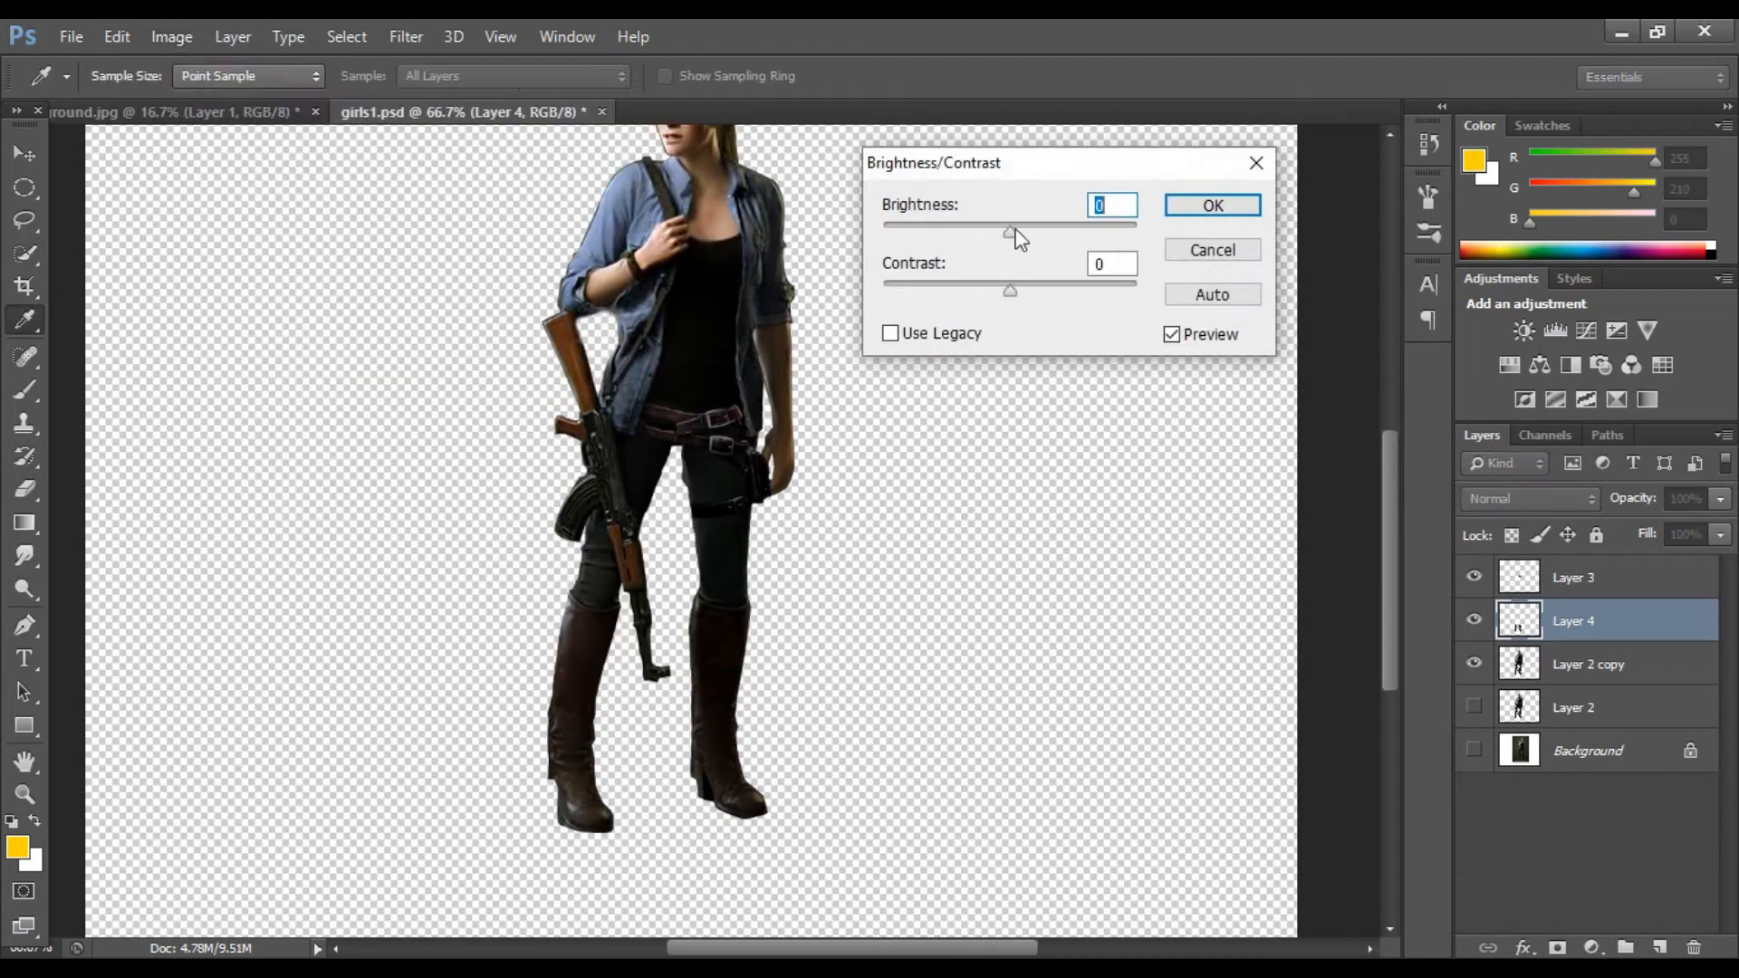
pyautogui.moveTo(1008, 232); pyautogui.dragTo(1019, 233)
pyautogui.press('Return')
# Step: Apply a Levels adjustment to the boots layer, raising the black input level slightly
pyautogui.click(171, 36)
pyautogui.moveTo(214, 97)
pyautogui.click(525, 124)
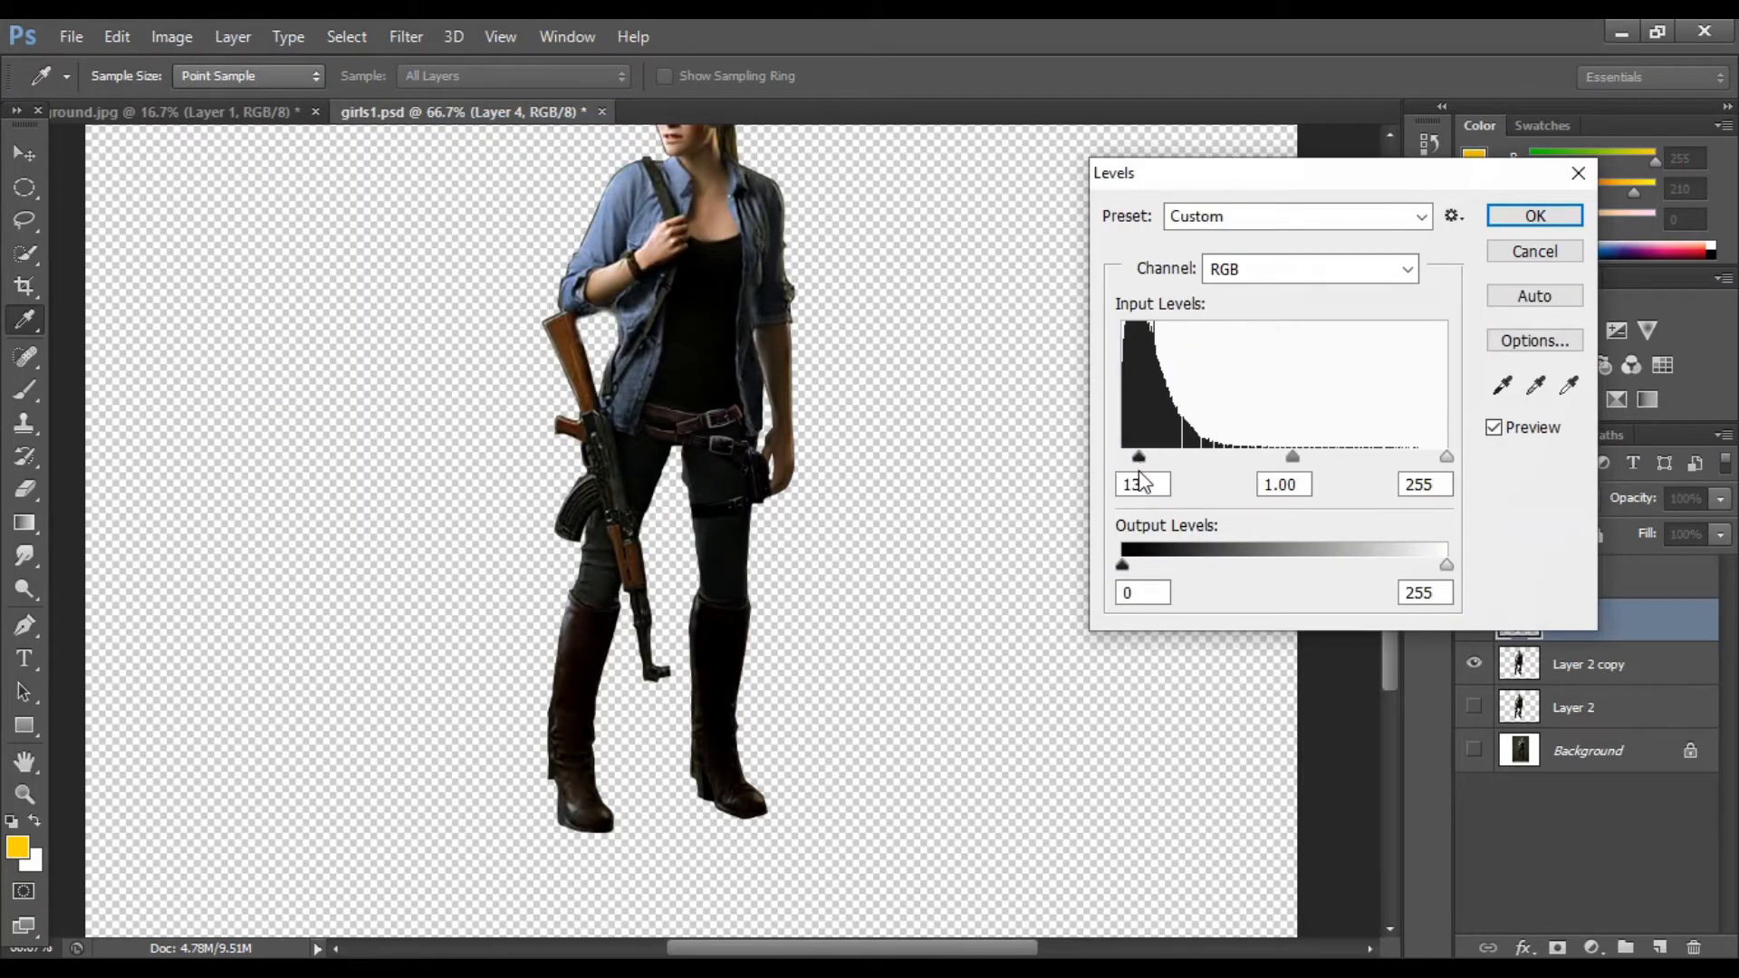
pyautogui.press('Return')
# Step: Lower the boots' highlights with Curves, pulling the top point to output 245 at input 252
pyautogui.click(171, 37)
pyautogui.moveTo(213, 97)
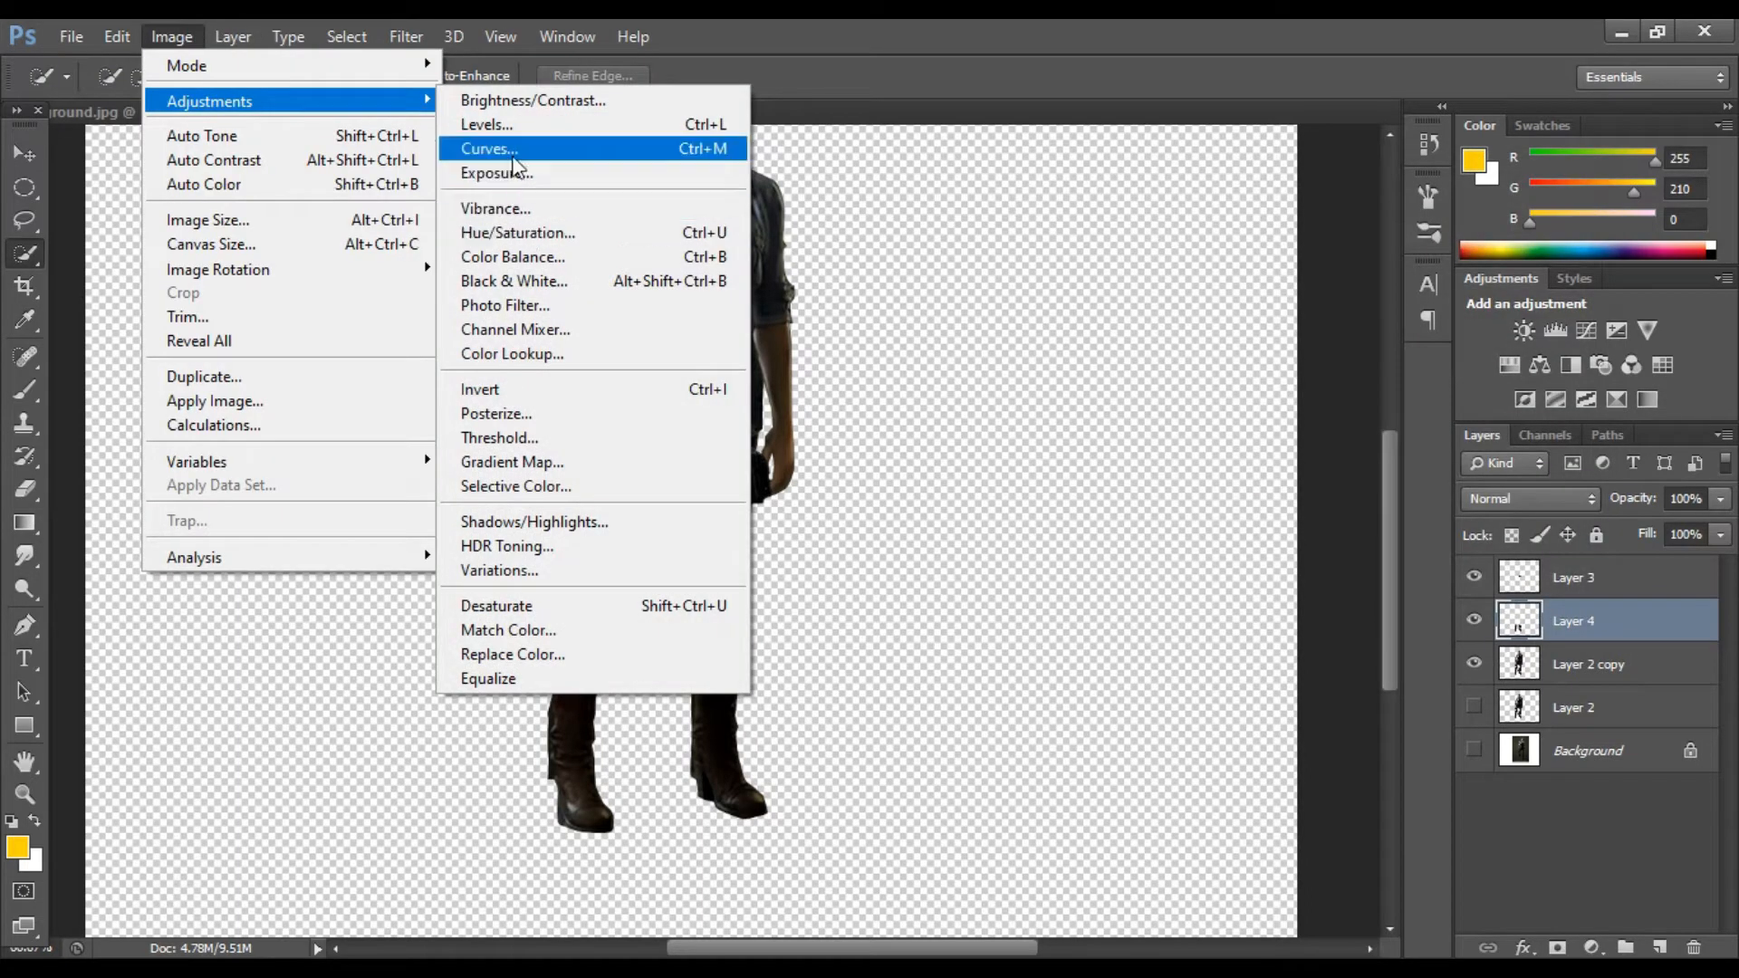
pyautogui.click(491, 150)
pyautogui.moveTo(1452, 188); pyautogui.dragTo(1447, 201)
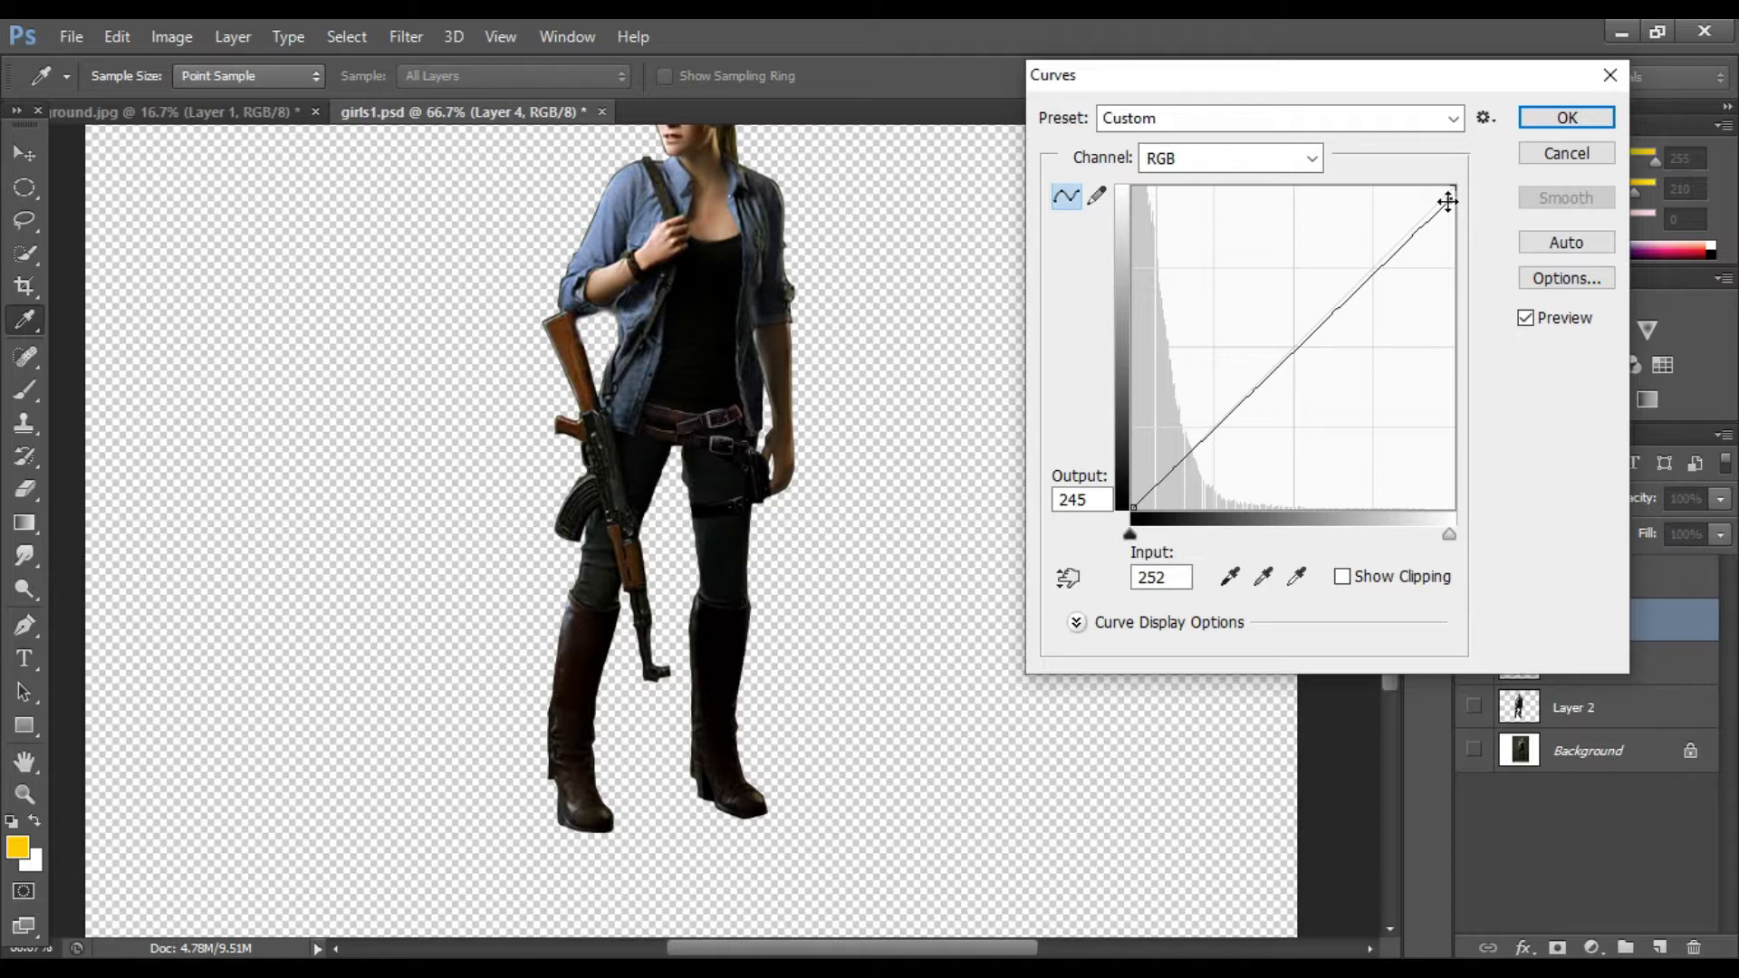
pyautogui.click(1567, 118)
# Step: Merge the boots layer and then the belt layer down into Layer 2 copy
pyautogui.press('w')
pyautogui.scroll(3, 943, 415)
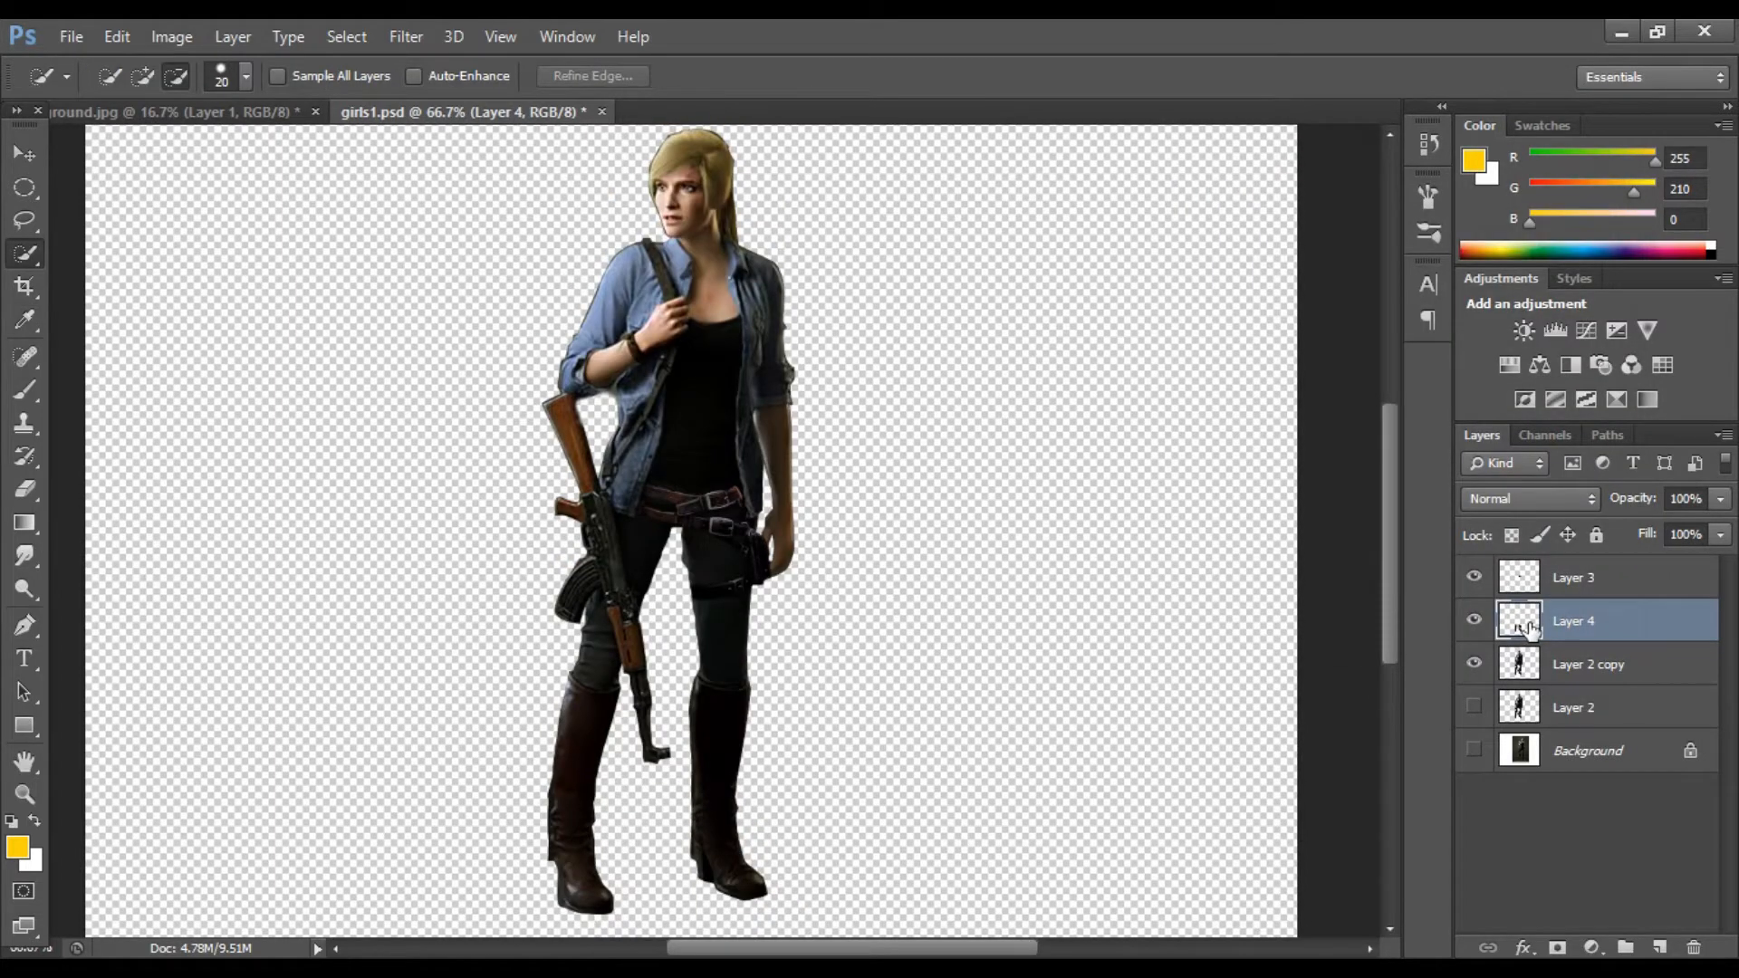
pyautogui.hotkey('ctrl', 'e')
pyautogui.click(1474, 620)
pyautogui.click(1526, 576)
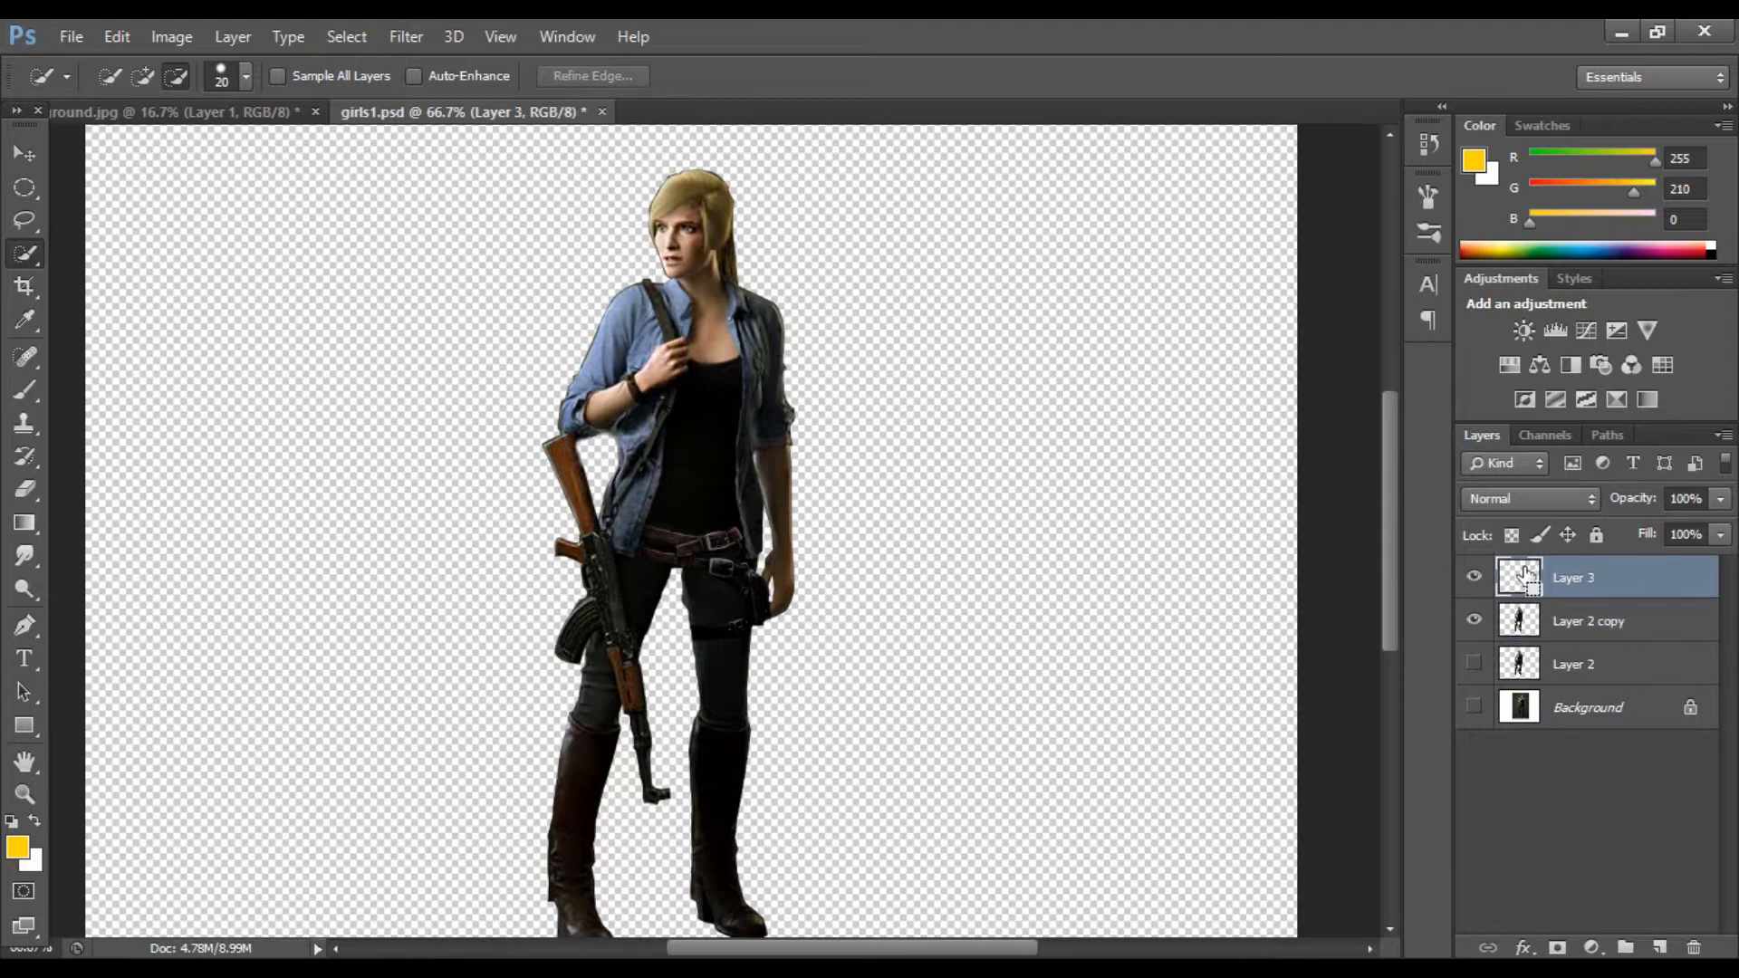
pyautogui.hotkey('ctrl', 'e')
pyautogui.click(1474, 577)
pyautogui.click(1474, 577)
# Step: Select the denim shirt's sleeve and shoulder with Quick Selection, subtracting the rifle stock
pyautogui.hotkey('ctrl', '+')
pyautogui.hotkey('ctrl', '+')
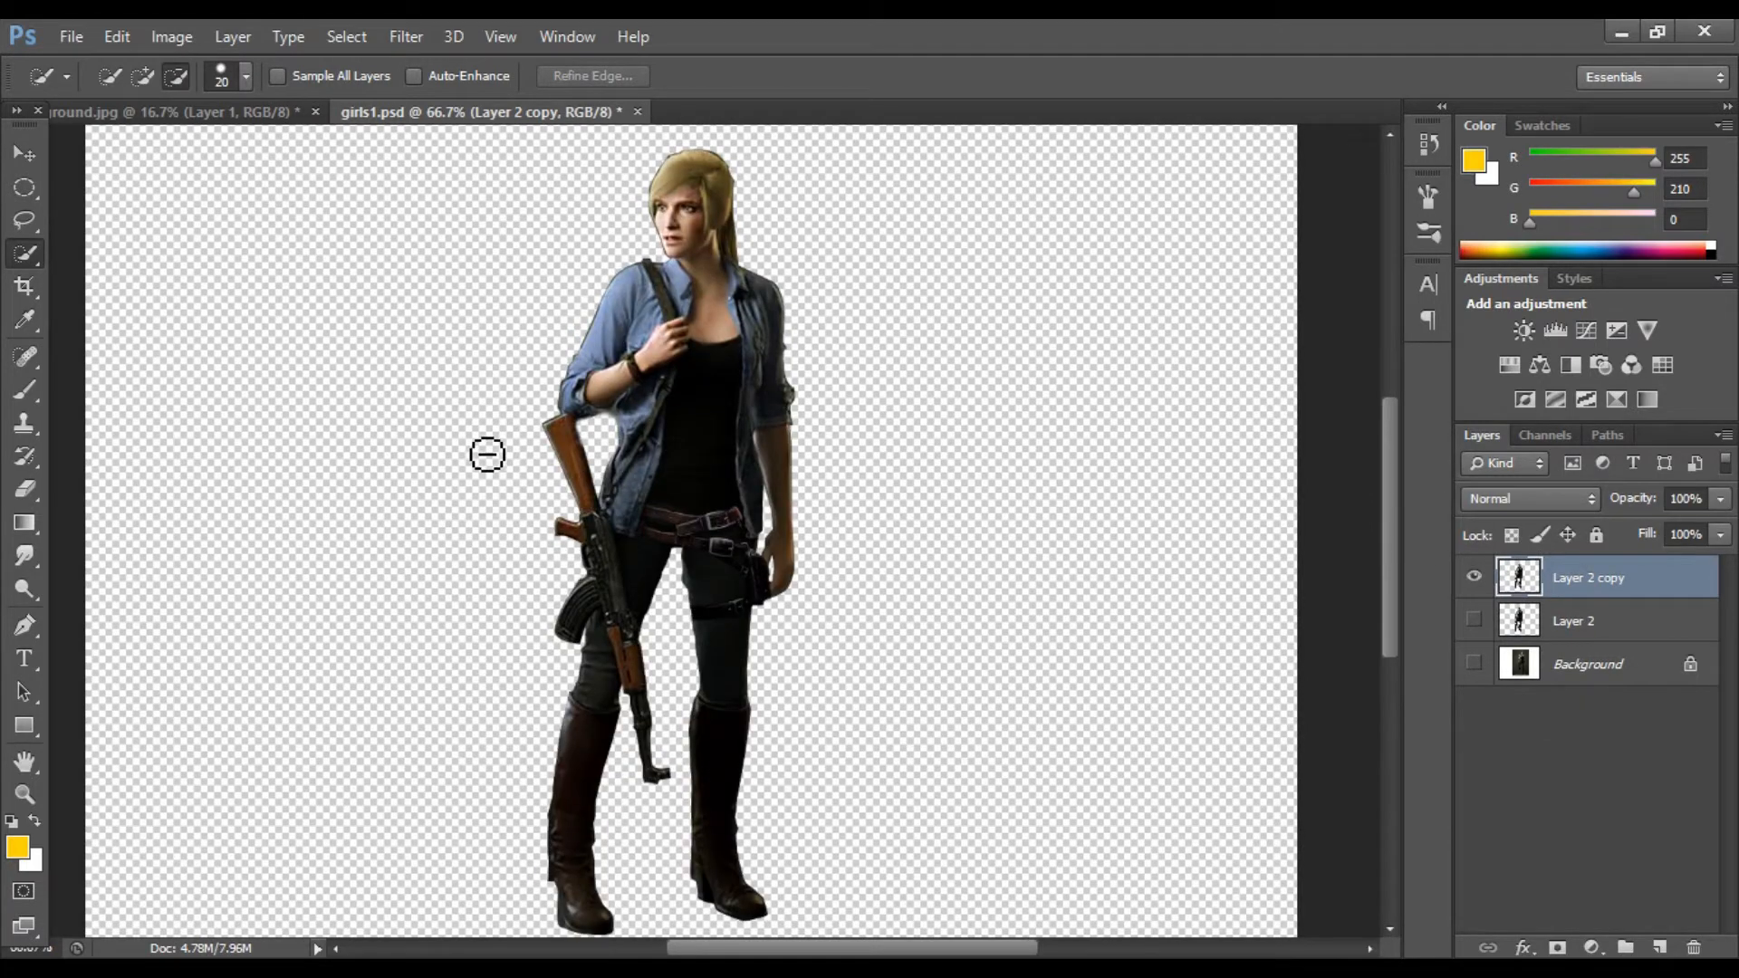
pyautogui.scroll(10, 447, 272)
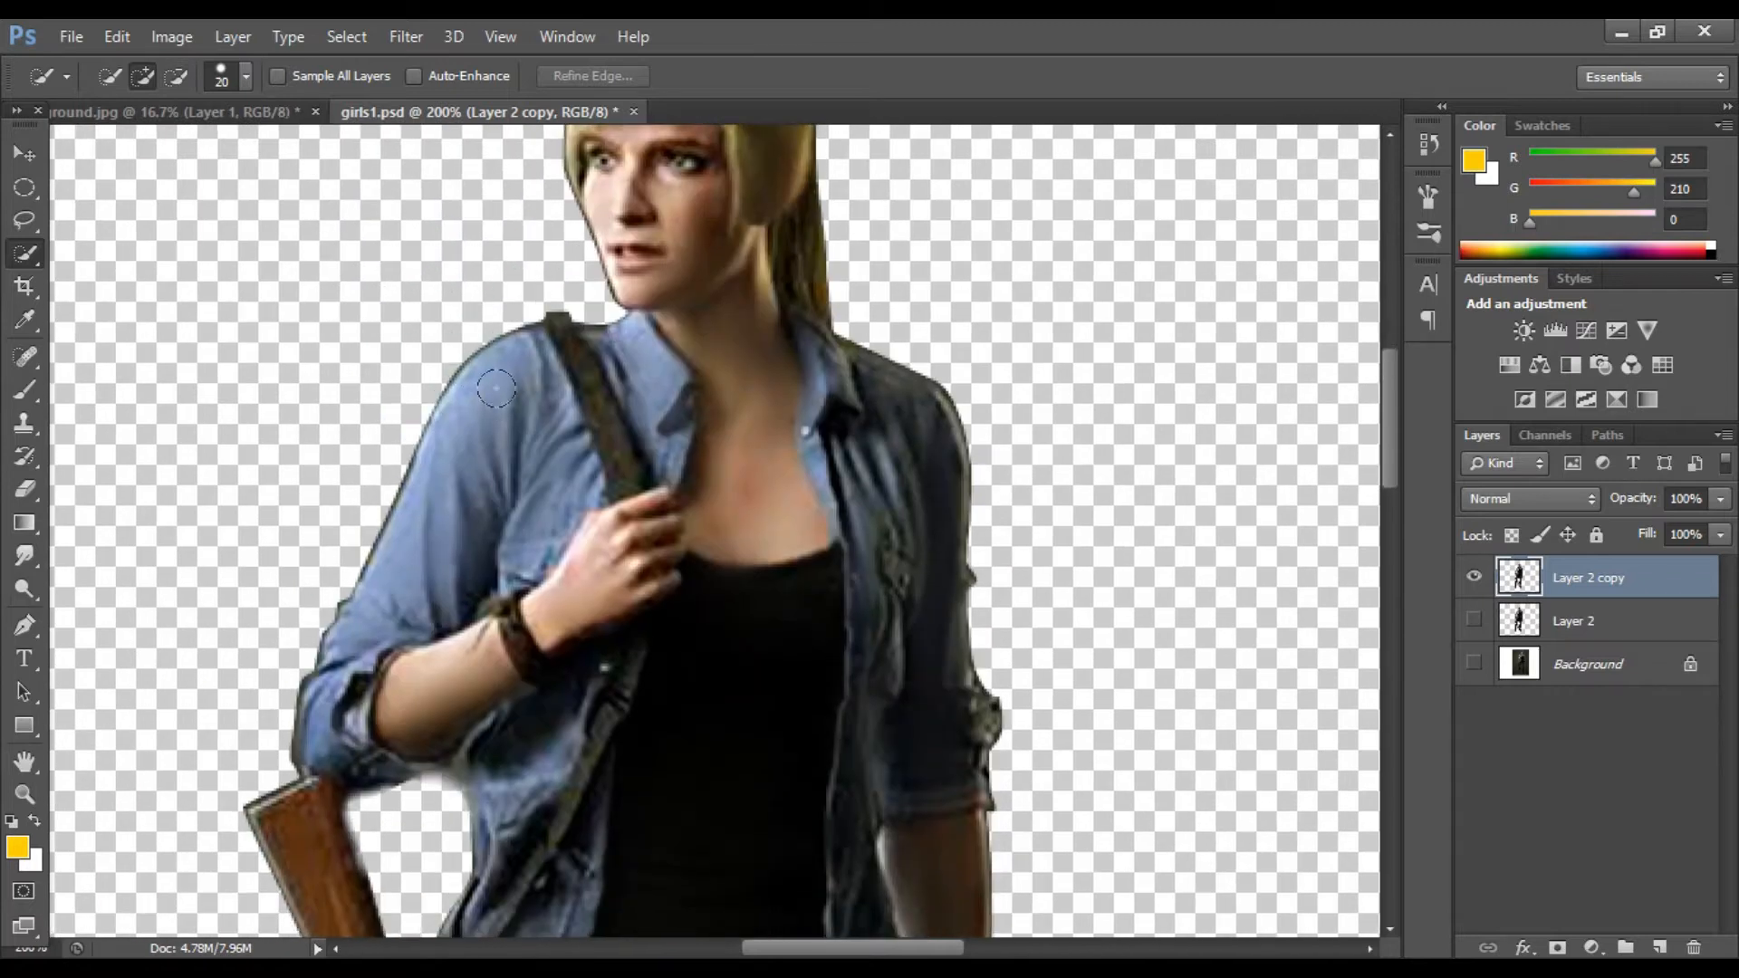
pyautogui.moveTo(495, 388); pyautogui.dragTo(495, 395)
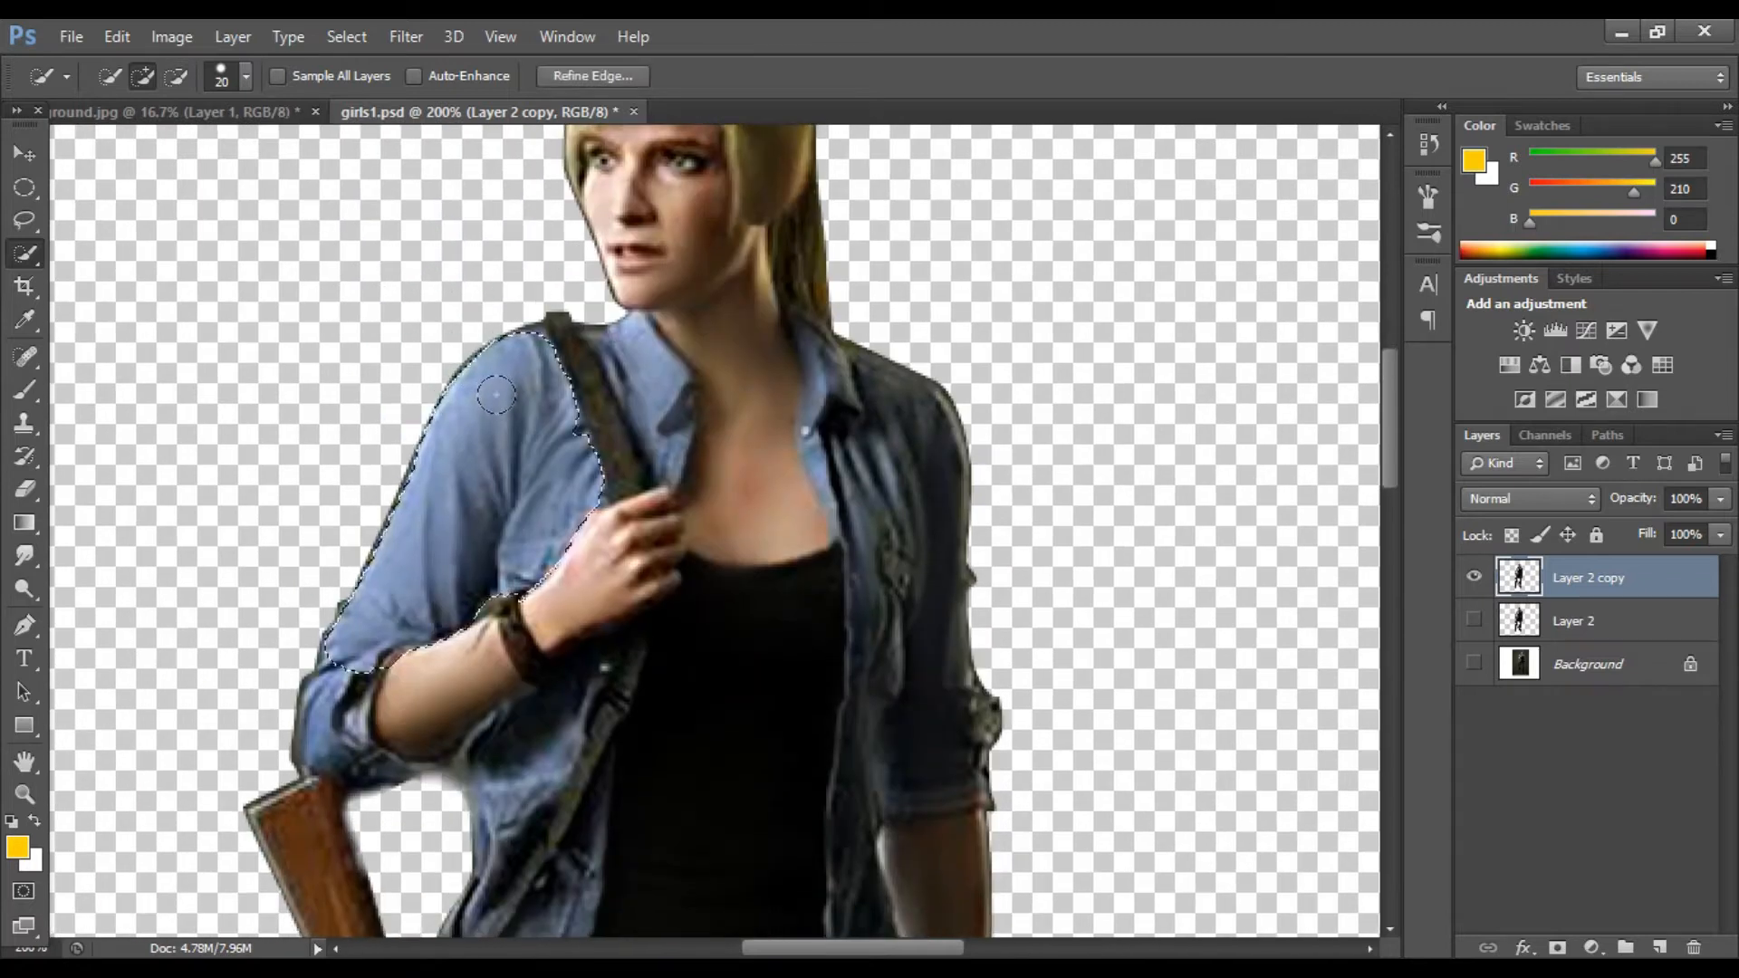
pyautogui.moveTo(681, 437); pyautogui.dragTo(693, 400)
pyautogui.scroll(-4, 679, 395)
pyautogui.click(504, 568)
pyautogui.moveTo(319, 539)
pyautogui.mouseDown()
pyautogui.moveTo(358, 544)
pyautogui.moveTo(359, 587)
pyautogui.moveTo(382, 593)
pyautogui.moveTo(313, 580)
pyautogui.mouseUp()
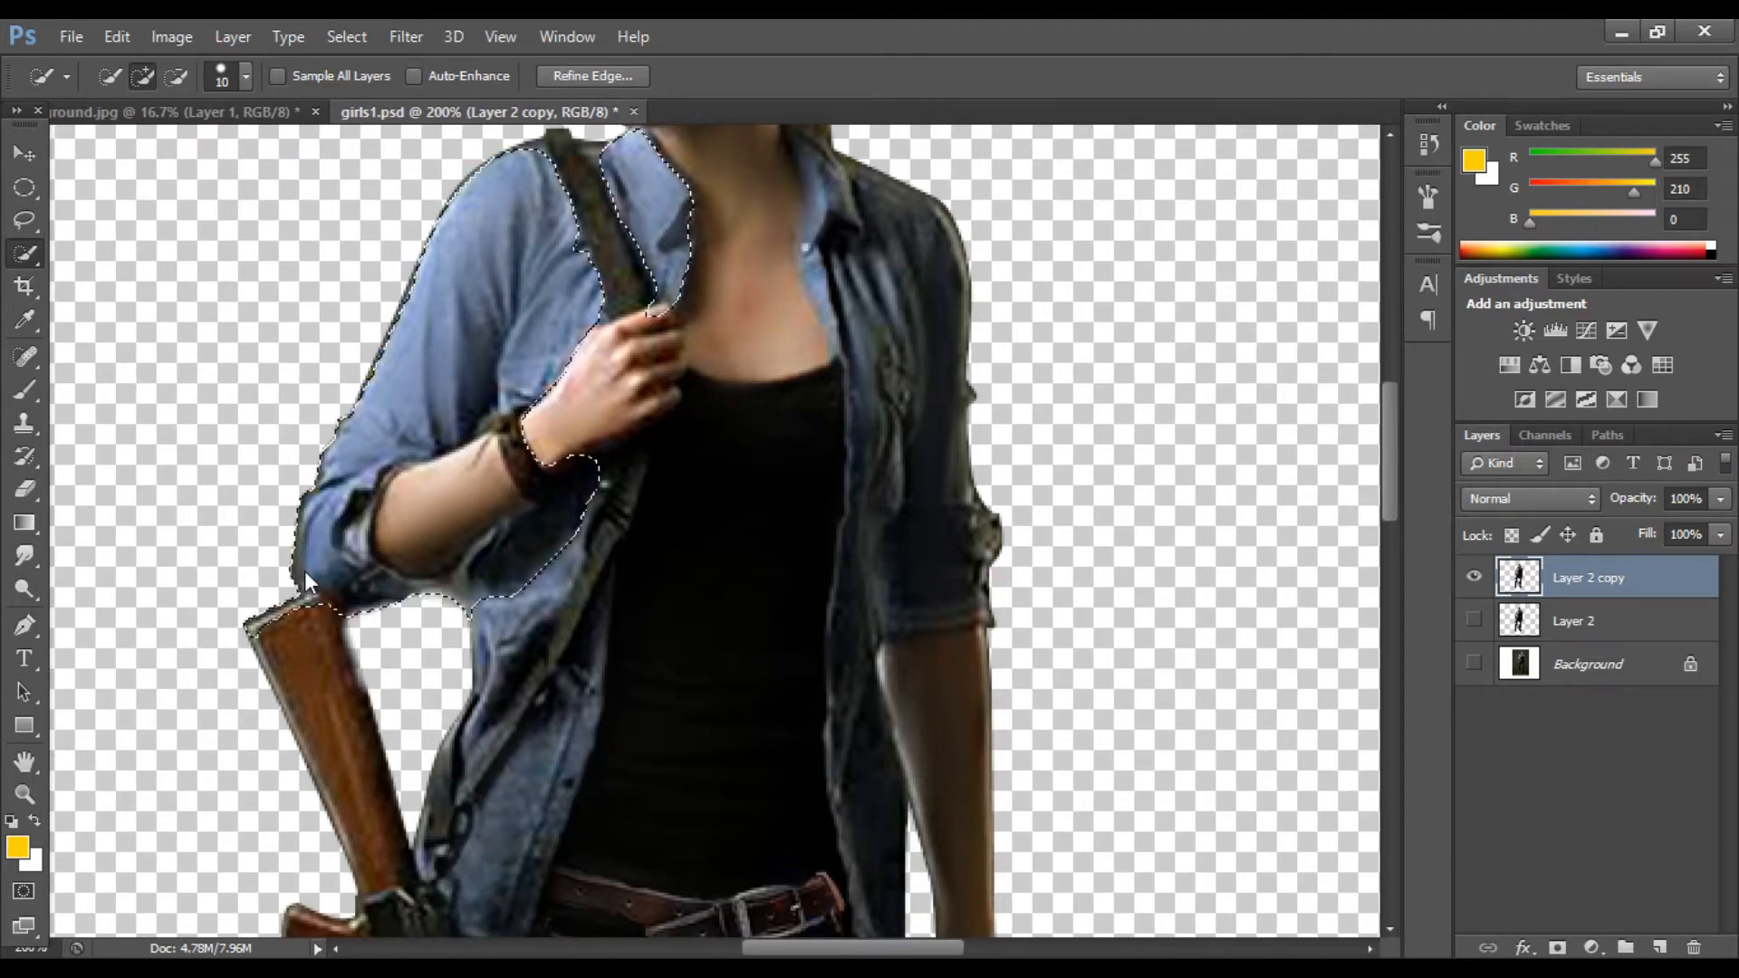
pyautogui.click(176, 77)
pyautogui.moveTo(261, 637); pyautogui.dragTo(310, 612)
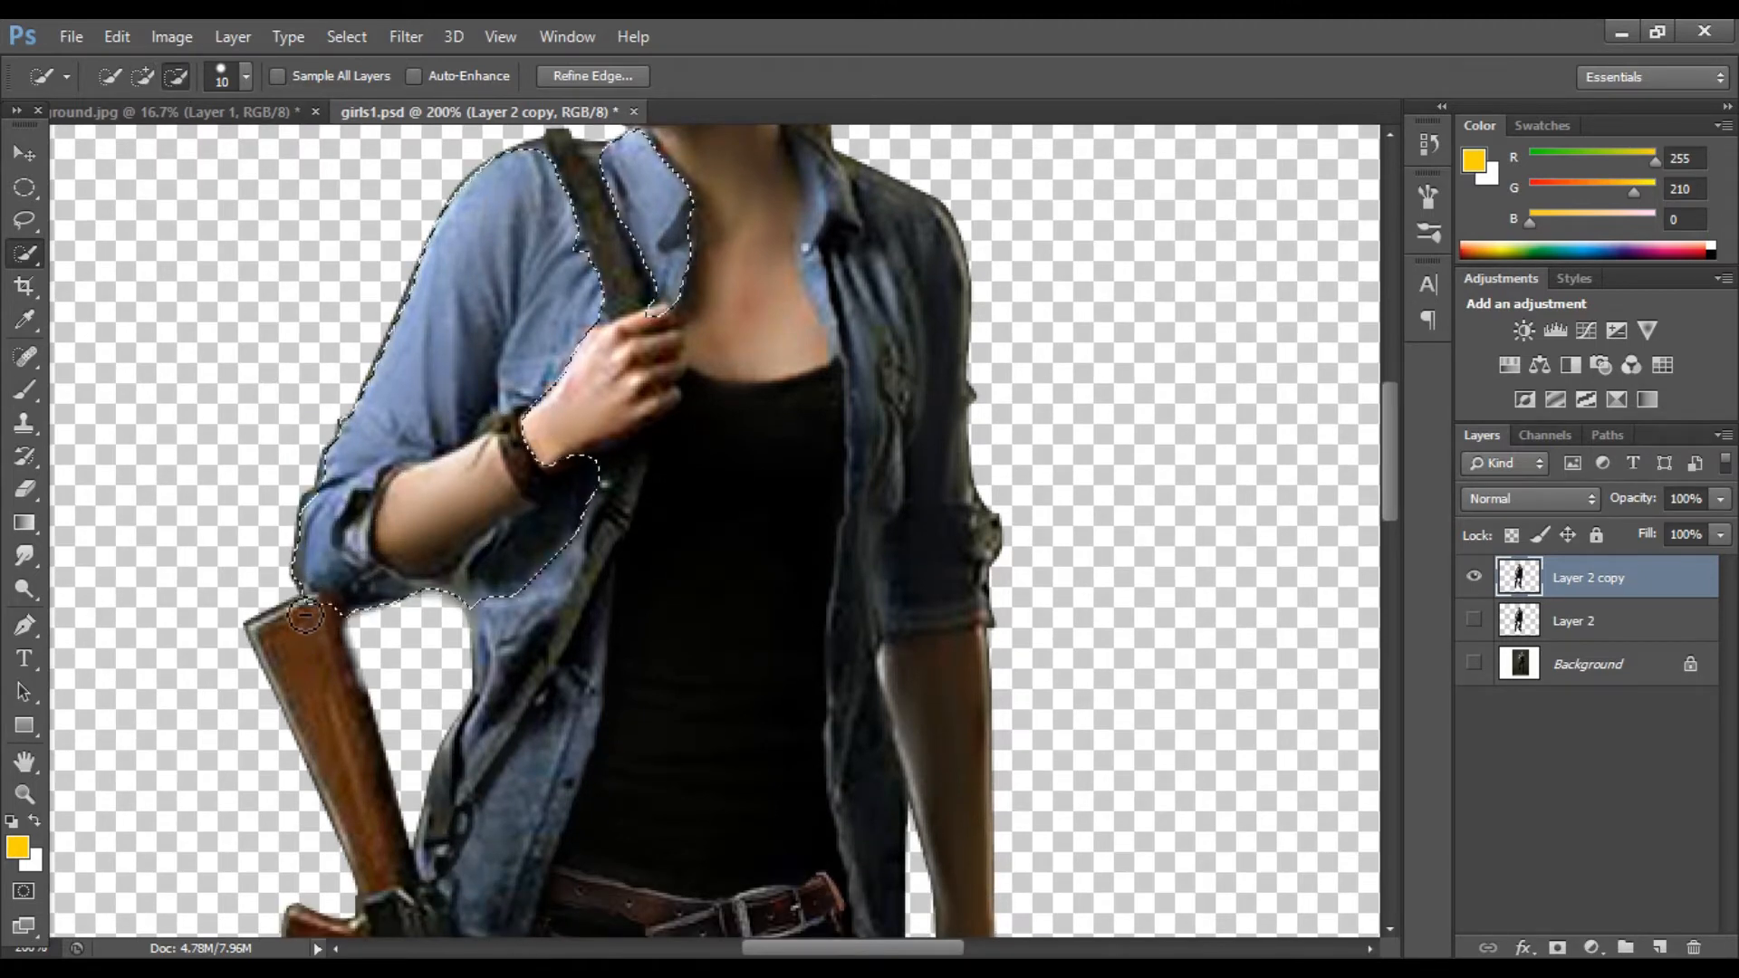
# Step: Extend the shirt selection down the front panel and across the right side of the shirt
pyautogui.scroll(-1, 311, 286)
pyautogui.click(142, 76)
pyautogui.scroll(-2, 490, 390)
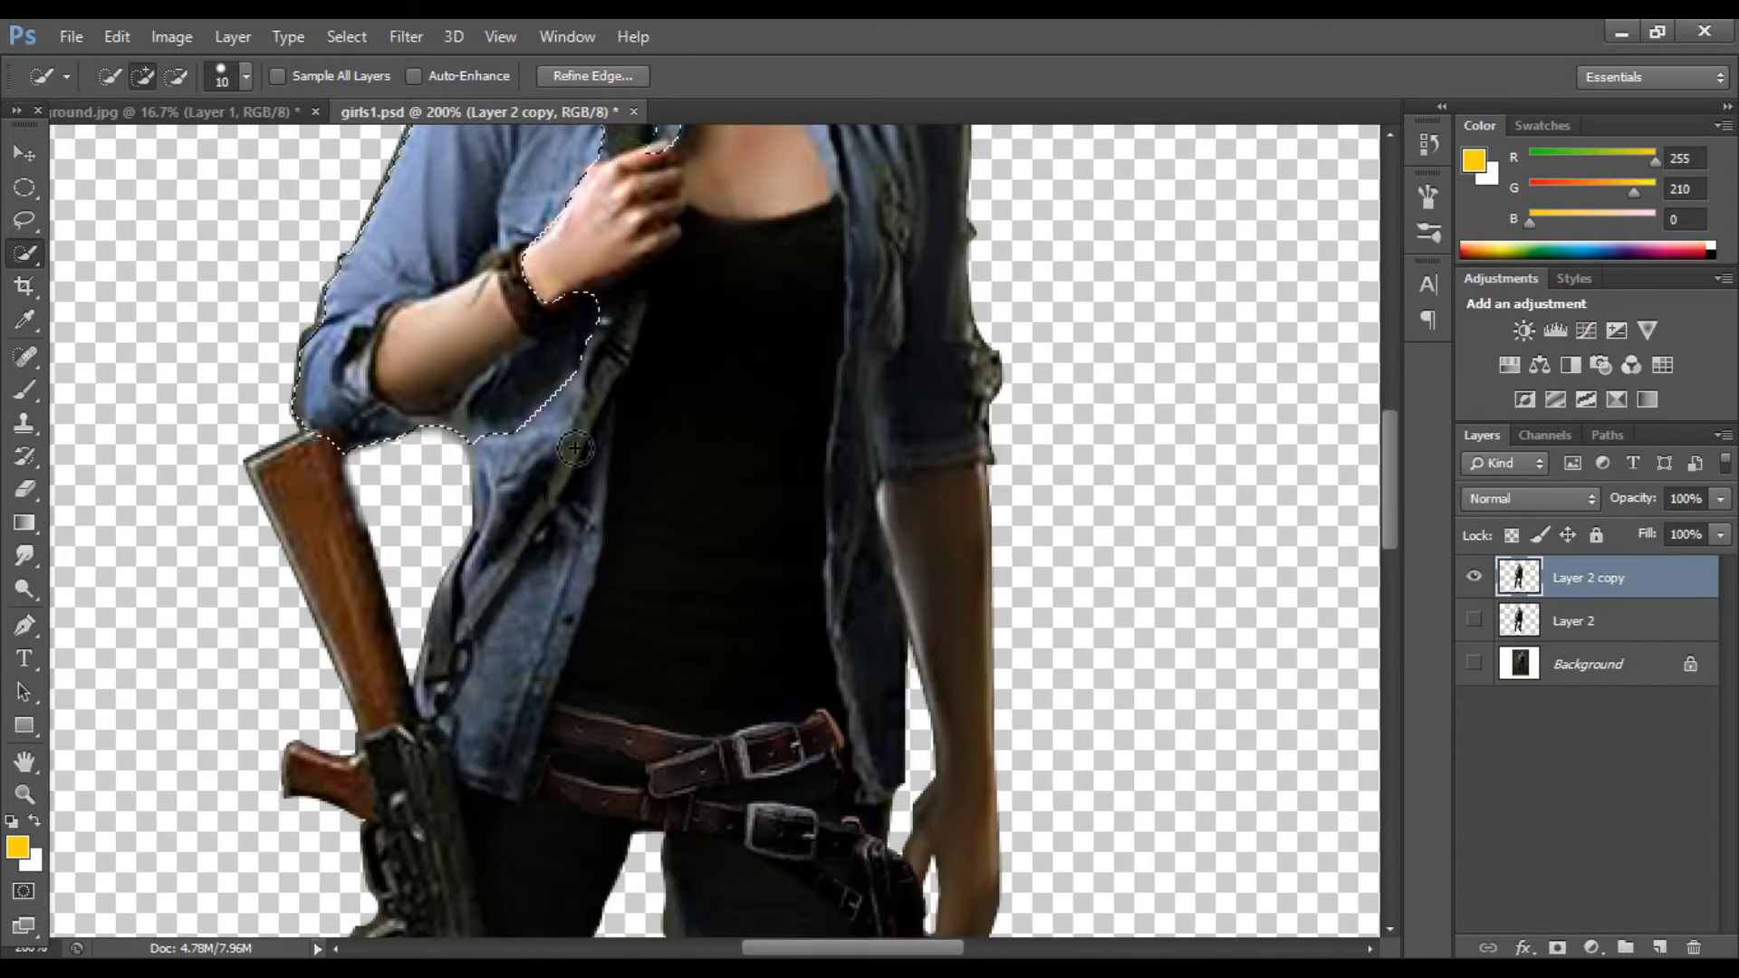
pyautogui.moveTo(625, 326); pyautogui.dragTo(624, 310)
pyautogui.scroll(-3, 611, 335)
pyautogui.moveTo(572, 389); pyautogui.dragTo(507, 584)
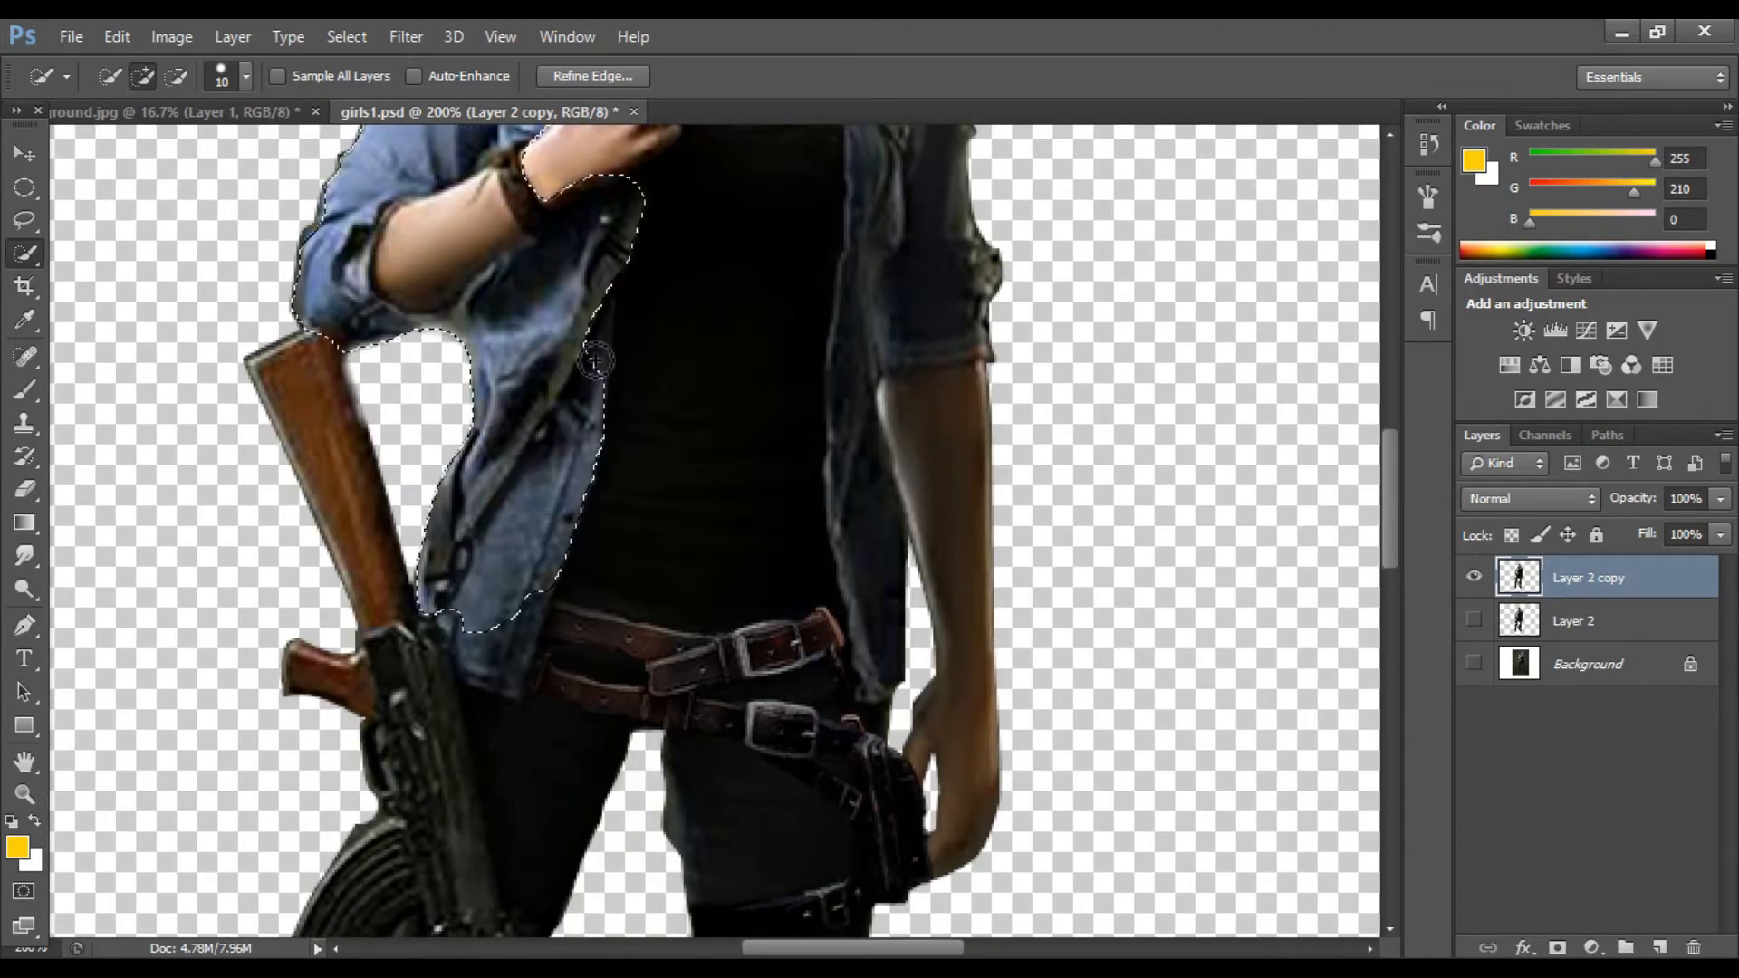
pyautogui.scroll(-2, 567, 354)
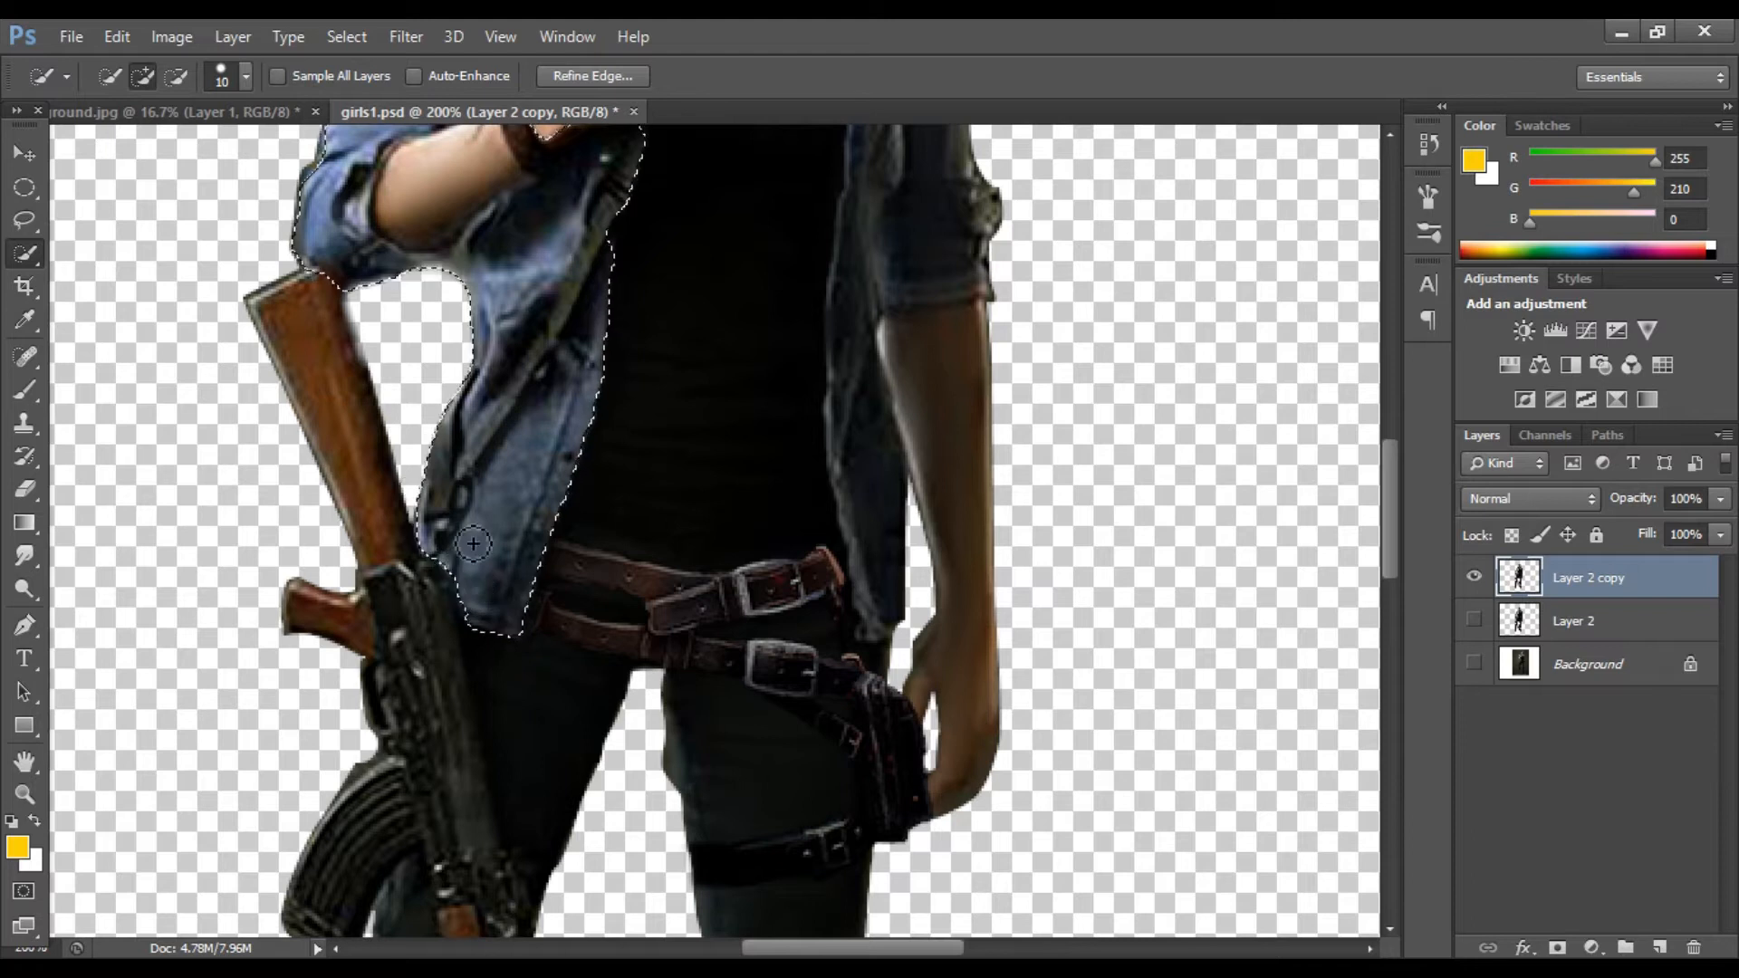
pyautogui.scroll(6, 863, 345)
pyautogui.moveTo(809, 286)
pyautogui.mouseDown()
pyautogui.moveTo(820, 398)
pyautogui.moveTo(854, 467)
pyautogui.moveTo(835, 407)
pyautogui.moveTo(885, 396)
pyautogui.mouseUp()
# Step: Subtract the right forearm and torso areas from the shirt selection using smaller and larger brushes
pyautogui.press('[')
pyautogui.press('[')
pyautogui.press('[')
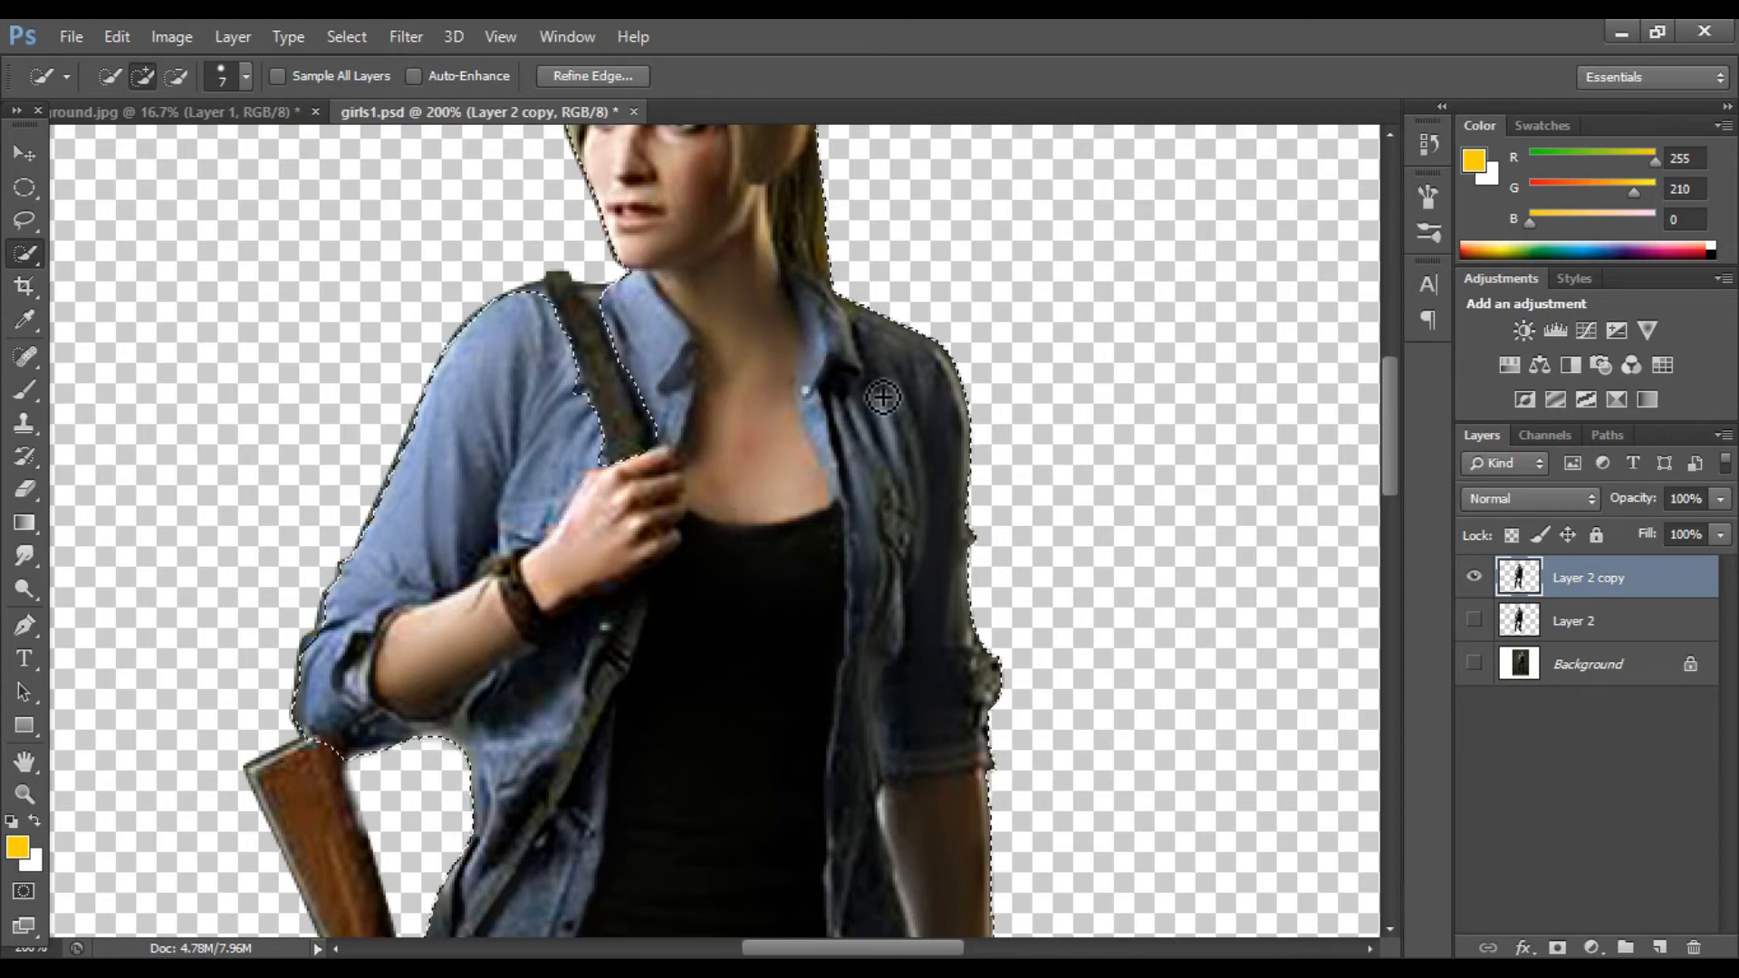
pyautogui.hotkey('ctrl', '-')
pyautogui.hotkey('ctrl', '-')
pyautogui.click(175, 76)
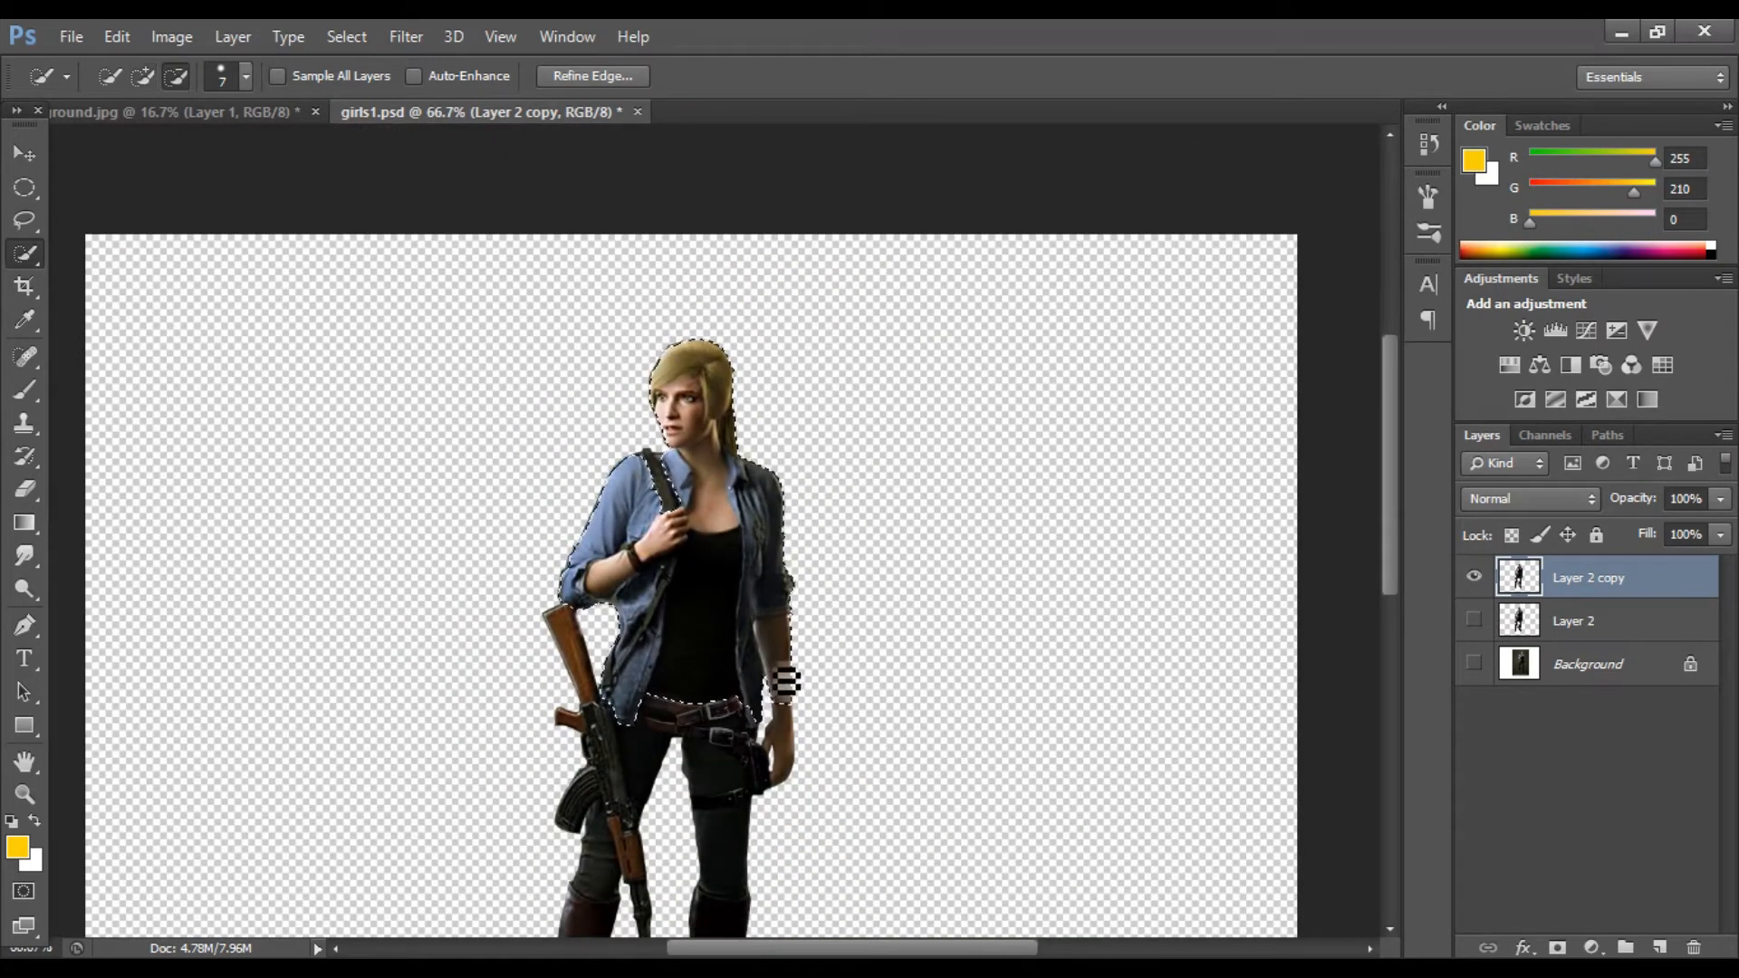
pyautogui.moveTo(780, 682); pyautogui.dragTo(794, 734)
pyautogui.click(713, 698)
pyautogui.press(']')
pyautogui.press(']')
pyautogui.press(']')
pyautogui.press(']')
pyautogui.press(']')
pyautogui.moveTo(715, 675)
pyautogui.mouseDown()
pyautogui.moveTo(708, 628)
pyautogui.moveTo(694, 716)
pyautogui.mouseUp()
# Step: Subtract the black top and chest skin from the shirt selection
pyautogui.hotkey('ctrl', '+')
pyautogui.hotkey('ctrl', '+')
pyautogui.scroll(-5, 687, 707)
pyautogui.moveTo(638, 453)
pyautogui.mouseDown()
pyautogui.moveTo(581, 444)
pyautogui.moveTo(659, 389)
pyautogui.mouseUp()
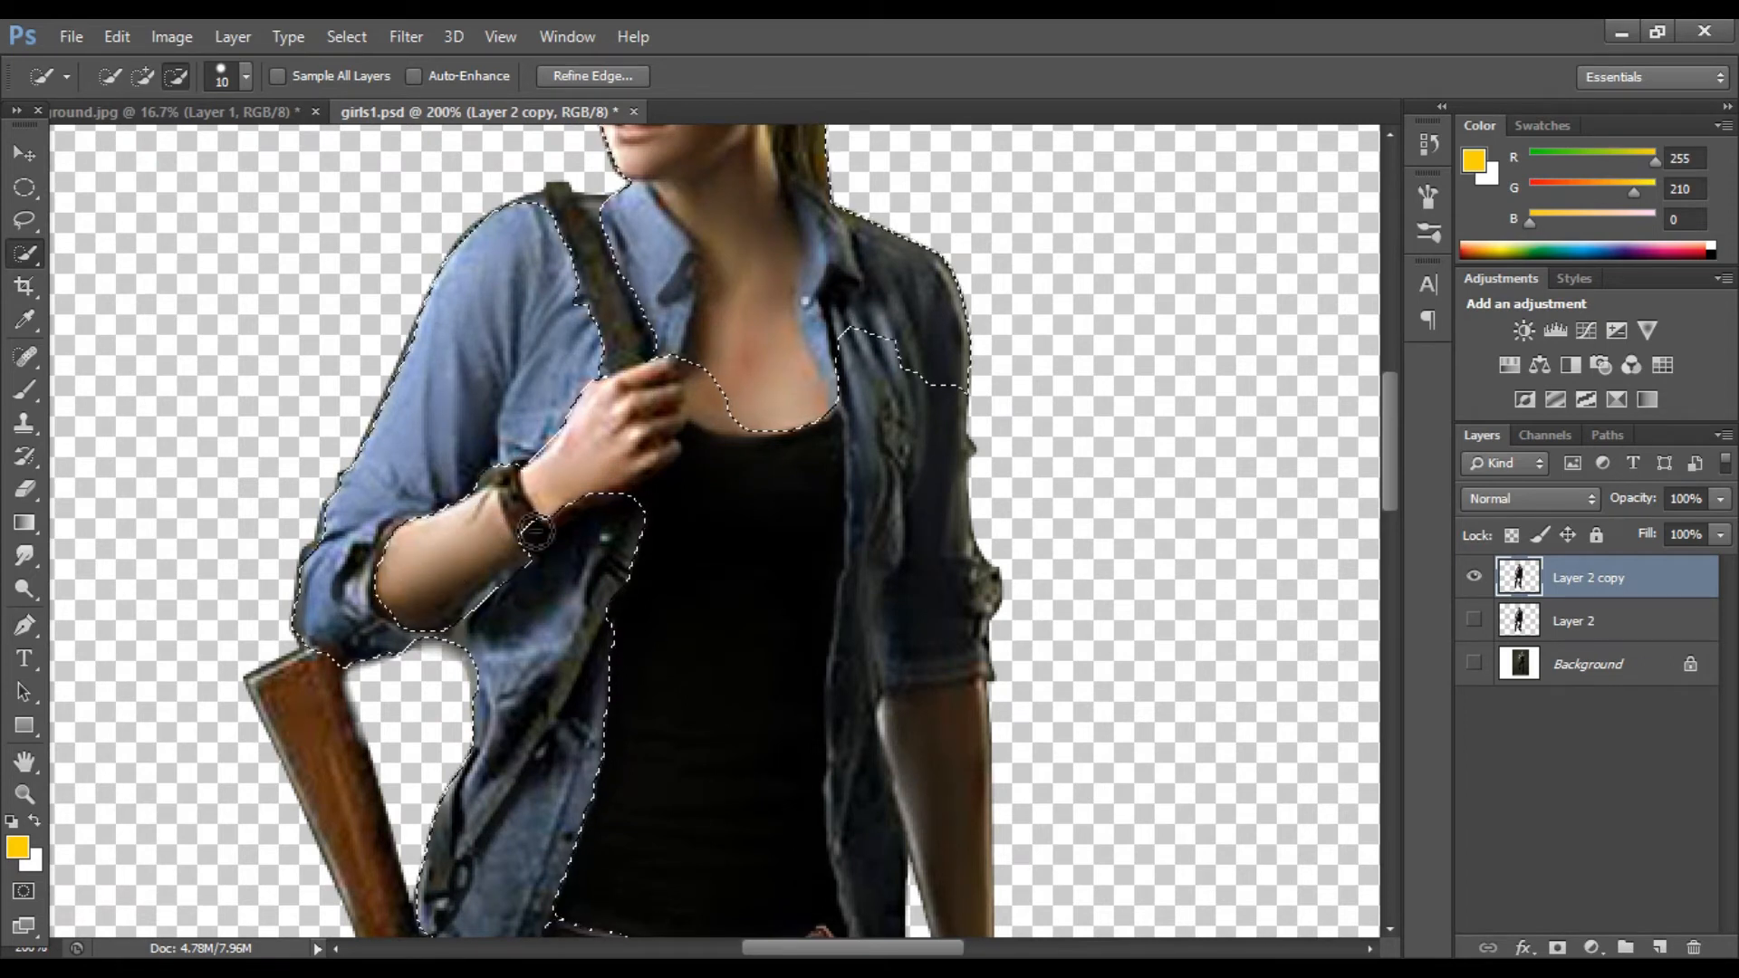
pyautogui.scroll(1, 587, 493)
pyautogui.moveTo(868, 411)
pyautogui.mouseDown()
pyautogui.moveTo(867, 529)
pyautogui.moveTo(849, 538)
pyautogui.moveTo(912, 504)
pyautogui.moveTo(894, 495)
pyautogui.moveTo(978, 589)
pyautogui.moveTo(911, 609)
pyautogui.moveTo(875, 587)
pyautogui.moveTo(858, 603)
pyautogui.moveTo(872, 533)
pyautogui.moveTo(863, 656)
pyautogui.mouseUp()
pyautogui.scroll(-4, 866, 529)
pyautogui.scroll(-5, 860, 590)
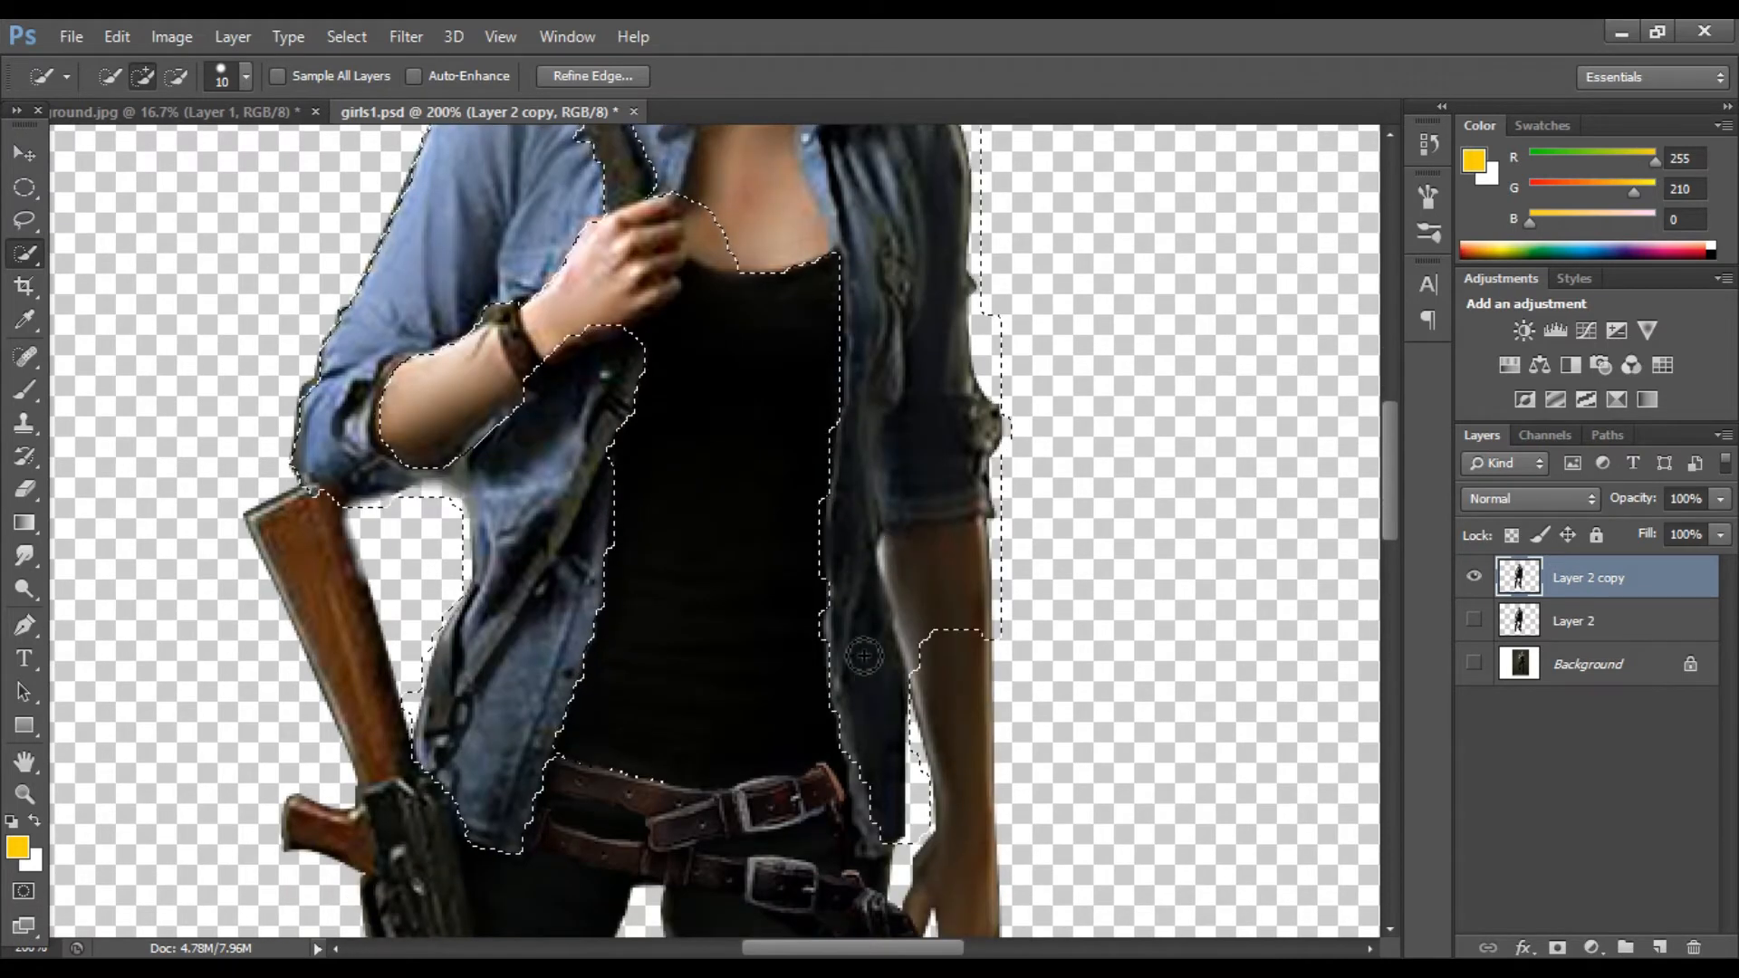
pyautogui.scroll(-4, 863, 656)
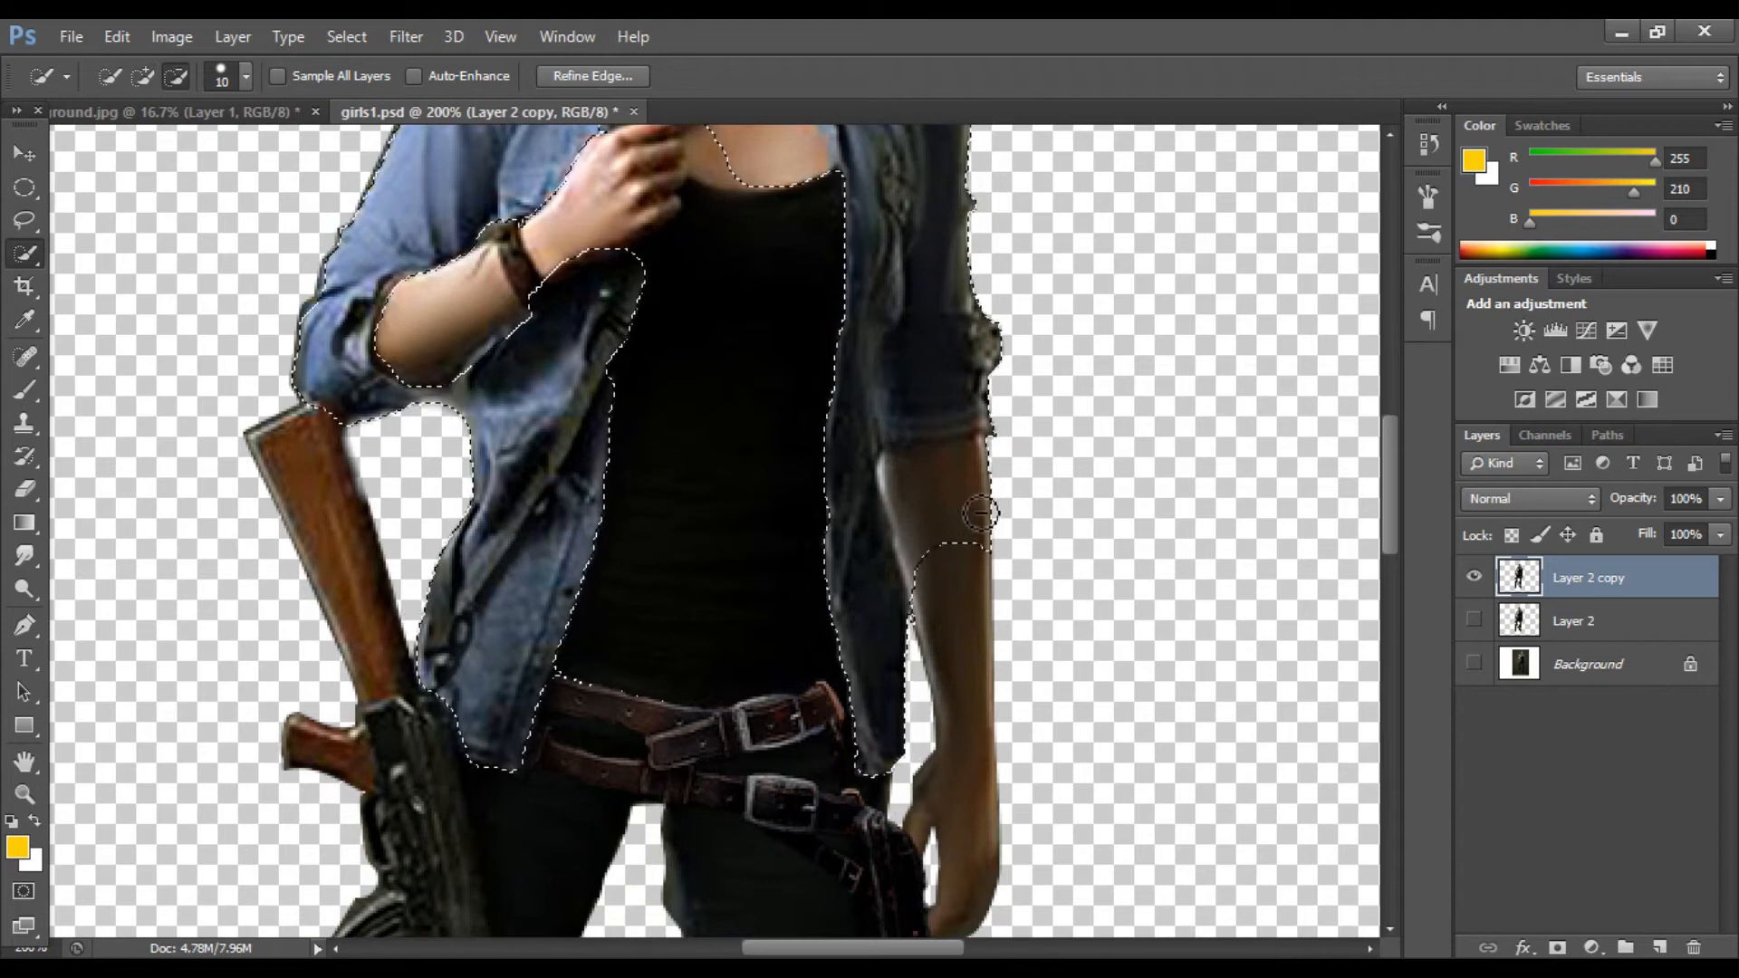
pyautogui.scroll(3, 568, 426)
# Step: Add missed shirt areas with a smaller brush and copy the selected shirt to a new layer
pyautogui.click(145, 77)
pyautogui.moveTo(535, 481); pyautogui.dragTo(563, 460)
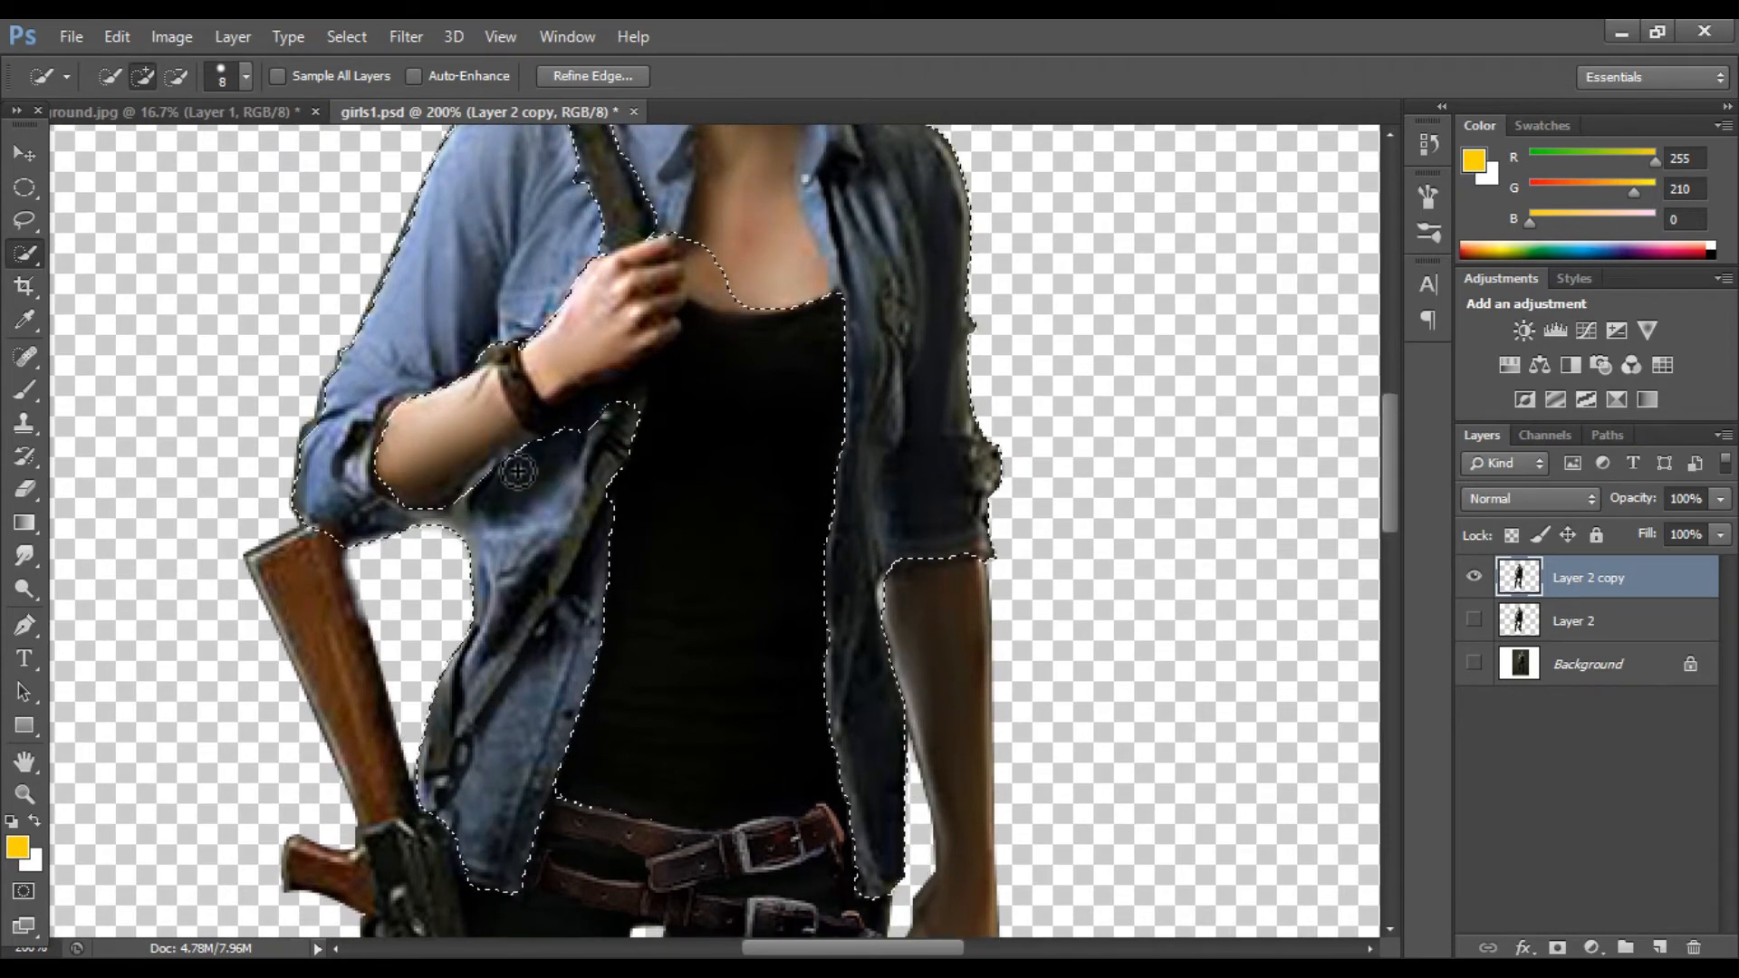
pyautogui.press('[')
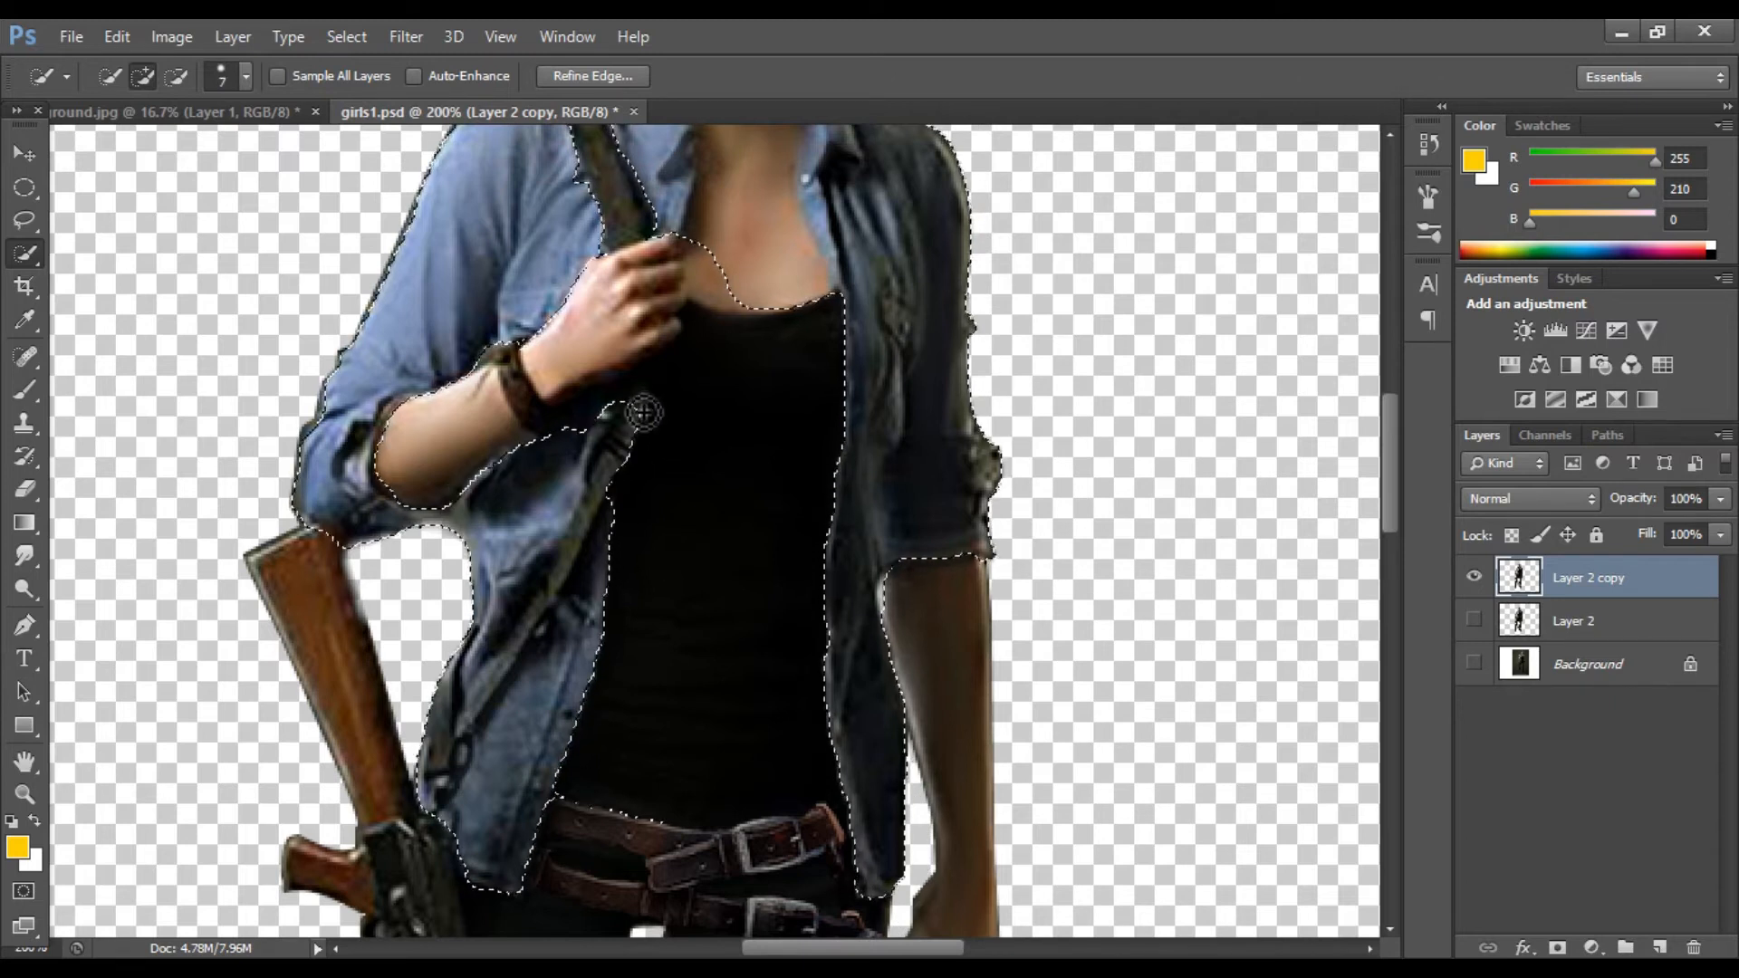
pyautogui.scroll(-3, 661, 590)
pyautogui.press('alt')
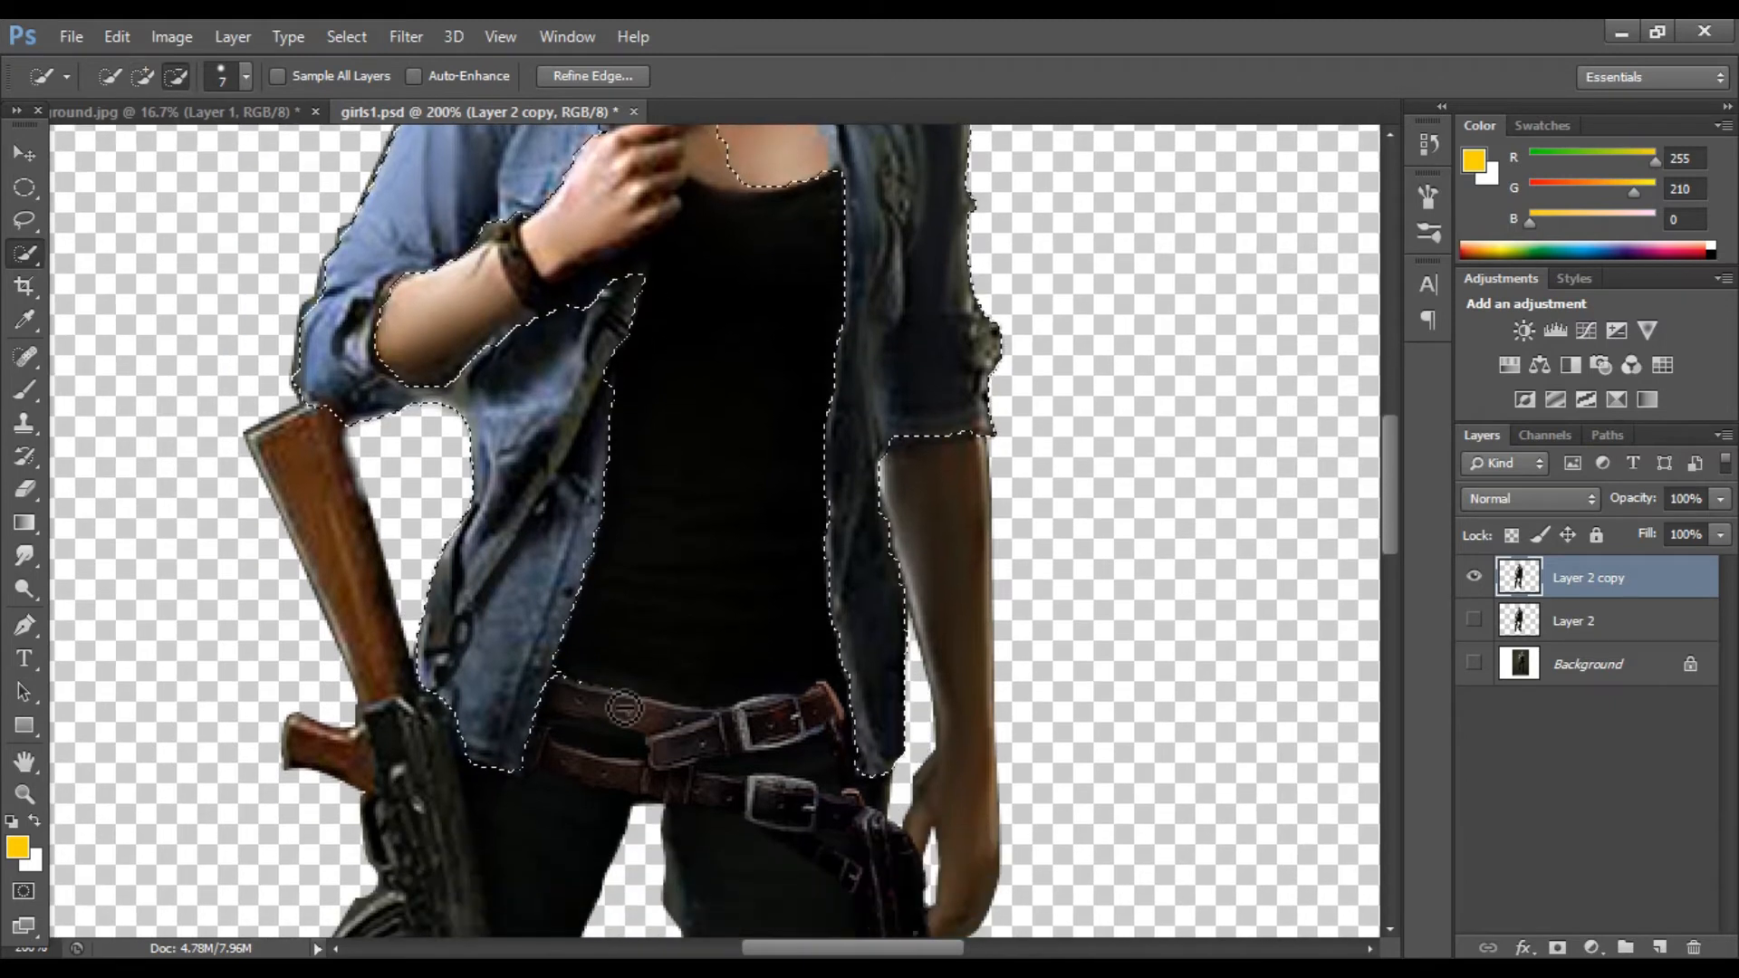
pyautogui.hotkey('ctrl', '-')
pyautogui.hotkey('ctrl', '-')
pyautogui.hotkey('ctrl', 'j')
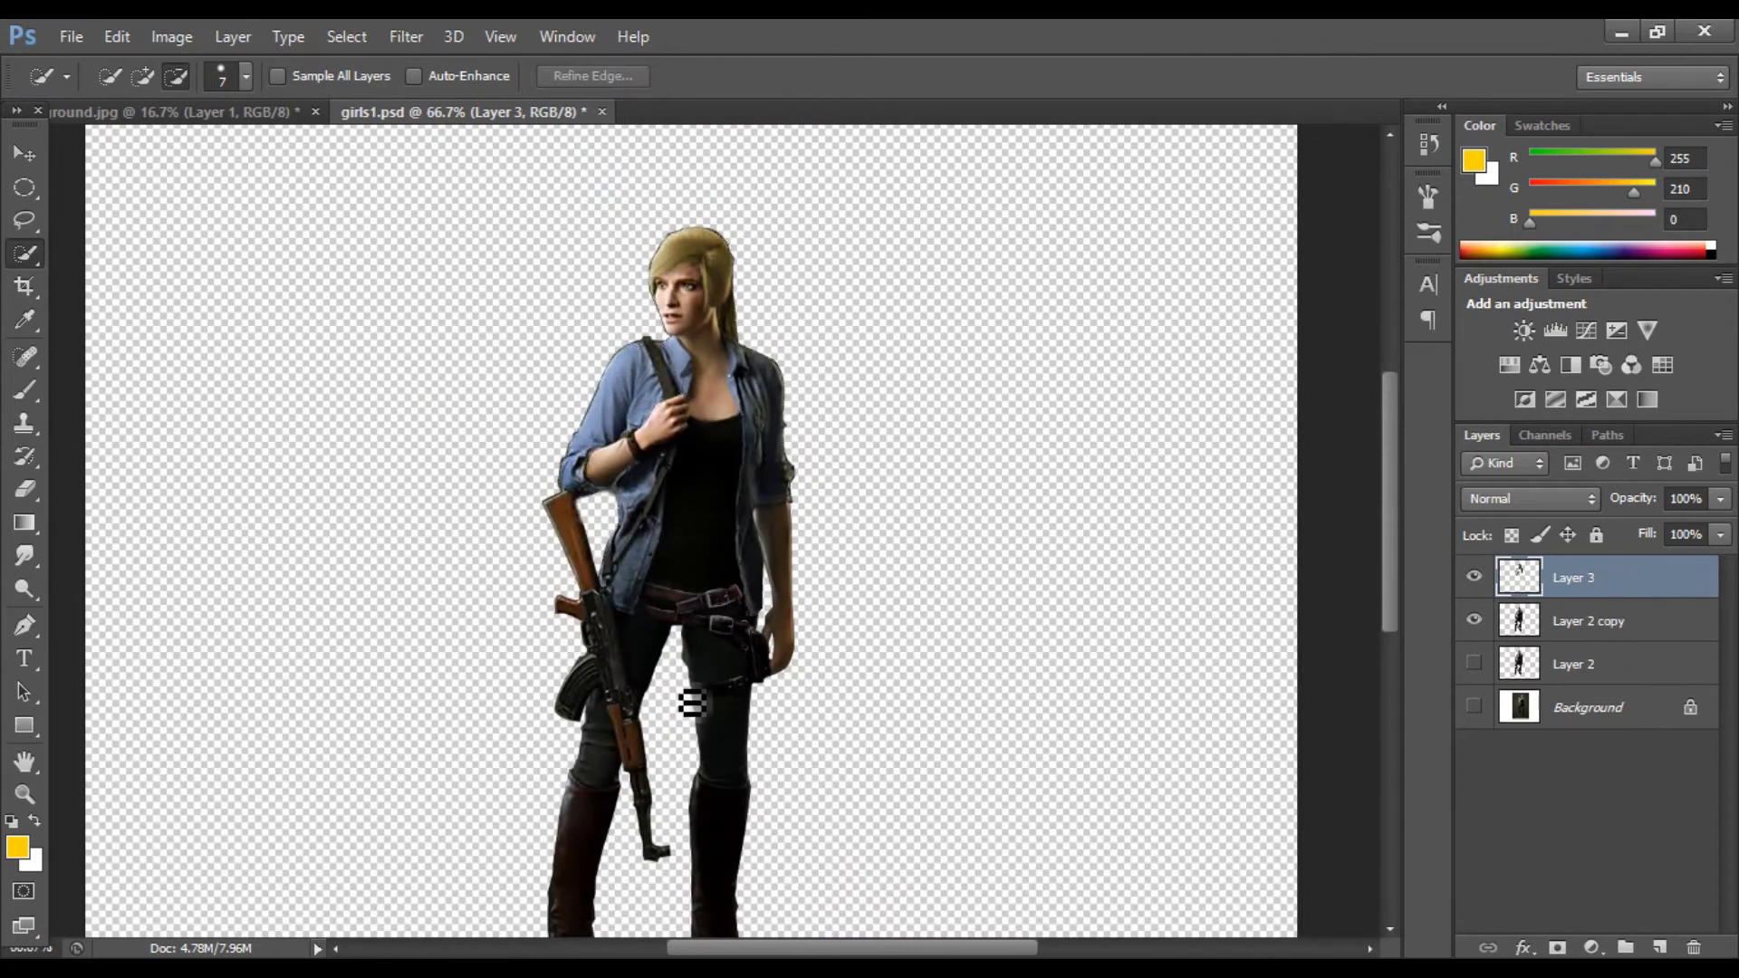
# Step: Adjust the shirt layer with Brightness/Contrast, setting brightness 11 and contrast 20
pyautogui.click(163, 37)
pyautogui.moveTo(174, 100)
pyautogui.click(507, 100)
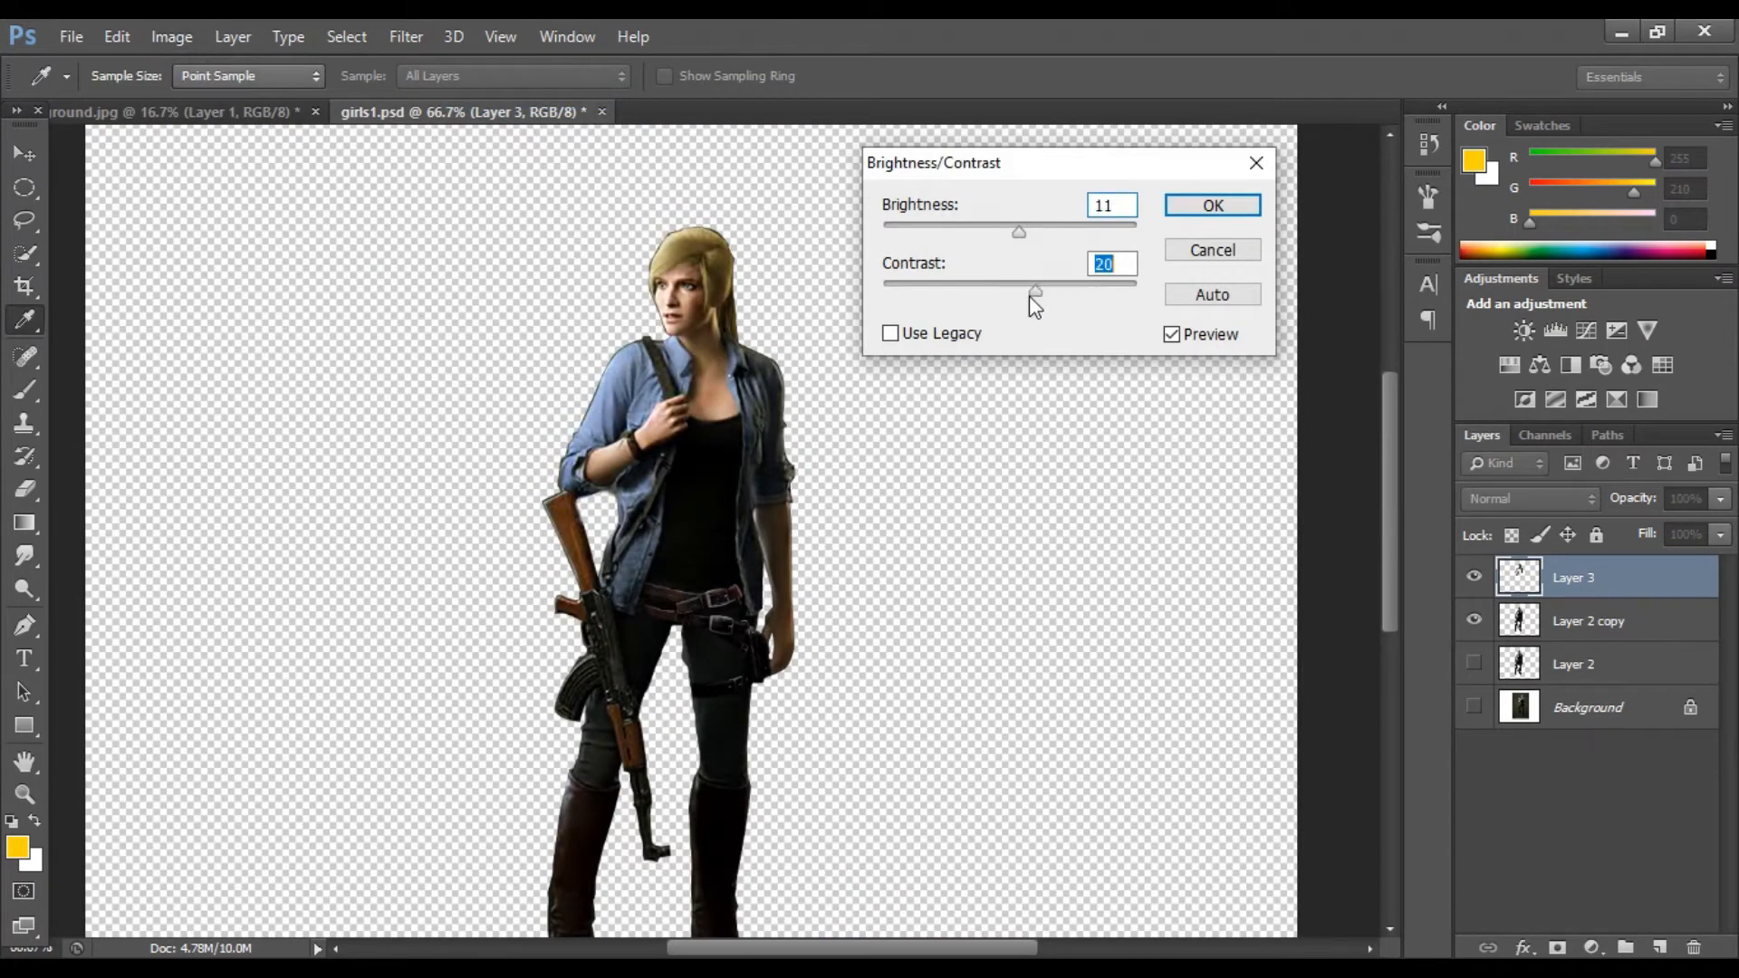
pyautogui.click(1179, 204)
# Step: Apply Levels to the shirt layer with the black input level set to 9
pyautogui.click(171, 36)
pyautogui.moveTo(217, 100)
pyautogui.click(558, 128)
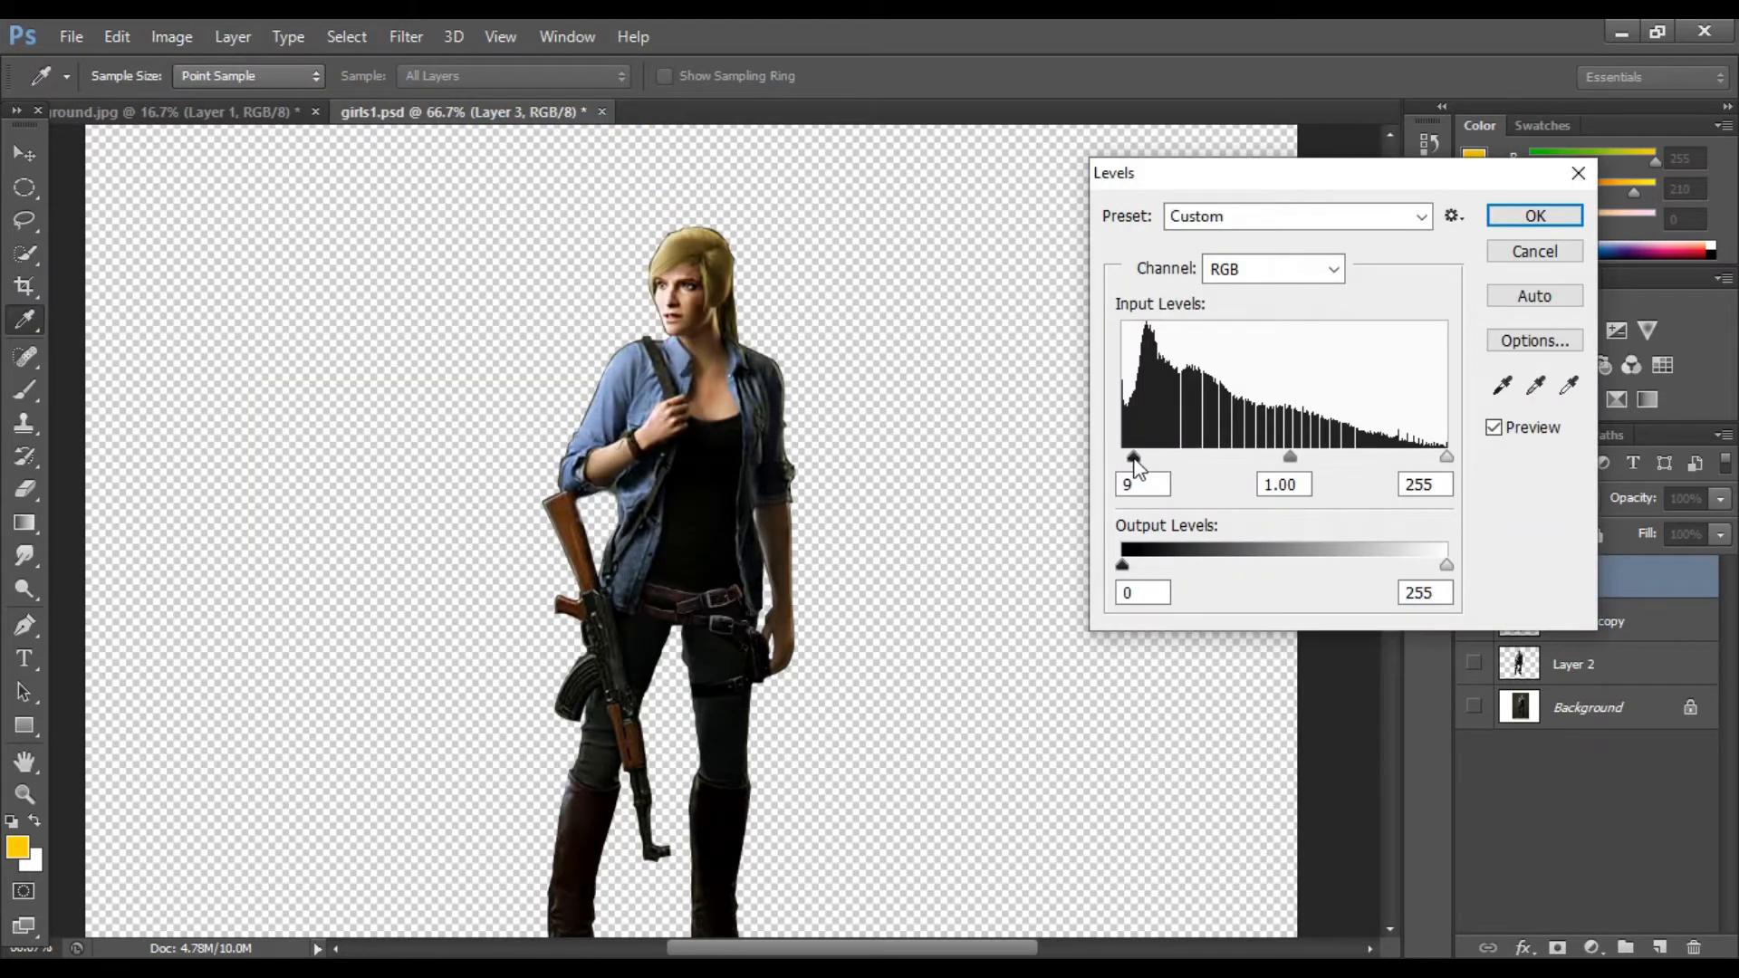
pyautogui.press('Return')
# Step: Lower the shirt's highlights with Curves, pulling the top point to output 229 at input 253
pyautogui.click(171, 36)
pyautogui.moveTo(217, 101)
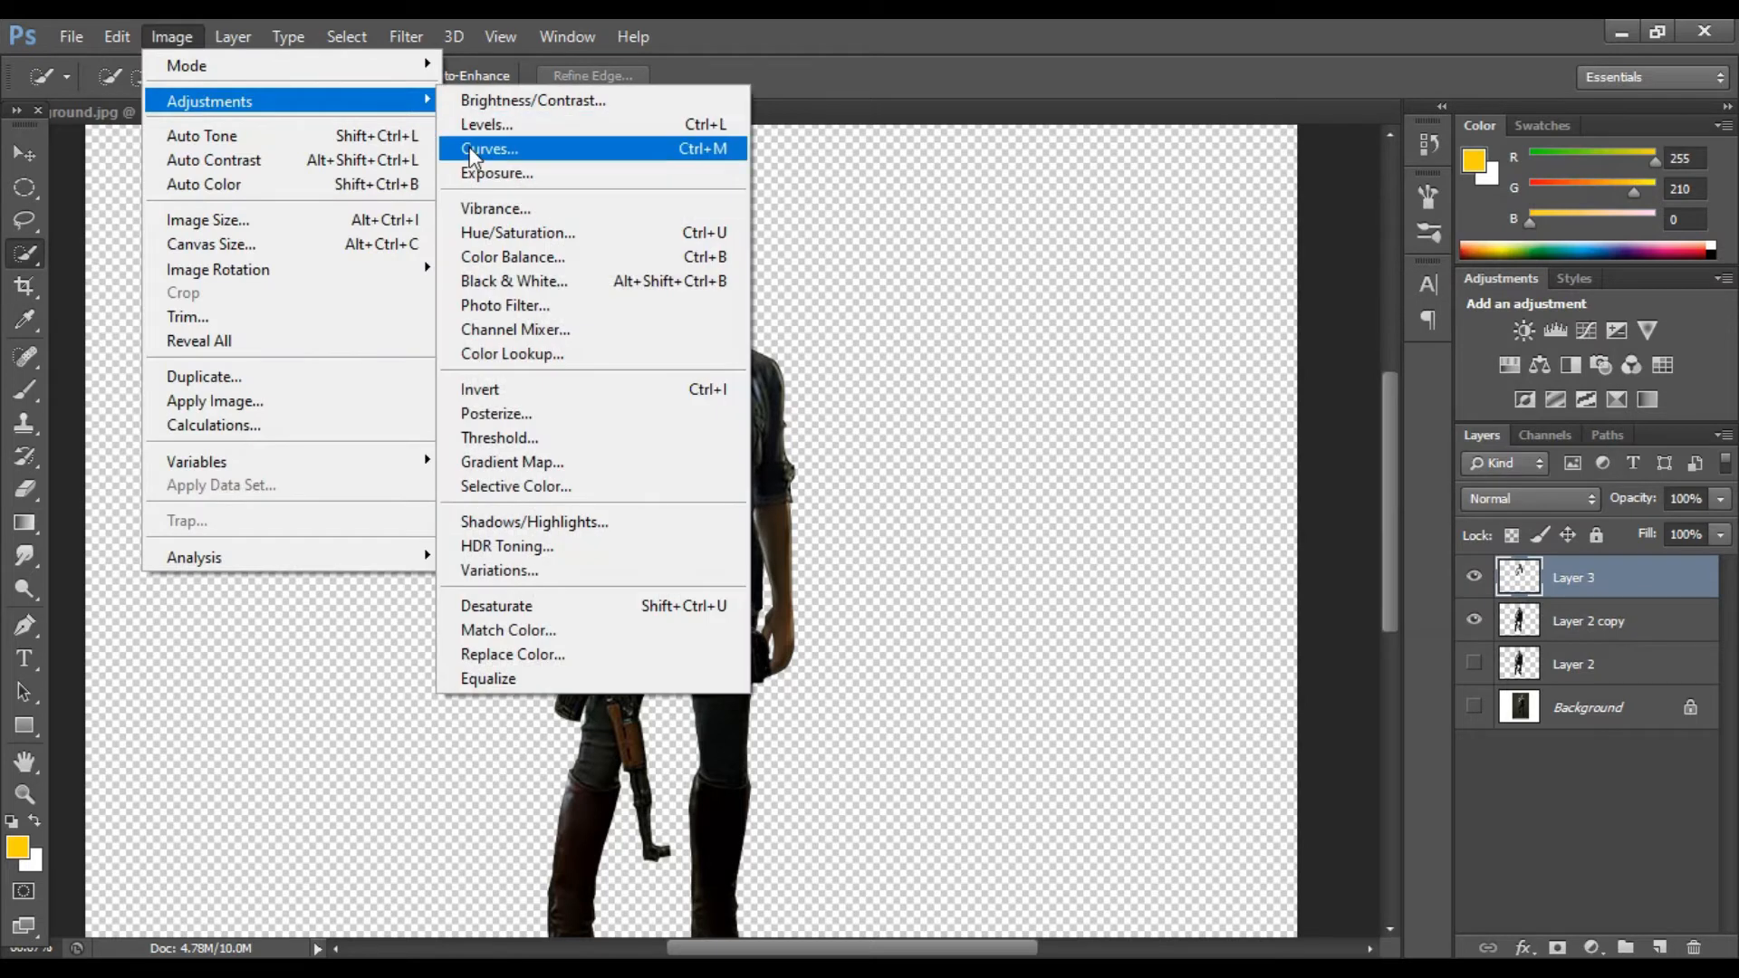
pyautogui.click(507, 148)
pyautogui.moveTo(1449, 191); pyautogui.dragTo(1450, 194)
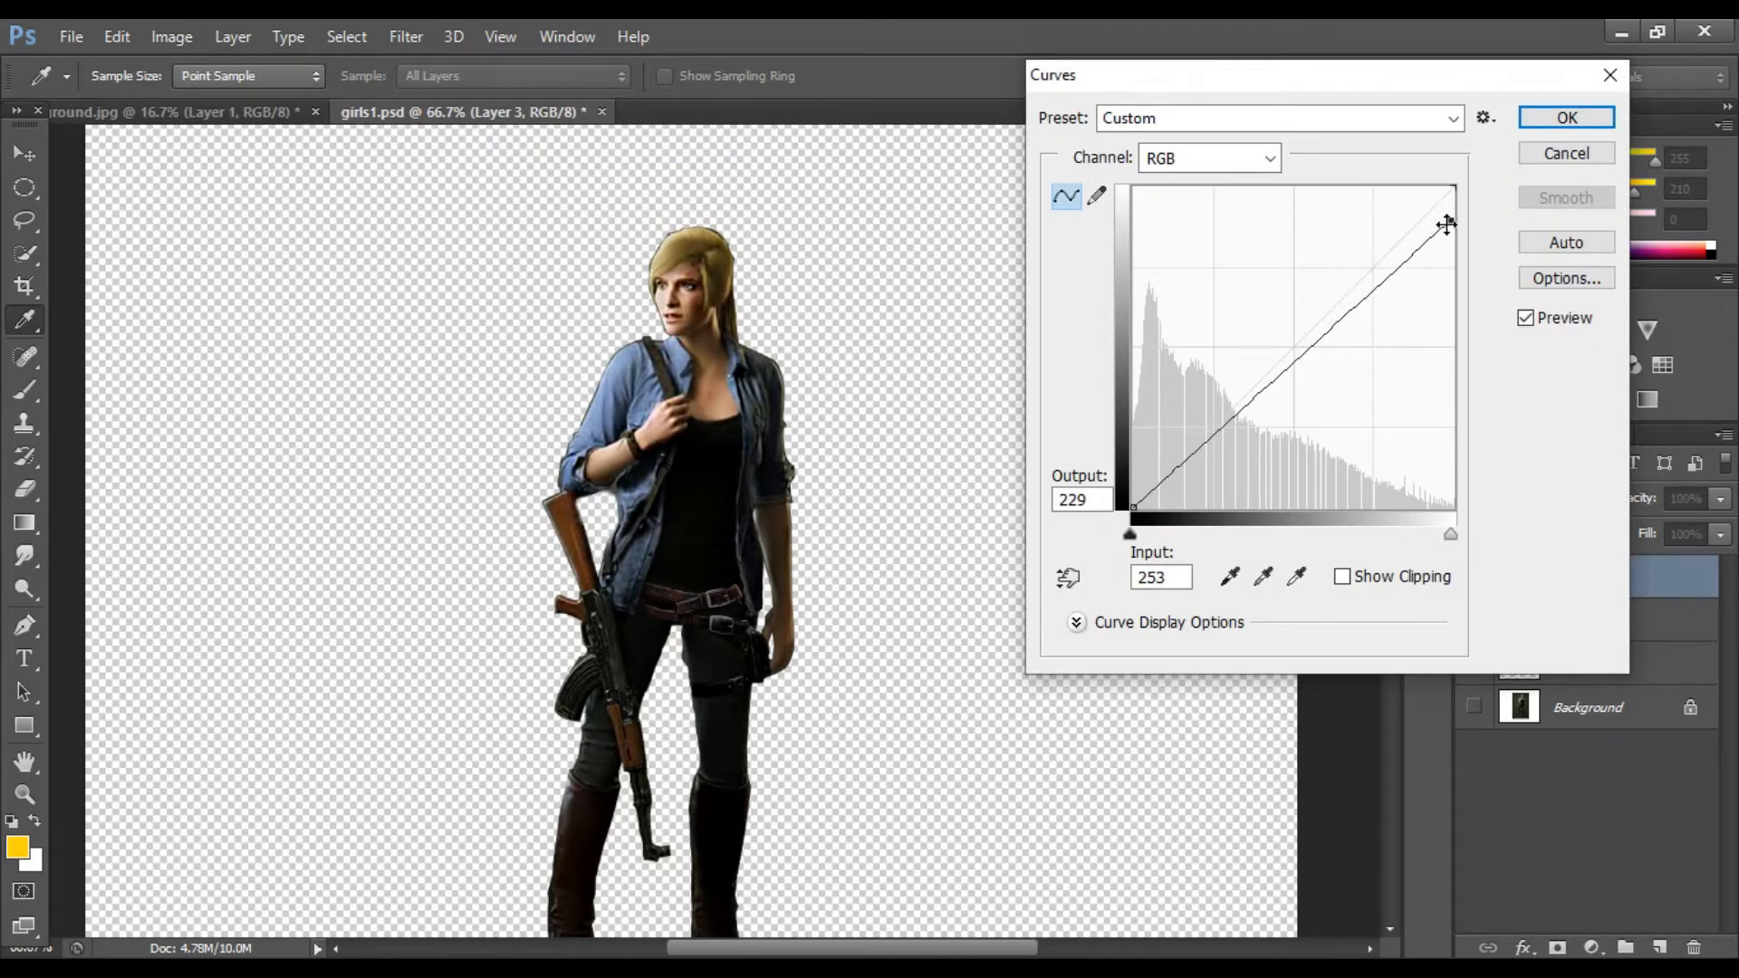
pyautogui.moveTo(1446, 221); pyautogui.dragTo(1447, 218)
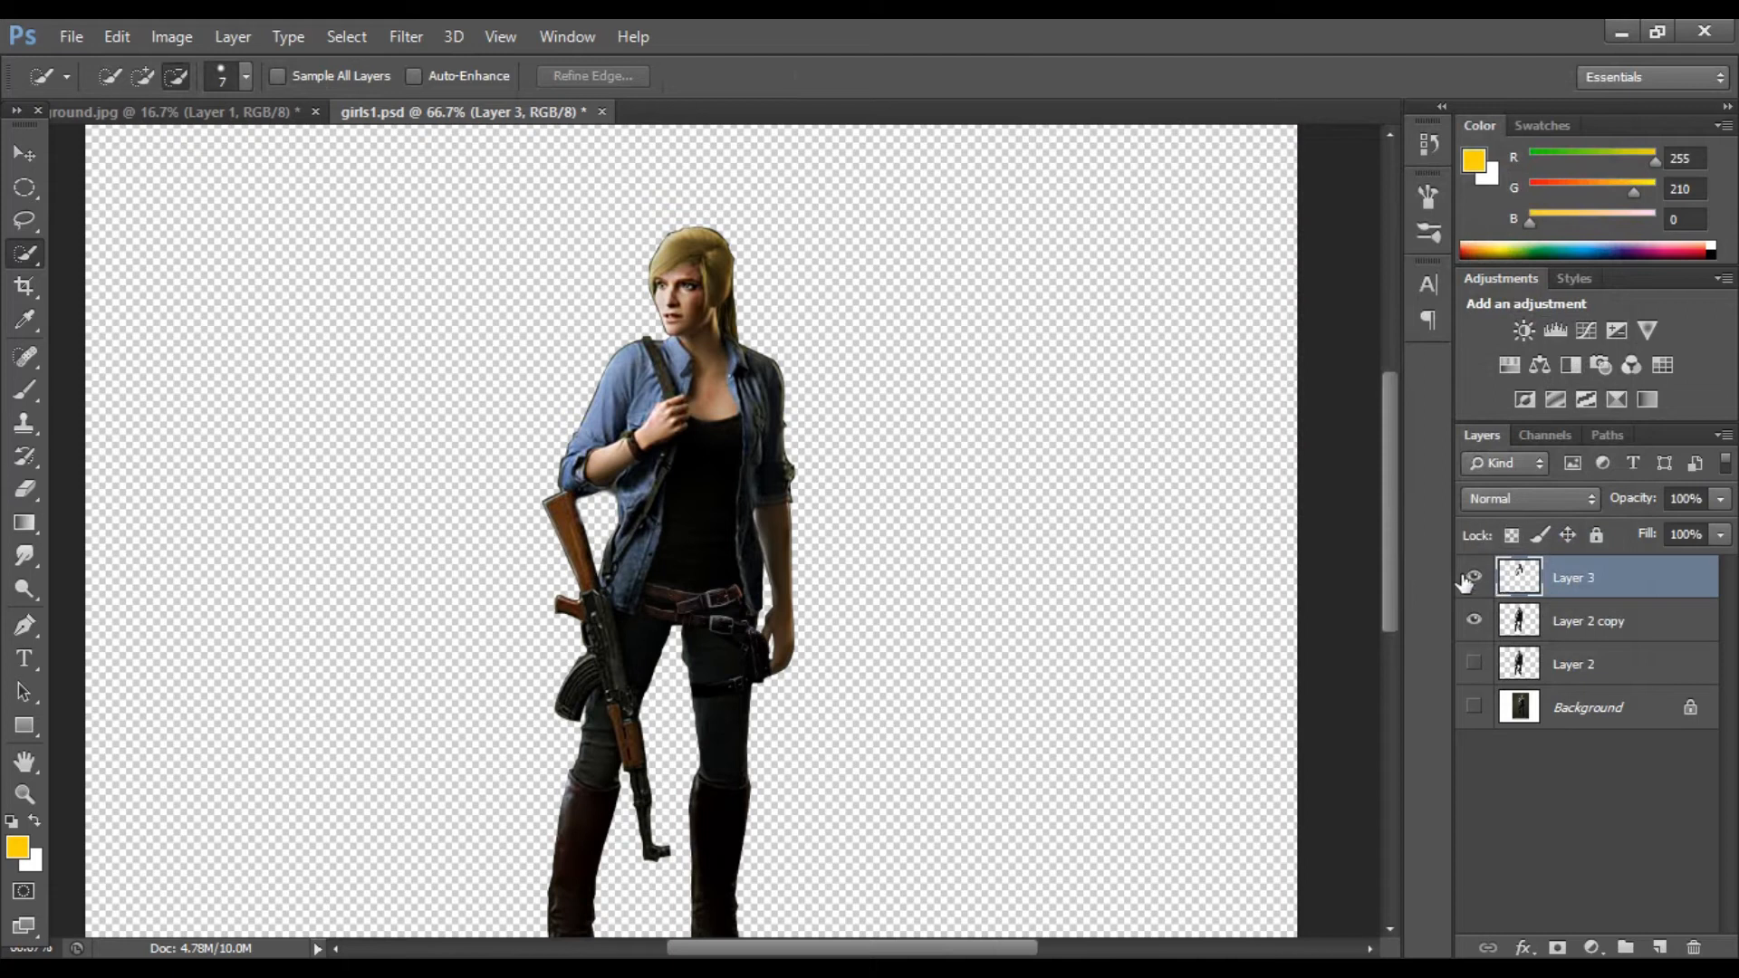
# Step: Delete the shirt layer, leaving Layer 2 copy active
pyautogui.press('Delete')
pyautogui.hotkey('ctrl', '-')
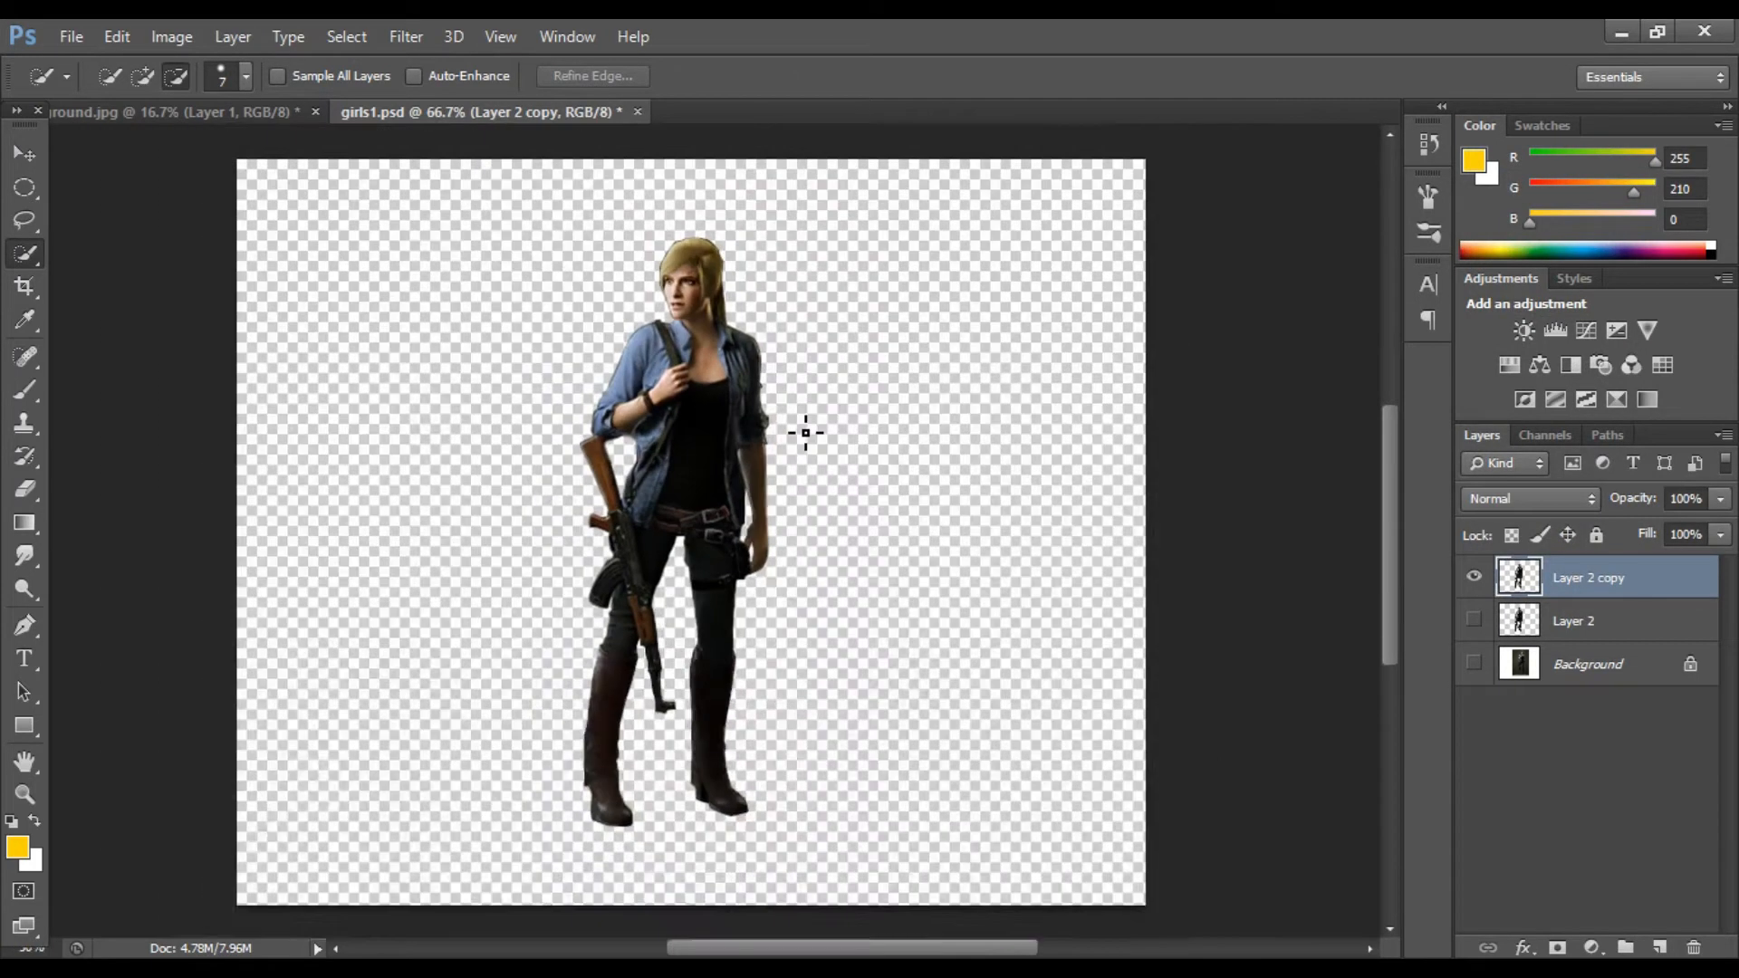
pyautogui.hotkey('ctrl', '+')
pyautogui.hotkey('ctrl', '+')
pyautogui.scroll(3, 683, 404)
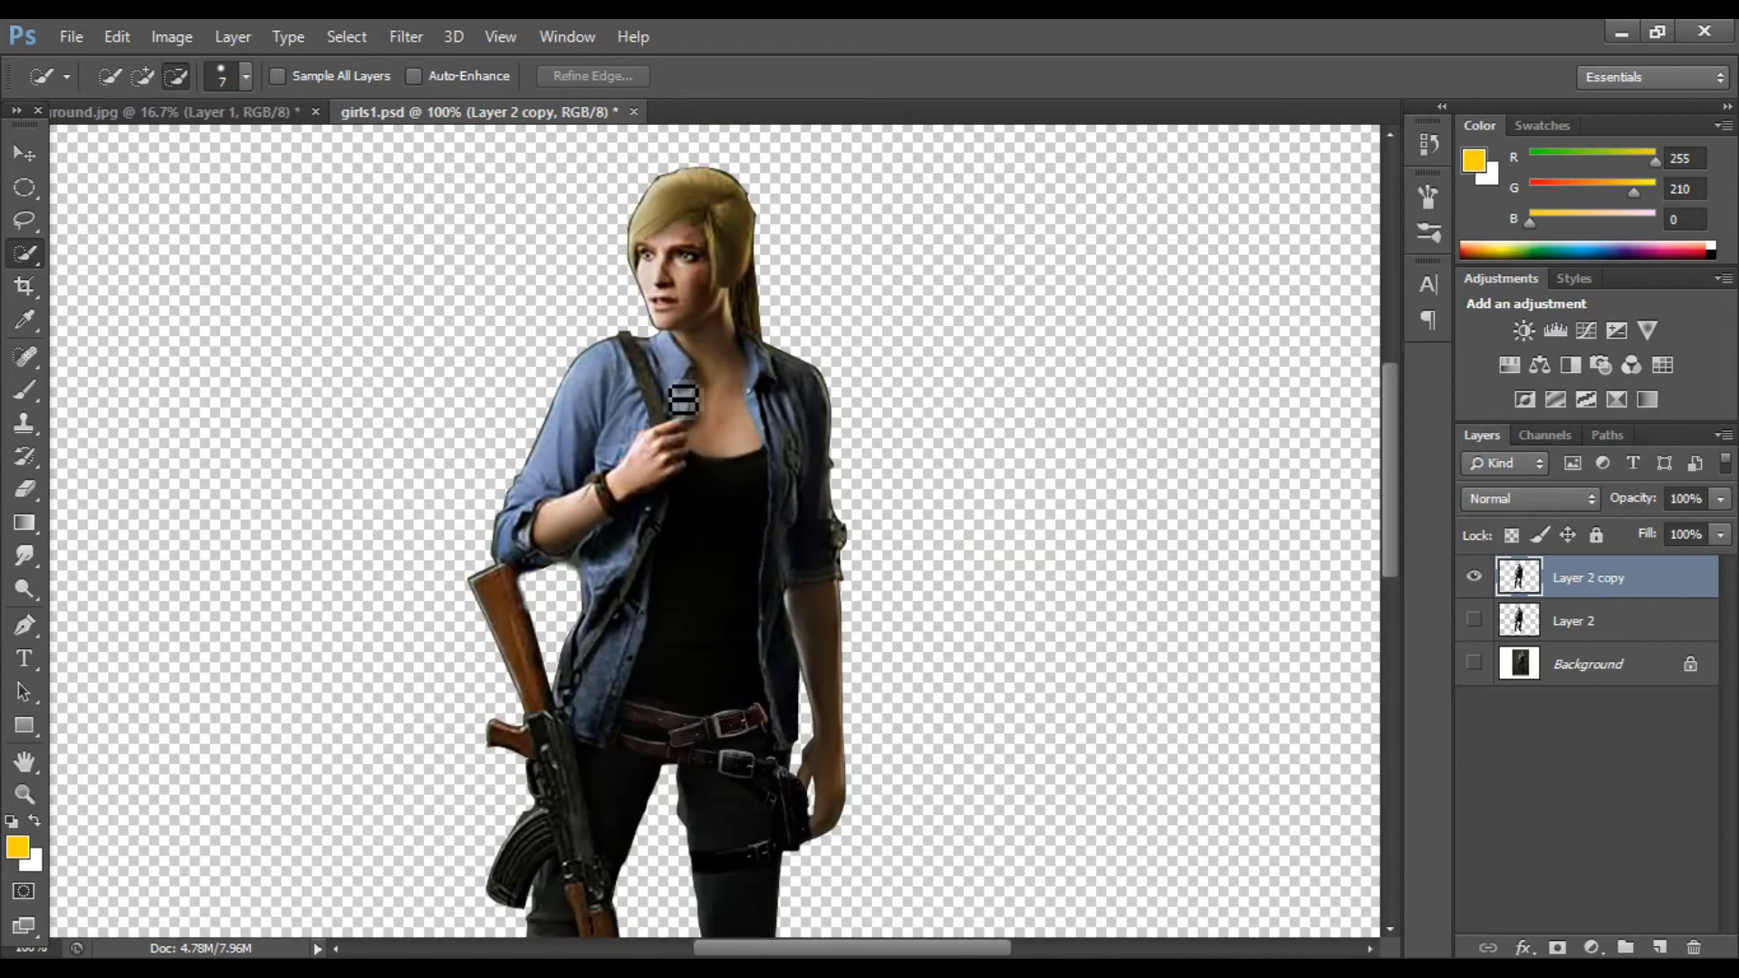
pyautogui.hotkey('ctrl', '+')
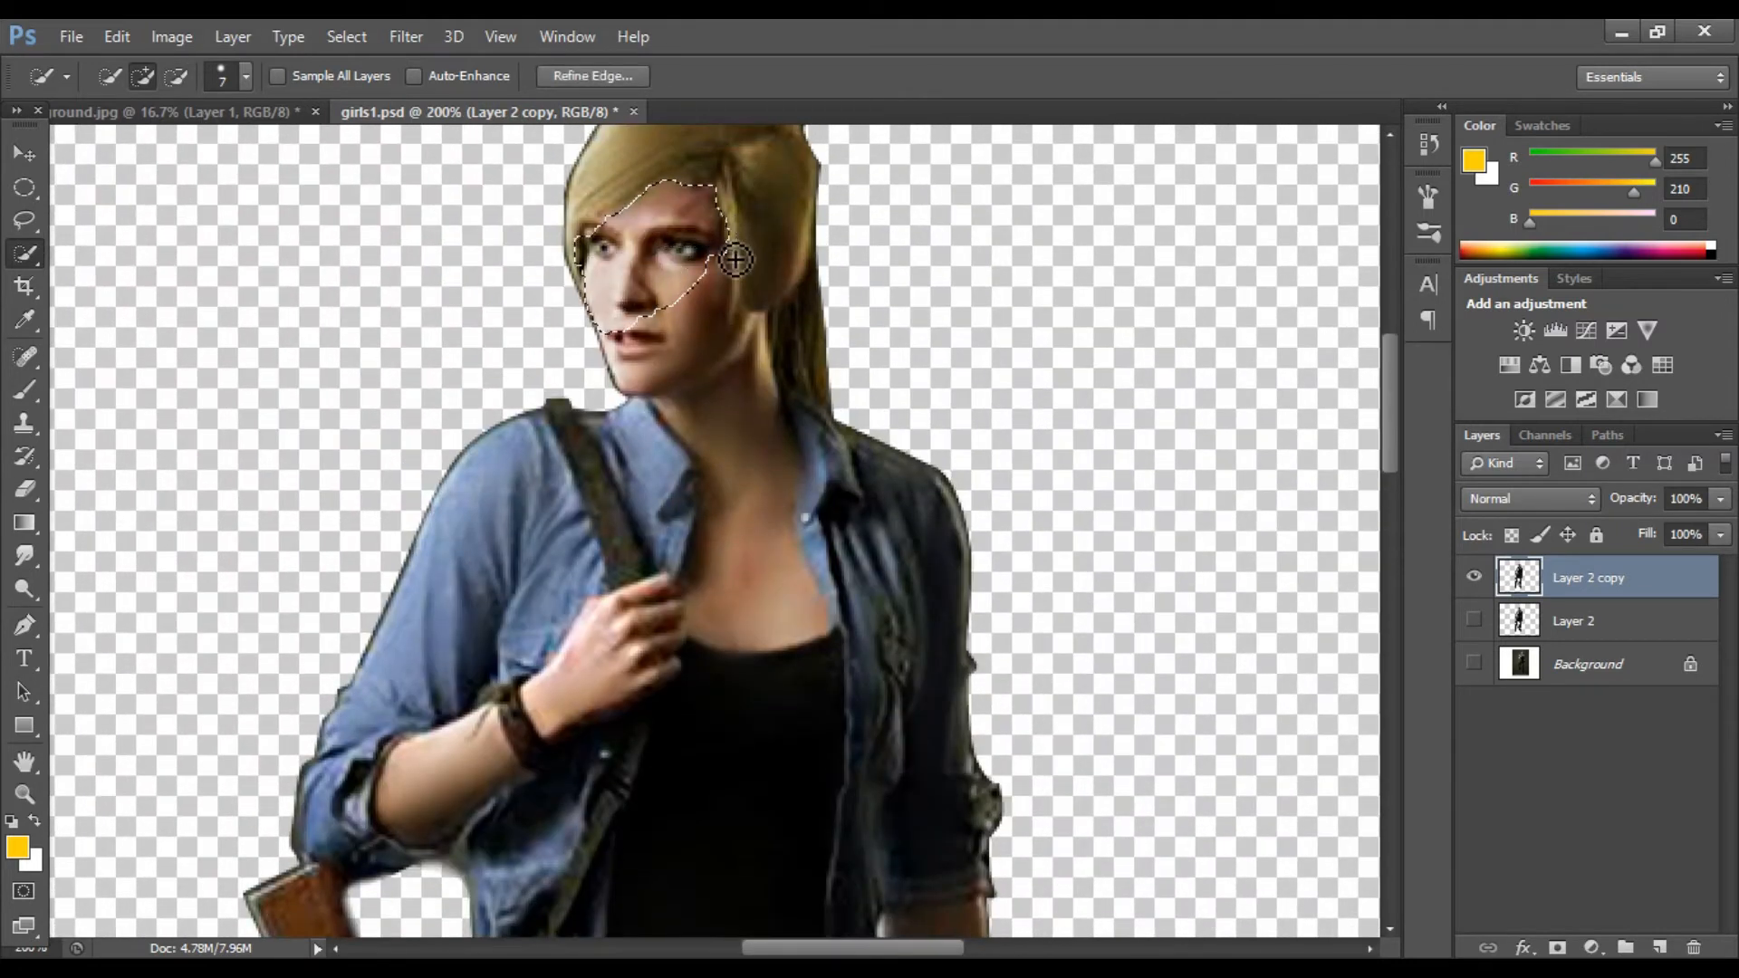
pyautogui.scroll(-1, 715, 494)
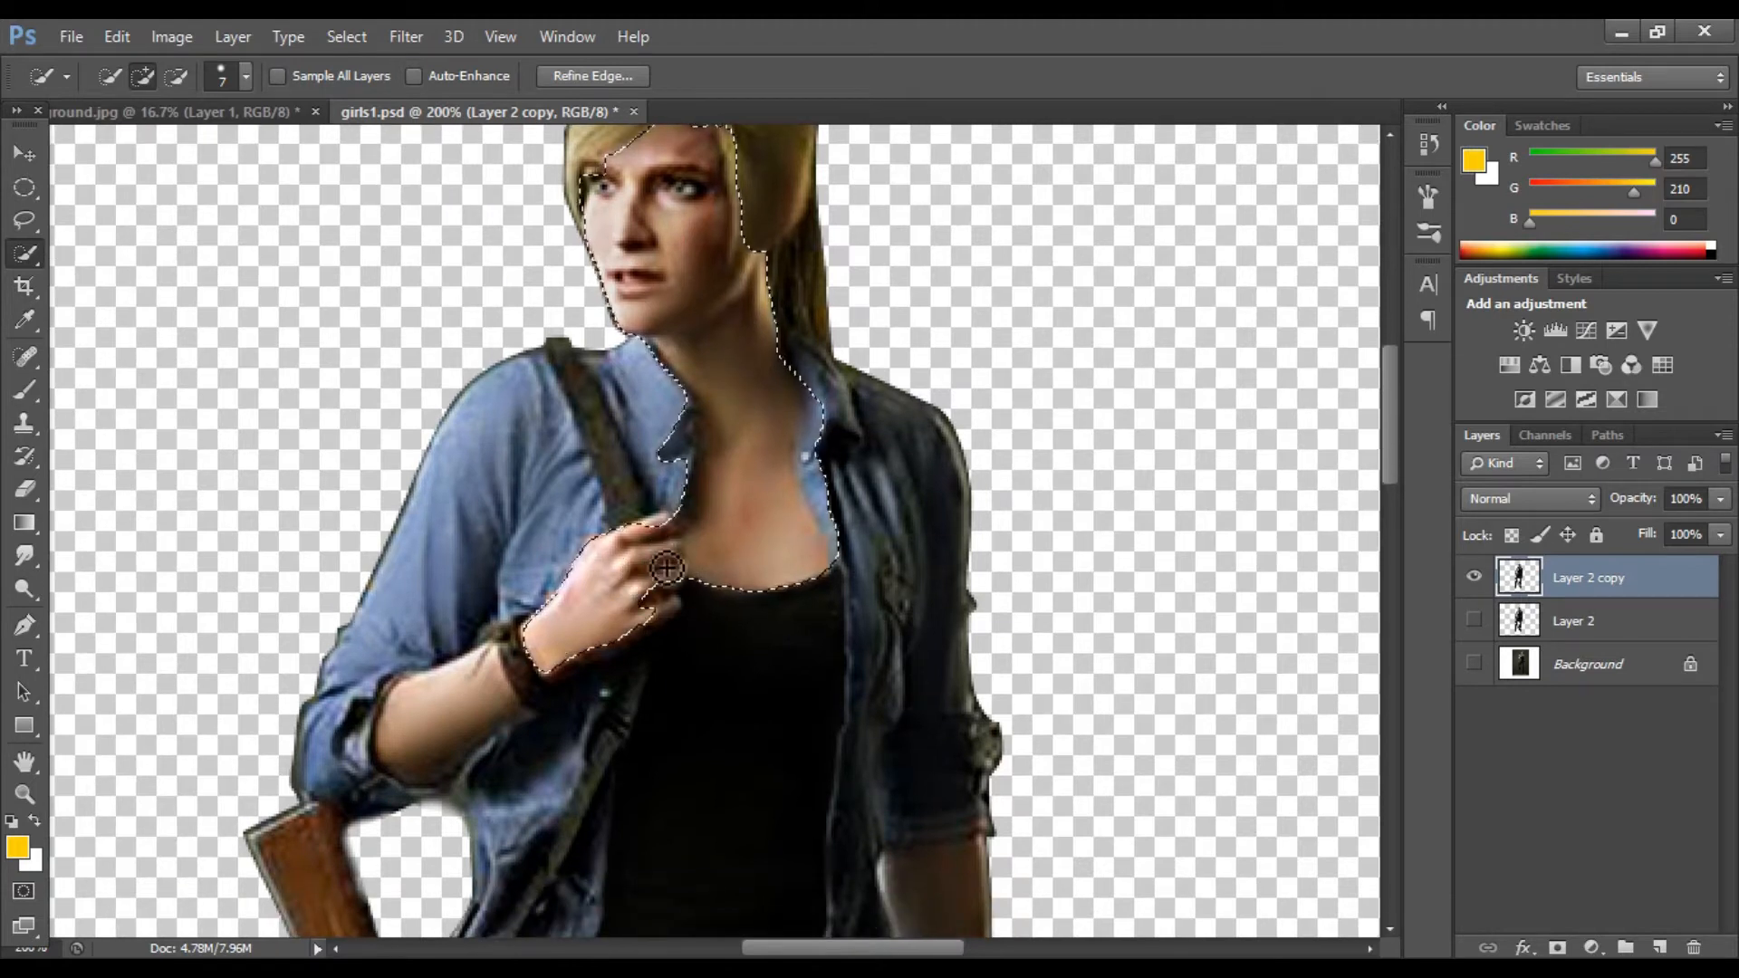
# Step: Extend the quick selection over the character's hand, forearm and bare arms
pyautogui.scroll(-1, 670, 561)
pyautogui.moveTo(467, 643); pyautogui.dragTo(485, 638)
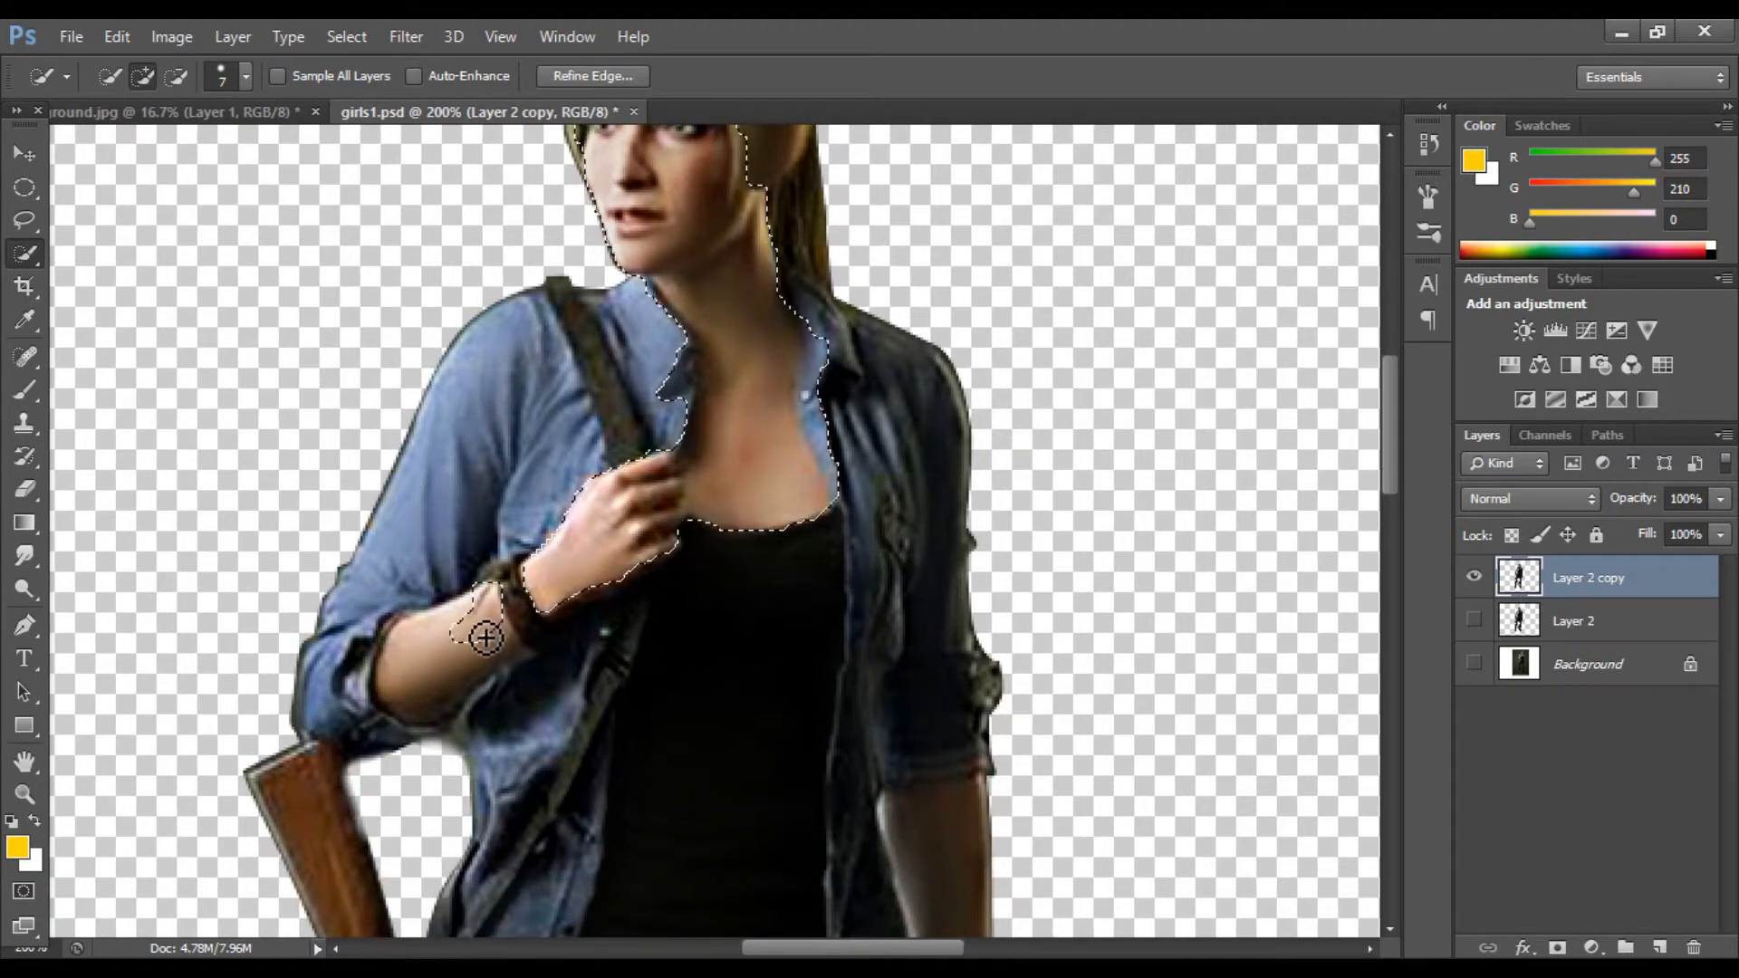
pyautogui.moveTo(414, 698); pyautogui.dragTo(500, 667)
pyautogui.scroll(-1, 498, 616)
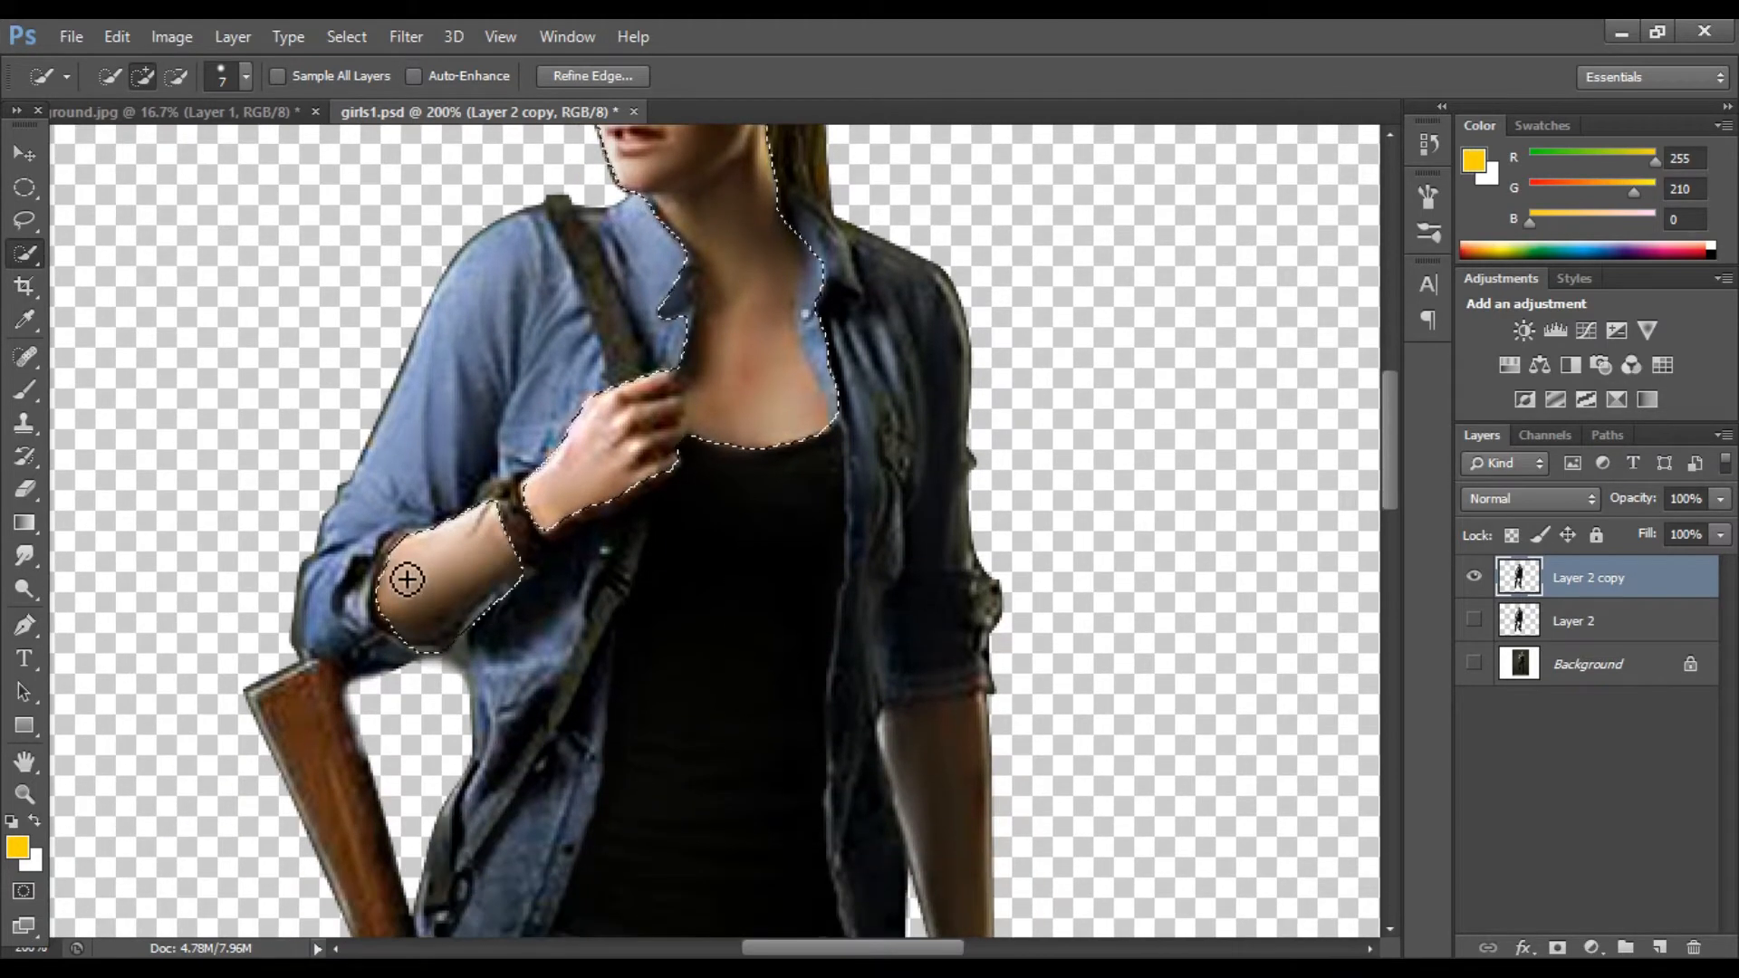
pyautogui.scroll(-2, 652, 528)
pyautogui.moveTo(946, 623)
pyautogui.mouseDown()
pyautogui.moveTo(956, 671)
pyautogui.moveTo(939, 630)
pyautogui.moveTo(977, 779)
pyautogui.moveTo(966, 739)
pyautogui.moveTo(961, 823)
pyautogui.mouseUp()
pyautogui.scroll(-2, 951, 653)
pyautogui.scroll(-2, 972, 779)
pyautogui.scroll(4, 634, 453)
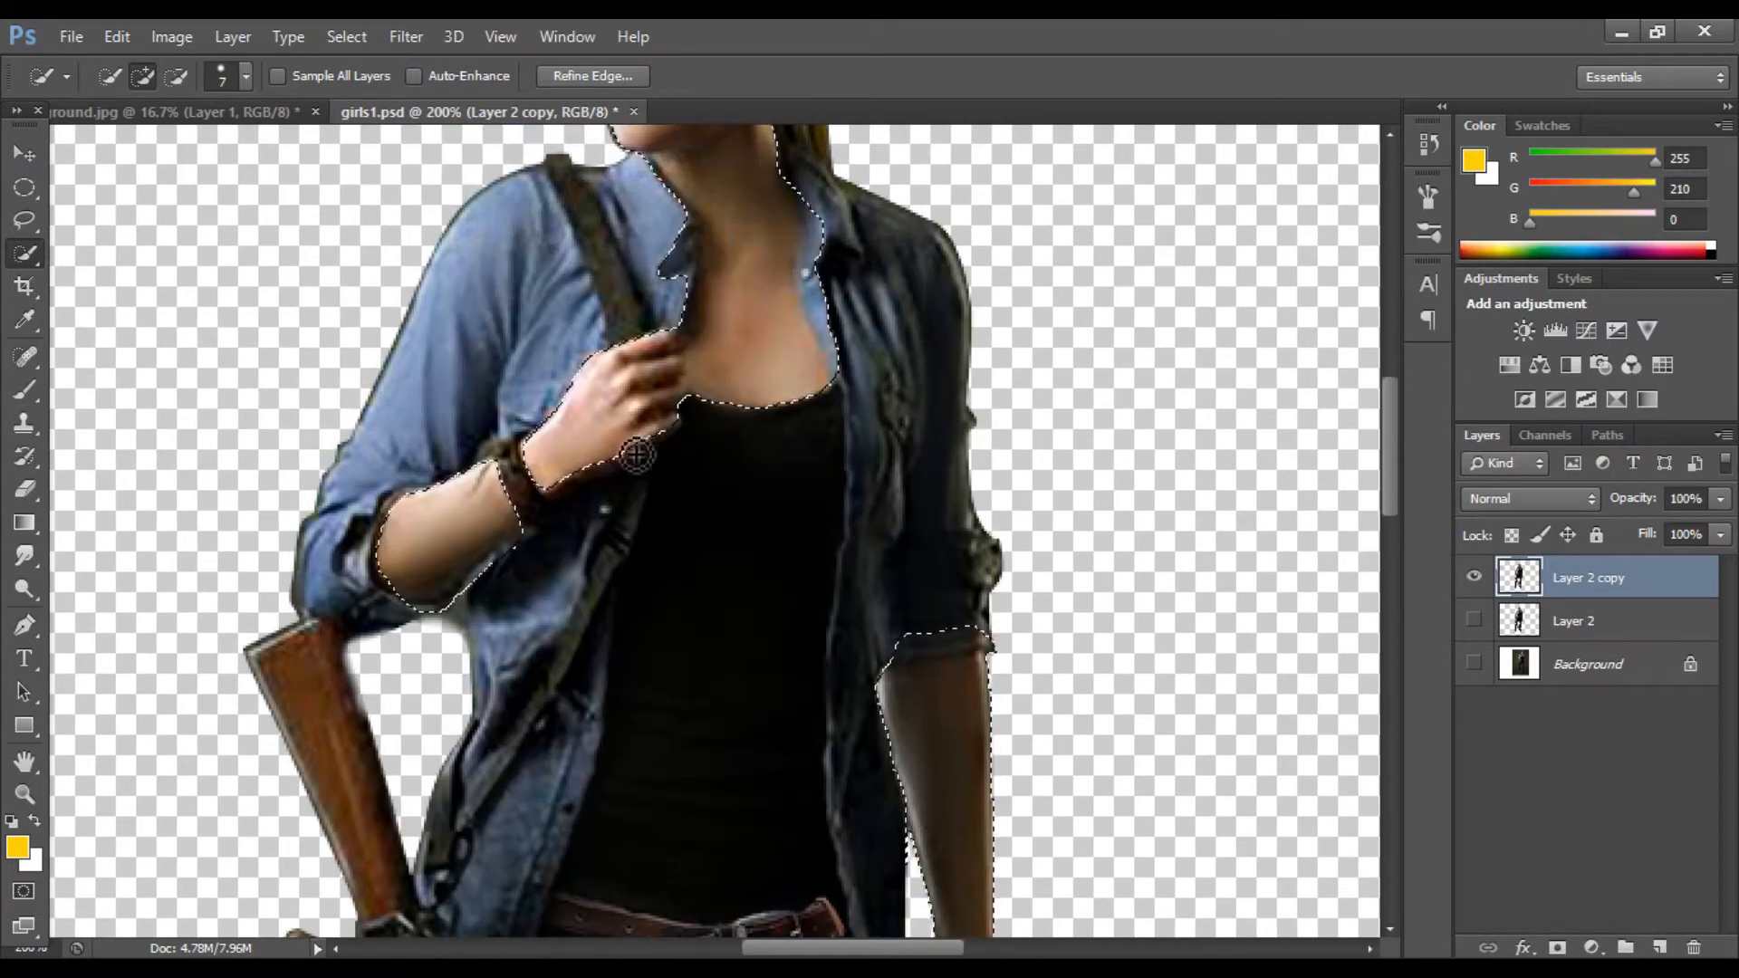
pyautogui.scroll(1, 593, 489)
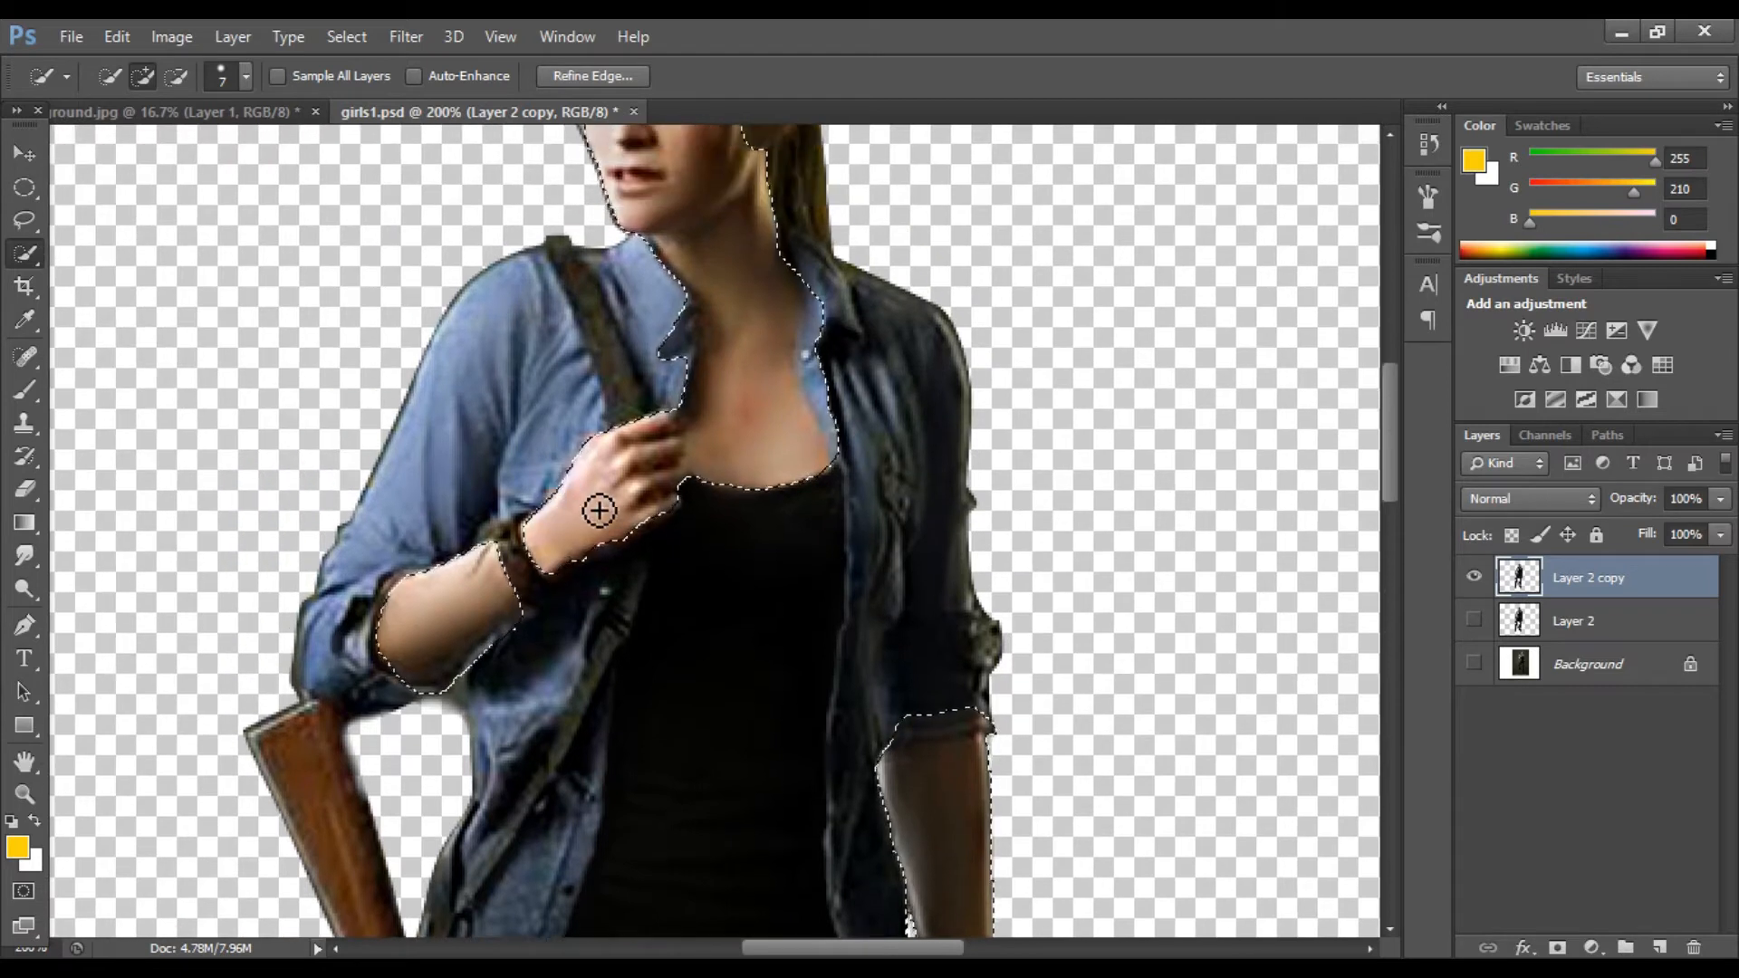
# Step: Copy the selected skin to a new layer and raise its brightness with Brightness/Contrast
pyautogui.hotkey('ctrl', 'j')
pyautogui.hotkey('ctrl', '-')
pyautogui.click(171, 37)
pyautogui.moveTo(271, 100)
pyautogui.click(485, 101)
pyautogui.moveTo(1010, 233); pyautogui.dragTo(1038, 233)
pyautogui.click(1214, 206)
# Step: Apply Levels to the new skin layer
pyautogui.click(171, 37)
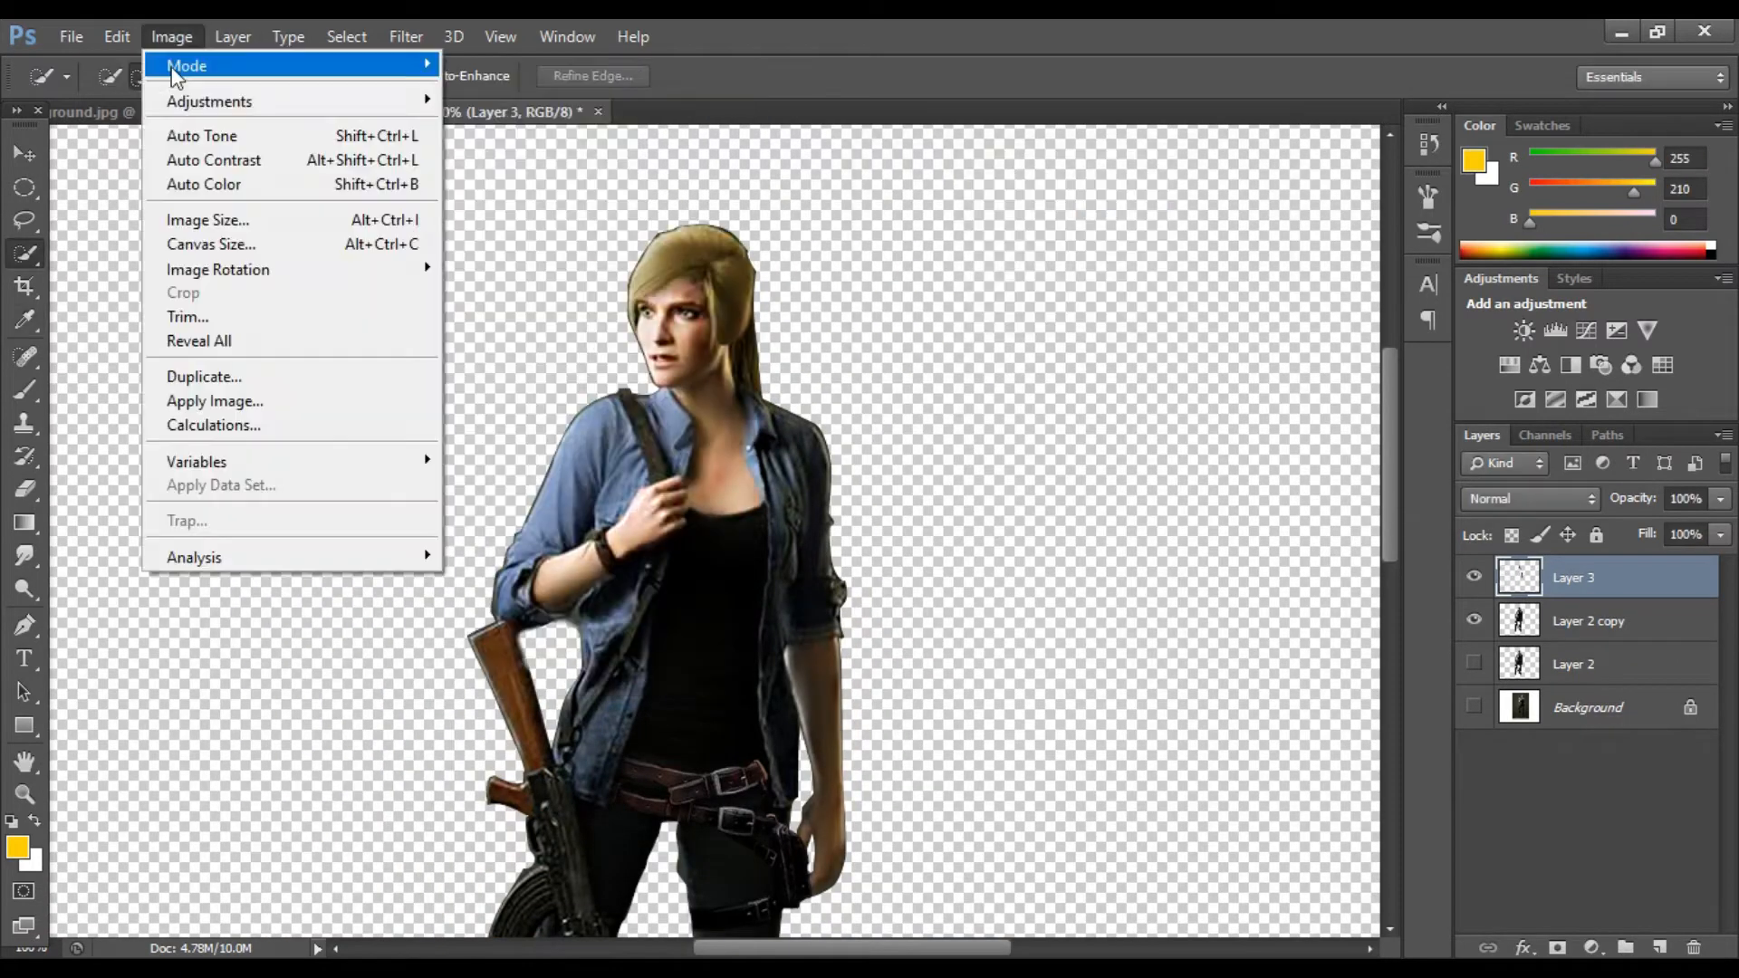
pyautogui.moveTo(208, 101)
pyautogui.click(487, 125)
pyautogui.click(1534, 216)
# Step: Merge the skin layer down into Layer 2 copy
pyautogui.hotkey('ctrl', '-')
pyautogui.hotkey('ctrl', '-')
pyautogui.click(1476, 577)
pyautogui.click(1476, 578)
pyautogui.hotkey('ctrl', 'e')
# Step: Convert the character layer to a smart object and drag it into the background car scene document
pyautogui.rightClick(1559, 578)
pyautogui.click(1207, 315)
pyautogui.moveTo(500, 113); pyautogui.dragTo(482, 369)
pyautogui.click(25, 153)
pyautogui.moveTo(761, 544); pyautogui.dragTo(709, 316)
pyautogui.click(1108, 367)
pyautogui.hotkey('ctrl', '+')
pyautogui.hotkey('ctrl', '-')
pyautogui.click(16, 287)
pyautogui.hotkey('alt', '[')
pyautogui.moveTo(690, 227); pyautogui.dragTo(690, 326)
pyautogui.press('Return')
pyautogui.click(25, 153)
pyautogui.hotkey('ctrl', '+')
pyautogui.hotkey('ctrl', '+')
pyautogui.hotkey('ctrl', '+')
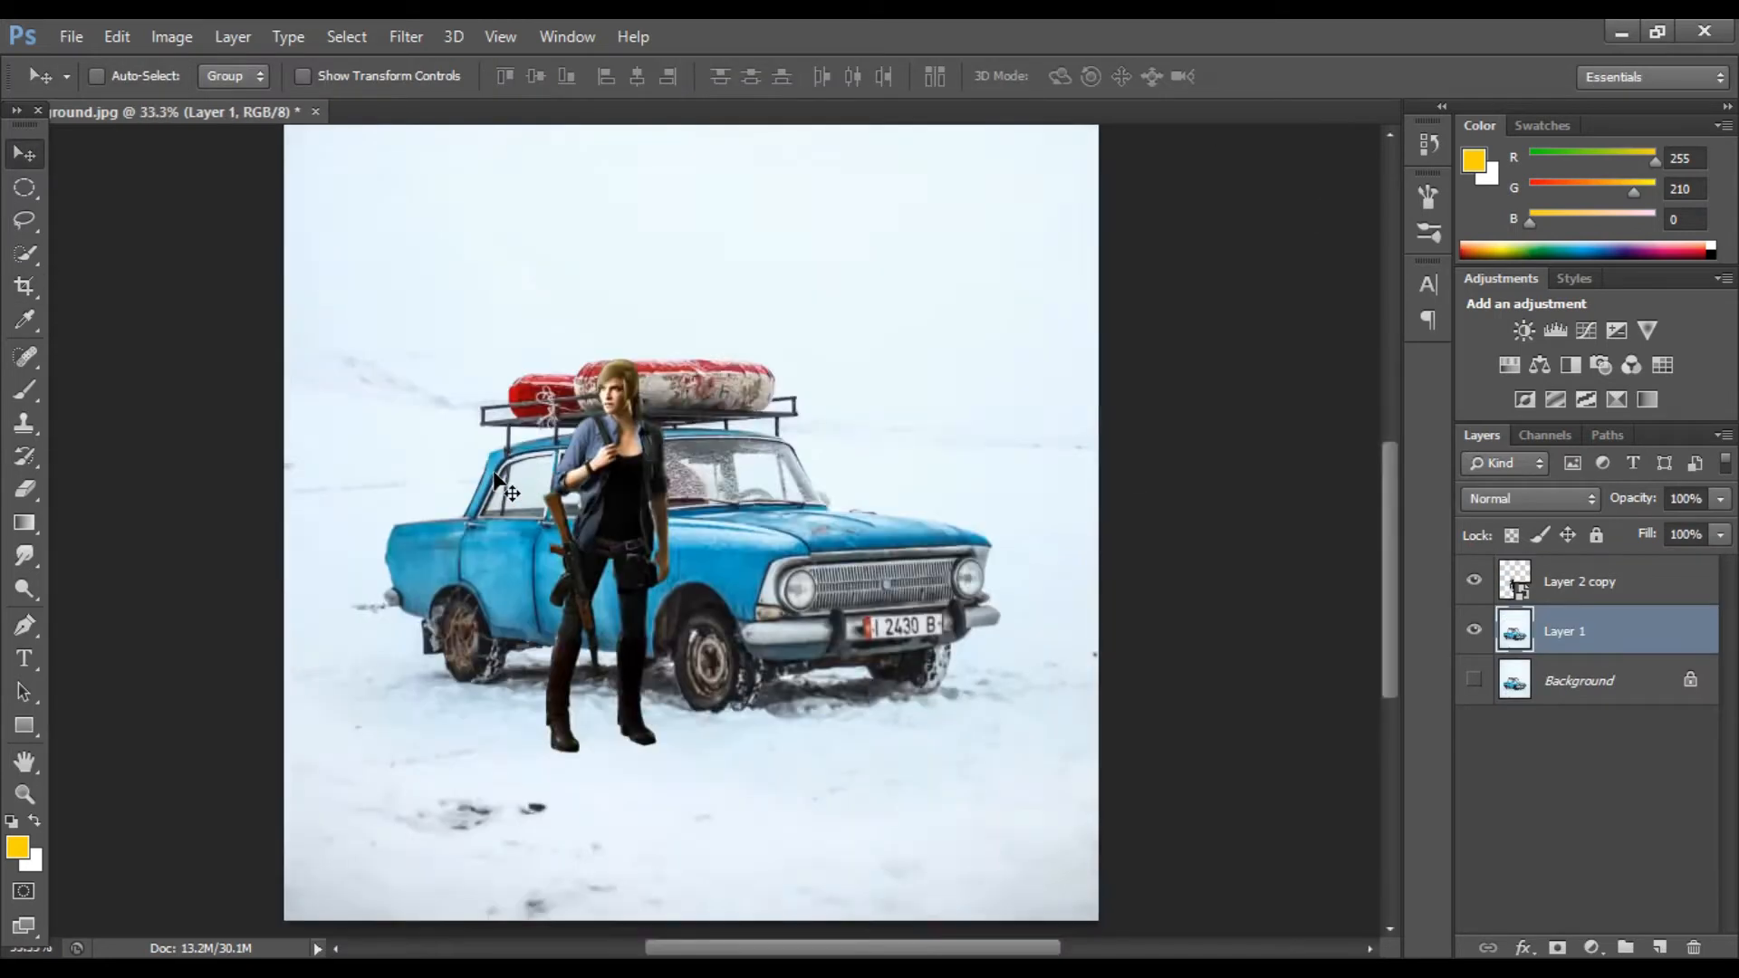
# Step: Move the character in front of the car and scale it with Free Transform
pyautogui.click(1579, 581)
pyautogui.hotkey('ctrl', '-')
pyautogui.moveTo(586, 521); pyautogui.dragTo(556, 519)
pyautogui.hotkey('ctrl', 't')
pyautogui.moveTo(512, 380); pyautogui.dragTo(509, 371)
pyautogui.moveTo(651, 574); pyautogui.dragTo(645, 574)
pyautogui.moveTo(577, 372); pyautogui.dragTo(577, 351)
pyautogui.moveTo(645, 569); pyautogui.dragTo(652, 570)
pyautogui.moveTo(578, 358); pyautogui.dragTo(503, 346)
pyautogui.press('Return')
pyautogui.moveTo(601, 517); pyautogui.dragTo(593, 522)
# Step: Refine the character's height and placement beside the car with further transforms and moves
pyautogui.hotkey('ctrl', '-')
pyautogui.hotkey('ctrl', '+')
pyautogui.scroll(-1, 598, 552)
pyautogui.hotkey('ctrl', '-')
pyautogui.moveTo(607, 599); pyautogui.dragTo(663, 634)
pyautogui.hotkey('ctrl', 't')
pyautogui.moveTo(598, 468); pyautogui.dragTo(599, 458)
pyautogui.press('Return')
pyautogui.hotkey('ctrl', 't')
pyautogui.moveTo(655, 795); pyautogui.dragTo(645, 777)
pyautogui.press('Return')
pyautogui.hotkey('ctrl', '+')
pyautogui.moveTo(633, 653); pyautogui.dragTo(627, 677)
pyautogui.hotkey('ctrl', '-')
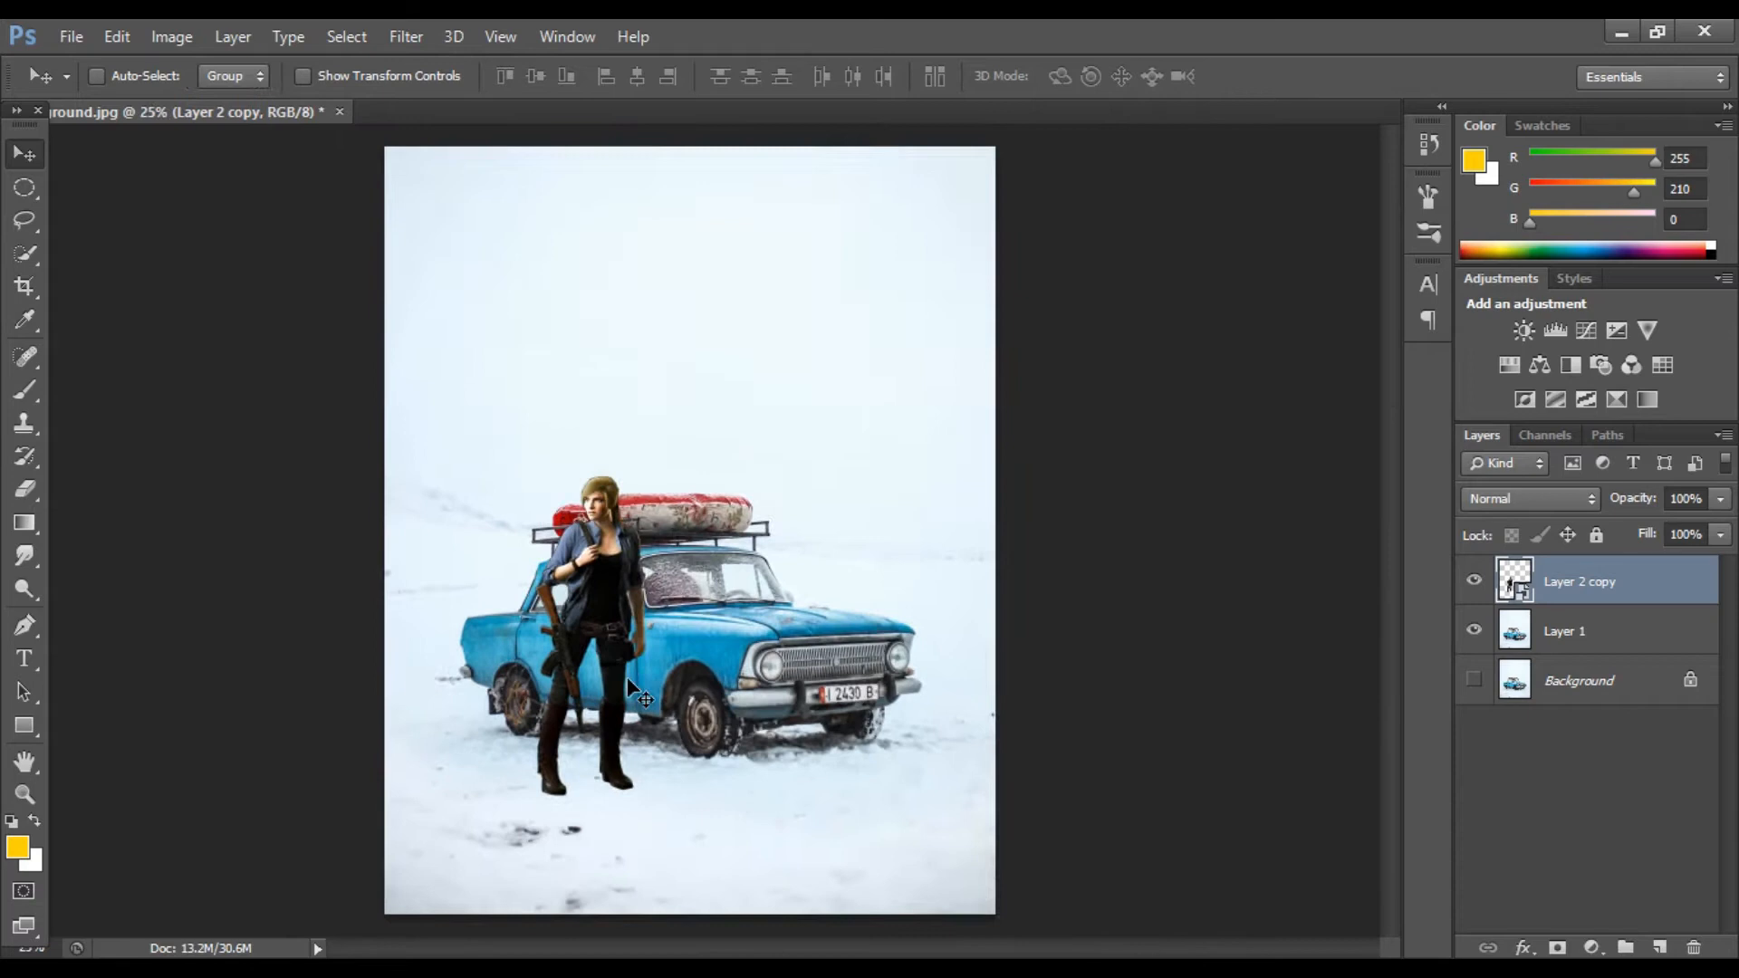
# Step: Enlarge the character slightly and nudge it so the boots stand on the snow
pyautogui.hotkey('ctrl', 't')
pyautogui.moveTo(534, 474); pyautogui.dragTo(512, 447)
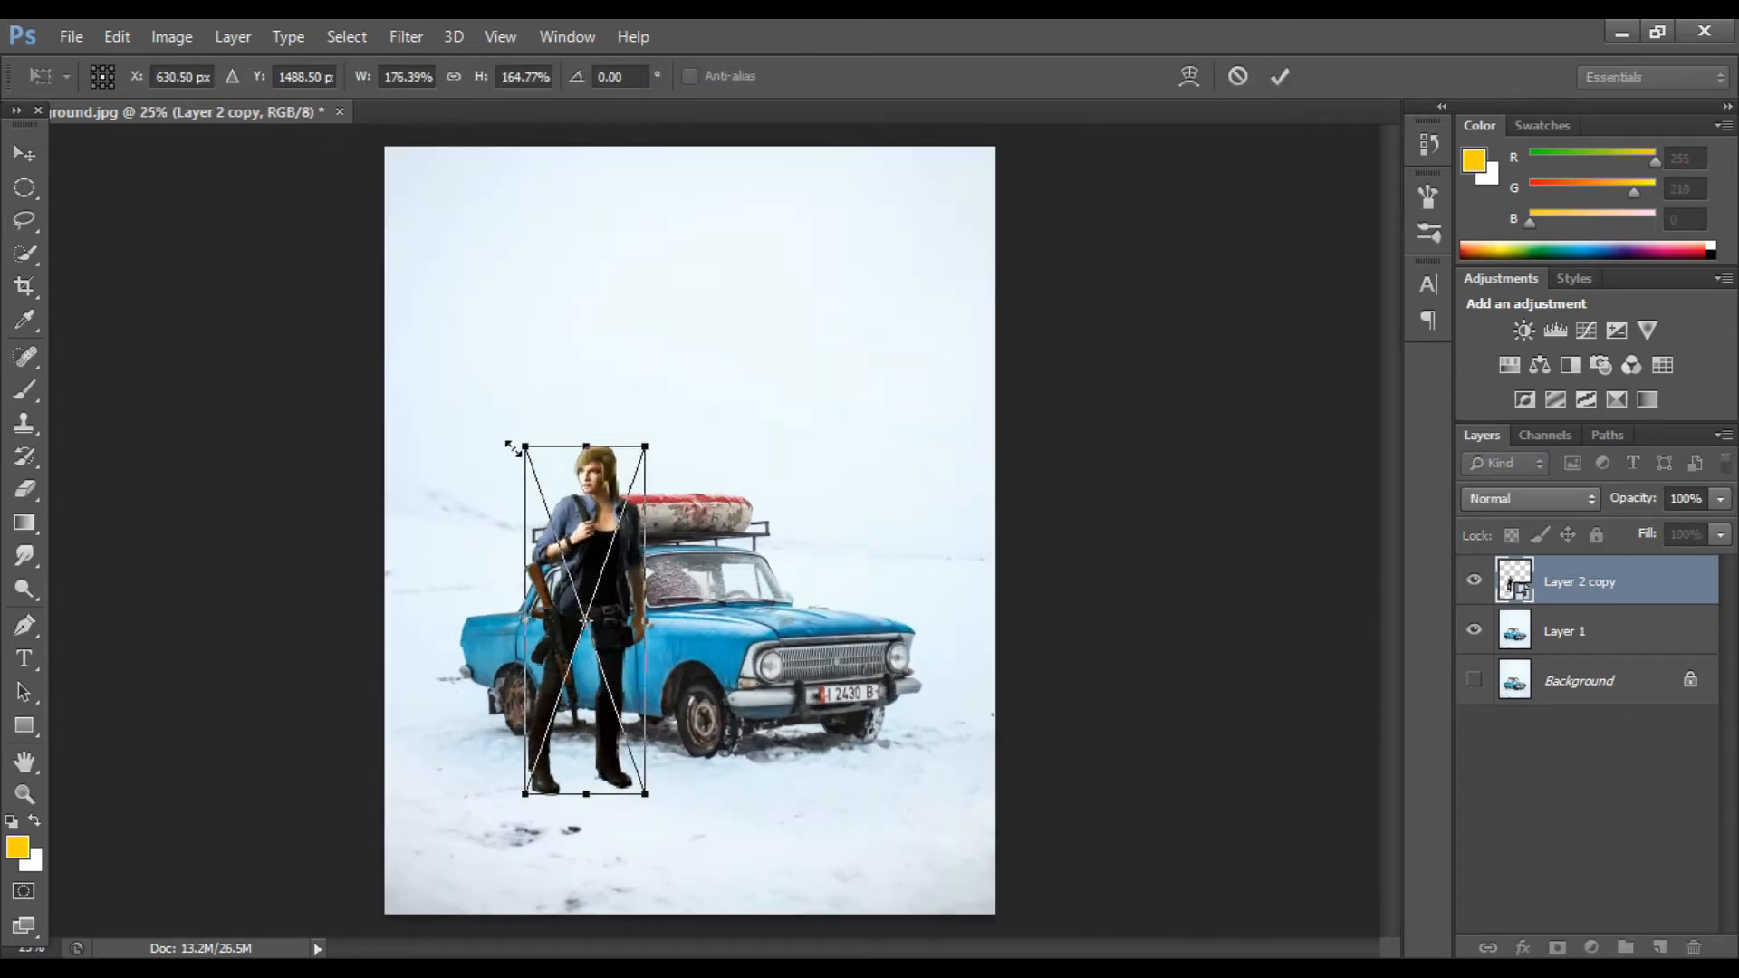
pyautogui.press('Return')
pyautogui.hotkey('ctrl', '-')
pyautogui.hotkey('ctrl', '+')
pyautogui.moveTo(569, 584); pyautogui.dragTo(582, 601)
pyautogui.hotkey('ctrl', 't')
pyautogui.moveTo(522, 450); pyautogui.dragTo(520, 425)
pyautogui.moveTo(642, 613); pyautogui.dragTo(649, 613)
pyautogui.moveTo(588, 424); pyautogui.dragTo(588, 417)
pyautogui.press('Return')
pyautogui.hotkey('ctrl', '-')
pyautogui.hotkey('ctrl', '+')
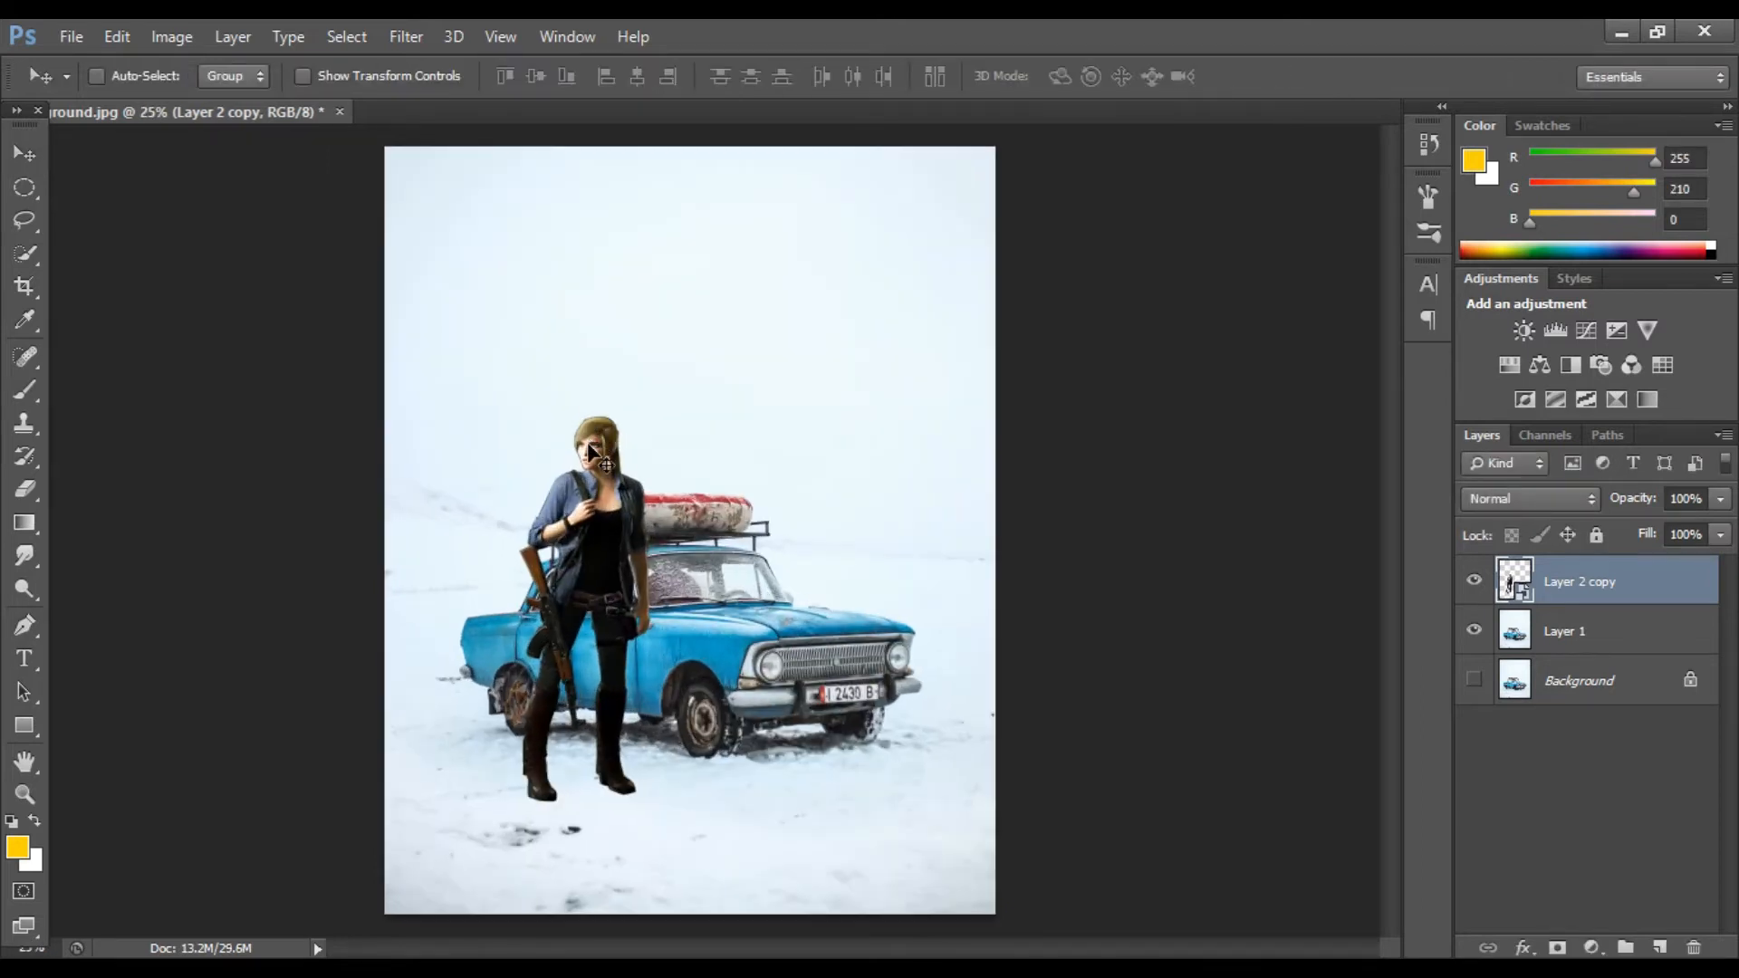
pyautogui.hotkey('ctrl', 't')
pyautogui.press('Return')
pyautogui.hotkey('ctrl', '-')
pyautogui.hotkey('ctrl', '+')
pyautogui.hotkey('ctrl', '+')
pyautogui.hotkey('ctrl', '-')
pyautogui.hotkey('ctrl', '+')
pyautogui.hotkey('ctrl', '-')
# Step: Rename the character layer to girl and Layer 1 to background
pyautogui.doubleClick(1585, 581)
pyautogui.doubleClick(1584, 625)
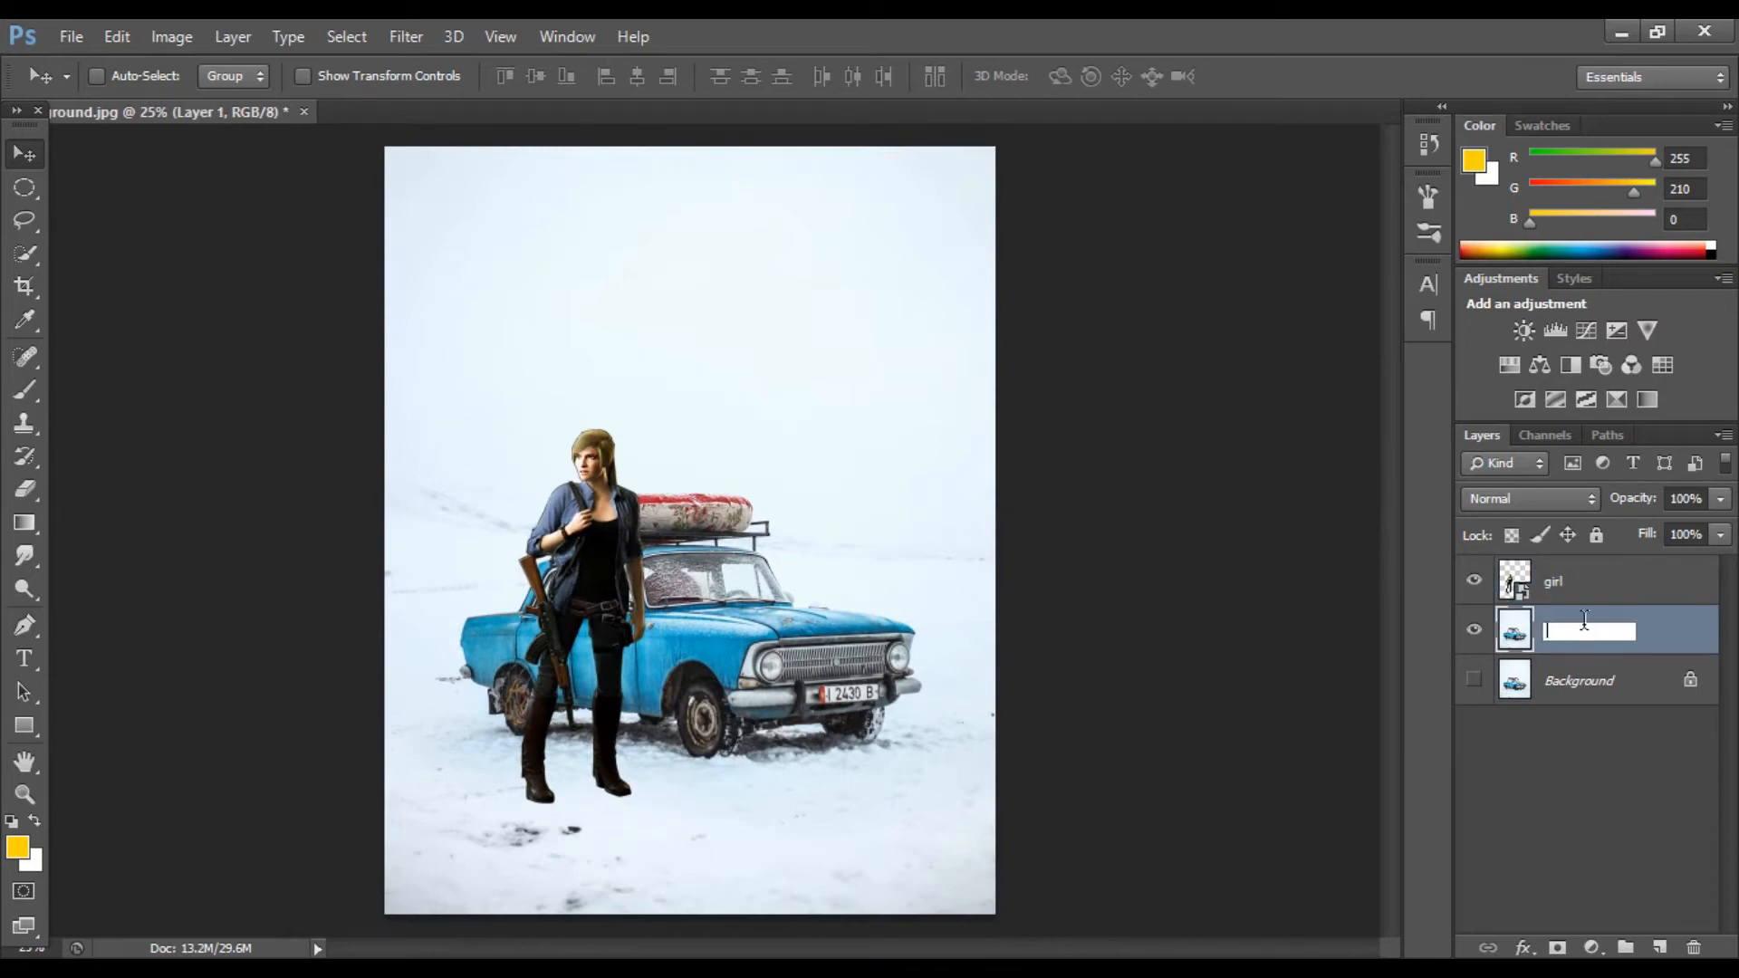
pyautogui.rightClick(1573, 586)
pyautogui.click(1600, 765)
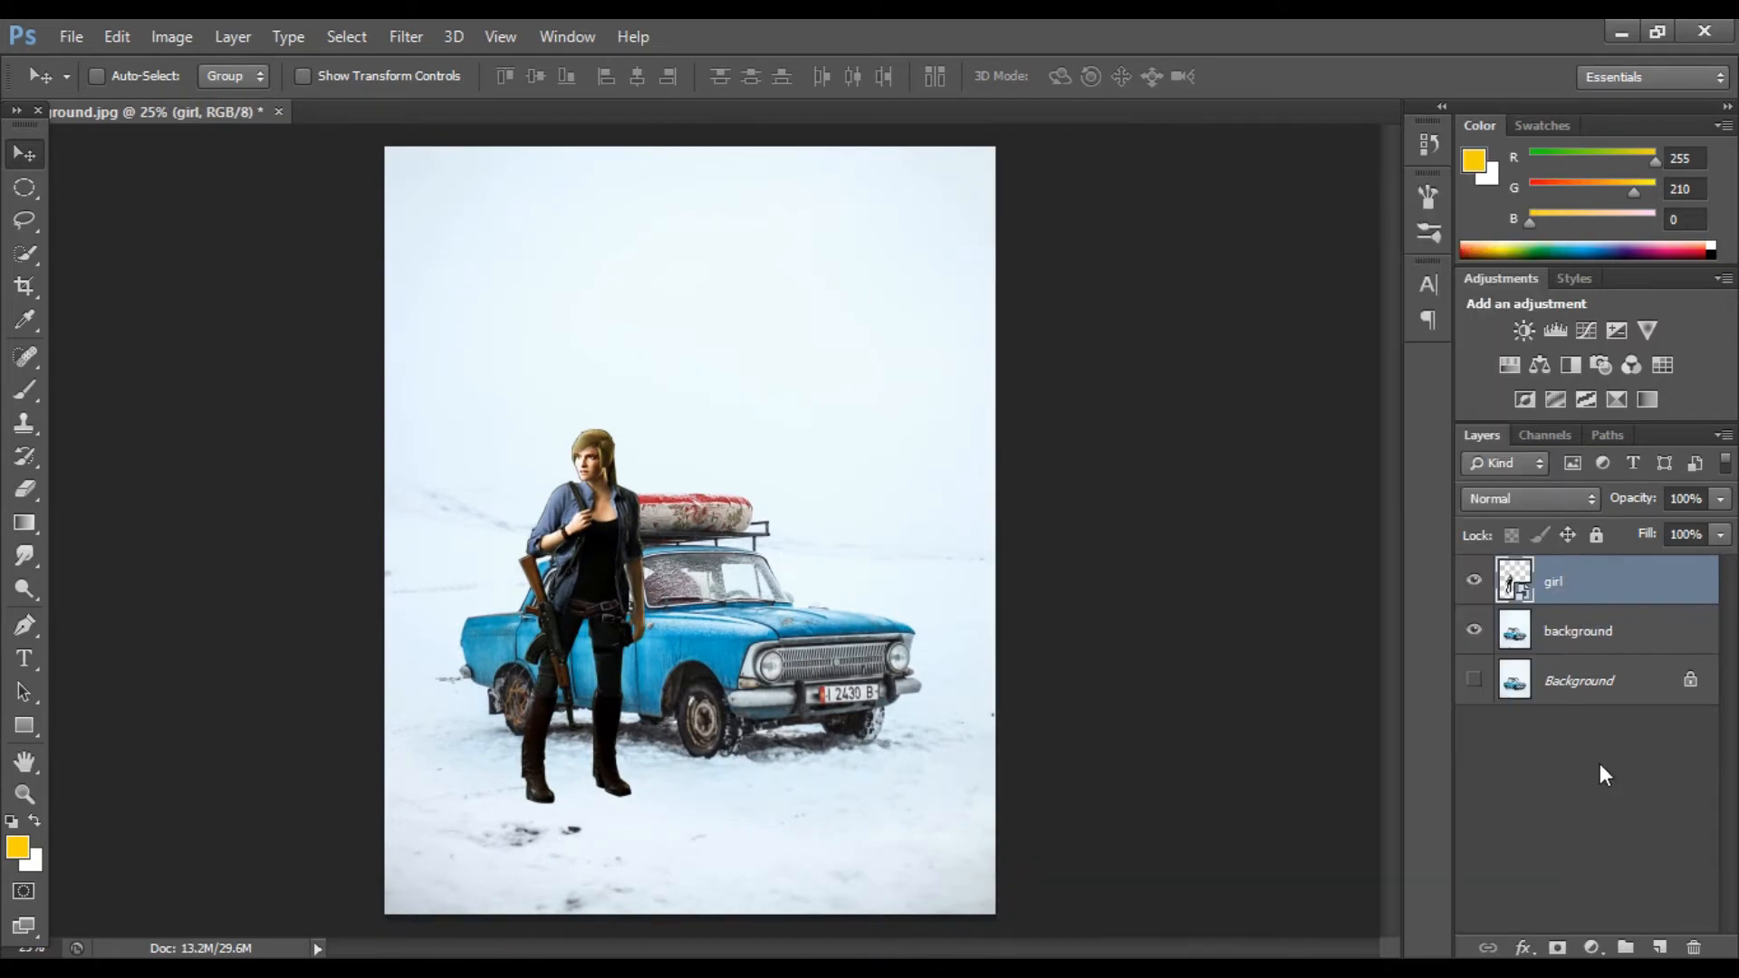
# Step: Outline the sky above the horizon with the Pen tool on the background layer and copy it to a new layer
pyautogui.press('p')
pyautogui.hotkey('alt', '[')
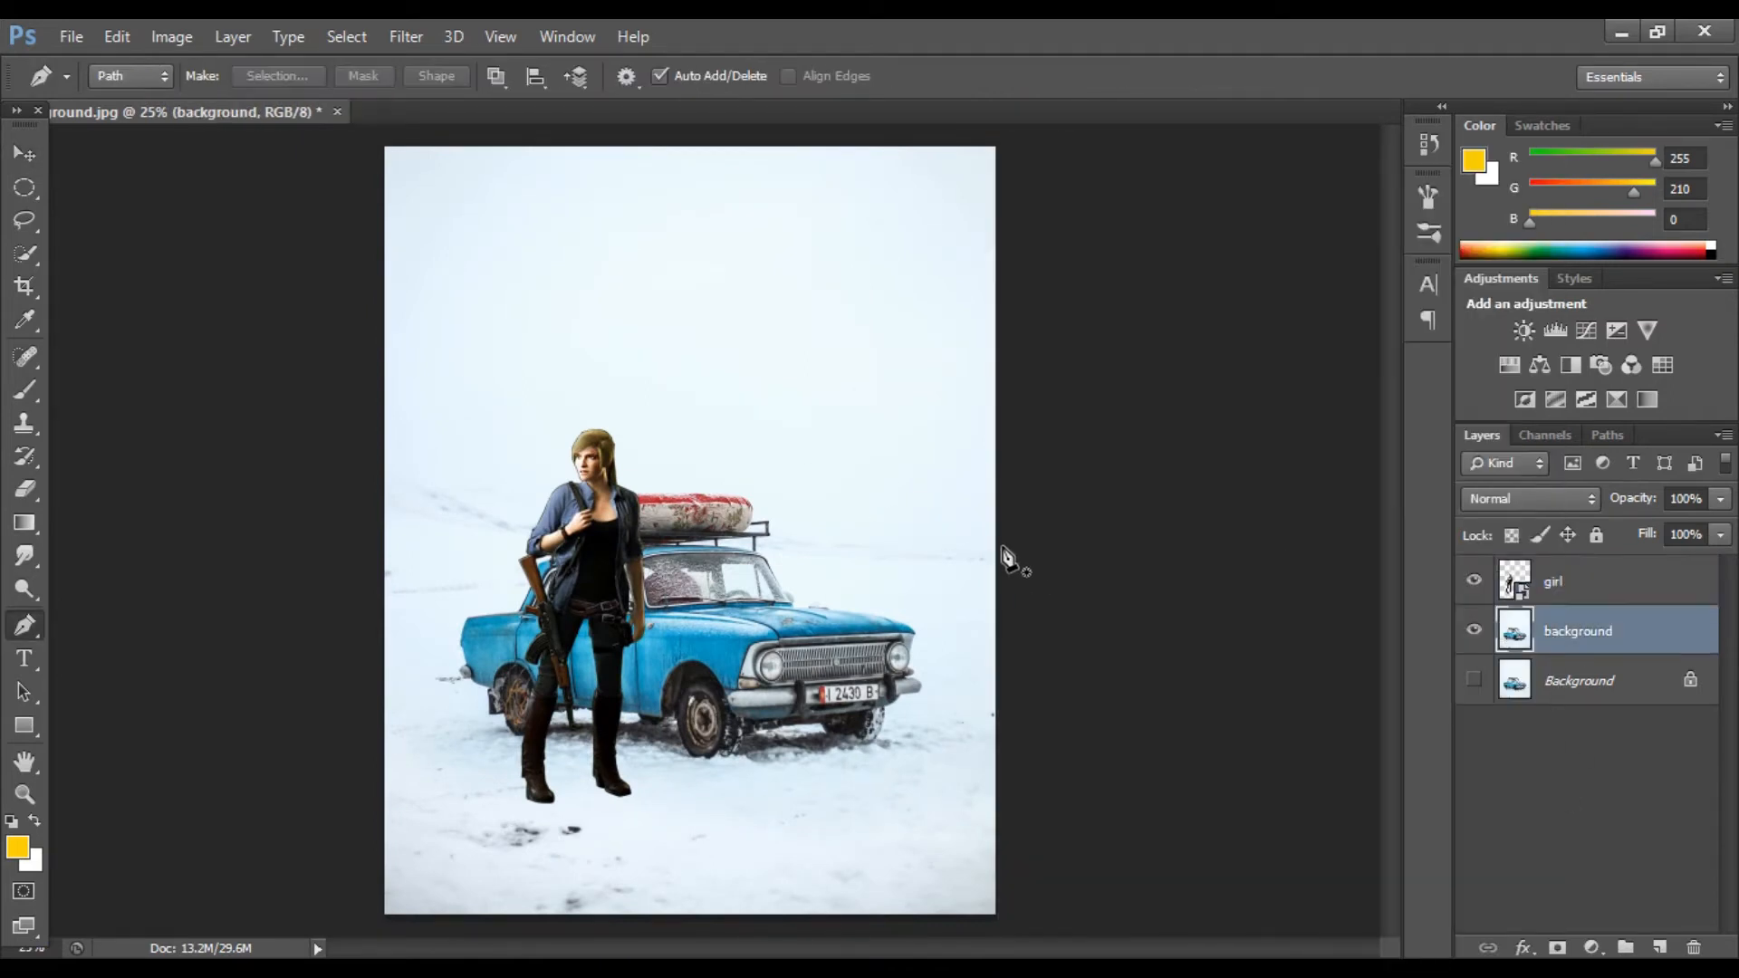
pyautogui.moveTo(512, 467); pyautogui.dragTo(433, 423)
pyautogui.moveTo(382, 423); pyautogui.dragTo(326, 335)
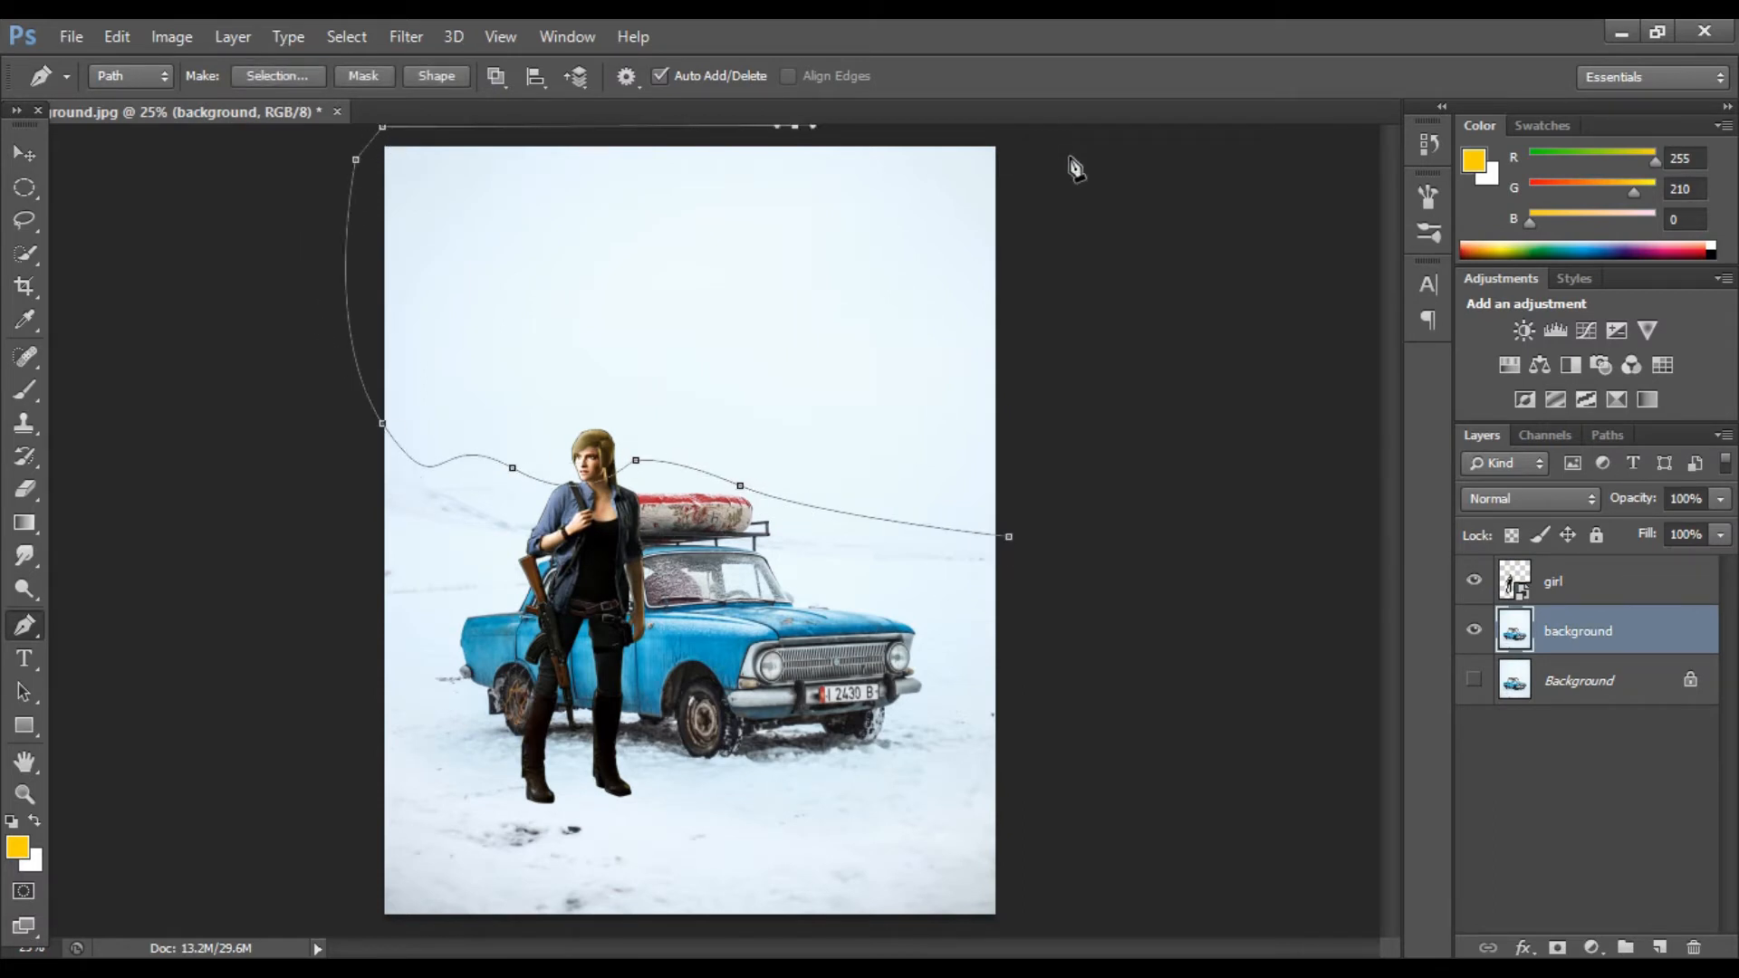
pyautogui.click(1011, 541)
pyautogui.hotkey('ctrl', 'Return')
pyautogui.hotkey('ctrl', 'j')
# Step: Try erasing the upper sky on the background layer, comparing with the sky copy, and undo each attempt
pyautogui.press('v')
pyautogui.hotkey('alt', '[')
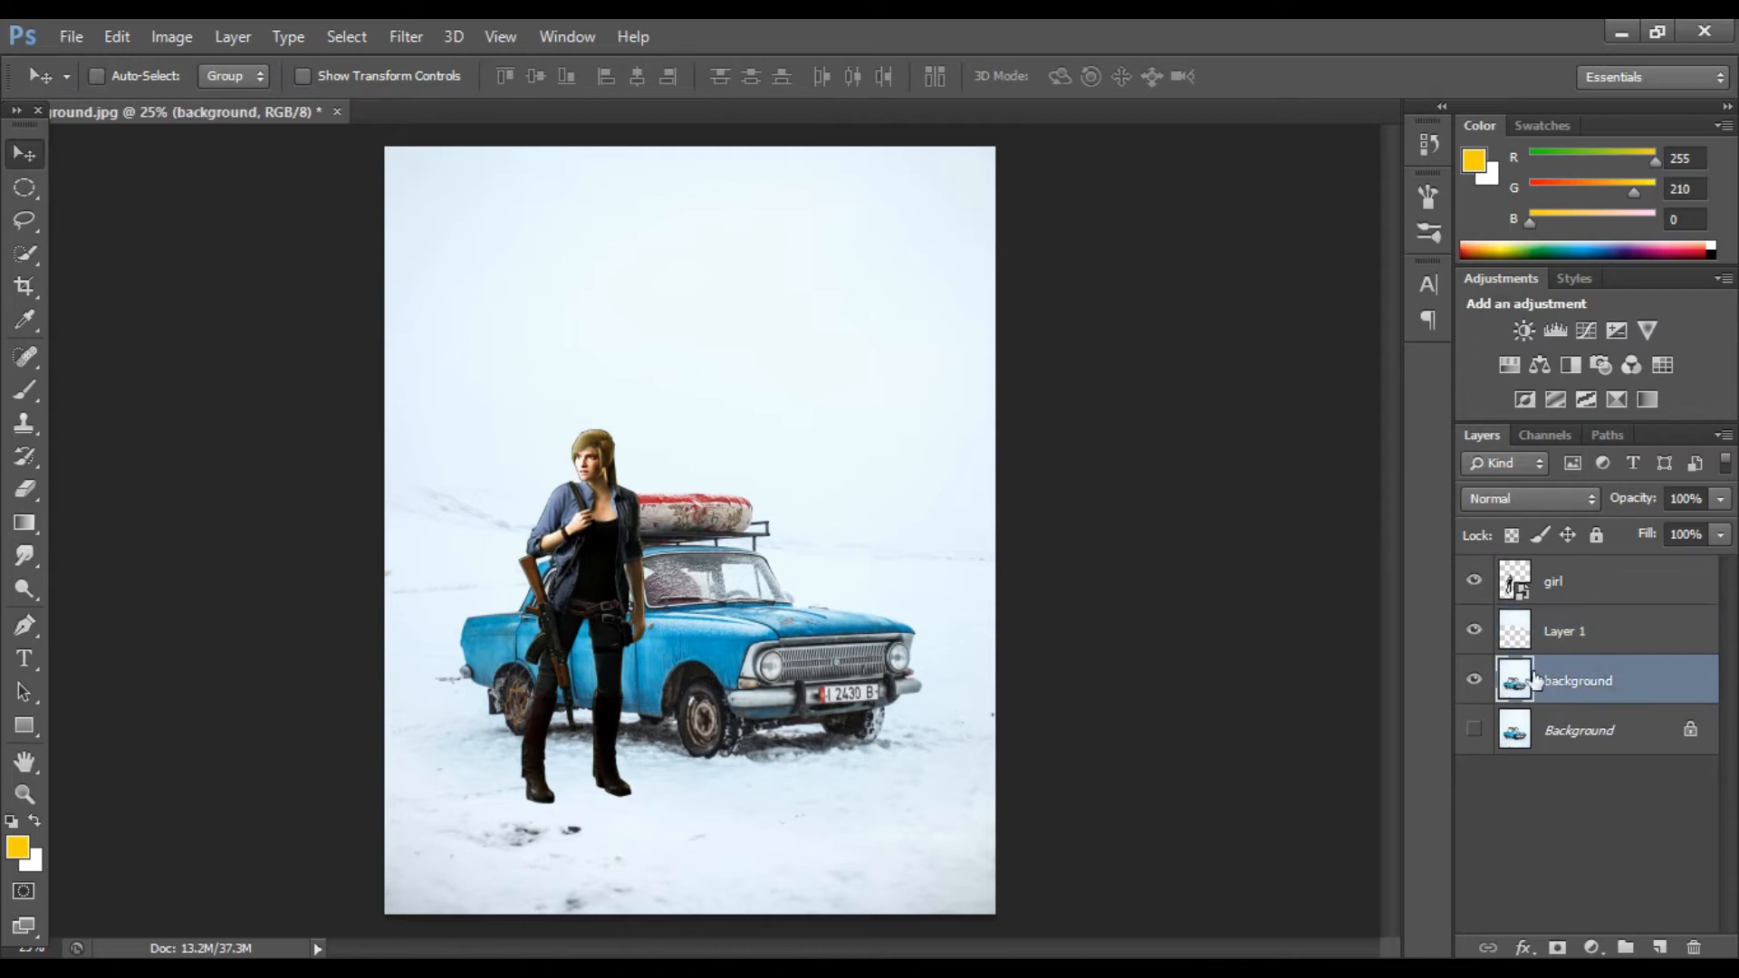
pyautogui.press('e')
pyautogui.moveTo(1058, 251)
pyautogui.mouseDown()
pyautogui.moveTo(948, 130)
pyautogui.moveTo(231, 232)
pyautogui.mouseUp()
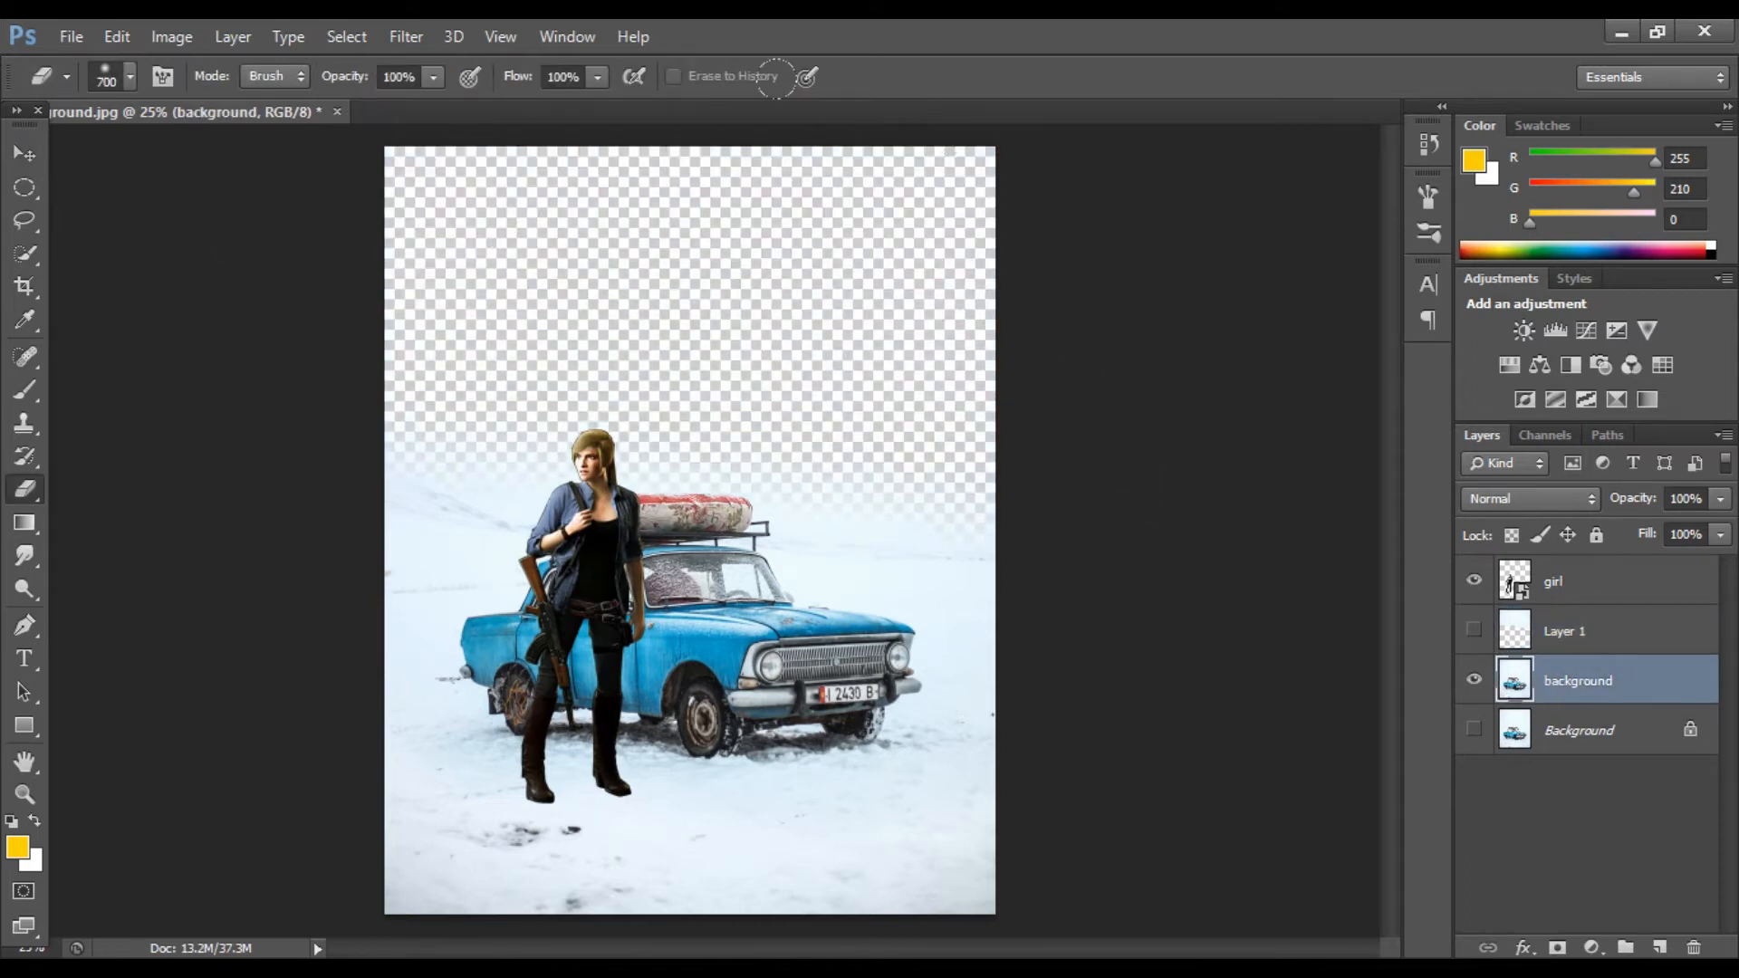
pyautogui.click(25, 154)
pyautogui.click(1475, 630)
pyautogui.click(1474, 630)
pyautogui.click(1474, 630)
pyautogui.hotkey('ctrl', 'z')
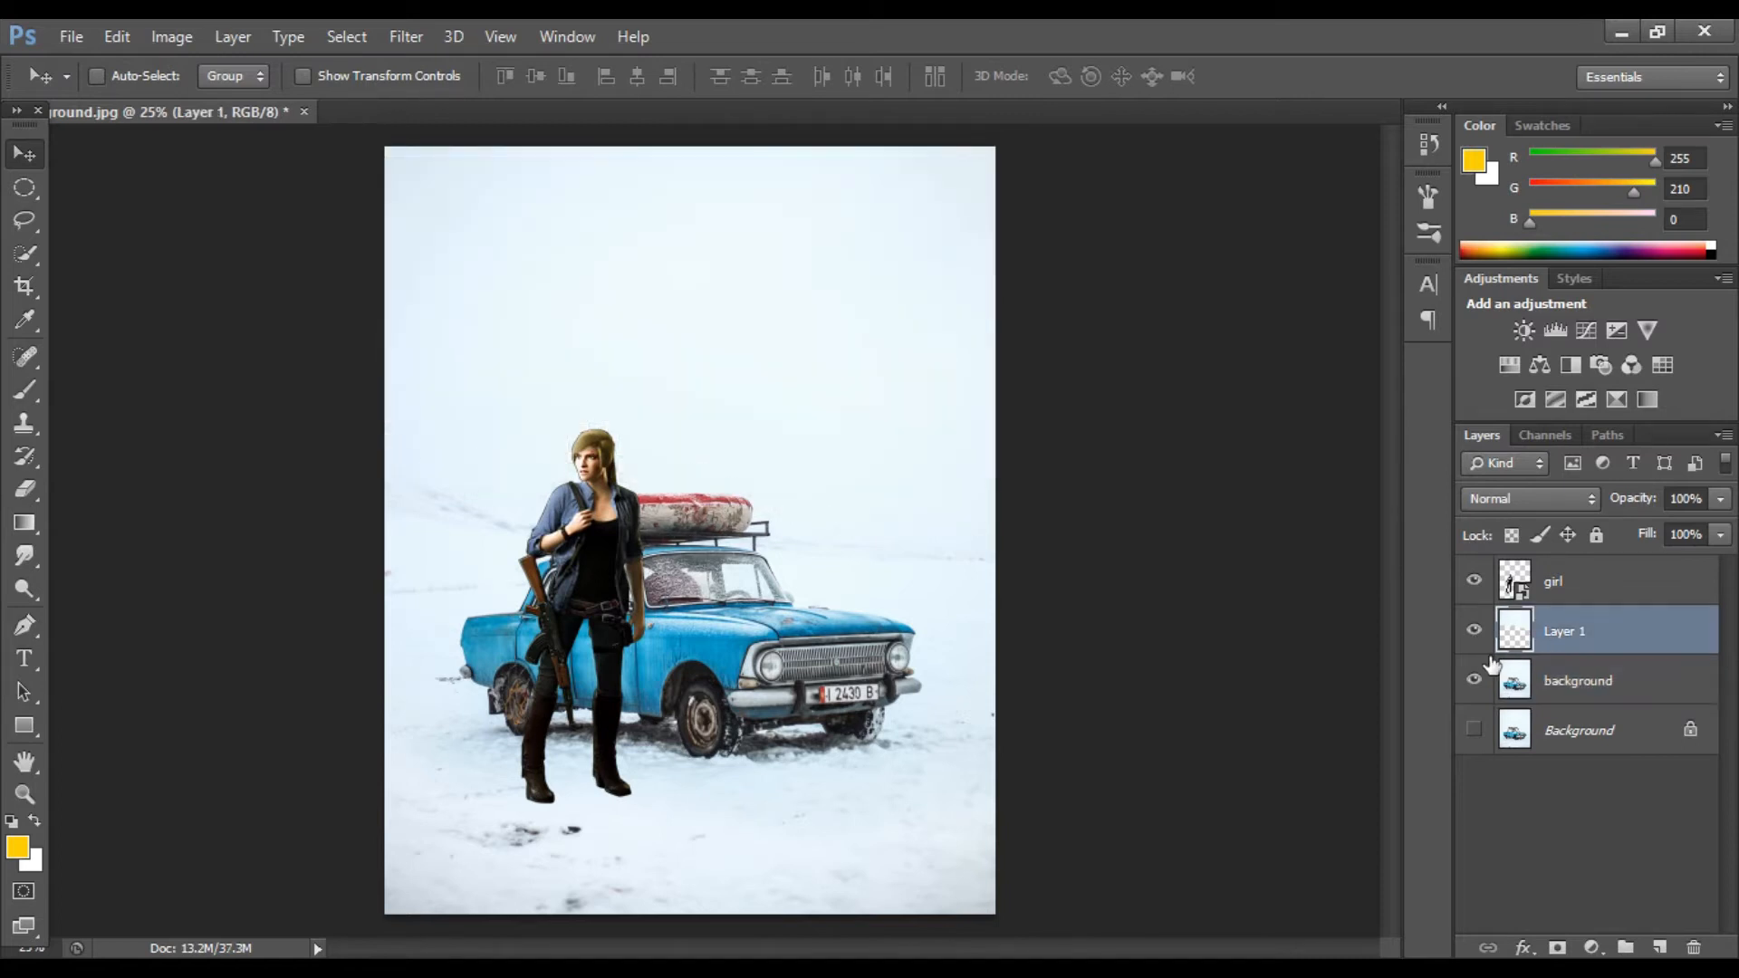
pyautogui.press('r')
pyautogui.press('e')
pyautogui.click(1578, 680)
pyautogui.moveTo(889, 147)
pyautogui.mouseDown()
pyautogui.moveTo(598, 114)
pyautogui.moveTo(1071, 298)
pyautogui.mouseUp()
pyautogui.click(1472, 634)
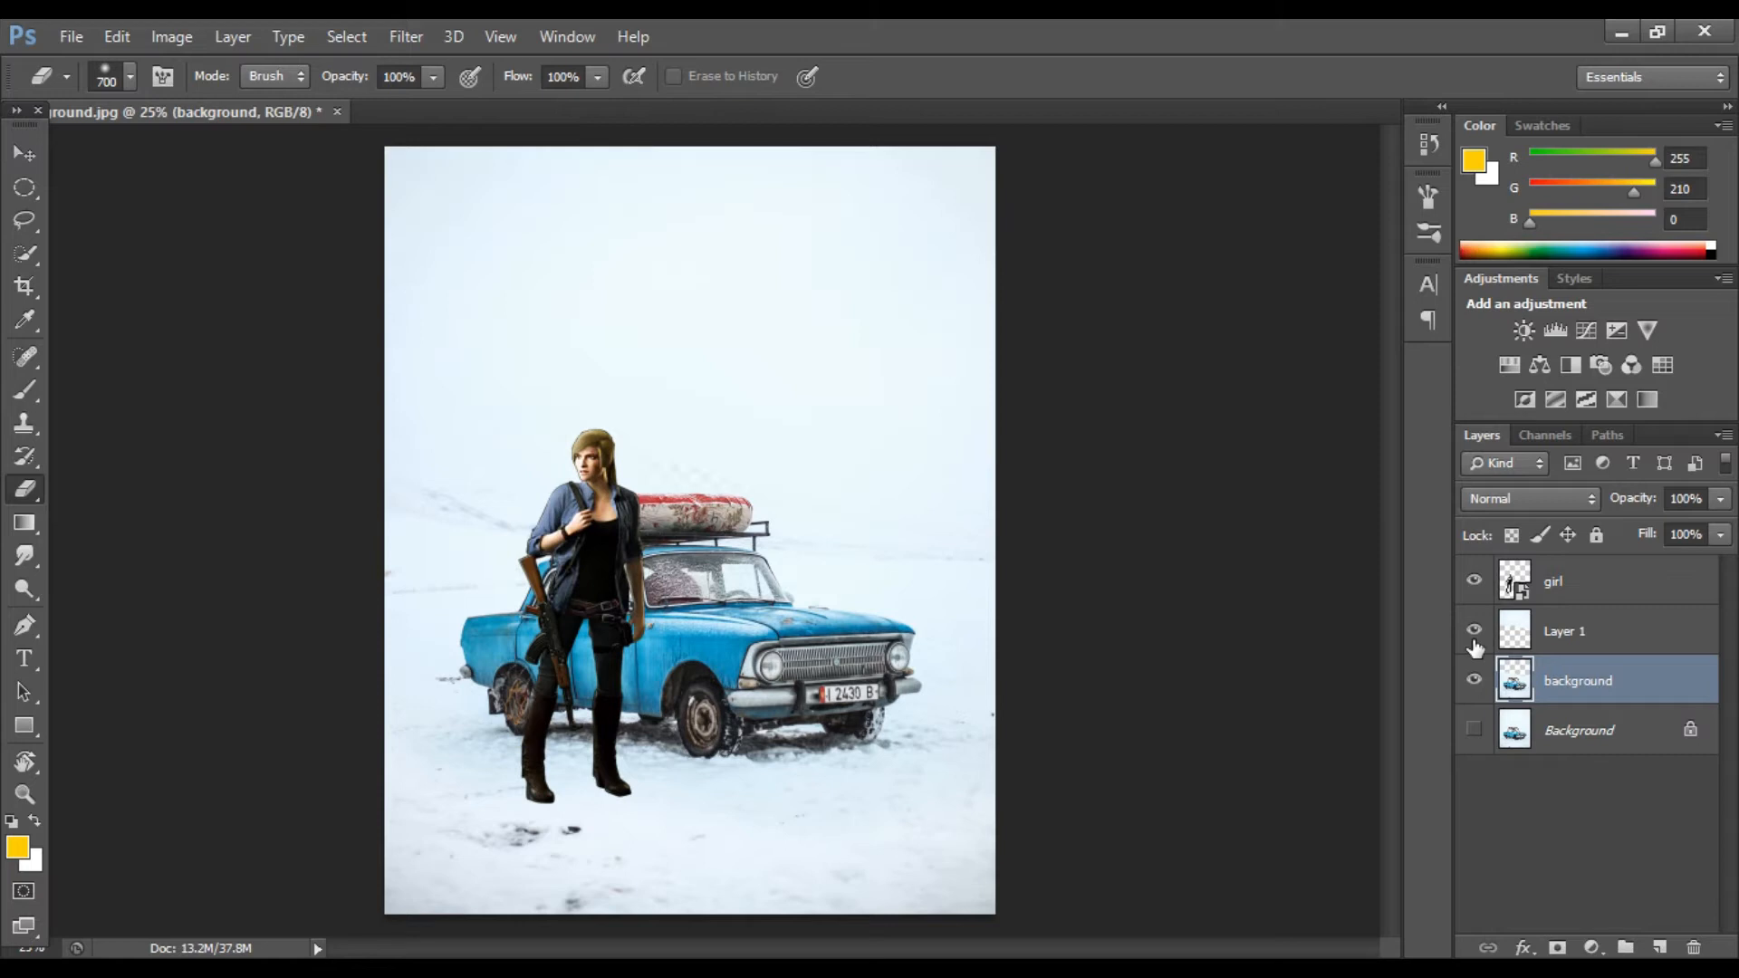
pyautogui.click(1474, 634)
pyautogui.hotkey('ctrl', 'z')
# Step: Erase the upper sky from the background layer with a large eraser
pyautogui.click(1577, 680)
pyautogui.moveTo(942, 181)
pyautogui.mouseDown()
pyautogui.moveTo(489, 159)
pyautogui.moveTo(426, 272)
pyautogui.moveTo(137, 178)
pyautogui.mouseUp()
pyautogui.click(1473, 630)
pyautogui.click(1474, 630)
pyautogui.click(1474, 630)
# Step: Open the airdrop.png image
pyautogui.click(70, 37)
pyautogui.click(107, 87)
pyautogui.click(822, 304)
pyautogui.click(1300, 759)
# Step: Select the crate with the Magic Wand by picking the white backdrop, invert, and copy it to a new layer
pyautogui.click(36, 154)
pyautogui.click(27, 256)
pyautogui.click(523, 272)
pyautogui.hotkey('ctrl', 'shift', 'i')
pyautogui.press('v')
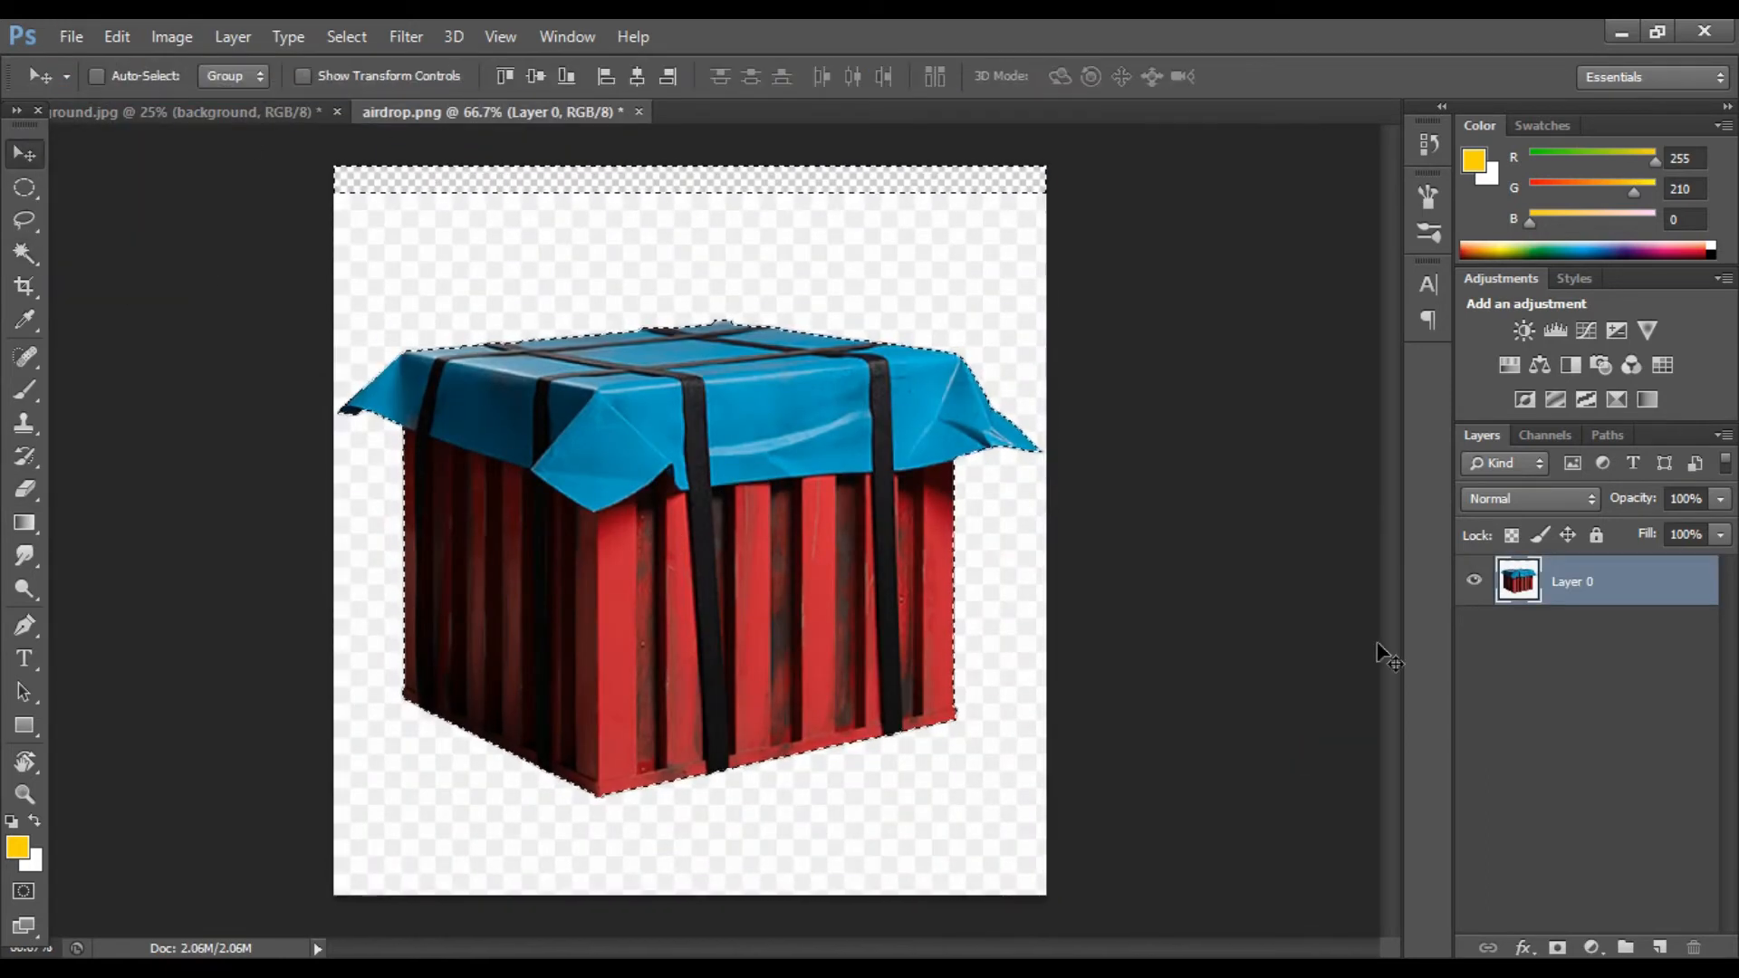
pyautogui.hotkey('ctrl', 'j')
# Step: Hide the original layer and set the crate copy's brightness to 17 with Brightness/Contrast
pyautogui.click(1473, 630)
pyautogui.moveTo(765, 553); pyautogui.dragTo(796, 536)
pyautogui.click(172, 36)
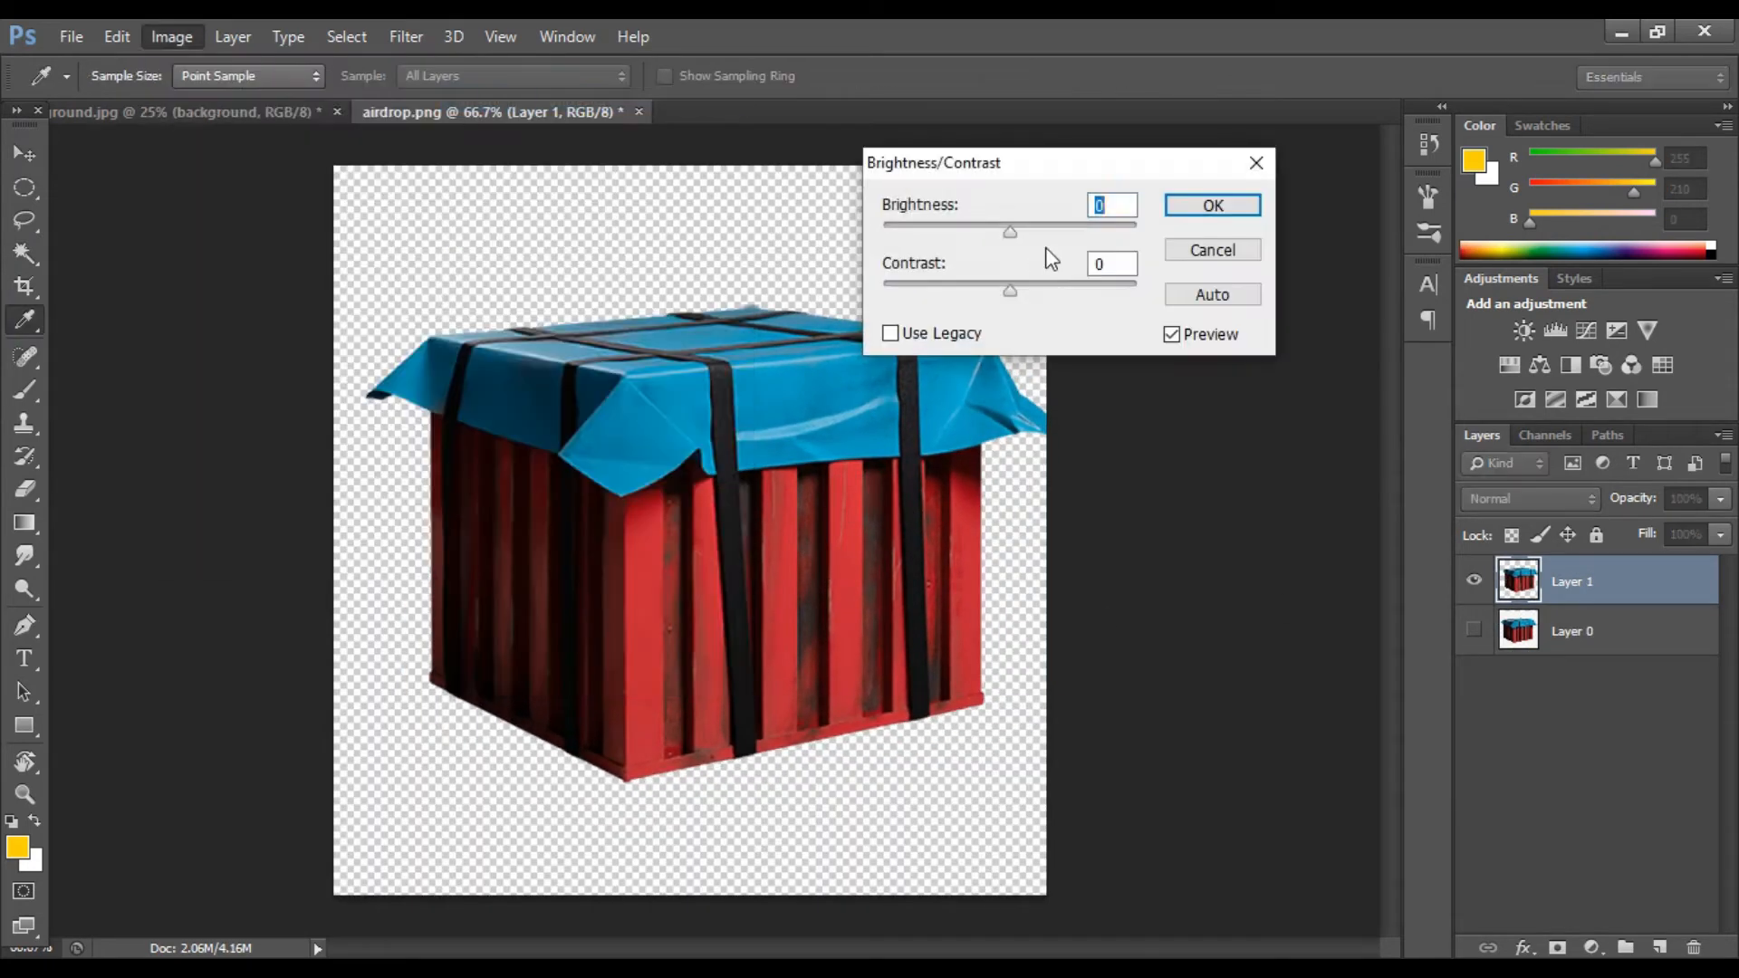
pyautogui.write('17')
pyautogui.press('Tab')
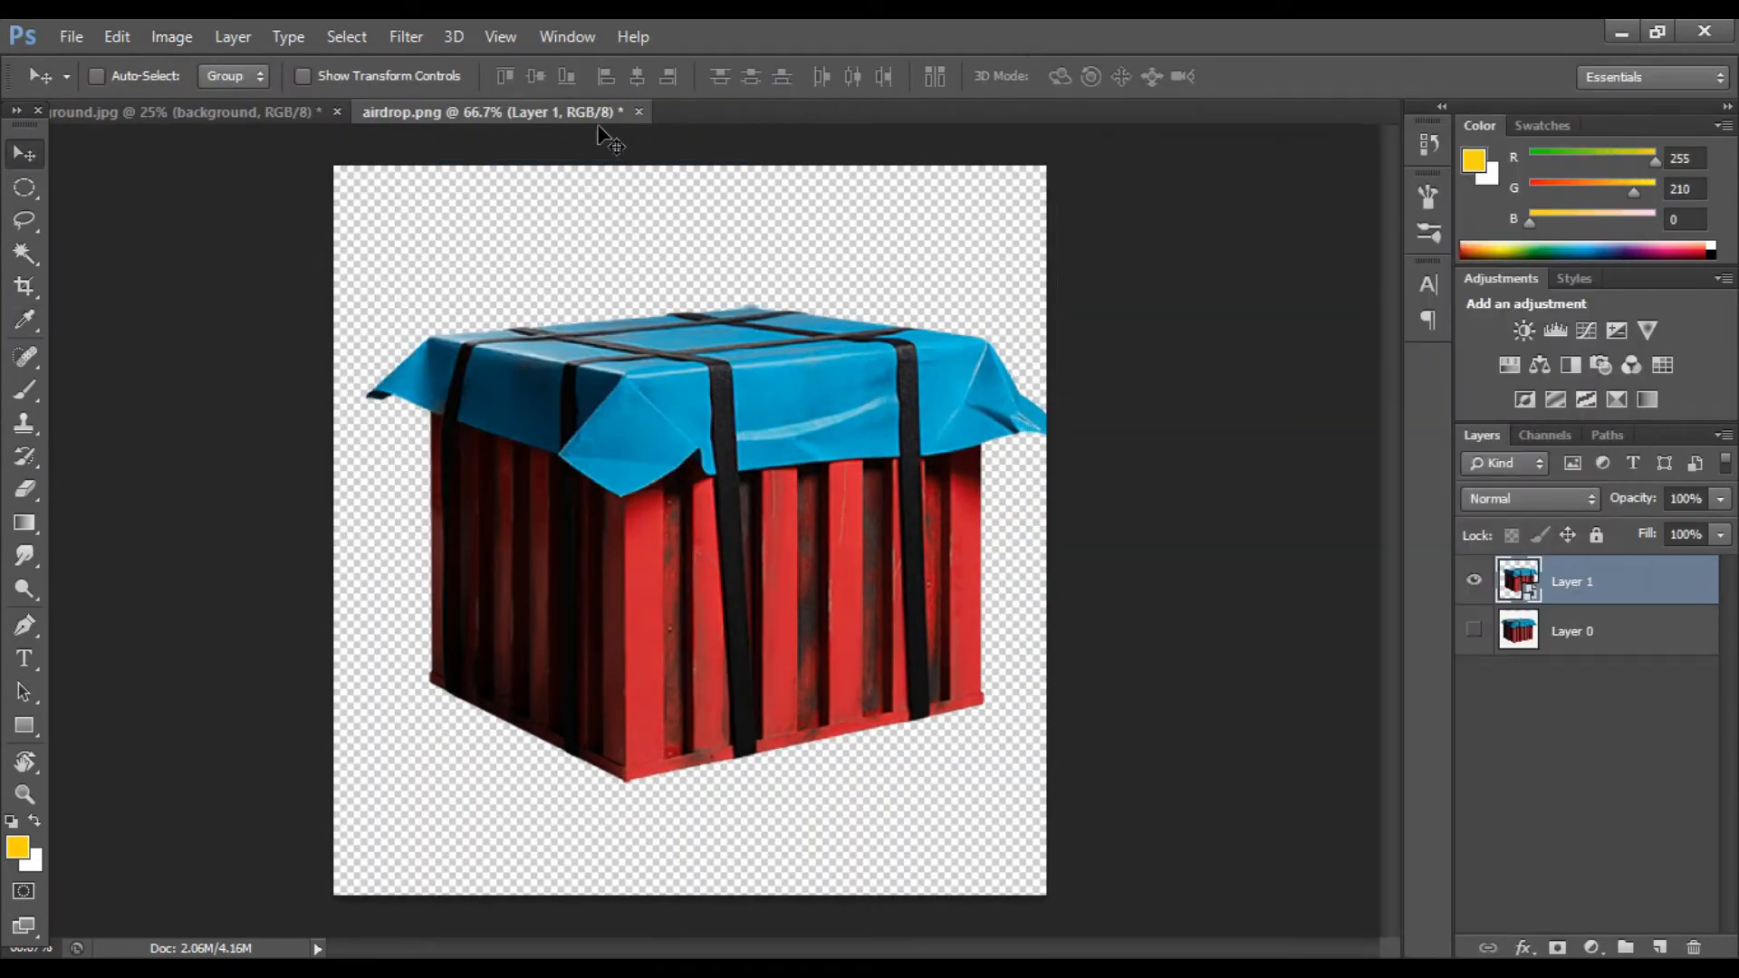
# Step: Float the airdrop window and drag the crate into the car scene document
pyautogui.moveTo(587, 112); pyautogui.dragTo(313, 480)
pyautogui.moveTo(584, 634); pyautogui.dragTo(624, 407)
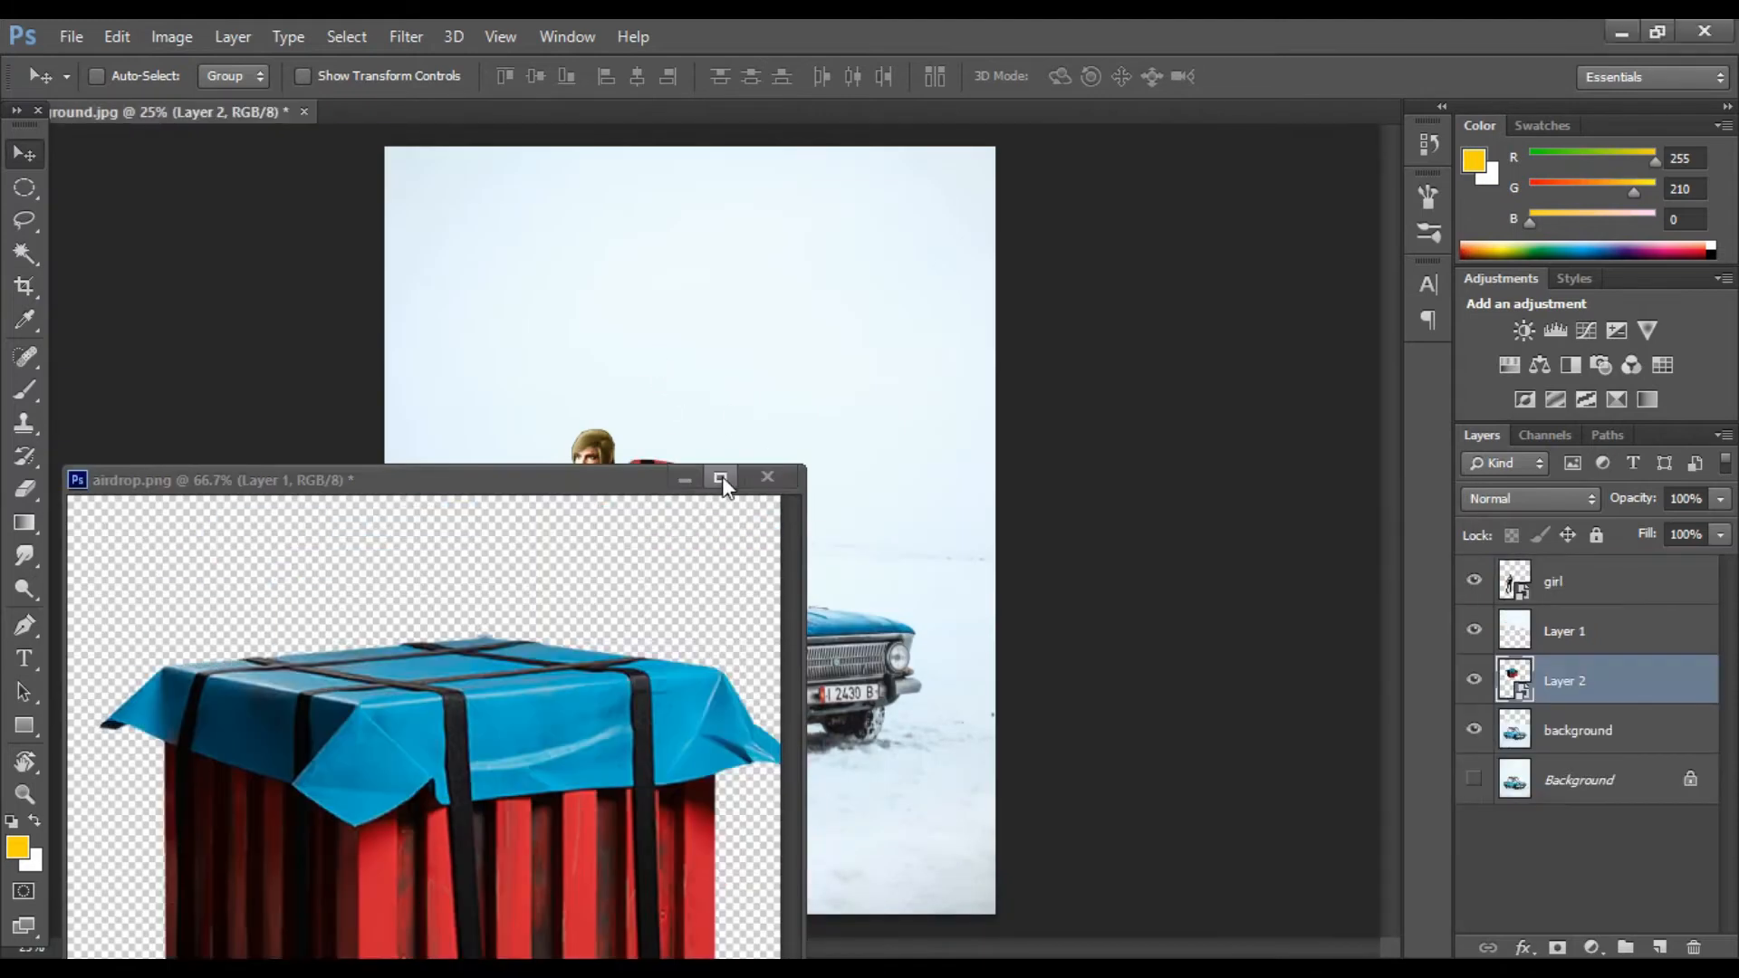
pyautogui.click(688, 477)
pyautogui.moveTo(685, 475); pyautogui.dragTo(737, 483)
pyautogui.moveTo(1612, 696); pyautogui.dragTo(1612, 601)
pyautogui.moveTo(752, 440); pyautogui.dragTo(883, 543)
# Step: Move the background layer above the crate and sky layers
pyautogui.click(1521, 729)
pyautogui.moveTo(1521, 730); pyautogui.dragTo(1531, 624)
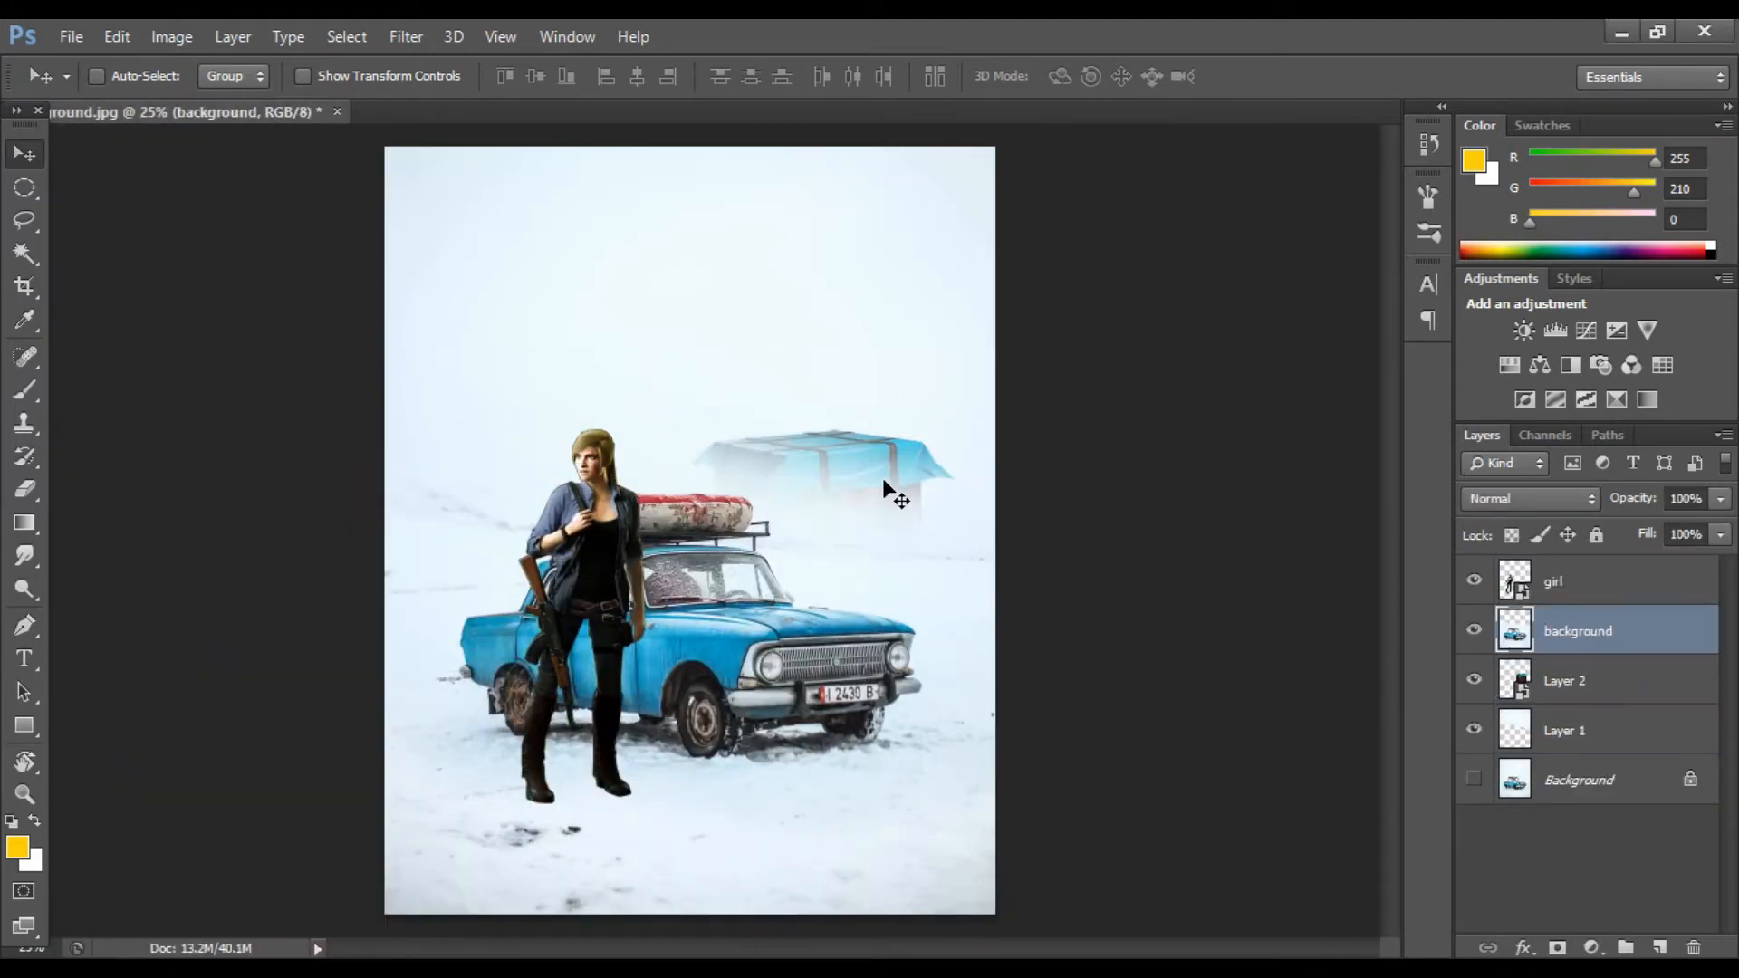
pyautogui.moveTo(882, 476); pyautogui.dragTo(929, 489)
pyautogui.hotkey('ctrl', 'z')
# Step: Scale the crate down and place it on the horizon behind the car
pyautogui.click(1565, 681)
pyautogui.hotkey('ctrl', 't')
pyautogui.moveTo(960, 605); pyautogui.dragTo(861, 543)
pyautogui.press('Return')
pyautogui.moveTo(807, 471); pyautogui.dragTo(897, 512)
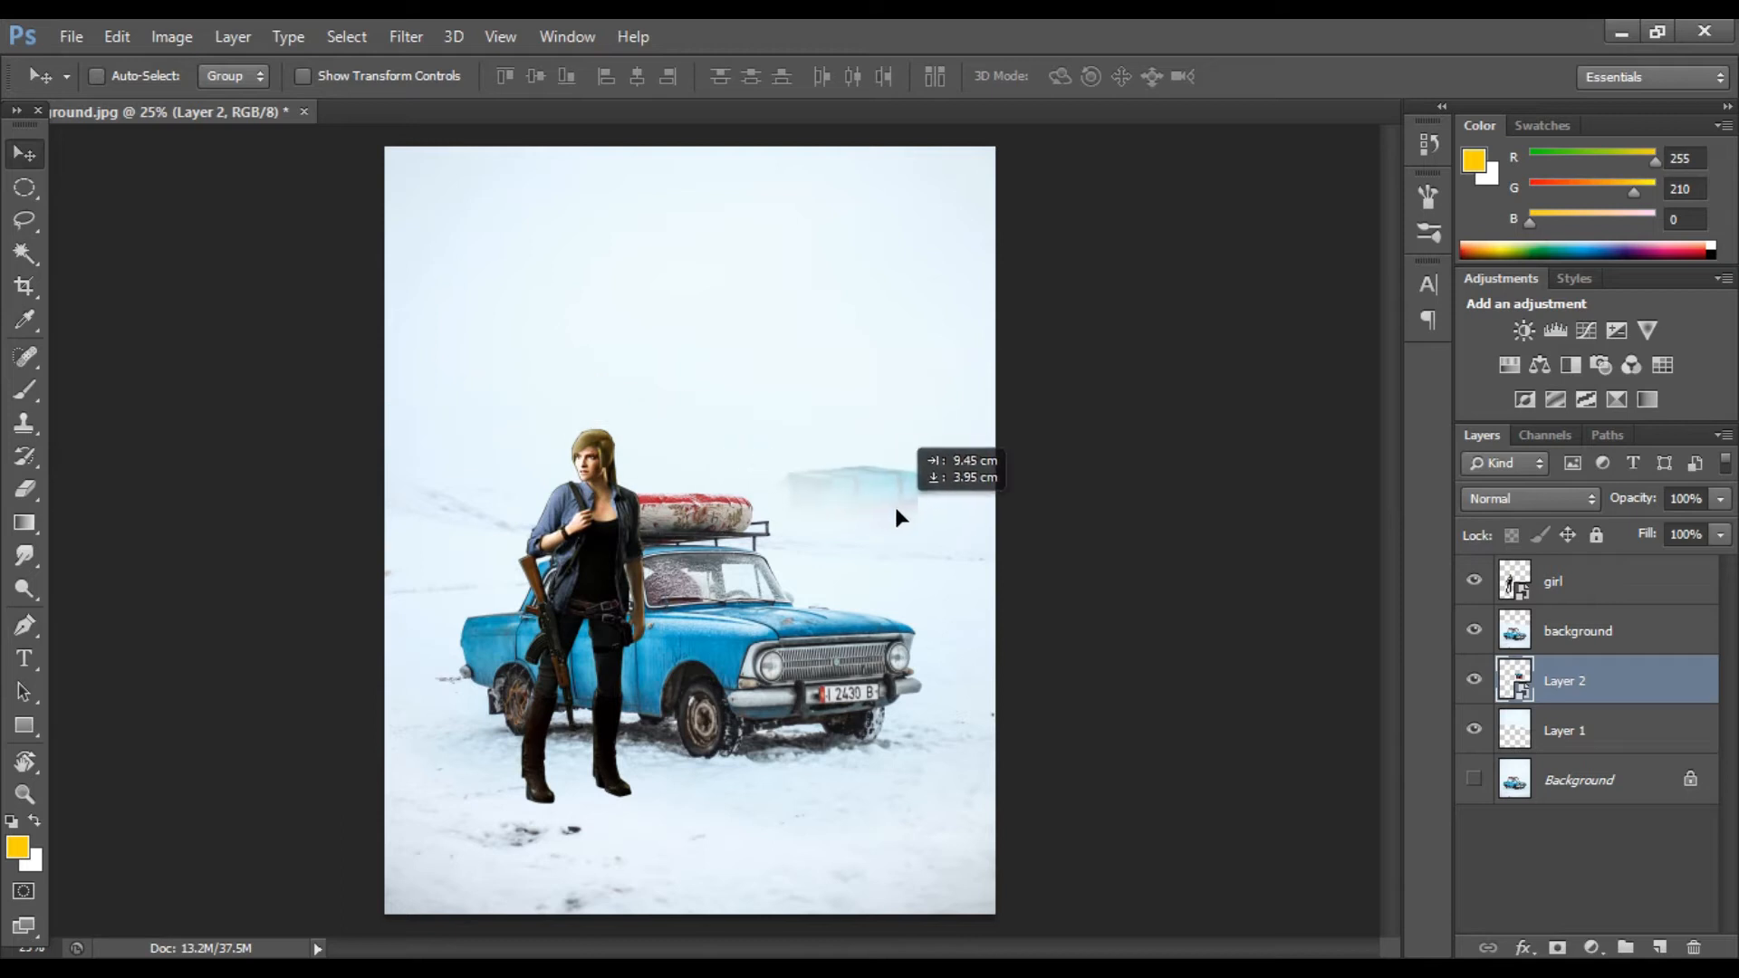
# Step: Rasterize the crate layer and lower it slightly onto the snow
pyautogui.rightClick(1592, 678)
pyautogui.click(1116, 404)
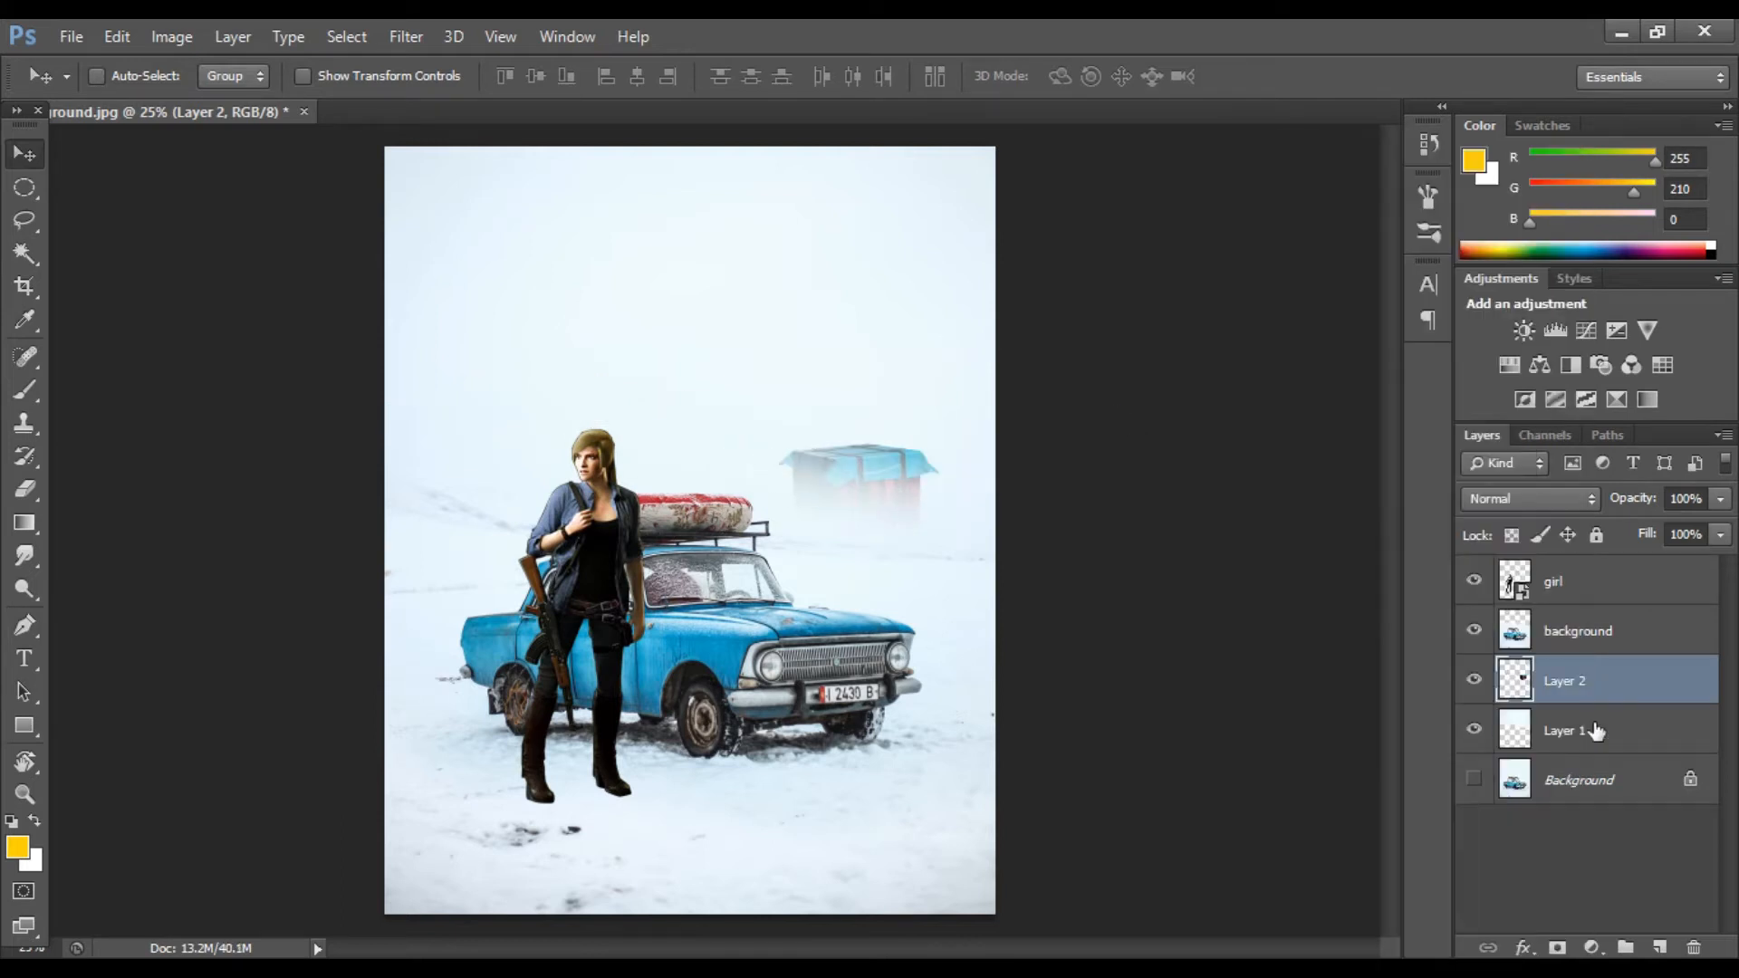
pyautogui.moveTo(880, 424); pyautogui.dragTo(886, 483)
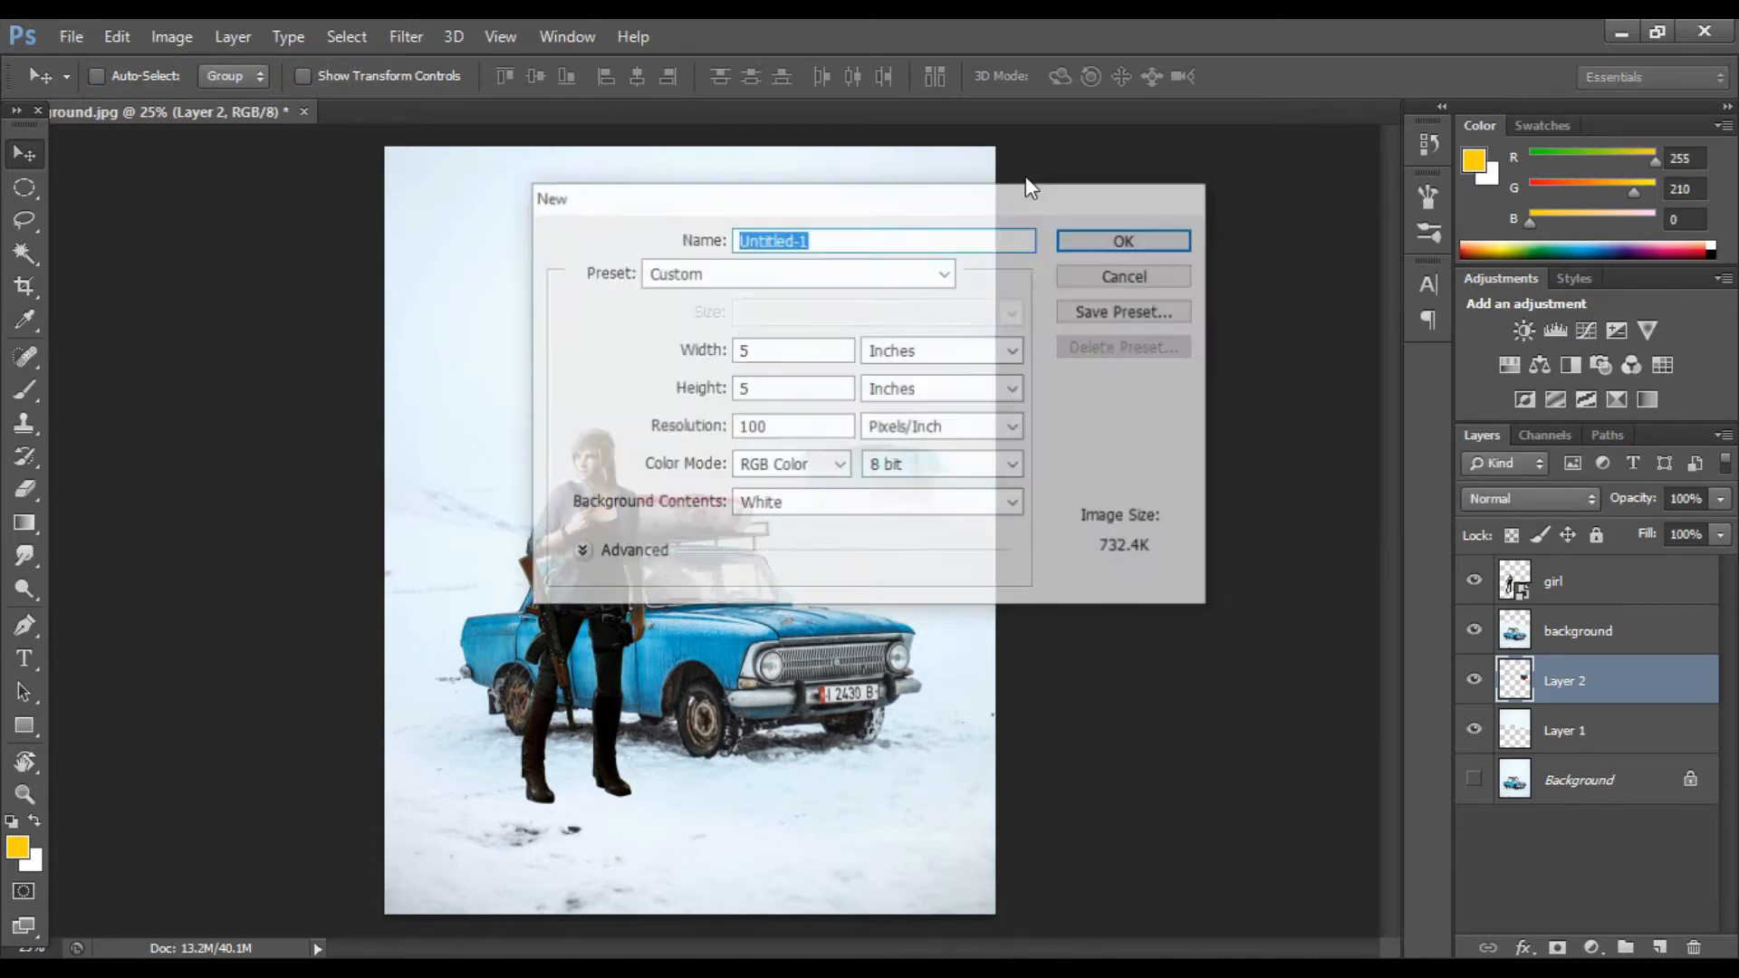
# Step: Open the smoke.jpg image
pyautogui.click(69, 38)
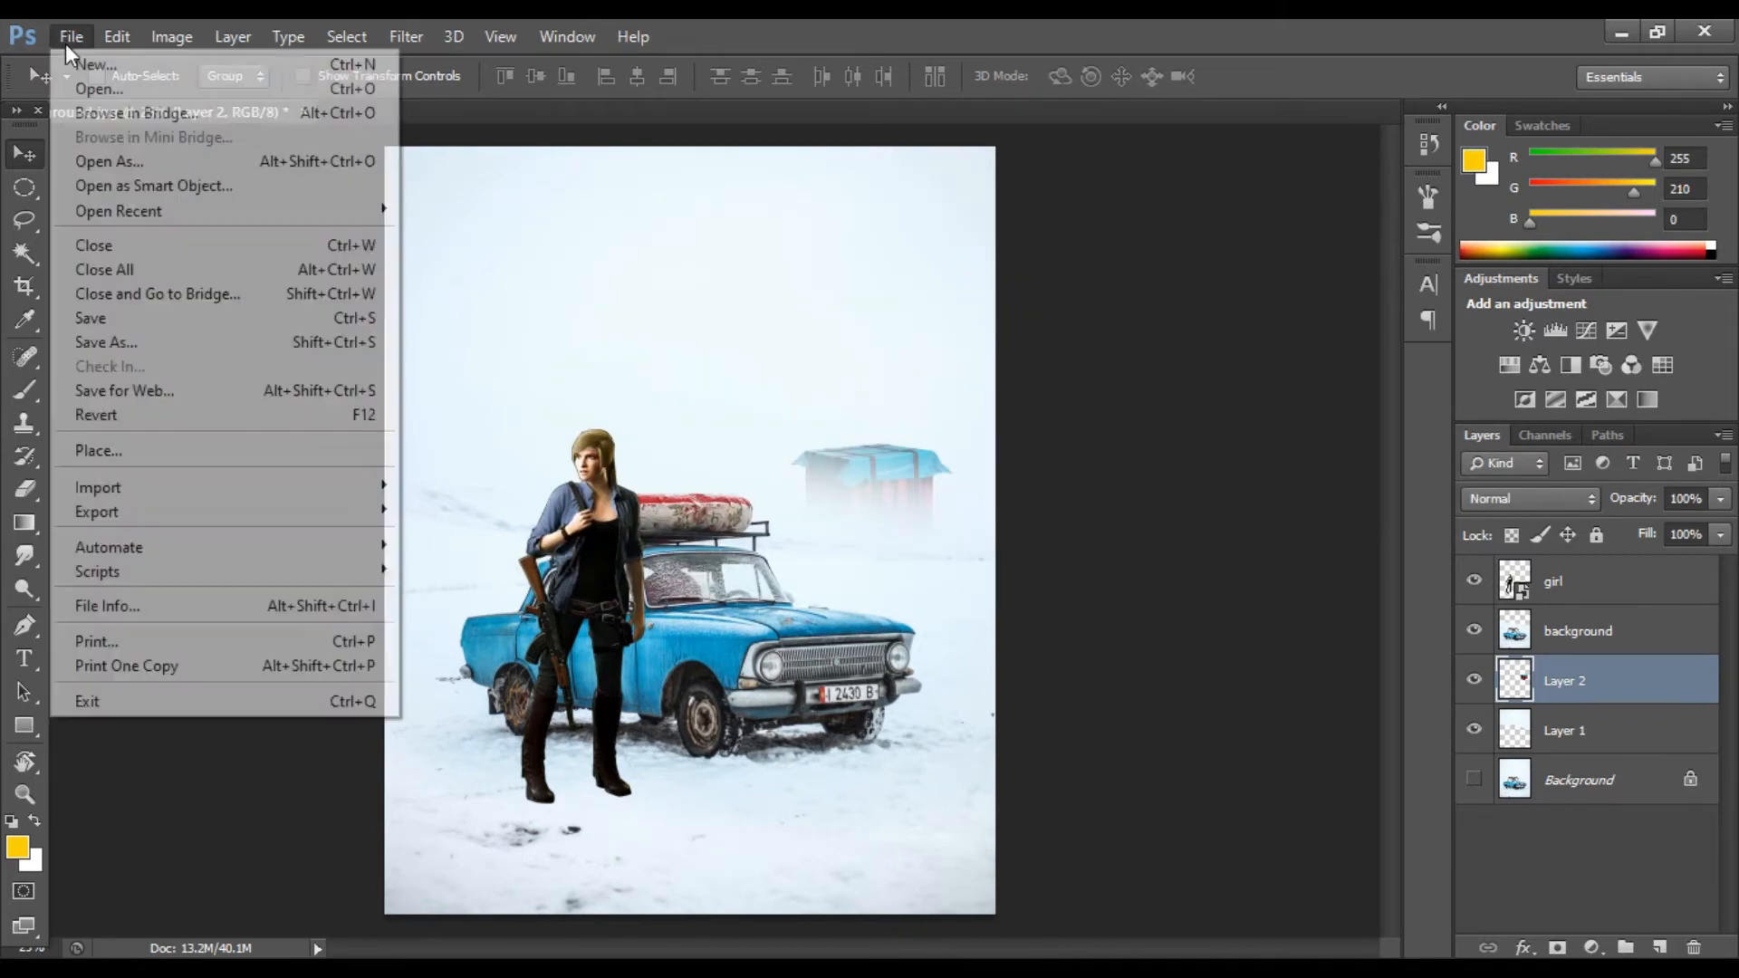
pyautogui.click(100, 74)
pyautogui.click(1204, 429)
pyautogui.click(1286, 756)
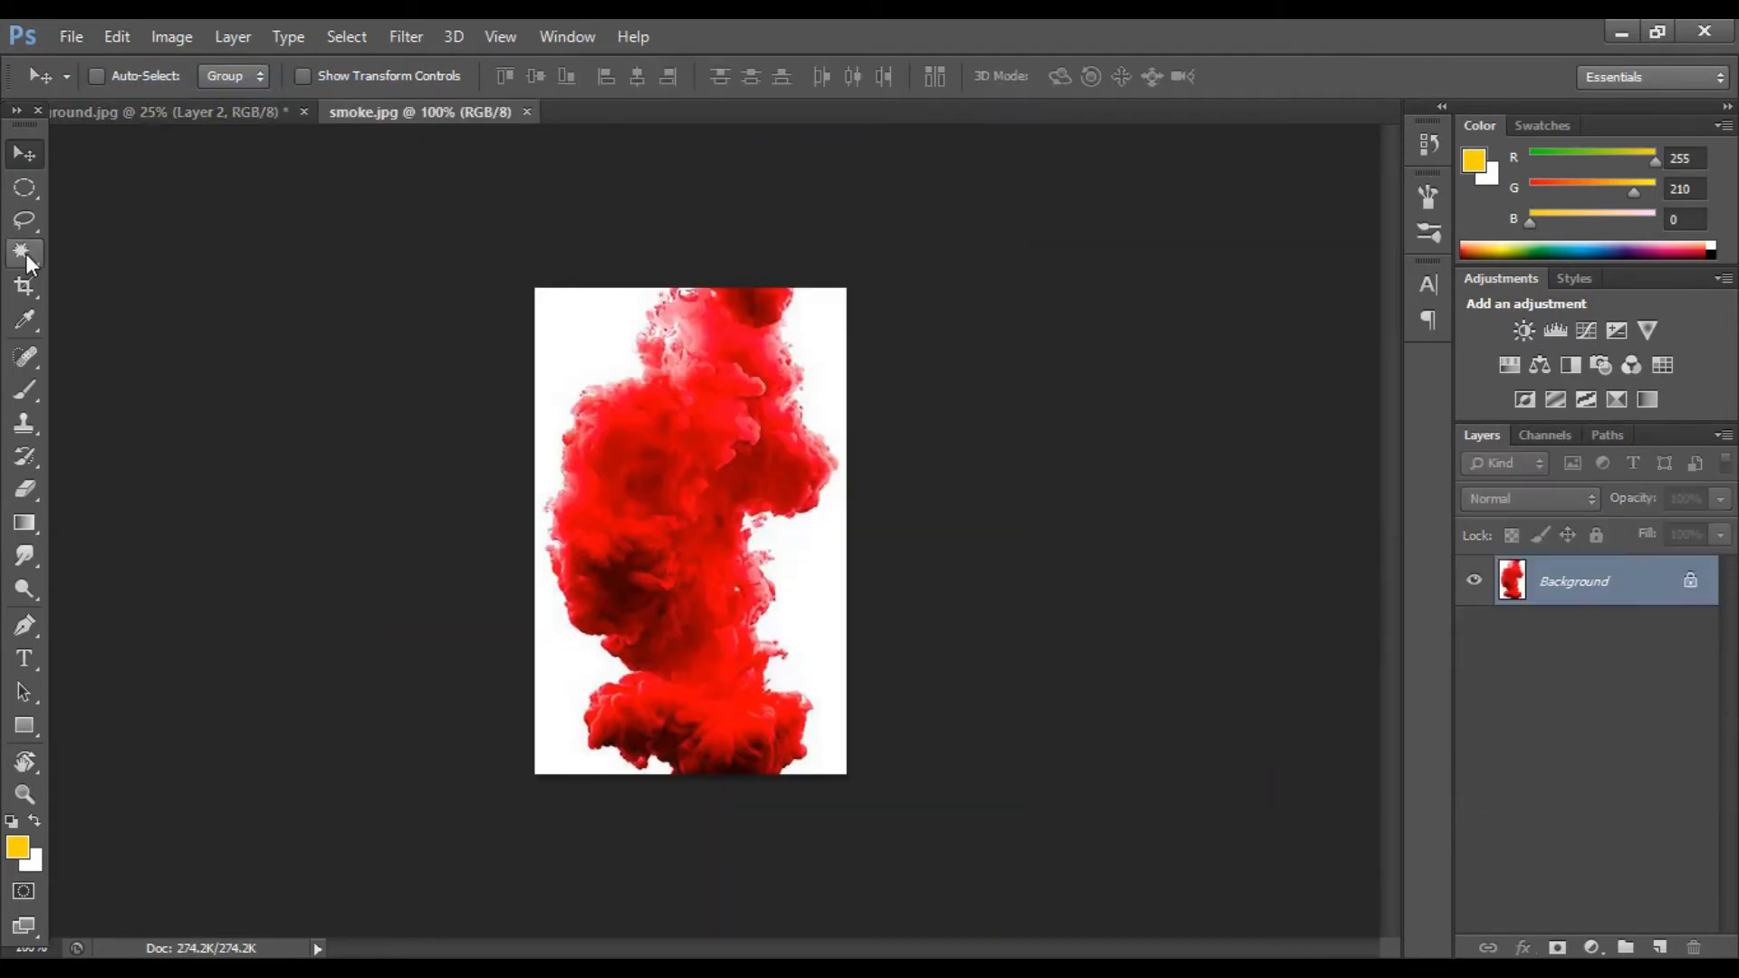
# Step: Isolate the red smoke from its white background onto a new layer and hide the original background layer
pyautogui.click(25, 252)
pyautogui.click(815, 337)
pyautogui.hotkey('ctrl', 'shift', 'i')
pyautogui.hotkey('ctrl', 'j')
pyautogui.click(1476, 629)
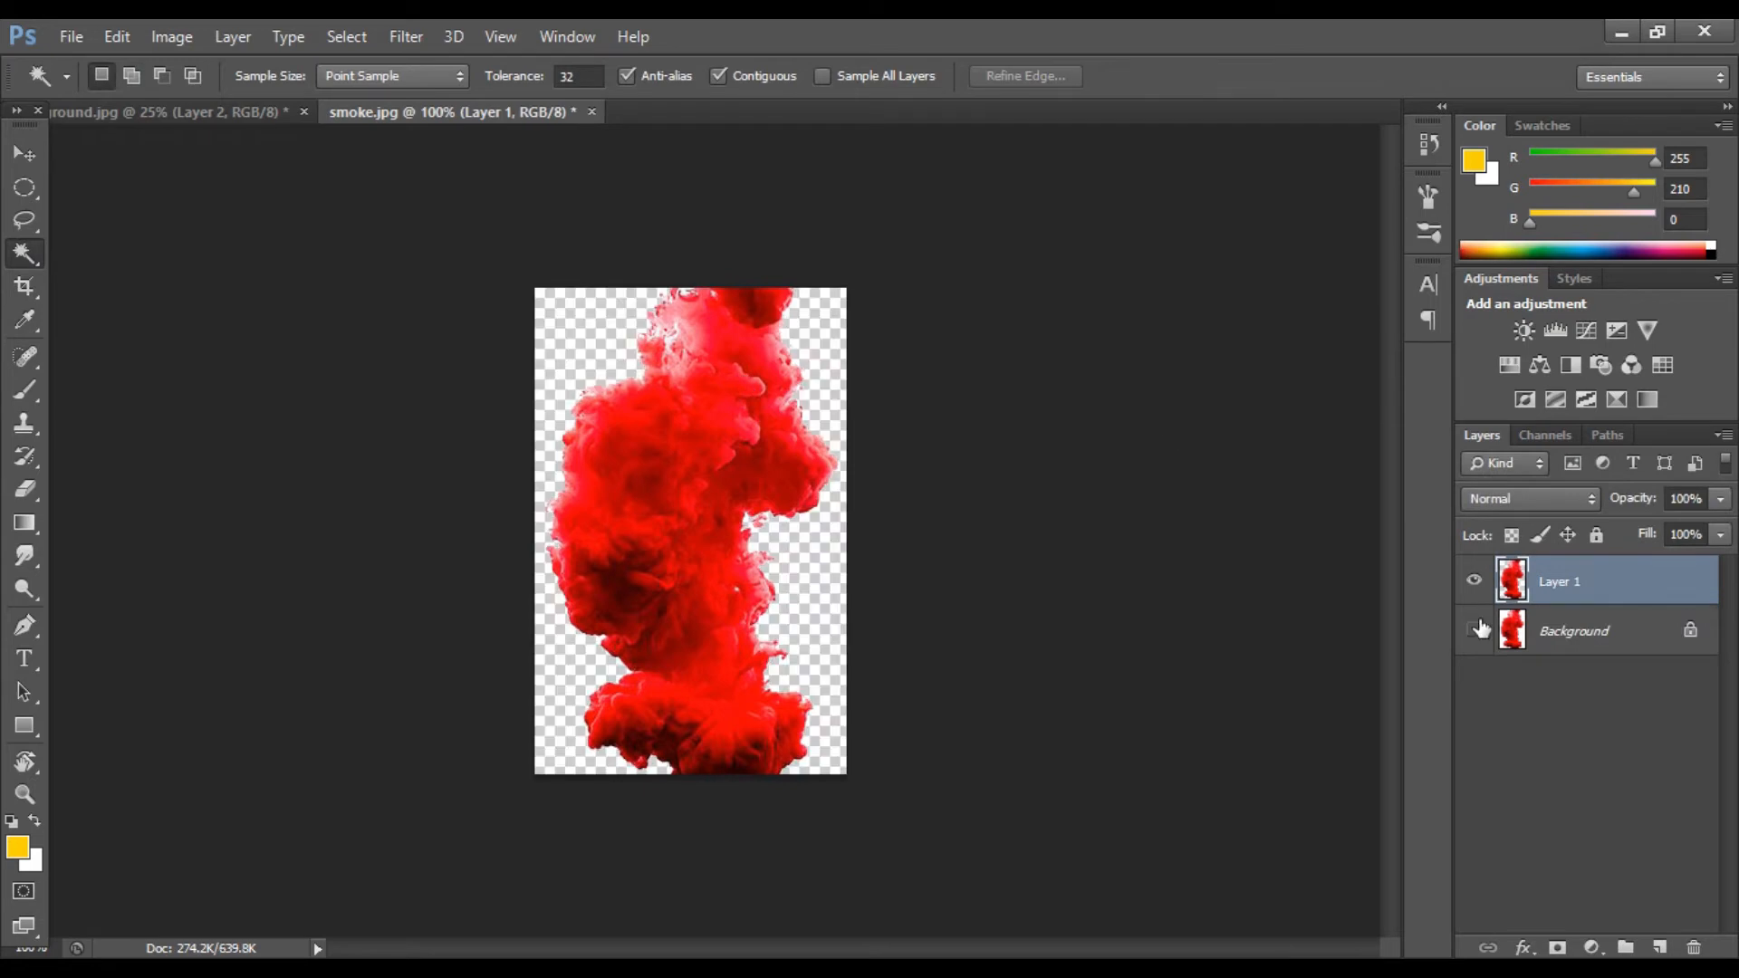
# Step: Bring the isolated smoke layer into the snowy scene composite
pyautogui.rightClick(24, 253)
pyautogui.click(108, 251)
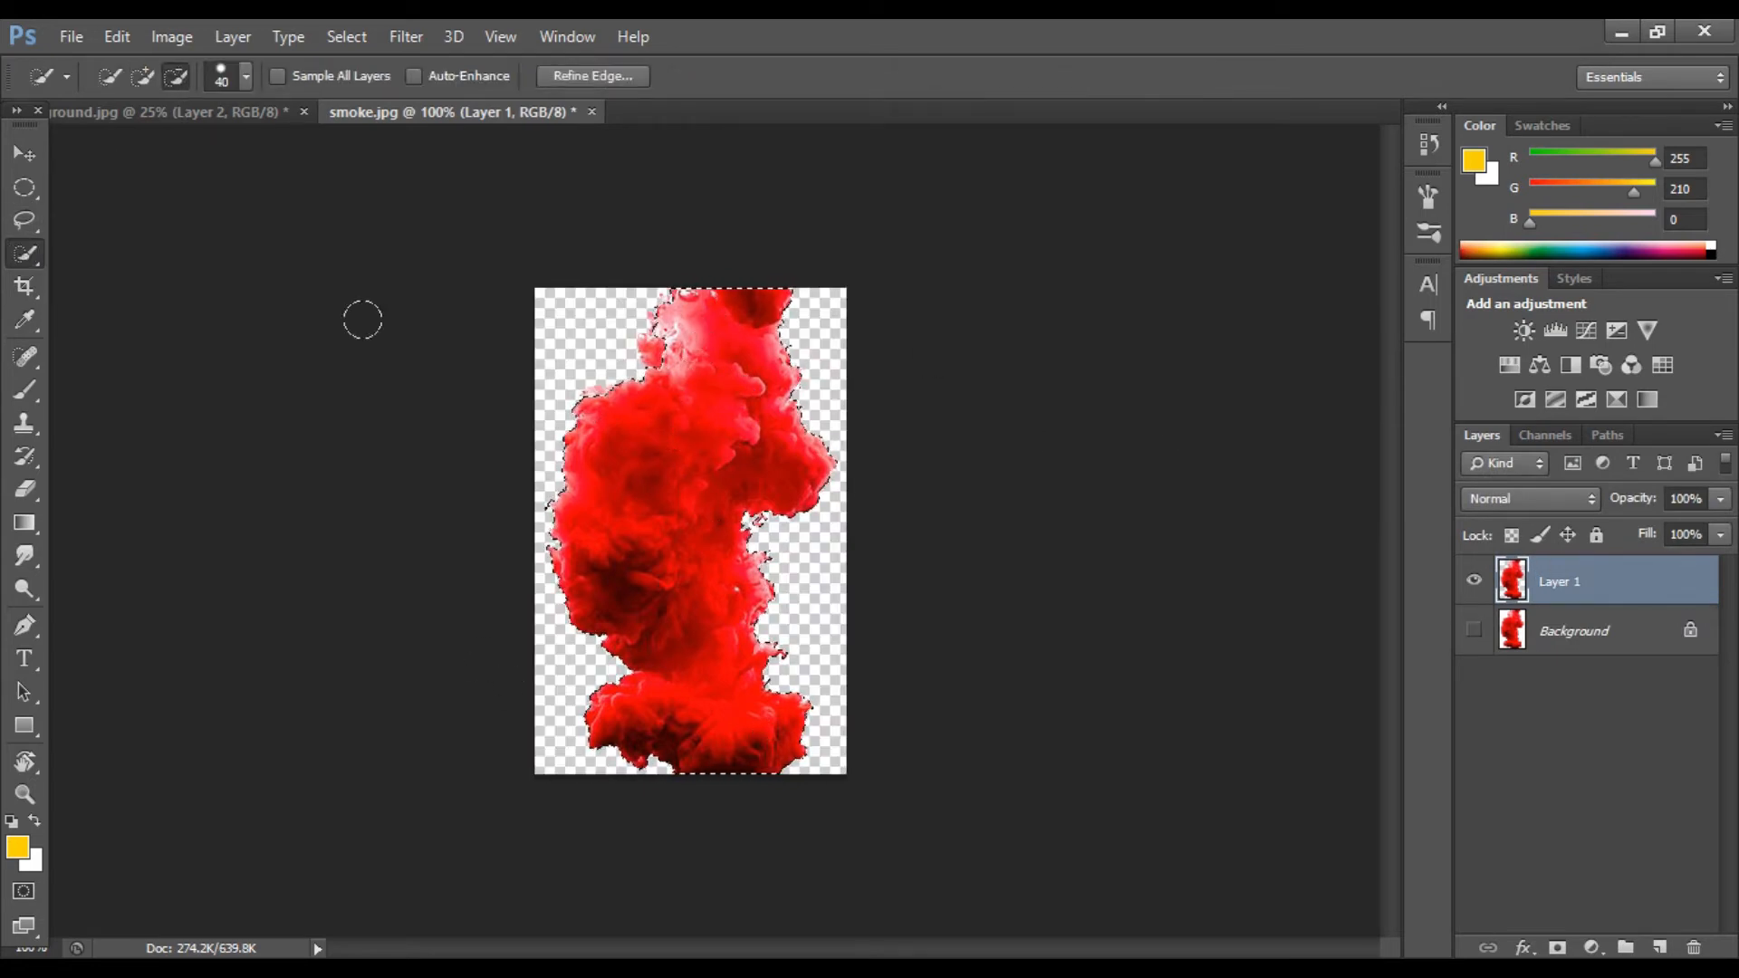
pyautogui.hotkey('ctrl', 'd')
pyautogui.rightClick(1617, 587)
pyautogui.press('Escape')
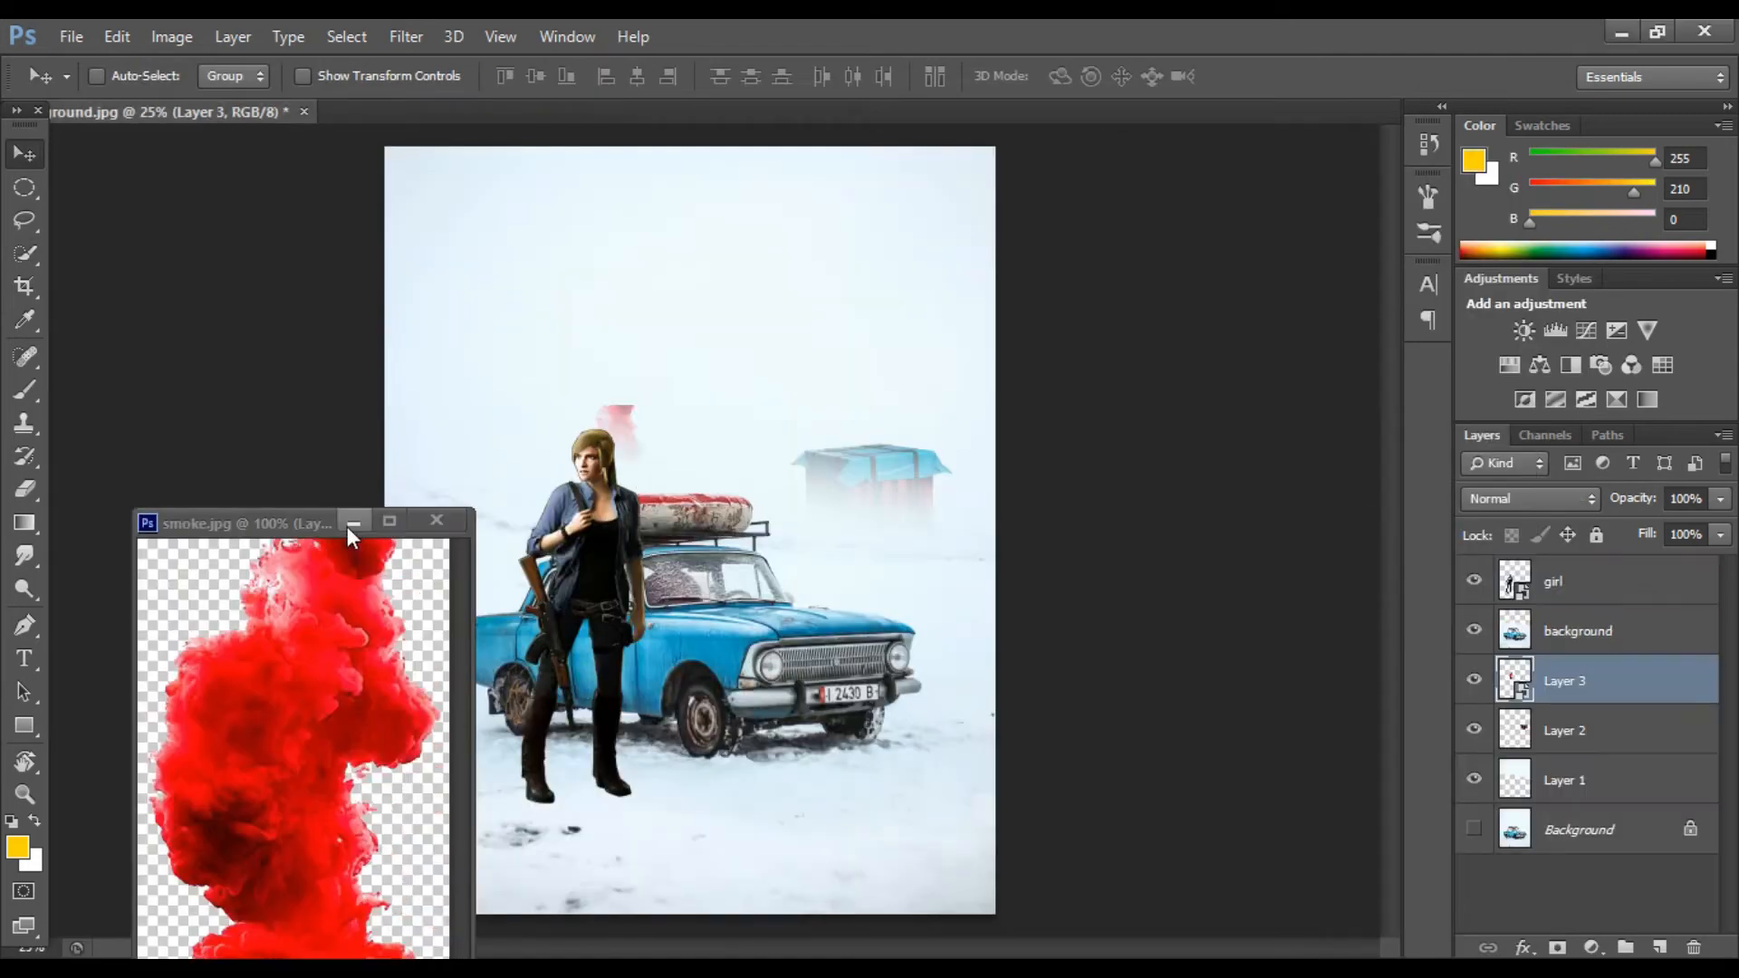
pyautogui.click(350, 525)
pyautogui.moveTo(618, 418); pyautogui.dragTo(831, 230)
# Step: Scale the smoke and place it rising from the crate on the horizon, then rasterize its layer
pyautogui.hotkey('ctrl', 't')
pyautogui.moveTo(831, 346); pyautogui.dragTo(814, 349)
pyautogui.moveTo(920, 347); pyautogui.dragTo(941, 348)
pyautogui.moveTo(815, 228); pyautogui.dragTo(828, 146)
pyautogui.doubleClick(892, 285)
pyautogui.moveTo(862, 304); pyautogui.dragTo(875, 302)
pyautogui.rightClick(1612, 696)
pyautogui.click(1096, 397)
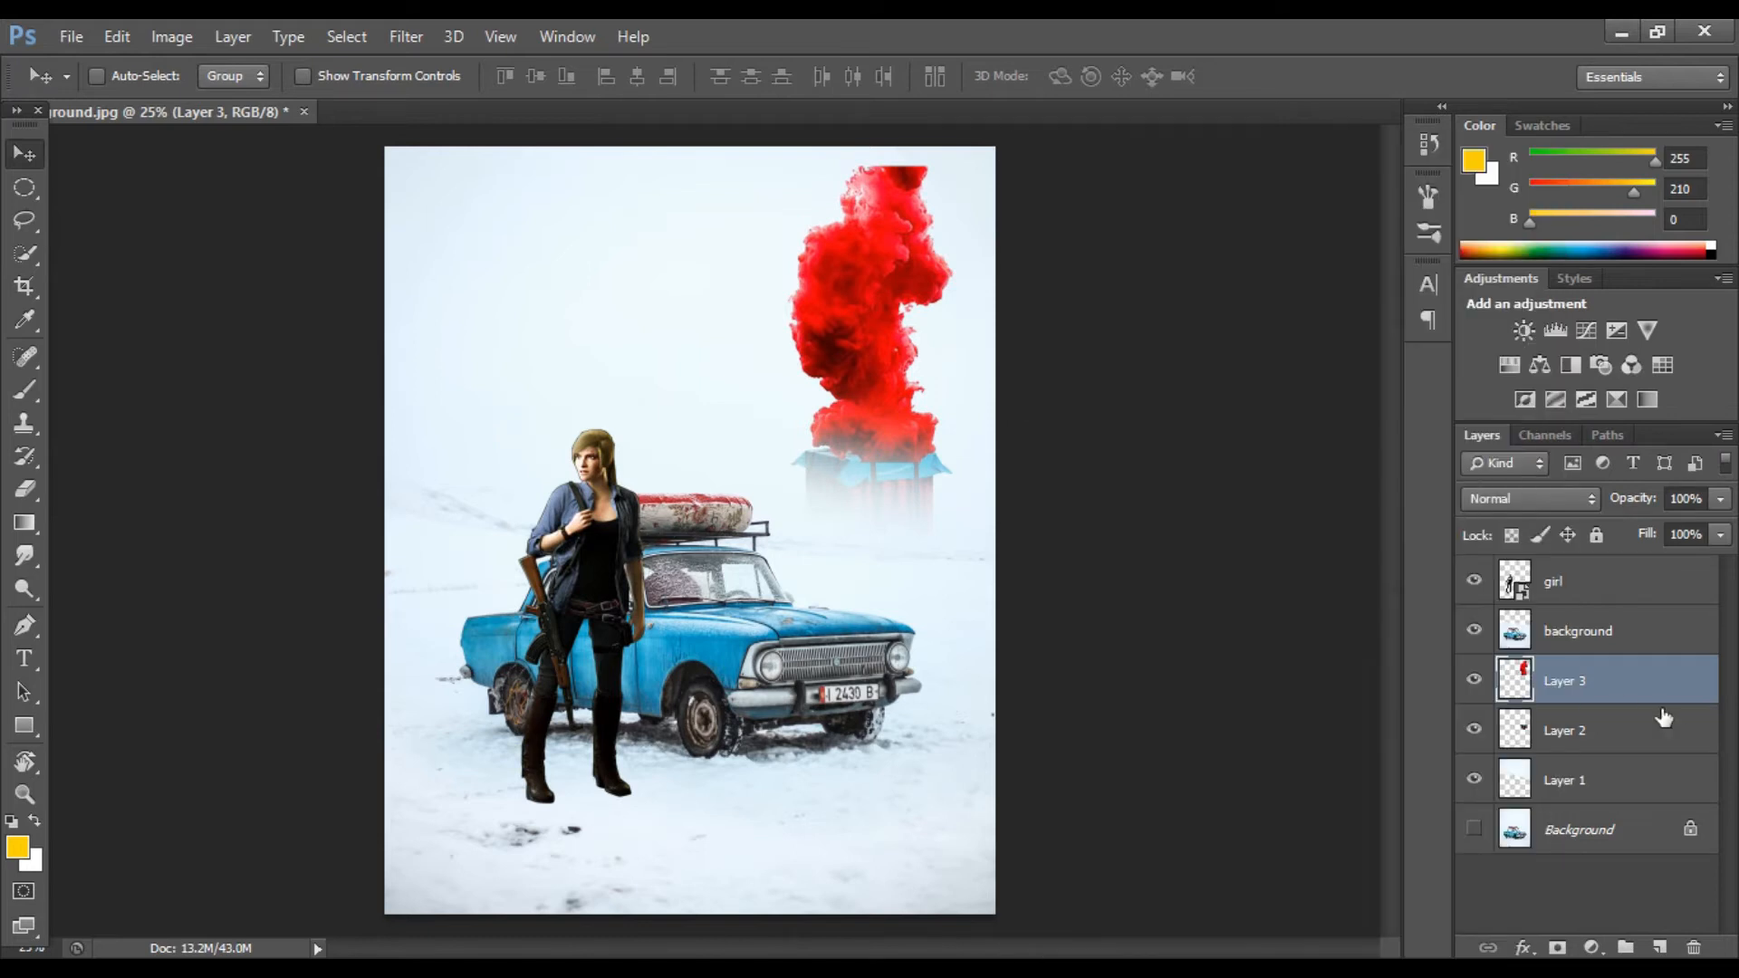
# Step: Duplicate the smoke layer, hide the original and nudge the copy slightly
pyautogui.hotkey('ctrl', 'j')
pyautogui.click(1474, 730)
pyautogui.moveTo(924, 389)
pyautogui.mouseDown()
pyautogui.moveTo(914, 370)
pyautogui.moveTo(914, 387)
pyautogui.mouseUp()
# Step: Fade the top of the smoke copy with a large soft eraser at 46% opacity
pyautogui.press('e')
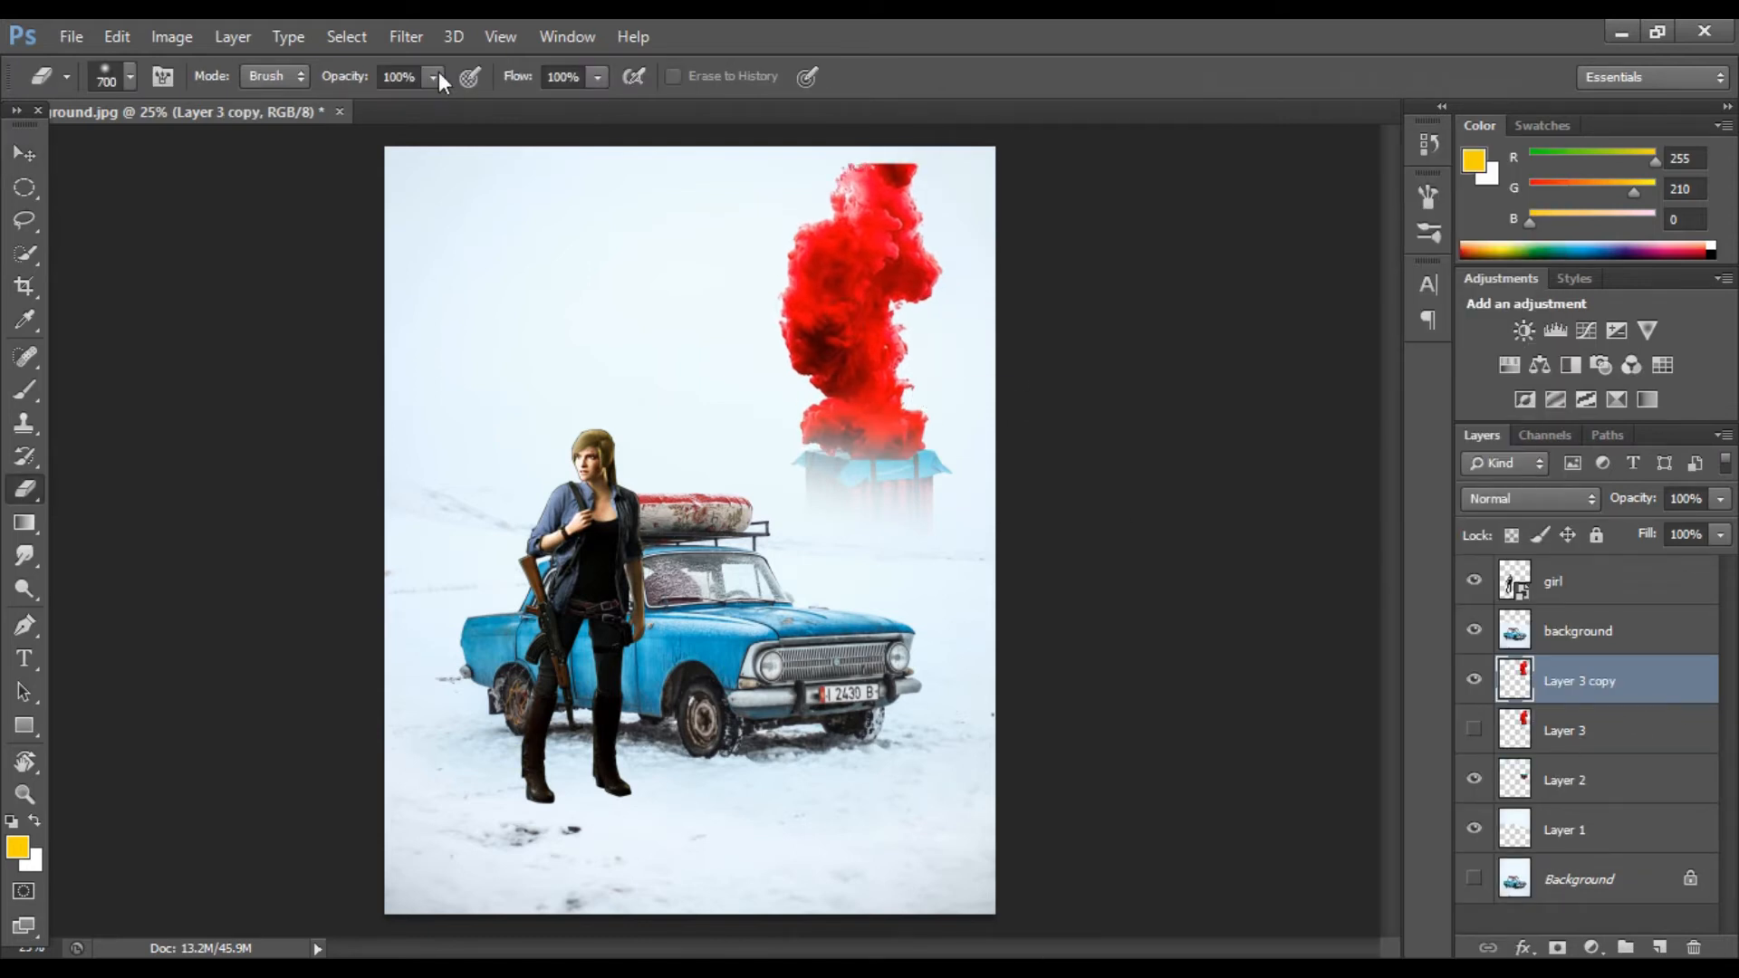
pyautogui.click(865, 148)
pyautogui.click(864, 134)
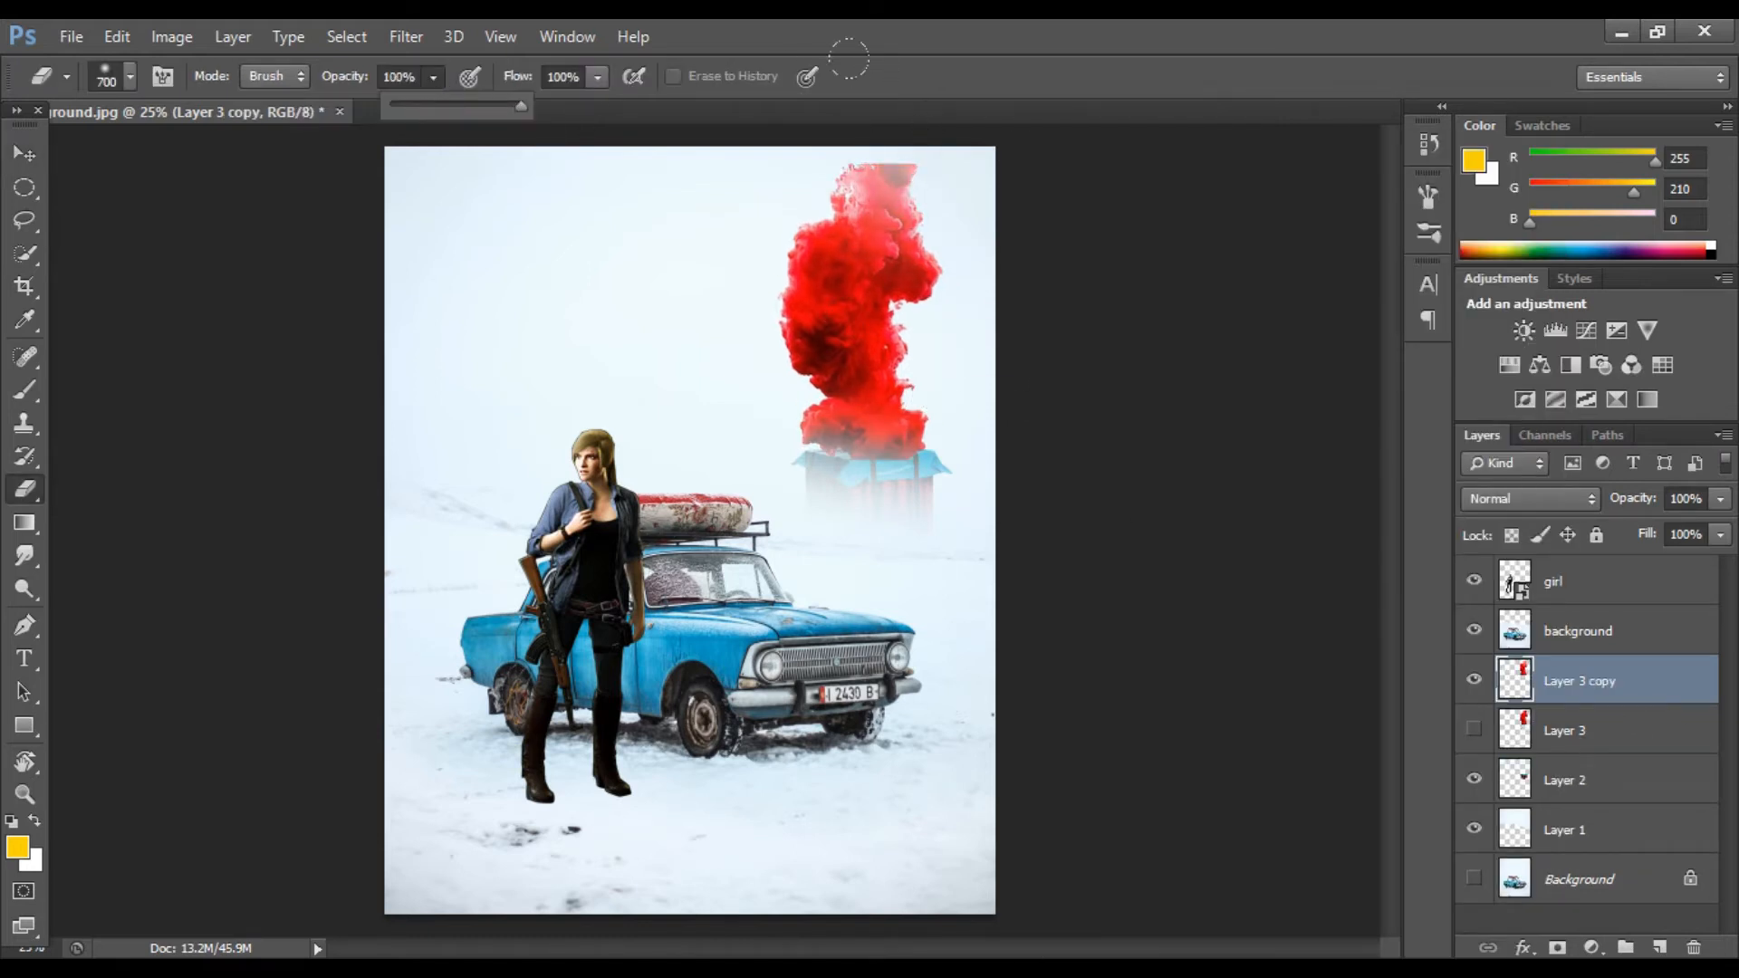
pyautogui.click(886, 189)
pyautogui.press(']')
pyautogui.press(']')
pyautogui.press(']')
pyautogui.click(904, 177)
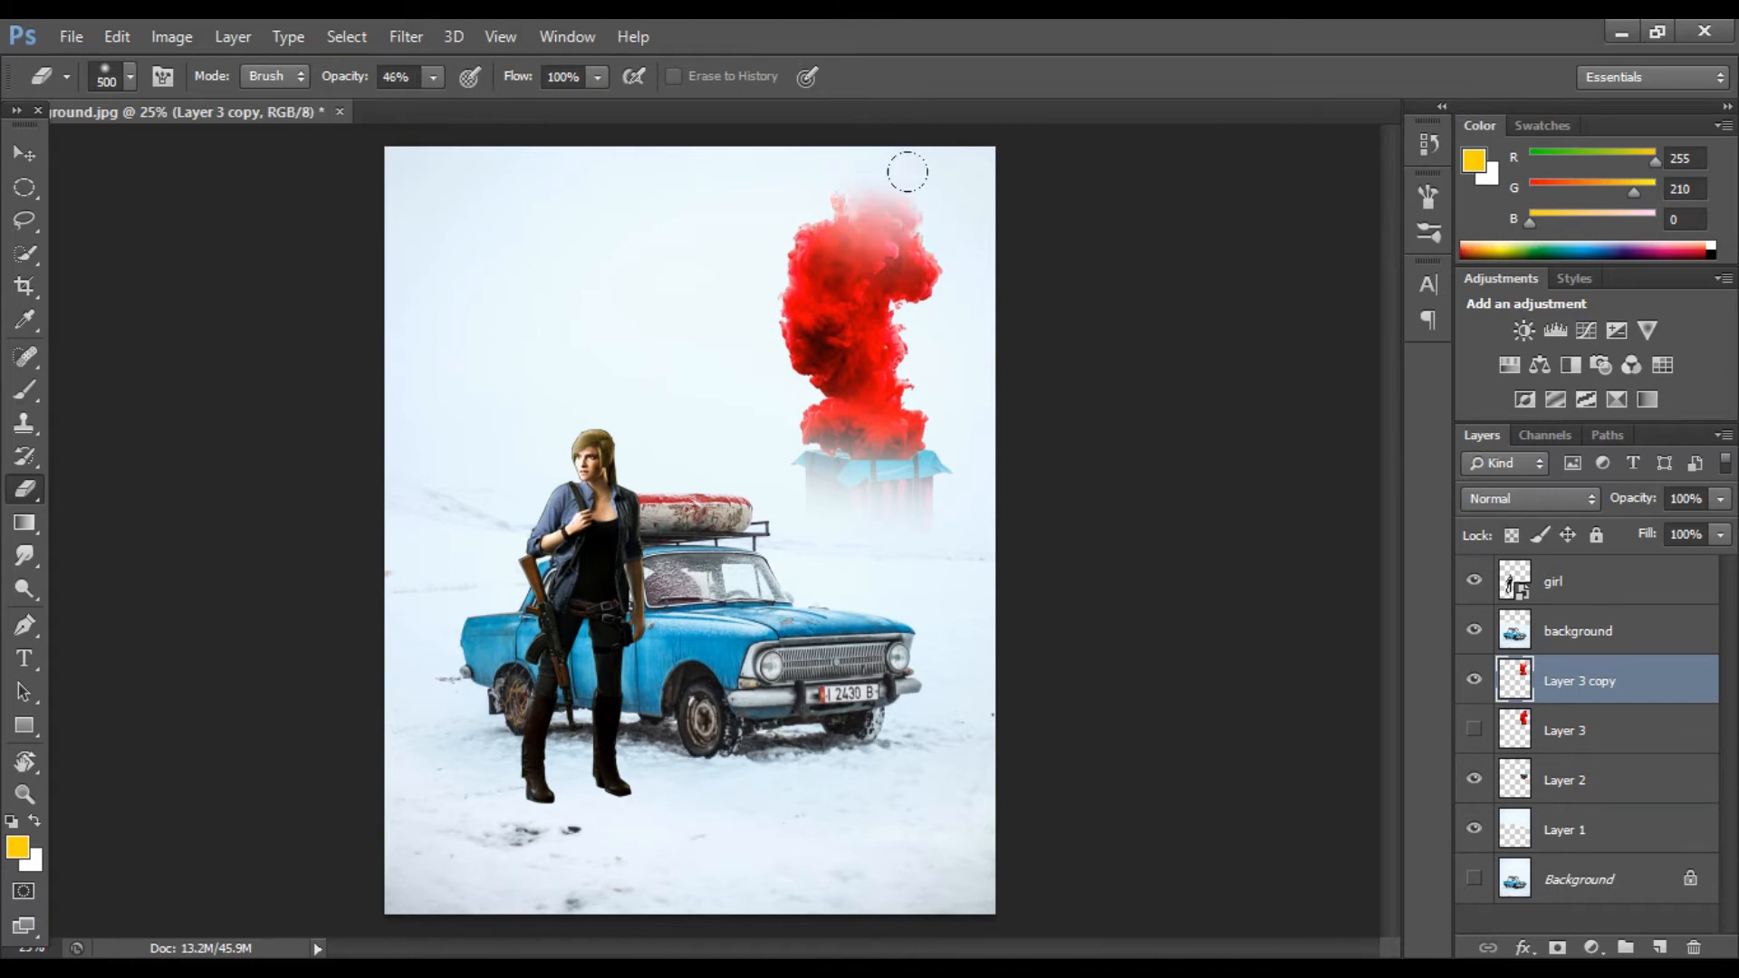
pyautogui.click(897, 199)
pyautogui.click(873, 192)
pyautogui.moveTo(1674, 720); pyautogui.dragTo(1621, 808)
pyautogui.hotkey('ctrl', 'alt', 'z')
pyautogui.hotkey('ctrl', 'alt', 'z')
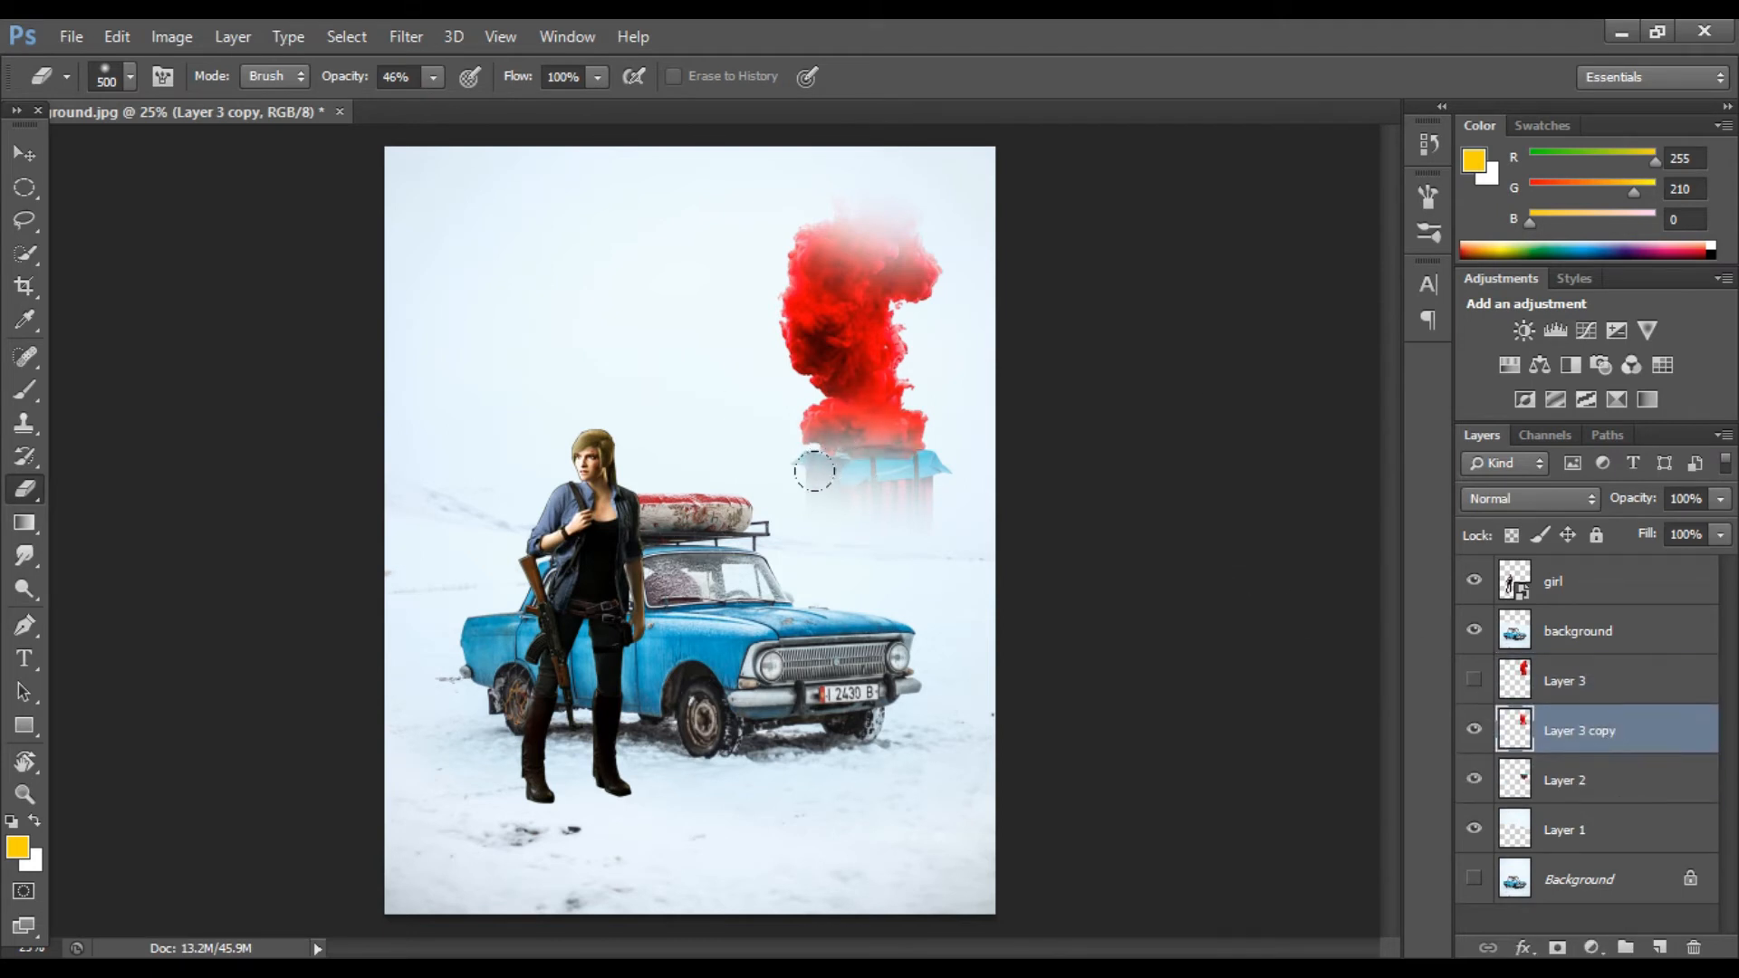
pyautogui.click(1583, 498)
pyautogui.click(1481, 228)
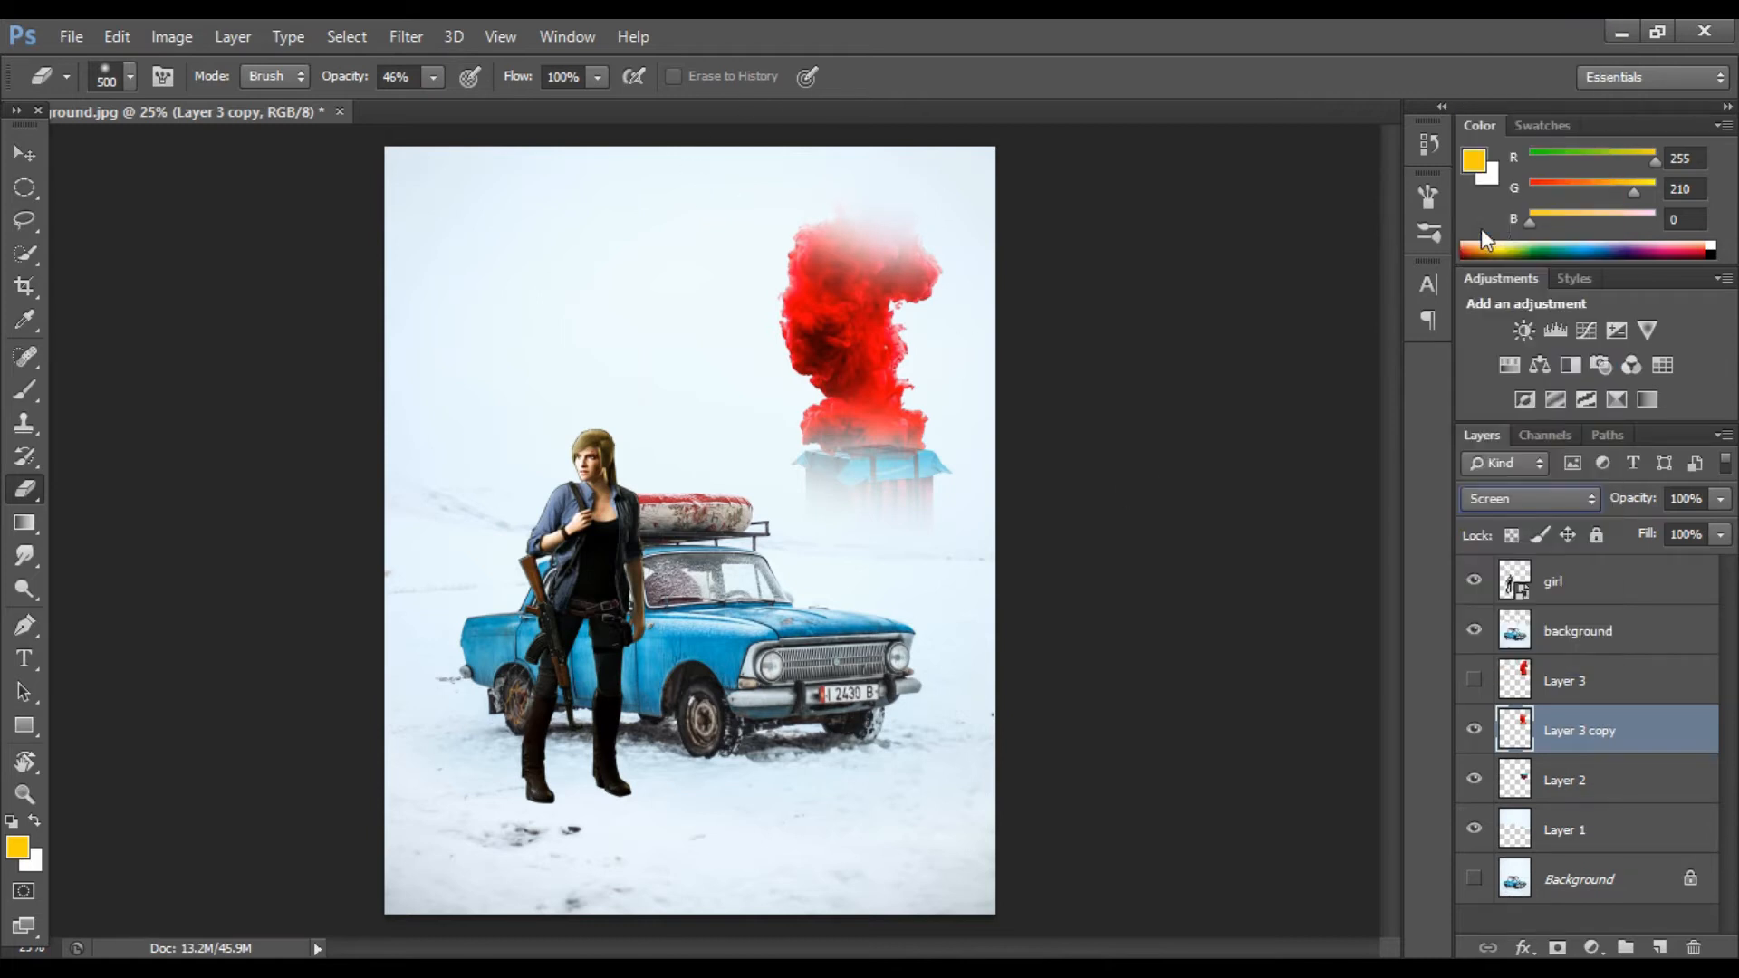
pyautogui.click(1546, 496)
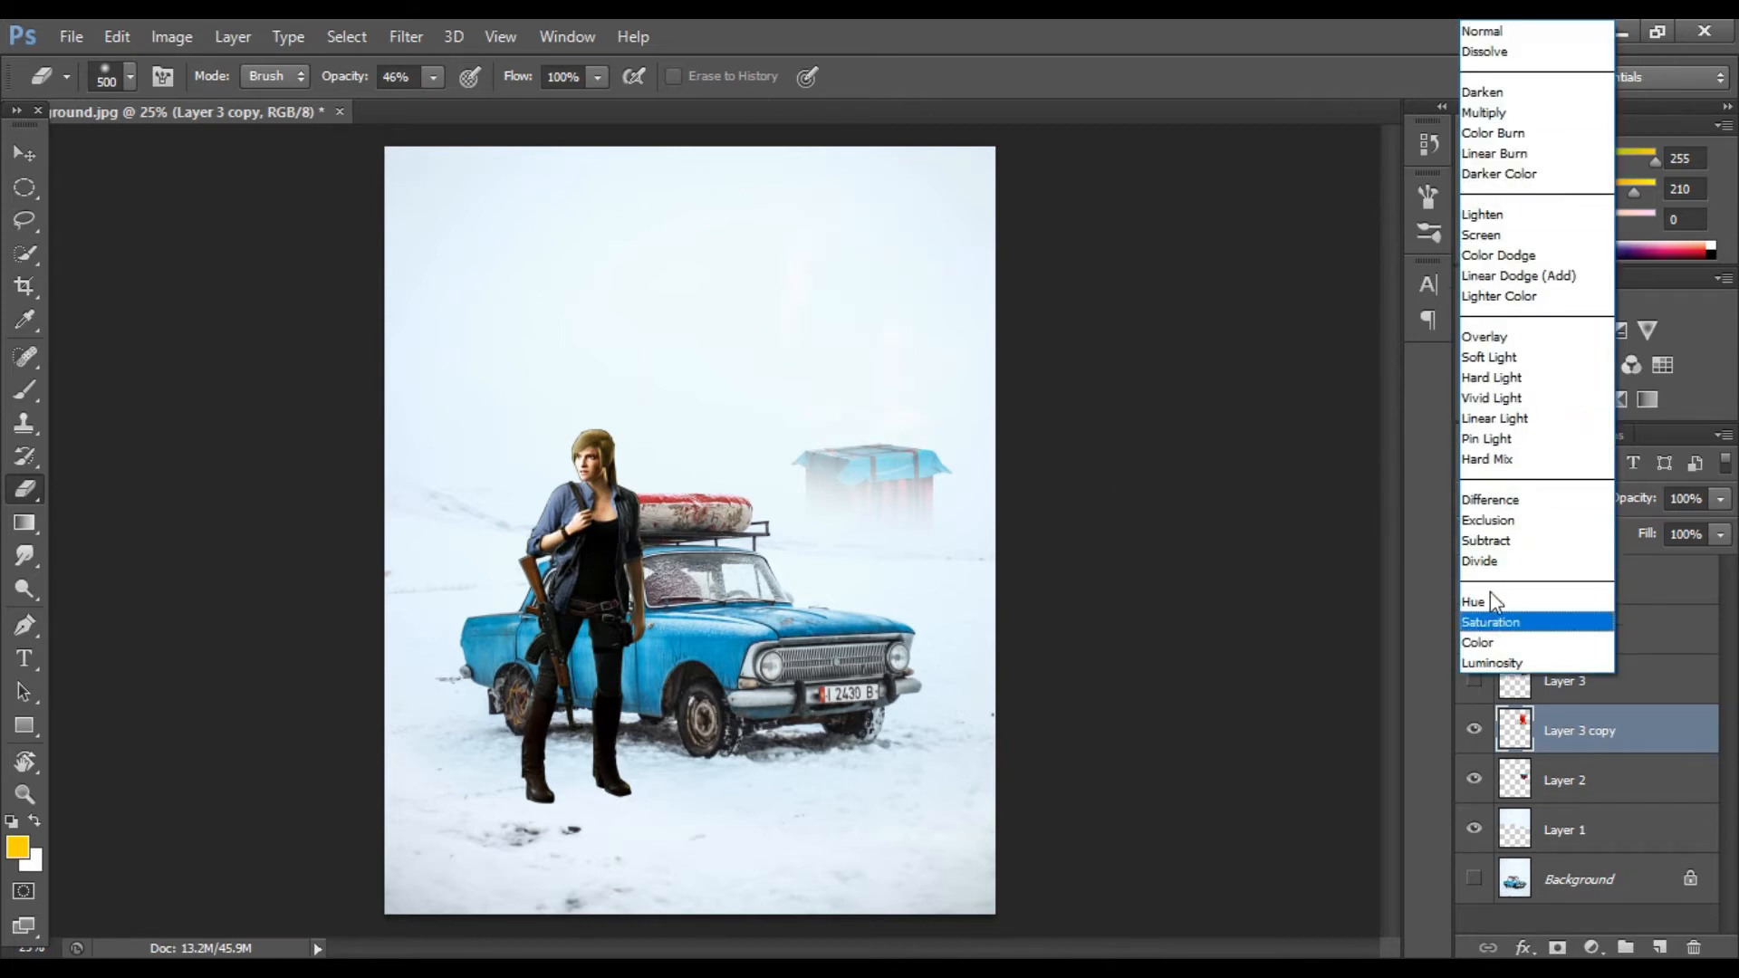
pyautogui.click(1516, 35)
# Step: Set the smoke copy's layer opacity to 38%
pyautogui.click(1719, 498)
pyautogui.moveTo(1695, 527); pyautogui.dragTo(1639, 534)
pyautogui.press('v')
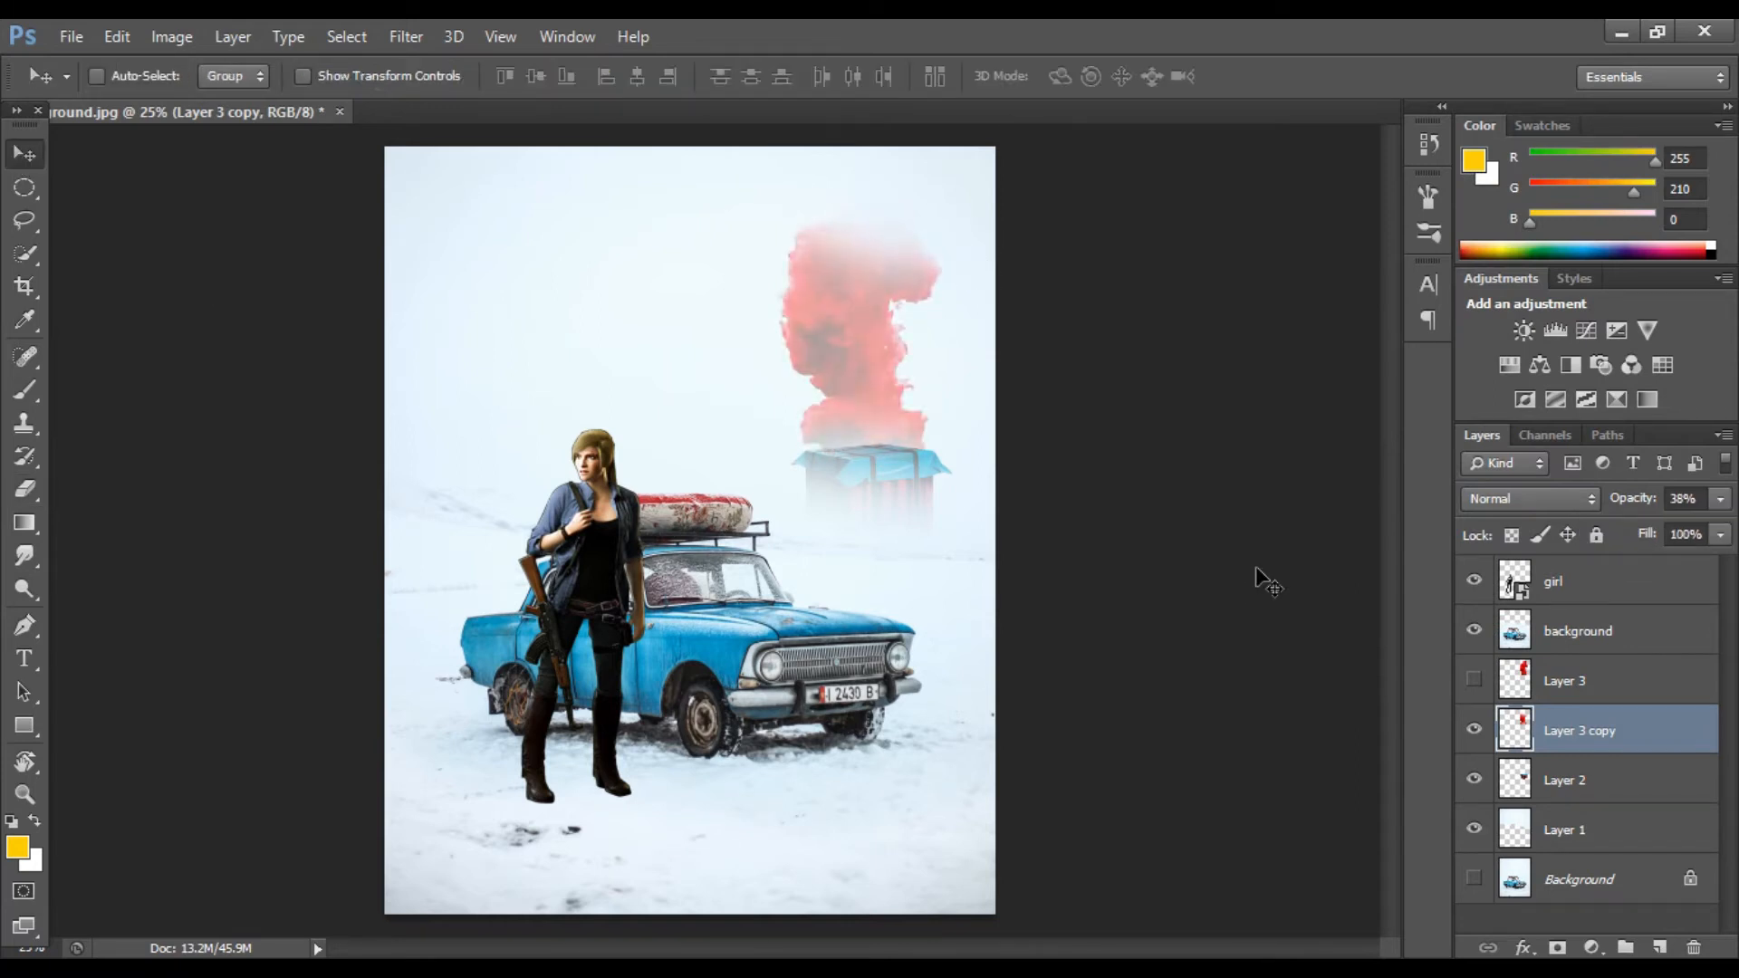
# Step: Erase more of the smoke's upper part and set the layer's opacity to 42%
pyautogui.press('e')
pyautogui.moveTo(953, 247)
pyautogui.mouseDown()
pyautogui.moveTo(842, 163)
pyautogui.moveTo(899, 214)
pyautogui.mouseUp()
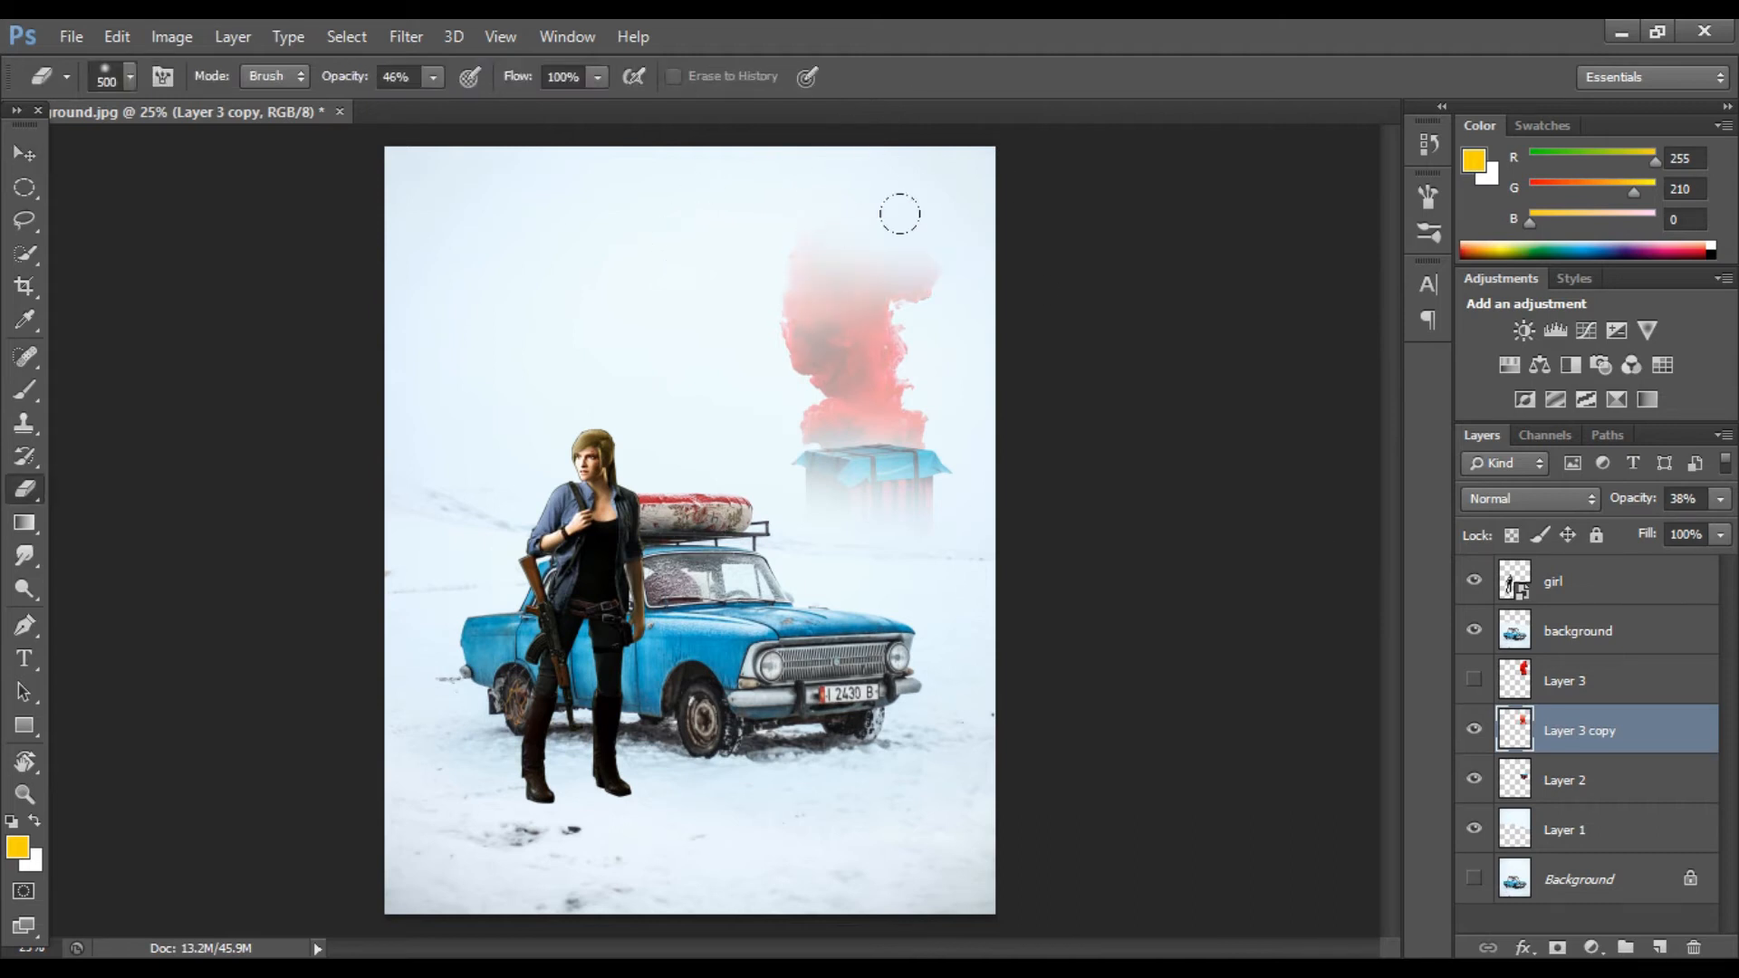
pyautogui.moveTo(1649, 525); pyautogui.dragTo(1653, 529)
pyautogui.press('v')
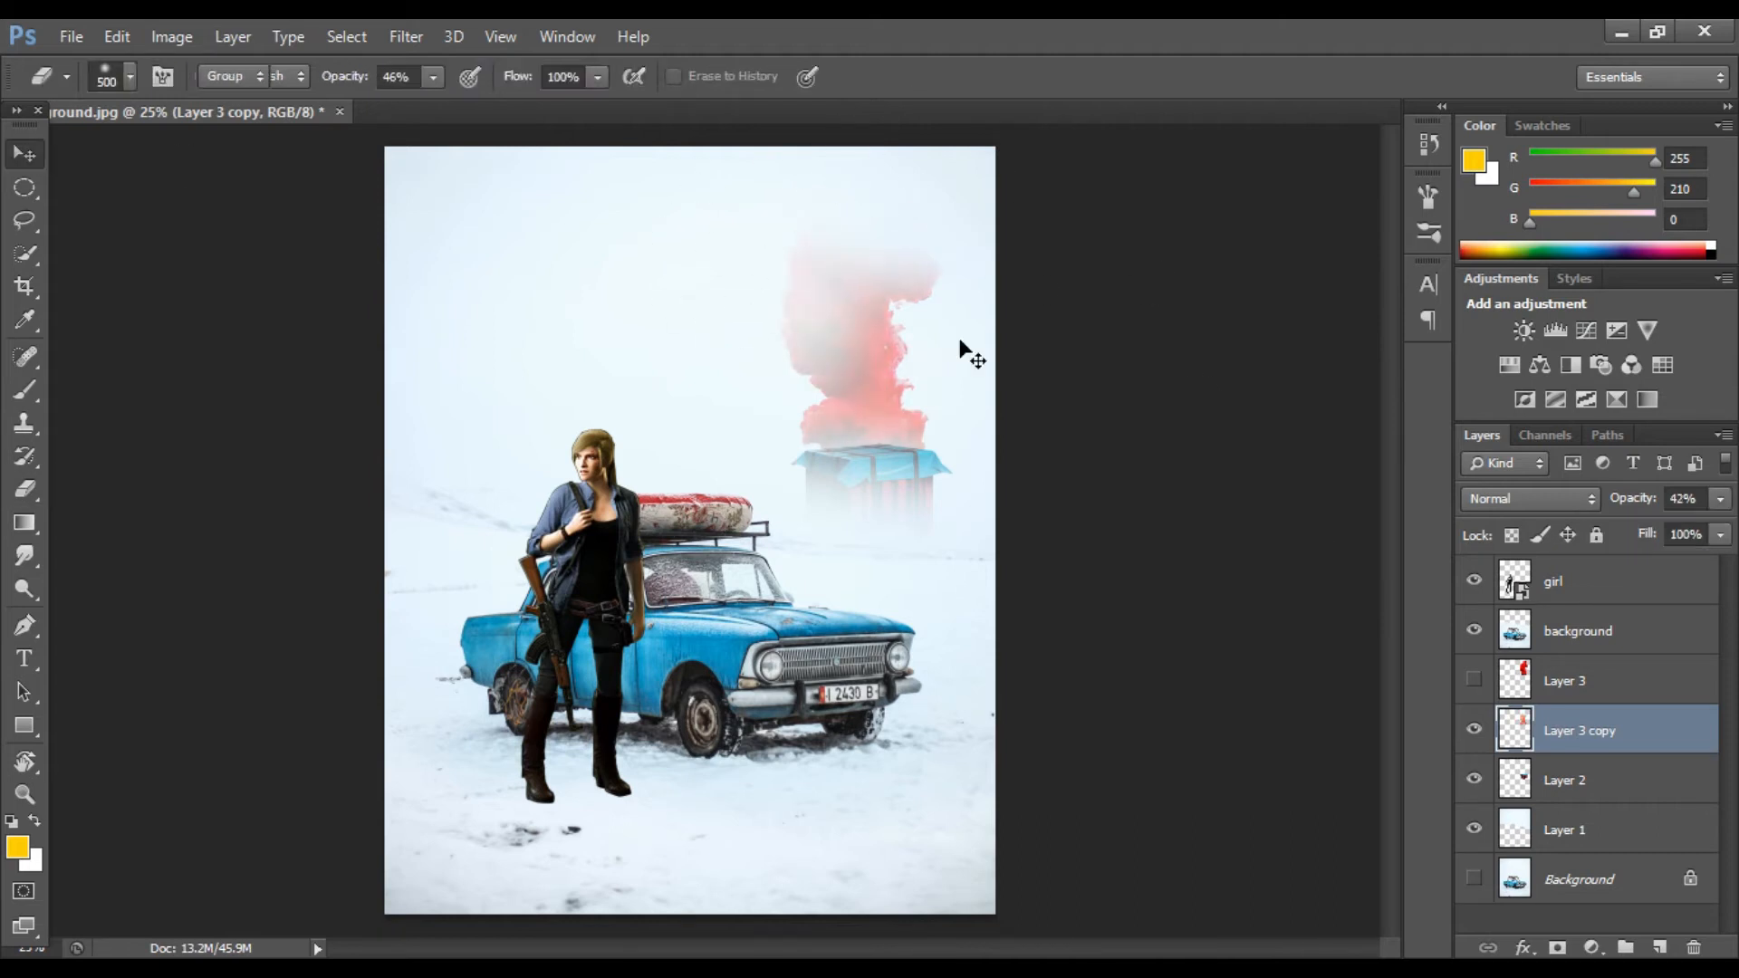
# Step: Delete the original smoke layer and rename the layers smoke and airdrop
pyautogui.click(1604, 683)
pyautogui.press('Delete')
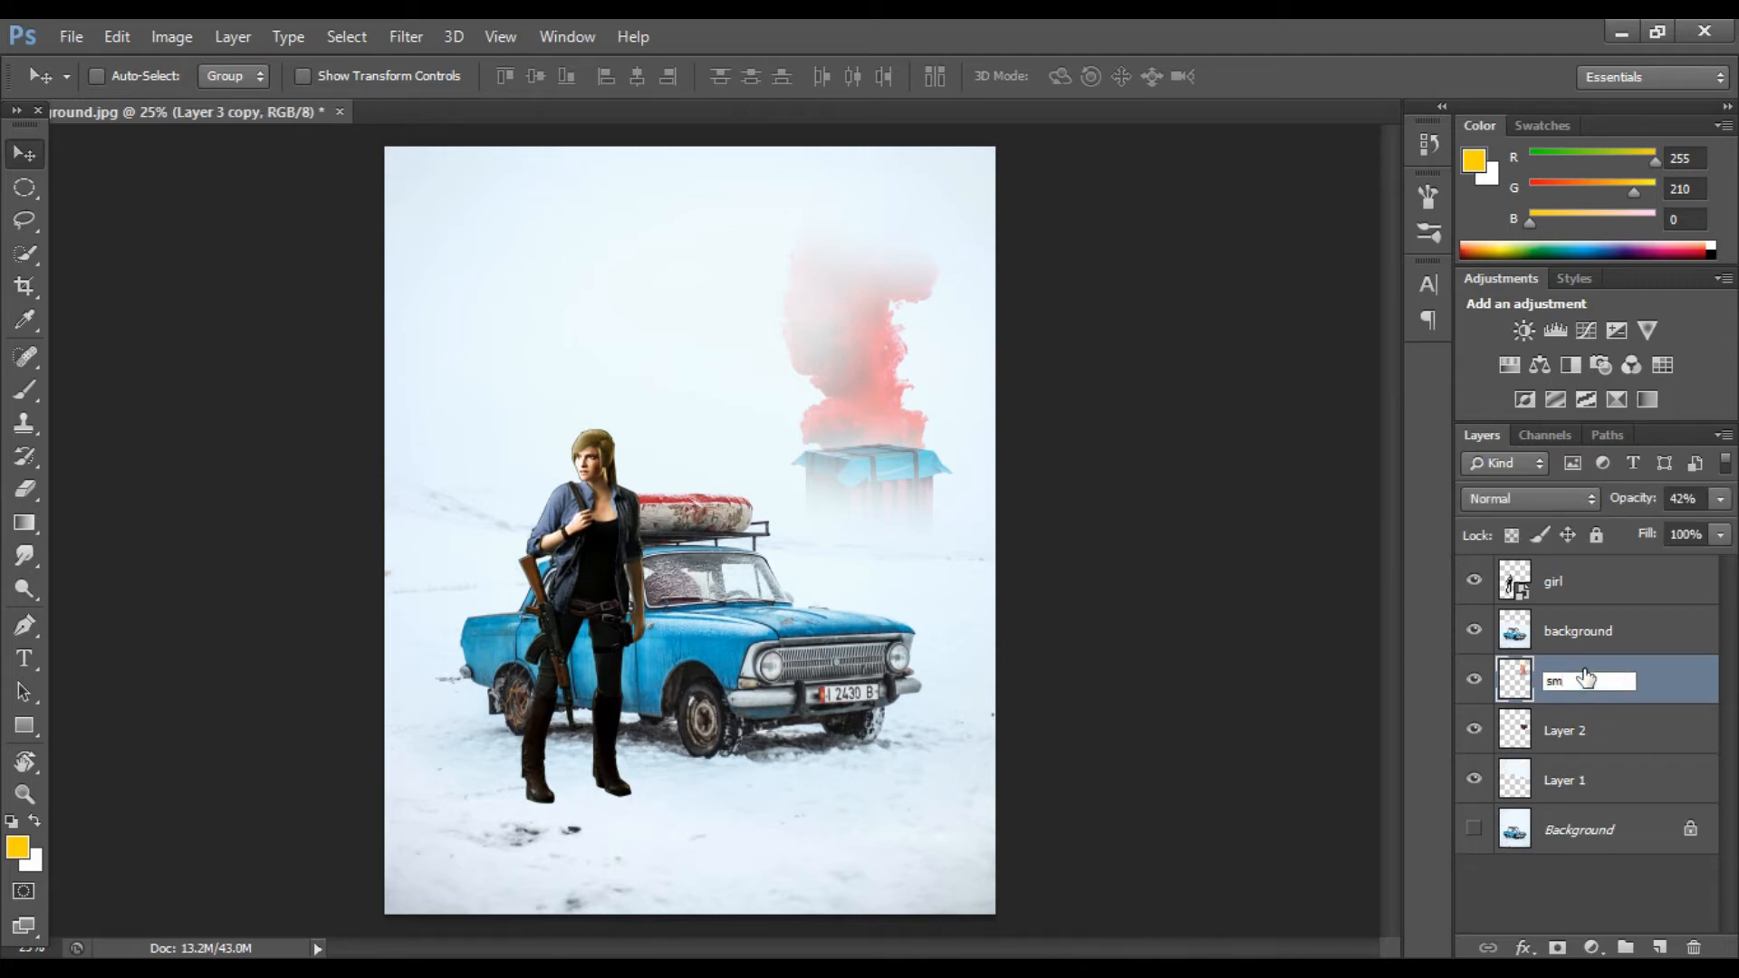
pyautogui.doubleClick(1575, 732)
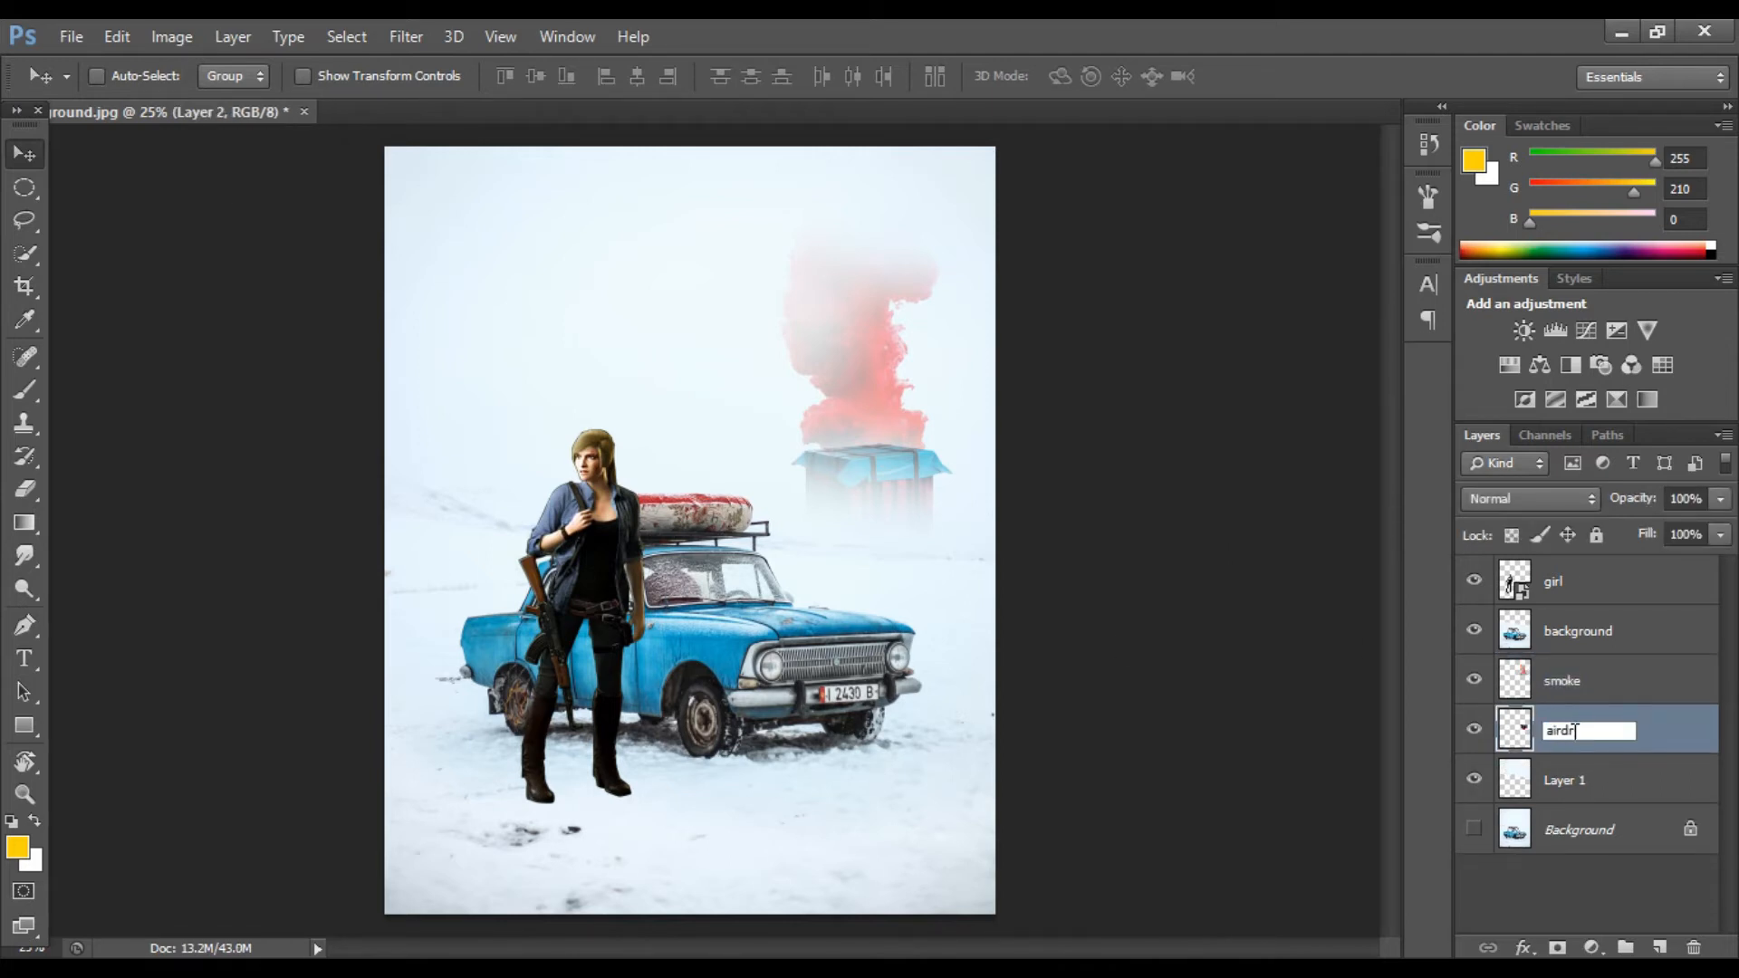
pyautogui.click(1474, 681)
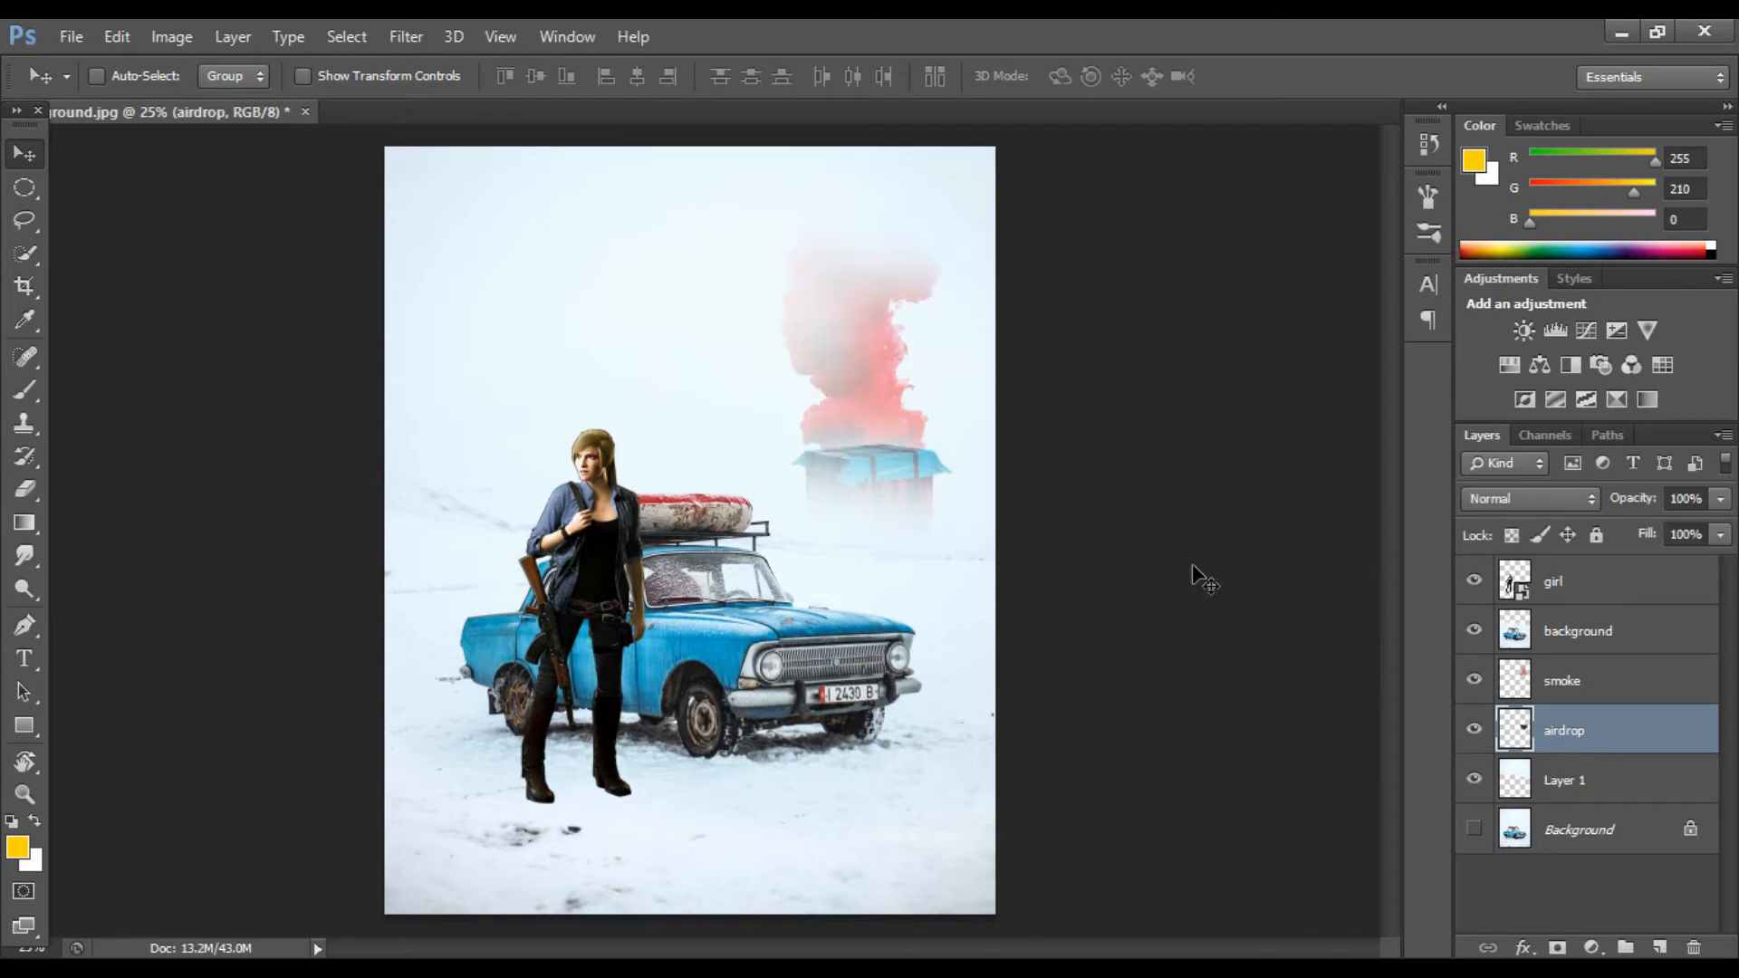
# Step: Show only the background layer and duplicate it
pyautogui.click(1473, 584)
pyautogui.click(1474, 681)
pyautogui.click(1474, 730)
pyautogui.click(1474, 779)
pyautogui.click(1546, 634)
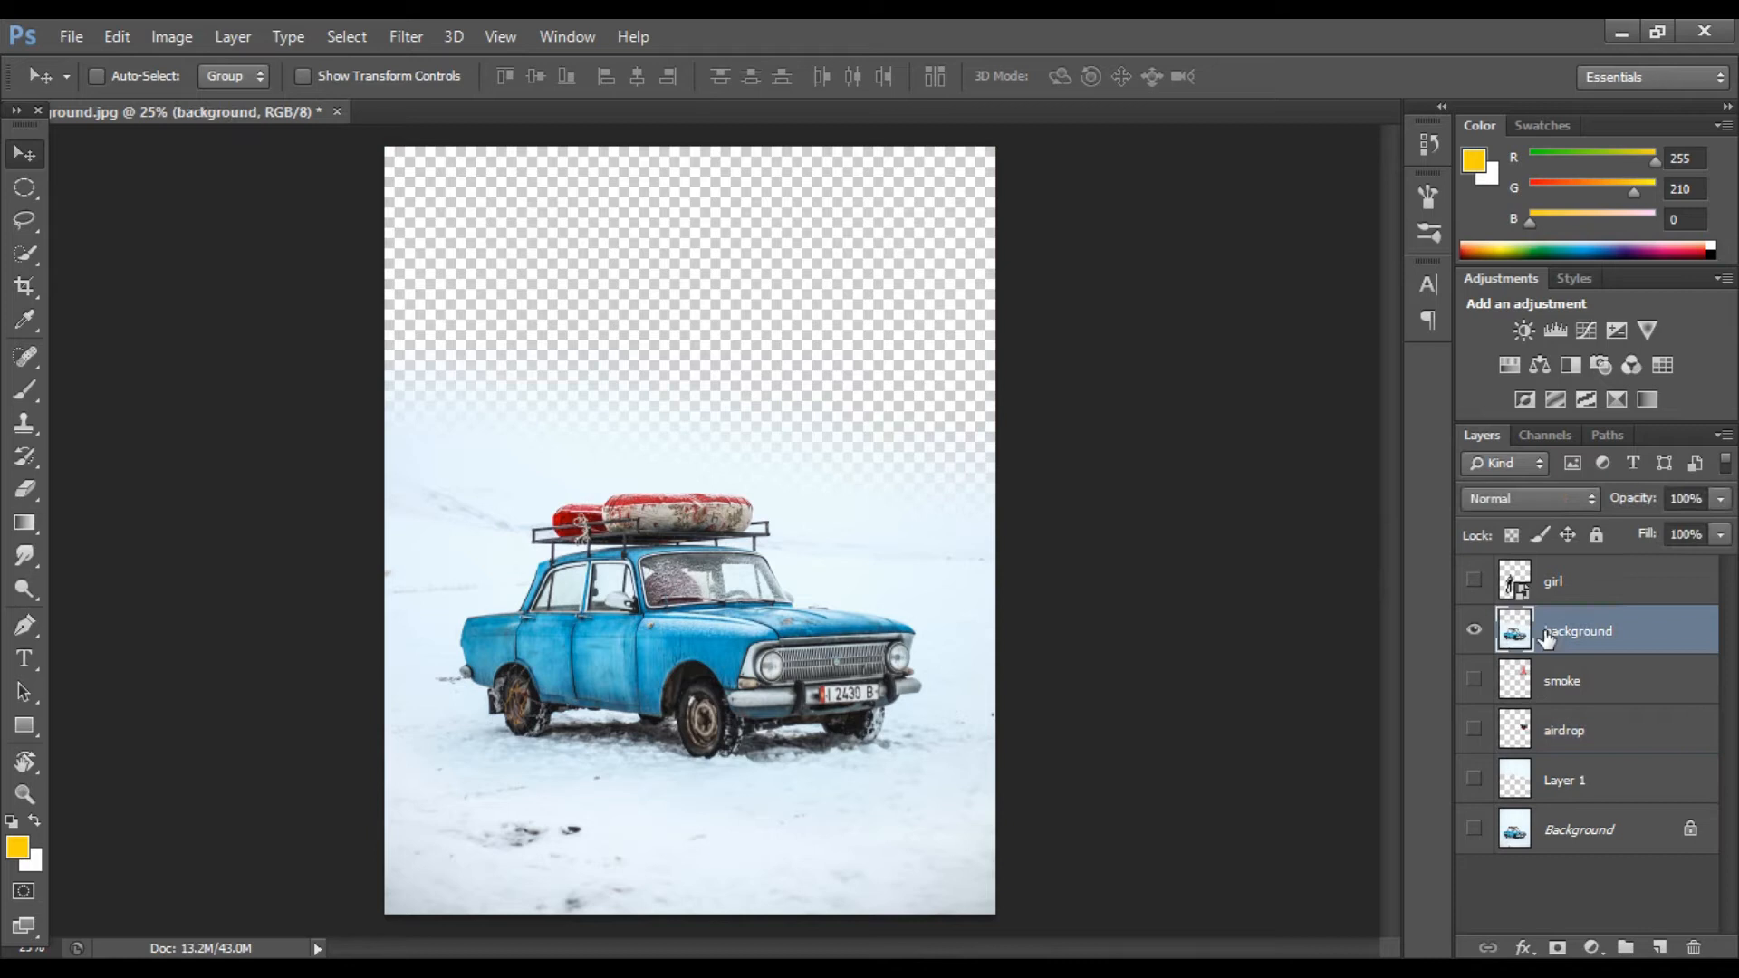
pyautogui.press('w')
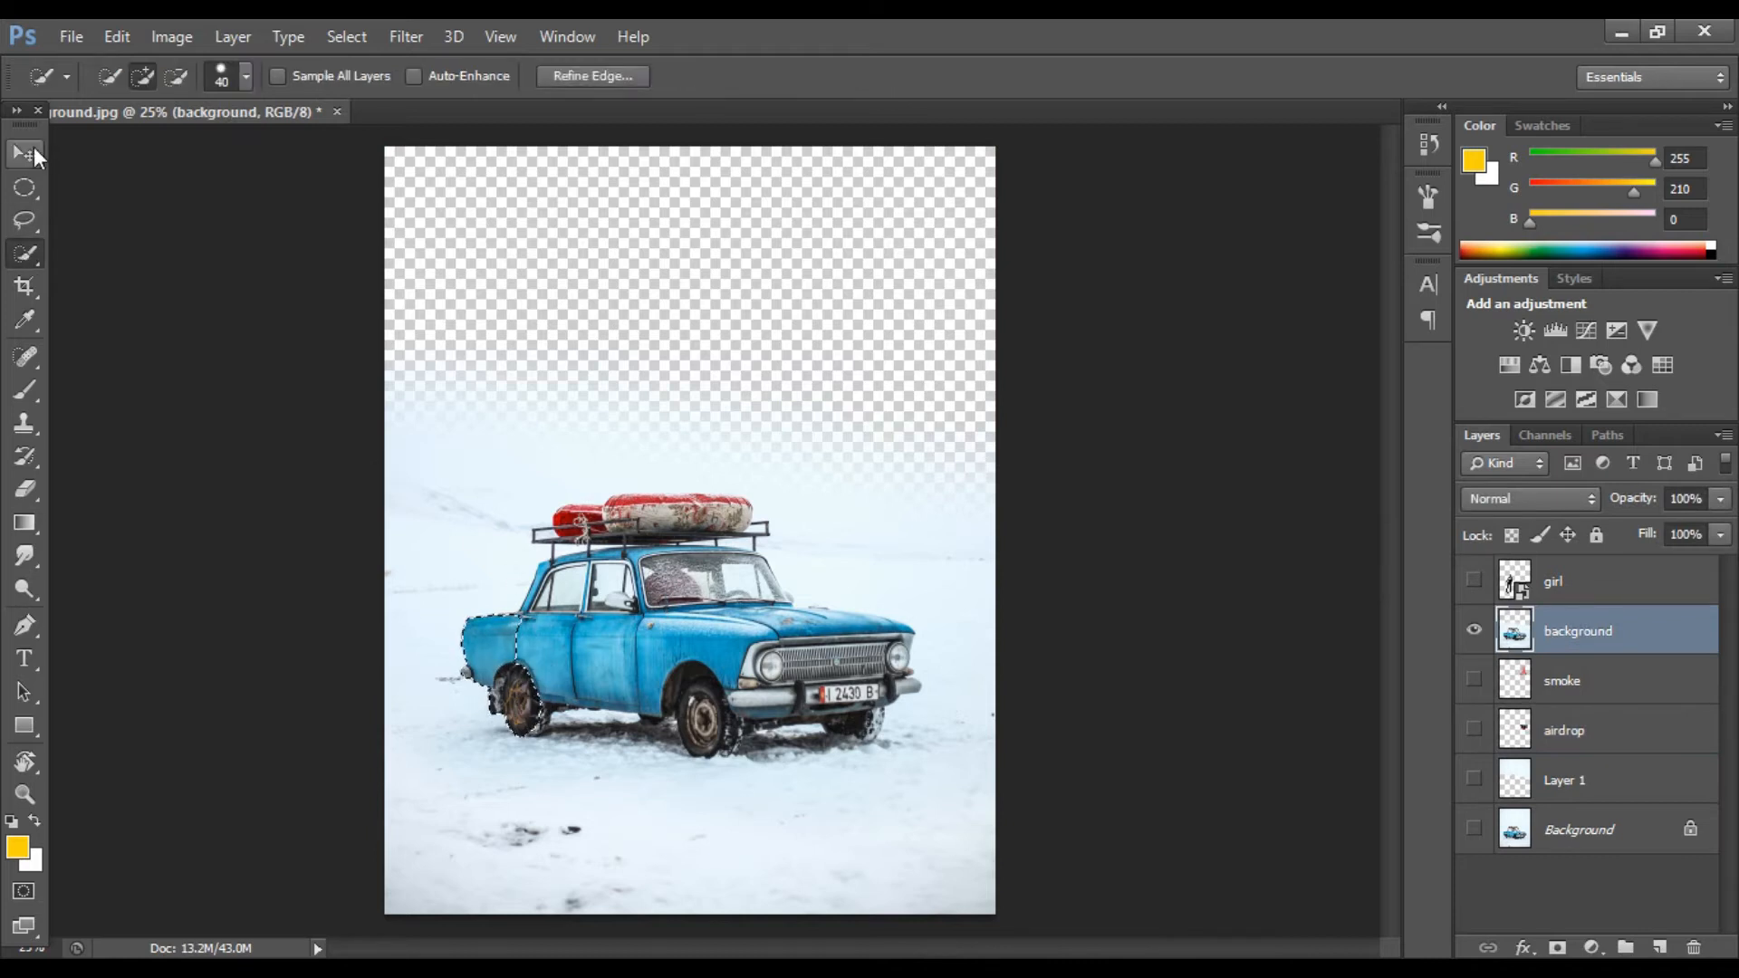
pyautogui.hotkey('ctrl', 'j')
# Step: Select the car with Quick Selection and copy it onto its own layer
pyautogui.moveTo(507, 668)
pyautogui.mouseDown()
pyautogui.moveTo(553, 668)
pyautogui.moveTo(535, 707)
pyautogui.moveTo(627, 666)
pyautogui.moveTo(792, 682)
pyautogui.moveTo(778, 673)
pyautogui.moveTo(777, 707)
pyautogui.moveTo(883, 709)
pyautogui.moveTo(852, 715)
pyautogui.moveTo(861, 637)
pyautogui.moveTo(824, 633)
pyautogui.moveTo(853, 619)
pyautogui.moveTo(736, 593)
pyautogui.moveTo(682, 615)
pyautogui.moveTo(554, 573)
pyautogui.moveTo(601, 566)
pyautogui.moveTo(506, 613)
pyautogui.moveTo(757, 589)
pyautogui.mouseUp()
pyautogui.hotkey('ctrl', '+')
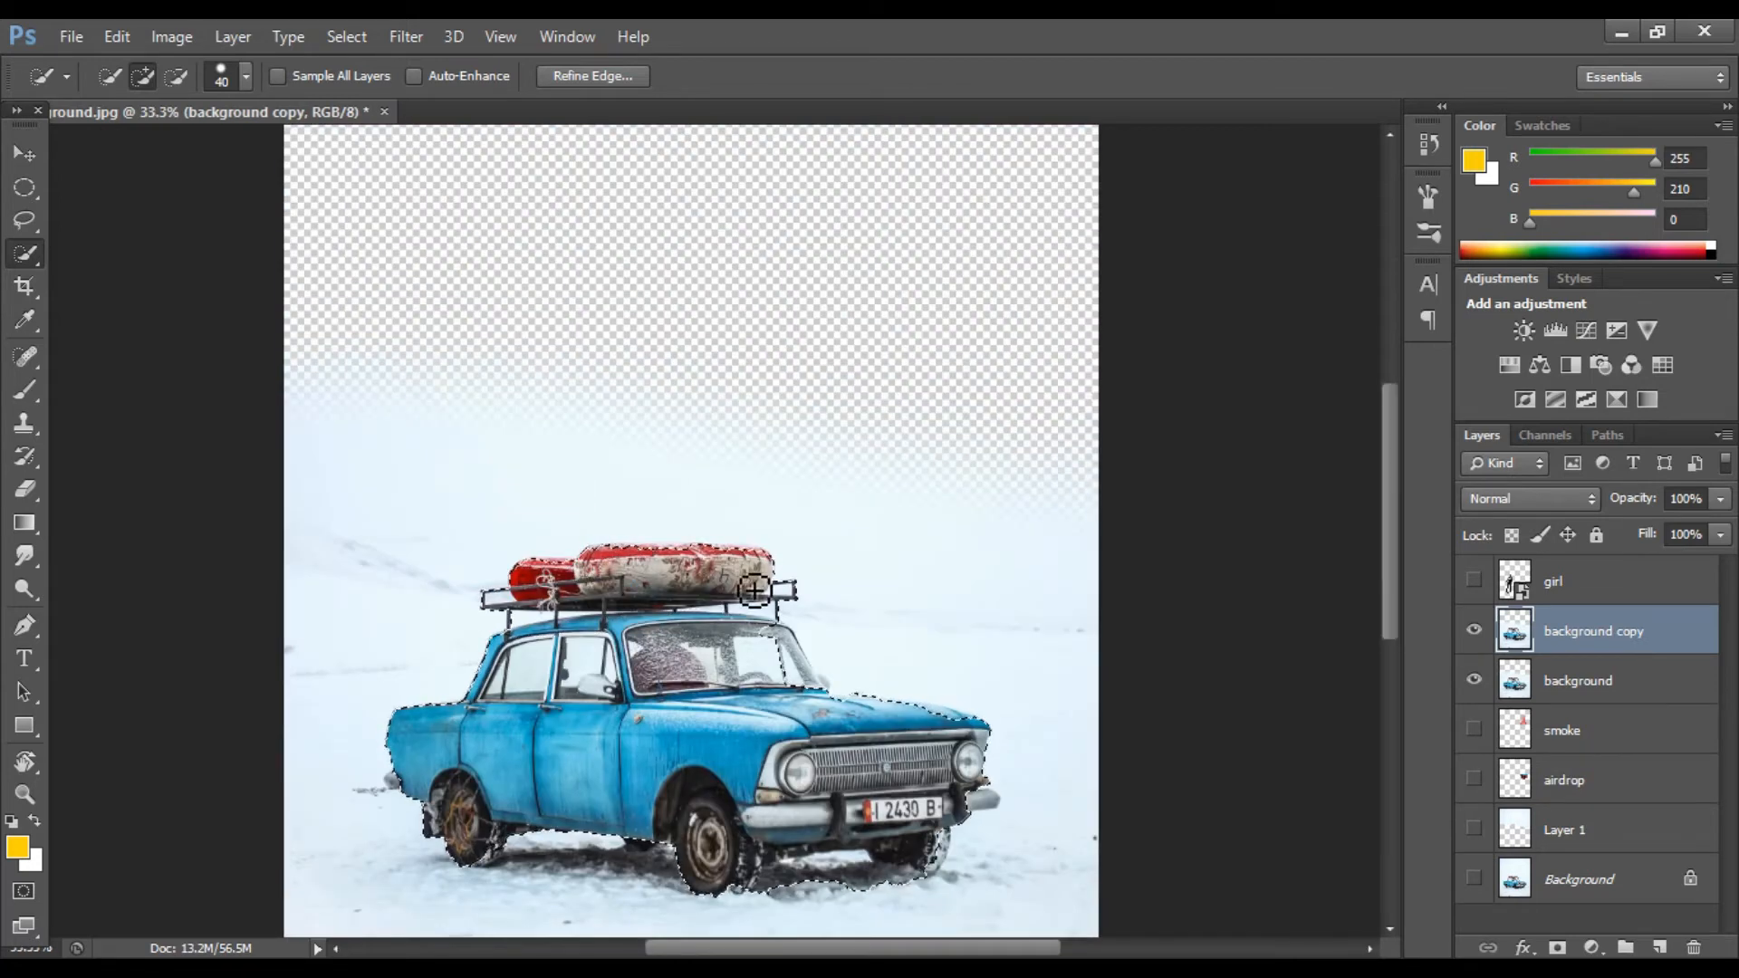
pyautogui.scroll(-2, 815, 837)
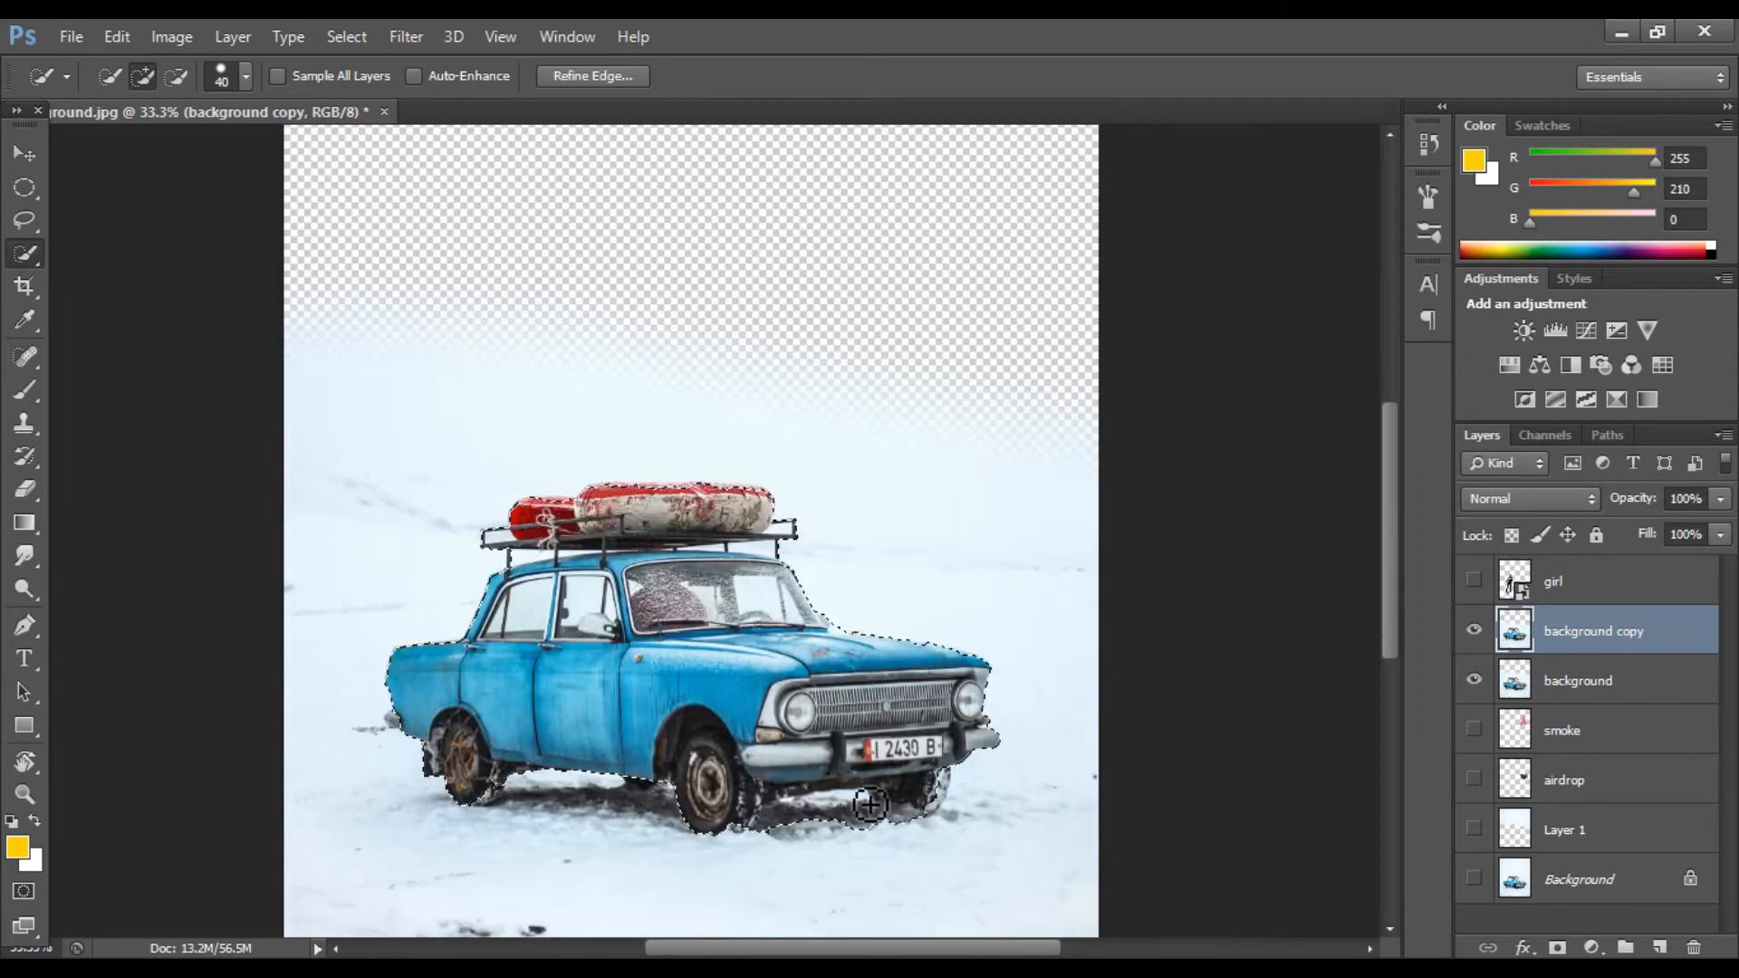
pyautogui.press('alt')
pyautogui.moveTo(809, 829)
pyautogui.mouseDown()
pyautogui.moveTo(861, 834)
pyautogui.moveTo(1015, 786)
pyautogui.moveTo(911, 809)
pyautogui.mouseUp()
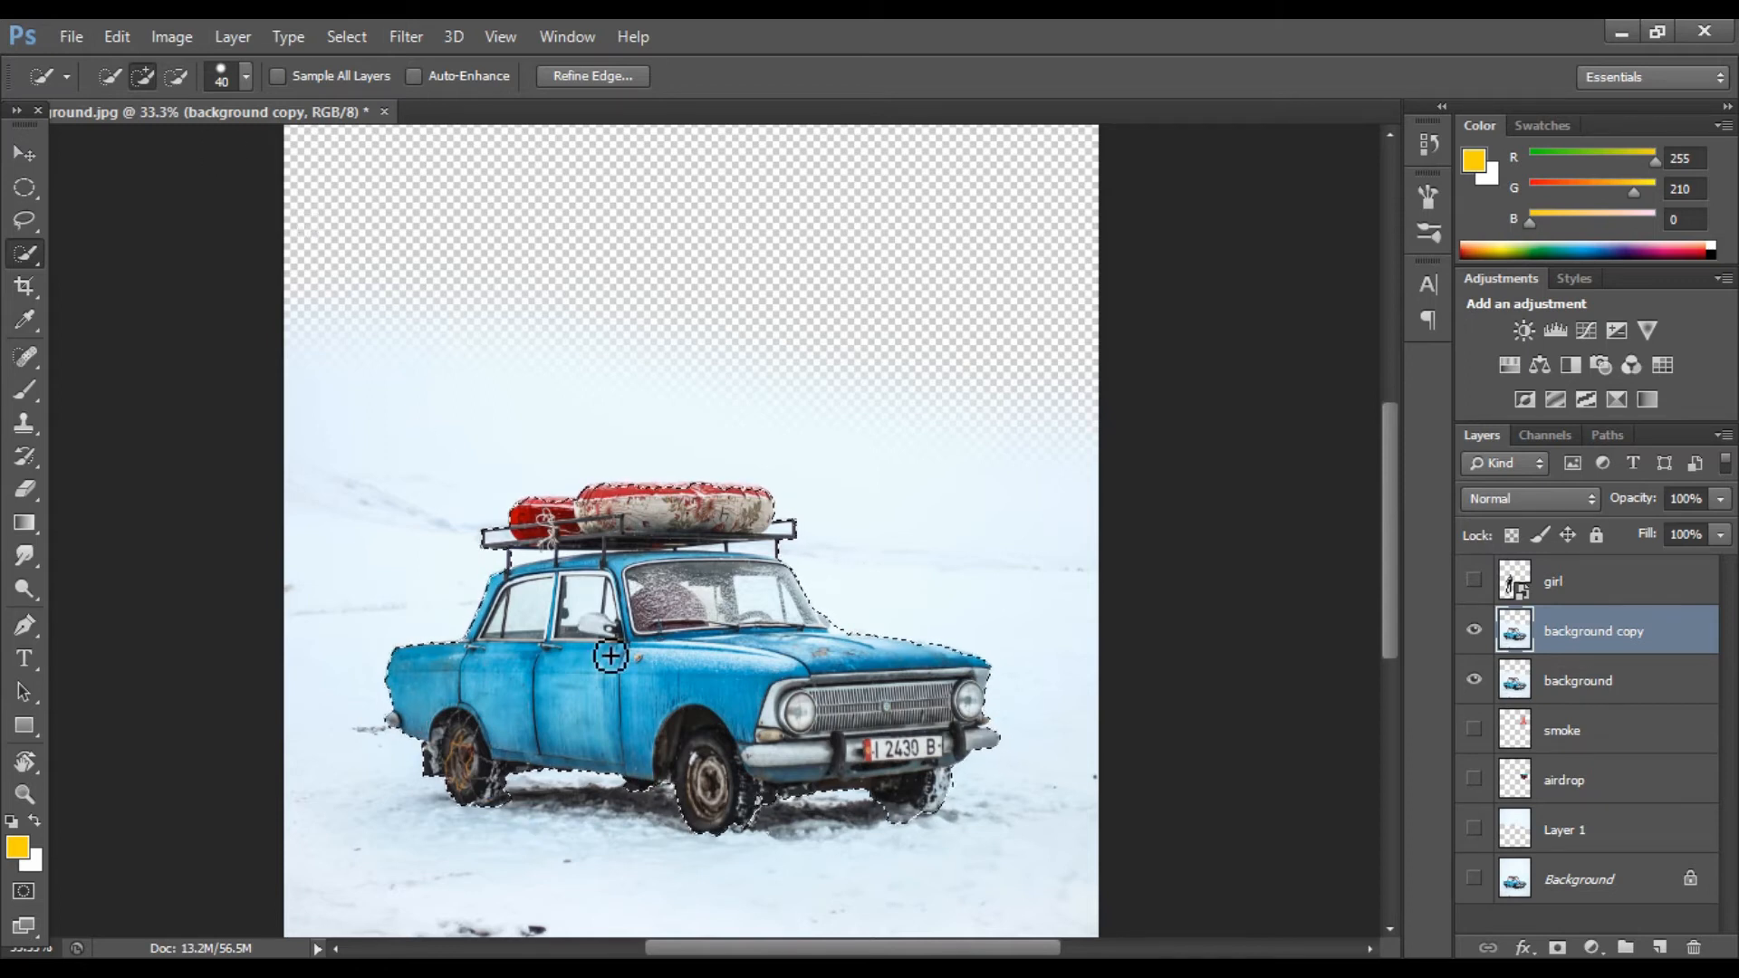
pyautogui.click(1533, 943)
pyautogui.click(1636, 725)
pyautogui.click(1702, 219)
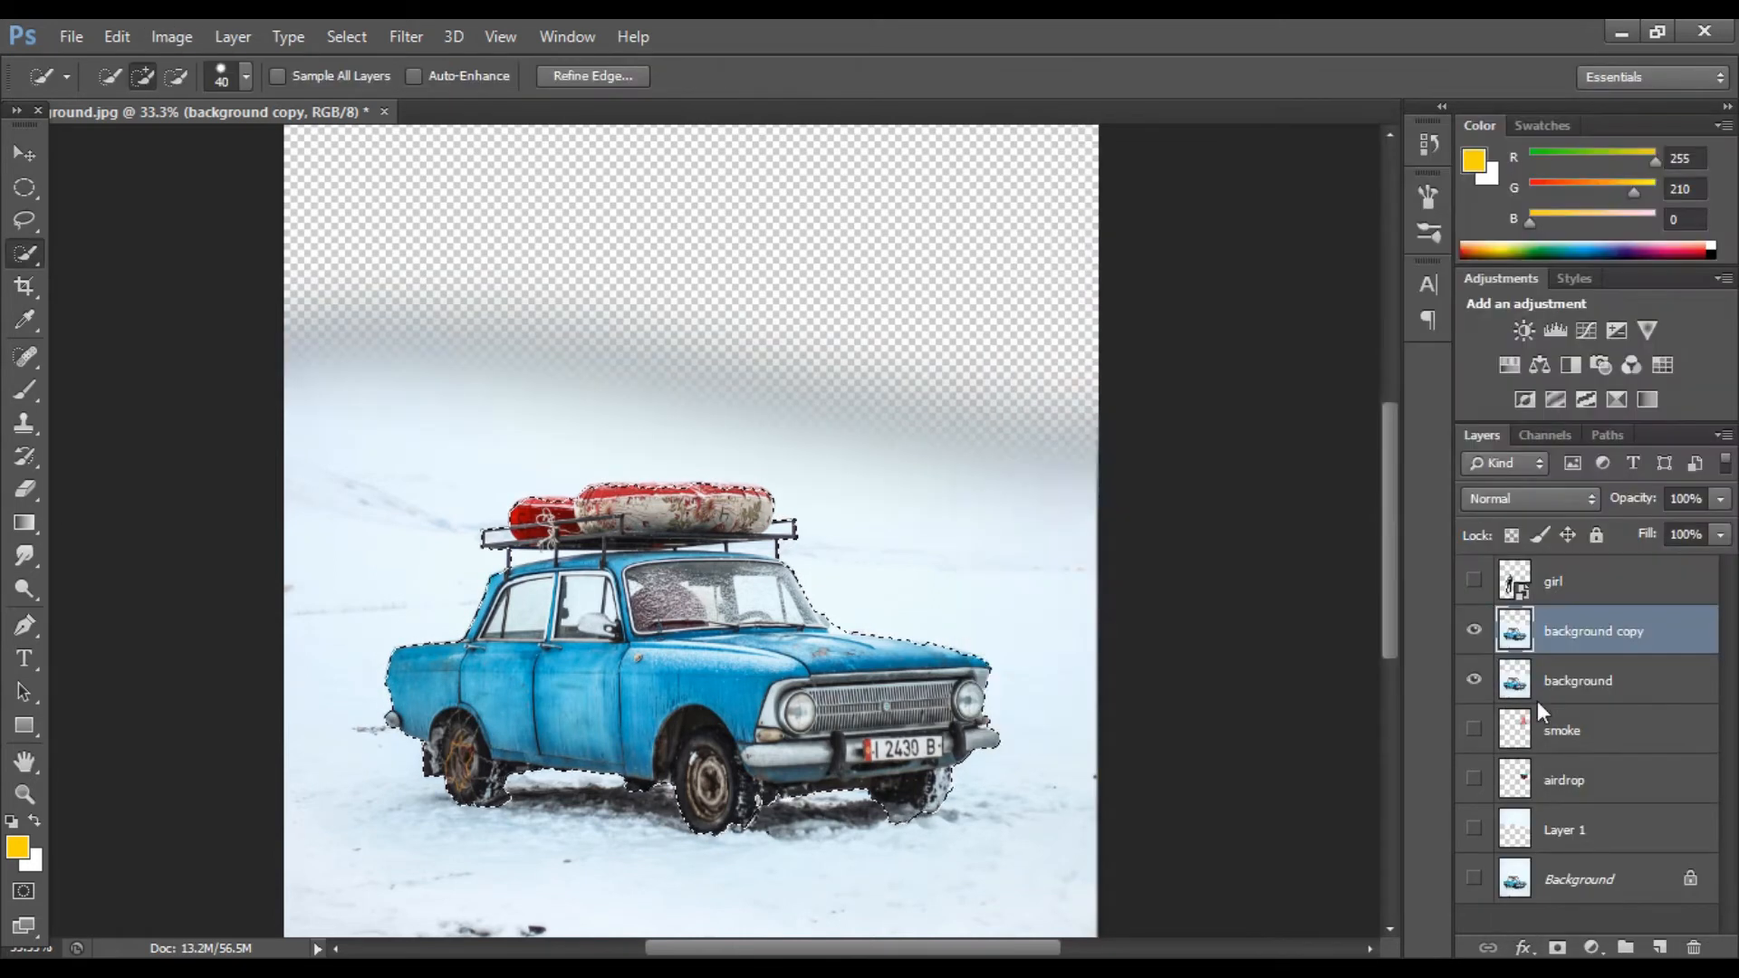
pyautogui.hotkey('ctrl', 'j')
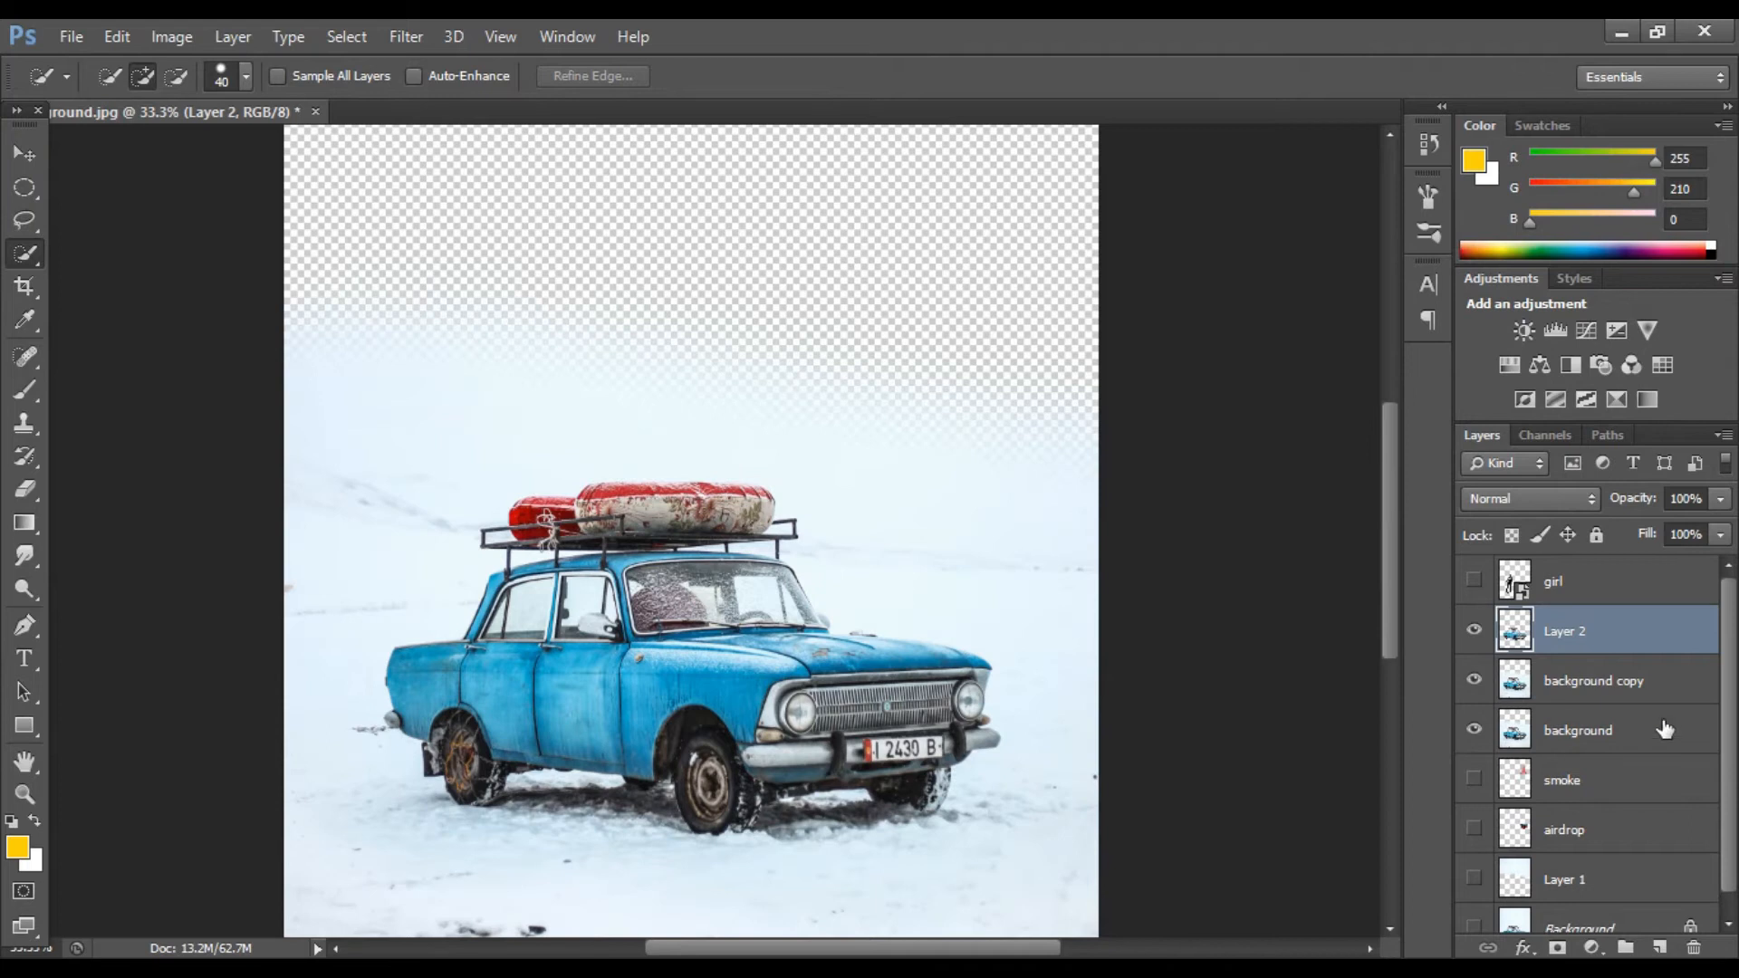
# Step: Add an Inner Shadow layer style to the copied car layer
pyautogui.doubleClick(1658, 642)
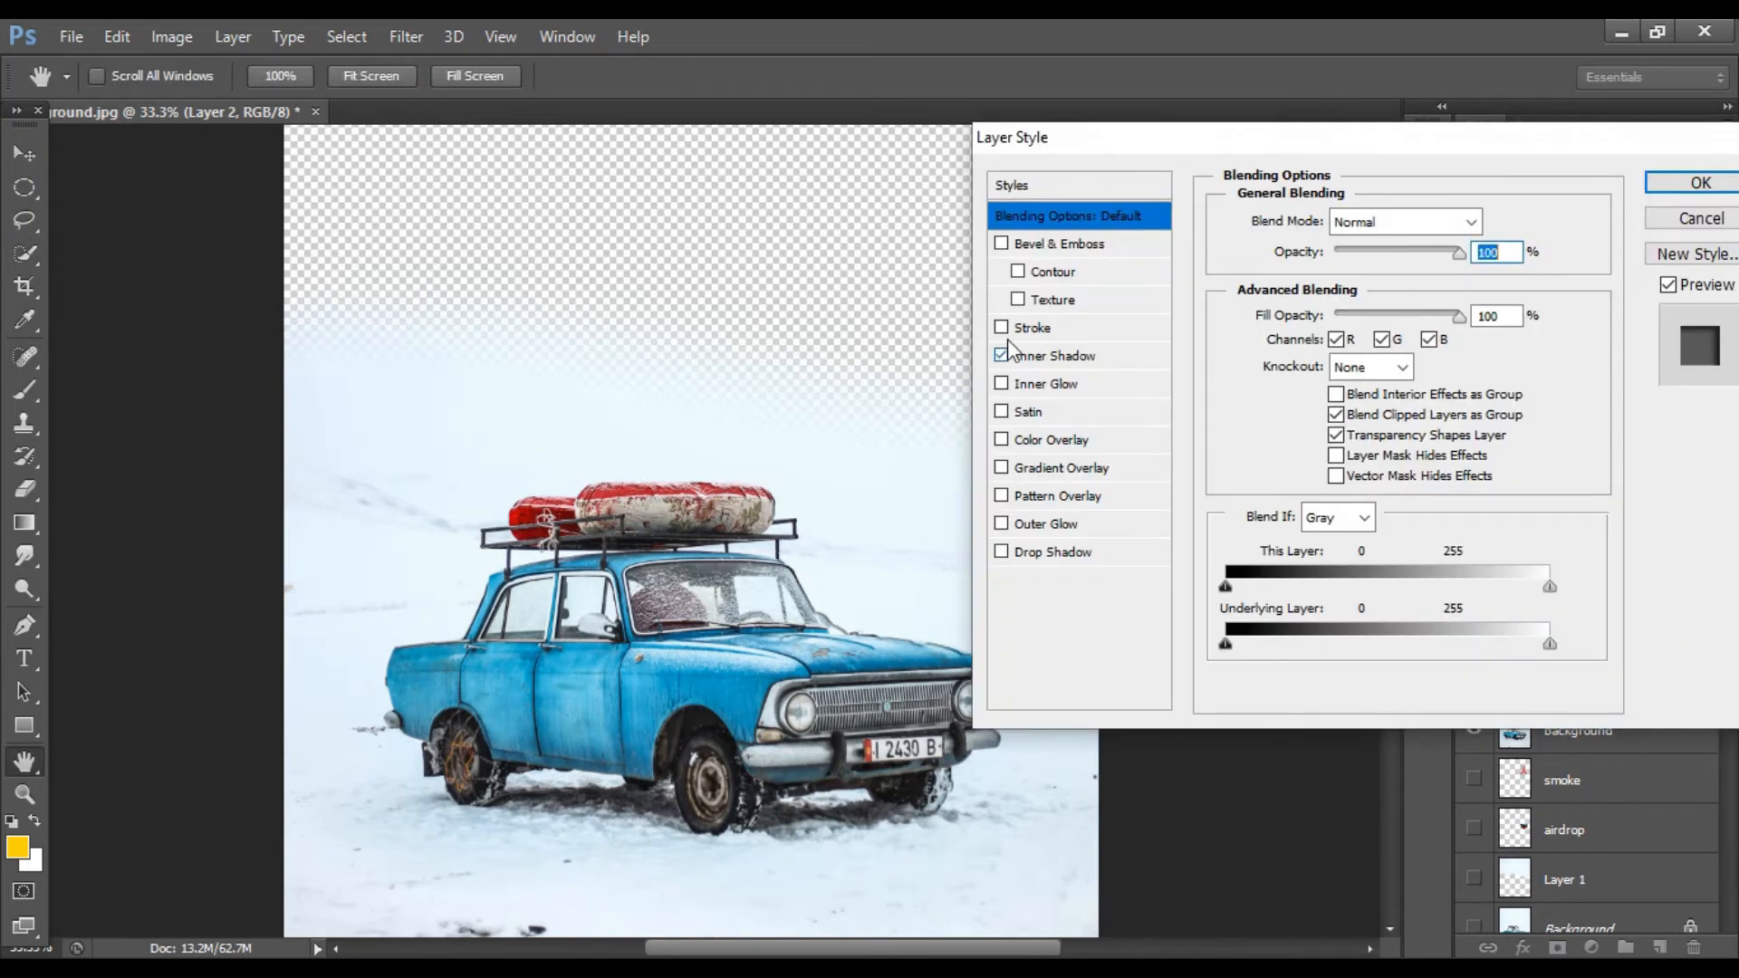
pyautogui.moveTo(1427, 138); pyautogui.dragTo(1407, 139)
pyautogui.click(1097, 352)
pyautogui.click(1355, 225)
pyautogui.click(1364, 228)
pyautogui.click(1293, 295)
pyautogui.moveTo(1302, 333); pyautogui.dragTo(1373, 391)
pyautogui.moveTo(1312, 333); pyautogui.dragTo(1374, 389)
pyautogui.press('Return')
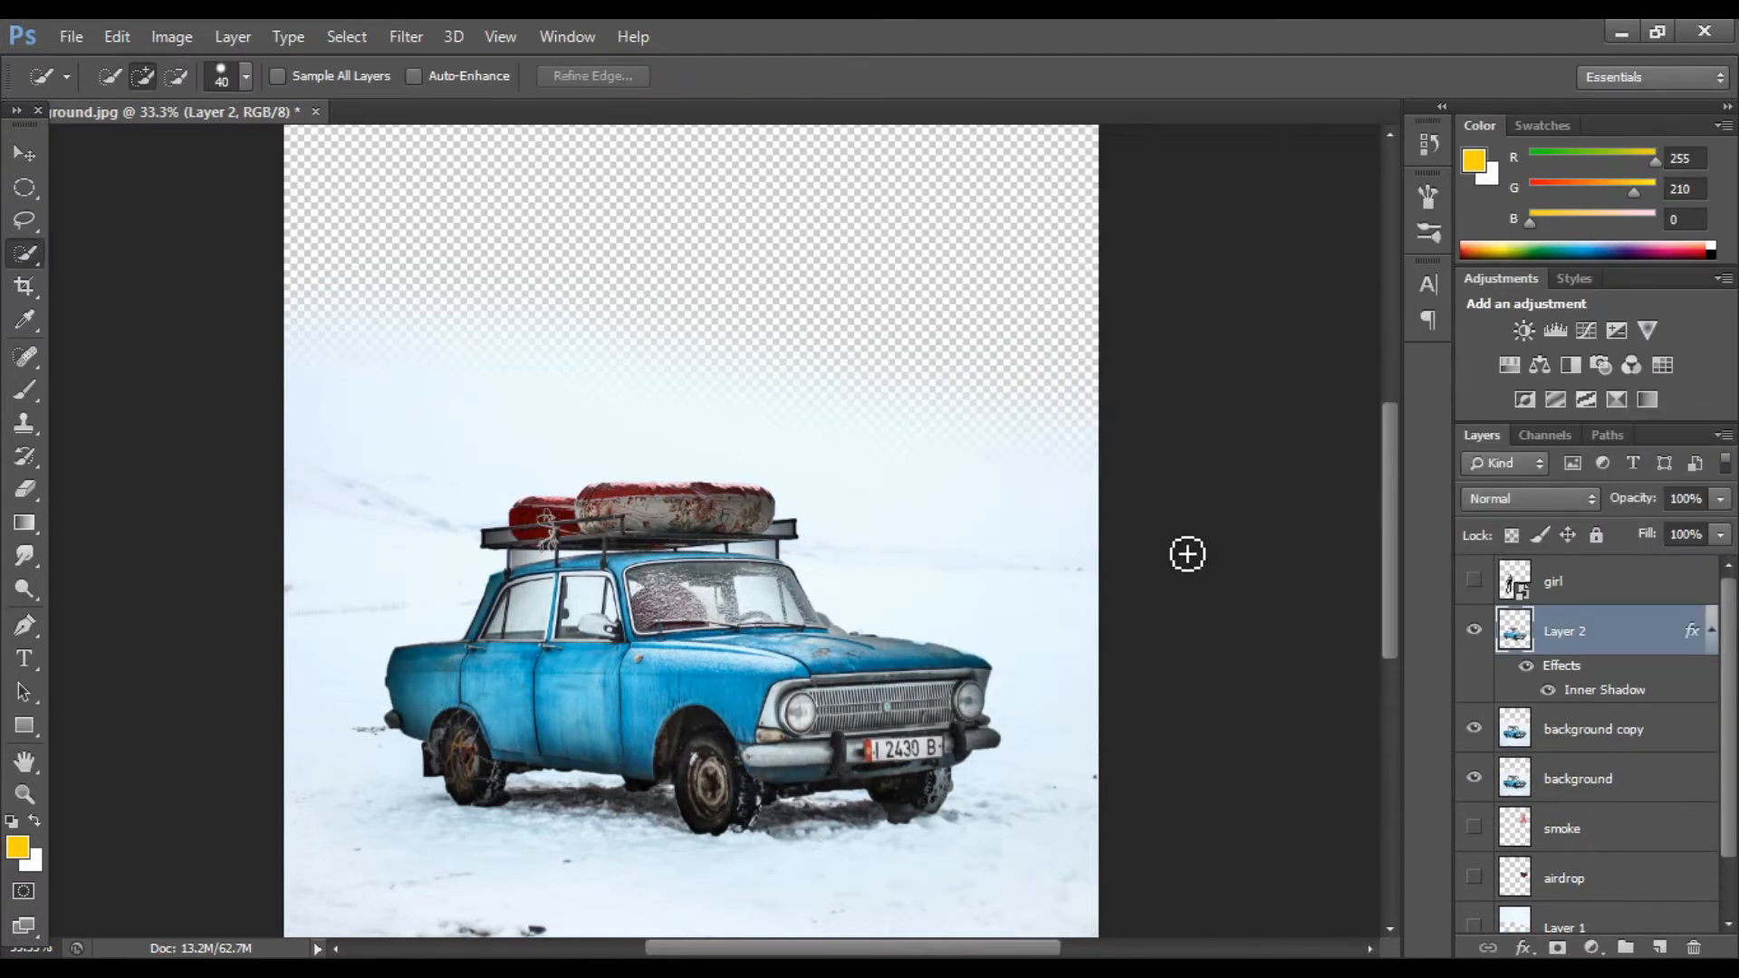
# Step: Erase the upper part of the copied car layer with the eraser at 100% opacity
pyautogui.press('e')
pyautogui.moveTo(849, 493)
pyautogui.mouseDown()
pyautogui.moveTo(975, 532)
pyautogui.moveTo(780, 510)
pyautogui.moveTo(665, 465)
pyautogui.moveTo(525, 465)
pyautogui.moveTo(438, 547)
pyautogui.mouseUp()
pyautogui.click(433, 76)
pyautogui.moveTo(448, 109); pyautogui.dragTo(459, 110)
pyautogui.click(824, 556)
pyautogui.moveTo(824, 556)
pyautogui.mouseDown()
pyautogui.moveTo(465, 572)
pyautogui.moveTo(291, 540)
pyautogui.mouseUp()
pyautogui.moveTo(356, 604); pyautogui.dragTo(768, 576)
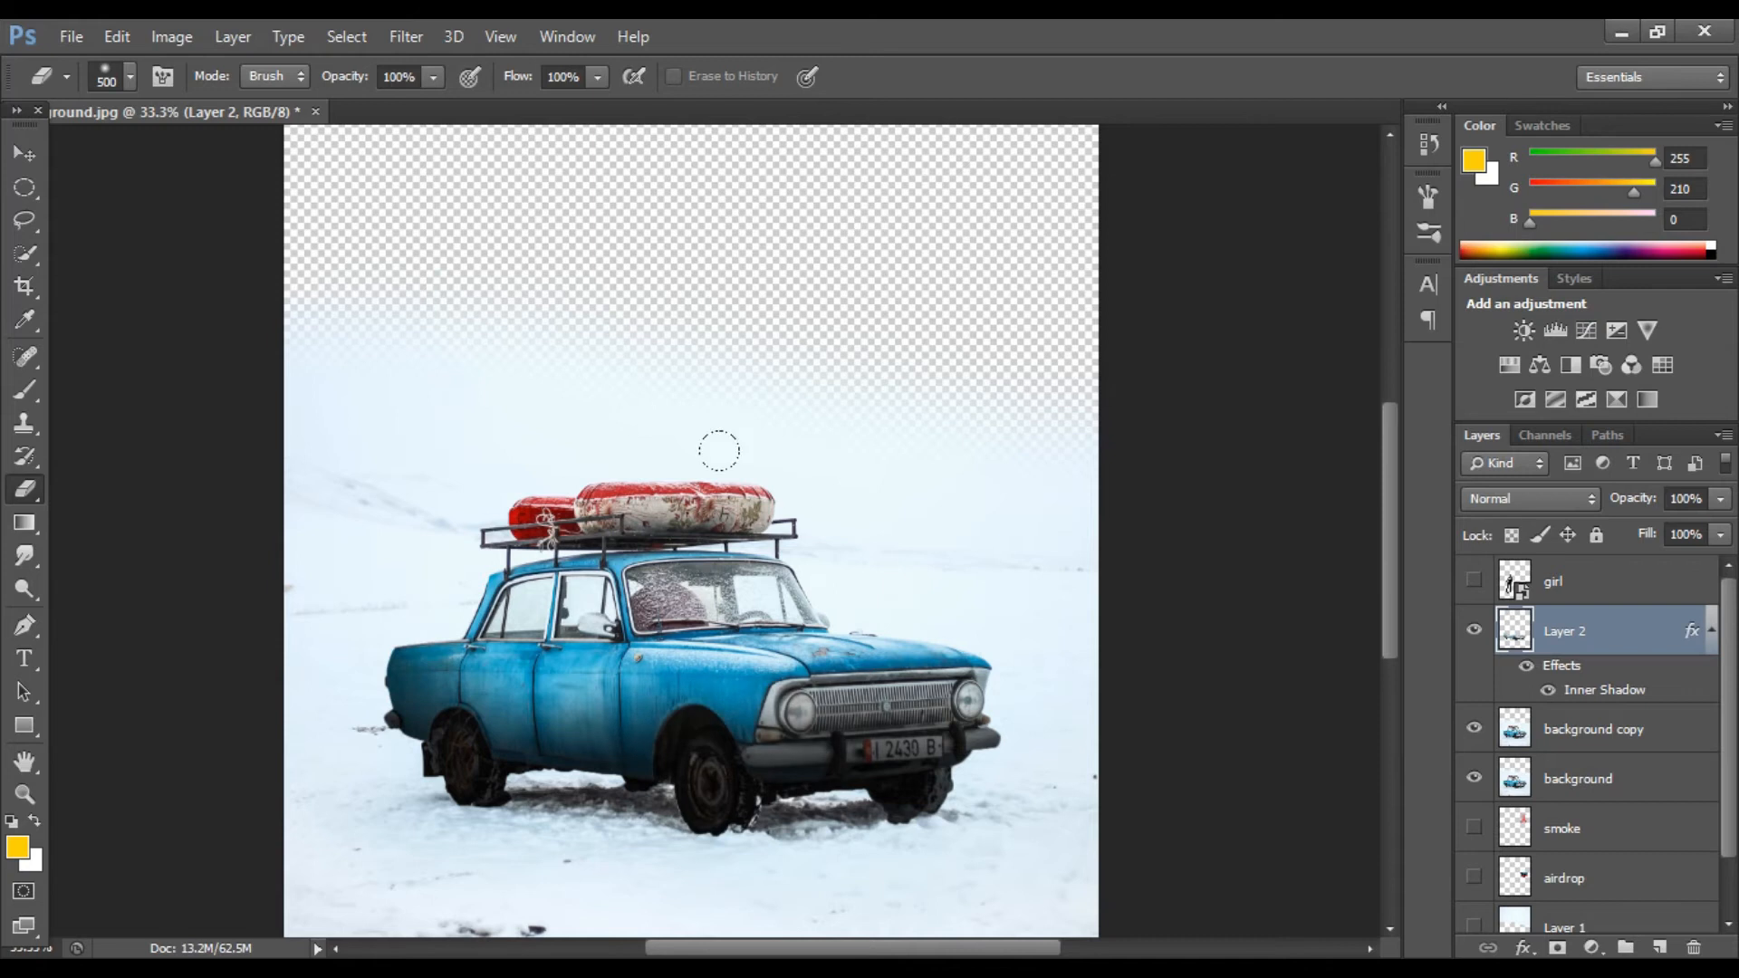
# Step: Set the copied car layer's opacity to 72%
pyautogui.hotkey('ctrl', '-')
pyautogui.moveTo(1671, 525); pyautogui.dragTo(1682, 523)
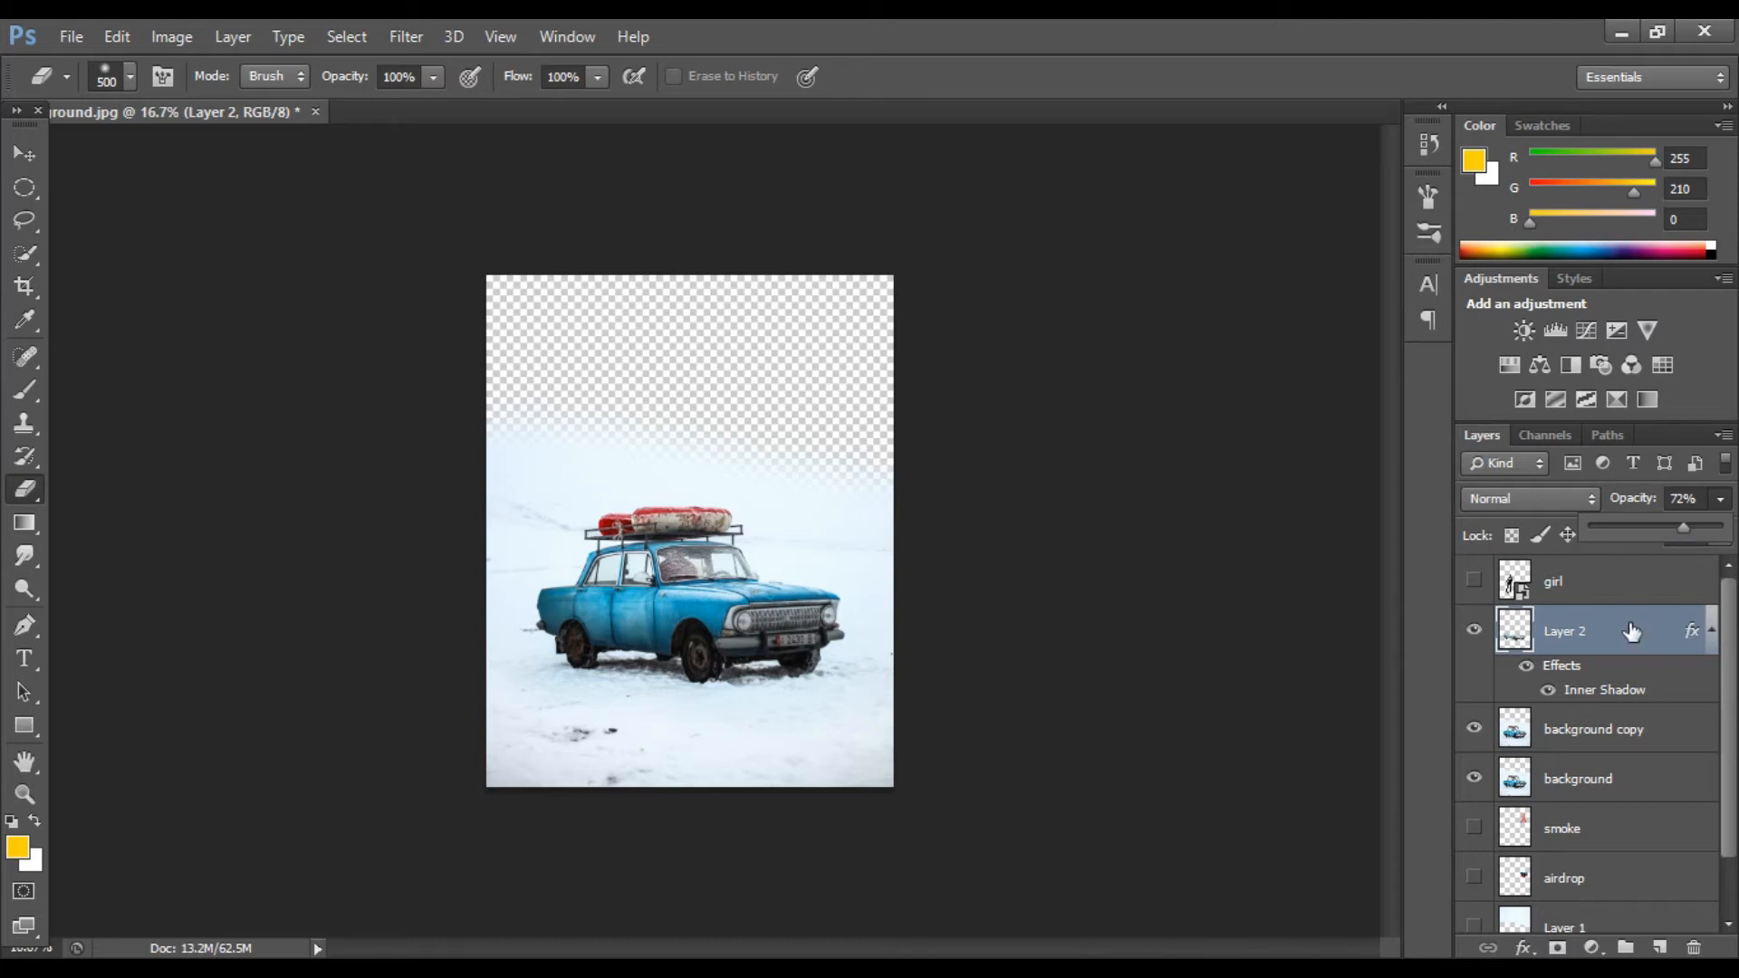
pyautogui.press('Delete')
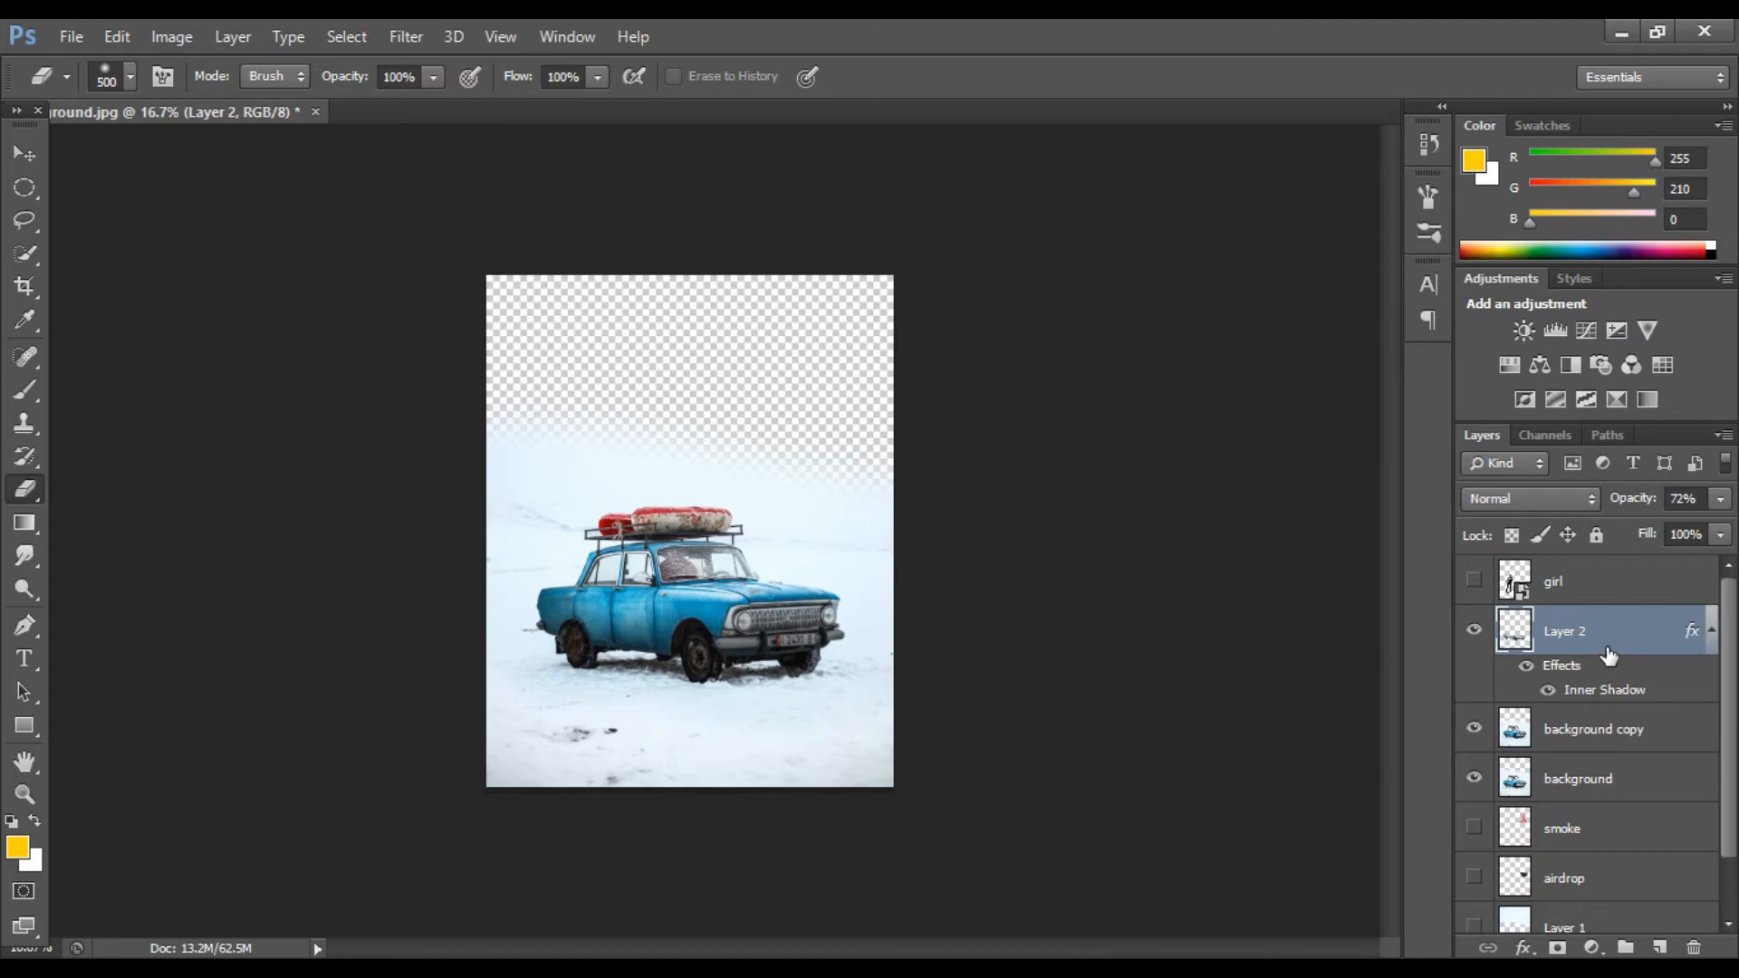
# Step: Show the sky and girl layers again and select the girl layer
pyautogui.hotkey('ctrl', '+')
pyautogui.scroll(-2, 1599, 710)
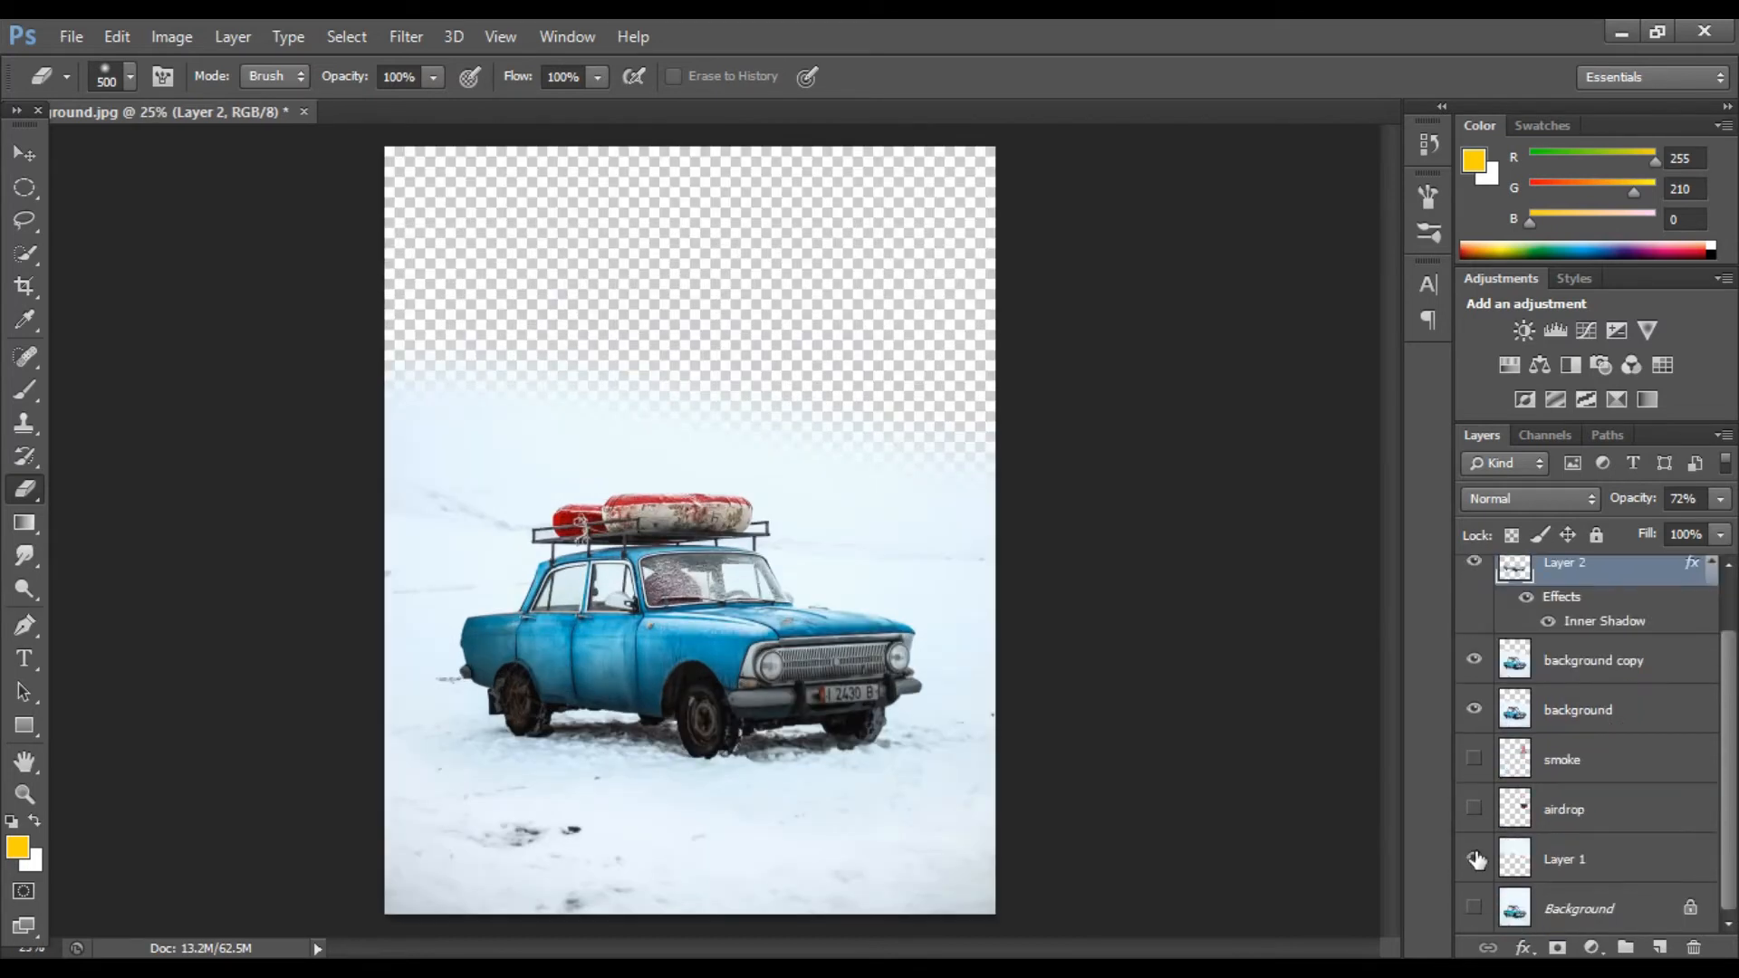
pyautogui.click(1476, 858)
pyautogui.press('v')
pyautogui.scroll(1, 1485, 589)
pyautogui.click(1474, 584)
pyautogui.scroll(-1, 1485, 589)
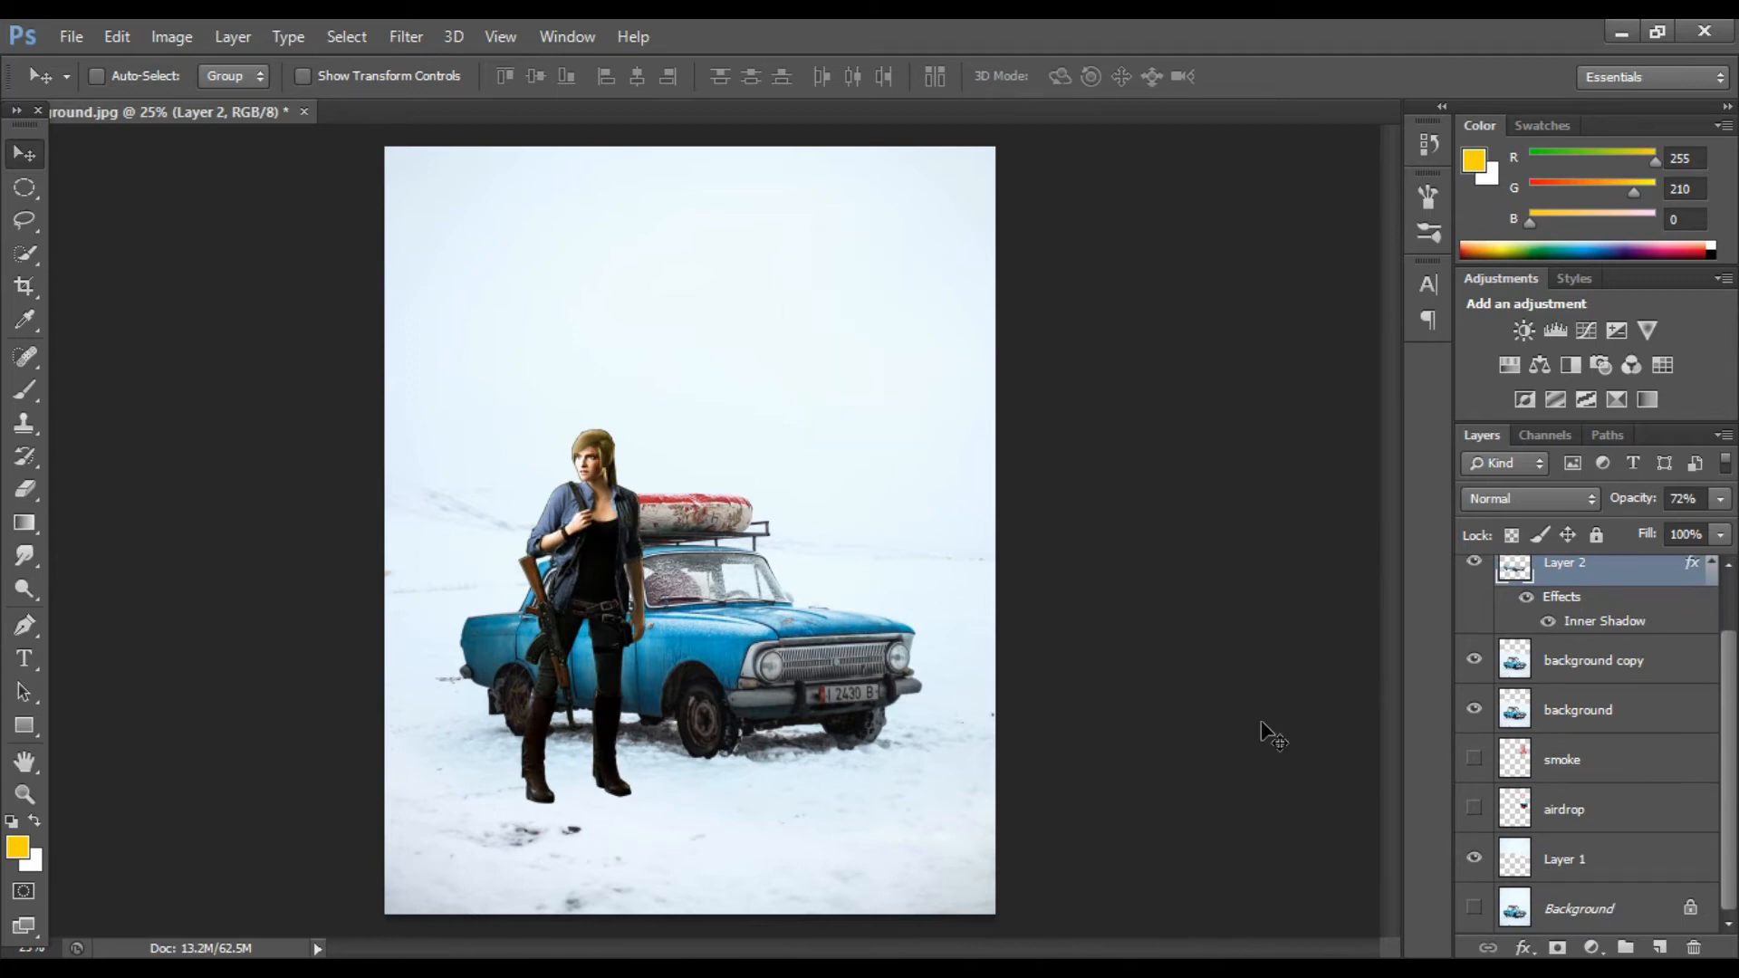
pyautogui.scroll(1, 1583, 586)
pyautogui.click(1585, 590)
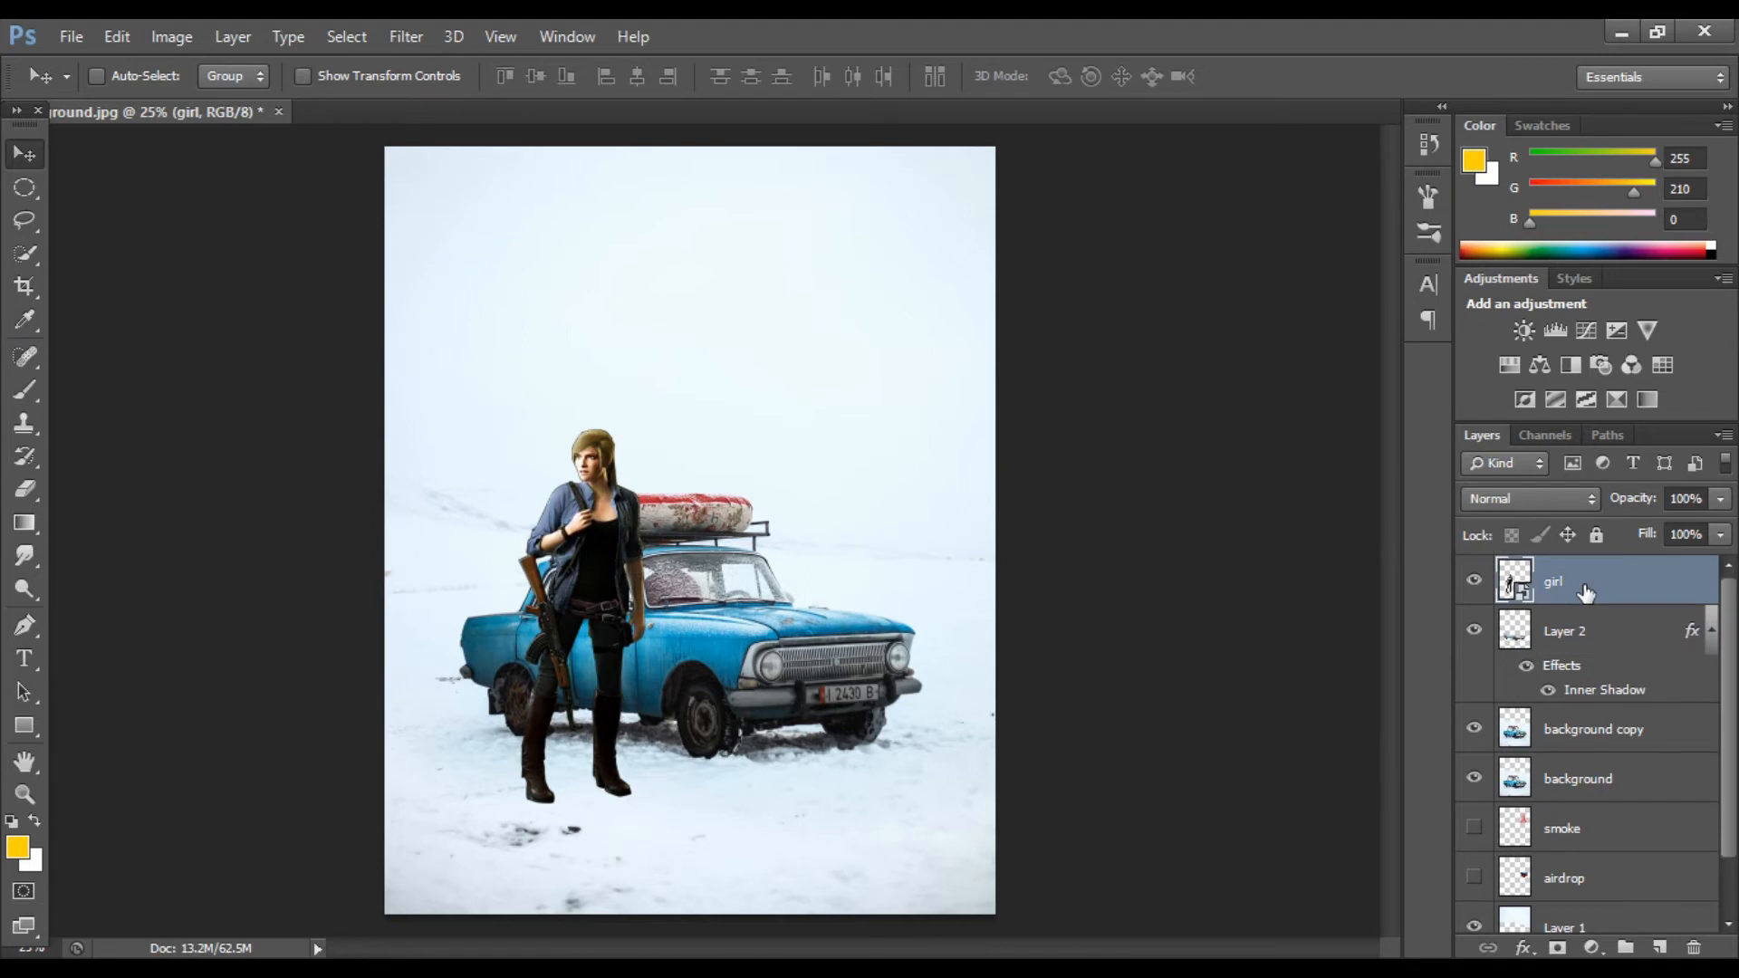
# Step: Duplicate the girl layer and brighten the copy with an image adjustment
pyautogui.hotkey('ctrl', 'j')
pyautogui.rightClick(1586, 591)
pyautogui.click(1168, 404)
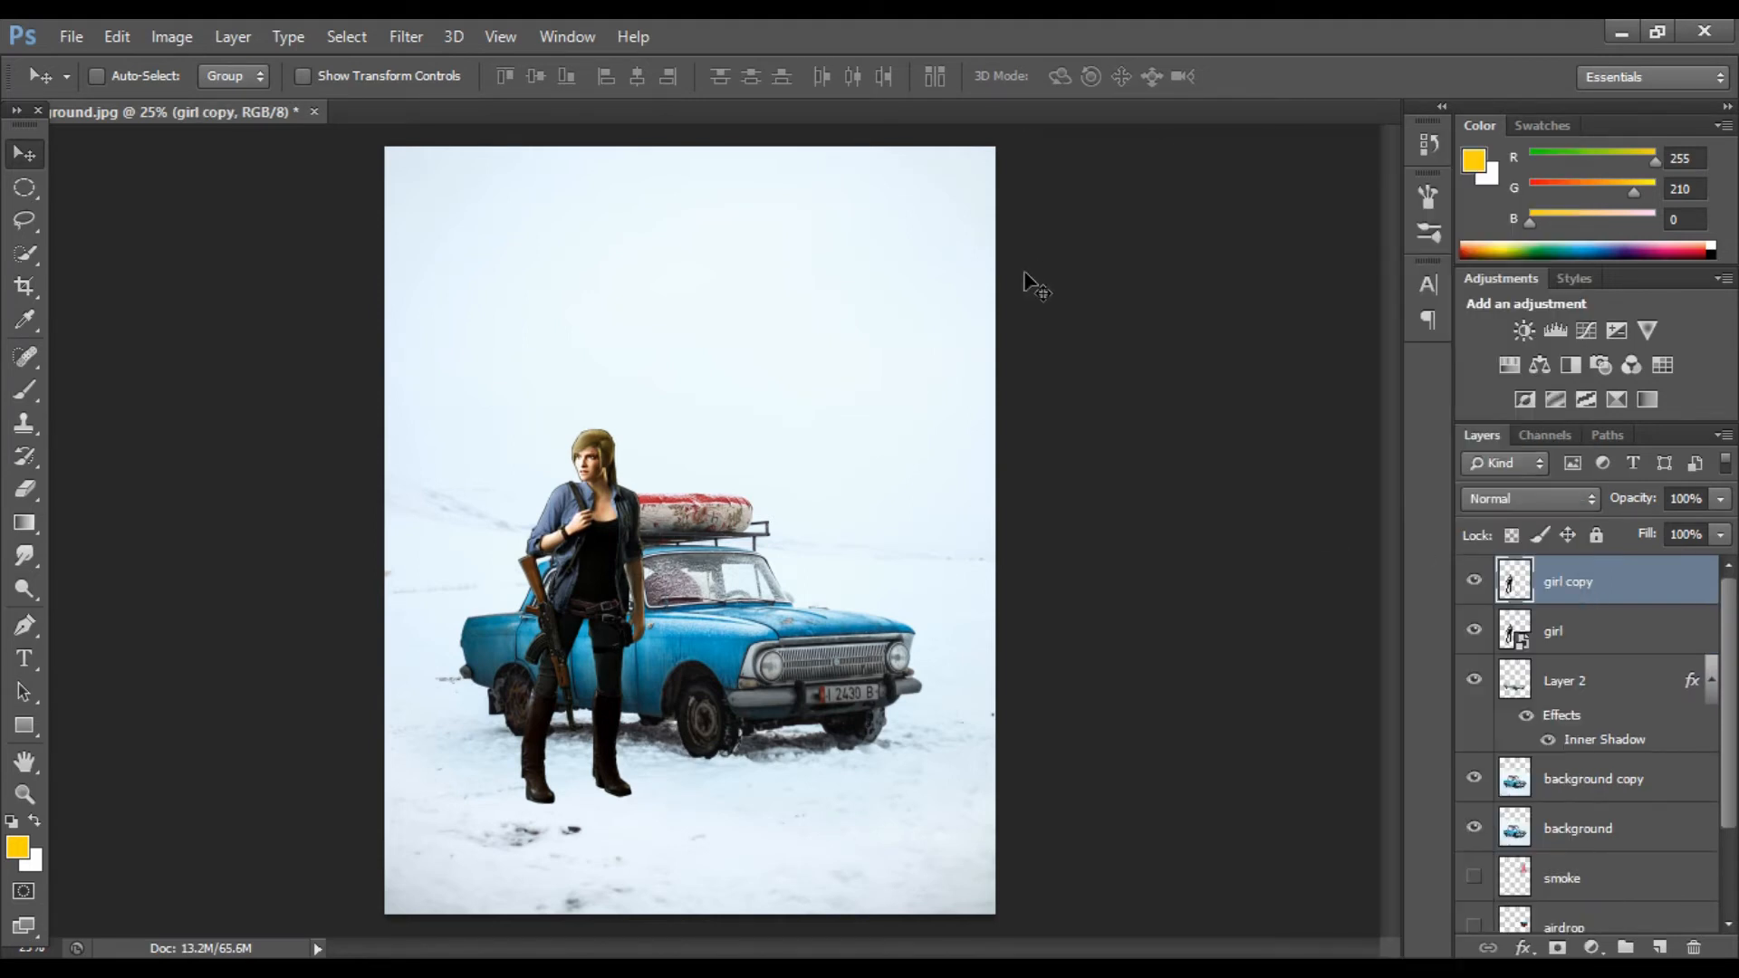
pyautogui.click(177, 38)
pyautogui.moveTo(398, 101)
pyautogui.click(523, 99)
pyautogui.moveTo(1012, 230); pyautogui.dragTo(1126, 231)
pyautogui.click(1209, 206)
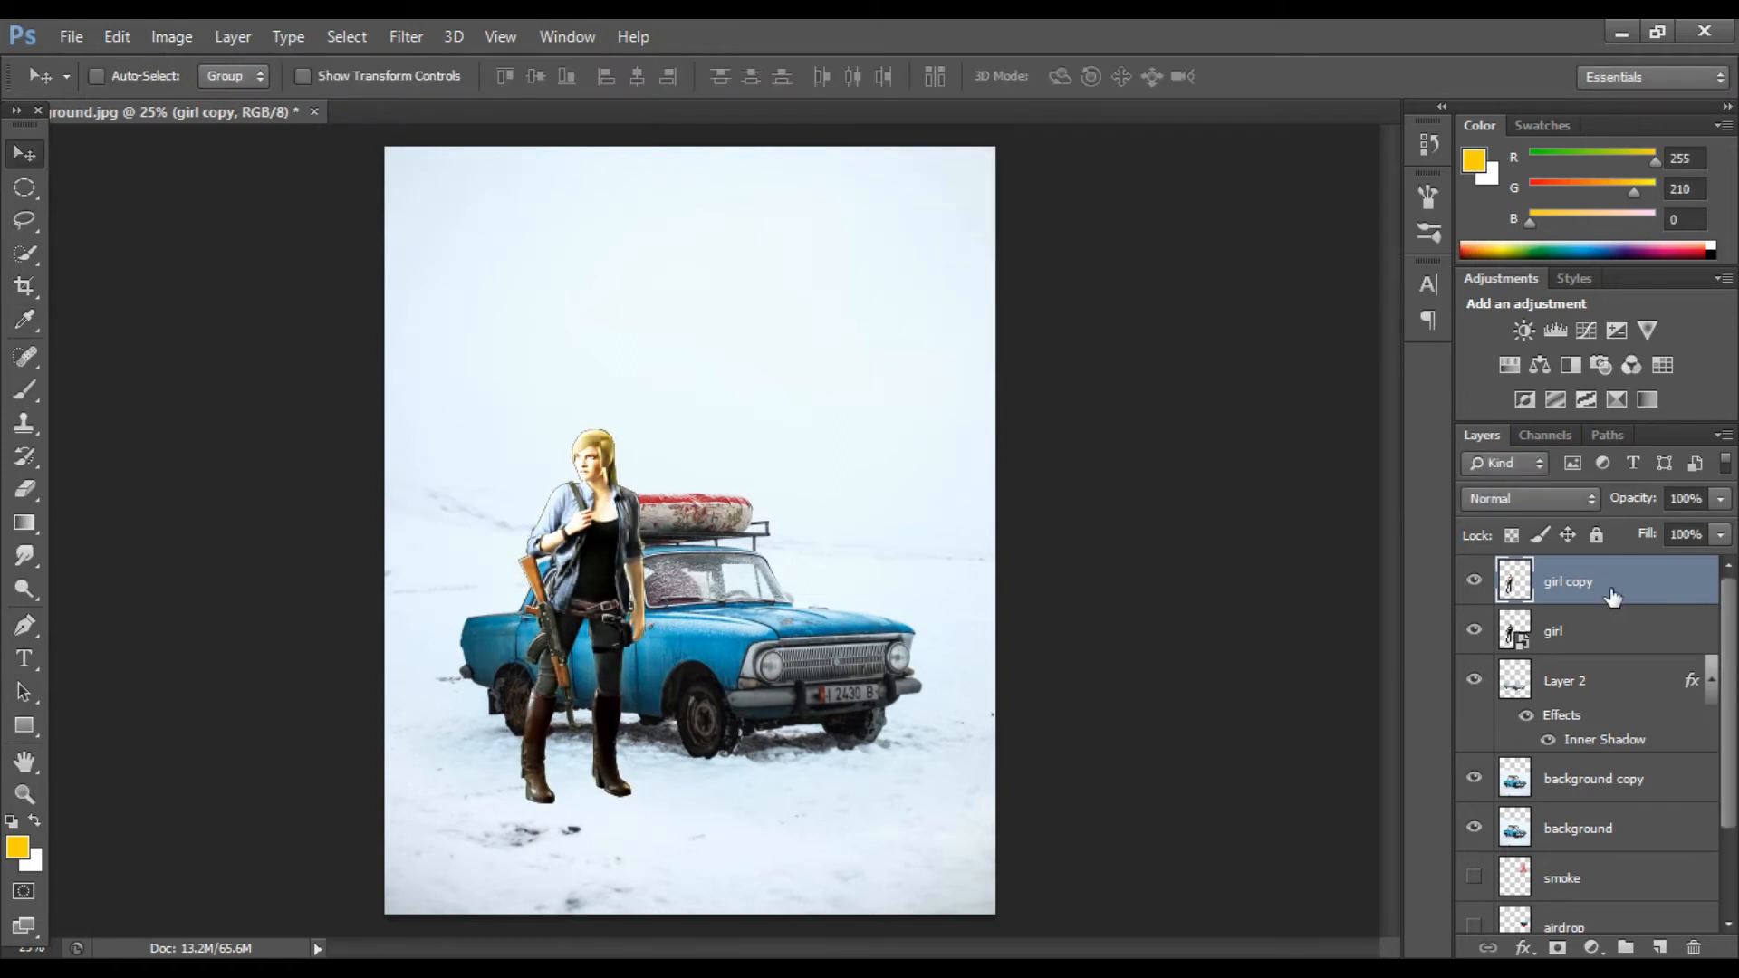
# Step: Add a layer mask to the girl copy, then delete the mask and the copy layer
pyautogui.keyDown('alt'); pyautogui.click(1558, 947); pyautogui.keyUp('alt')
pyautogui.press('d')
pyautogui.press('b')
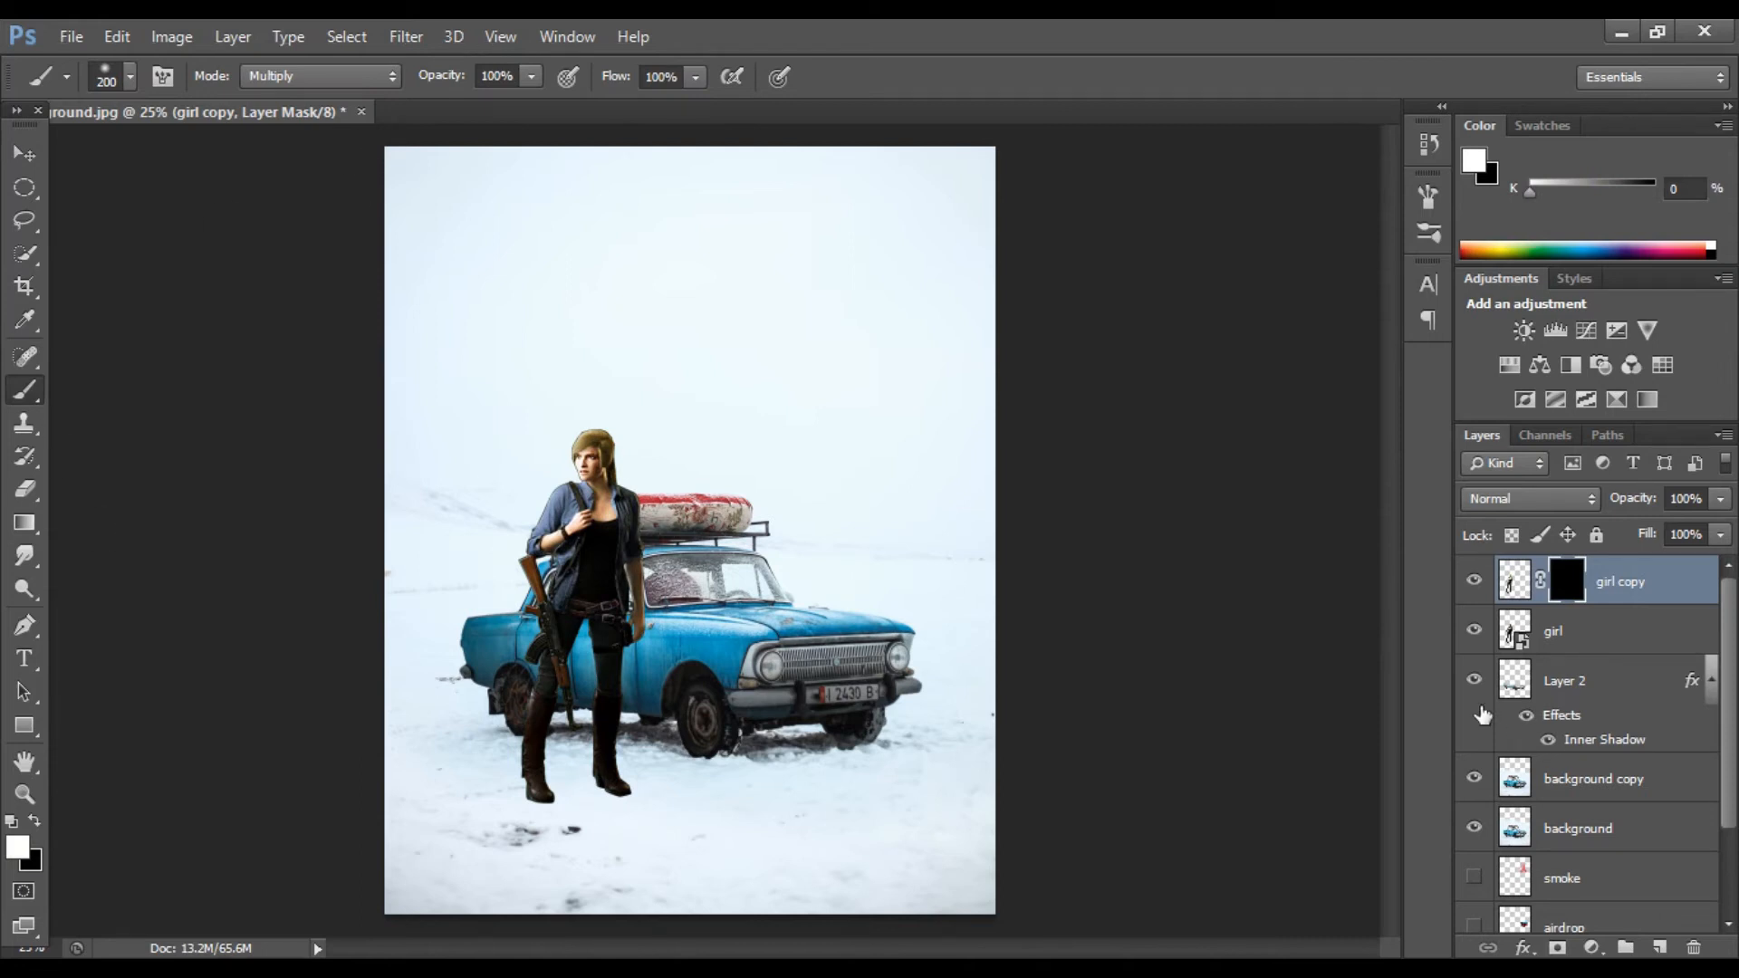
pyautogui.press('v')
pyautogui.click(1693, 948)
pyautogui.click(788, 400)
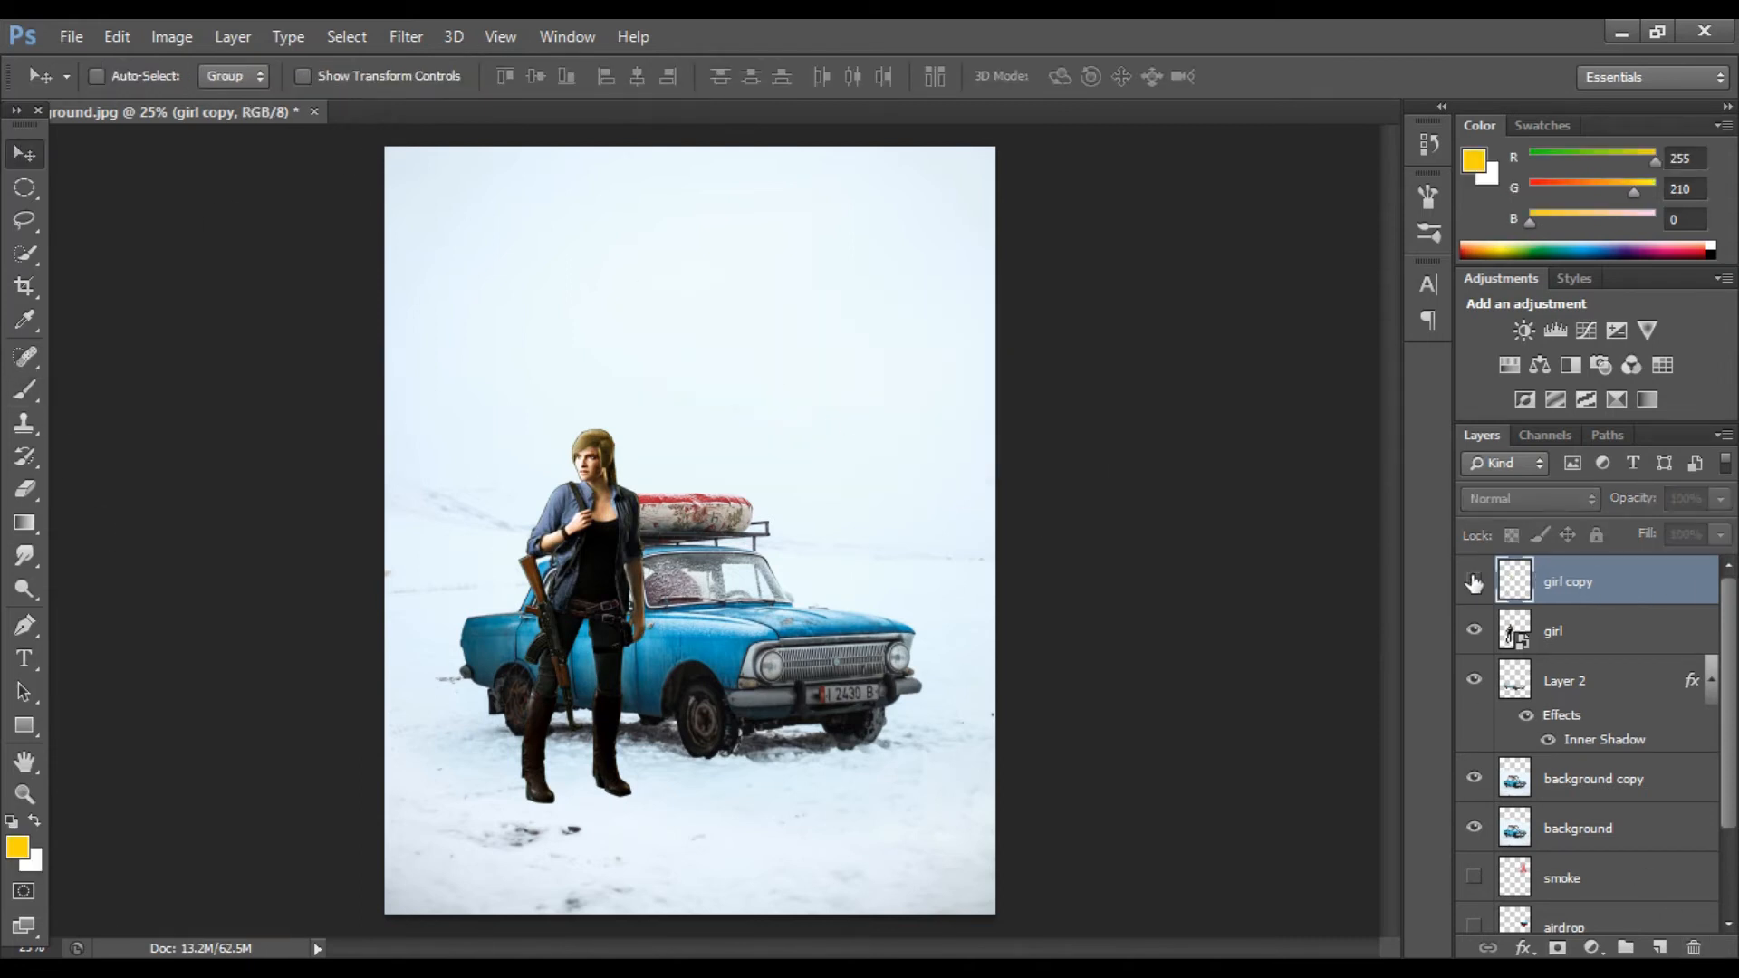
pyautogui.press('Delete')
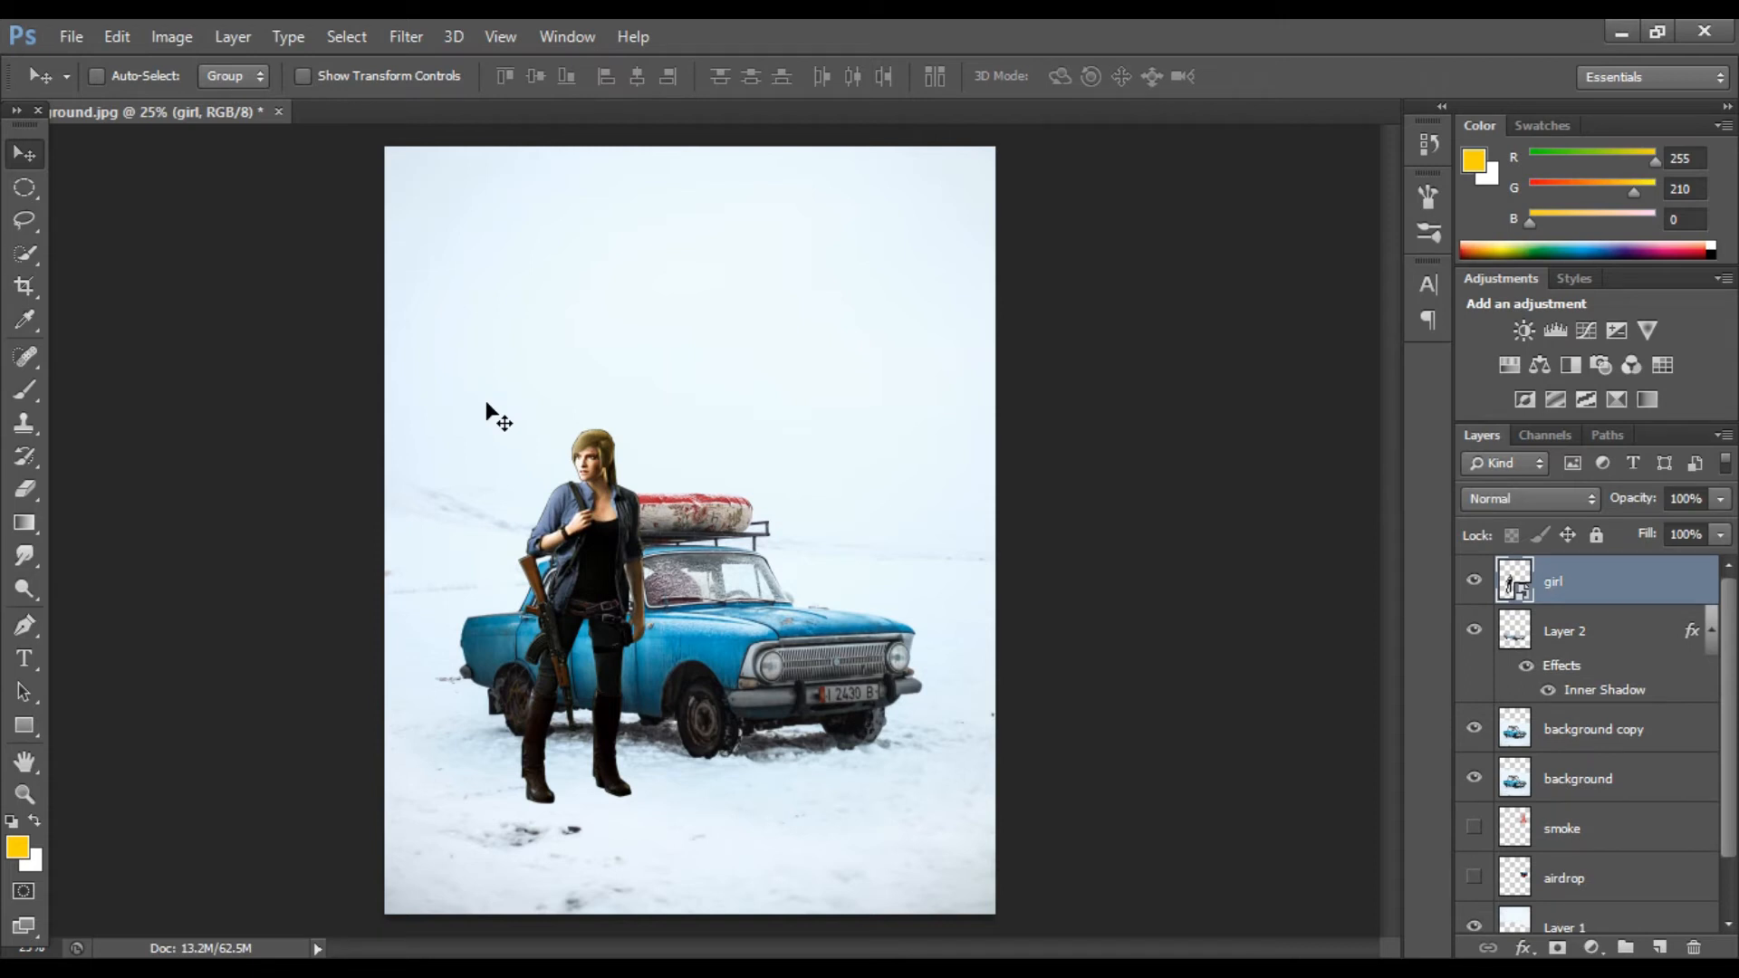
# Step: Rasterize the girl layer
pyautogui.scroll(1, 489, 412)
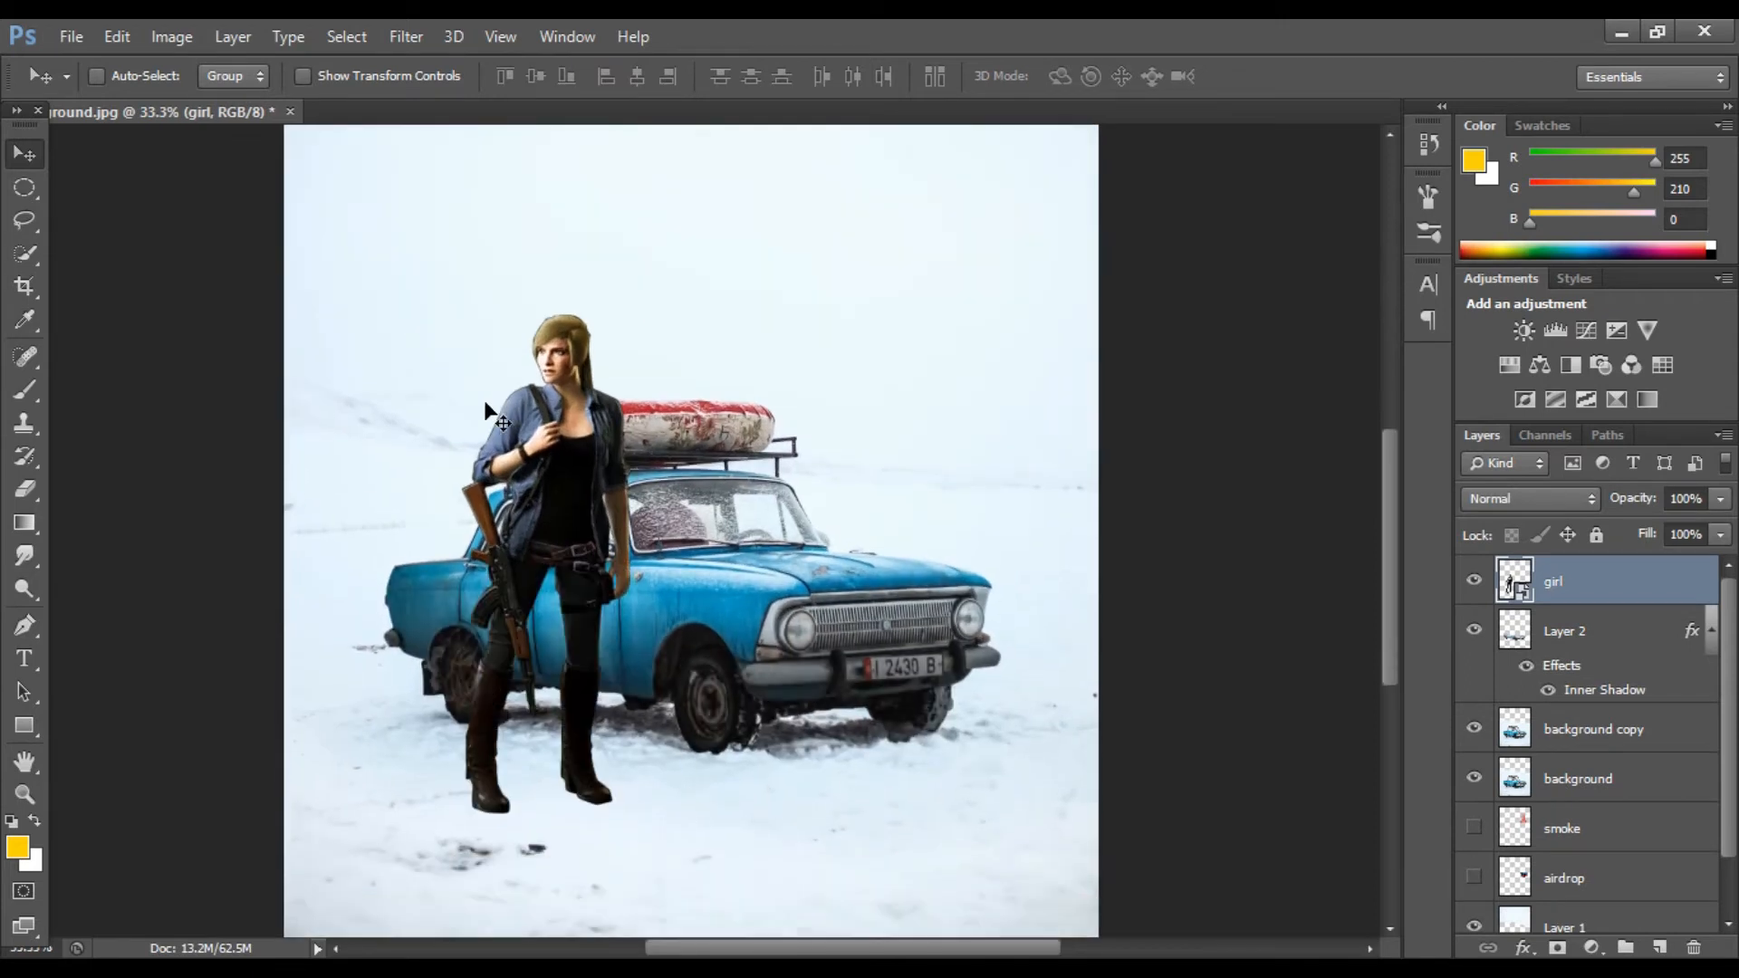
pyautogui.scroll(-1, 766, 507)
pyautogui.scroll(-1, 766, 508)
pyautogui.rightClick(1569, 595)
pyautogui.click(1154, 406)
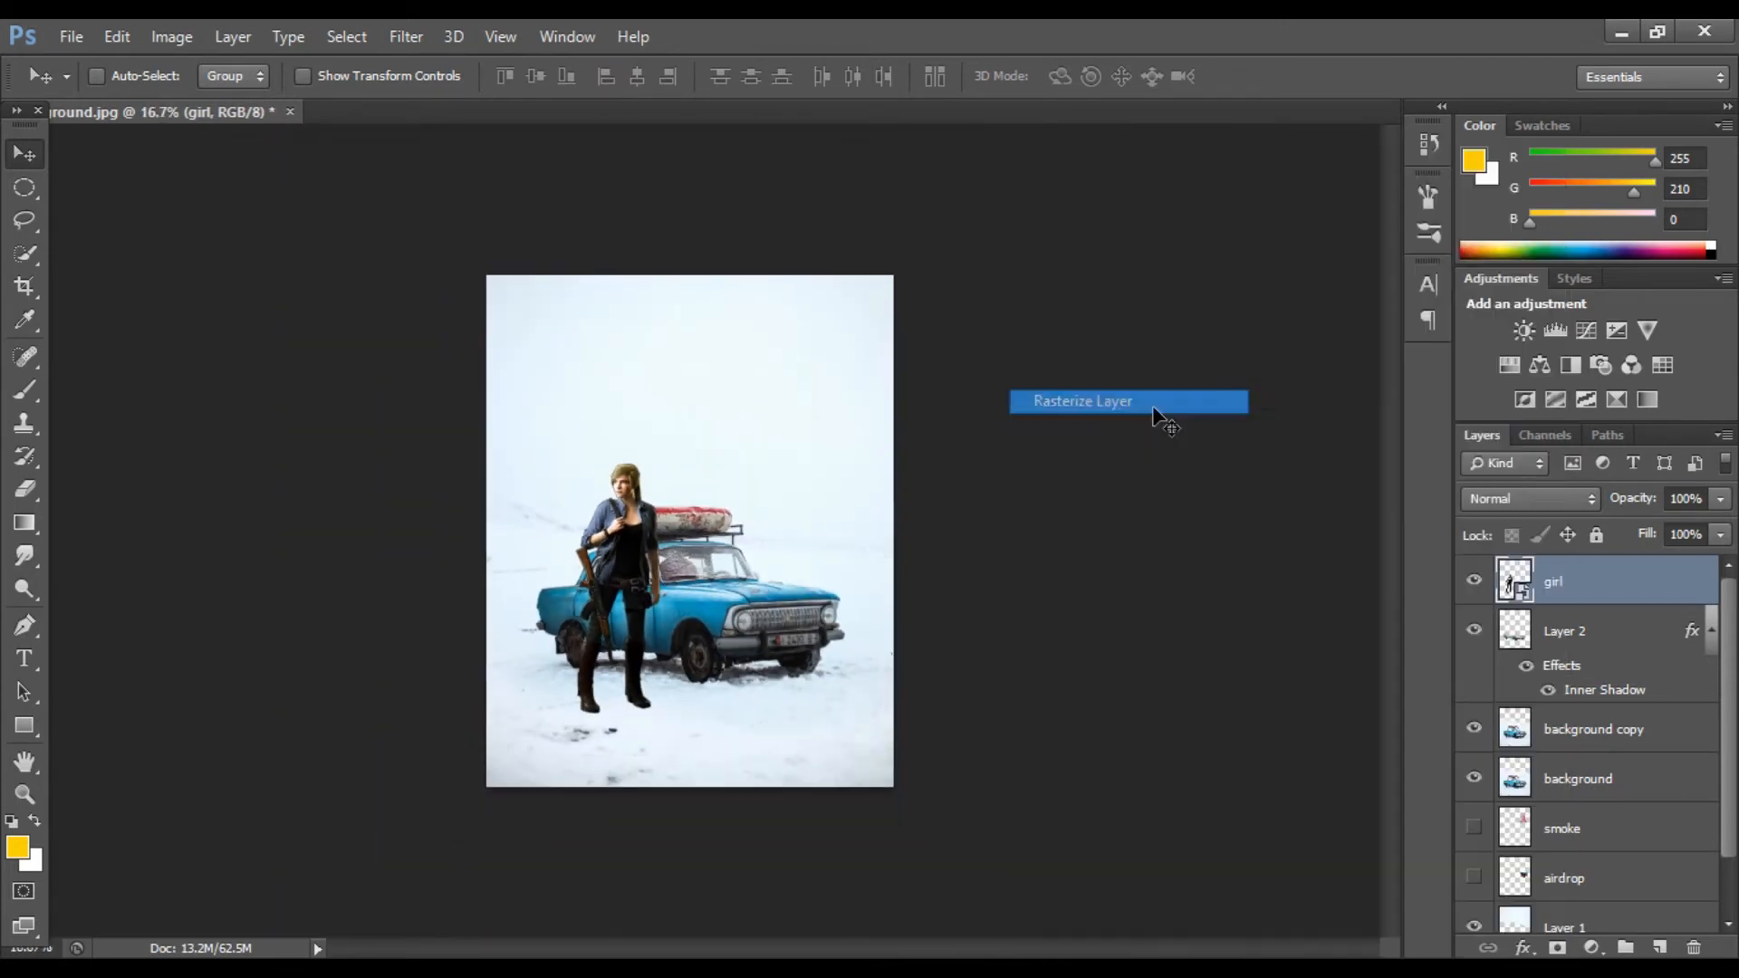
# Step: Duplicate the girl layer and turn the copy black with Hue/Saturation, saturation and lightness at -100
pyautogui.hotkey('ctrl', 'j')
pyautogui.click(172, 37)
pyautogui.moveTo(272, 101)
pyautogui.click(544, 233)
pyautogui.moveTo(1319, 470); pyautogui.dragTo(1193, 470)
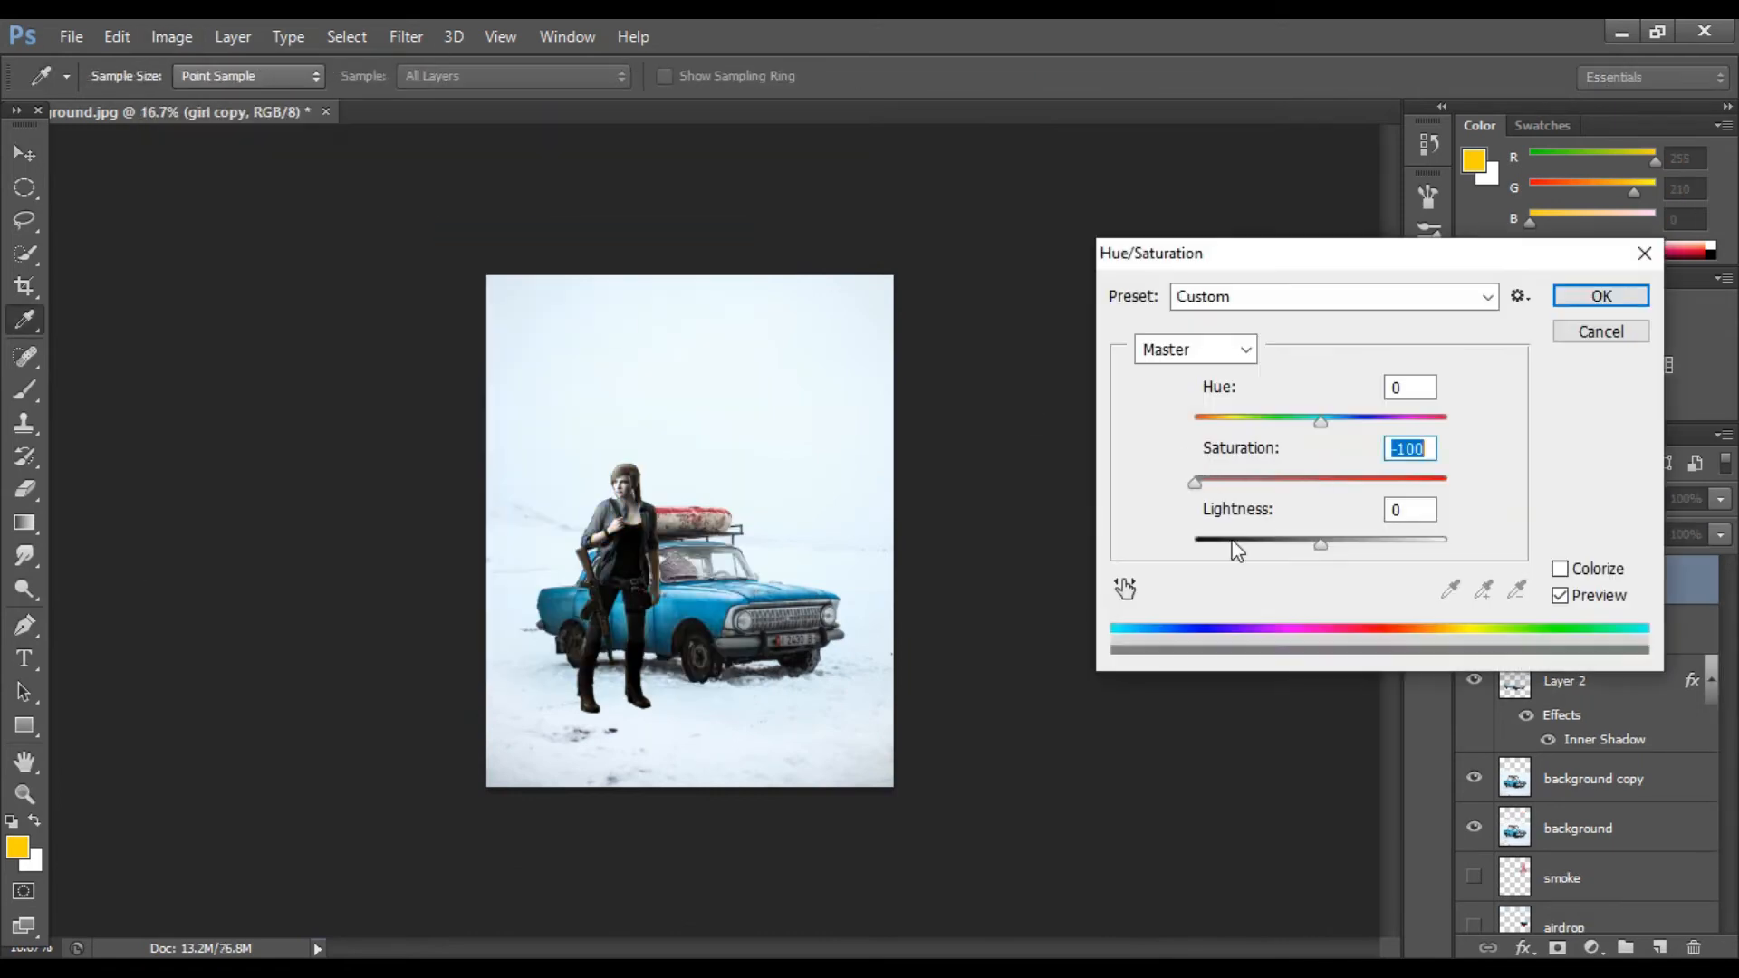
pyautogui.moveTo(1319, 536); pyautogui.dragTo(1193, 536)
pyautogui.click(1621, 297)
# Step: Move the black copy below the girl layer and flip it with Free Transform to form her shadow
pyautogui.moveTo(1632, 599); pyautogui.dragTo(1615, 646)
pyautogui.hotkey('ctrl', 't')
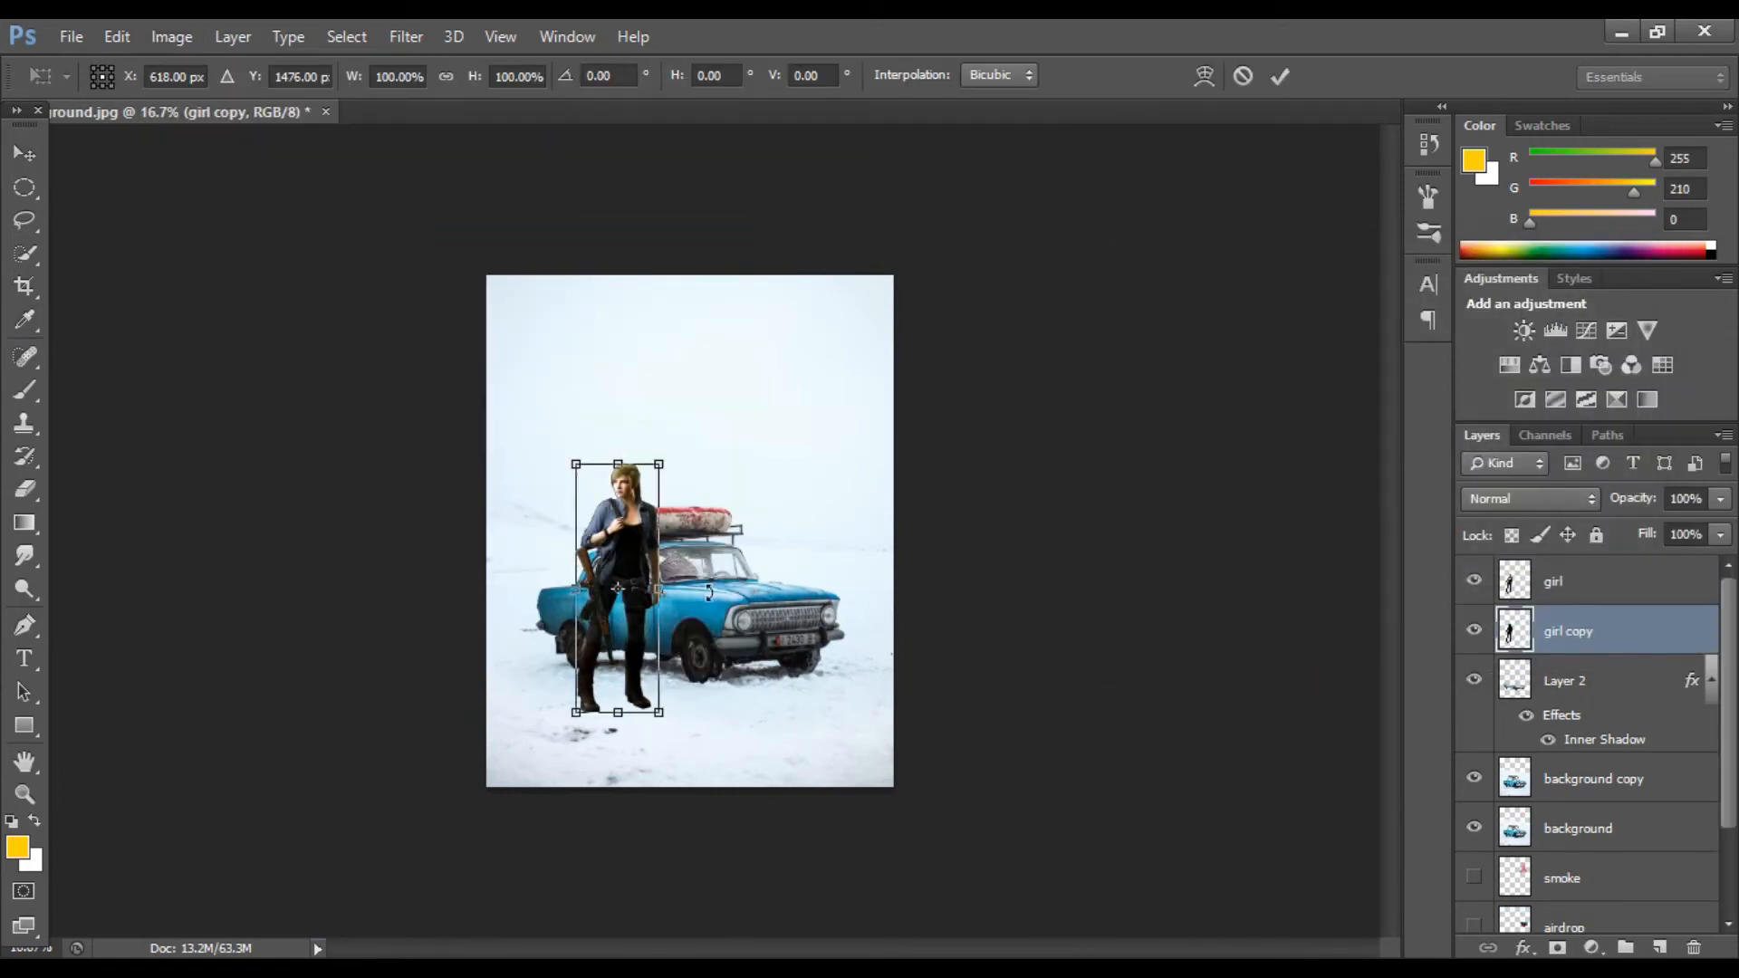
pyautogui.moveTo(737, 571); pyautogui.dragTo(740, 591)
pyautogui.rightClick(667, 556)
pyautogui.click(711, 513)
pyautogui.rightClick(686, 534)
pyautogui.click(740, 515)
pyautogui.rightClick(675, 564)
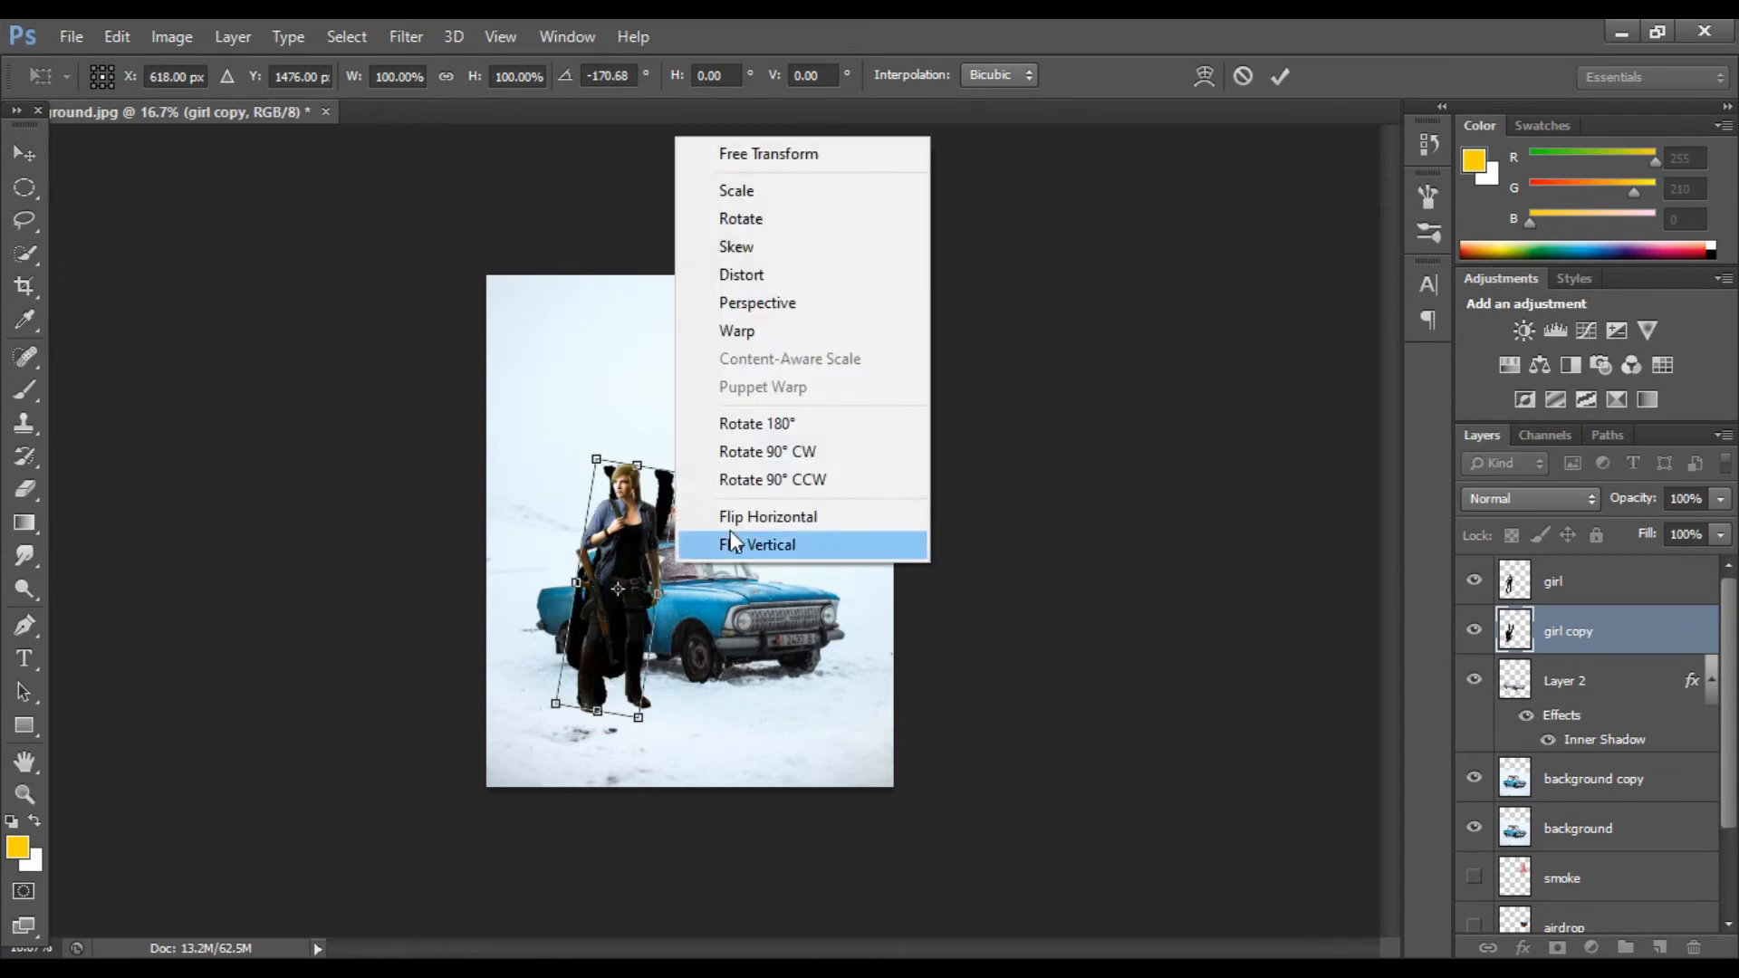
pyautogui.click(733, 517)
pyautogui.click(1280, 77)
# Step: Move the flipped shadow down to the girl's feet and shorten it
pyautogui.moveTo(640, 686); pyautogui.dragTo(661, 911)
pyautogui.hotkey('ctrl', 't')
pyautogui.moveTo(831, 889); pyautogui.dragTo(844, 816)
pyautogui.press('Return')
pyautogui.moveTo(616, 773); pyautogui.dragTo(643, 762)
pyautogui.hotkey('ctrl', '+')
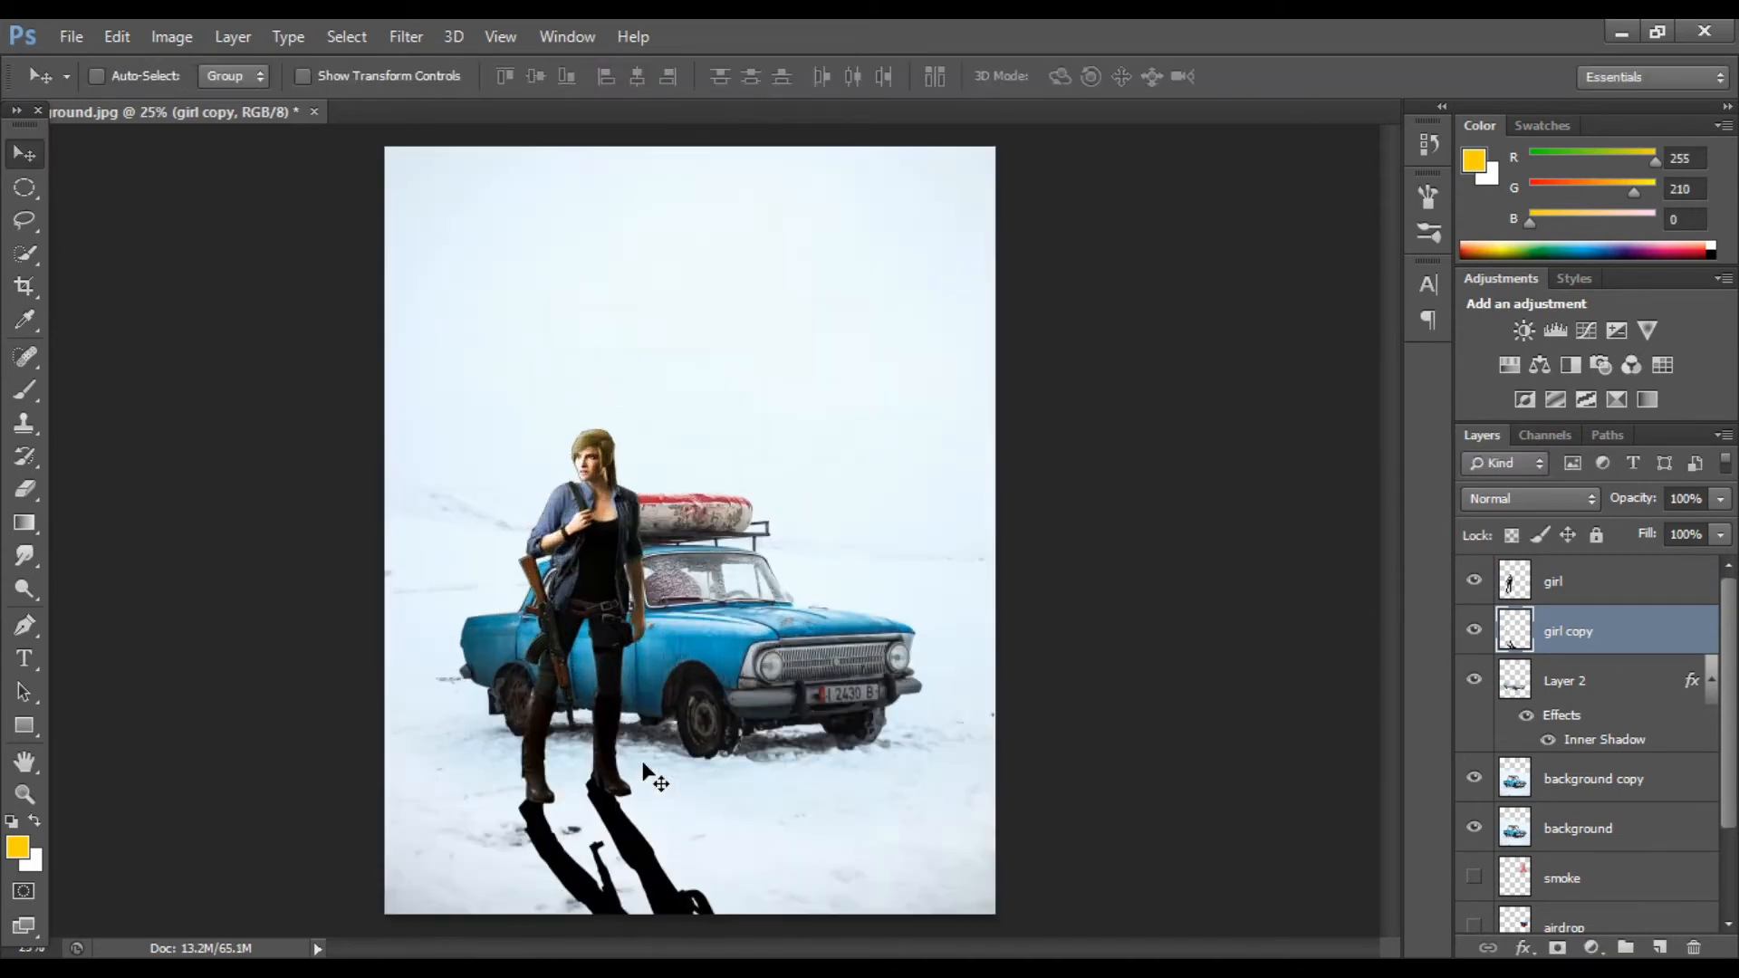
pyautogui.hotkey('ctrl', '+')
pyautogui.scroll(-3, 588, 748)
# Step: Distort the shadow's corners so it lies on the snow and meets the girl's boots
pyautogui.moveTo(591, 683); pyautogui.dragTo(617, 700)
pyautogui.hotkey('ctrl', 't')
pyautogui.moveTo(455, 638); pyautogui.dragTo(467, 627)
pyautogui.moveTo(500, 610); pyautogui.dragTo(475, 593)
pyautogui.moveTo(836, 614); pyautogui.dragTo(827, 622)
pyautogui.moveTo(717, 670); pyautogui.dragTo(718, 693)
pyautogui.moveTo(463, 608); pyautogui.dragTo(483, 591)
pyautogui.moveTo(492, 722); pyautogui.dragTo(478, 717)
pyautogui.moveTo(475, 602); pyautogui.dragTo(482, 578)
pyautogui.rightClick(526, 706)
pyautogui.click(621, 476)
pyautogui.moveTo(599, 596); pyautogui.dragTo(593, 605)
pyautogui.moveTo(707, 625); pyautogui.dragTo(686, 626)
pyautogui.press('Return')
pyautogui.hotkey('ctrl', '-')
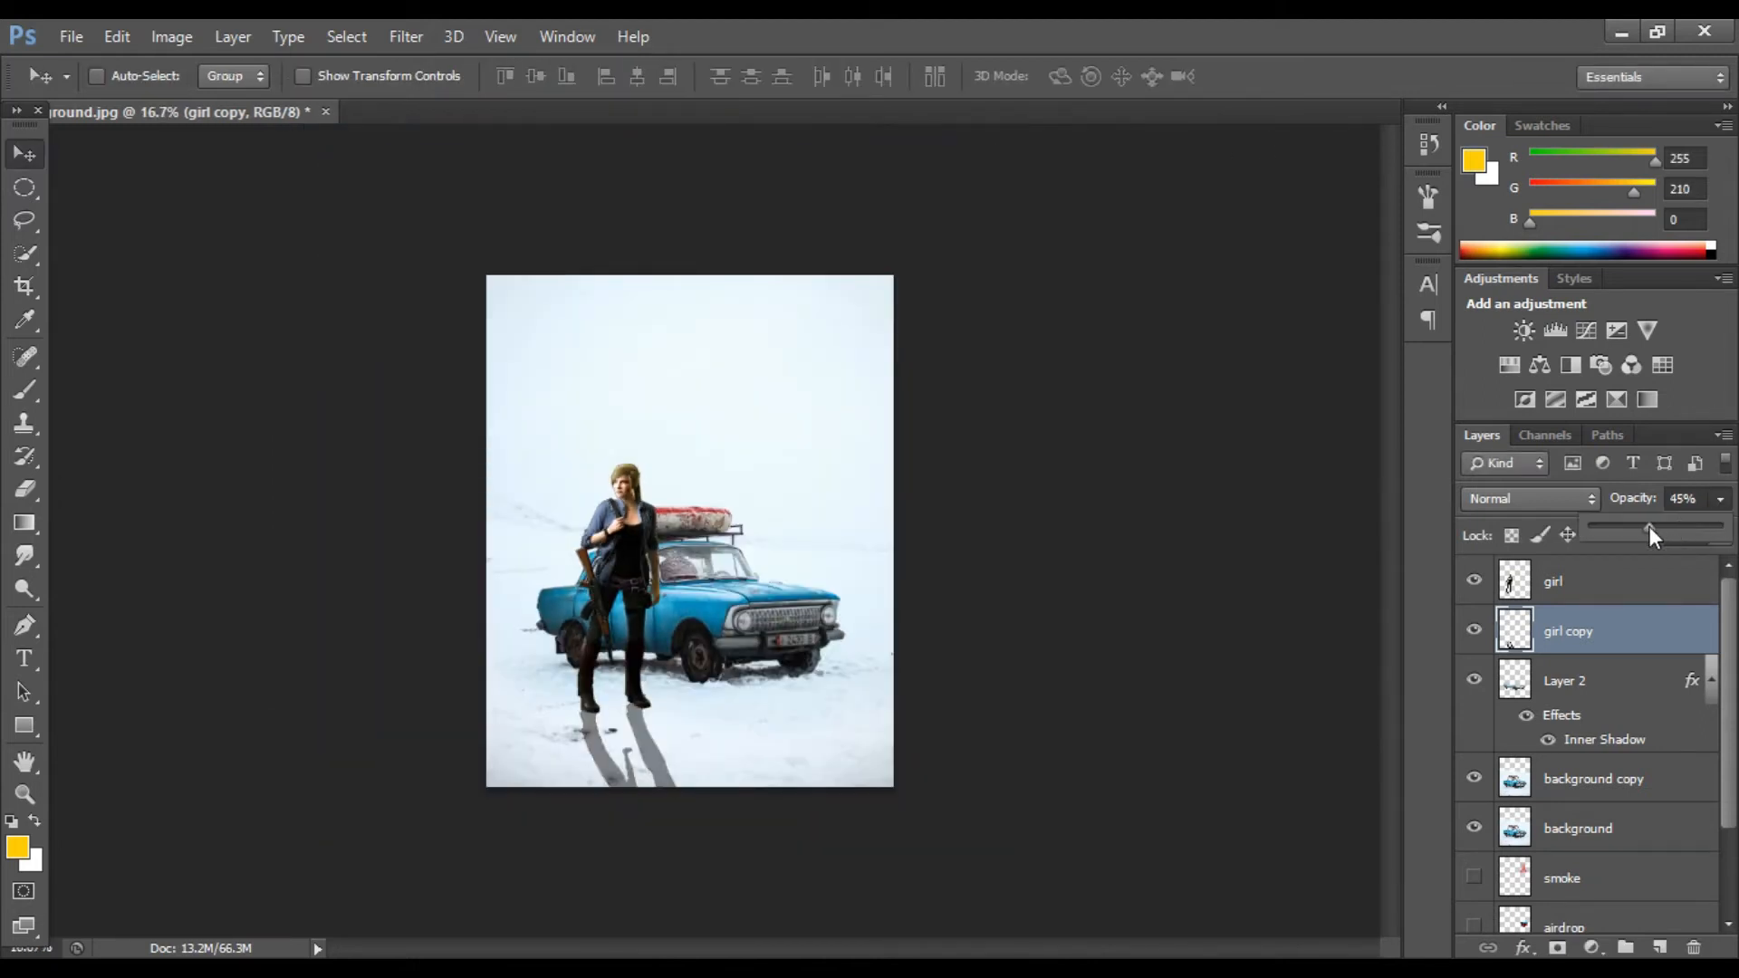
# Step: Lower the shadow layer's opacity to 33%
pyautogui.moveTo(1642, 525); pyautogui.dragTo(1634, 526)
pyautogui.scroll(-1, 1481, 779)
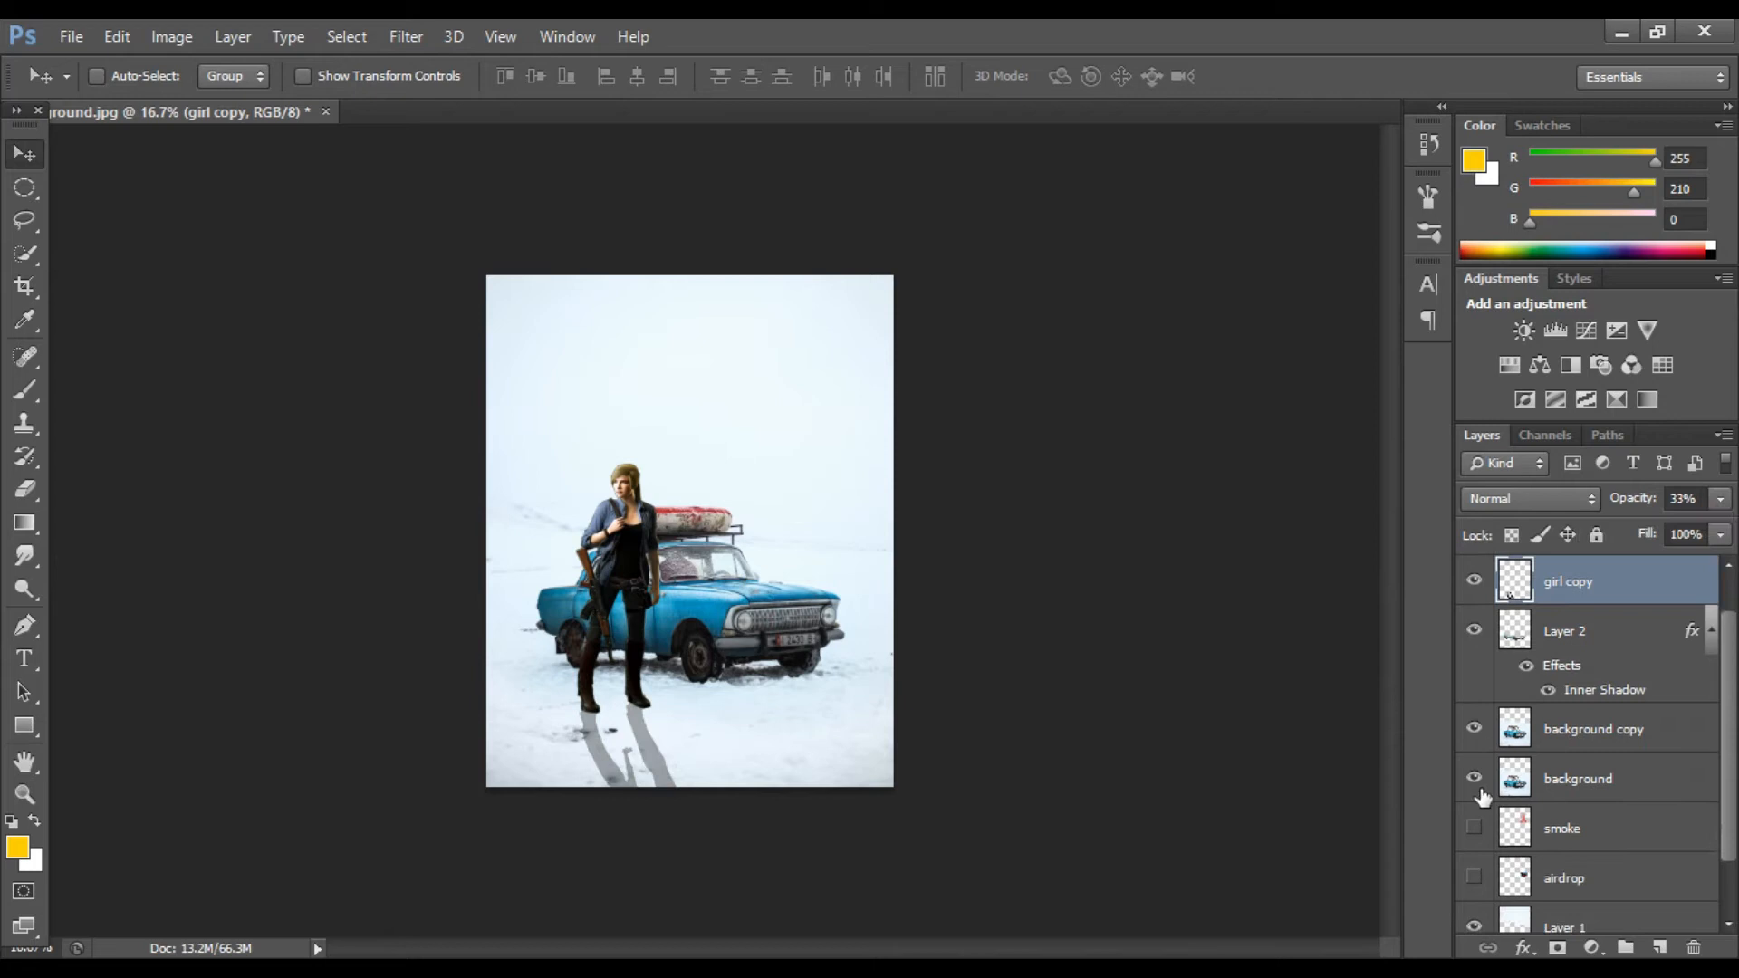
# Step: Add a new empty layer above the background layer
pyautogui.click(1476, 725)
pyautogui.scroll(1, 1611, 625)
pyautogui.click(1616, 584)
pyautogui.scroll(-2, 1622, 688)
pyautogui.click(1620, 730)
pyautogui.click(1660, 947)
pyautogui.moveTo(1627, 732); pyautogui.dragTo(1630, 789)
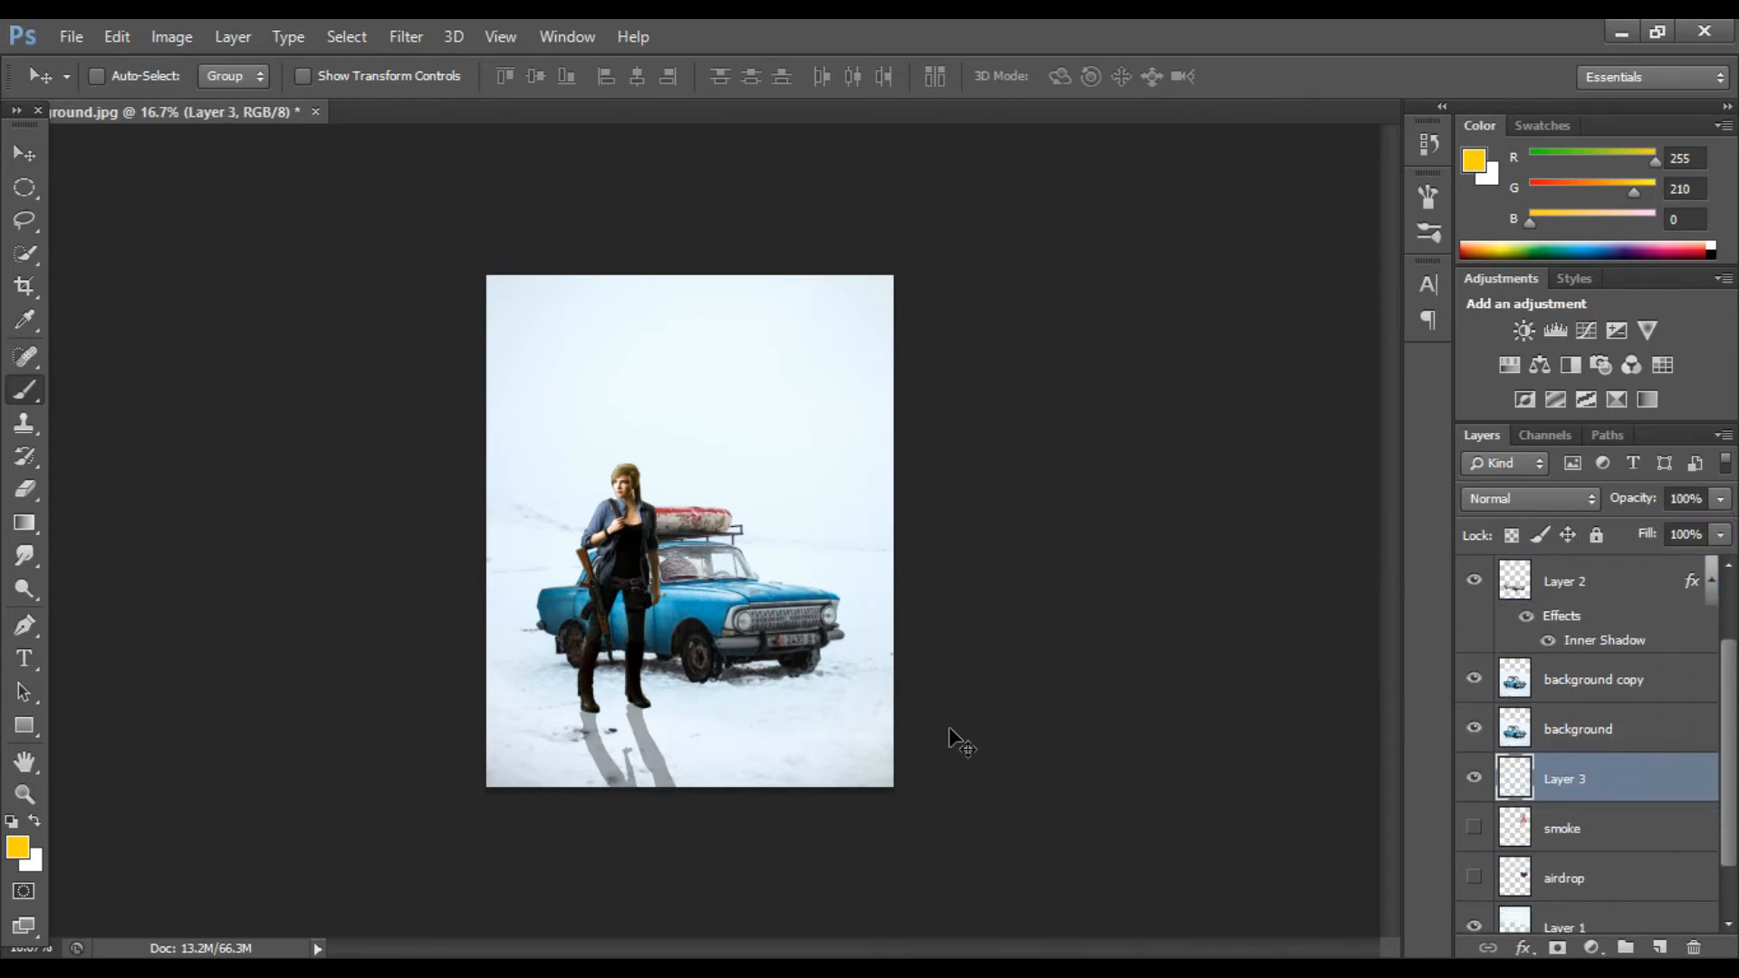
# Step: Set the foreground color to 000000, pick a large soft brush, and move the new layer above Layer 2
pyautogui.click(17, 846)
pyautogui.write('000000')
pyautogui.press('Return')
pyautogui.click(24, 389)
pyautogui.click(136, 74)
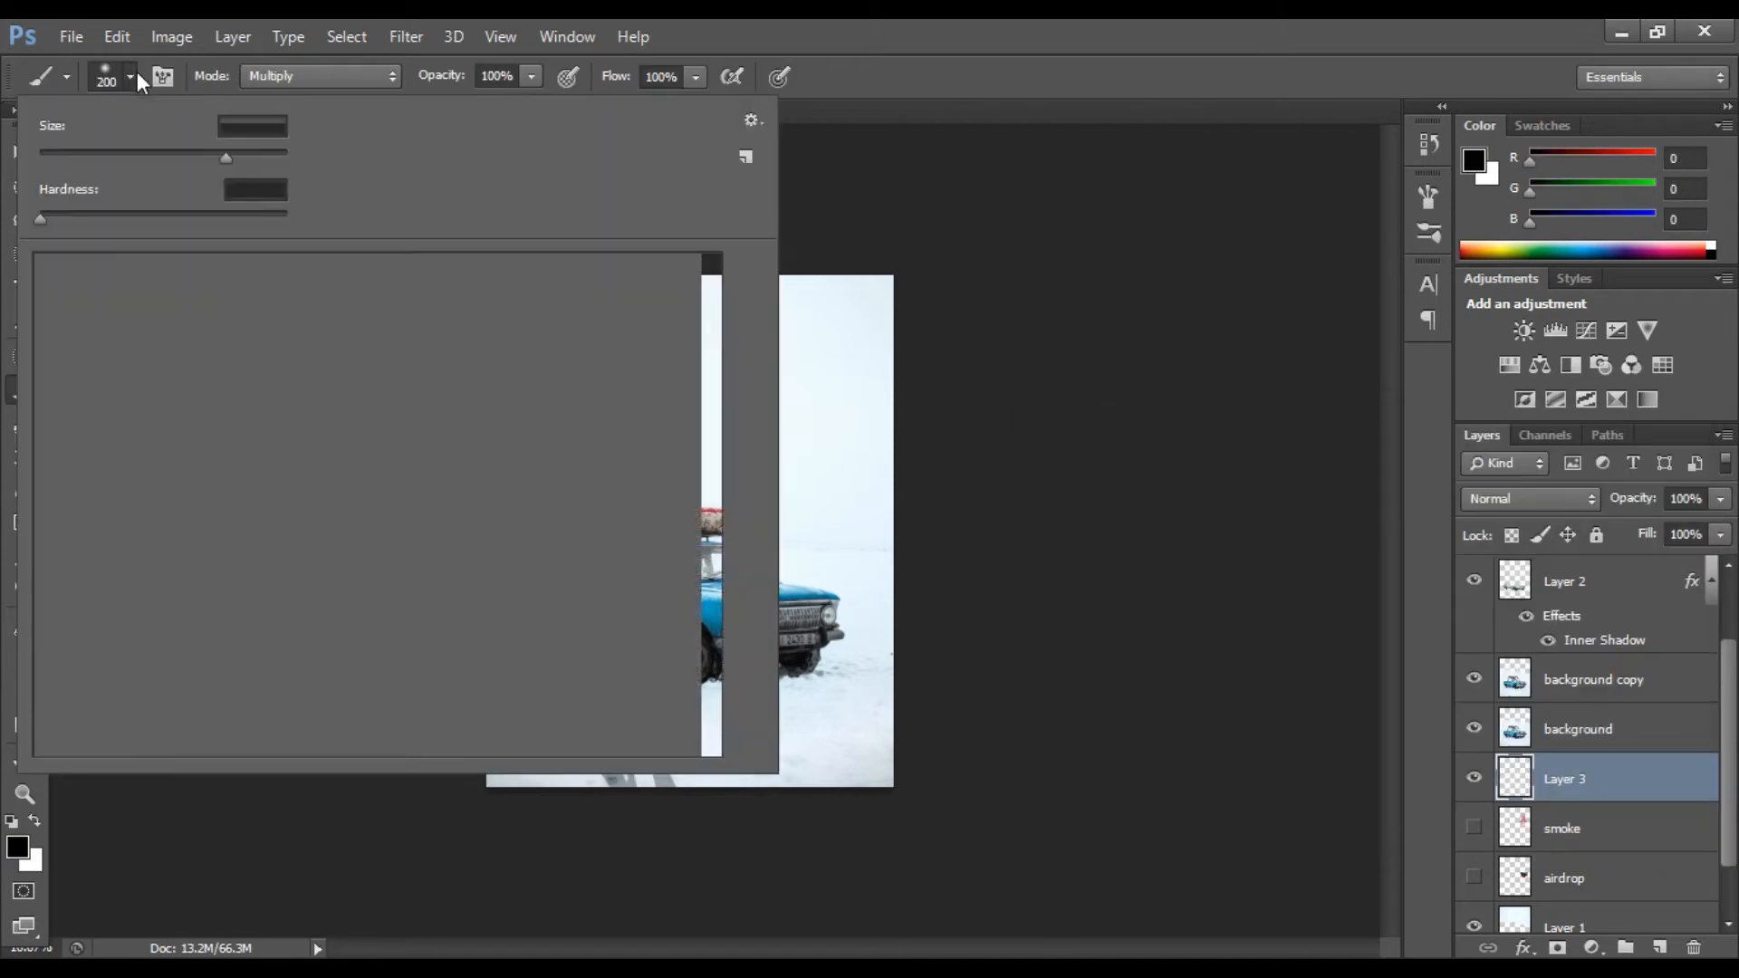
pyautogui.click(997, 440)
pyautogui.press(']')
pyautogui.moveTo(1639, 803)
pyautogui.mouseDown()
pyautogui.moveTo(1649, 596)
pyautogui.moveTo(1624, 526)
pyautogui.mouseUp()
# Step: Erase the ground shadow's edges with a large soft eraser
pyautogui.press('e')
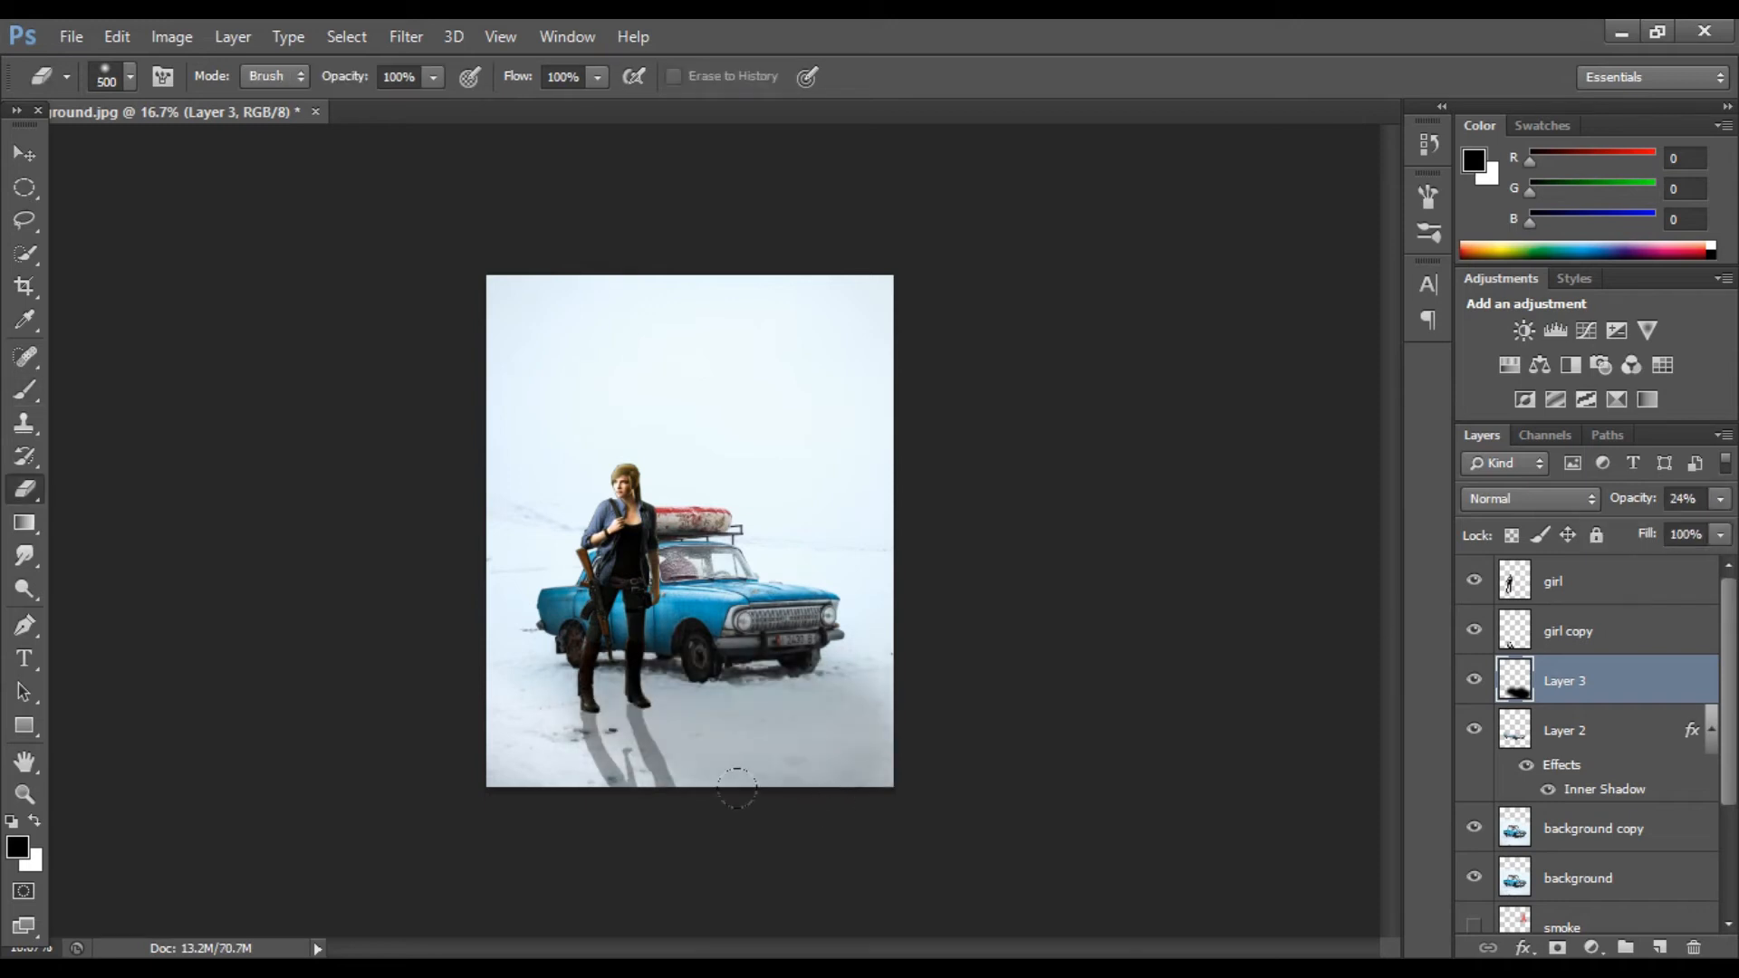
pyautogui.click(678, 747)
pyautogui.moveTo(678, 747)
pyautogui.mouseDown()
pyautogui.moveTo(837, 750)
pyautogui.moveTo(868, 702)
pyautogui.mouseUp()
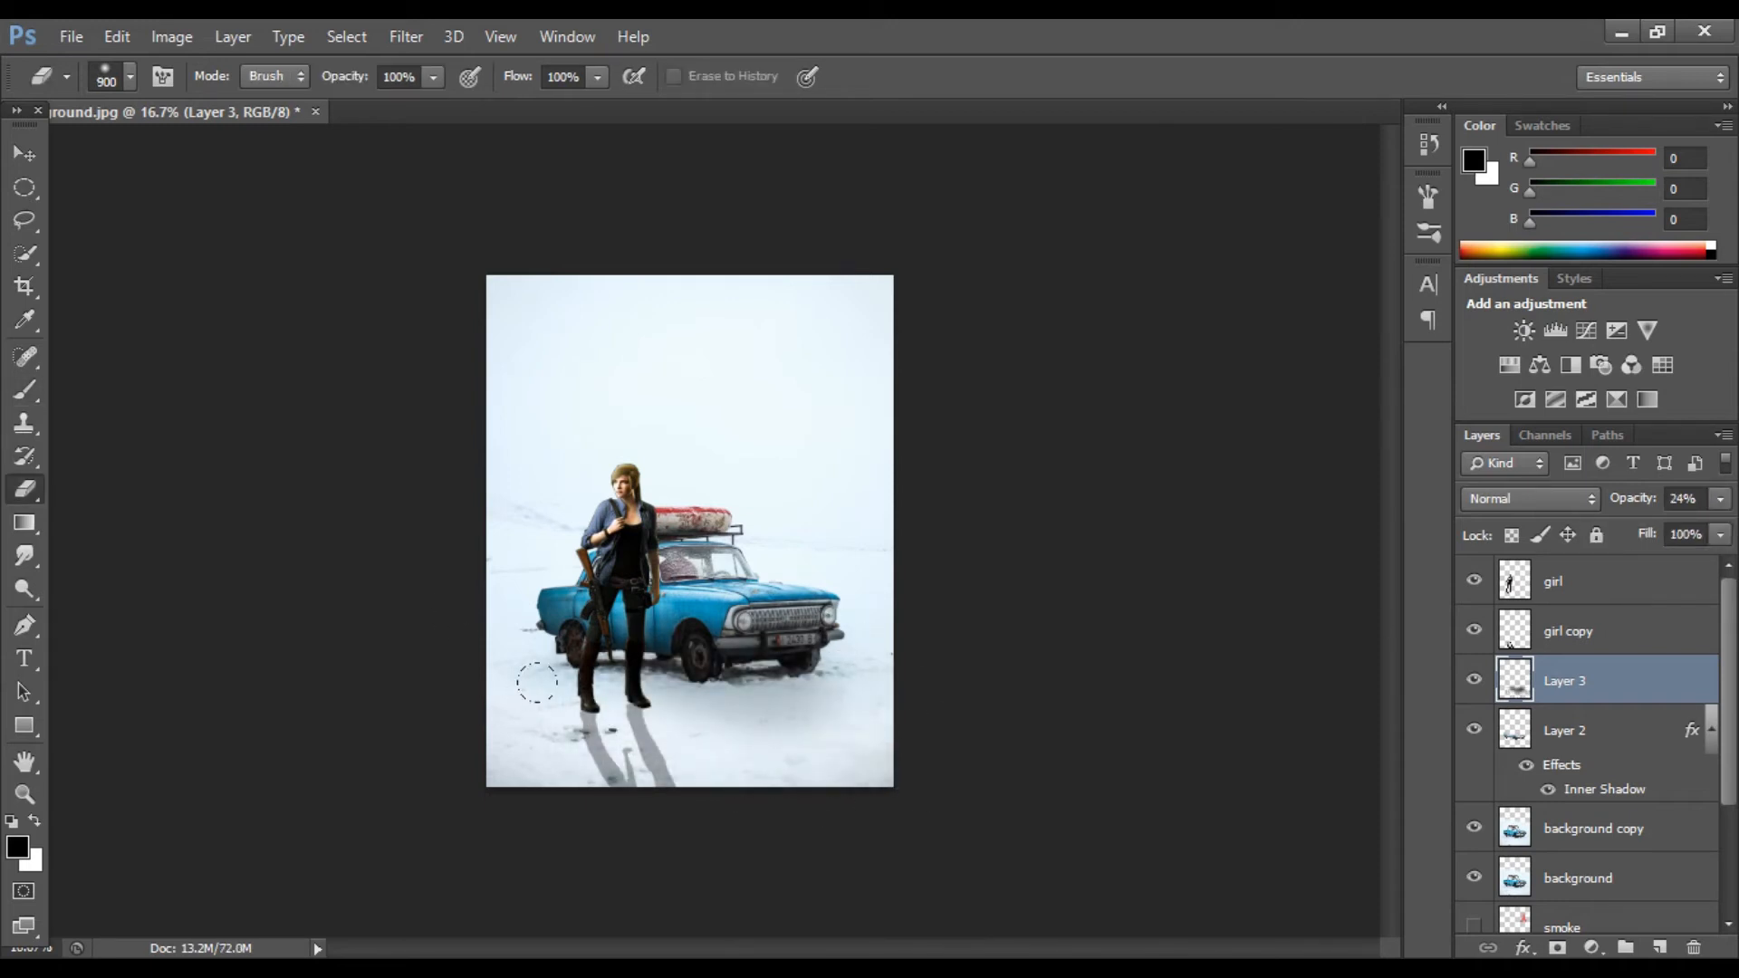
pyautogui.moveTo(536, 682); pyautogui.dragTo(759, 703)
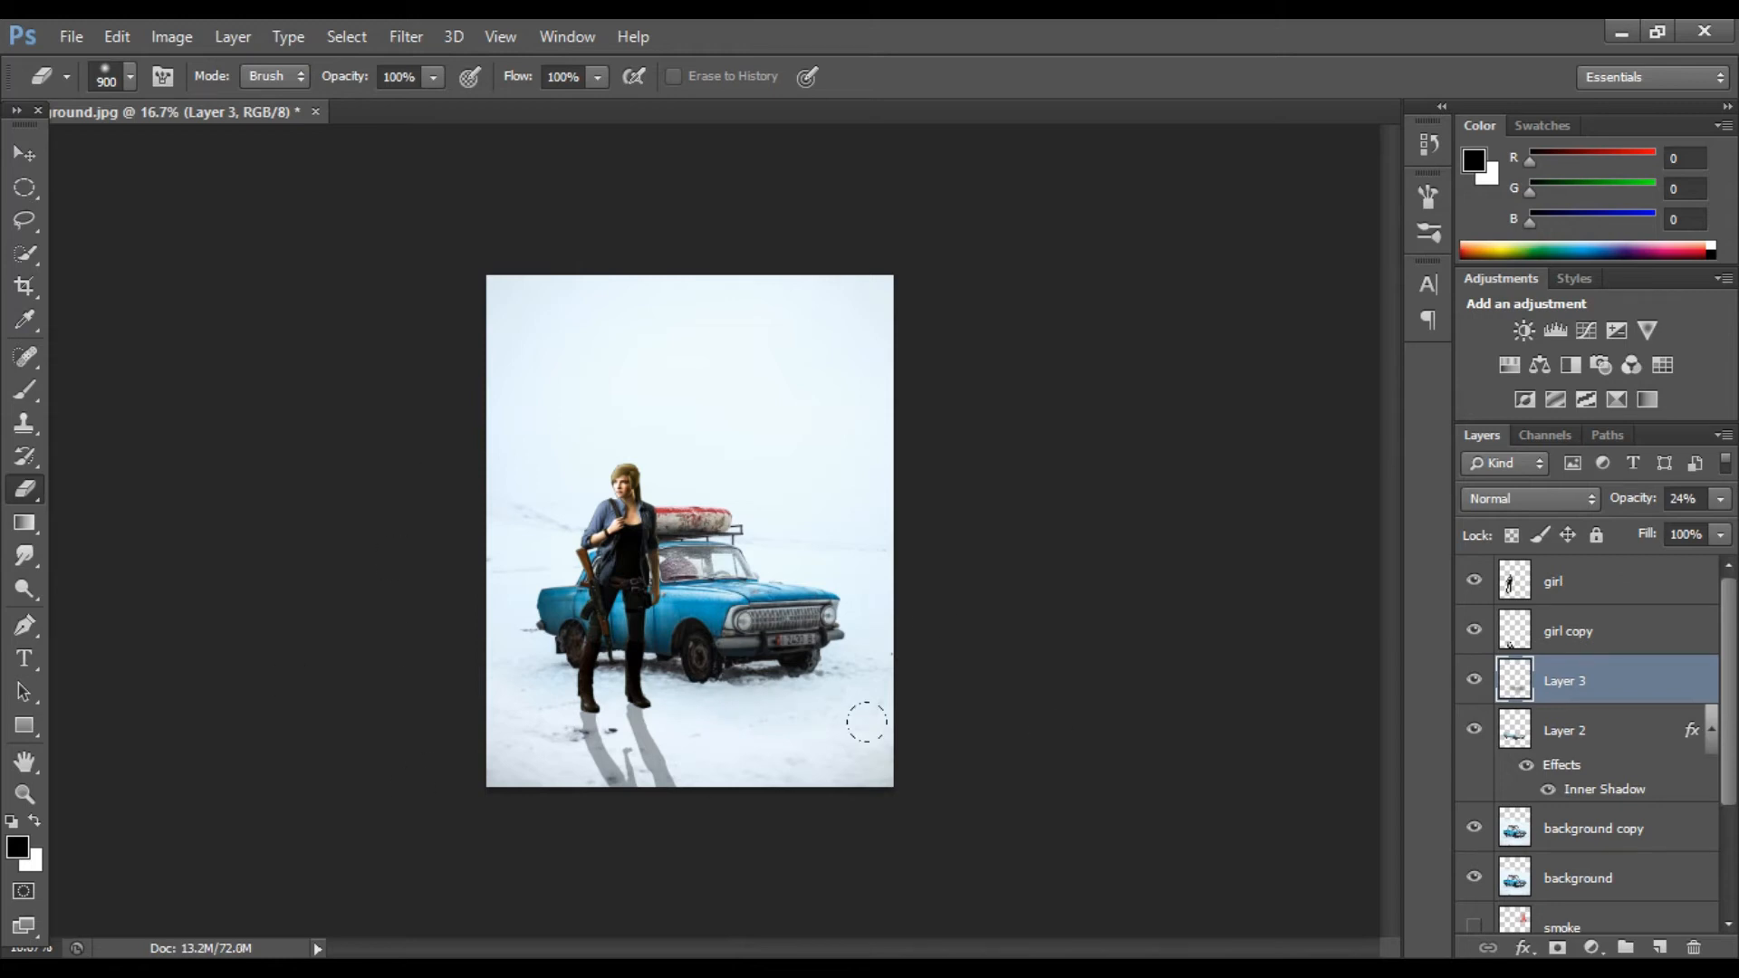
# Step: Add another layer and paint a dark shadow under the car, lowering the brush opacity
pyautogui.click(1660, 948)
pyautogui.press('[')
pyautogui.press('[')
pyautogui.press('[')
pyautogui.press('[')
pyautogui.press('[')
pyautogui.press('[')
pyautogui.press('[')
pyautogui.press('[')
pyautogui.press('[')
pyautogui.press('[')
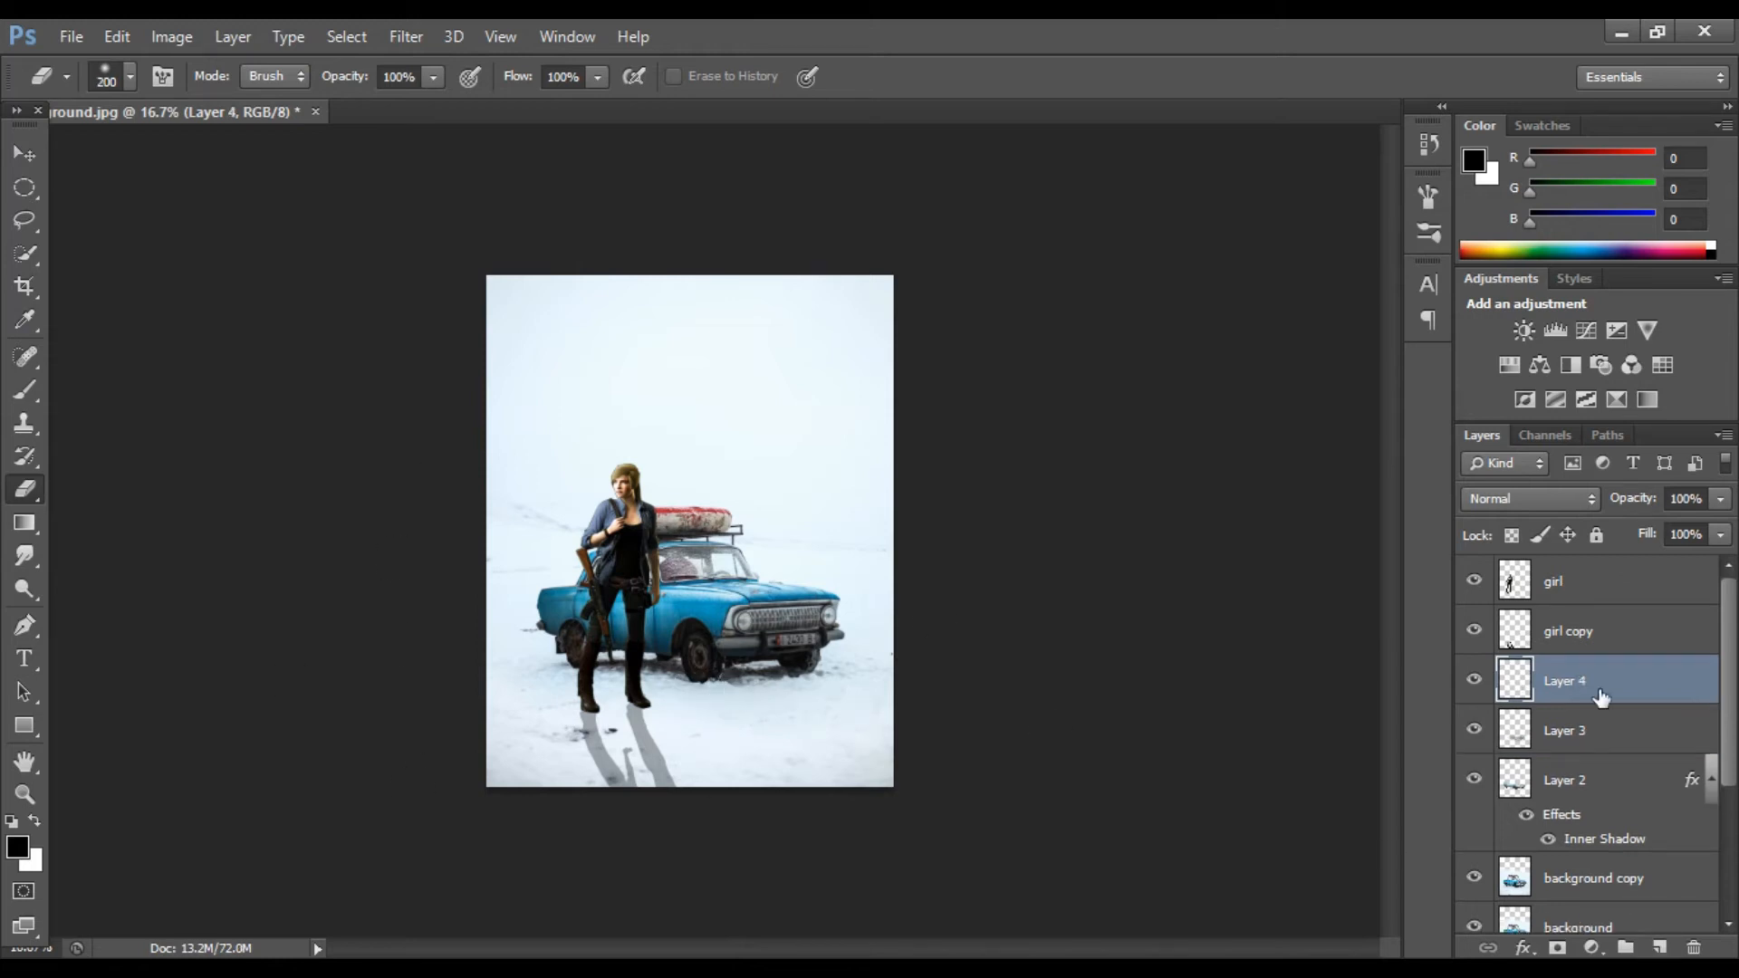
pyautogui.press('b')
pyautogui.moveTo(693, 686)
pyautogui.mouseDown()
pyautogui.moveTo(892, 734)
pyautogui.moveTo(888, 804)
pyautogui.moveTo(726, 715)
pyautogui.moveTo(778, 770)
pyautogui.mouseUp()
pyautogui.click(1720, 499)
pyautogui.moveTo(1721, 528); pyautogui.dragTo(1681, 525)
# Step: Erase the car shadow's outer edges and set the layer opacity to 41%
pyautogui.press('e')
pyautogui.press(']')
pyautogui.moveTo(1056, 749)
pyautogui.mouseDown()
pyautogui.moveTo(927, 699)
pyautogui.moveTo(853, 747)
pyautogui.moveTo(714, 793)
pyautogui.moveTo(812, 814)
pyautogui.mouseUp()
pyautogui.press('[')
pyautogui.press('[')
pyautogui.moveTo(883, 706)
pyautogui.mouseDown()
pyautogui.moveTo(709, 738)
pyautogui.moveTo(657, 705)
pyautogui.moveTo(862, 687)
pyautogui.moveTo(835, 634)
pyautogui.mouseUp()
pyautogui.click(1663, 526)
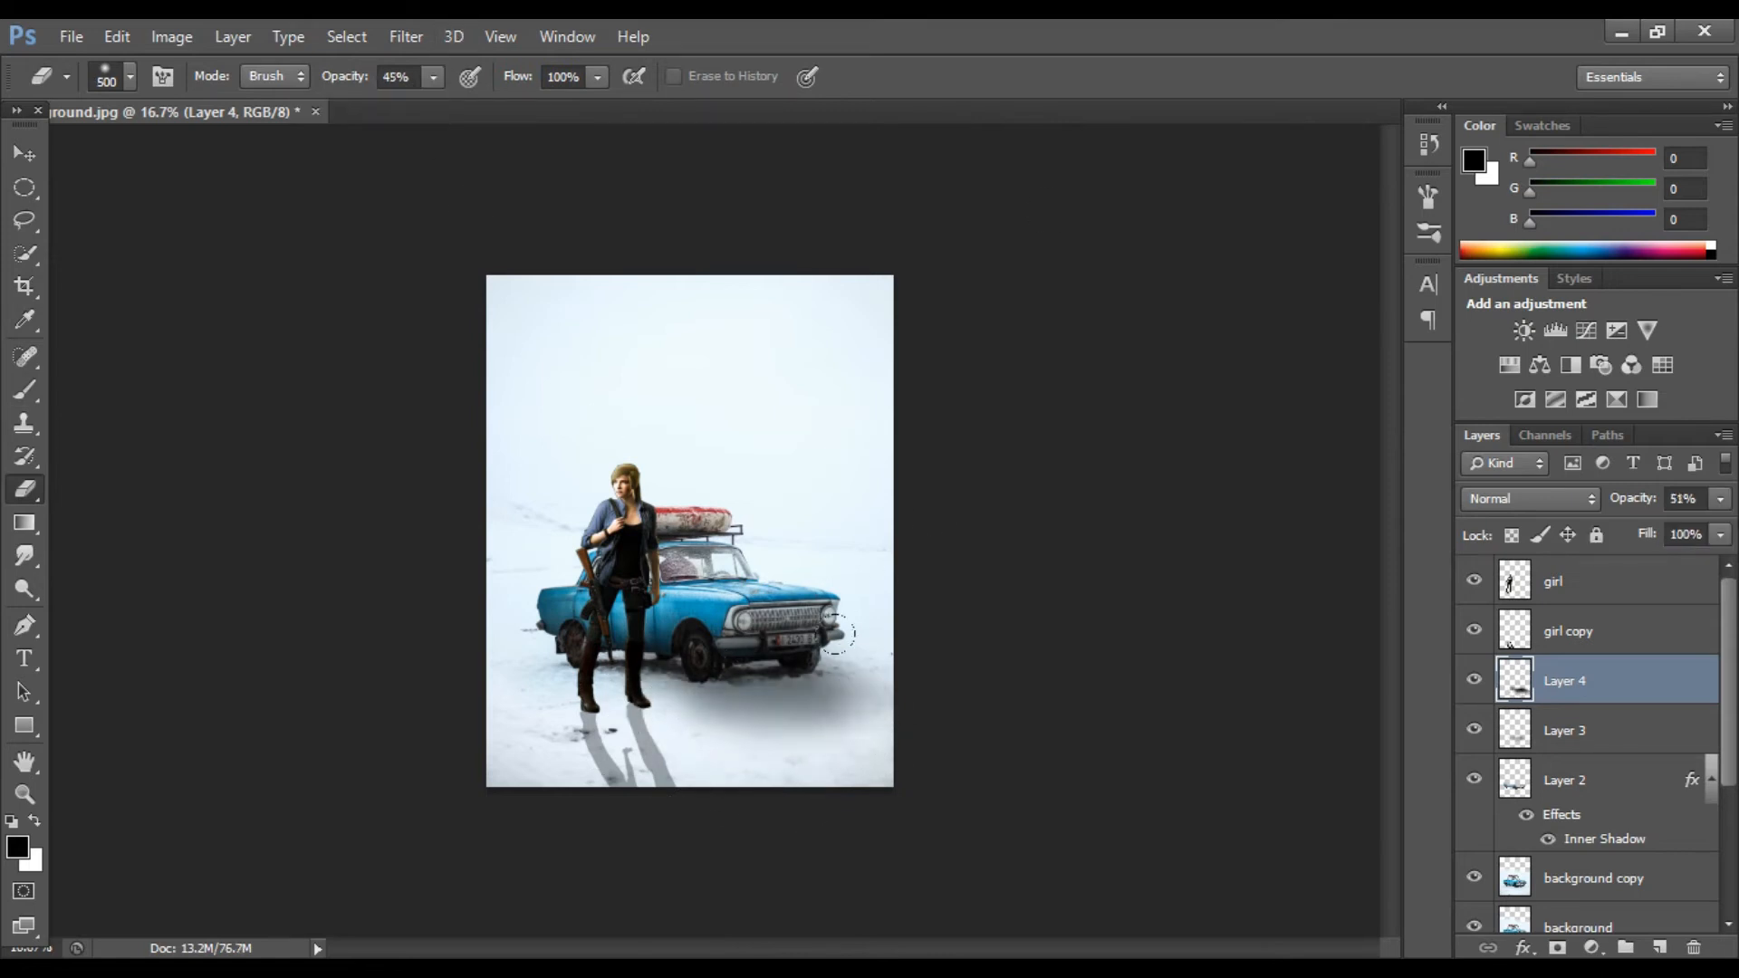
pyautogui.press('v')
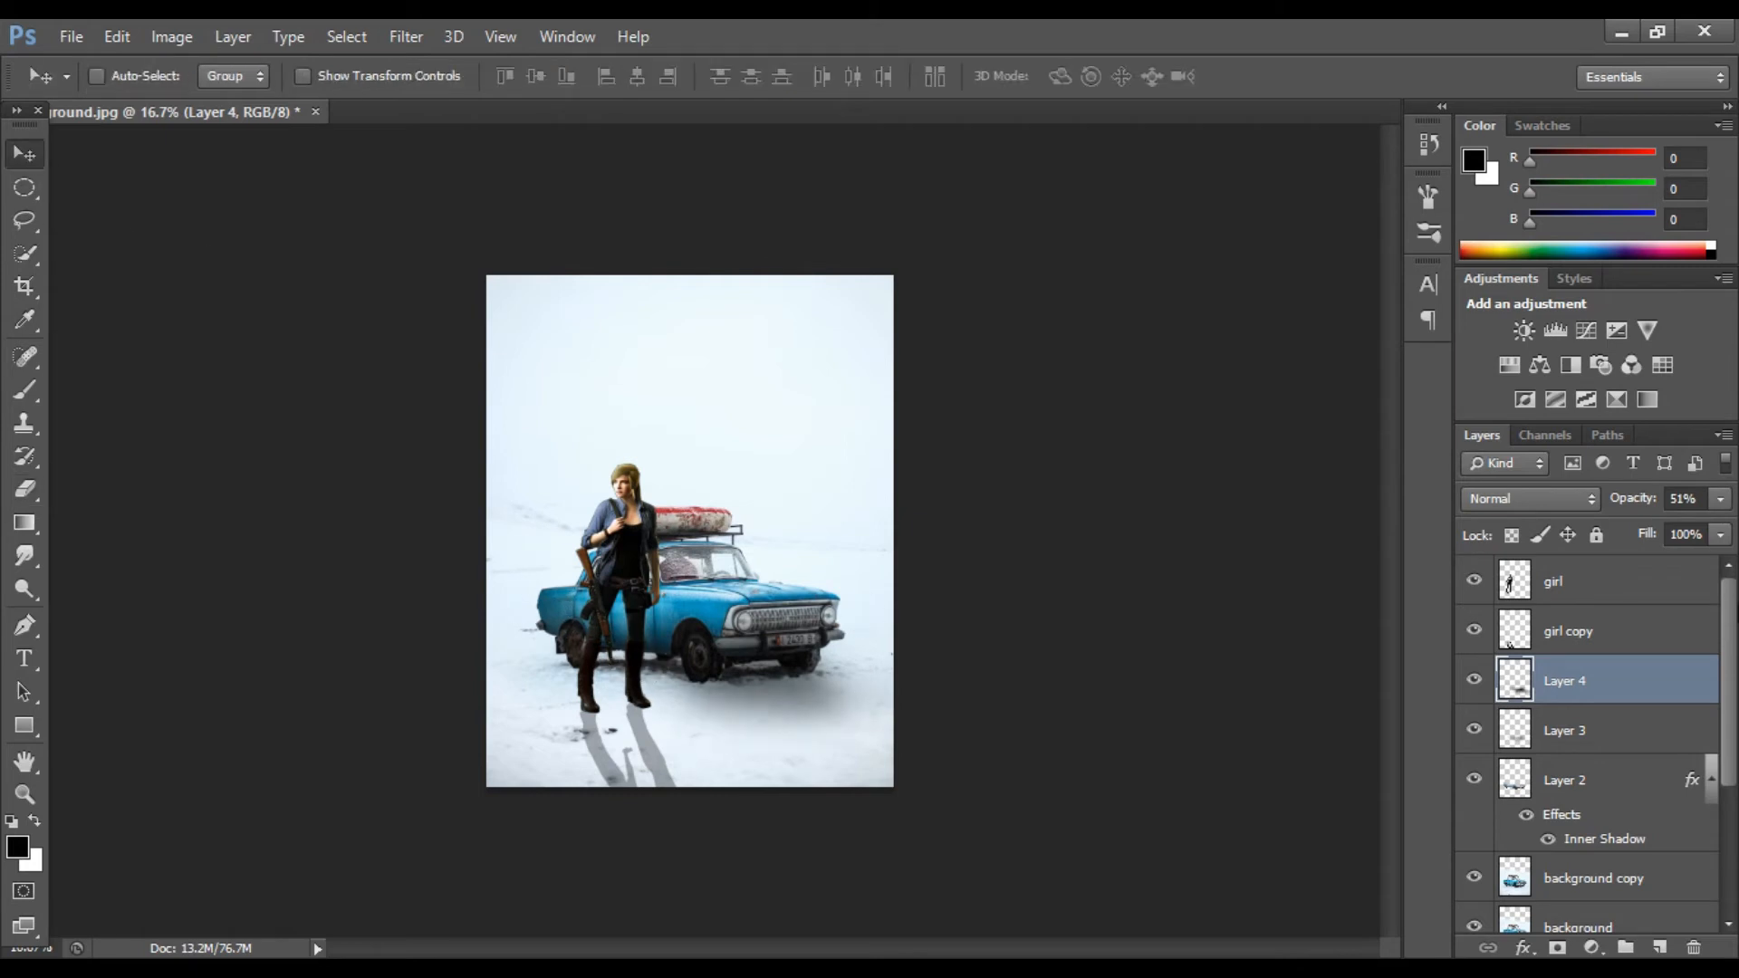
pyautogui.moveTo(1657, 528); pyautogui.dragTo(1649, 528)
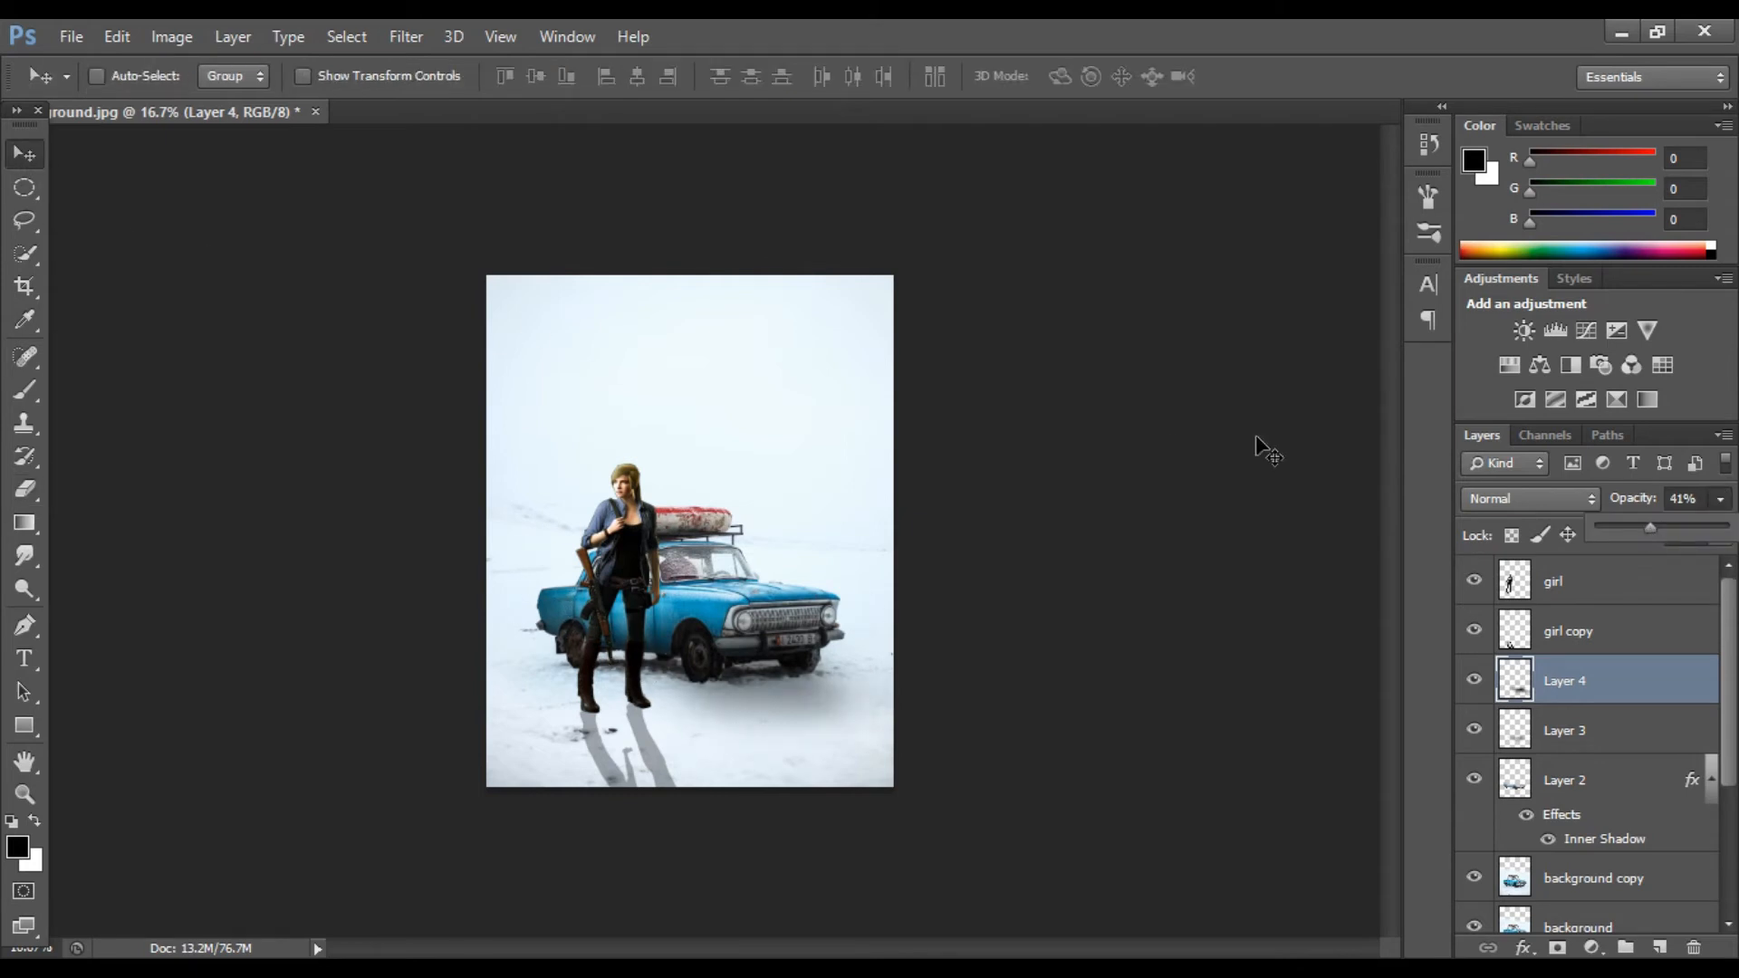
# Step: Show the smoke layer again and open the helmet.png image
pyautogui.scroll(-3, 1585, 724)
pyautogui.click(1474, 758)
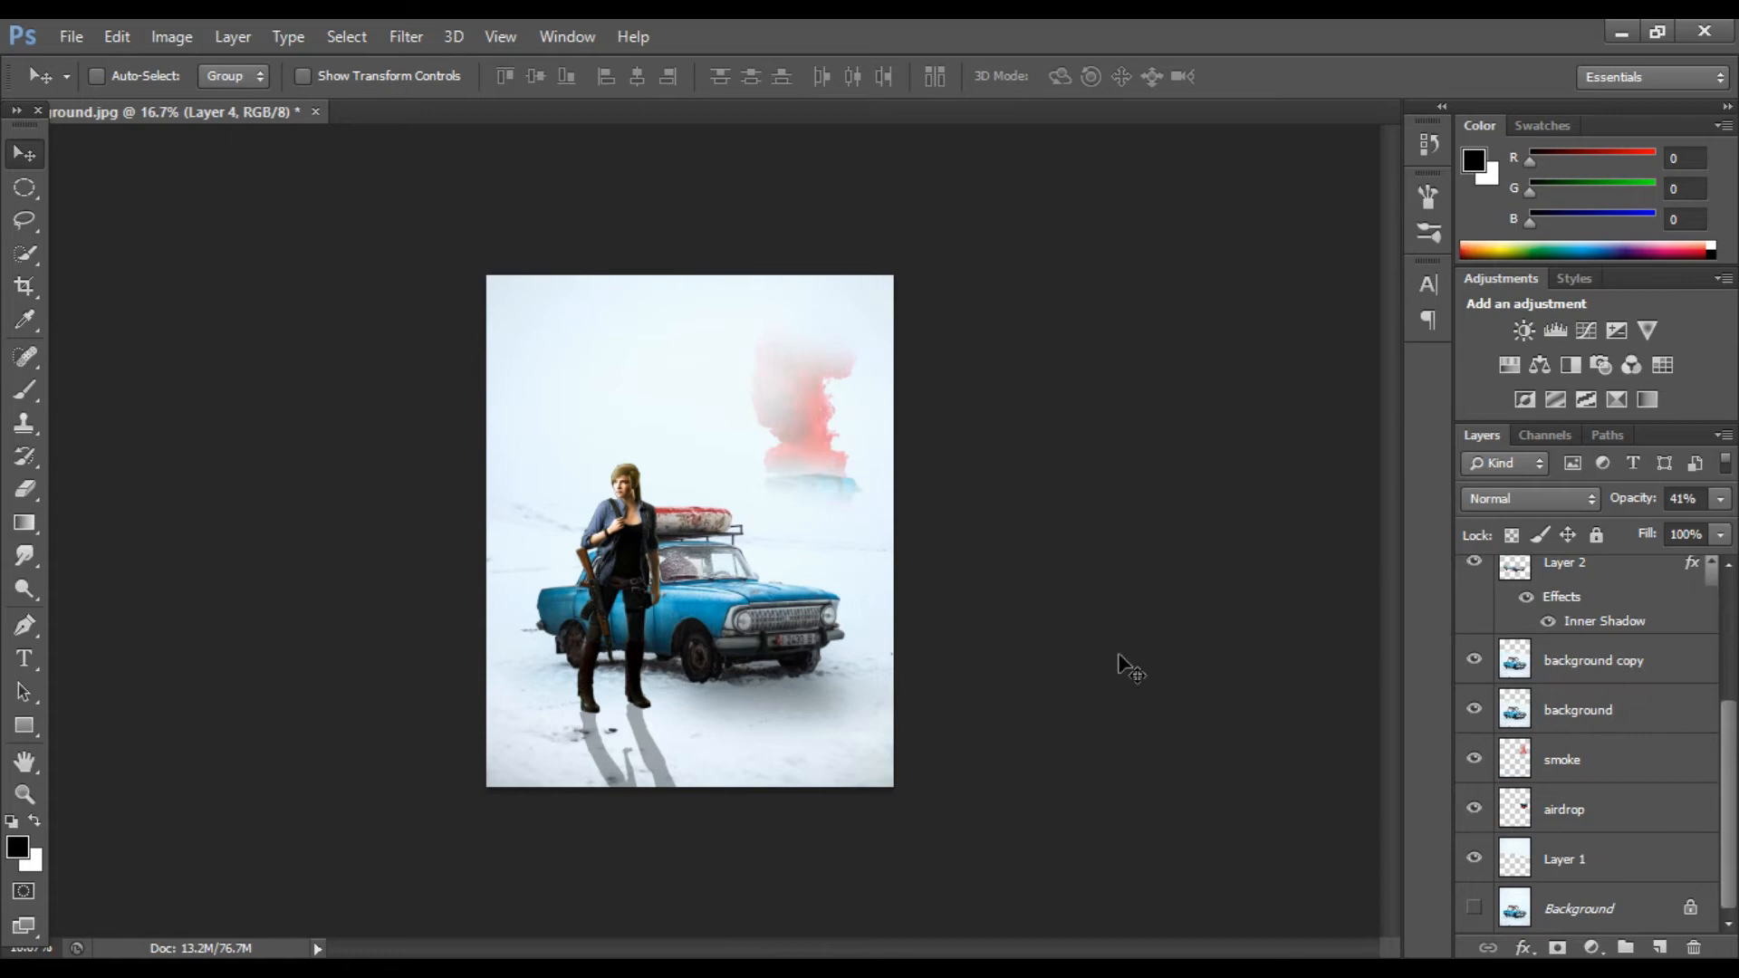
pyautogui.scroll(3, 1585, 725)
pyautogui.click(70, 36)
pyautogui.click(100, 80)
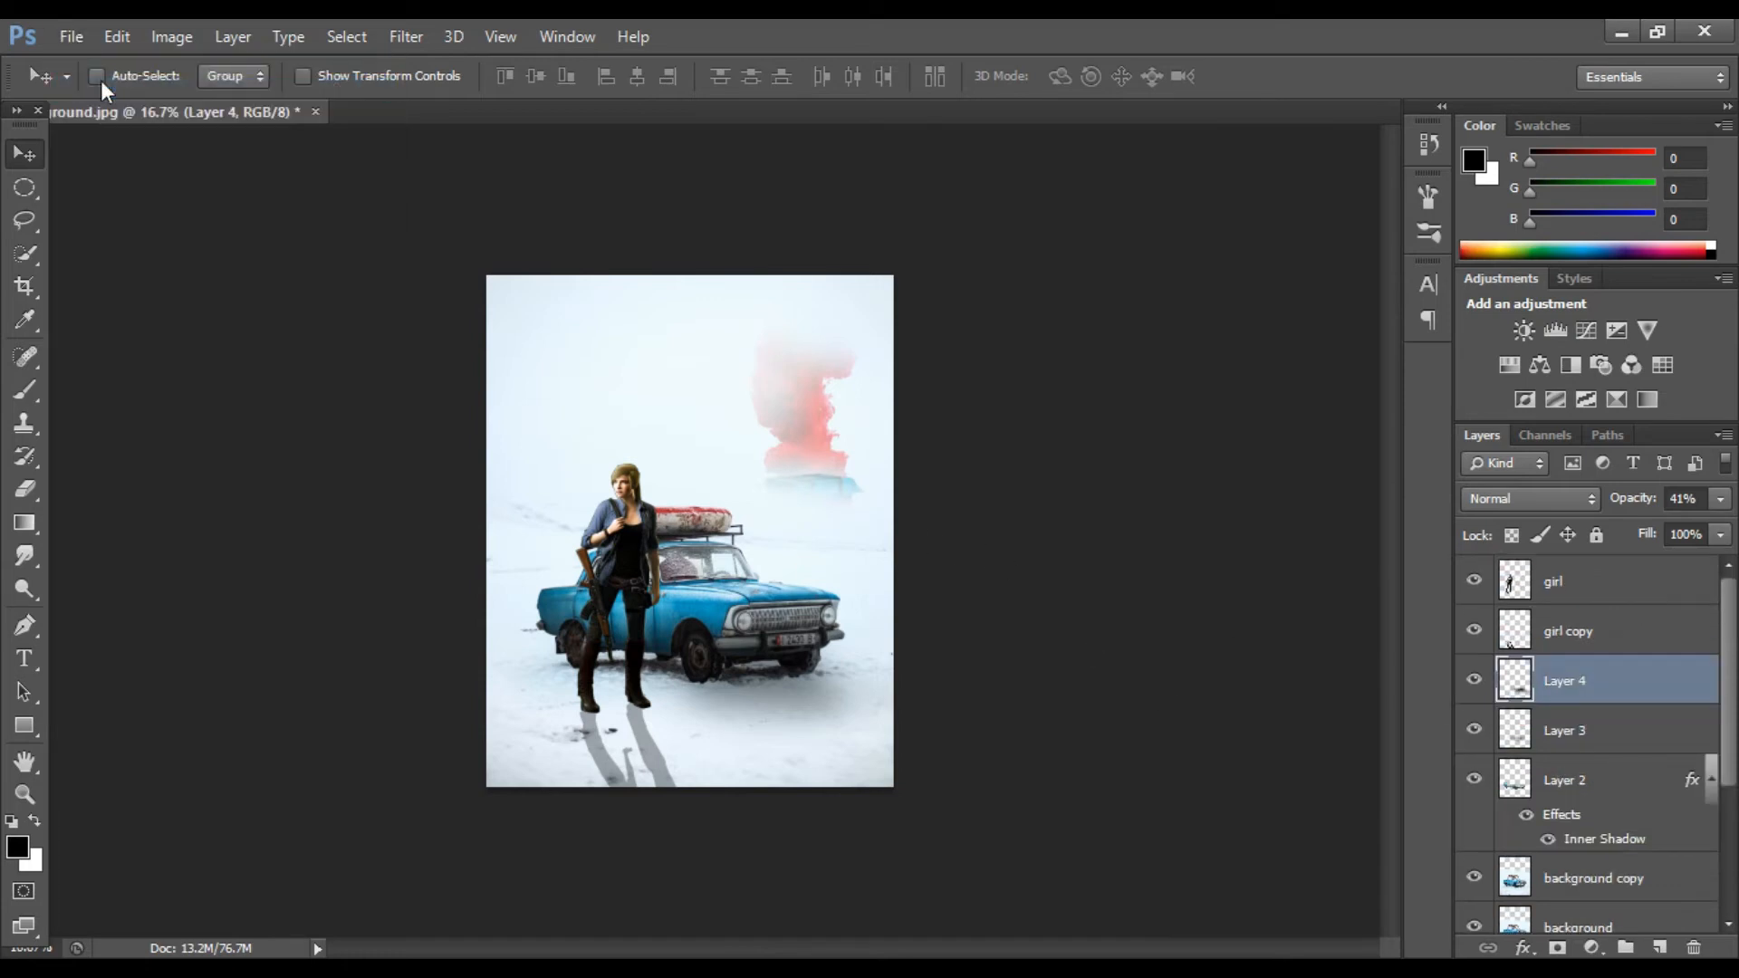
pyautogui.doubleClick(974, 408)
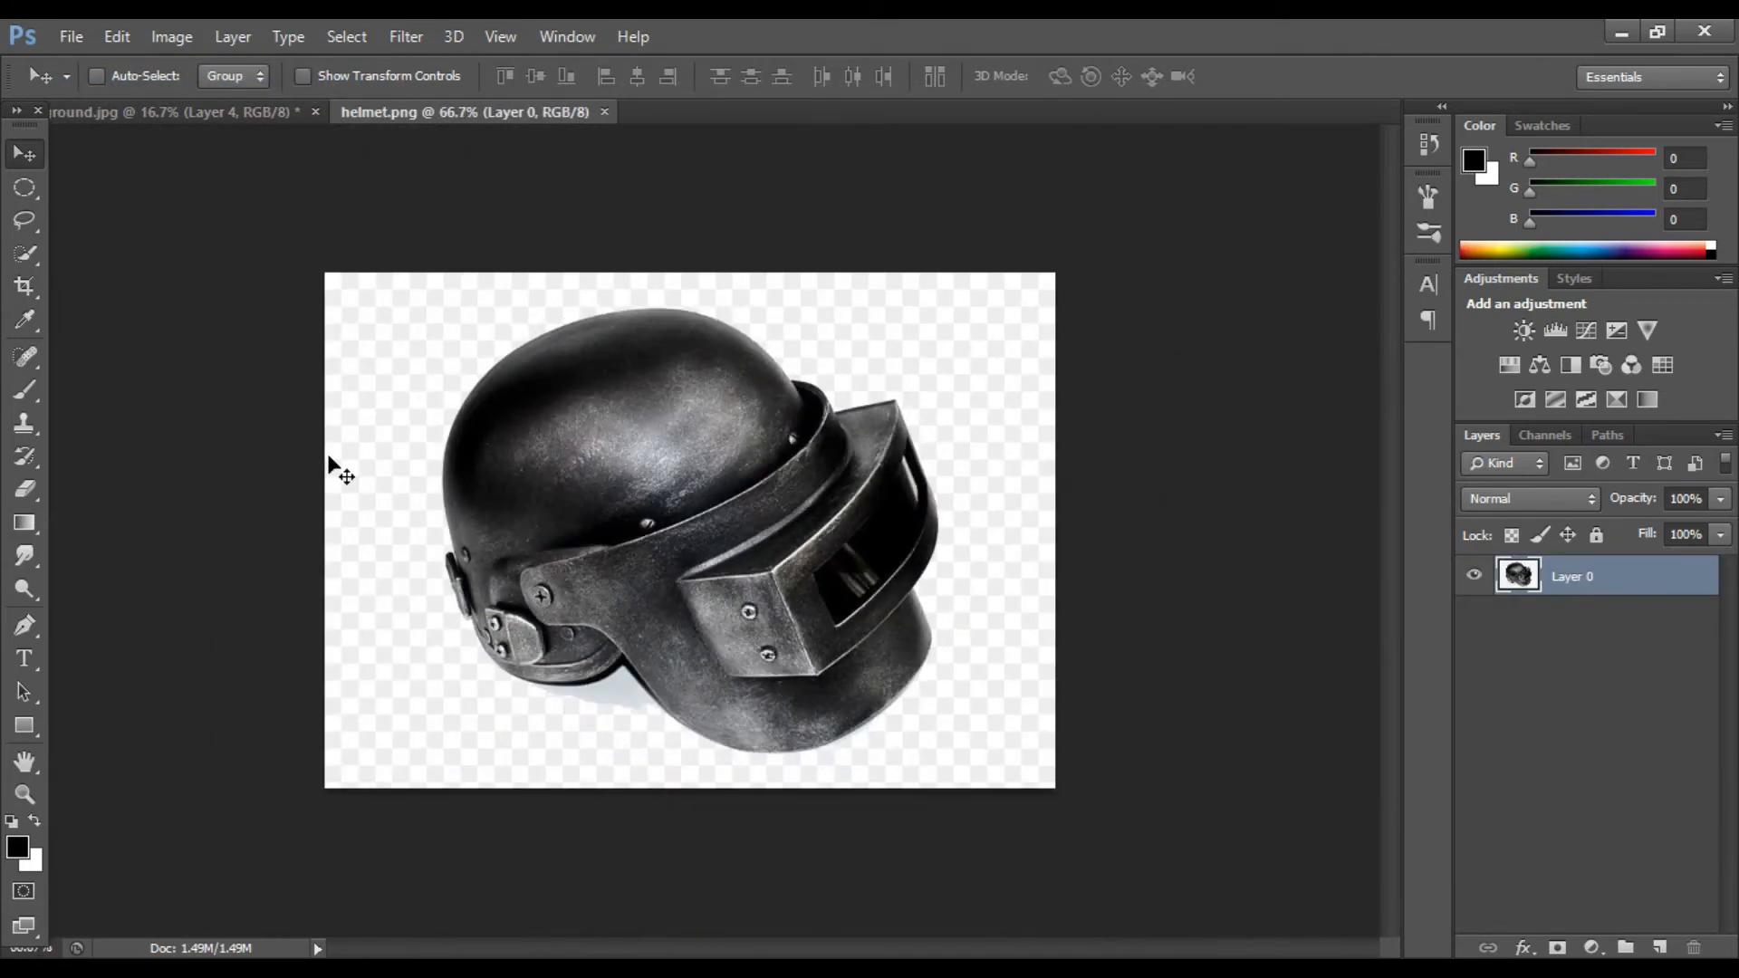
# Step: Select the helmet with the Magic Wand by inverting a background selection and copy it to a new layer
pyautogui.rightClick(33, 257)
pyautogui.click(149, 273)
pyautogui.click(380, 339)
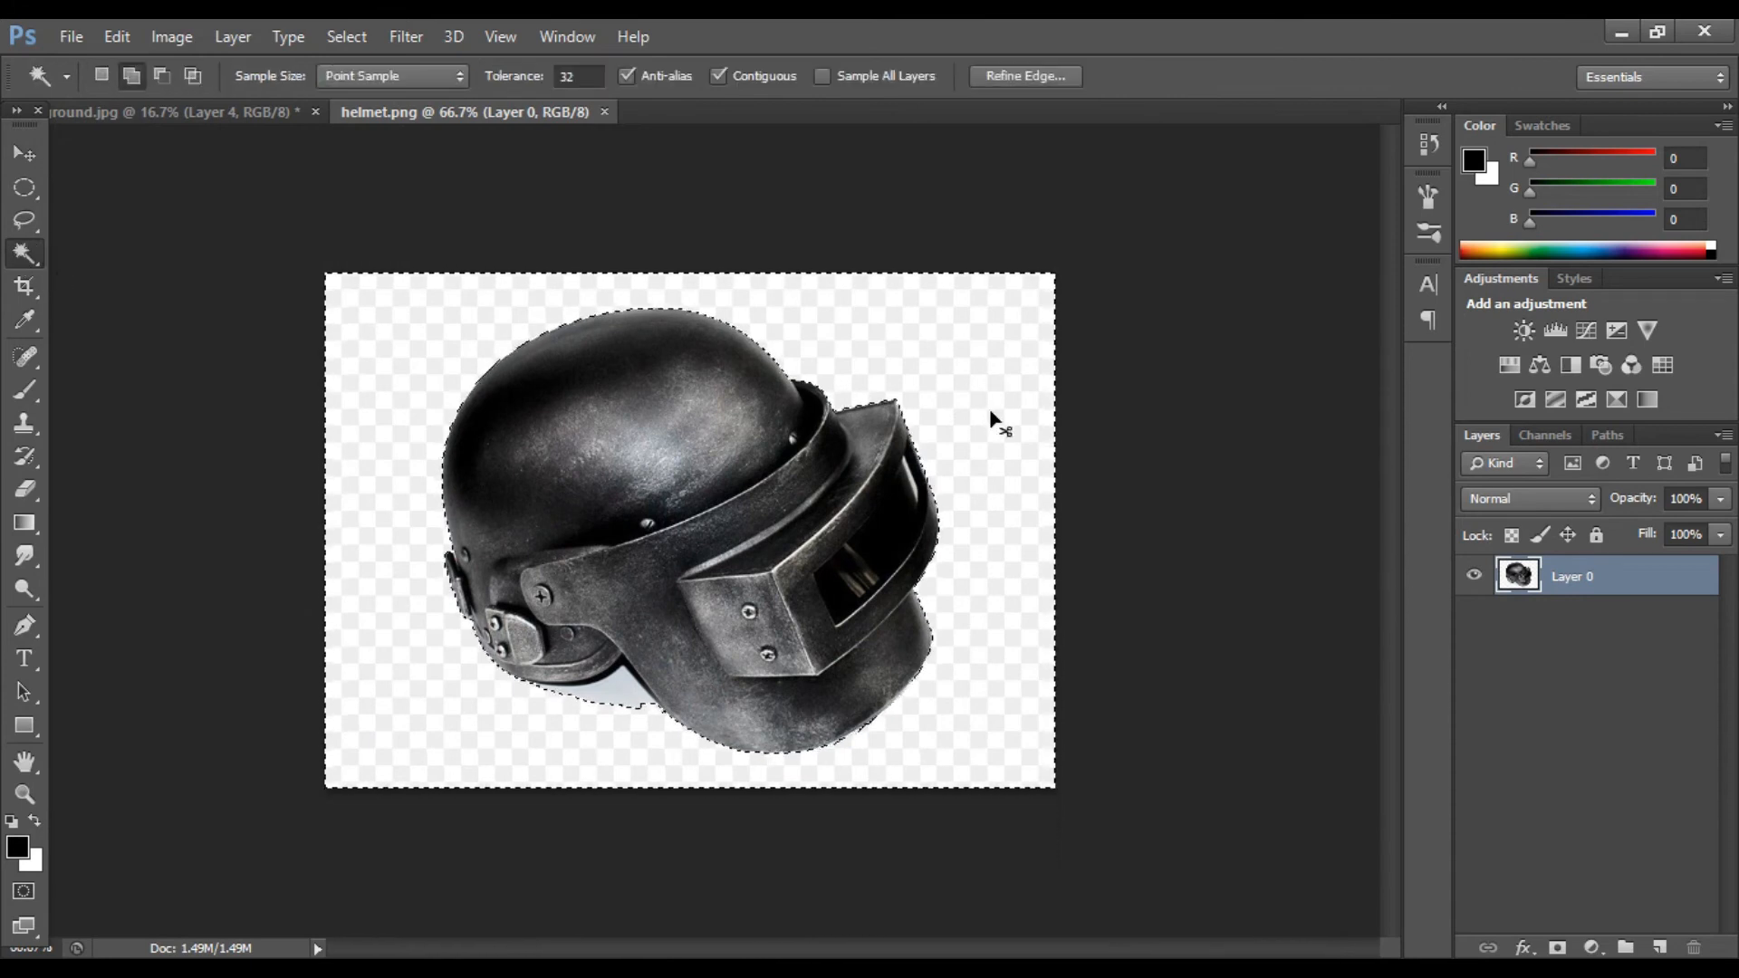
pyautogui.hotkey('ctrl', 'shift', 'i')
pyautogui.hotkey('ctrl', 'j')
# Step: Hide the original helmet layer and erase the leftover background under the helmet
pyautogui.click(1473, 614)
pyautogui.press('p')
pyautogui.hotkey('ctrl', '1')
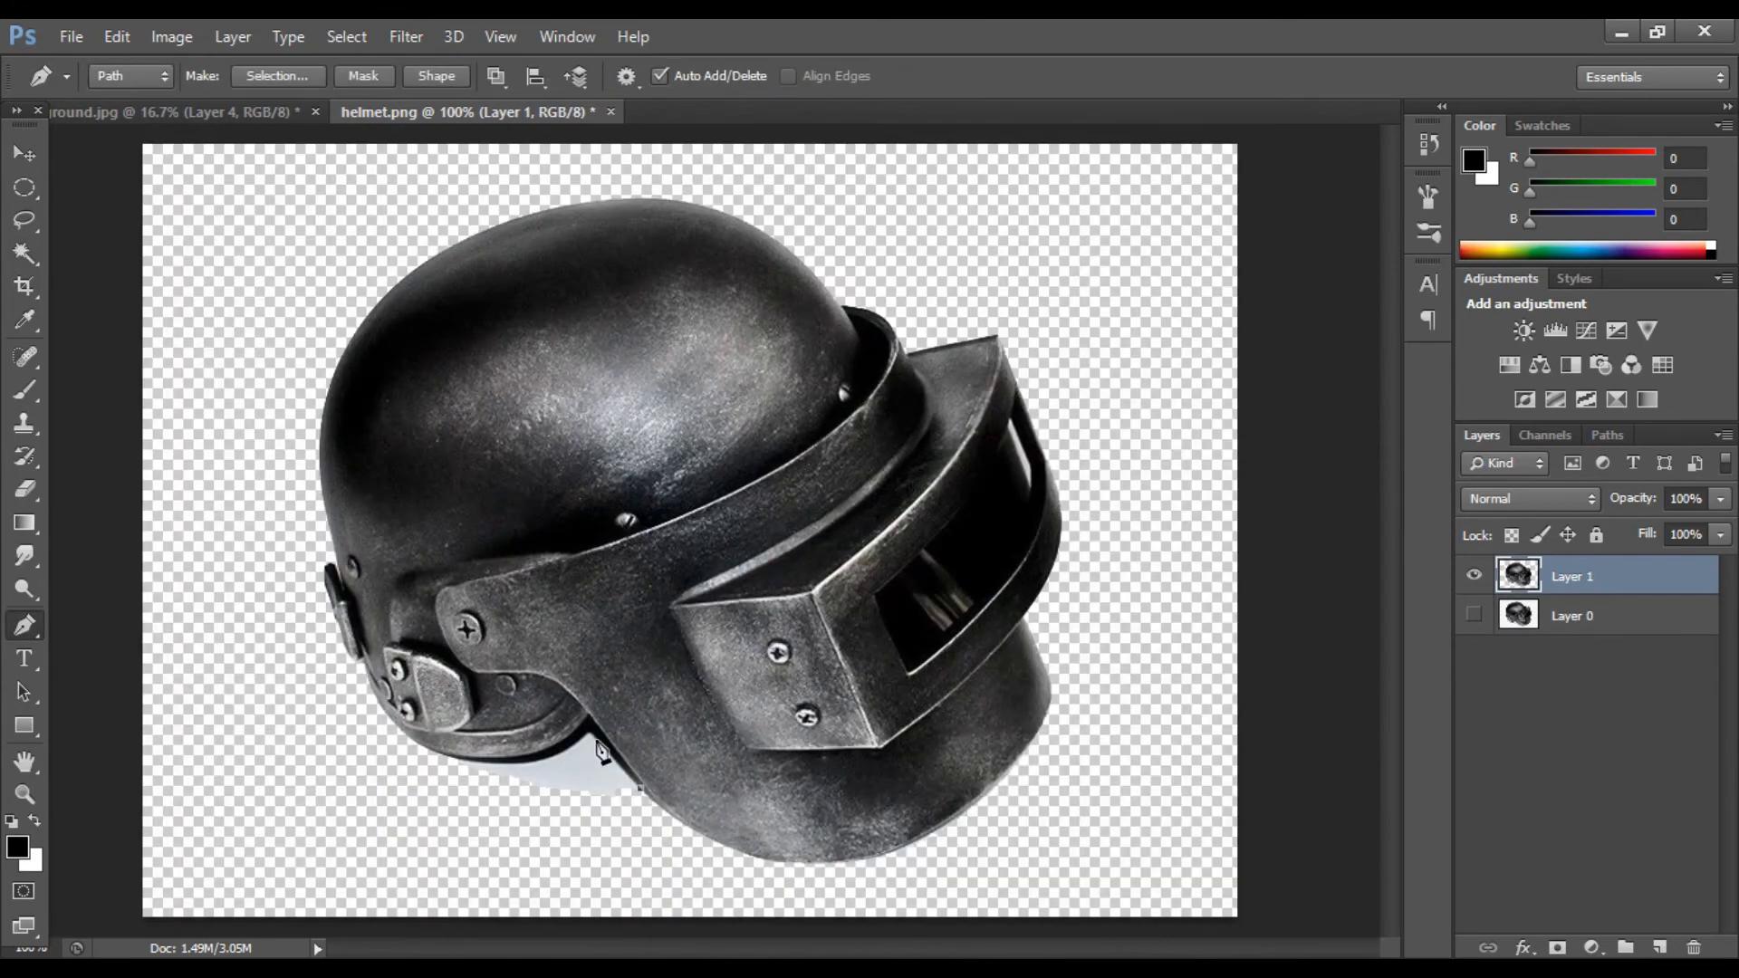
pyautogui.press('e')
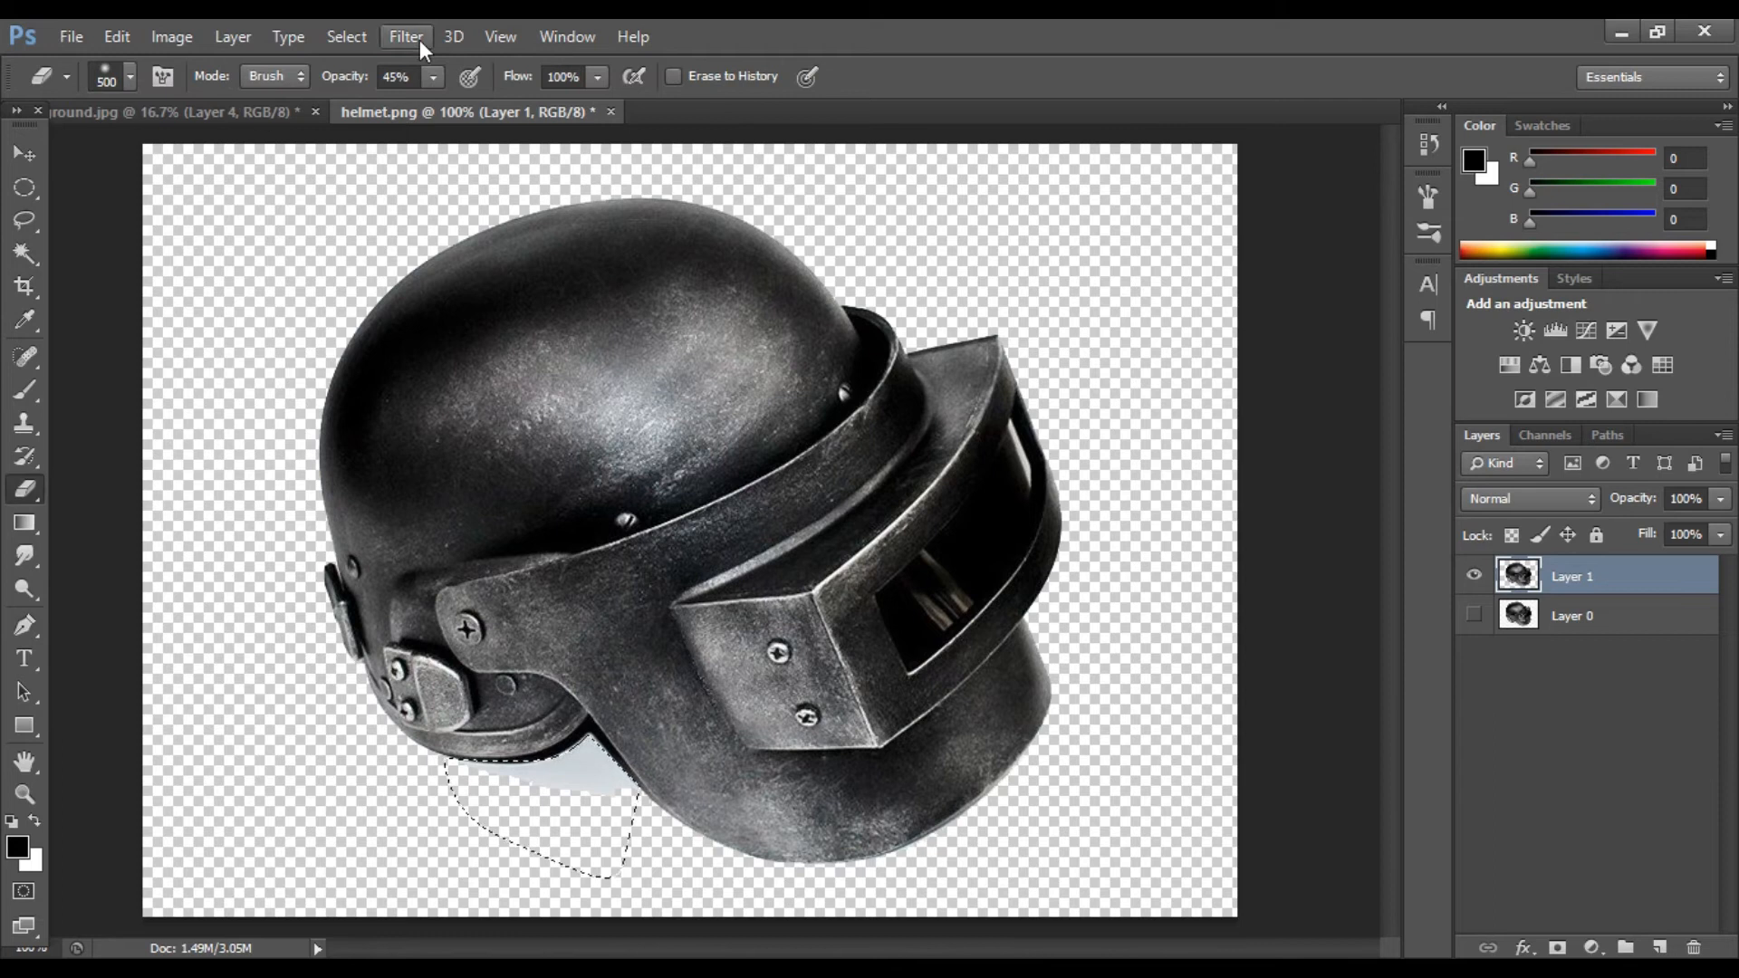
pyautogui.moveTo(534, 796); pyautogui.dragTo(597, 778)
pyautogui.hotkey('ctrl', 's')
pyautogui.click(1347, 83)
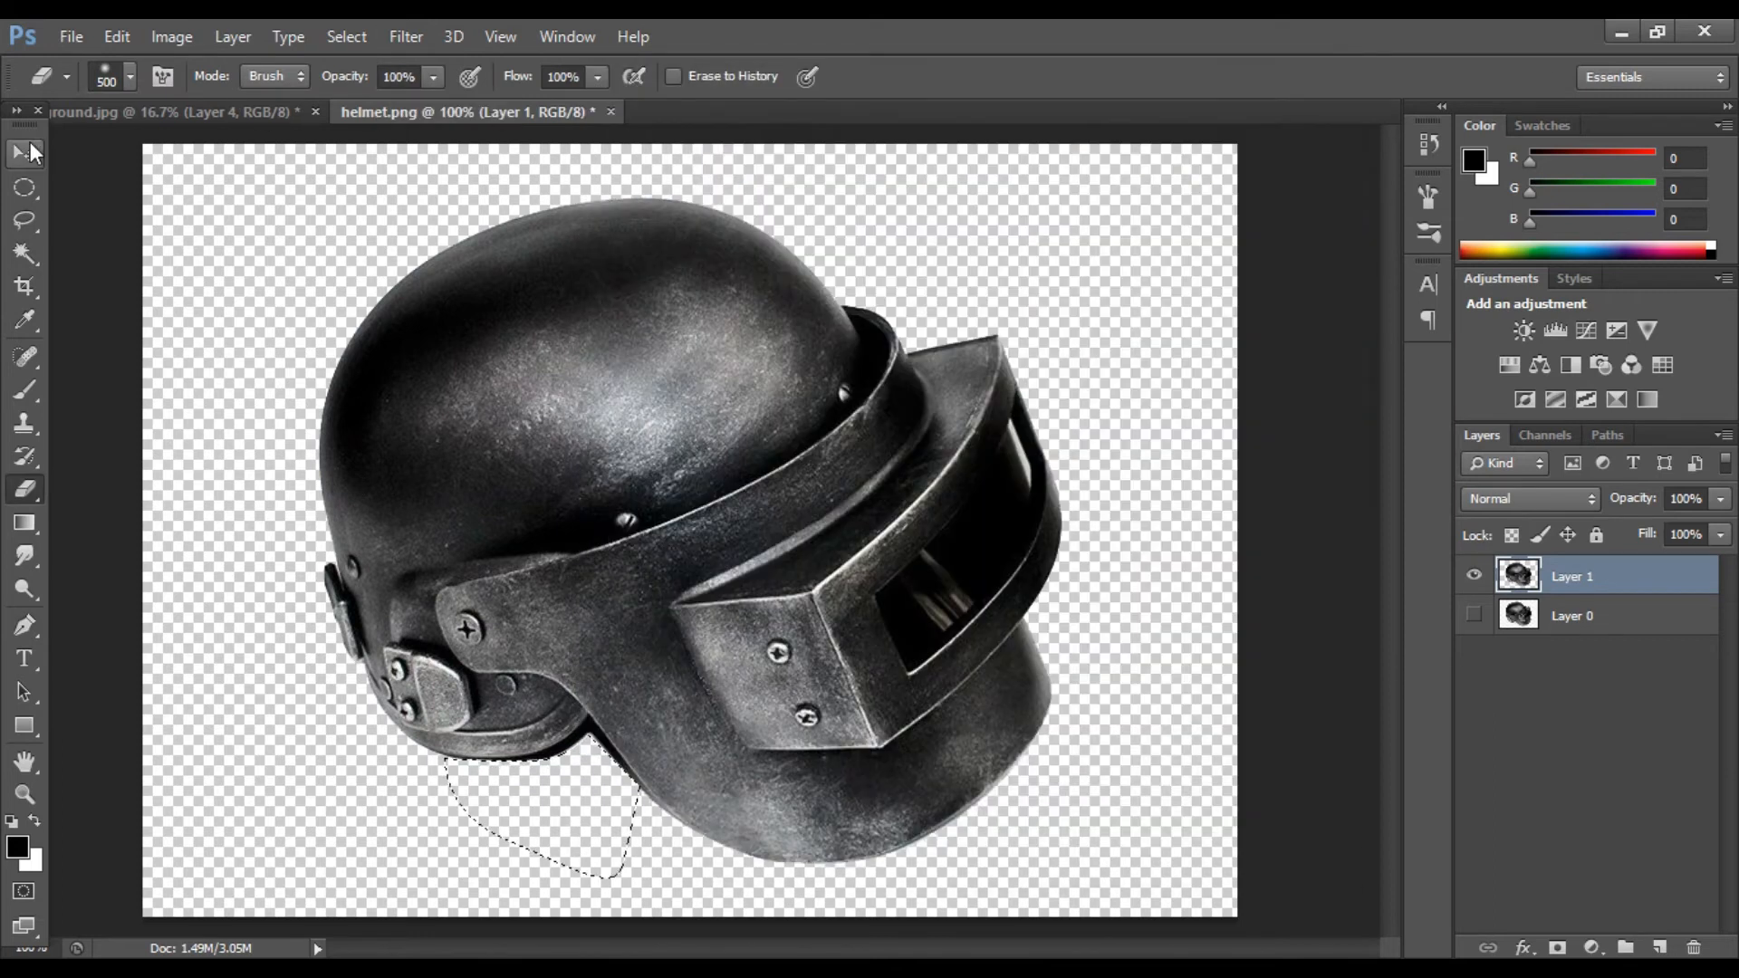
pyautogui.click(25, 154)
pyautogui.hotkey('ctrl', 'd')
# Step: Add an Inner Shadow layer style to the helmet layer
pyautogui.doubleClick(1641, 578)
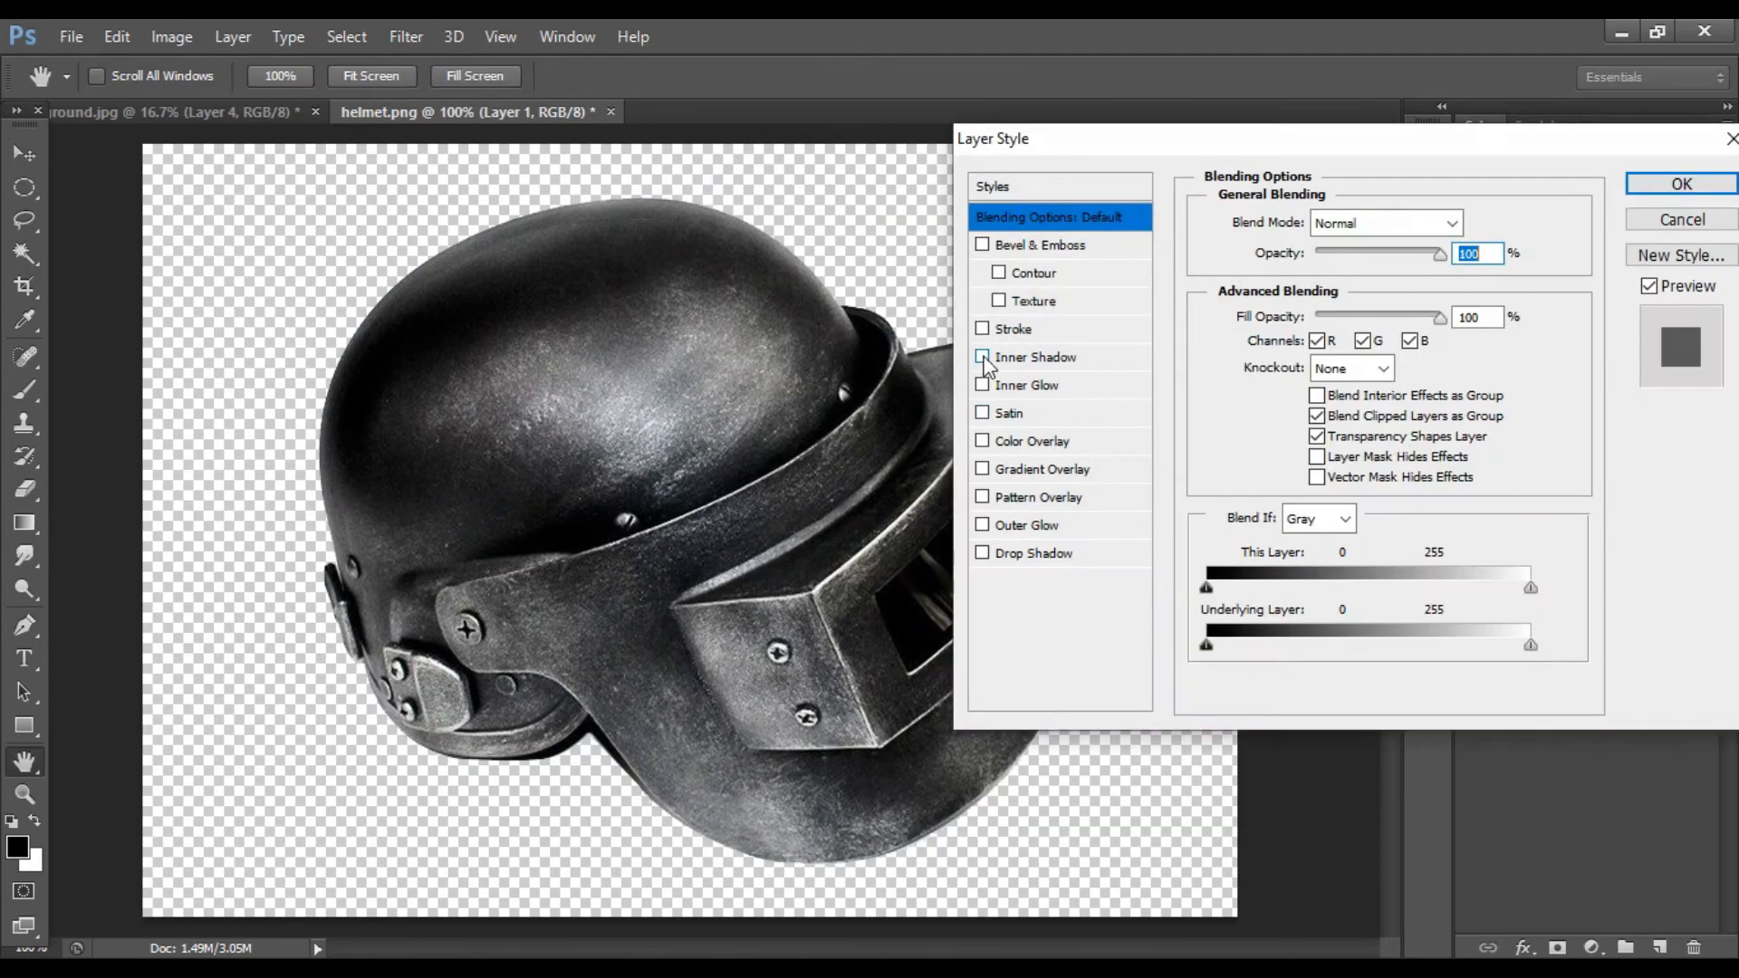
pyautogui.click(983, 357)
pyautogui.click(1099, 357)
pyautogui.moveTo(1302, 390); pyautogui.dragTo(1336, 390)
pyautogui.moveTo(1328, 293); pyautogui.dragTo(1349, 393)
pyautogui.click(1366, 223)
pyautogui.click(1322, 241)
pyautogui.click(1681, 184)
# Step: Convert the helmet layer to a smart object and bring it into the snowy composite
pyautogui.rightClick(1648, 576)
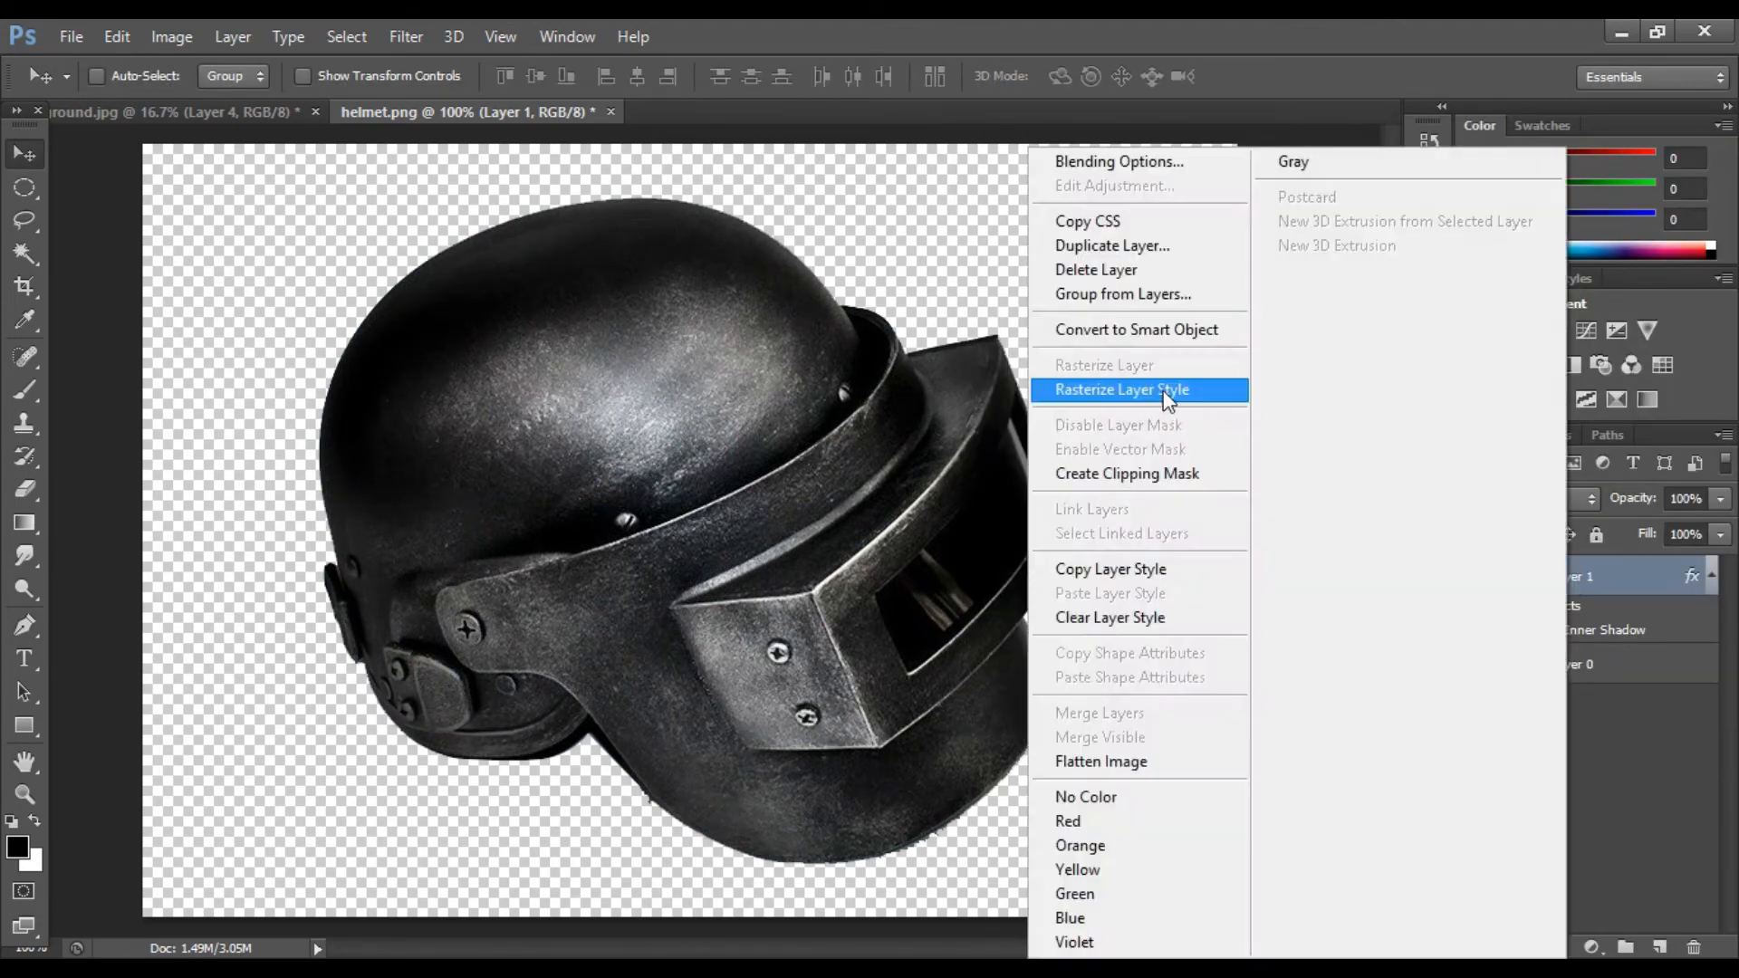
pyautogui.click(1200, 331)
pyautogui.moveTo(539, 111); pyautogui.dragTo(561, 504)
pyautogui.moveTo(625, 692); pyautogui.dragTo(696, 567)
pyautogui.click(1200, 506)
# Step: Scale the helmet down to about 49% and move it beside the girl's hand
pyautogui.hotkey('ctrl', '+')
pyautogui.hotkey('ctrl', '+')
pyautogui.hotkey('ctrl', '+')
pyautogui.hotkey('ctrl', 't')
pyautogui.moveTo(939, 496); pyautogui.dragTo(736, 448)
pyautogui.press('Return')
pyautogui.moveTo(724, 390); pyautogui.dragTo(752, 606)
# Step: Flip the helmet horizontally, reposition it, and move its layer above the girl layer
pyautogui.hotkey('ctrl', 't')
pyautogui.rightClick(737, 584)
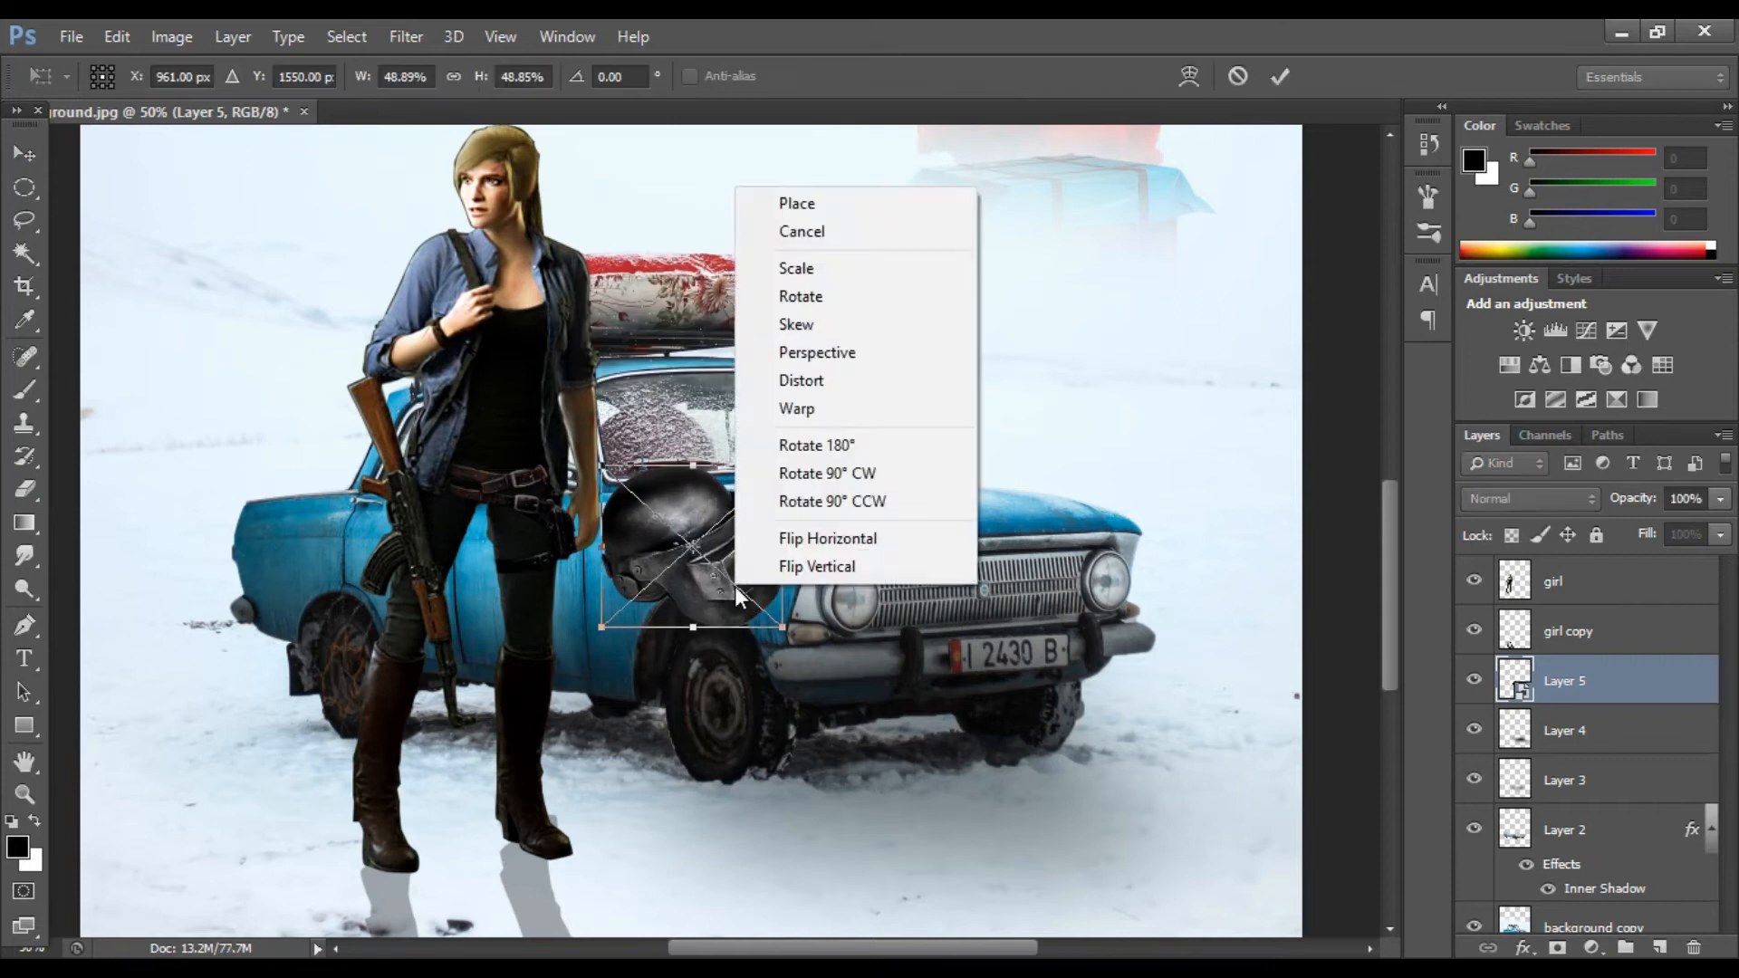
pyautogui.click(814, 556)
pyautogui.press('Return')
pyautogui.moveTo(697, 543); pyautogui.dragTo(657, 570)
pyautogui.moveTo(1618, 681); pyautogui.dragTo(1608, 573)
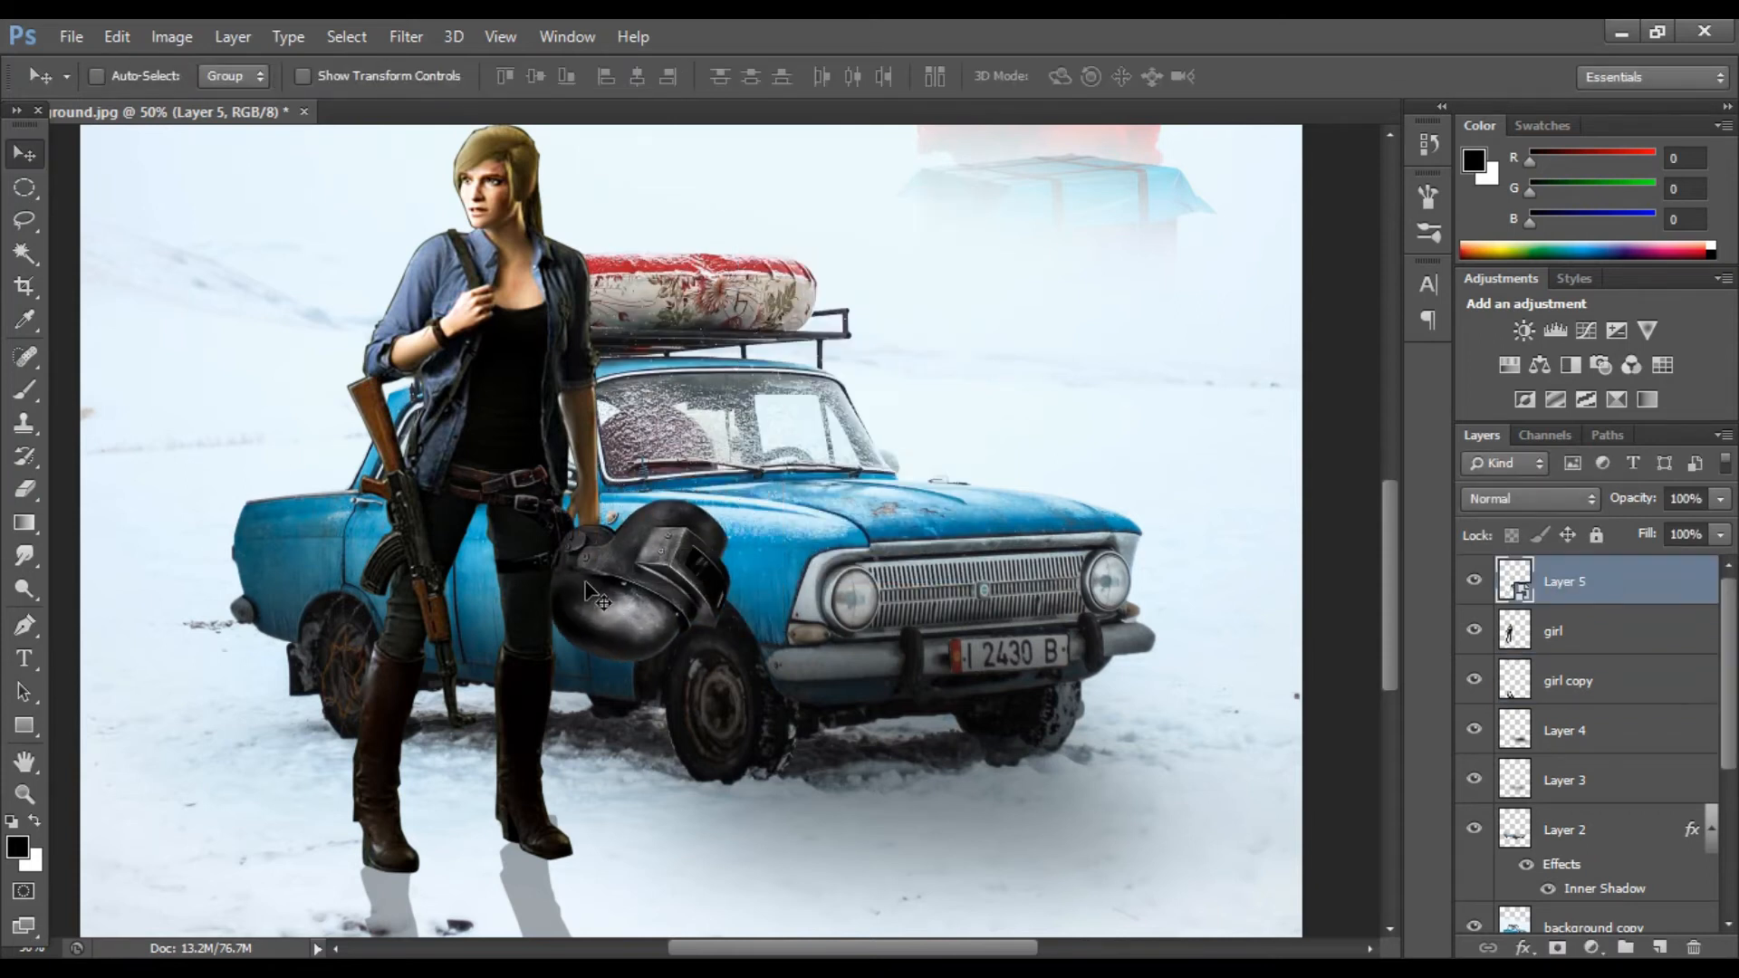
# Step: Resize the helmet further and flip it with Free Transform
pyautogui.hotkey('ctrl', '-')
pyautogui.hotkey('ctrl', 't')
pyautogui.moveTo(726, 616); pyautogui.dragTo(685, 580)
pyautogui.click(1284, 72)
pyautogui.hotkey('ctrl', 't')
pyautogui.rightClick(654, 554)
pyautogui.click(738, 922)
pyautogui.click(1279, 76)
pyautogui.hotkey('ctrl', 't')
pyautogui.rightClick(676, 554)
pyautogui.click(768, 894)
pyautogui.press('Return')
# Step: Flip the helmet again and place it in the girl's hand
pyautogui.moveTo(667, 547); pyautogui.dragTo(627, 299)
pyautogui.hotkey('ctrl', 't')
pyautogui.press('Return')
pyautogui.hotkey('ctrl', 't')
pyautogui.rightClick(548, 291)
pyautogui.click(666, 641)
pyautogui.rightClick(554, 301)
pyautogui.click(677, 672)
pyautogui.click(1280, 76)
pyautogui.moveTo(577, 305); pyautogui.dragTo(566, 542)
pyautogui.scroll(2, 654, 571)
pyautogui.hotkey('ctrl', '+')
pyautogui.hotkey('ctrl', '+')
pyautogui.scroll(-3, 647, 563)
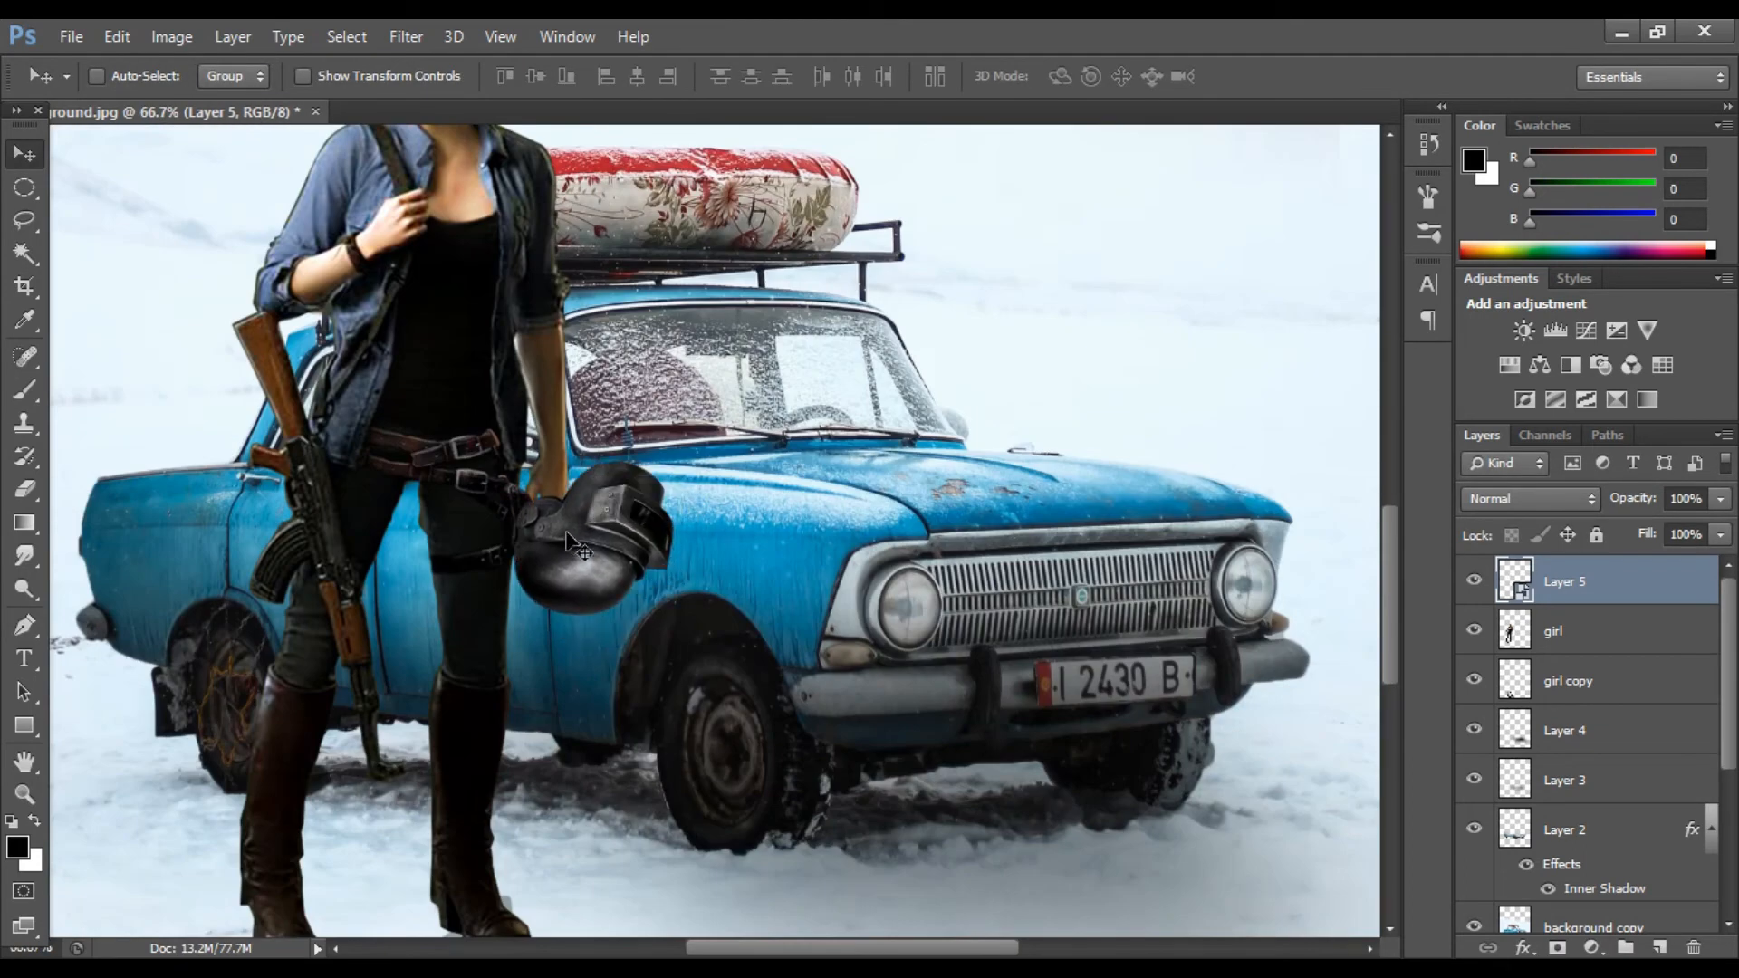
# Step: Lower the helmet layer's opacity, erase the helmet where it covers the girl's fingers, then restore 100% opacity
pyautogui.moveTo(1653, 525); pyautogui.dragTo(1616, 526)
pyautogui.click(602, 518)
pyautogui.hotkey('ctrl', '+')
pyautogui.hotkey('ctrl', '+')
pyautogui.moveTo(894, 945); pyautogui.dragTo(831, 940)
pyautogui.press('e')
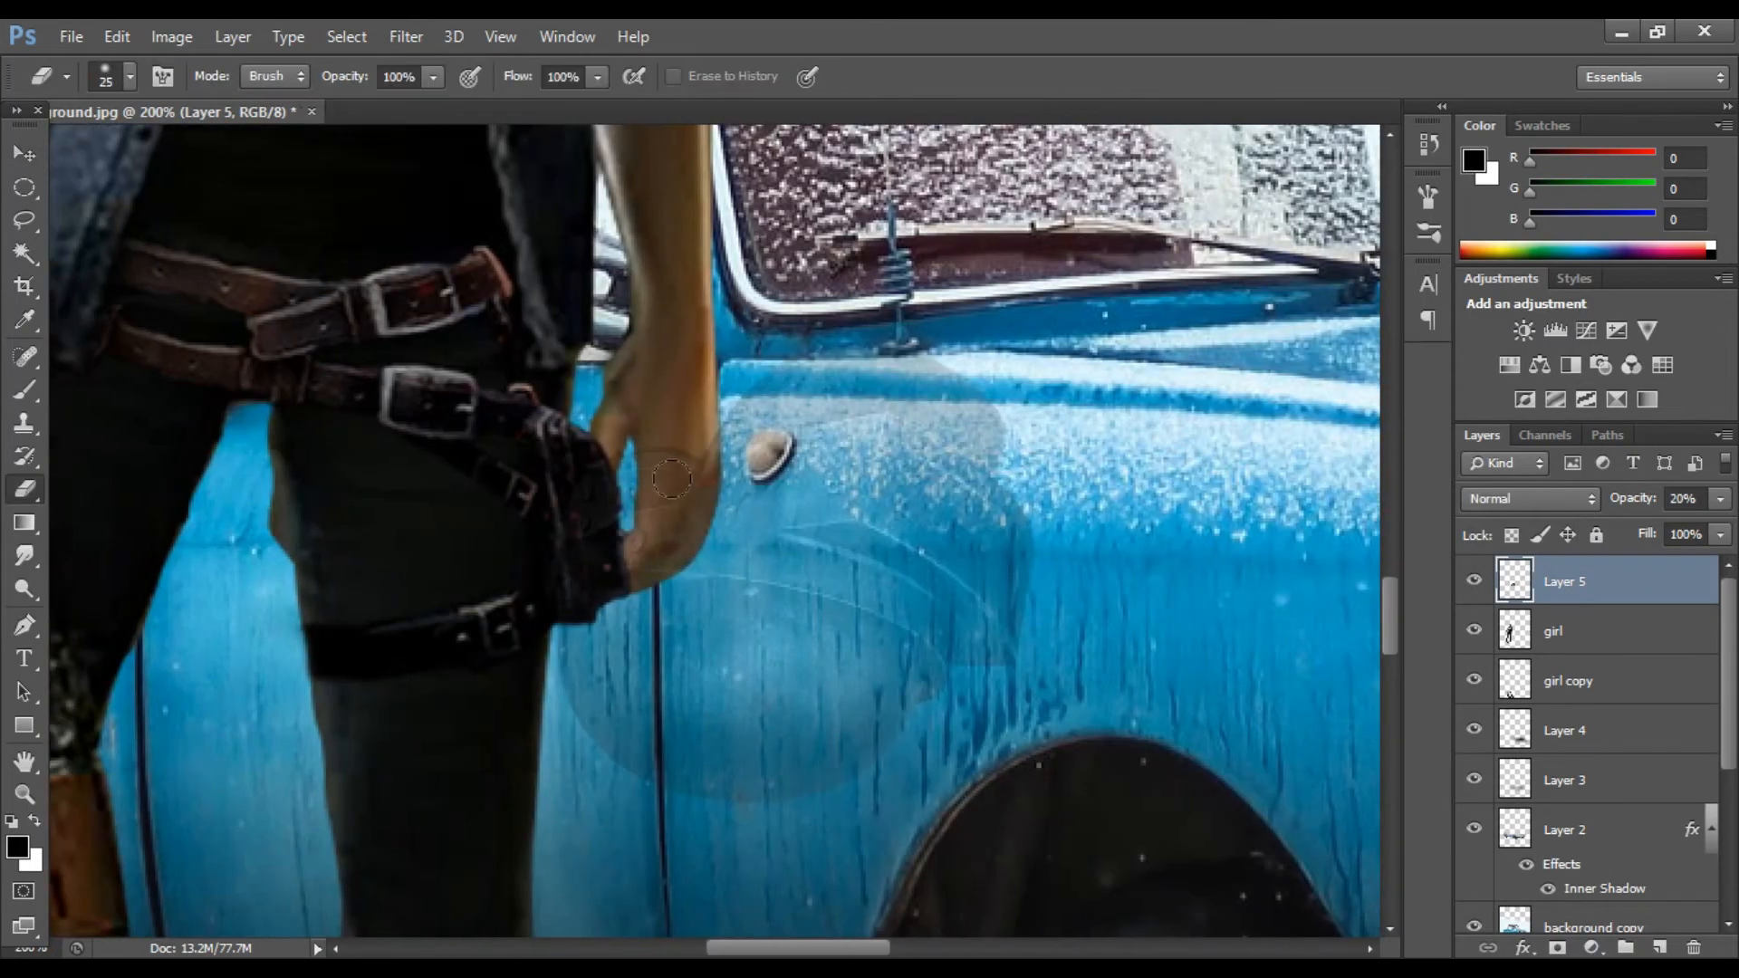
pyautogui.click(1720, 499)
pyautogui.moveTo(1615, 525); pyautogui.dragTo(1656, 525)
pyautogui.click(706, 480)
pyautogui.press('[')
pyautogui.moveTo(706, 480); pyautogui.dragTo(662, 512)
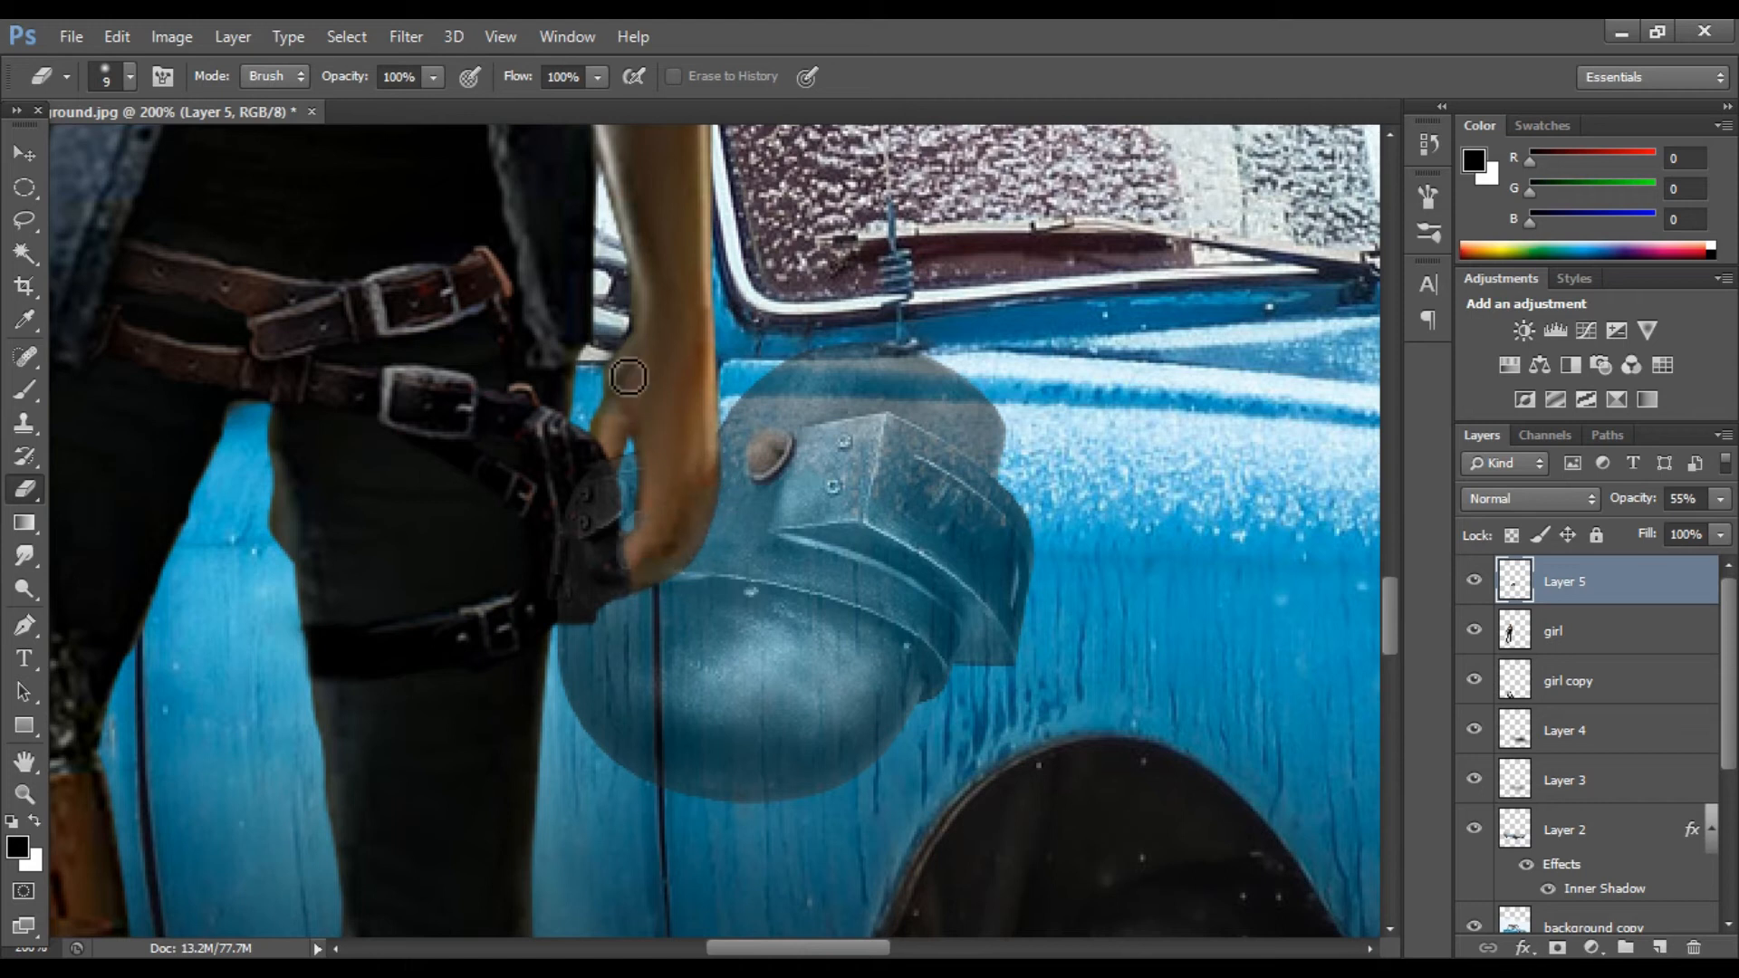
pyautogui.hotkey('ctrl', '-')
pyautogui.click(1719, 499)
pyautogui.moveTo(1663, 527); pyautogui.dragTo(1726, 542)
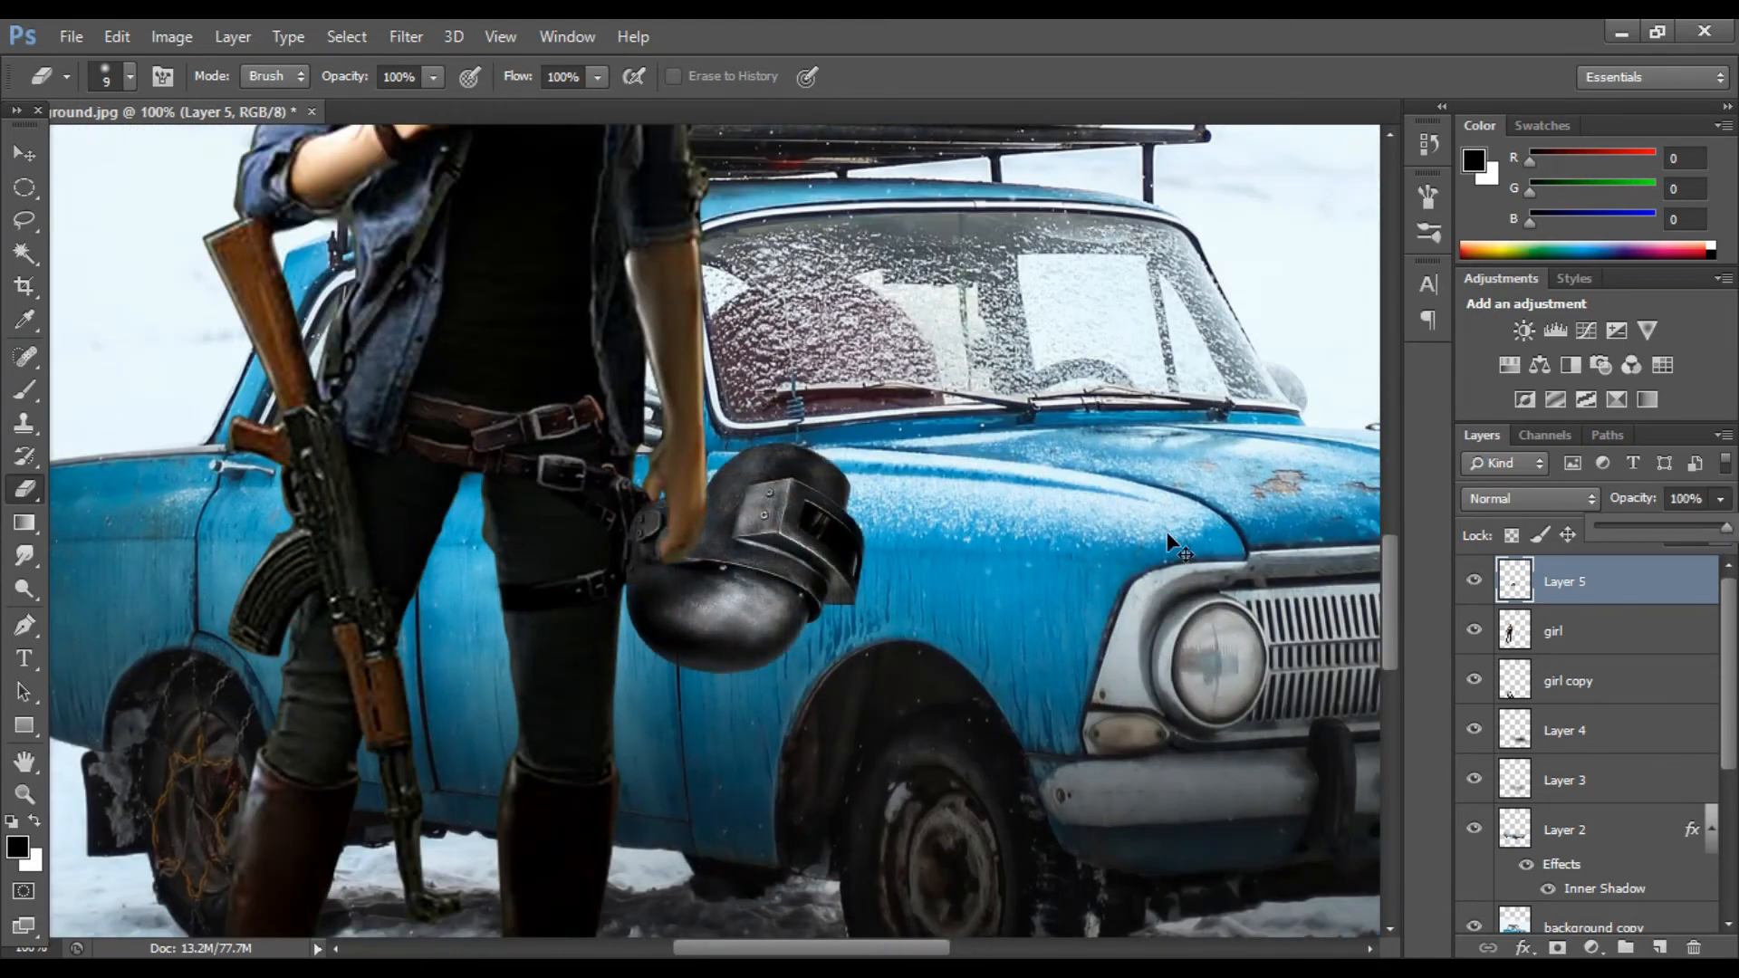
# Step: Erase more of the helmet around the girl's finger at full eraser opacity and set the helmet layer's opacity to 95%
pyautogui.hotkey('ctrl', '-')
pyautogui.hotkey('ctrl', '-')
pyautogui.hotkey('ctrl', '+')
pyautogui.hotkey('ctrl', '+')
pyautogui.hotkey('ctrl', '+')
pyautogui.hotkey('ctrl', '+')
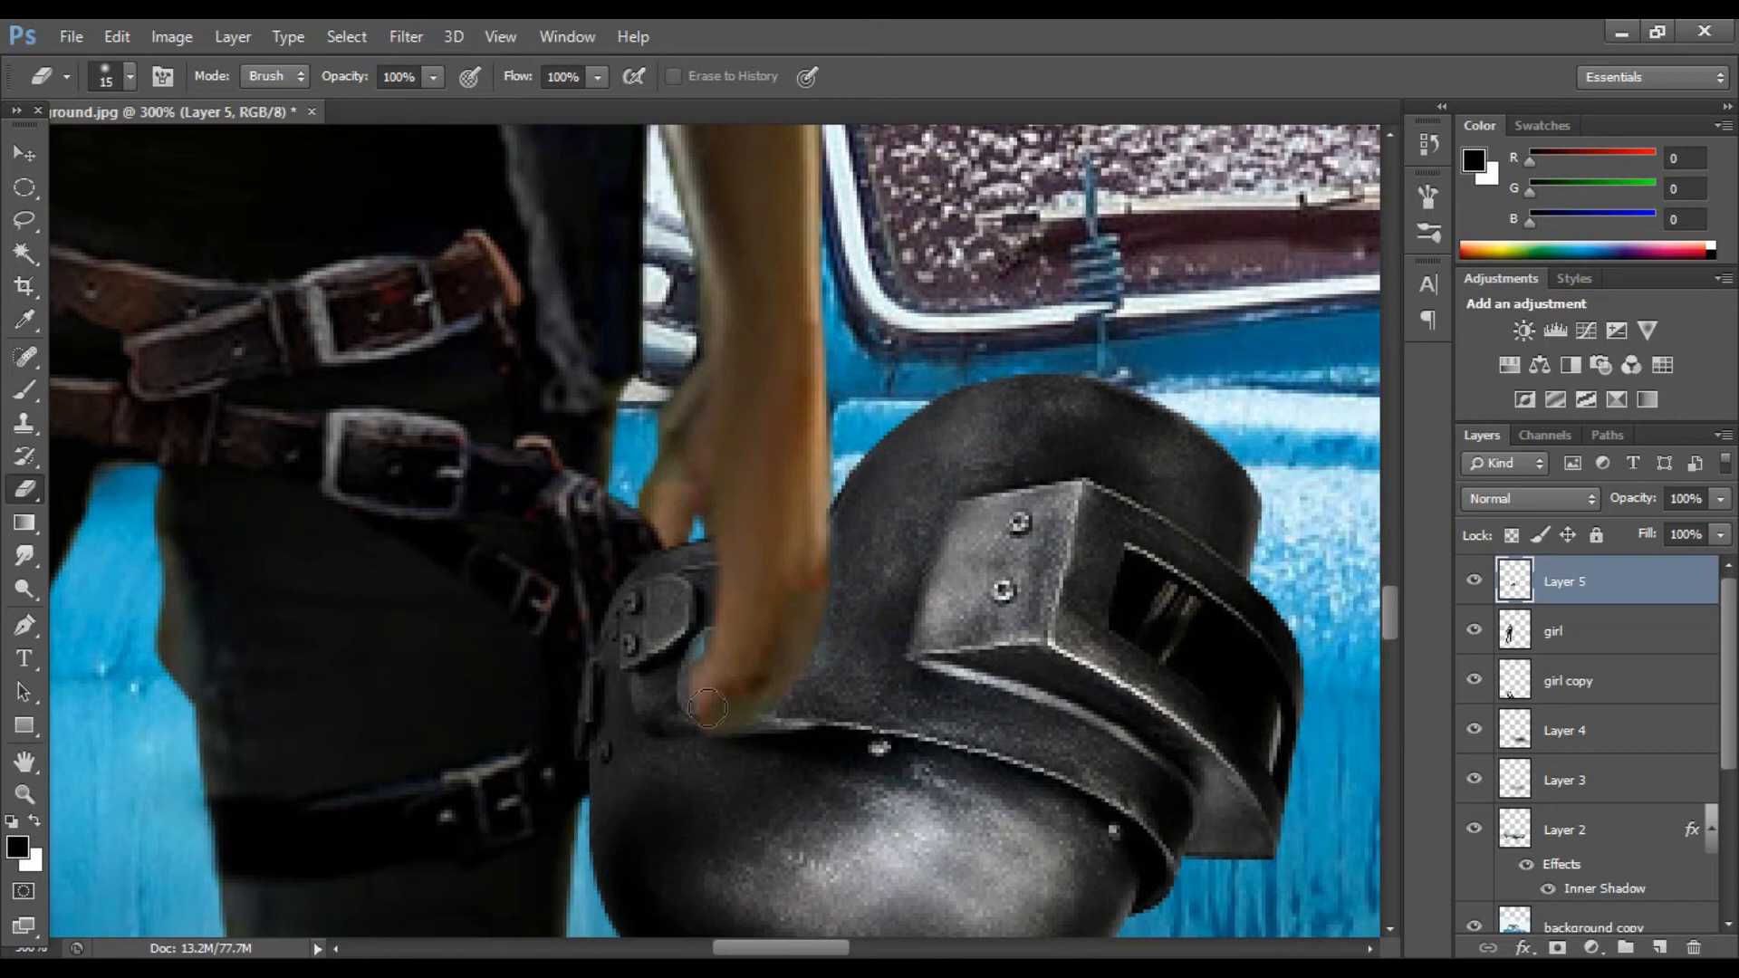
pyautogui.moveTo(343, 99); pyautogui.dragTo(350, 105)
pyautogui.scroll(-2, 735, 524)
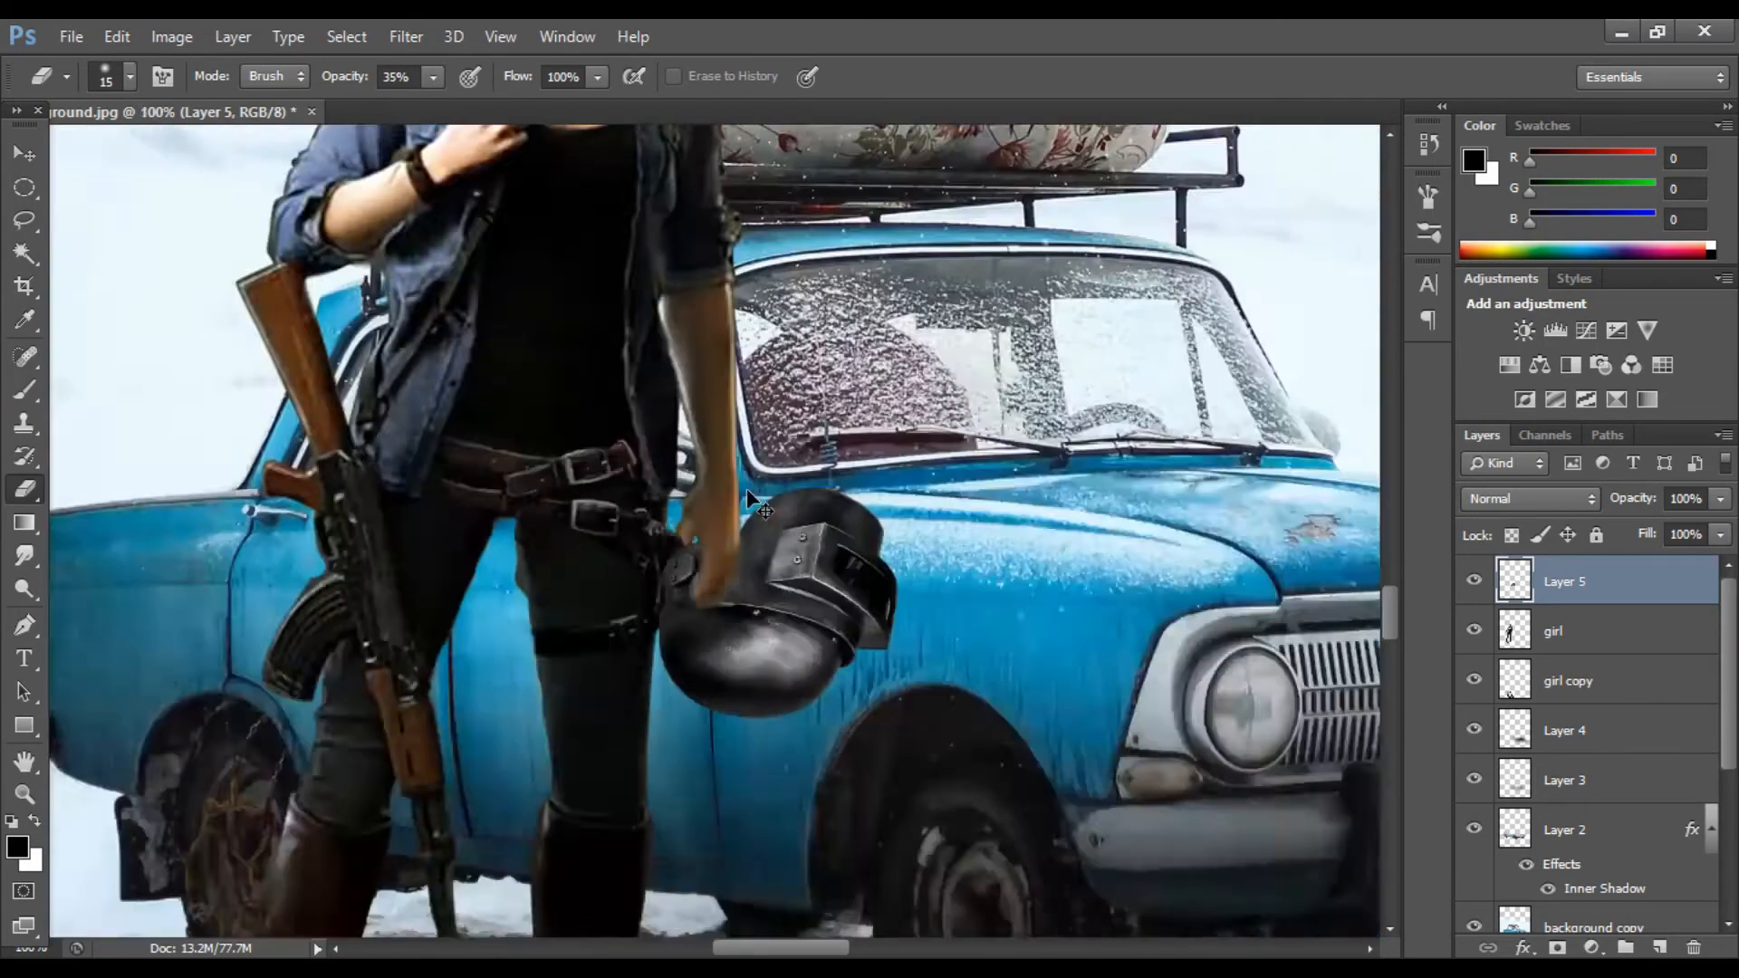
pyautogui.scroll(2, 747, 489)
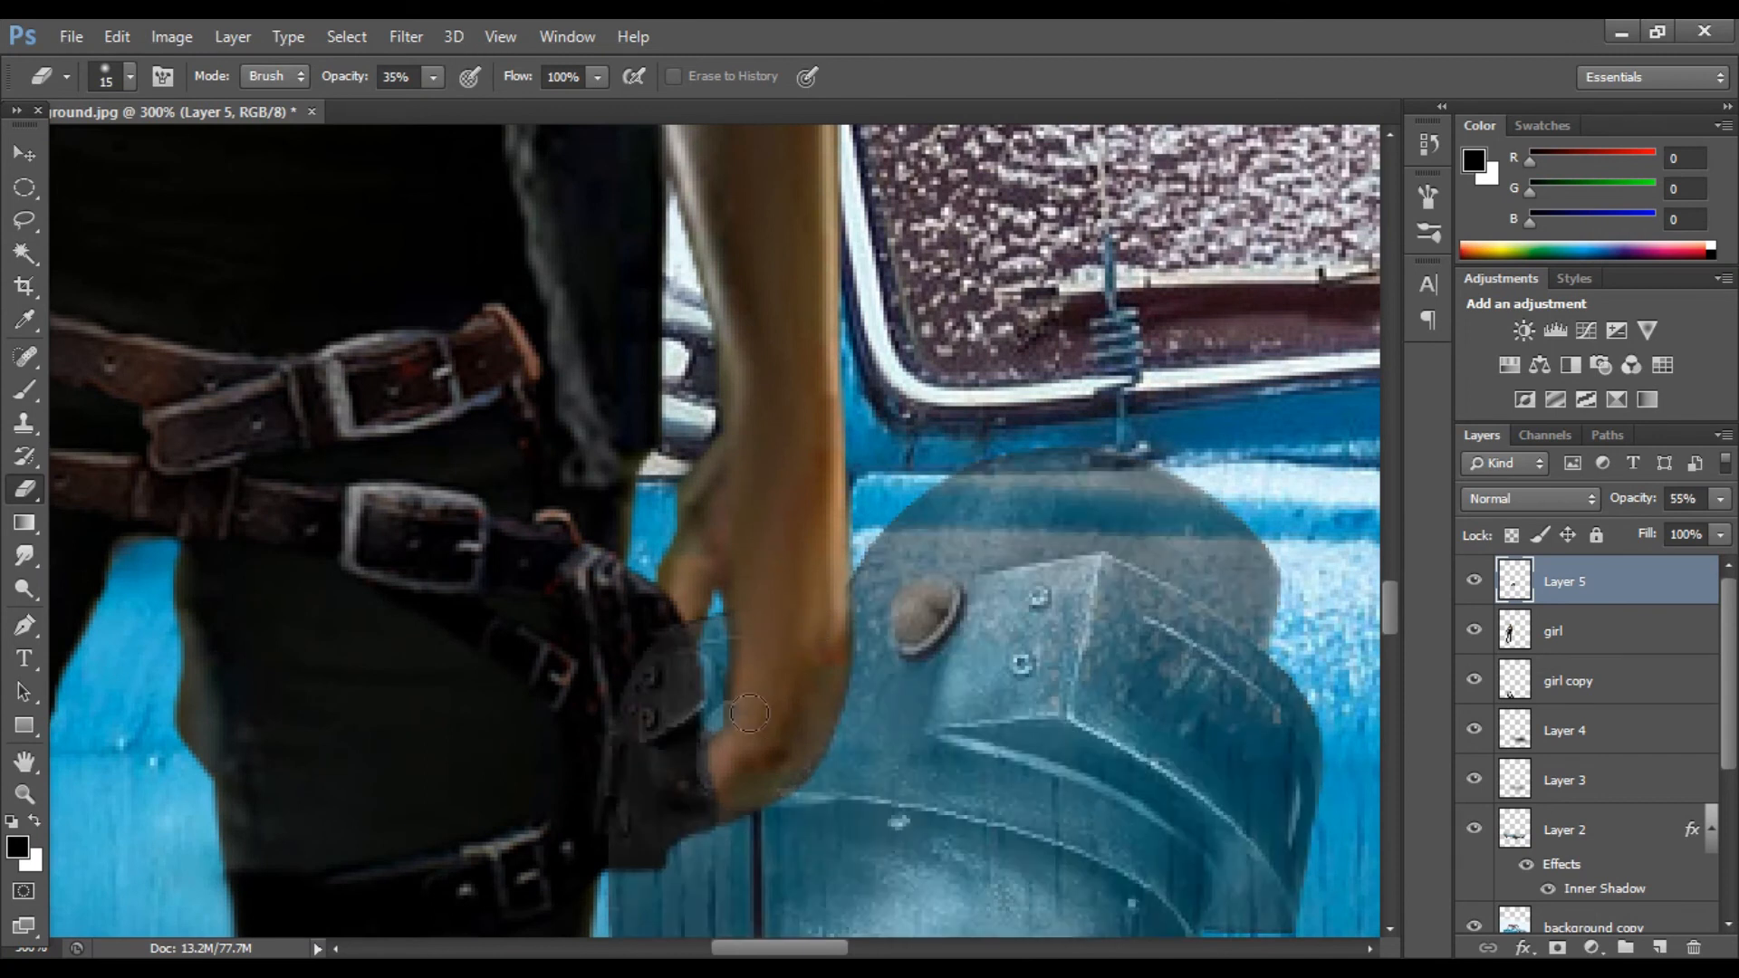
pyautogui.click(1720, 498)
pyautogui.click(1721, 525)
pyautogui.click(433, 77)
pyautogui.click(516, 103)
pyautogui.moveTo(735, 693); pyautogui.dragTo(724, 713)
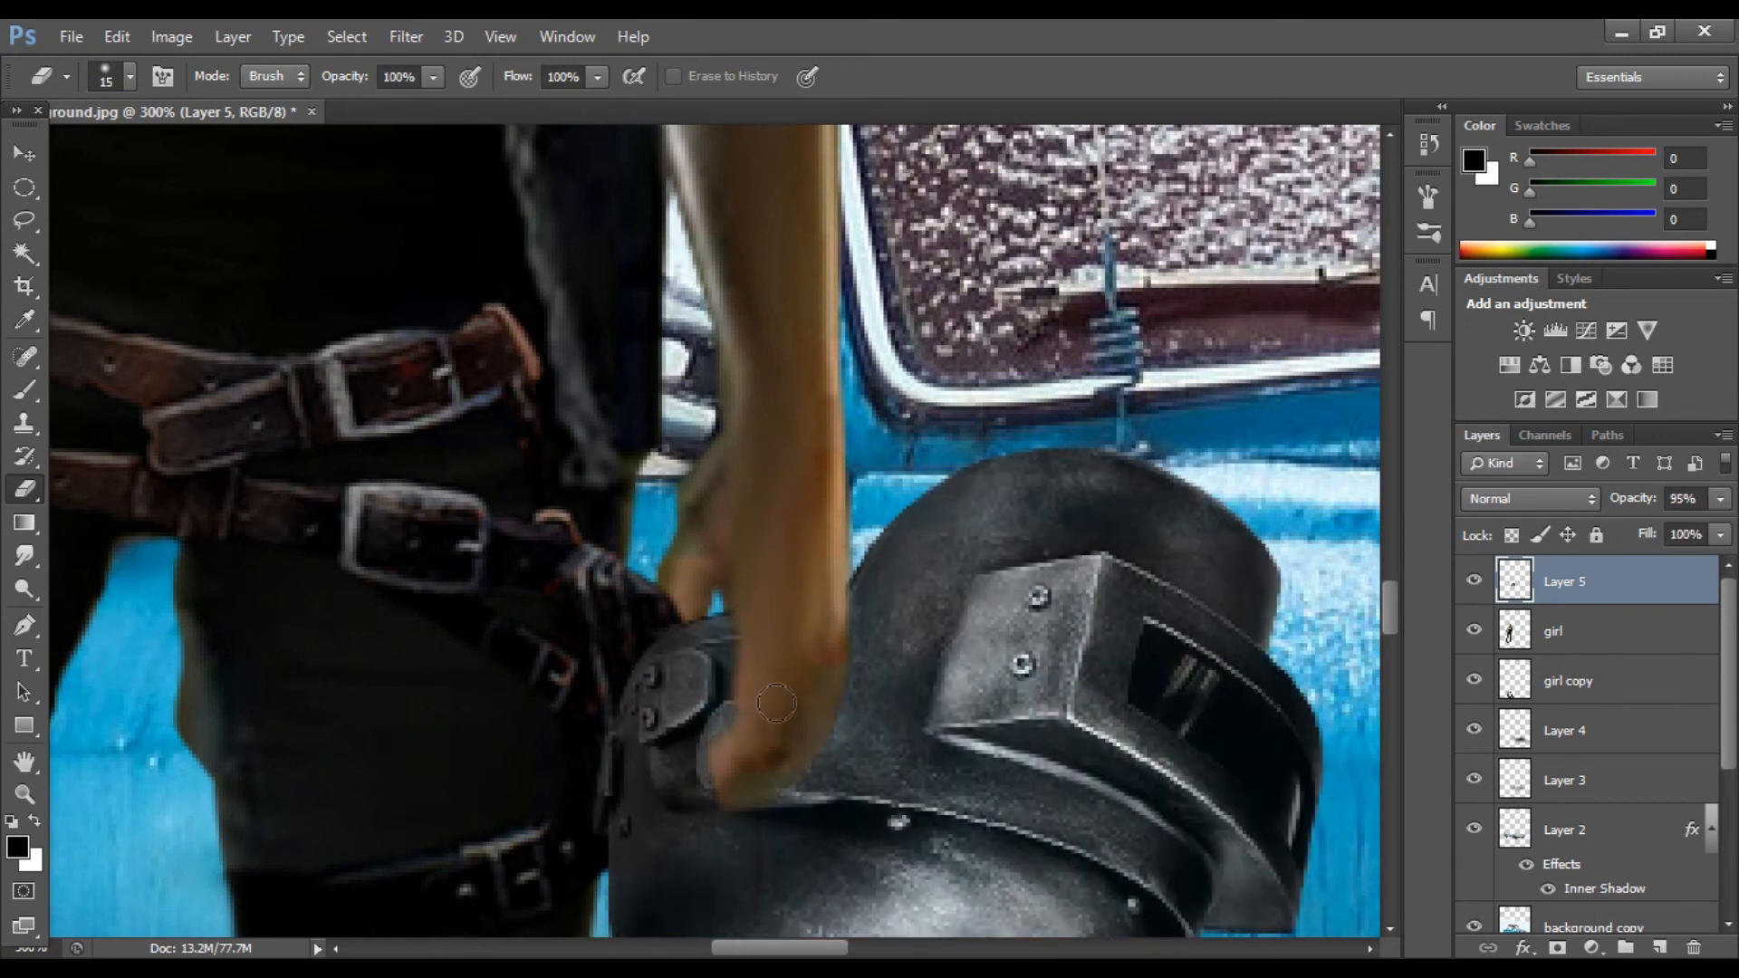
# Step: Apply Brightness/Contrast to the helmet layer
pyautogui.scroll(-6, 776, 703)
pyautogui.click(172, 36)
pyautogui.click(503, 100)
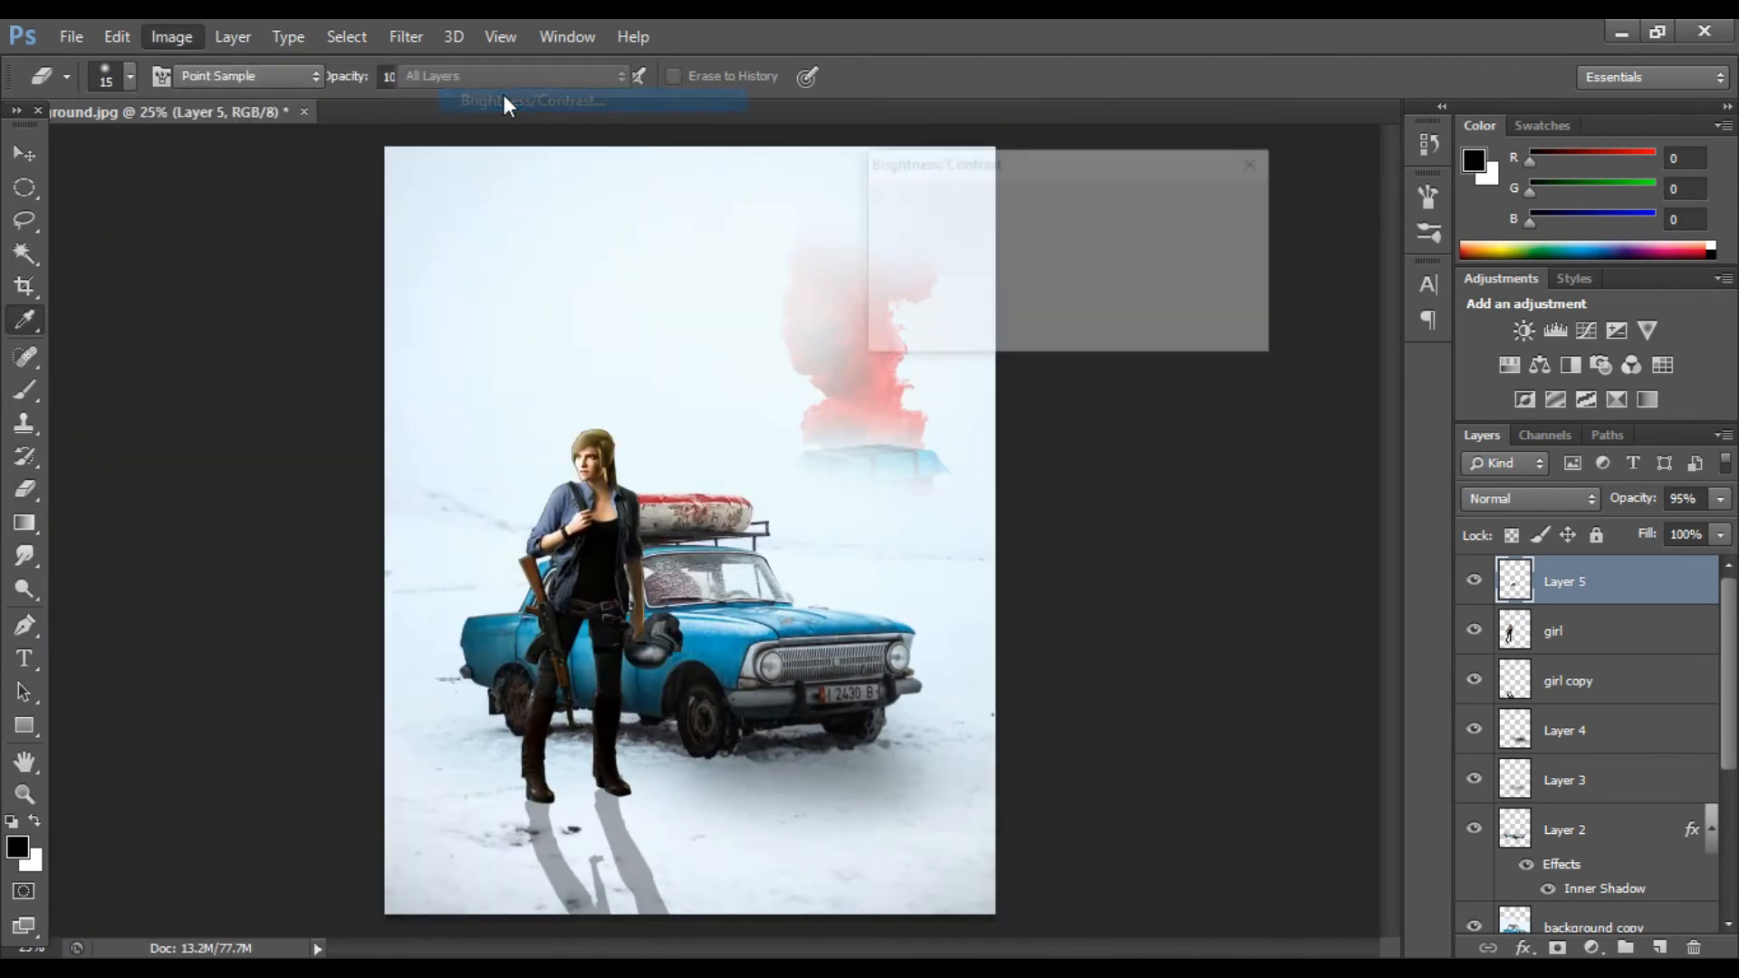
pyautogui.press('Return')
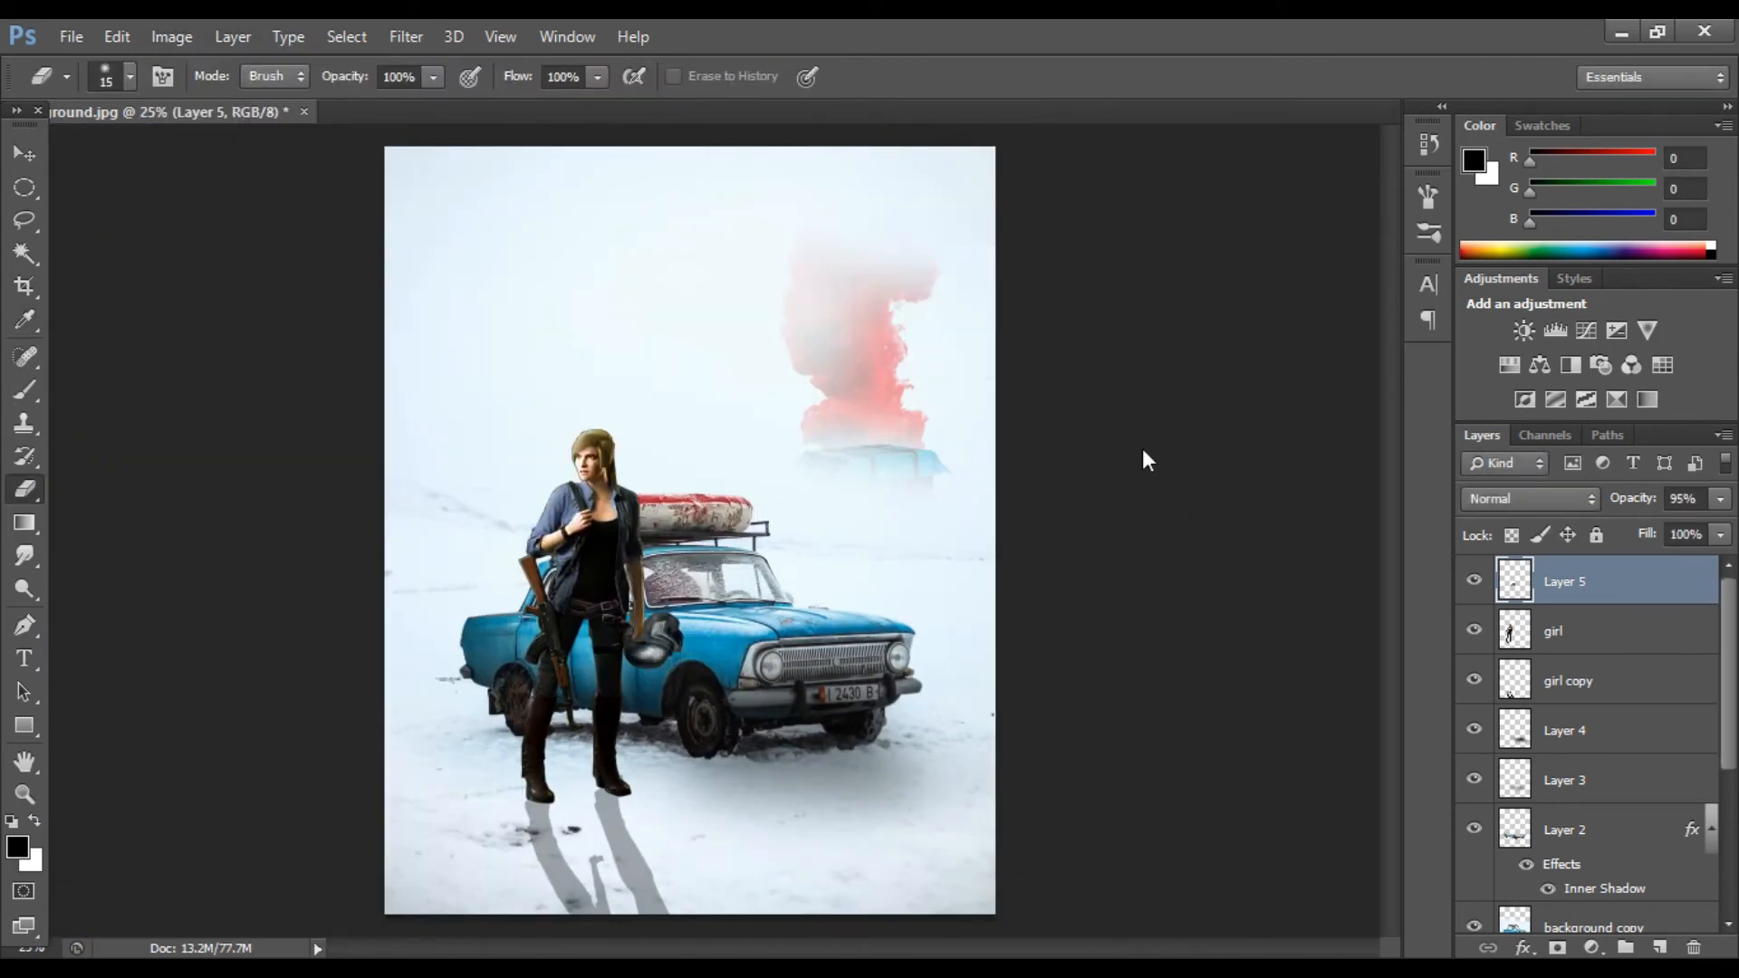
# Step: Rename the helmet layer to helmet
pyautogui.click(1583, 579)
pyautogui.write('helmet')
pyautogui.press('Return')
# Step: Open the bag.jpg image
pyautogui.hotkey('ctrl', 'o')
pyautogui.click(1049, 237)
pyautogui.click(1287, 756)
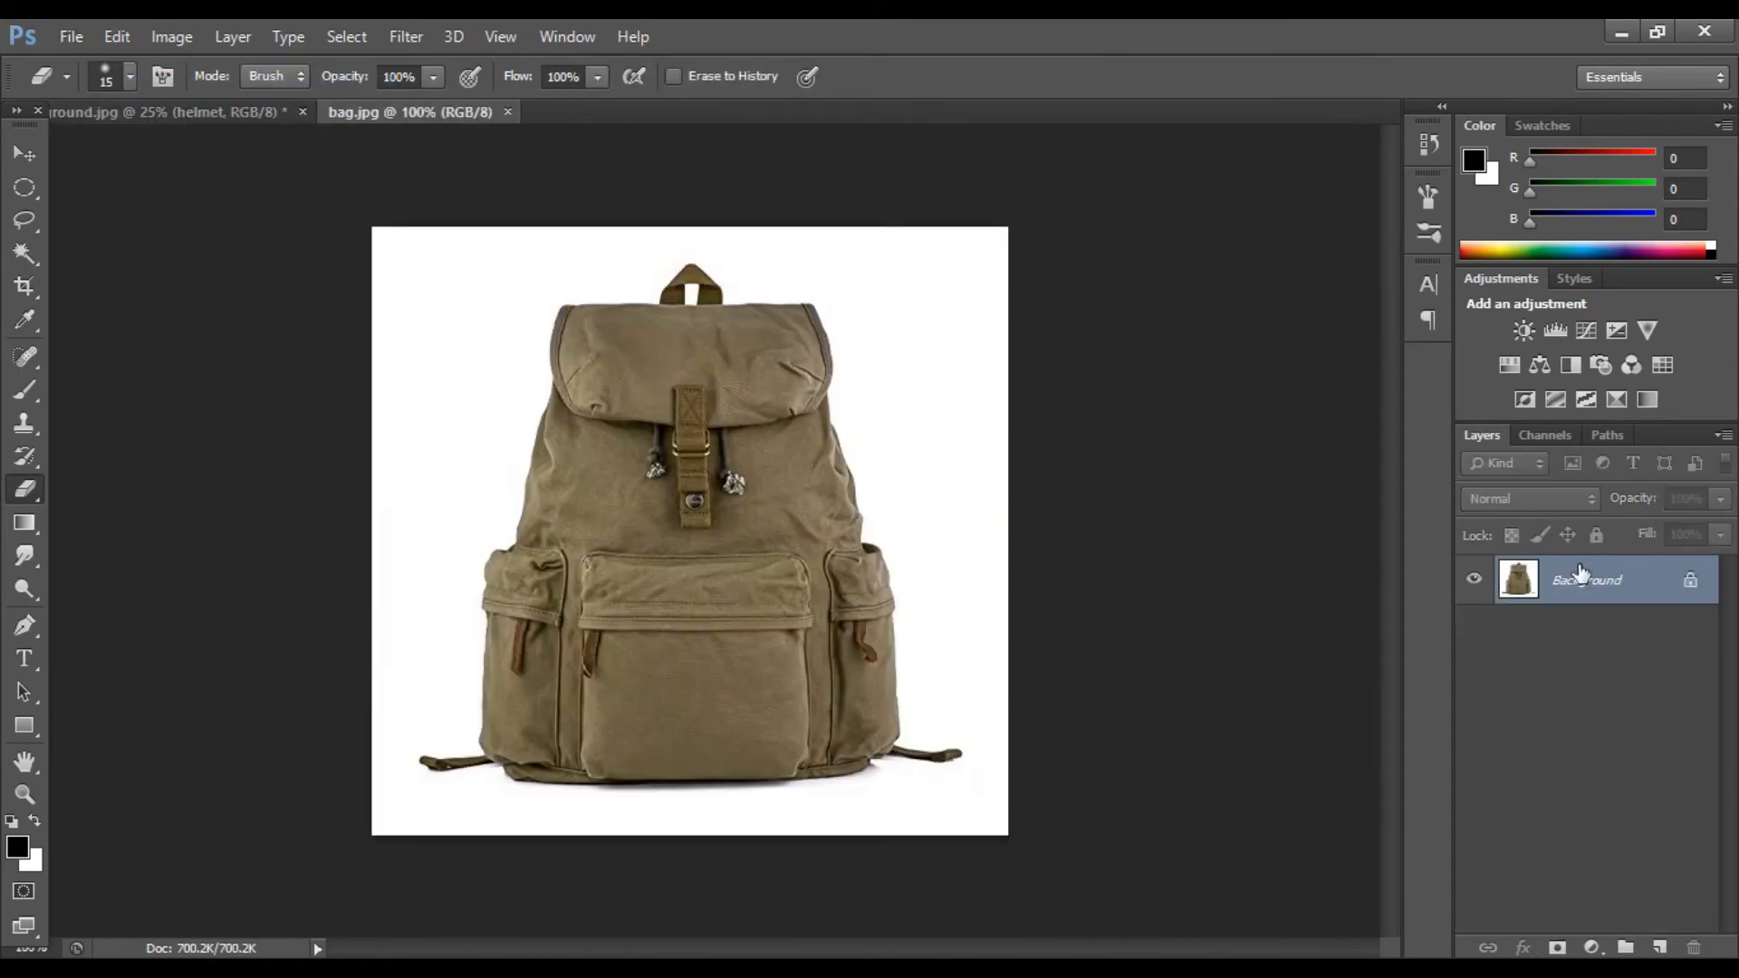
# Step: Cut the backpack out of its white background onto a new layer with the Magic Wand and hide the other layers
pyautogui.hotkey('ctrl', 'j')
pyautogui.press('w')
pyautogui.click(427, 404)
pyautogui.hotkey('ctrl', 'shift', 'i')
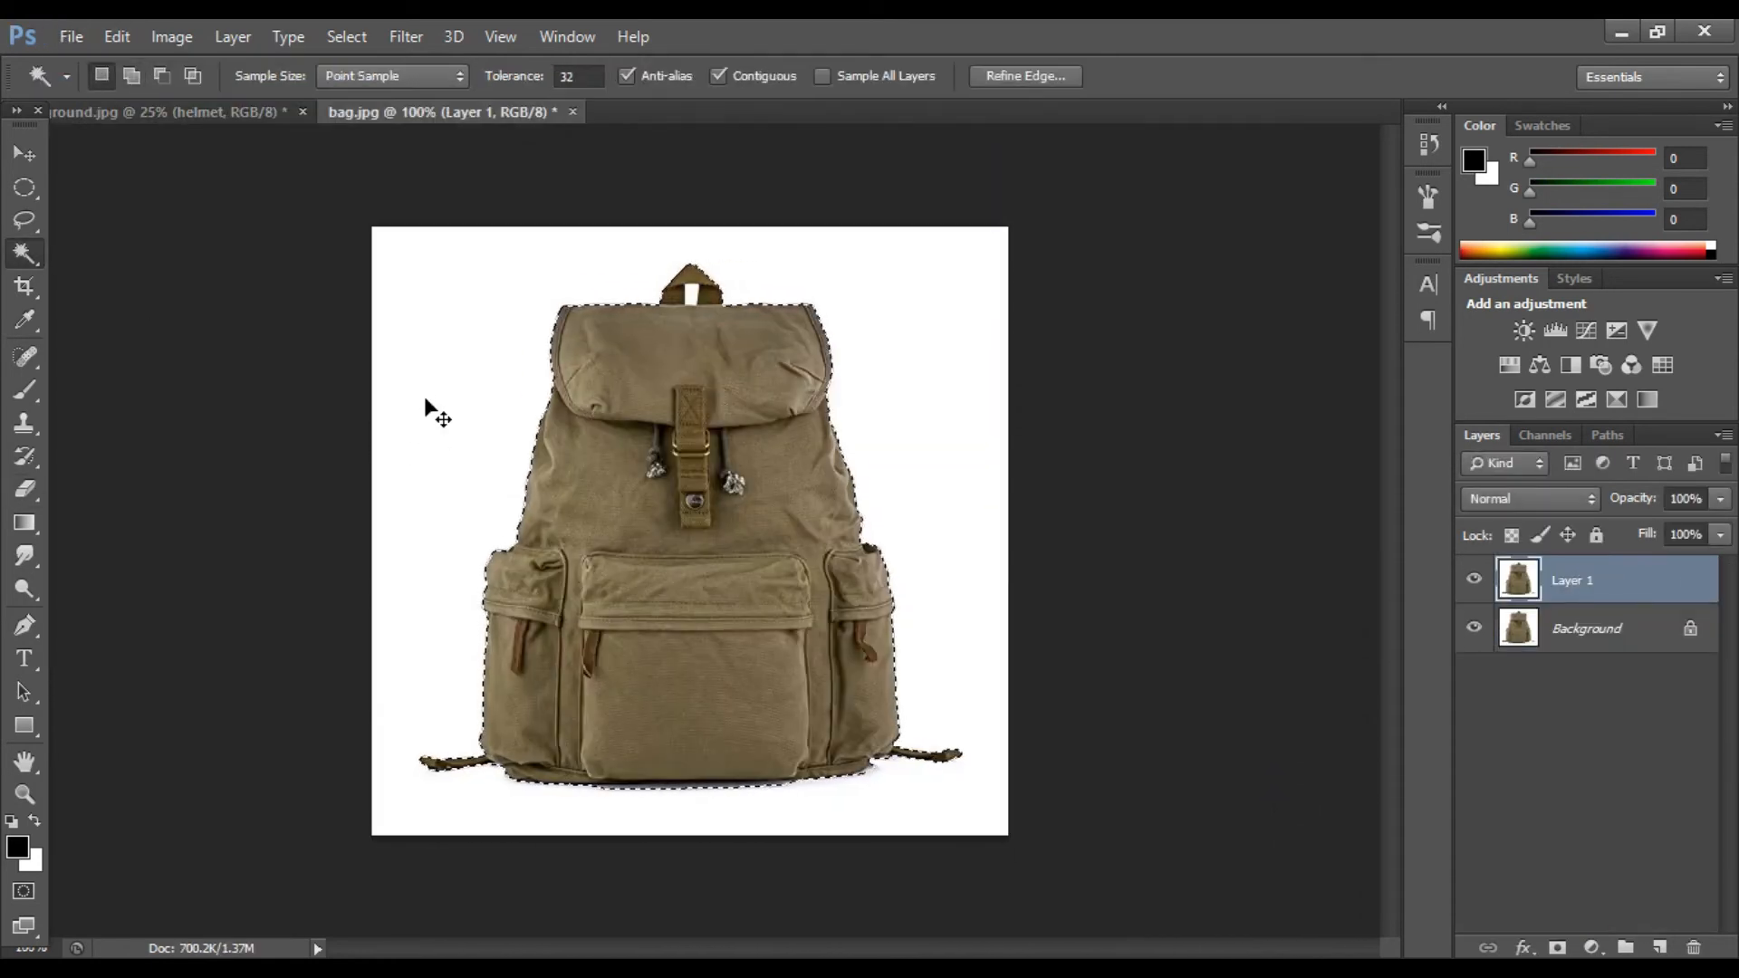
pyautogui.hotkey('ctrl', 'j')
pyautogui.moveTo(1473, 628); pyautogui.dragTo(1473, 685)
# Step: Bring the cut-out backpack into the composite and place it beside the girl near the car
pyautogui.press('v')
pyautogui.moveTo(695, 469); pyautogui.dragTo(688, 464)
pyautogui.rightClick(1648, 580)
pyautogui.click(1219, 330)
pyautogui.moveTo(419, 112); pyautogui.dragTo(291, 486)
pyautogui.moveTo(513, 652); pyautogui.dragTo(584, 349)
pyautogui.click(819, 481)
pyautogui.click(872, 395)
pyautogui.moveTo(601, 435); pyautogui.dragTo(503, 738)
# Step: Move the backpack layer beneath the girl layer and nudge the backpack into position
pyautogui.hotkey('ctrl', 't')
pyautogui.press('Return')
pyautogui.moveTo(1661, 601); pyautogui.dragTo(1672, 844)
pyautogui.moveTo(1673, 772); pyautogui.dragTo(1616, 605)
pyautogui.moveTo(1587, 729); pyautogui.dragTo(1583, 679)
pyautogui.moveTo(529, 693)
pyautogui.mouseDown()
pyautogui.moveTo(648, 694)
pyautogui.moveTo(508, 688)
pyautogui.mouseUp()
# Step: Scale the backpack down with Free Transform
pyautogui.hotkey('ctrl', '+')
pyautogui.hotkey('ctrl', '+')
pyautogui.scroll(-3, 543, 829)
pyautogui.moveTo(678, 947); pyautogui.dragTo(616, 947)
pyautogui.hotkey('ctrl', 't')
pyautogui.moveTo(642, 723); pyautogui.dragTo(631, 715)
pyautogui.hotkey('ctrl', '-')
pyautogui.hotkey('ctrl', '-')
pyautogui.hotkey('ctrl', '+')
pyautogui.moveTo(504, 814); pyautogui.dragTo(468, 759)
pyautogui.press('Return')
pyautogui.hotkey('ctrl', '+')
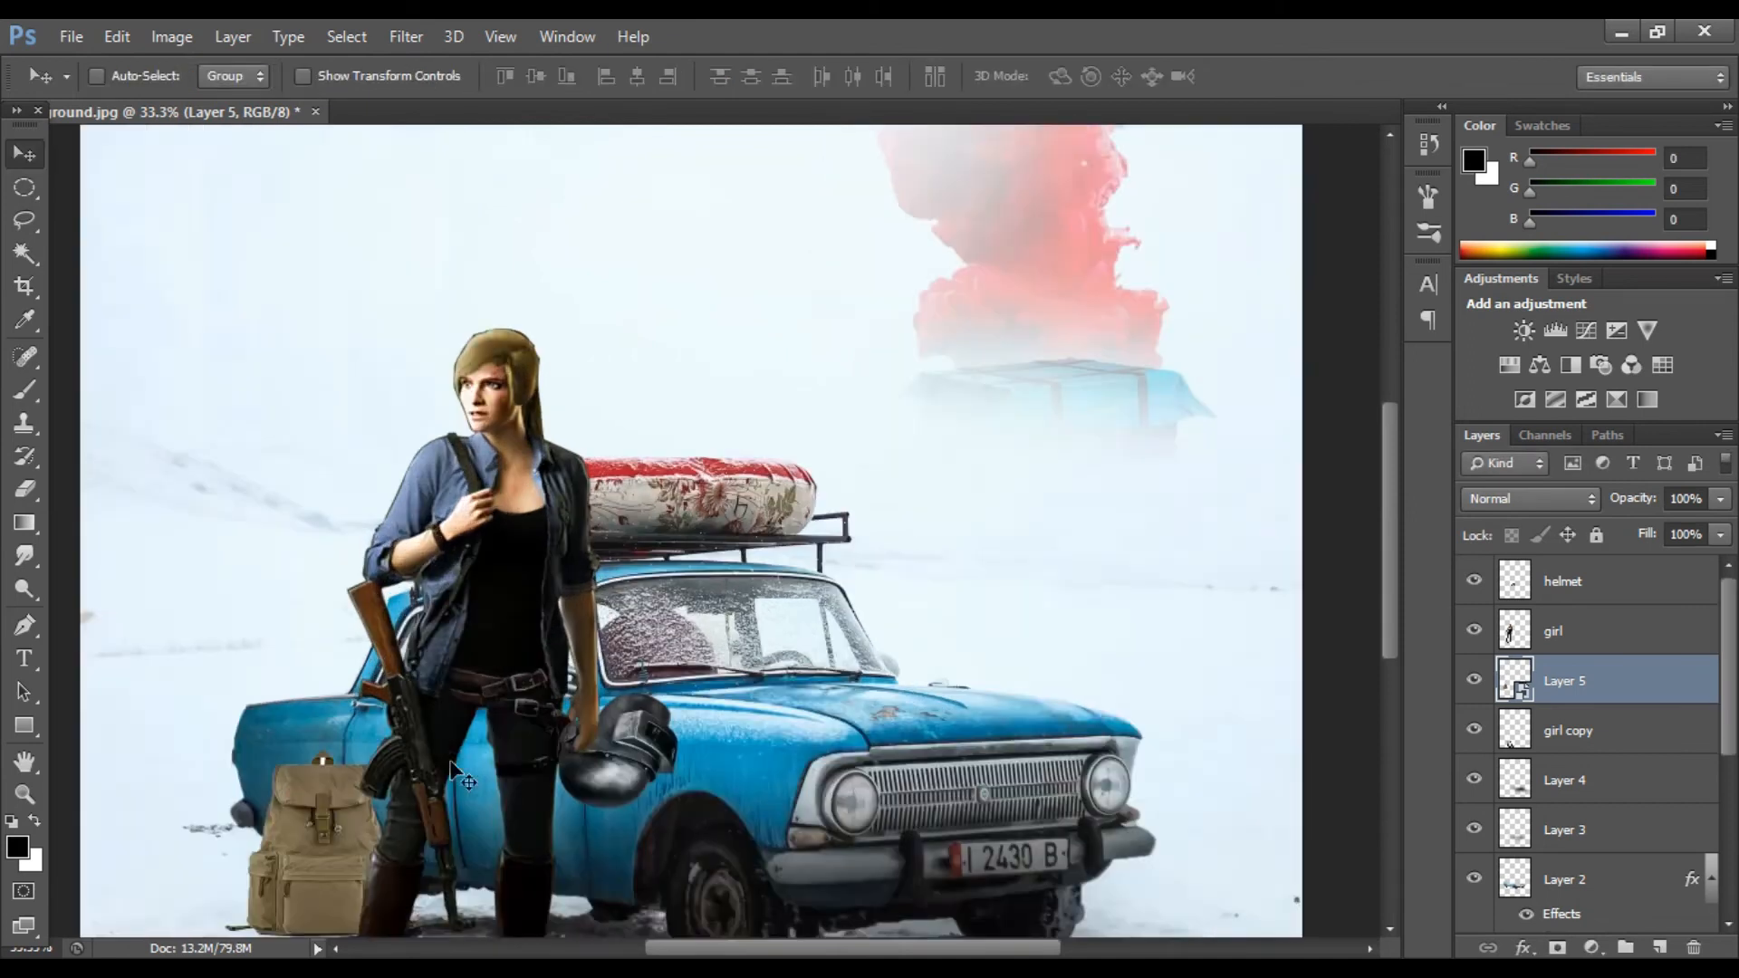
# Step: Reposition the backpack on the snow beside the girl's leg
pyautogui.scroll(-3, 358, 693)
pyautogui.moveTo(352, 689); pyautogui.dragTo(333, 705)
pyautogui.hotkey('ctrl', '-')
pyautogui.hotkey('ctrl', '-')
pyautogui.hotkey('ctrl', '+')
pyautogui.hotkey('ctrl', '+')
pyautogui.hotkey('ctrl', '+')
pyautogui.hotkey('ctrl', '+')
pyautogui.scroll(-4, 434, 769)
pyautogui.moveTo(729, 947); pyautogui.dragTo(639, 947)
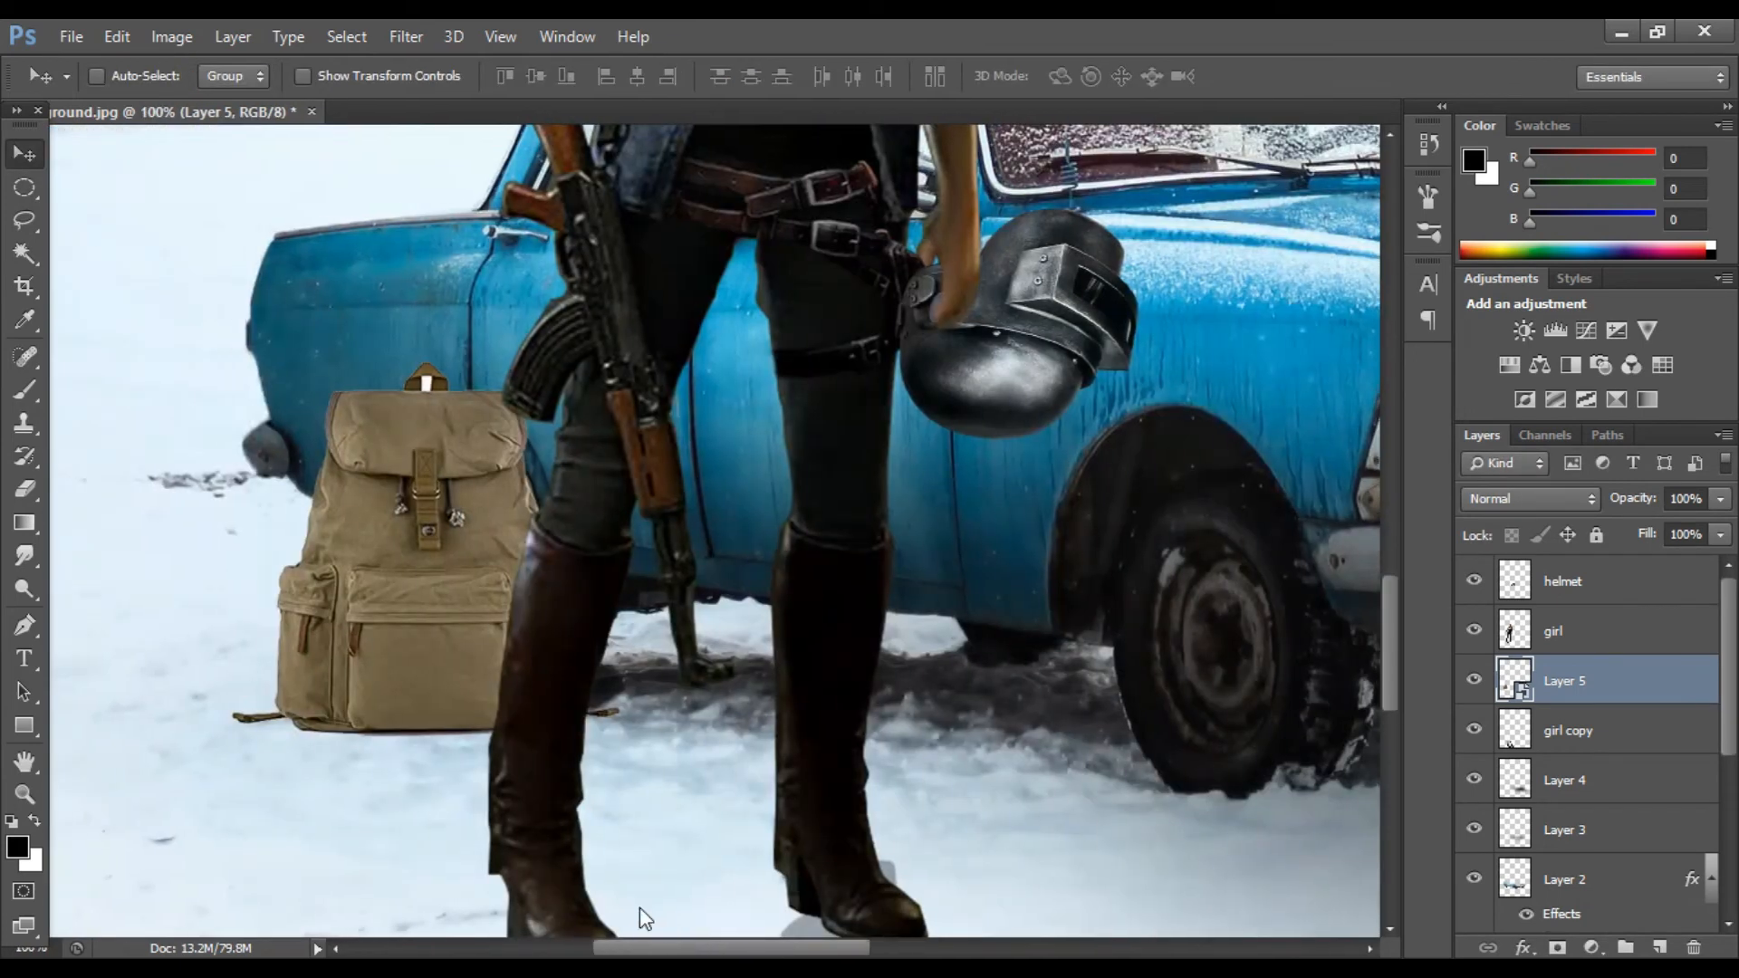
pyautogui.hotkey('ctrl', '-')
pyautogui.hotkey('ctrl', '-')
pyautogui.hotkey('ctrl', '-')
pyautogui.hotkey('ctrl', '-')
pyautogui.hotkey('ctrl', '+')
# Step: Duplicate the backpack layer
pyautogui.rightClick(1594, 680)
pyautogui.click(1183, 393)
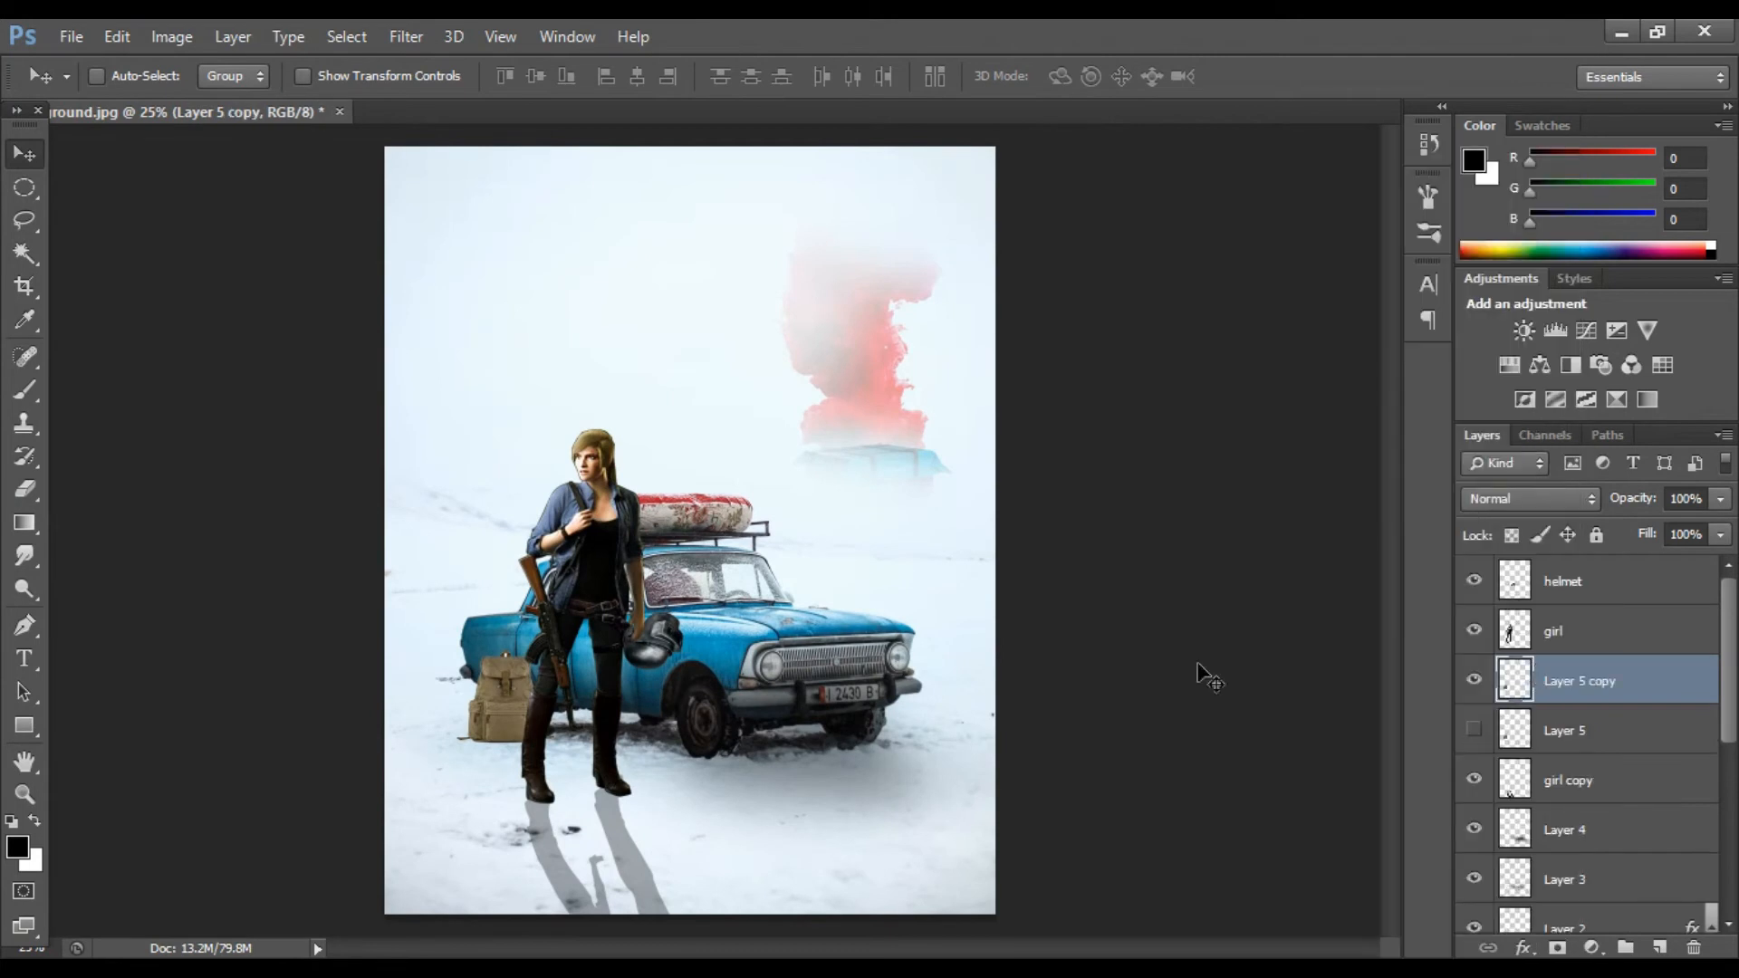
pyautogui.click(1690, 228)
# Step: Adjust the backpack copy slightly with Brightness/Contrast and Levels
pyautogui.click(172, 37)
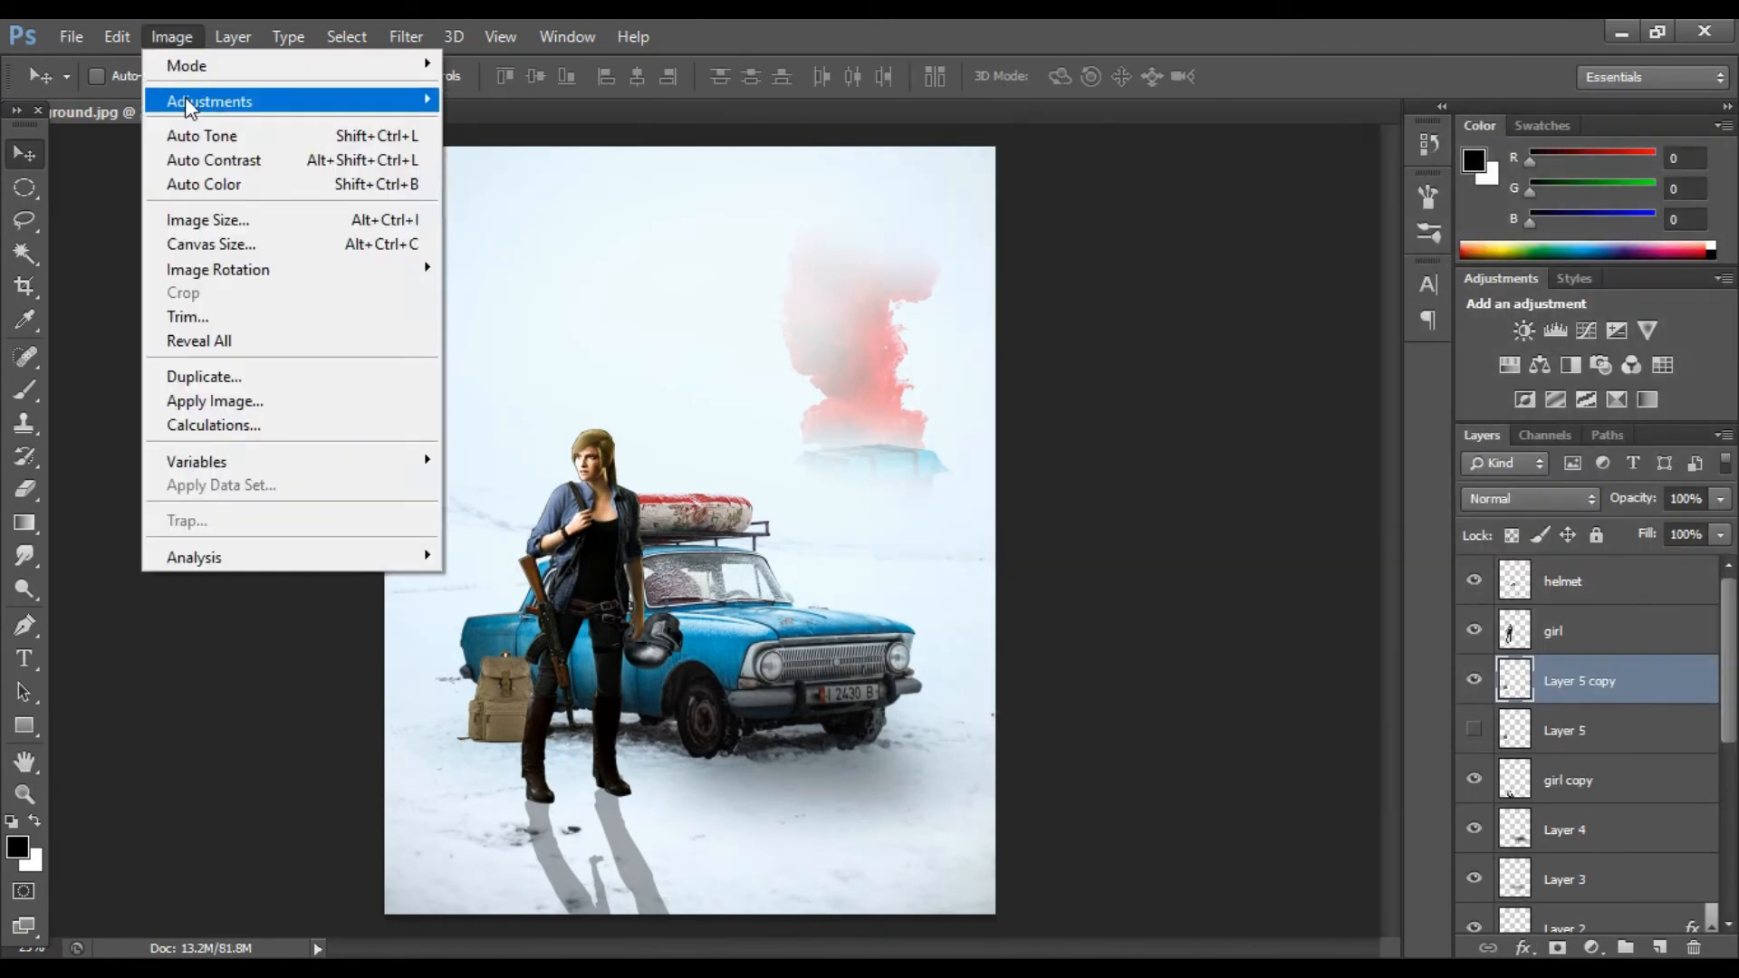
pyautogui.moveTo(187, 103)
pyautogui.click(507, 103)
pyautogui.moveTo(1013, 233); pyautogui.dragTo(1043, 233)
pyautogui.click(1197, 215)
pyautogui.click(172, 37)
pyautogui.click(471, 126)
pyautogui.moveTo(1125, 460); pyautogui.dragTo(1140, 461)
pyautogui.click(1533, 214)
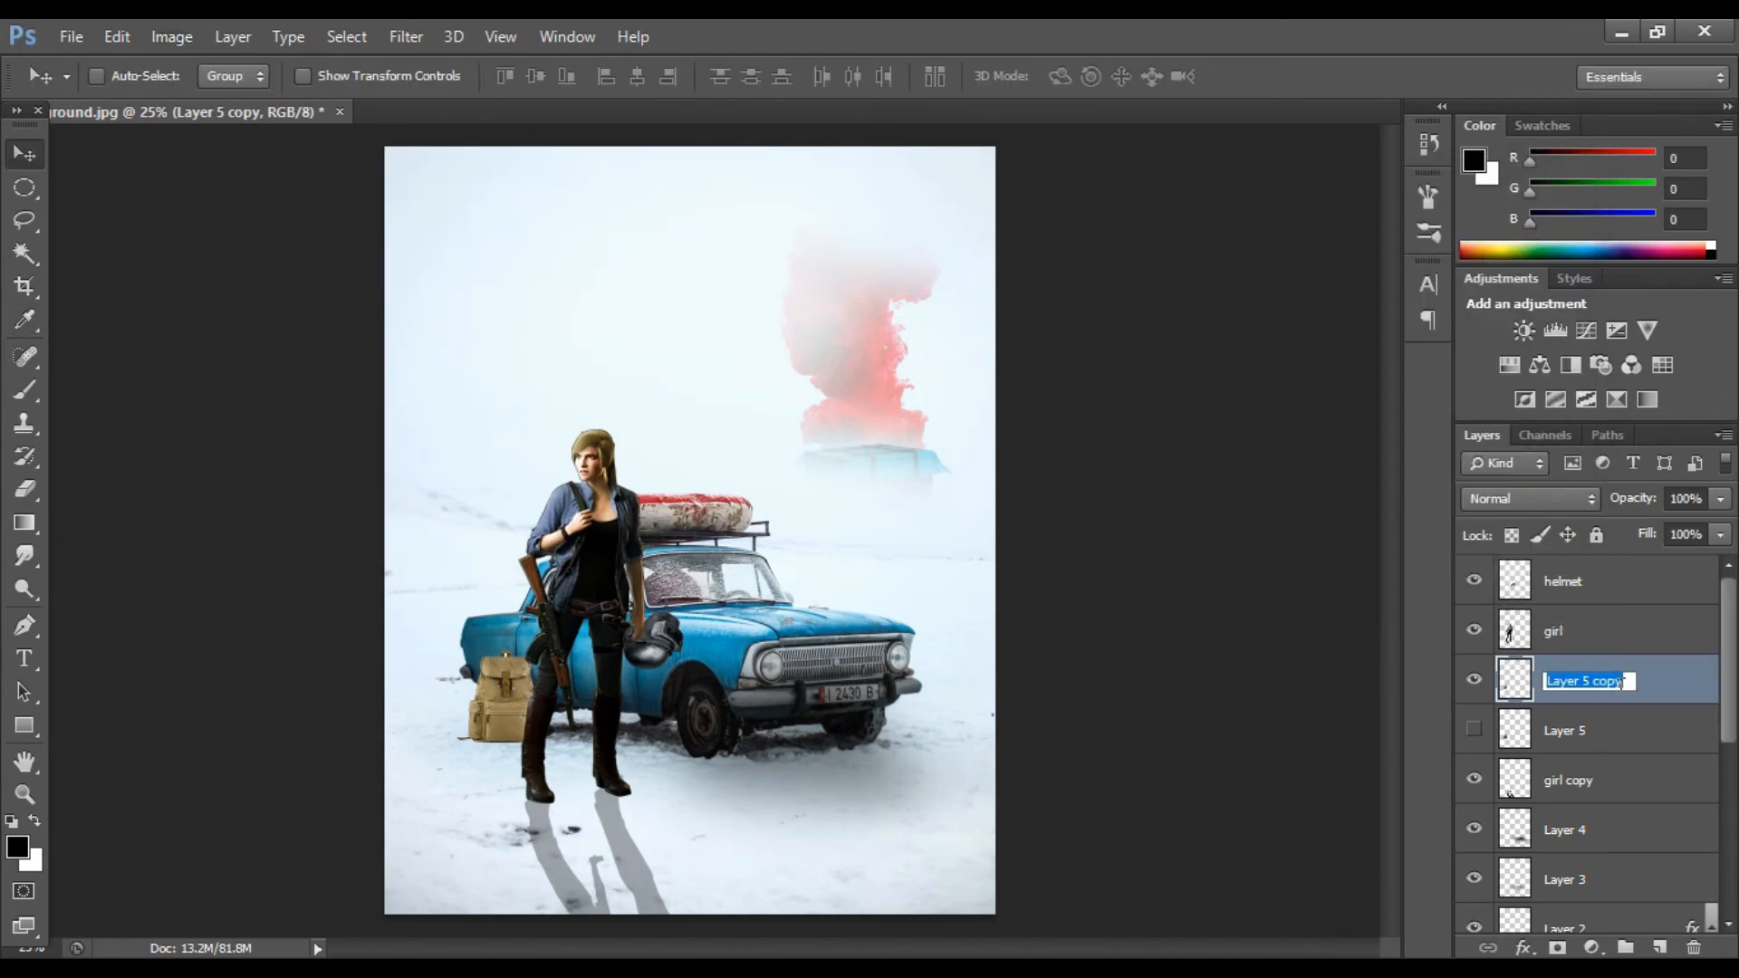
# Step: Add an Inner Shadow style to the backpack copy, adjusting its distance, size and opacity
pyautogui.doubleClick(1689, 692)
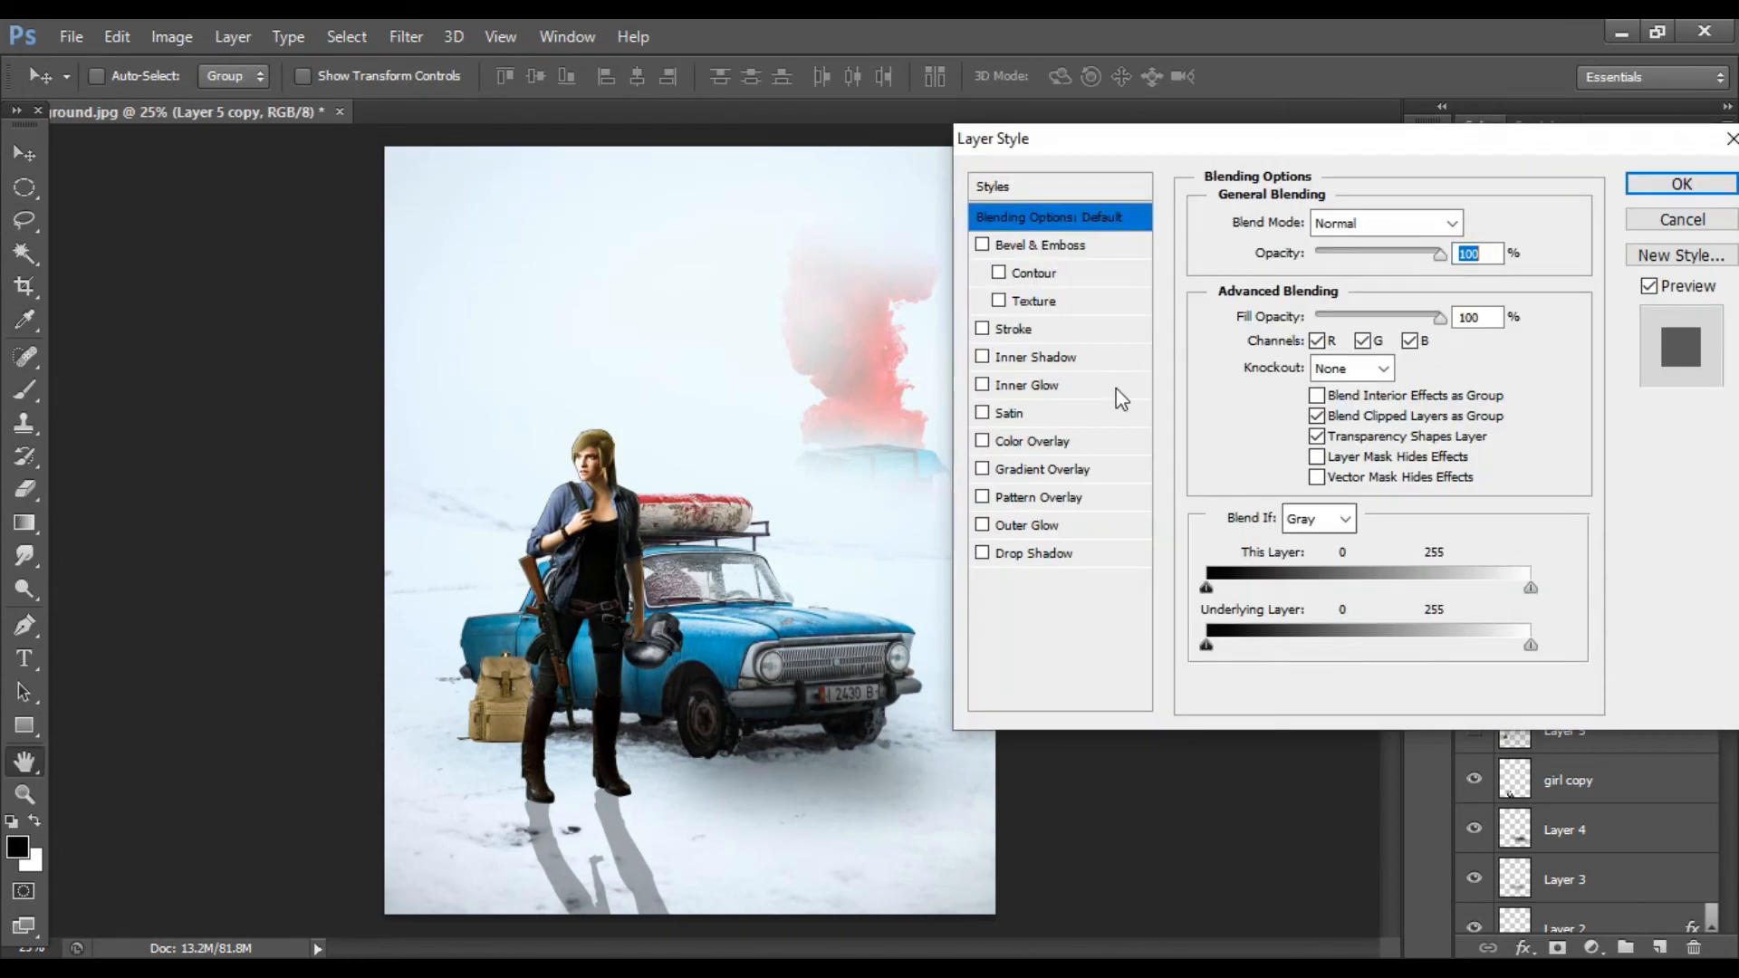
pyautogui.click(1099, 357)
pyautogui.scroll(3, 1398, 228)
pyautogui.moveTo(1302, 389); pyautogui.dragTo(1333, 391)
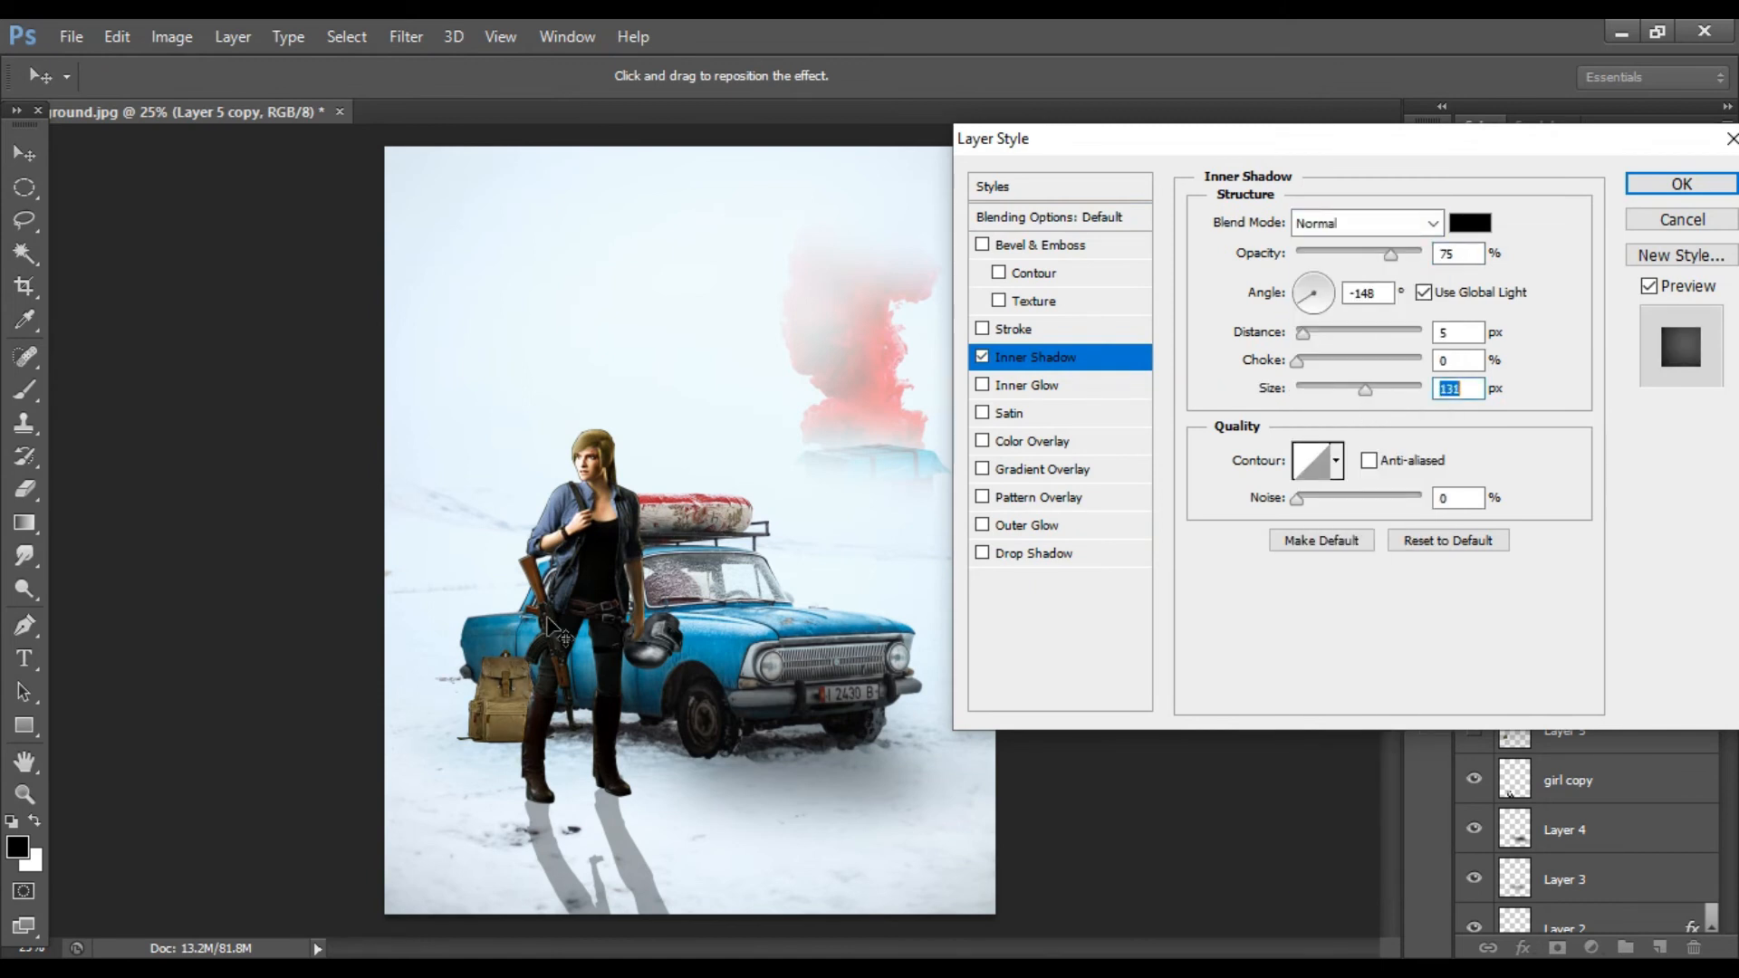
pyautogui.hotkey('ctrl', '+')
pyautogui.hotkey('ctrl', '+')
pyautogui.moveTo(1302, 333); pyautogui.dragTo(1347, 390)
pyautogui.hotkey('ctrl', '-')
pyautogui.moveTo(1390, 255); pyautogui.dragTo(1361, 255)
pyautogui.click(1677, 186)
# Step: Add a new layer beneath the backpack copy and paint its shadow with a 200 px Multiply brush
pyautogui.scroll(-2, 1415, 690)
pyautogui.click(1659, 947)
pyautogui.moveTo(1607, 684); pyautogui.dragTo(1607, 753)
pyautogui.press('b')
pyautogui.hotkey('ctrl', '+')
pyautogui.hotkey('ctrl', '+')
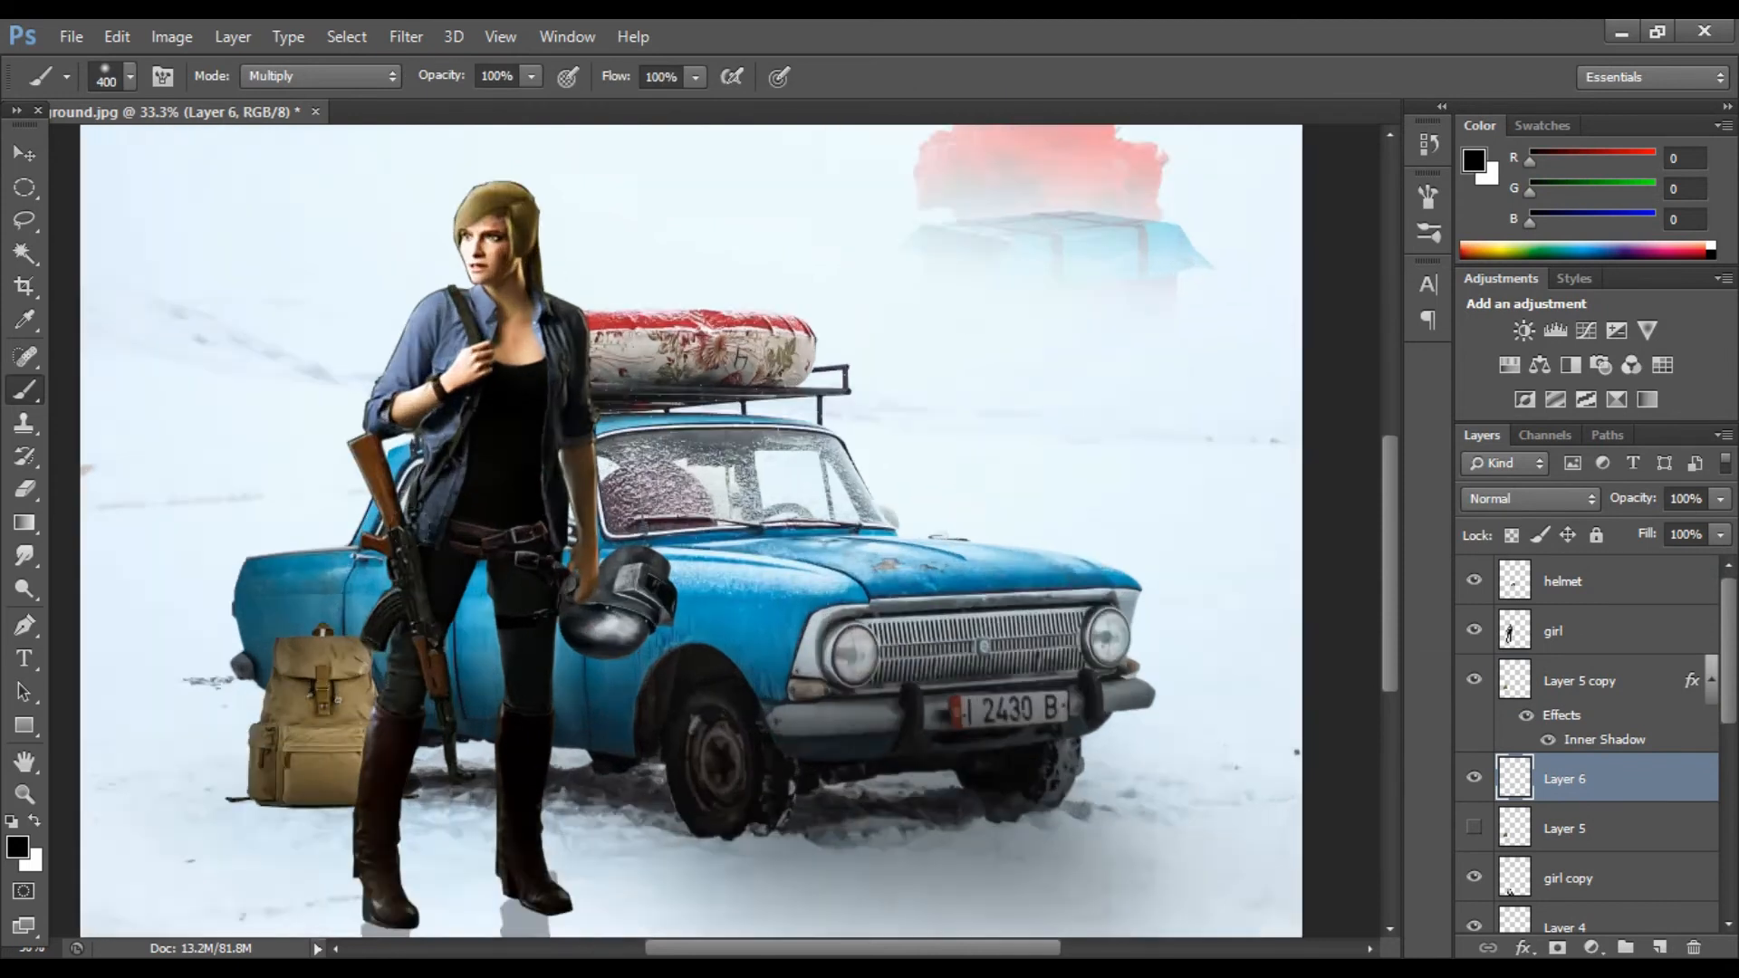
pyautogui.moveTo(730, 948); pyautogui.dragTo(666, 948)
pyautogui.scroll(-2, 580, 634)
pyautogui.press('[')
pyautogui.press('[')
pyautogui.press('[')
pyautogui.moveTo(451, 491); pyautogui.dragTo(542, 534)
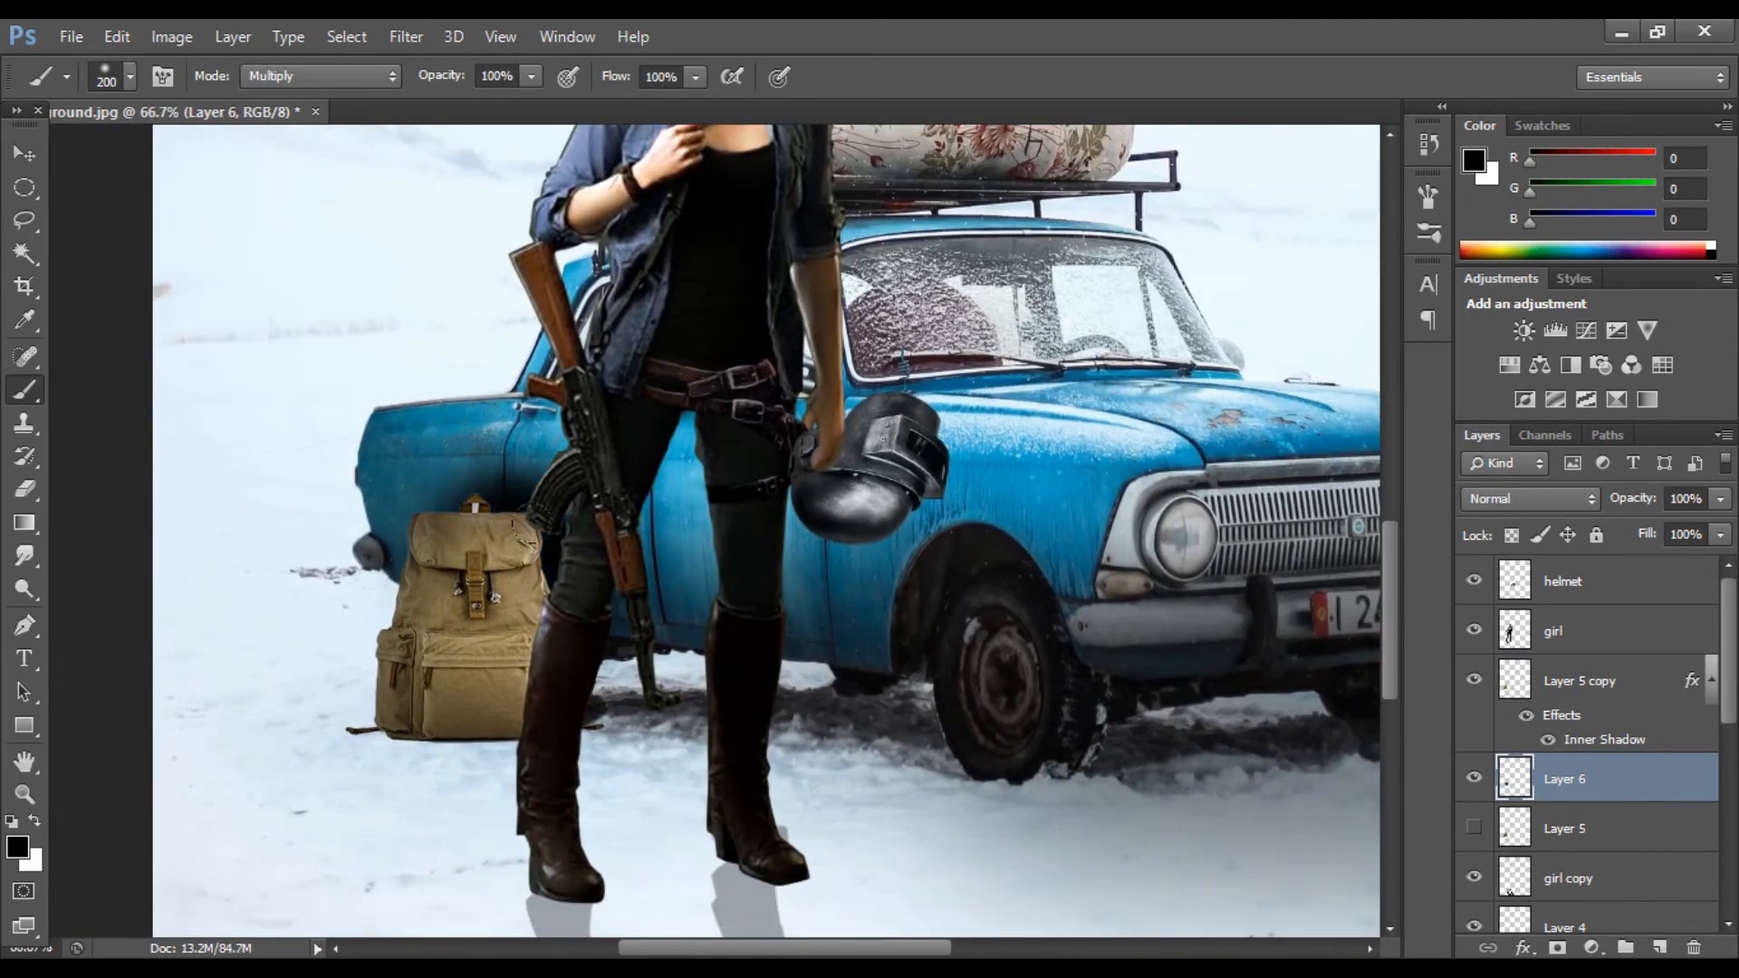
# Step: Set the backpack shadow layer's opacity to 88%
pyautogui.moveTo(1719, 498); pyautogui.dragTo(1698, 527)
pyautogui.hotkey('ctrl', '-')
pyautogui.hotkey('ctrl', '-')
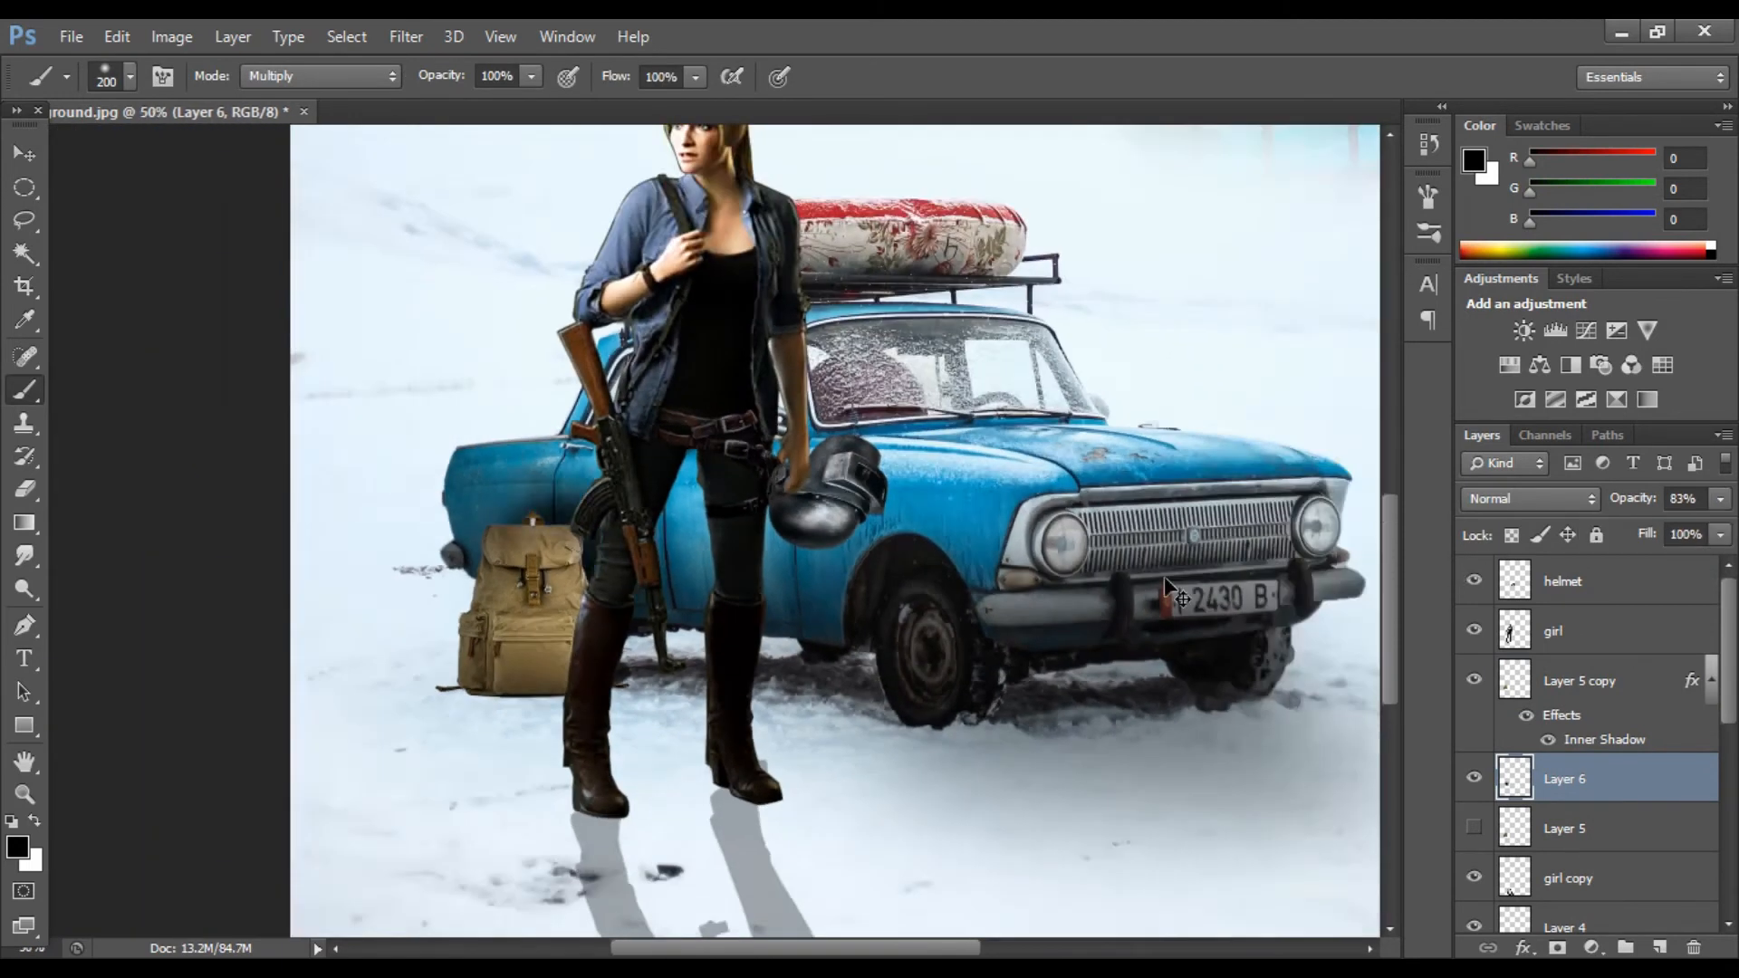
pyautogui.press('e')
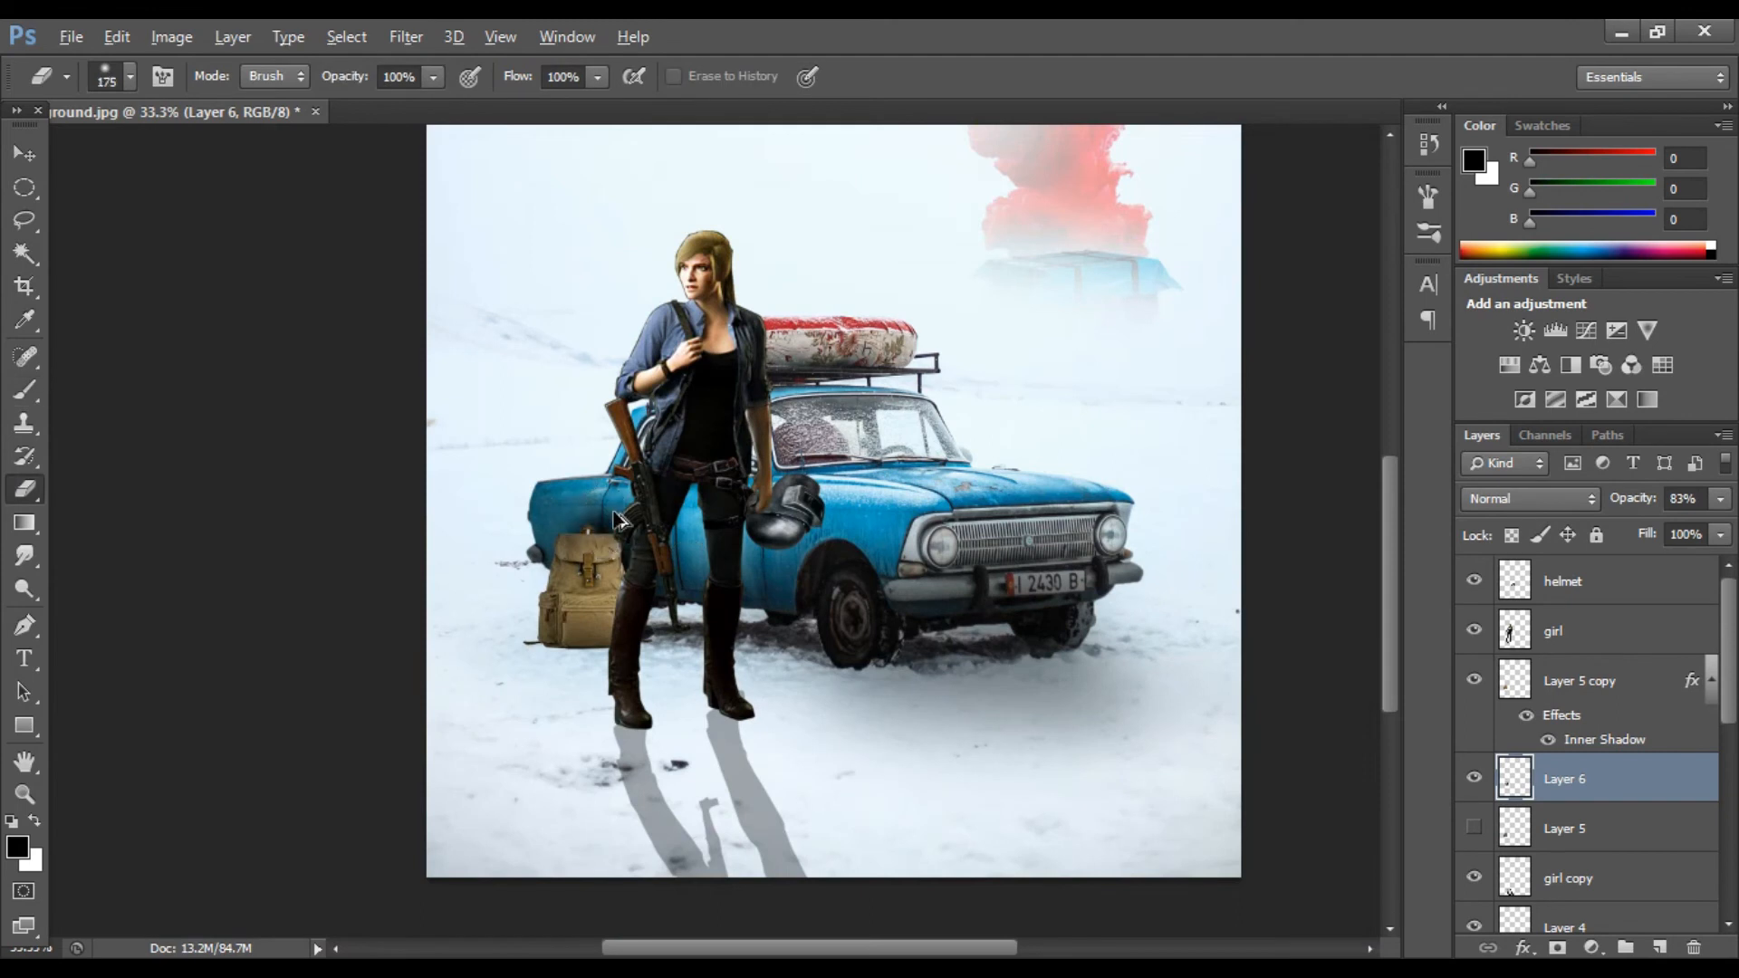
pyautogui.click(20, 161)
pyautogui.scroll(-1, 292, 395)
pyautogui.click(1720, 498)
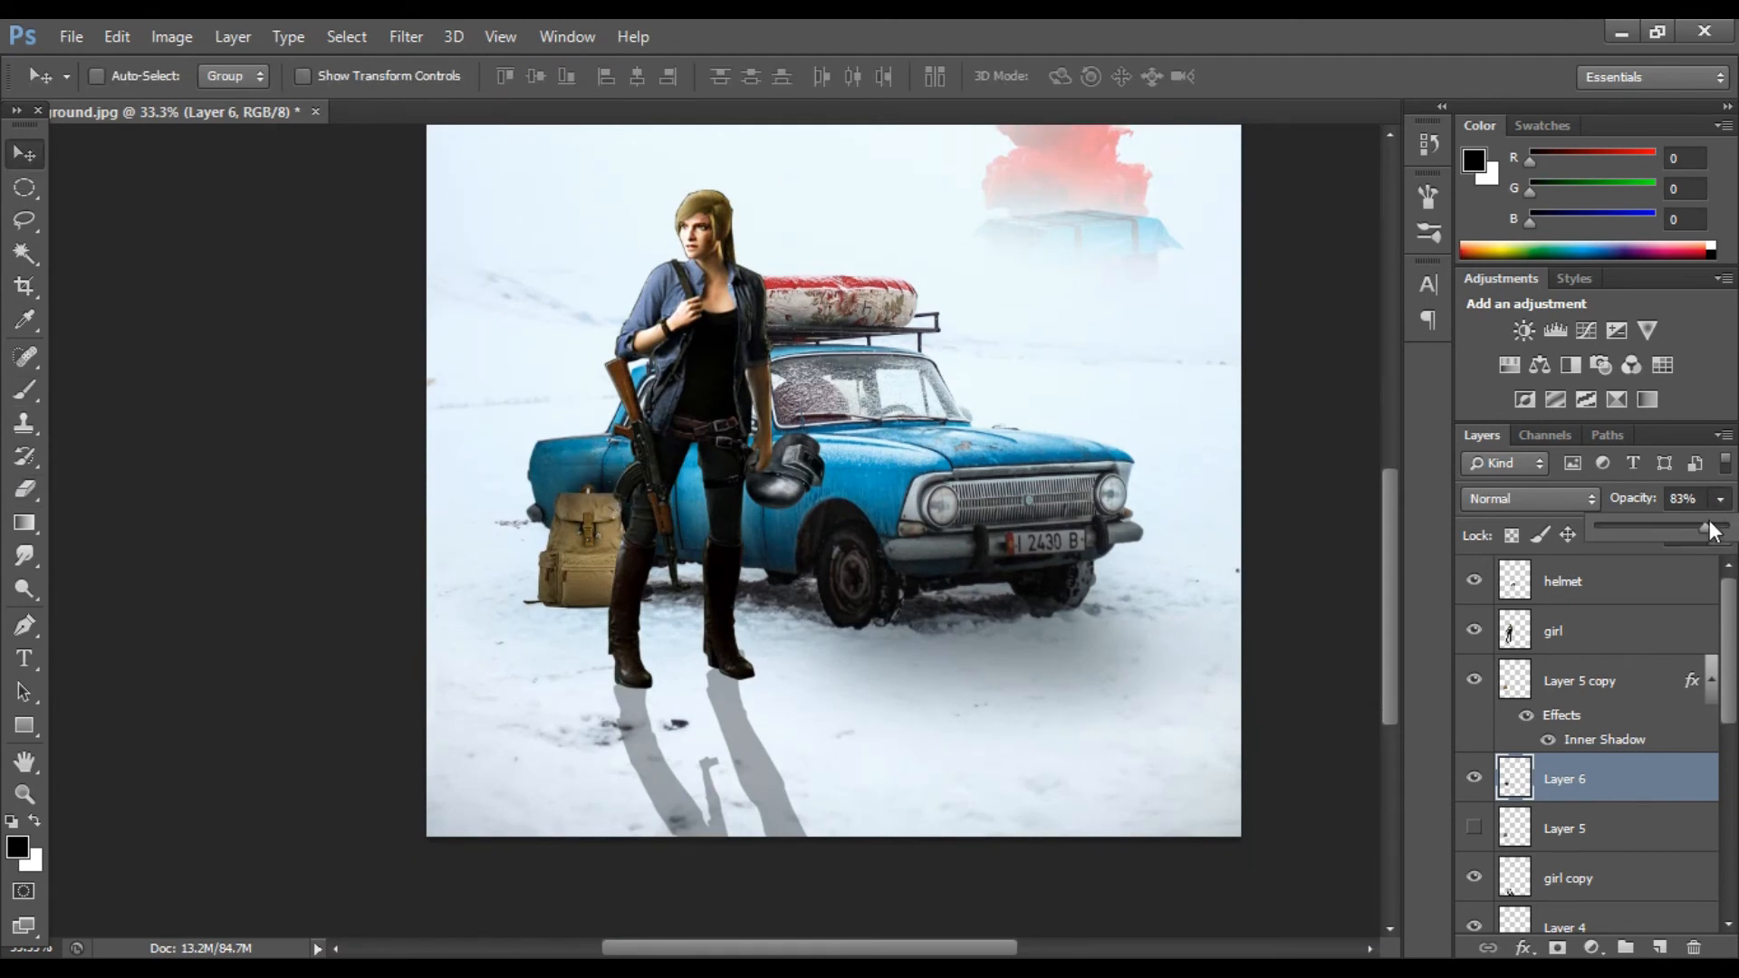
pyautogui.moveTo(1718, 531); pyautogui.dragTo(1711, 533)
# Step: Duplicate the helmet layer
pyautogui.scroll(-3, 1653, 722)
pyautogui.scroll(3, 1556, 735)
pyautogui.scroll(-1, 1530, 751)
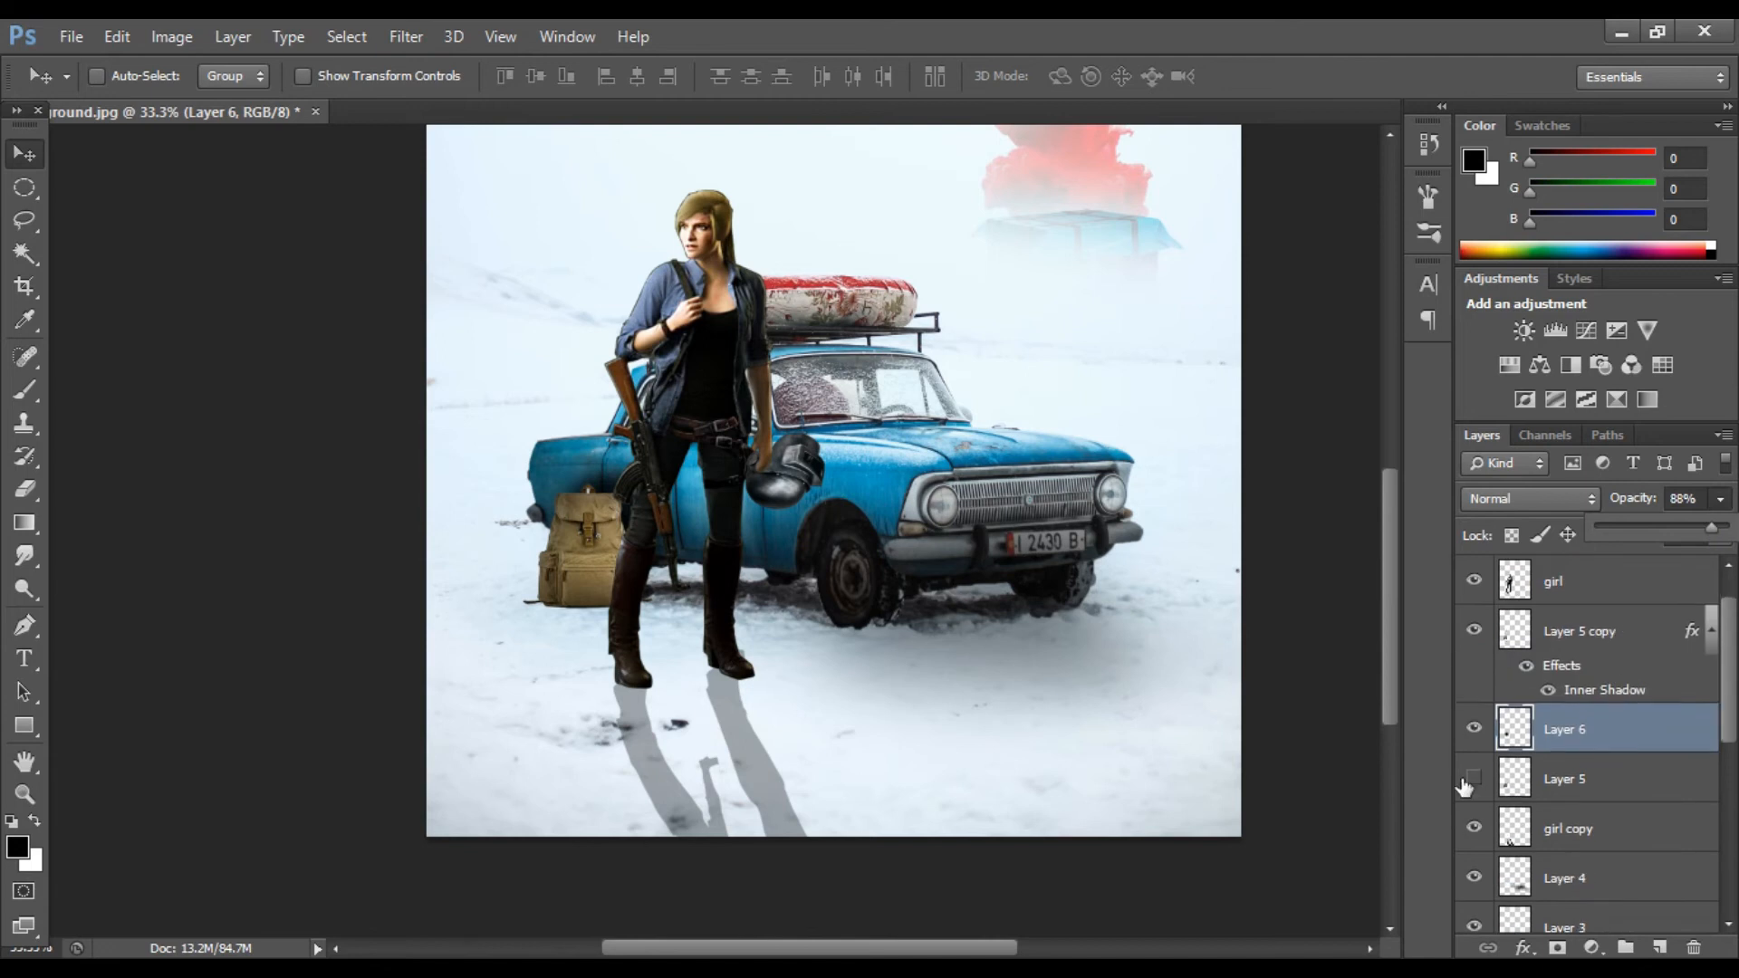
pyautogui.click(1473, 829)
pyautogui.click(1473, 829)
pyautogui.scroll(1, 1594, 724)
pyautogui.click(1576, 581)
pyautogui.hotkey('ctrl', 'j')
# Step: Darken the helmet copy to a black silhouette with Hue/Saturation
pyautogui.click(172, 36)
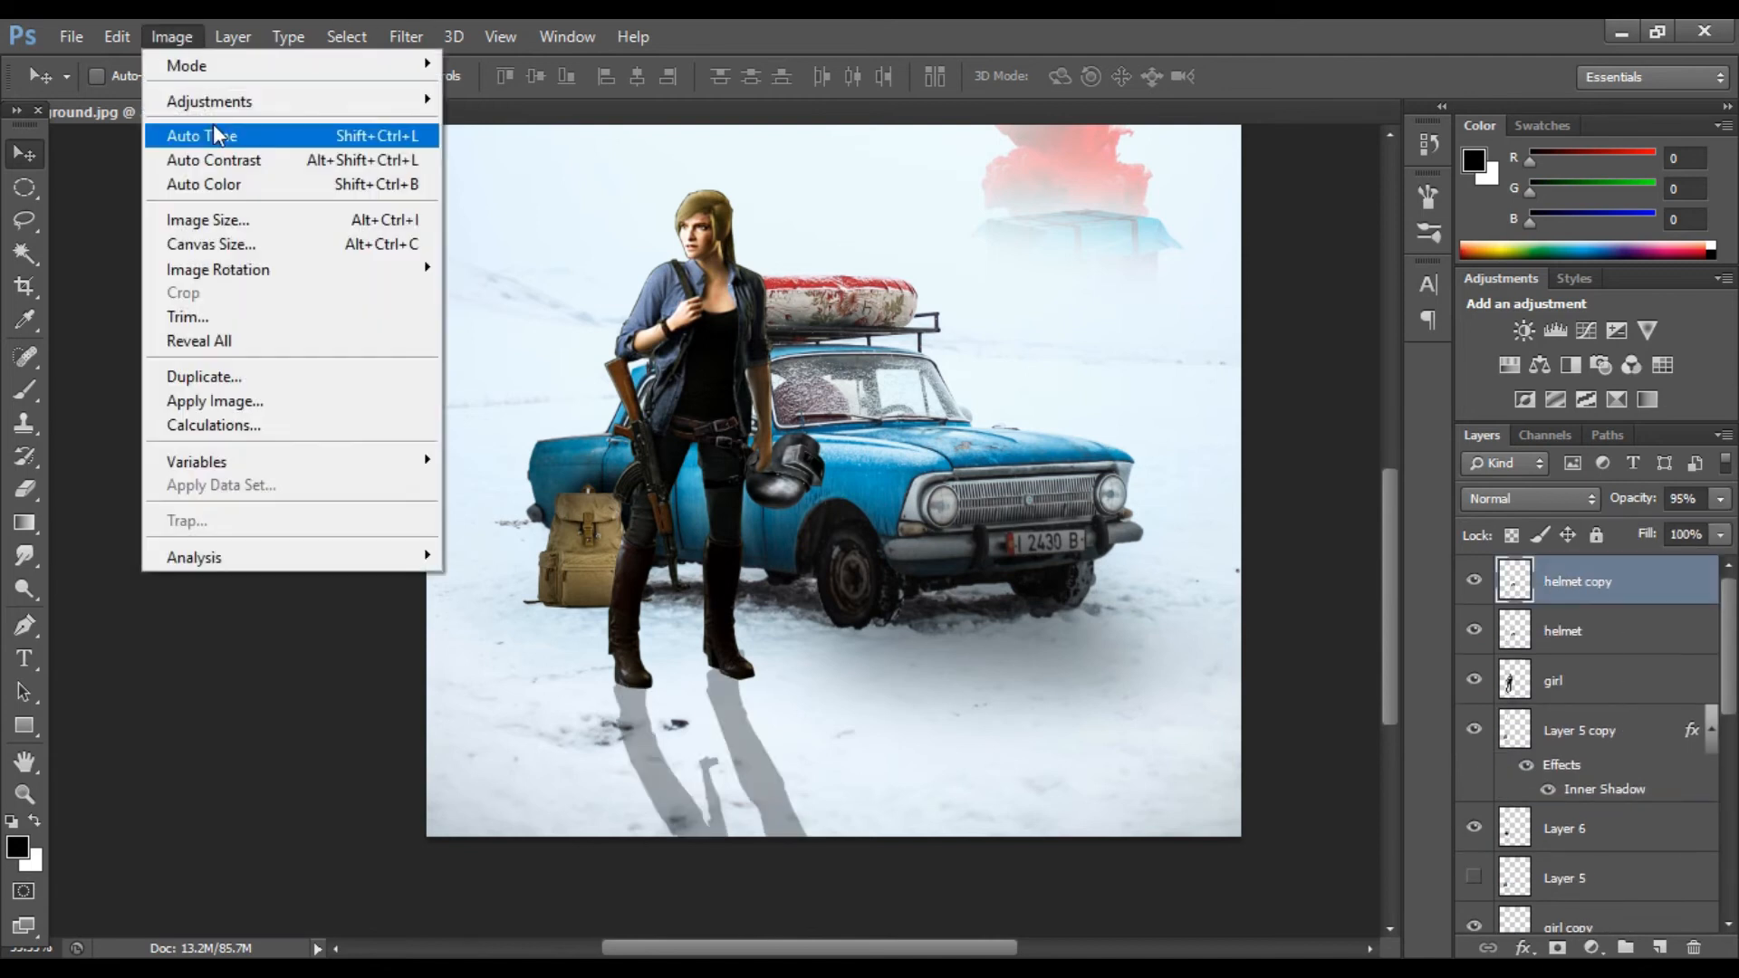
pyautogui.moveTo(194, 101)
pyautogui.click(556, 232)
pyautogui.moveTo(1320, 486); pyautogui.dragTo(1194, 487)
pyautogui.moveTo(1320, 546); pyautogui.dragTo(1119, 525)
pyautogui.press('Return')
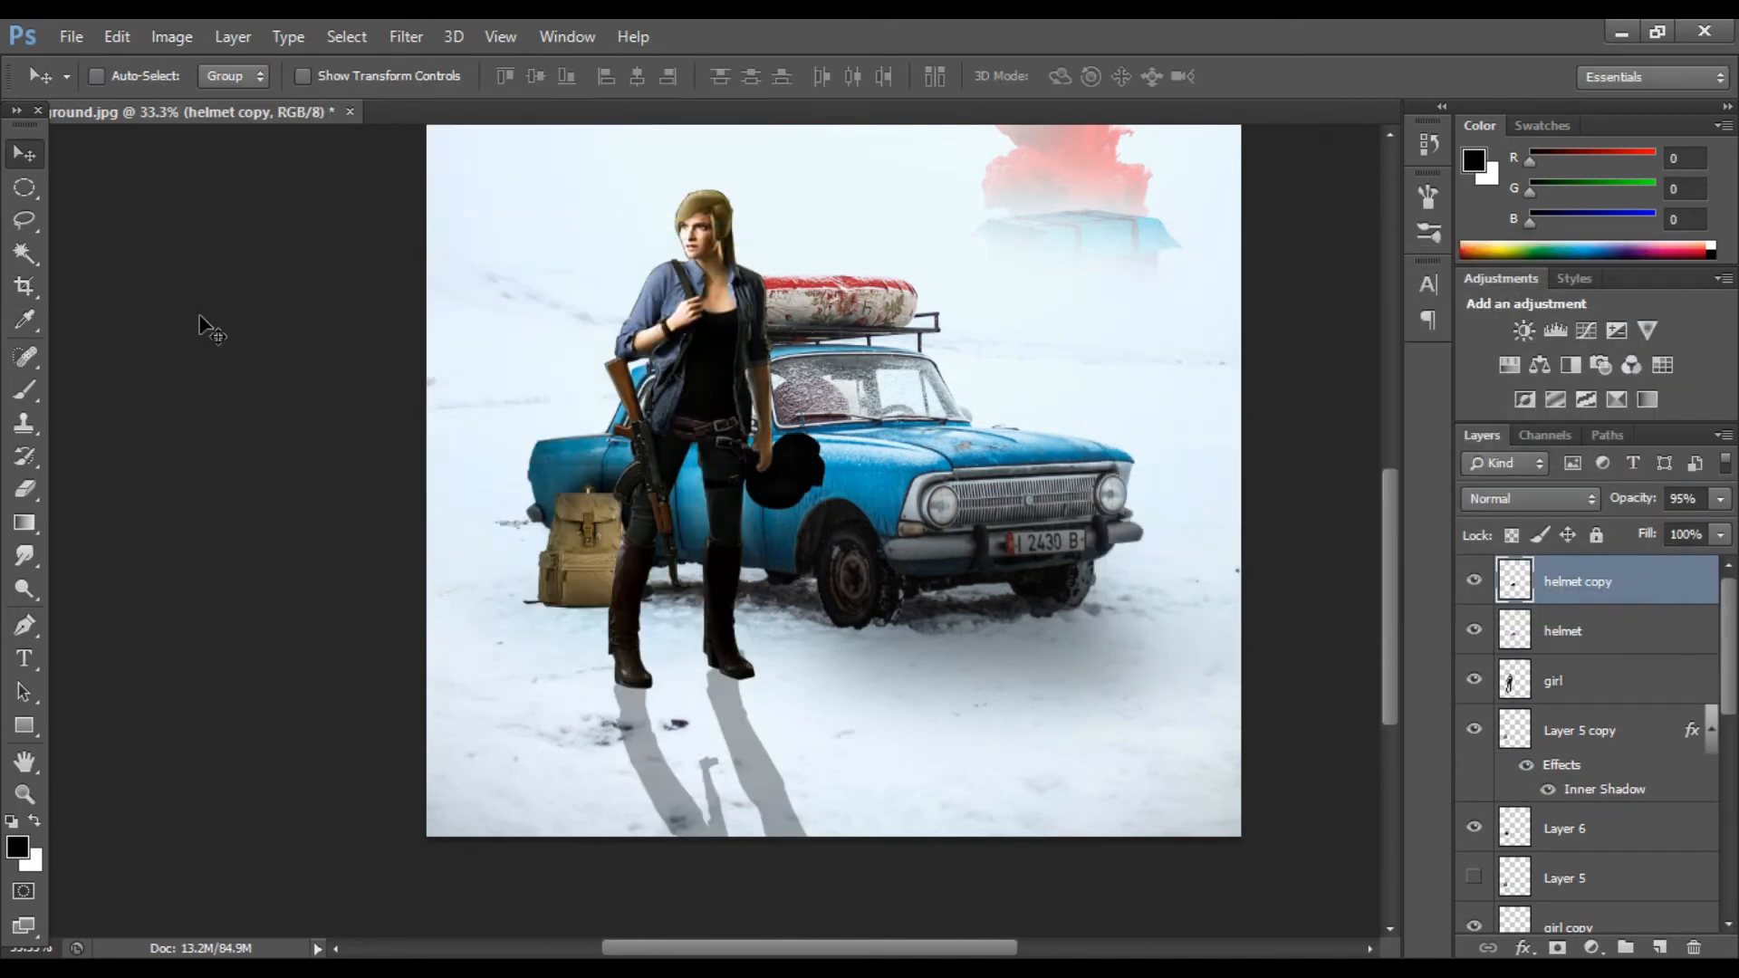
# Step: Shift the black helmet copy, then delete that layer
pyautogui.moveTo(582, 566); pyautogui.dragTo(612, 574)
pyautogui.press('Delete')
pyautogui.scroll(-2, 1475, 679)
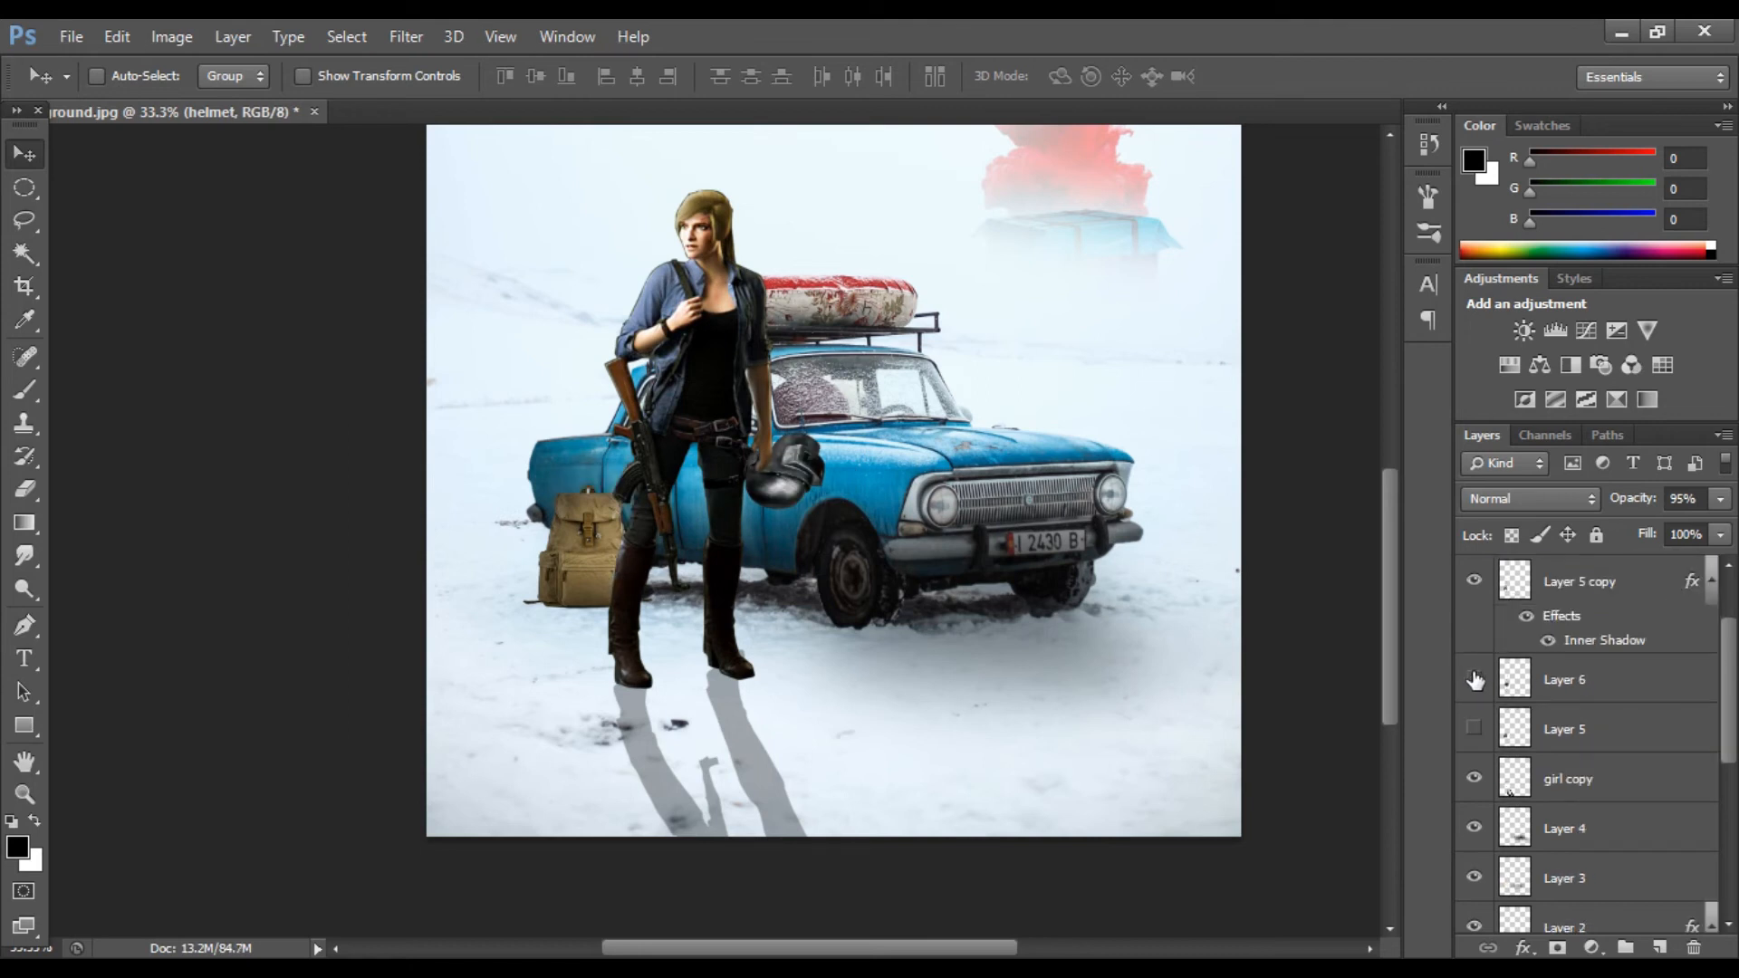
pyautogui.scroll(-6, 1563, 762)
pyautogui.click(1472, 829)
pyautogui.click(1473, 829)
pyautogui.scroll(4, 1505, 693)
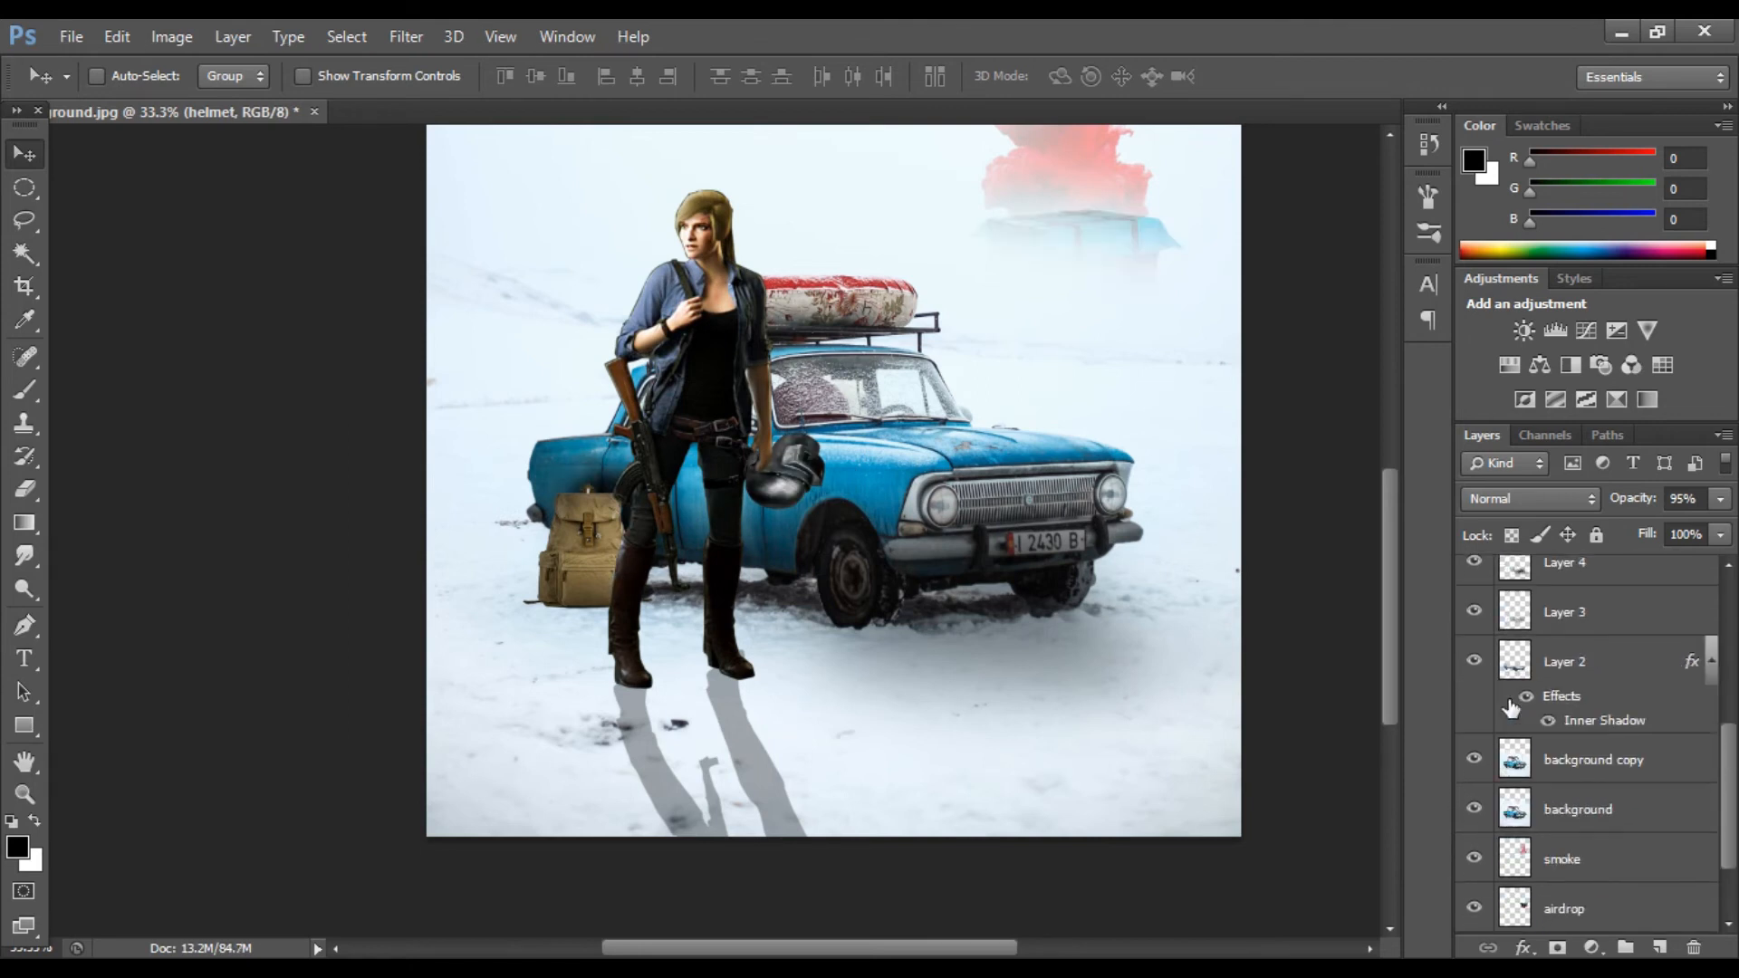
# Step: Duplicate the backpack layer and darken the copy to black with an image adjustment
pyautogui.click(1473, 660)
pyautogui.click(1473, 660)
pyautogui.scroll(4, 1473, 680)
pyautogui.click(1473, 630)
pyautogui.click(1473, 630)
pyautogui.click(1474, 680)
pyautogui.click(1473, 680)
pyautogui.click(1580, 688)
pyautogui.rightClick(1584, 688)
pyautogui.hotkey('ctrl', 'j')
pyautogui.click(1580, 730)
pyautogui.click(171, 36)
pyautogui.moveTo(202, 96)
pyautogui.click(555, 229)
pyautogui.moveTo(1320, 477); pyautogui.dragTo(1195, 480)
pyautogui.moveTo(1320, 543); pyautogui.dragTo(1194, 544)
pyautogui.click(1603, 296)
# Step: Move and distort the black copy into a shadow cast from the backpack across the snow
pyautogui.moveTo(604, 555); pyautogui.dragTo(675, 702)
pyautogui.hotkey('ctrl', 't')
pyautogui.rightClick(624, 550)
pyautogui.click(665, 536)
pyautogui.rightClick(615, 667)
pyautogui.click(737, 607)
pyautogui.click(1280, 77)
pyautogui.hotkey('ctrl', 't')
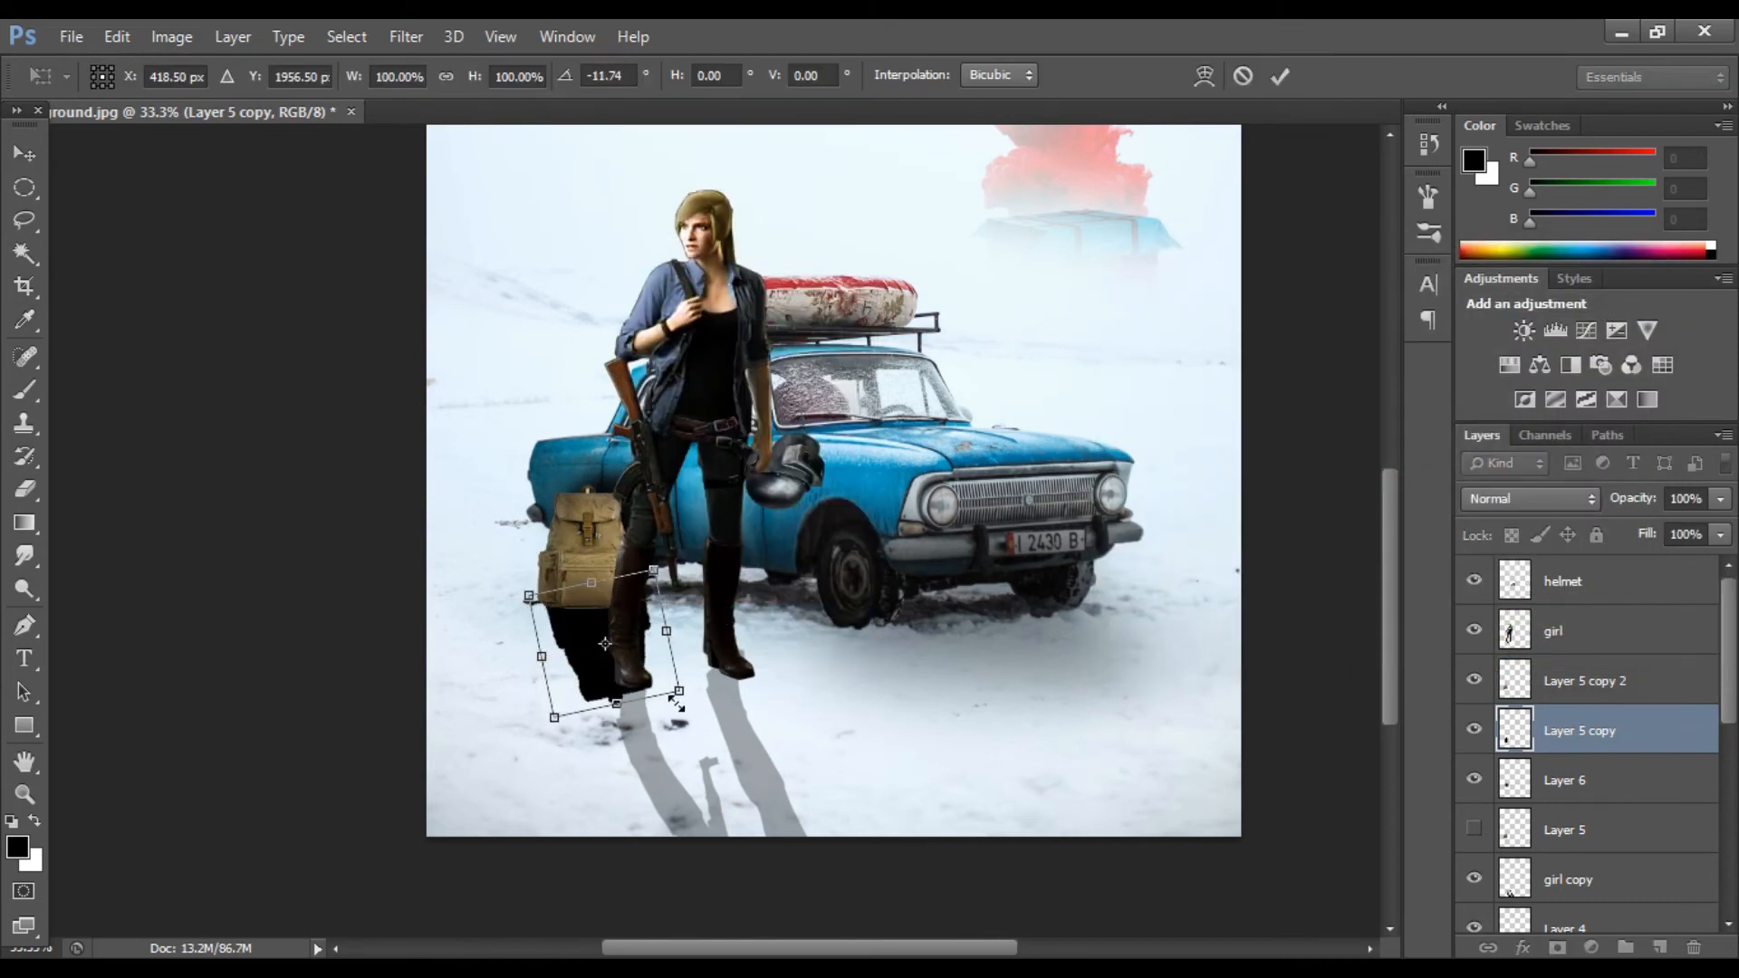
pyautogui.click(1277, 80)
# Step: Soften the backpack shadow with a large soft eraser and lower its opacity to 66%
pyautogui.press('e')
pyautogui.click(433, 79)
pyautogui.moveTo(435, 106); pyautogui.dragTo(390, 106)
pyautogui.press(']')
pyautogui.press(']')
pyautogui.press(']')
pyautogui.press(']')
pyautogui.moveTo(625, 710); pyautogui.dragTo(463, 727)
pyautogui.click(436, 80)
pyautogui.moveTo(433, 106); pyautogui.dragTo(489, 106)
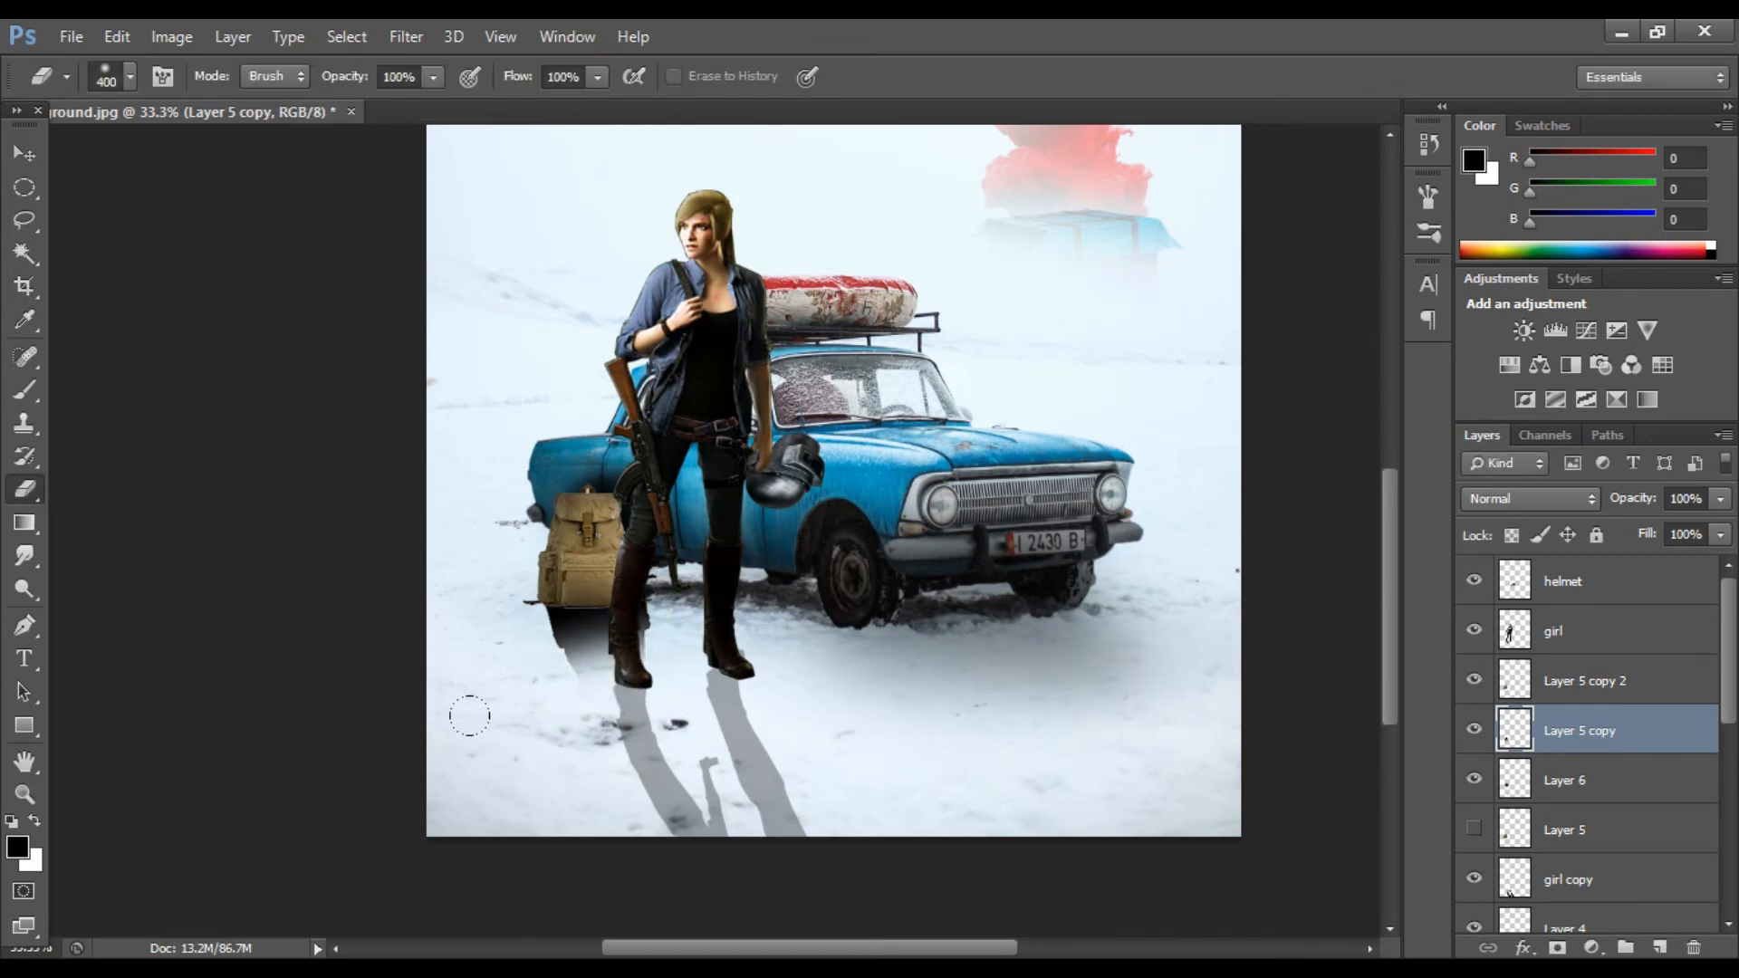
pyautogui.moveTo(1665, 530); pyautogui.dragTo(1630, 530)
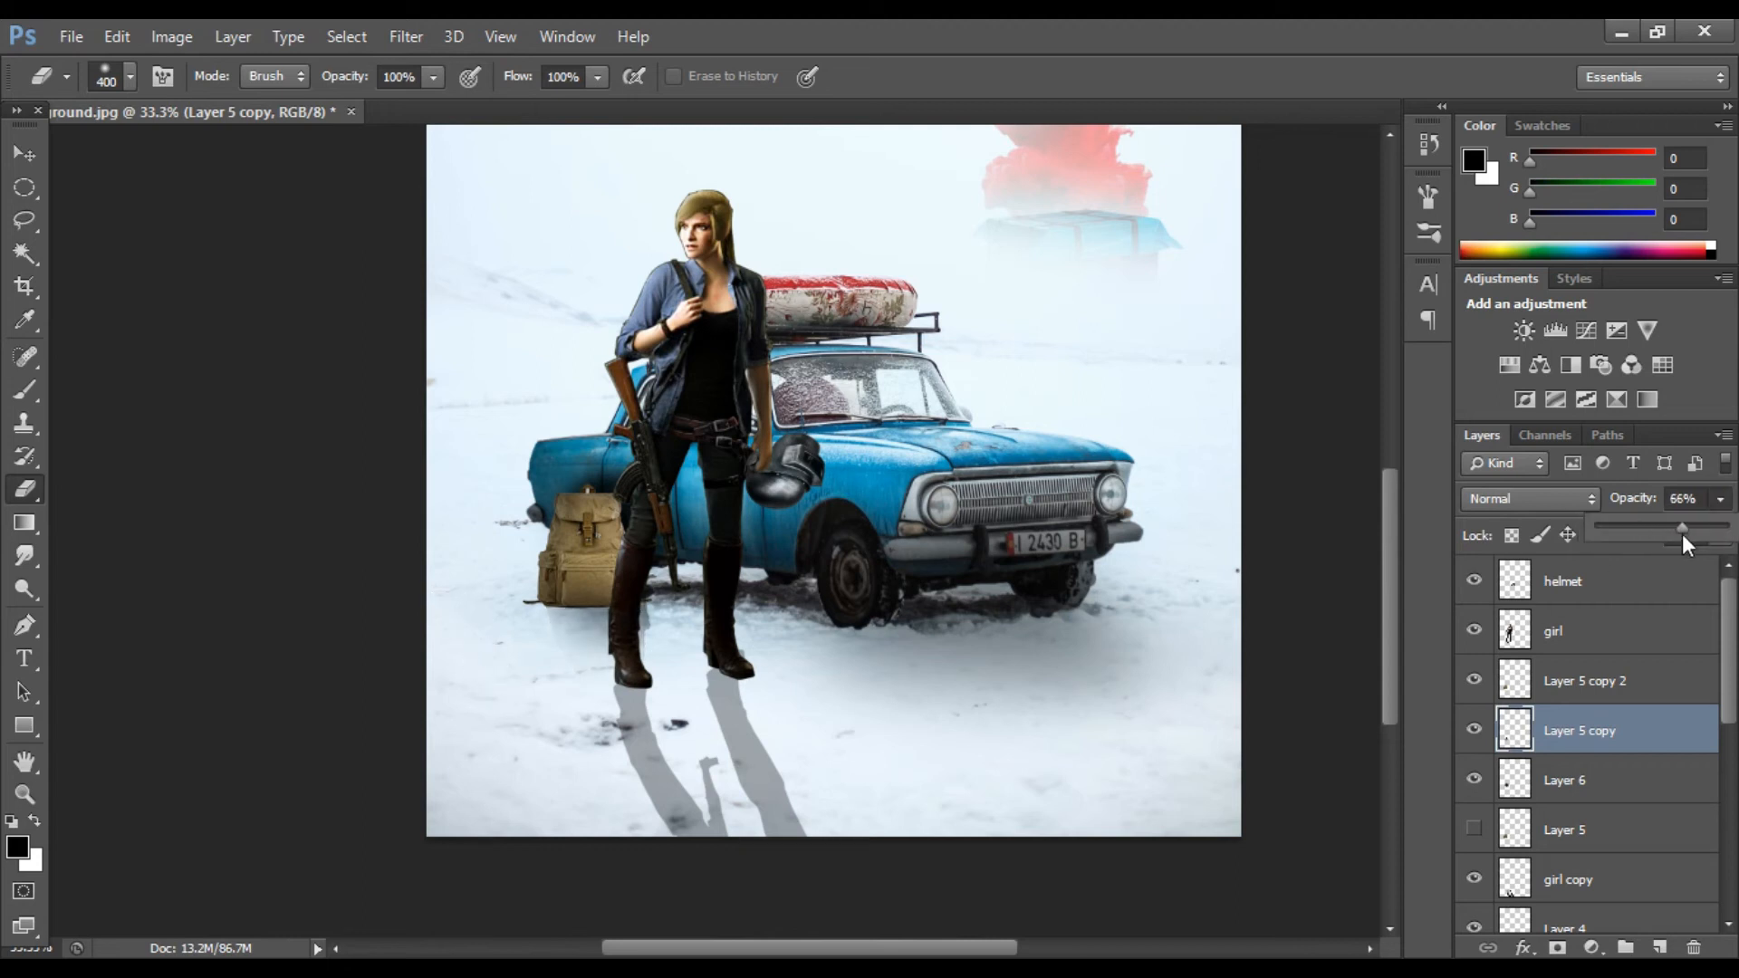
# Step: Add a new layer and paint an orange (255, 156, 0) spot on the car's right headlight
pyautogui.press('v')
pyautogui.hotkey('ctrl', '-')
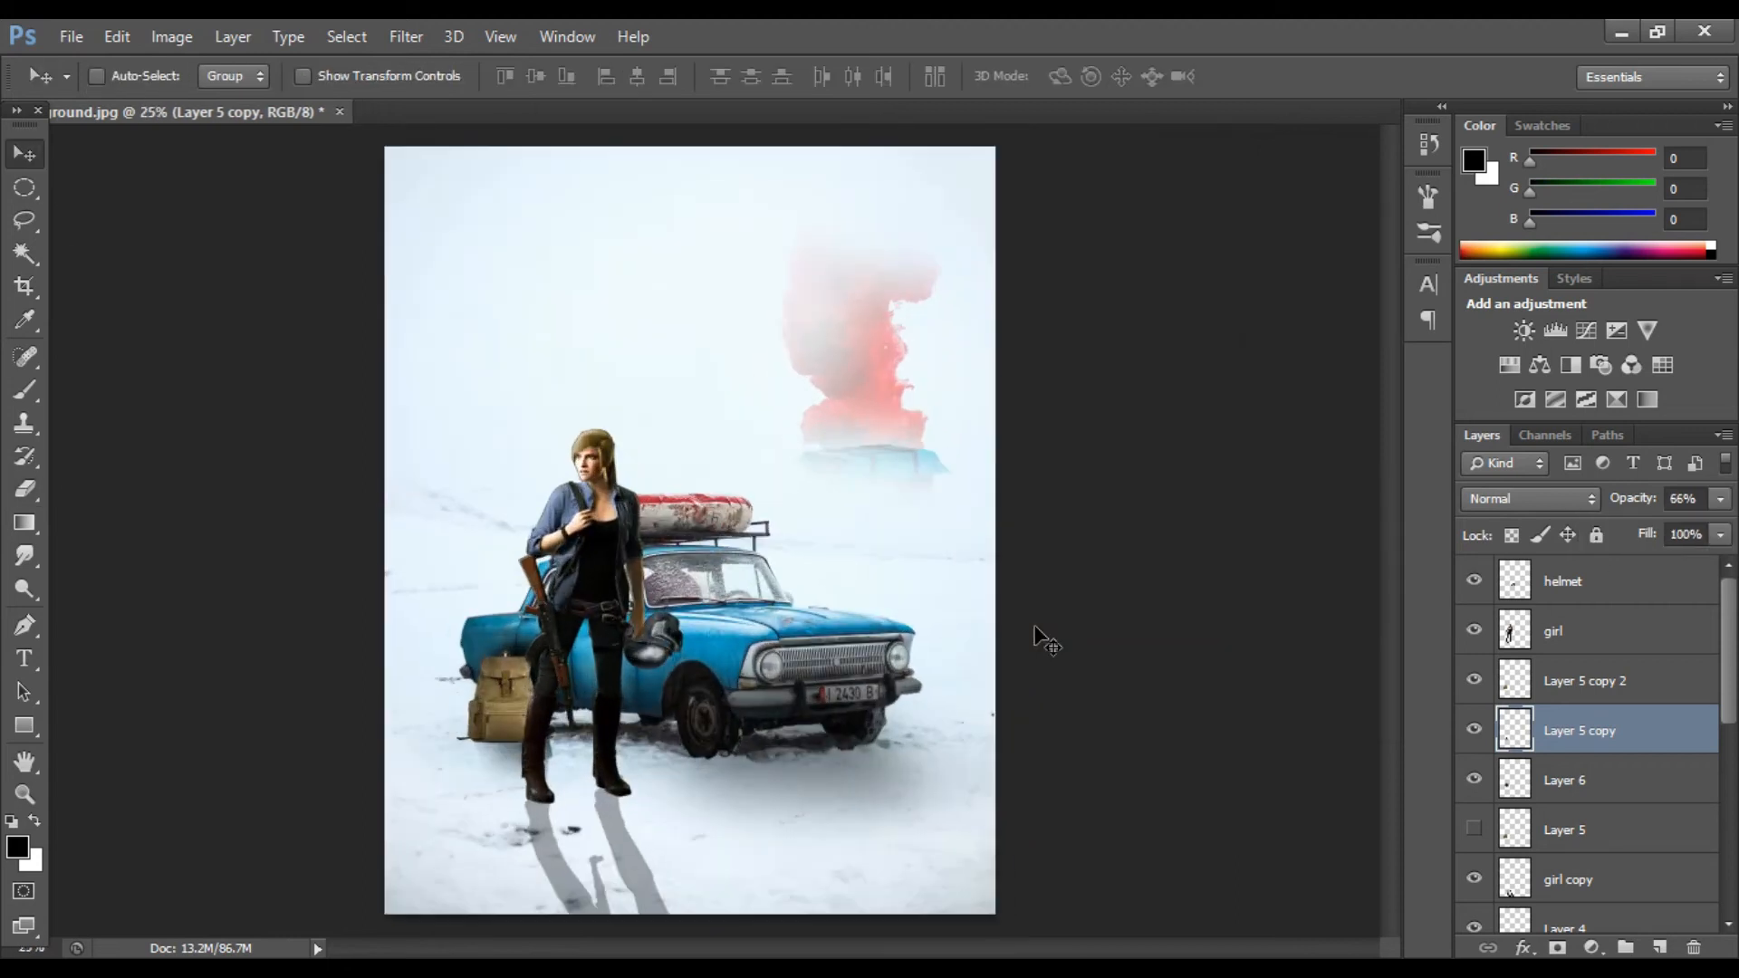
pyautogui.hotkey('ctrl', '+')
pyautogui.hotkey('ctrl', '-')
pyautogui.hotkey('ctrl', '-')
pyautogui.hotkey('ctrl', '+')
pyautogui.hotkey('ctrl', '+')
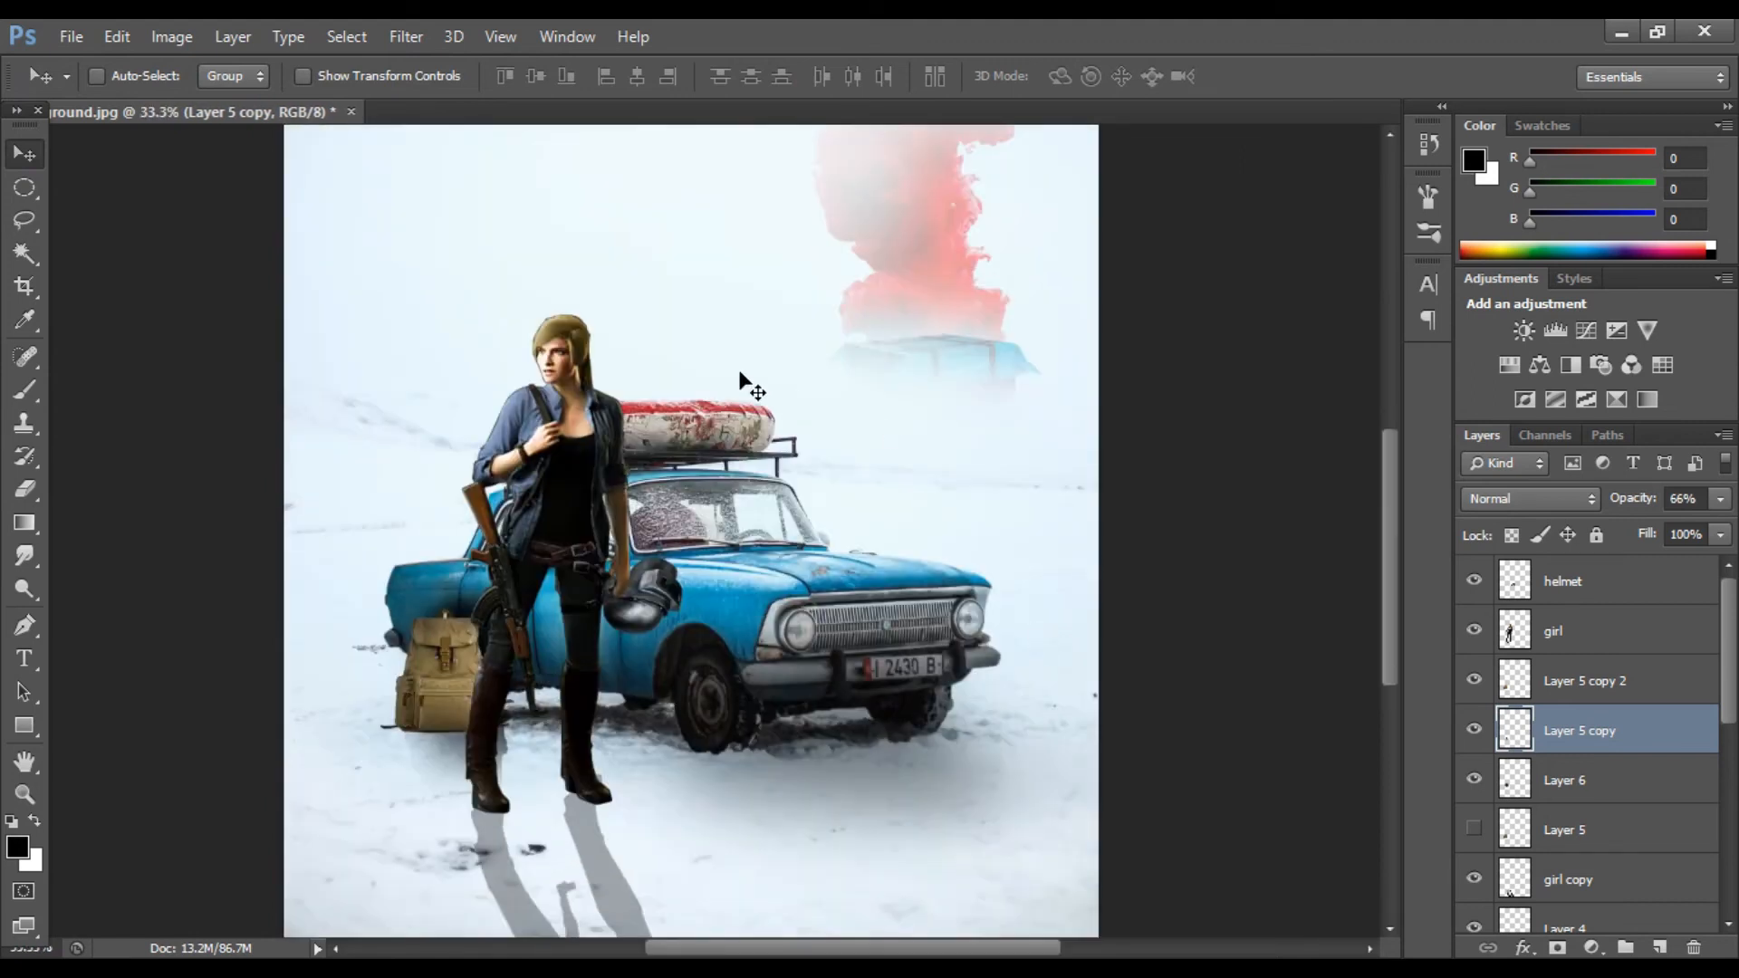
pyautogui.hotkey('ctrl', '-')
pyautogui.hotkey('ctrl', '-')
pyautogui.click(1675, 582)
pyautogui.click(1660, 948)
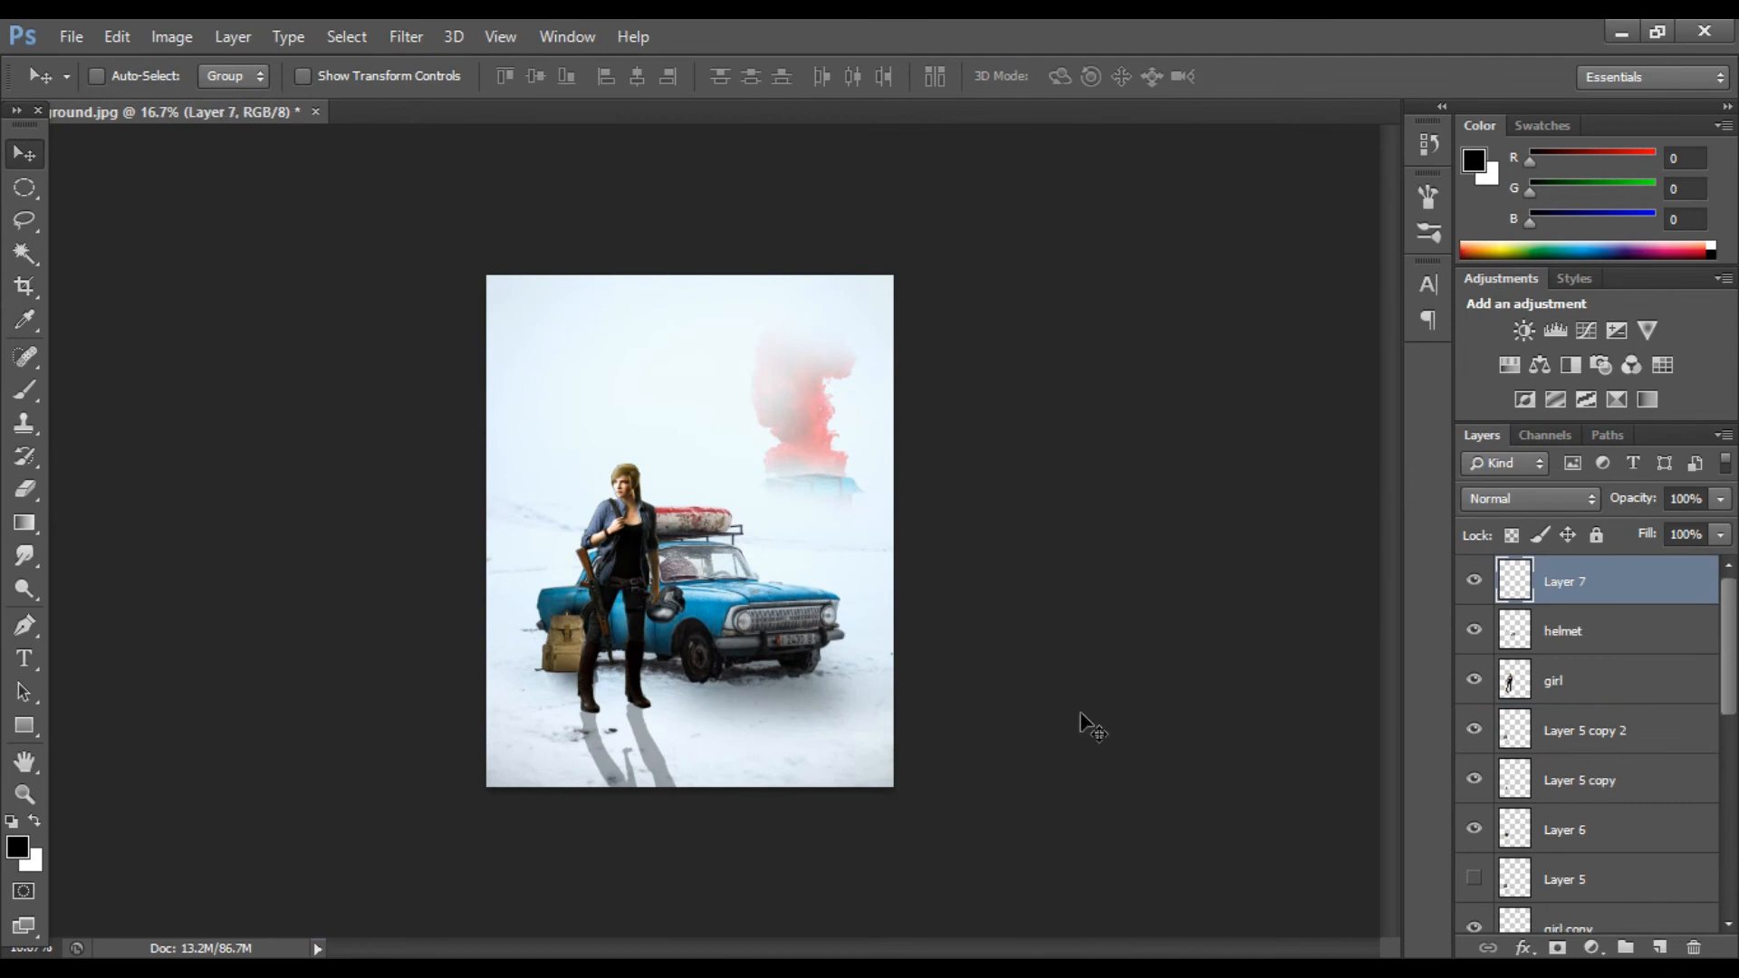
pyautogui.click(17, 846)
pyautogui.moveTo(1417, 760); pyautogui.dragTo(1417, 770)
pyautogui.click(1378, 459)
pyautogui.click(1623, 463)
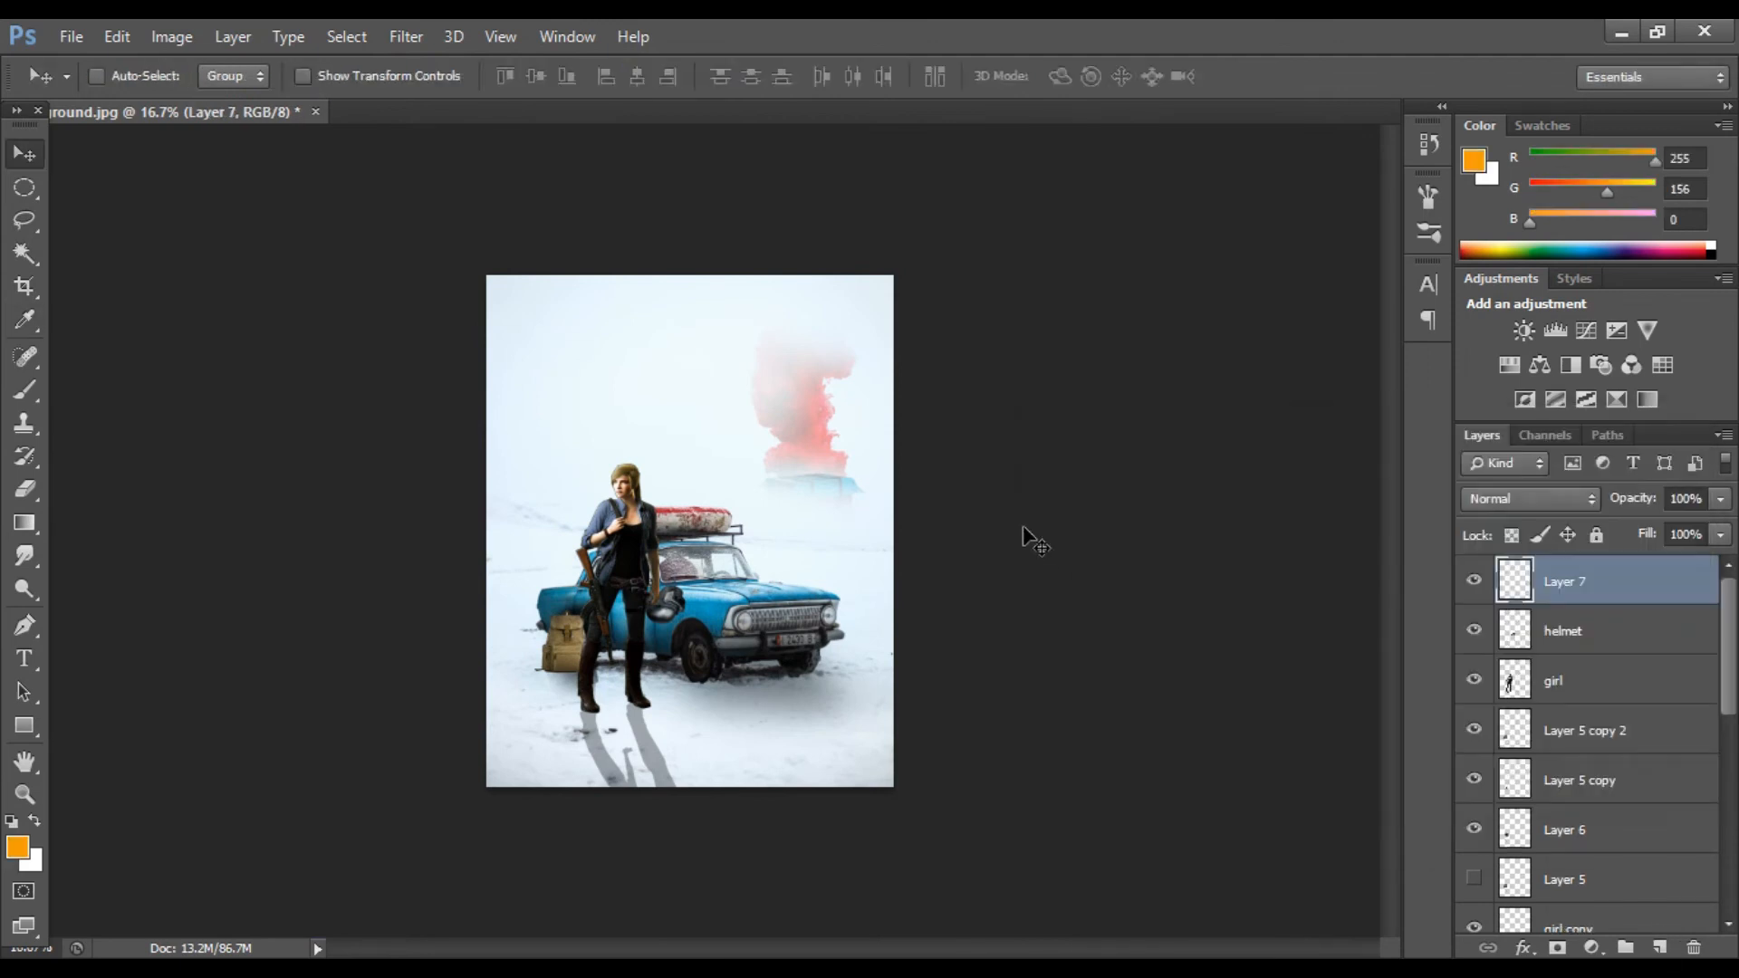
pyautogui.press('b')
pyautogui.hotkey('ctrl', '+')
pyautogui.hotkey('ctrl', '+')
pyautogui.hotkey('ctrl', '+')
pyautogui.scroll(-8, 1087, 612)
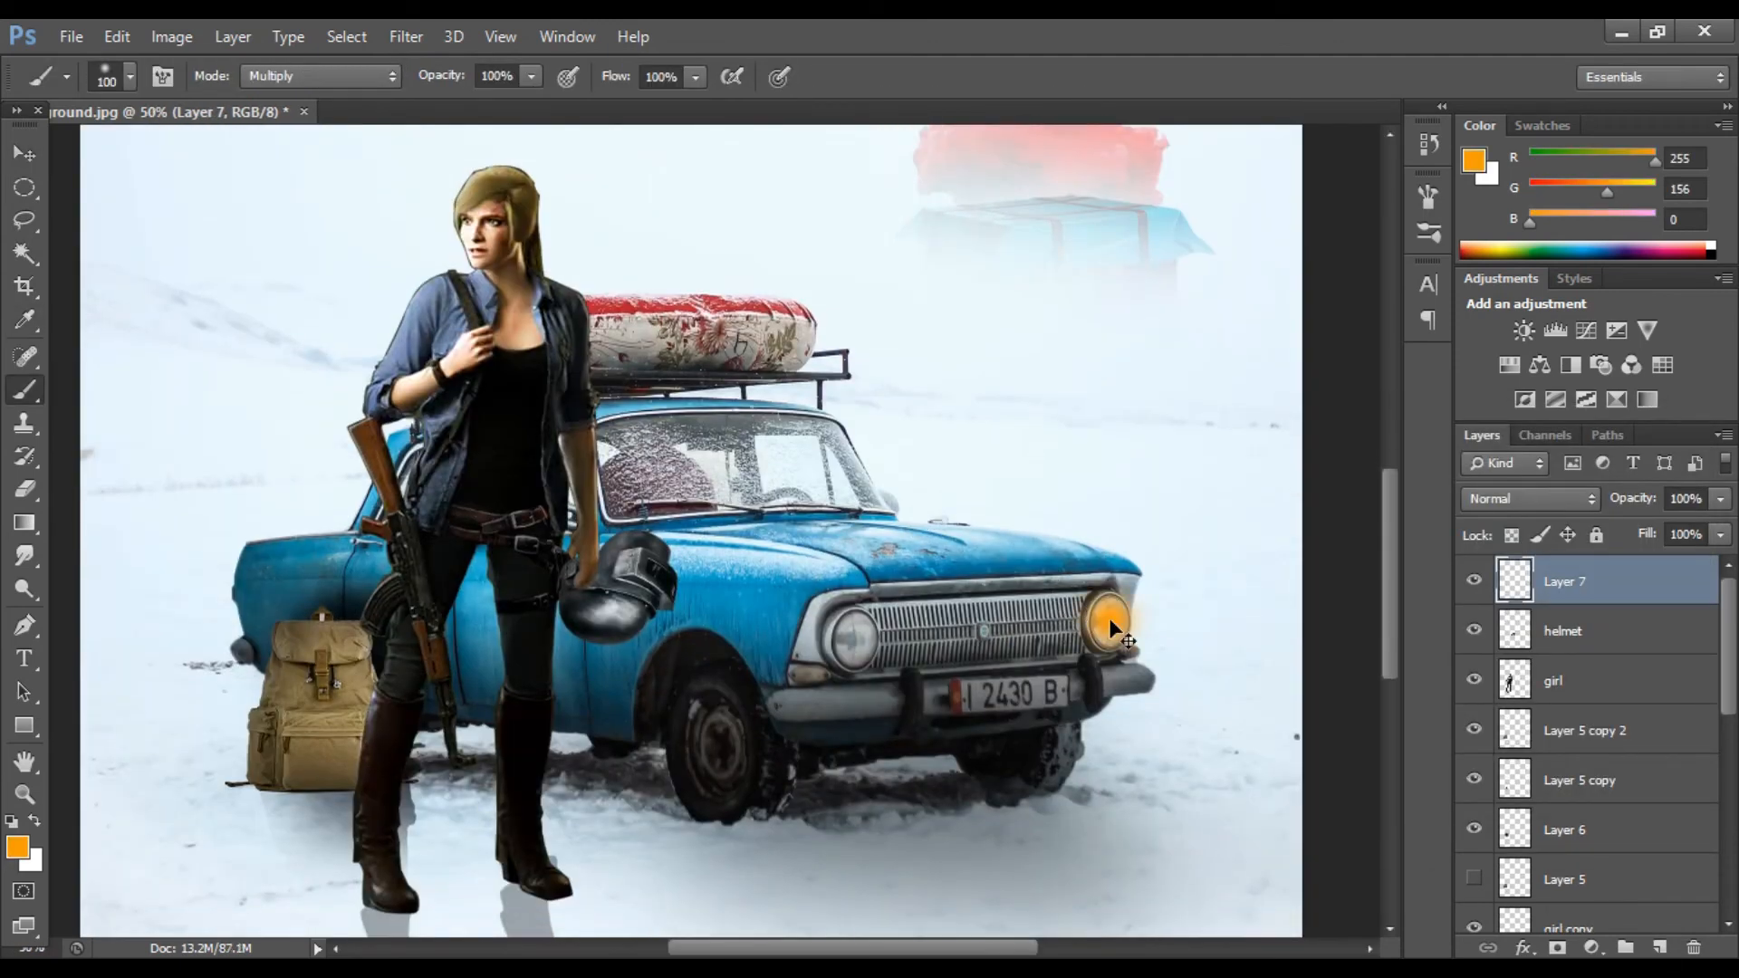
pyautogui.click(1122, 617)
# Step: Enlarge the orange spot and duplicate it several times, placing glows over both headlights
pyautogui.press('v')
pyautogui.hotkey('ctrl', 't')
pyautogui.moveTo(1084, 674)
pyautogui.mouseDown()
pyautogui.moveTo(1063, 702)
pyautogui.moveTo(1107, 636)
pyautogui.moveTo(835, 667)
pyautogui.moveTo(859, 643)
pyautogui.mouseUp()
pyautogui.press('Return')
pyautogui.hotkey('ctrl', 'j')
pyautogui.hotkey('ctrl', 't')
pyautogui.moveTo(898, 711); pyautogui.dragTo(1135, 853)
pyautogui.press('Return')
pyautogui.moveTo(966, 763); pyautogui.dragTo(1098, 619)
pyautogui.hotkey('ctrl', '-')
pyautogui.hotkey('ctrl', 't')
pyautogui.moveTo(884, 485); pyautogui.dragTo(828, 412)
pyautogui.press('Return')
pyautogui.hotkey('ctrl', 'j')
pyautogui.hotkey('ctrl', 't')
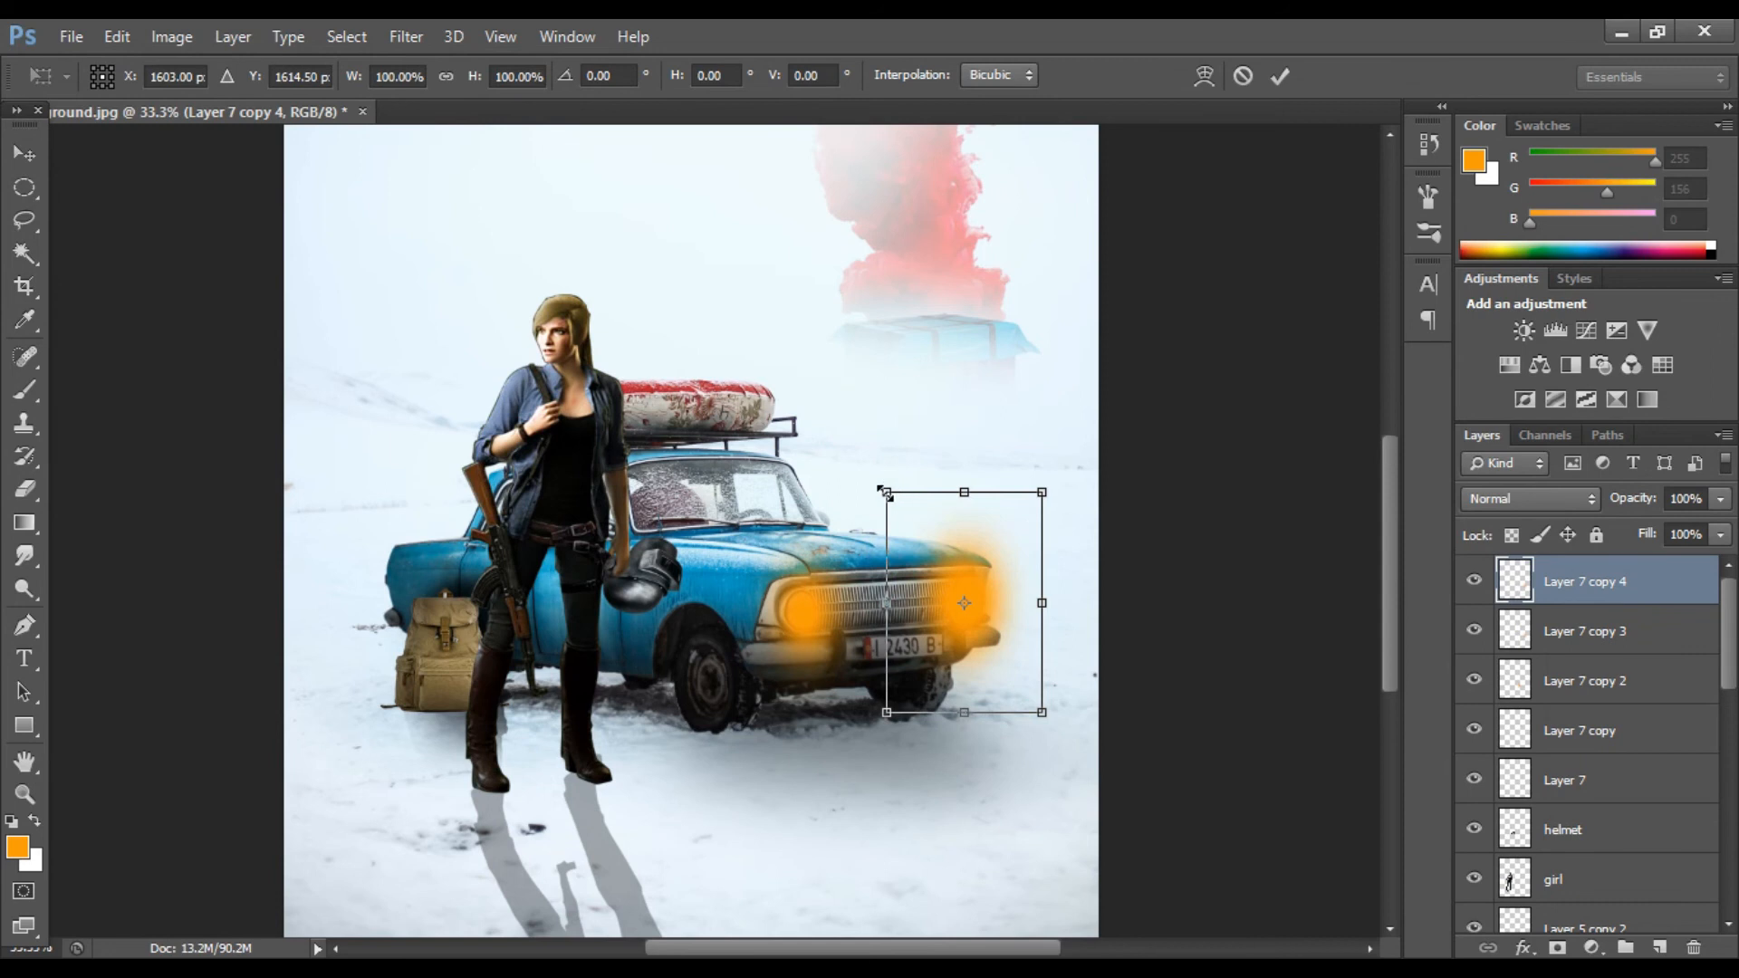
pyautogui.moveTo(885, 491); pyautogui.dragTo(834, 419)
pyautogui.press('Return')
pyautogui.moveTo(930, 566); pyautogui.dragTo(960, 601)
# Step: Set the headlight glow layer's blend mode to Screen
pyautogui.click(1530, 499)
pyautogui.click(1506, 233)
pyautogui.click(1543, 643)
pyautogui.click(1473, 631)
pyautogui.click(1473, 631)
# Step: Duplicate the glow, shift the copy toward the left headlight, and set the glow layer's opacity to 62%
pyautogui.hotkey('ctrl', 'j')
pyautogui.moveTo(928, 610); pyautogui.dragTo(801, 598)
pyautogui.click(1473, 629)
pyautogui.click(1474, 629)
pyautogui.click(1582, 632)
pyautogui.click(1719, 499)
pyautogui.moveTo(1686, 524); pyautogui.dragTo(1670, 527)
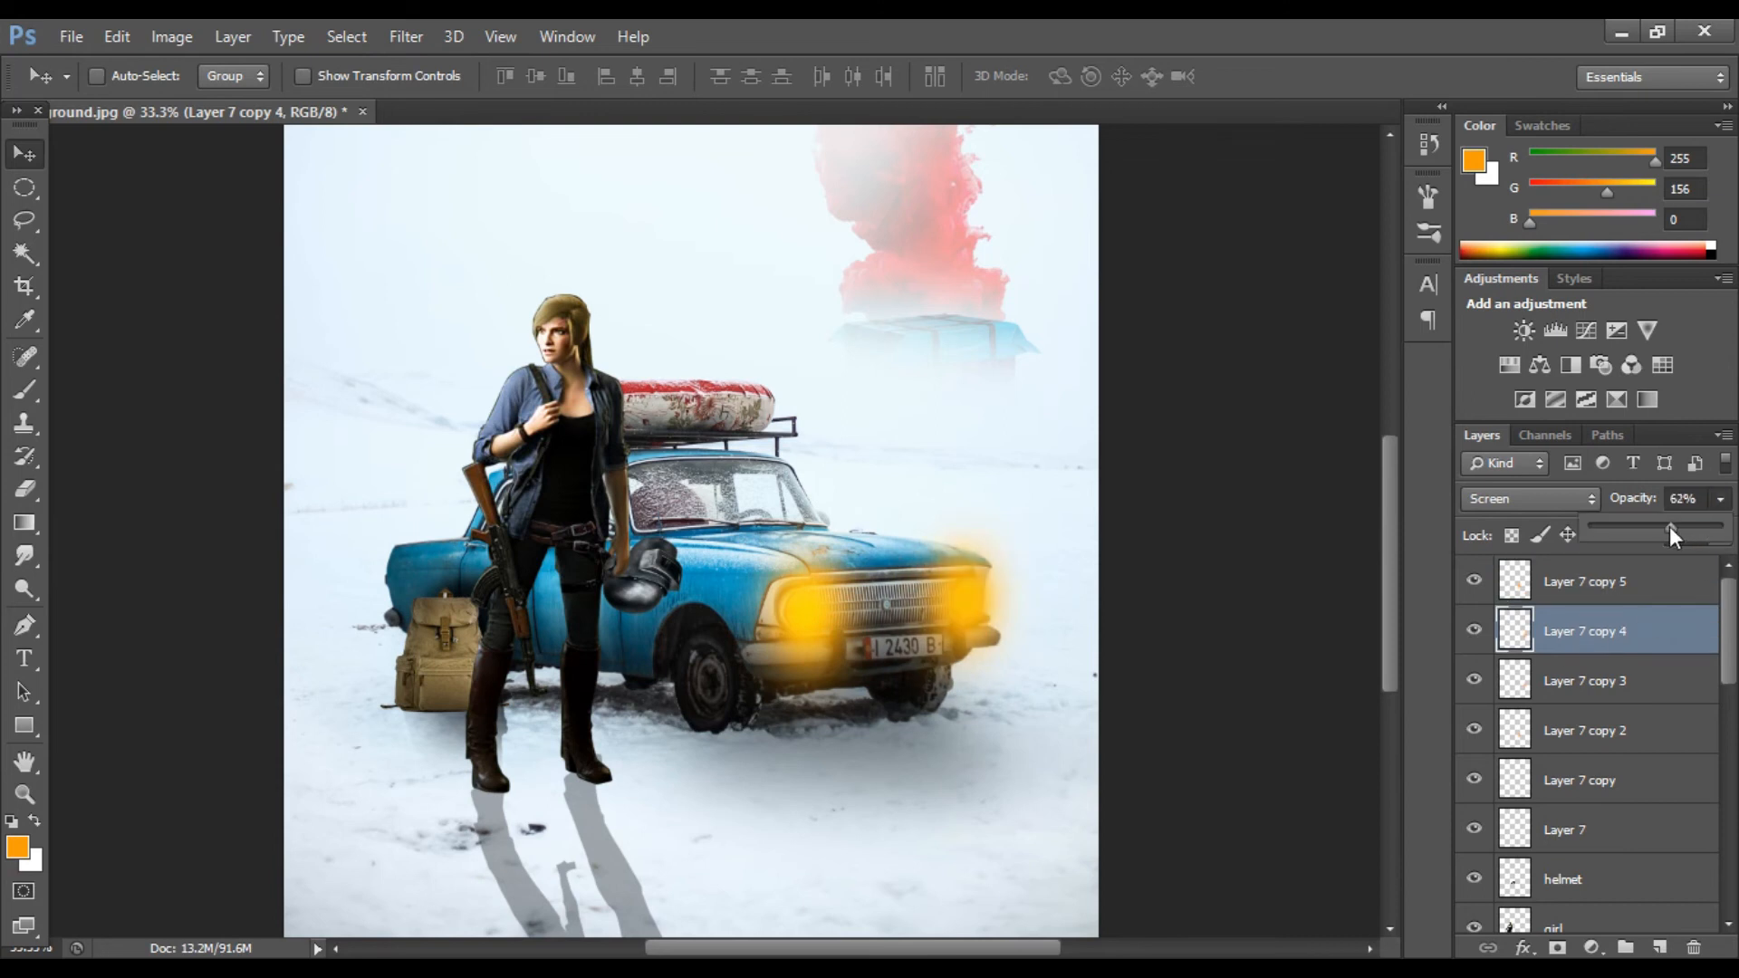
# Step: Enlarge the top glow copy and move it over the car's front
pyautogui.click(1612, 589)
pyautogui.hotkey('ctrl', 't')
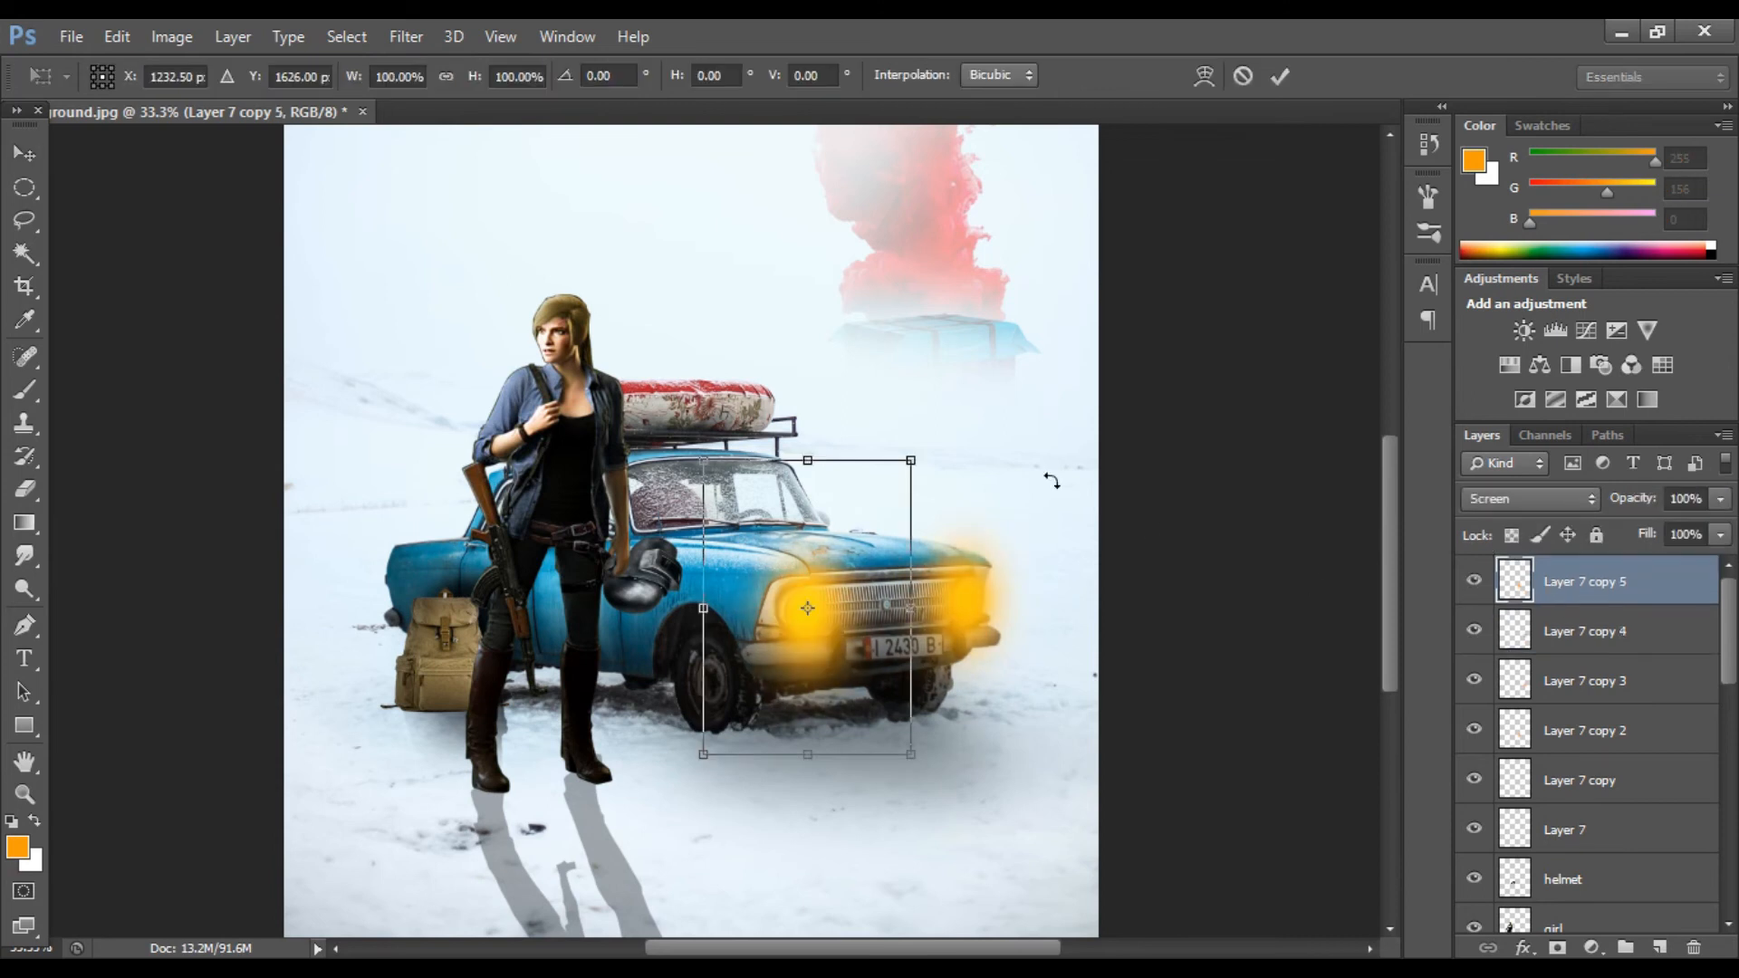
pyautogui.moveTo(699, 459); pyautogui.dragTo(643, 375)
pyautogui.press('Return')
pyautogui.moveTo(803, 599); pyautogui.dragTo(782, 614)
pyautogui.hotkey('ctrl', '-')
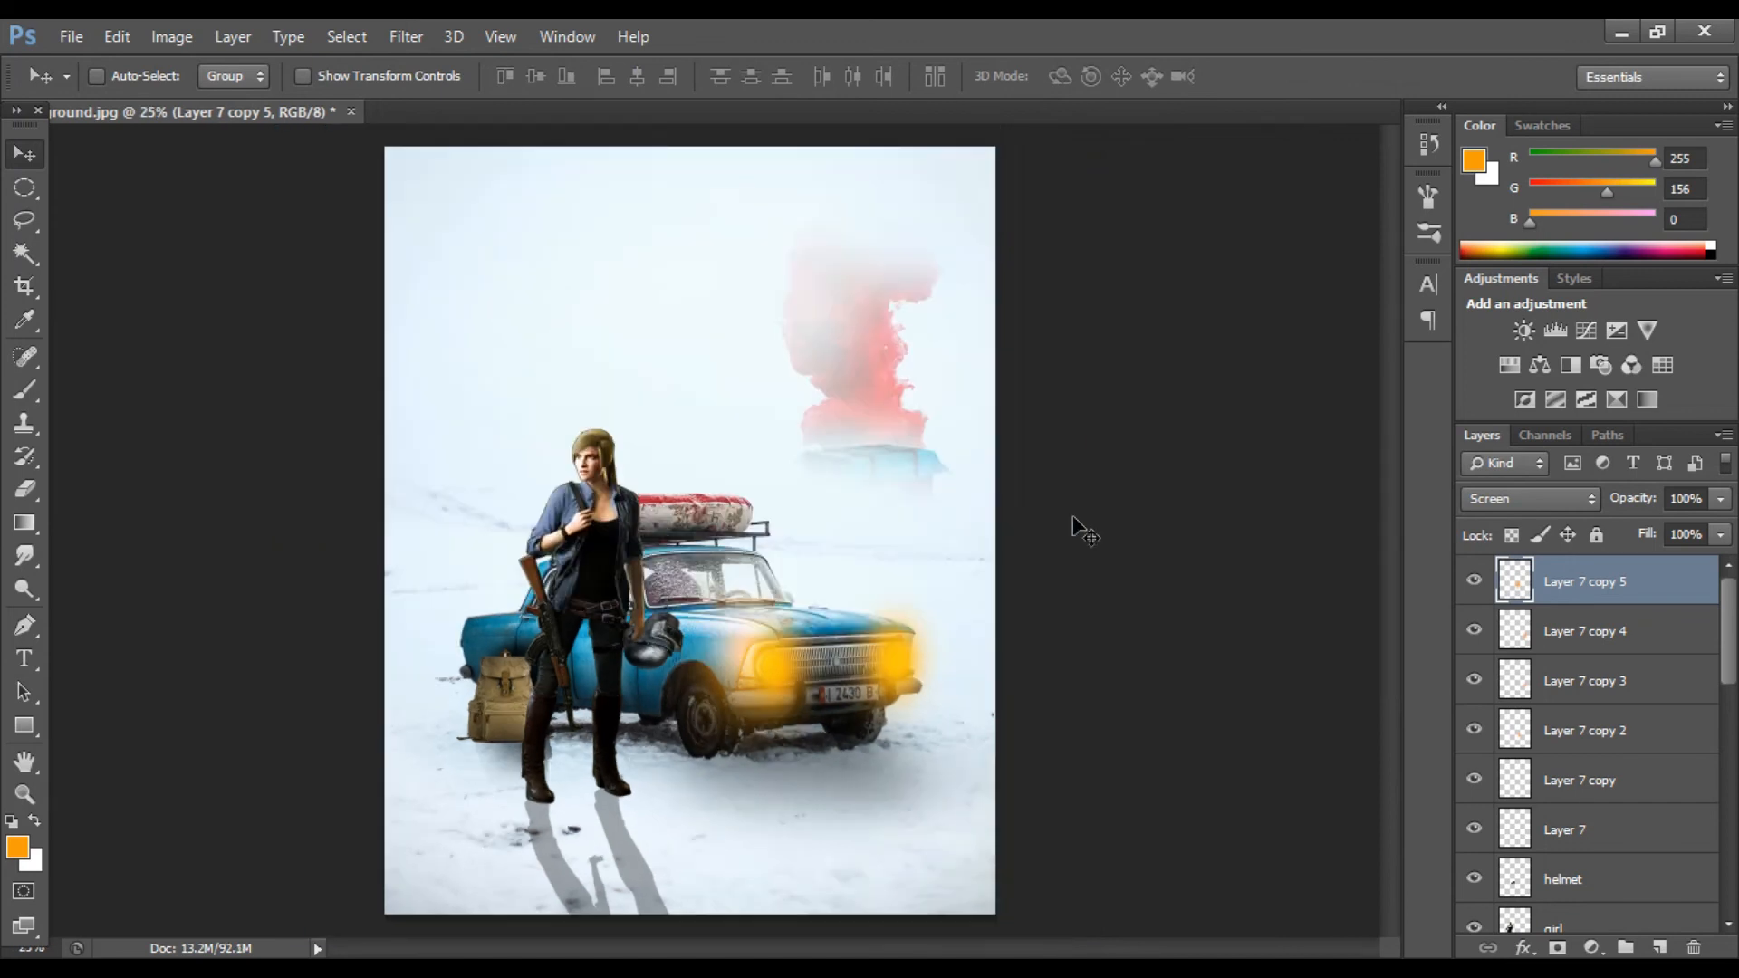
# Step: Add a new layer, sample the yellow headlight colour and set the brush opacity to 30%
pyautogui.click(1659, 948)
pyautogui.press('i')
pyautogui.click(780, 656)
pyautogui.press('b')
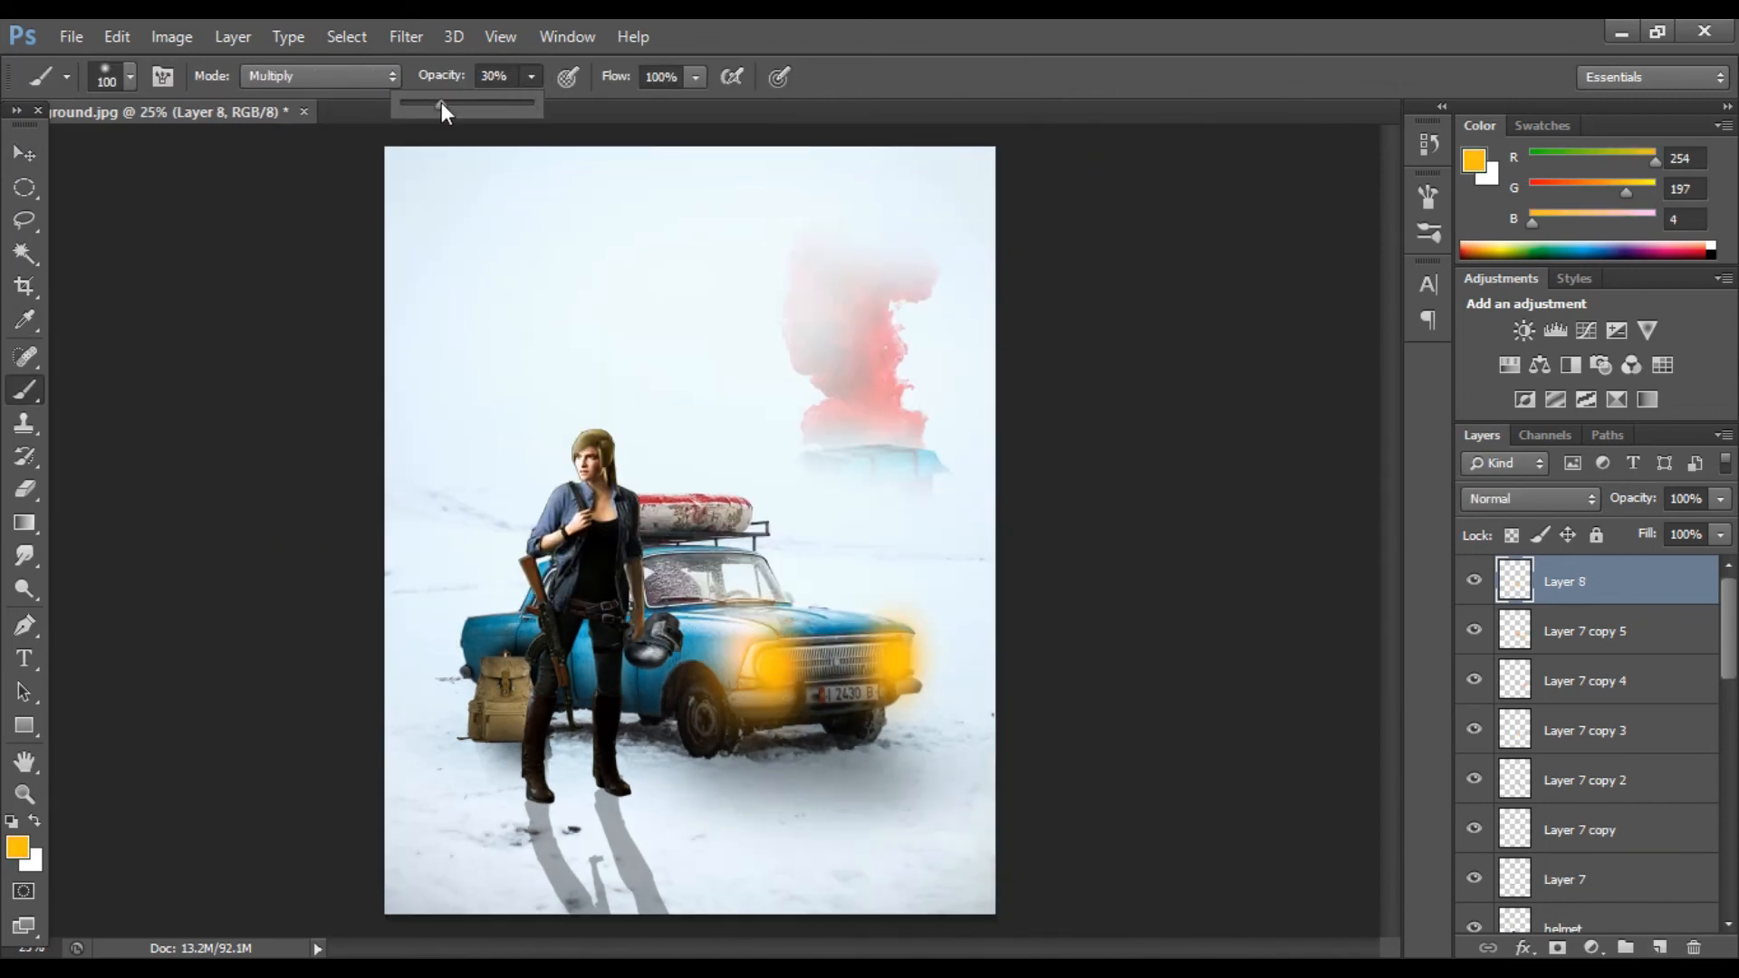
pyautogui.press('Return')
# Step: Paint yellow reflected light along the helmet's edges with a small brush, undoing the last stroke
pyautogui.hotkey('ctrl', '+')
pyautogui.hotkey('ctrl', '+')
pyautogui.hotkey('ctrl', '+')
pyautogui.hotkey('ctrl', '+')
pyautogui.hotkey('ctrl', '+')
pyautogui.scroll(-6, 407, 380)
pyautogui.scroll(1, 404, 462)
pyautogui.press('[')
pyautogui.press('[')
pyautogui.press('[')
pyautogui.press('[')
pyautogui.press('[')
pyautogui.press('[')
pyautogui.press('[')
pyautogui.press('[')
pyautogui.press('[')
pyautogui.press('[')
pyautogui.press('[')
pyautogui.press('[')
pyautogui.press('[')
pyautogui.press('[')
pyautogui.moveTo(374, 482)
pyautogui.mouseDown()
pyautogui.moveTo(409, 487)
pyautogui.moveTo(269, 473)
pyautogui.mouseUp()
pyautogui.scroll(1, 446, 478)
pyautogui.moveTo(541, 438); pyautogui.dragTo(444, 392)
pyautogui.scroll(1, 543, 489)
pyautogui.moveTo(548, 498)
pyautogui.mouseDown()
pyautogui.moveTo(580, 446)
pyautogui.moveTo(427, 384)
pyautogui.mouseUp()
pyautogui.scroll(1, 555, 500)
pyautogui.moveTo(574, 556)
pyautogui.mouseDown()
pyautogui.moveTo(621, 559)
pyautogui.moveTo(545, 467)
pyautogui.mouseUp()
pyautogui.scroll(1, 585, 503)
pyautogui.moveTo(621, 593); pyautogui.dragTo(640, 482)
pyautogui.moveTo(572, 435); pyautogui.dragTo(632, 435)
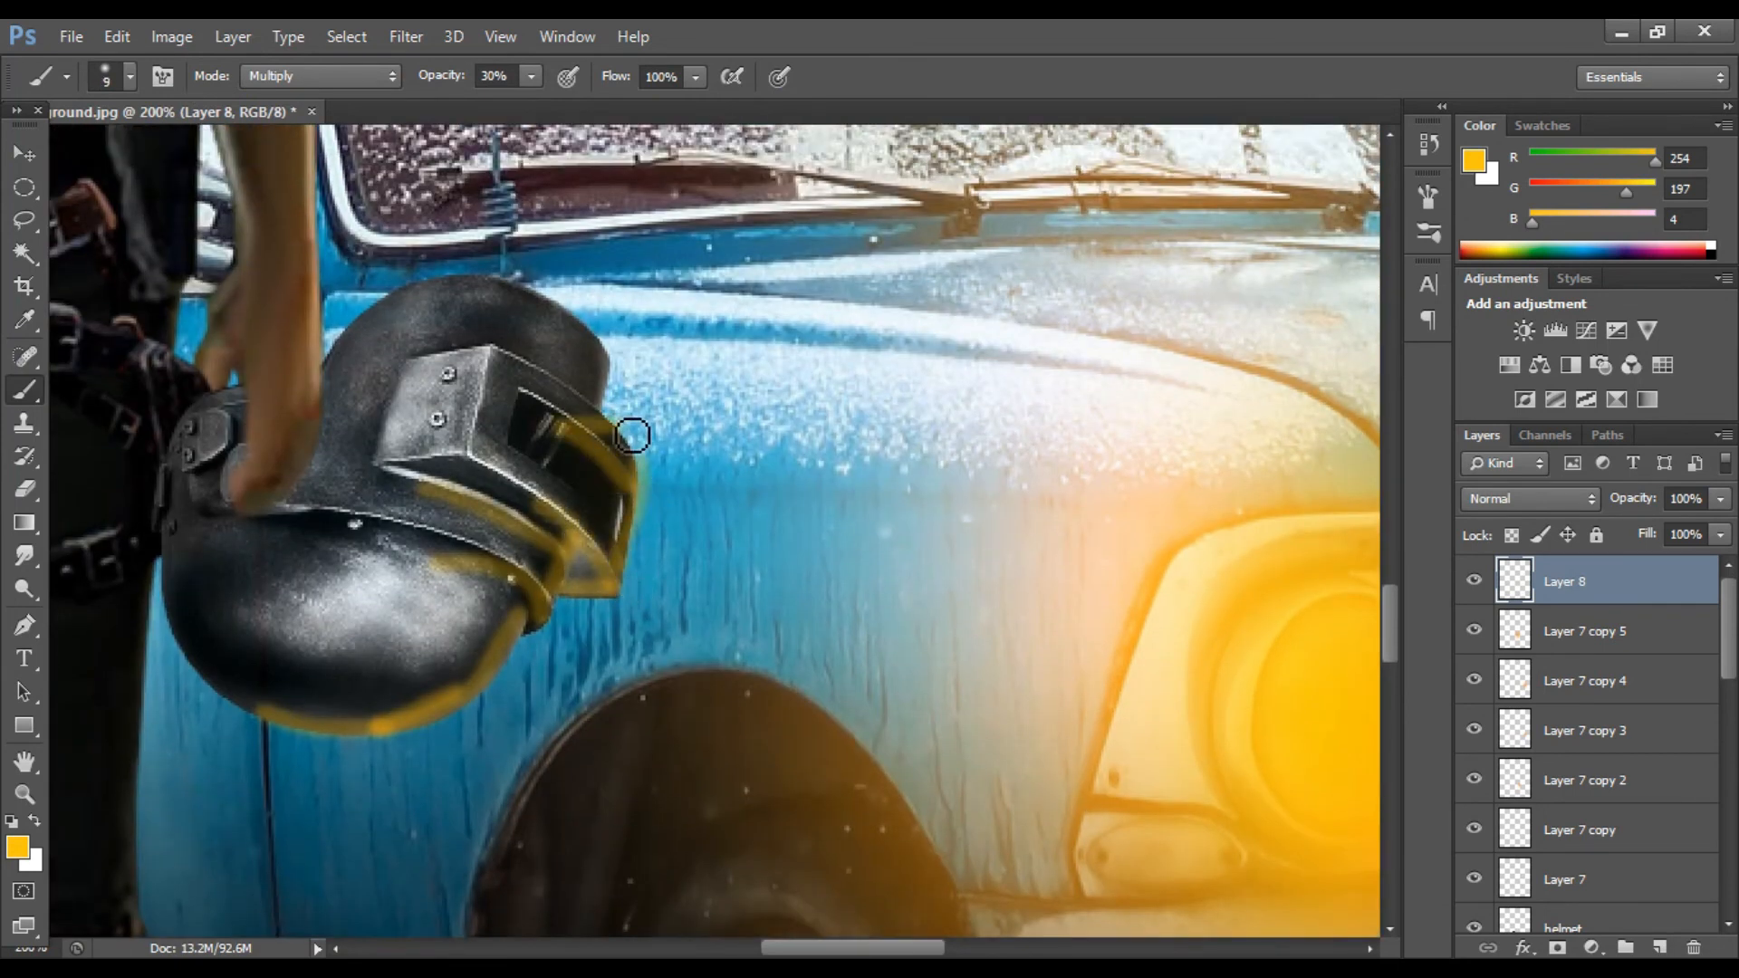
pyautogui.hotkey('ctrl', 'z')
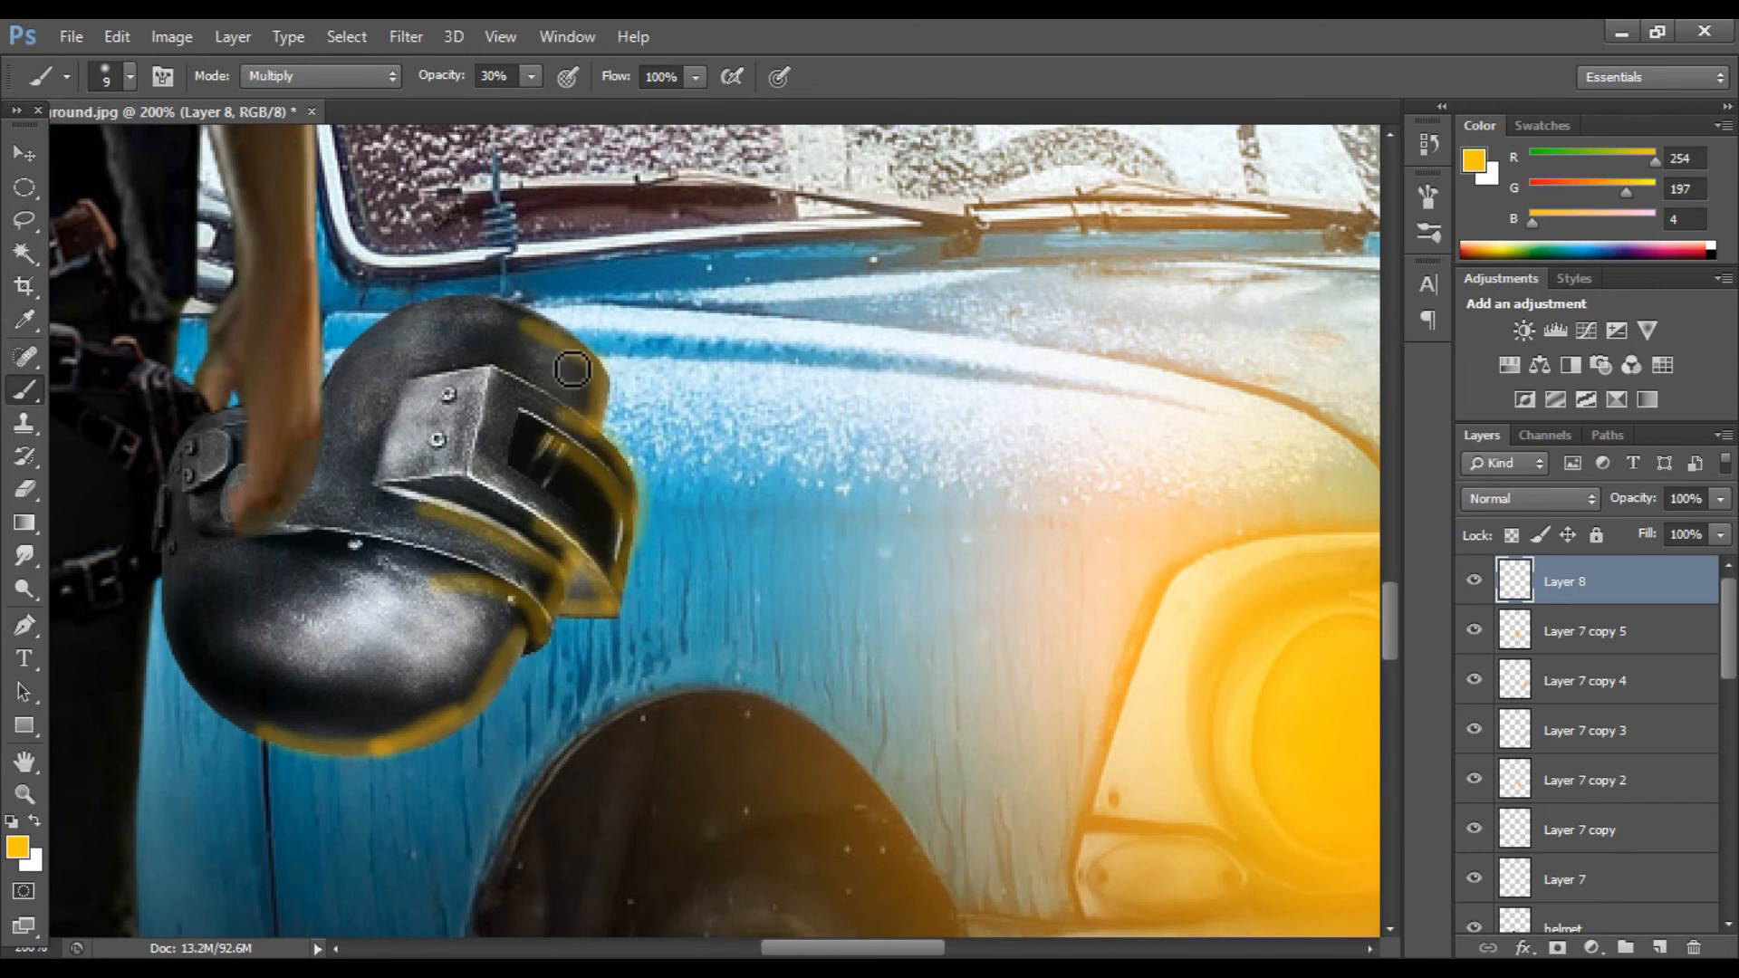
# Step: Paint a broader yellow glow across the helmet's lower half with a larger brush
pyautogui.scroll(-1, 572, 370)
pyautogui.press(']')
pyautogui.press(']')
pyautogui.press(']')
pyautogui.press(']')
pyautogui.moveTo(272, 634)
pyautogui.mouseDown()
pyautogui.moveTo(435, 598)
pyautogui.moveTo(471, 507)
pyautogui.mouseUp()
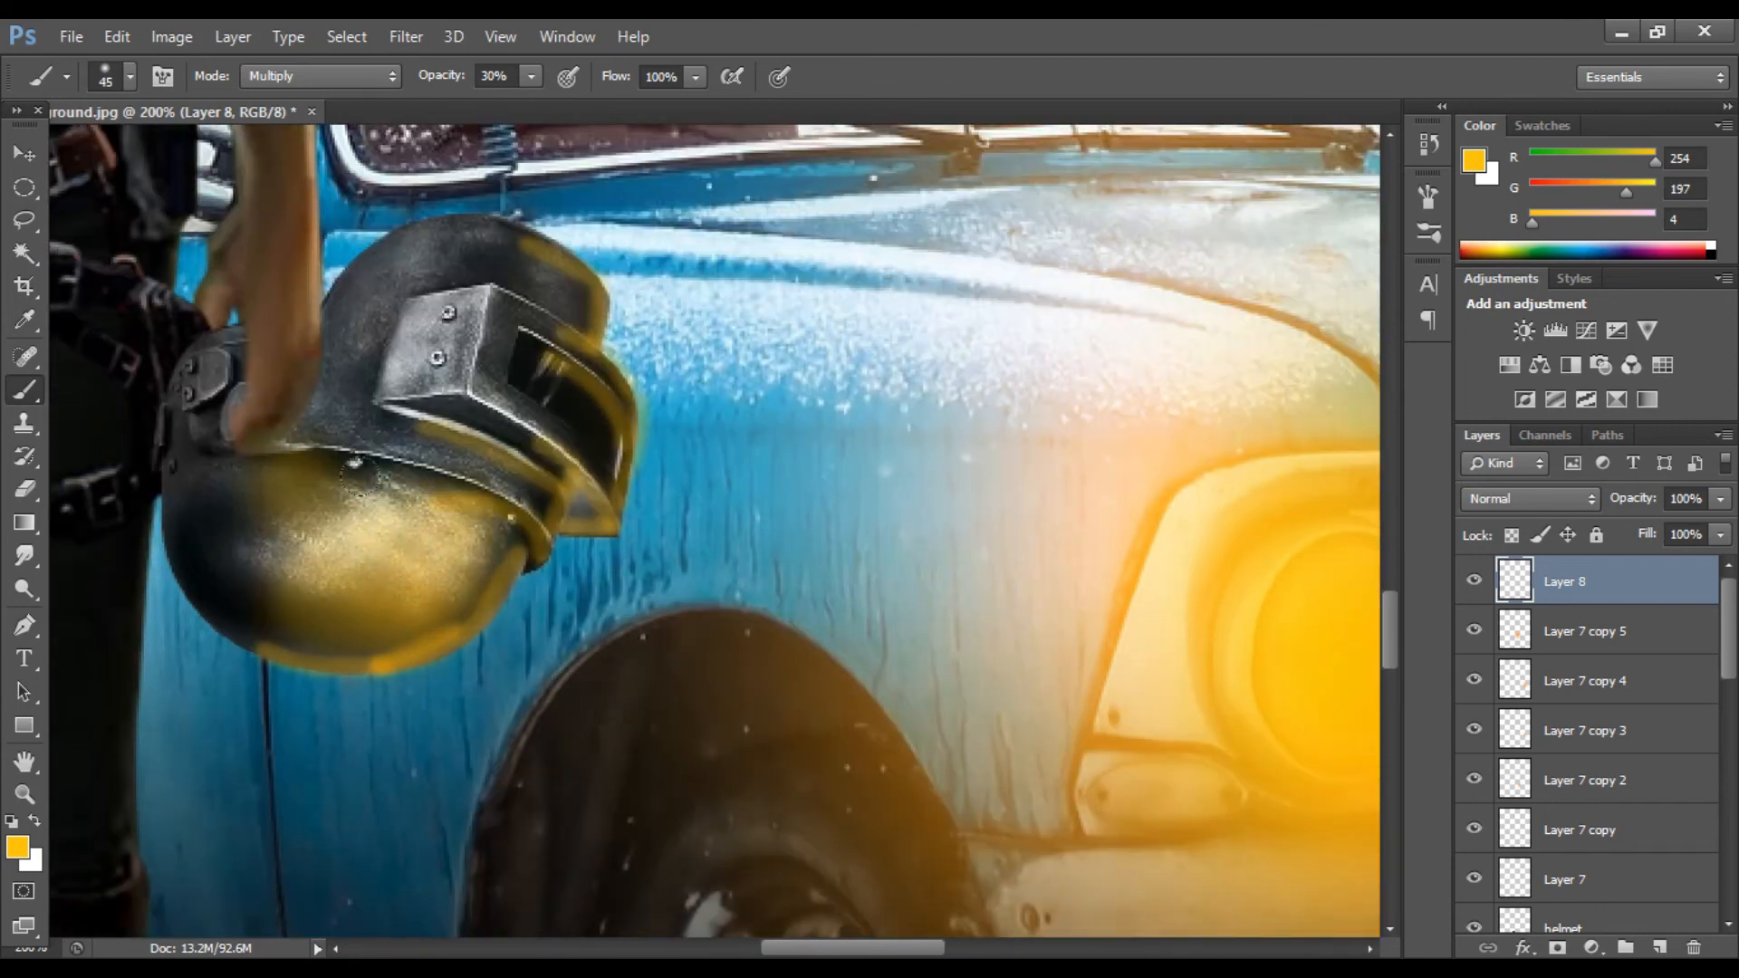
# Step: Erase part of the helmet glow with a 39% eraser and set the layer opacity to 25%
pyautogui.press('e')
pyautogui.moveTo(433, 76)
pyautogui.mouseDown()
pyautogui.moveTo(385, 118)
pyautogui.moveTo(355, 111)
pyautogui.mouseUp()
pyautogui.press(']')
pyautogui.press(']')
pyautogui.press(']')
pyautogui.press(']')
pyautogui.moveTo(281, 475)
pyautogui.mouseDown()
pyautogui.moveTo(317, 498)
pyautogui.moveTo(317, 602)
pyautogui.moveTo(443, 497)
pyautogui.mouseUp()
pyautogui.moveTo(1719, 499); pyautogui.dragTo(1628, 534)
pyautogui.click(1630, 631)
pyautogui.click(1482, 634)
pyautogui.click(1594, 581)
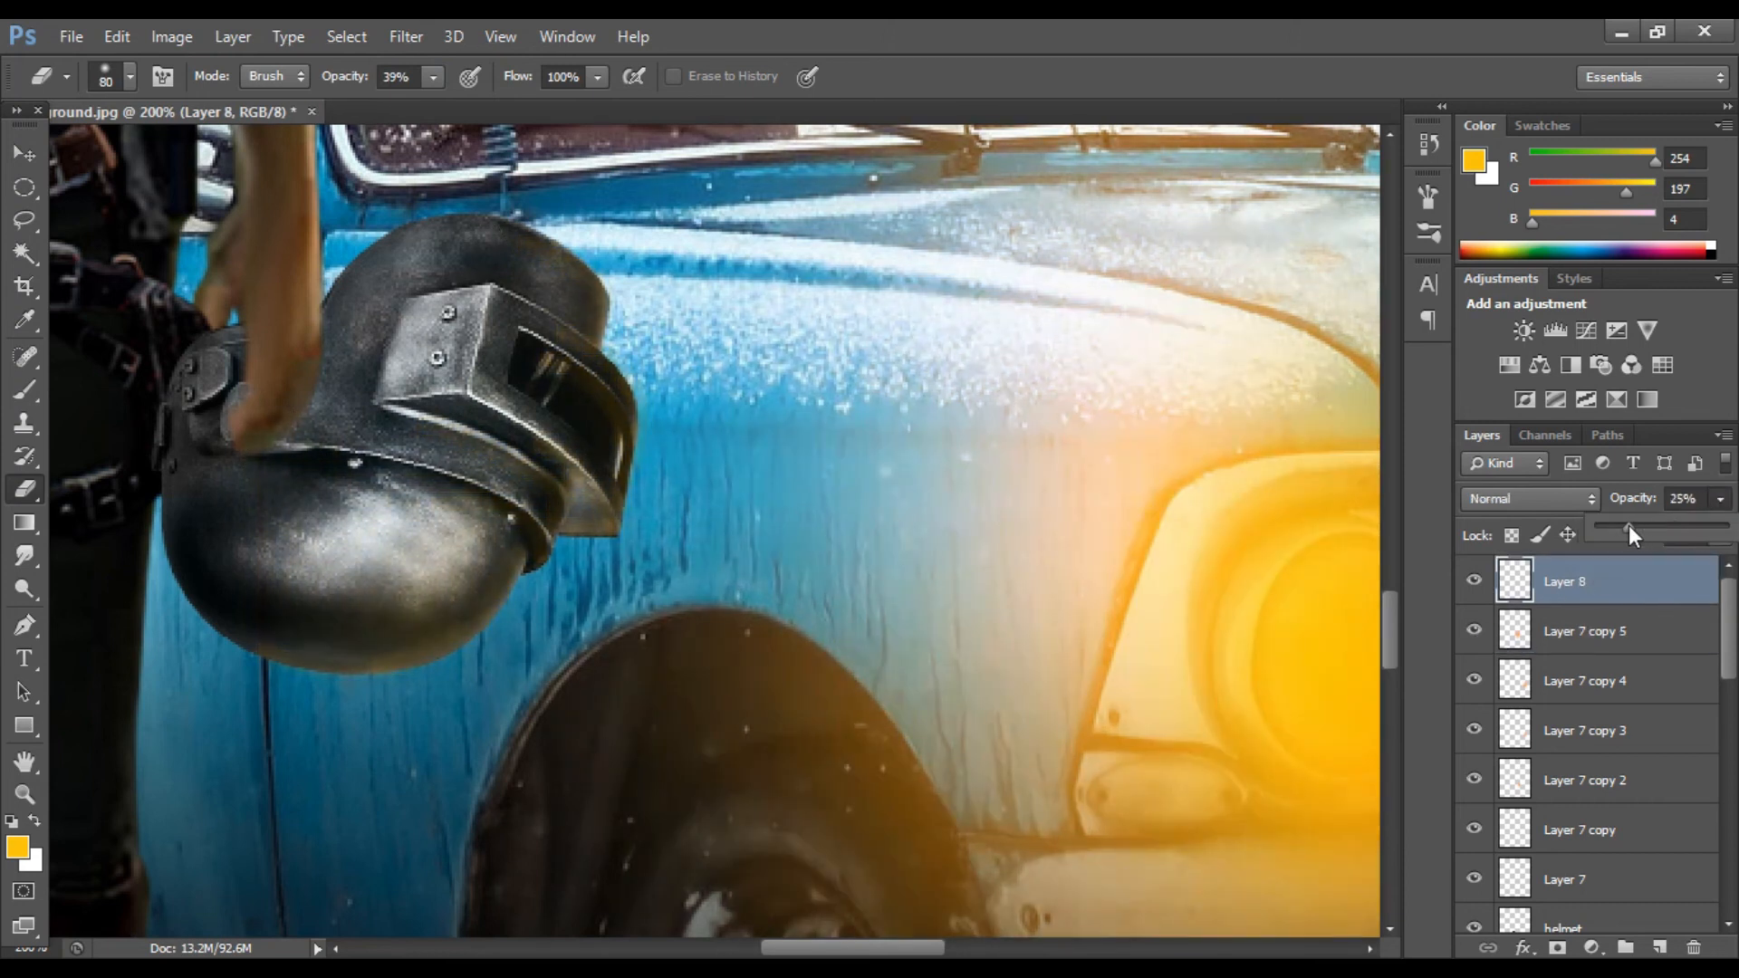
pyautogui.press('v')
pyautogui.hotkey('ctrl', '-')
pyautogui.hotkey('ctrl', '-')
pyautogui.hotkey('ctrl', 'j')
pyautogui.hotkey('ctrl', 'j')
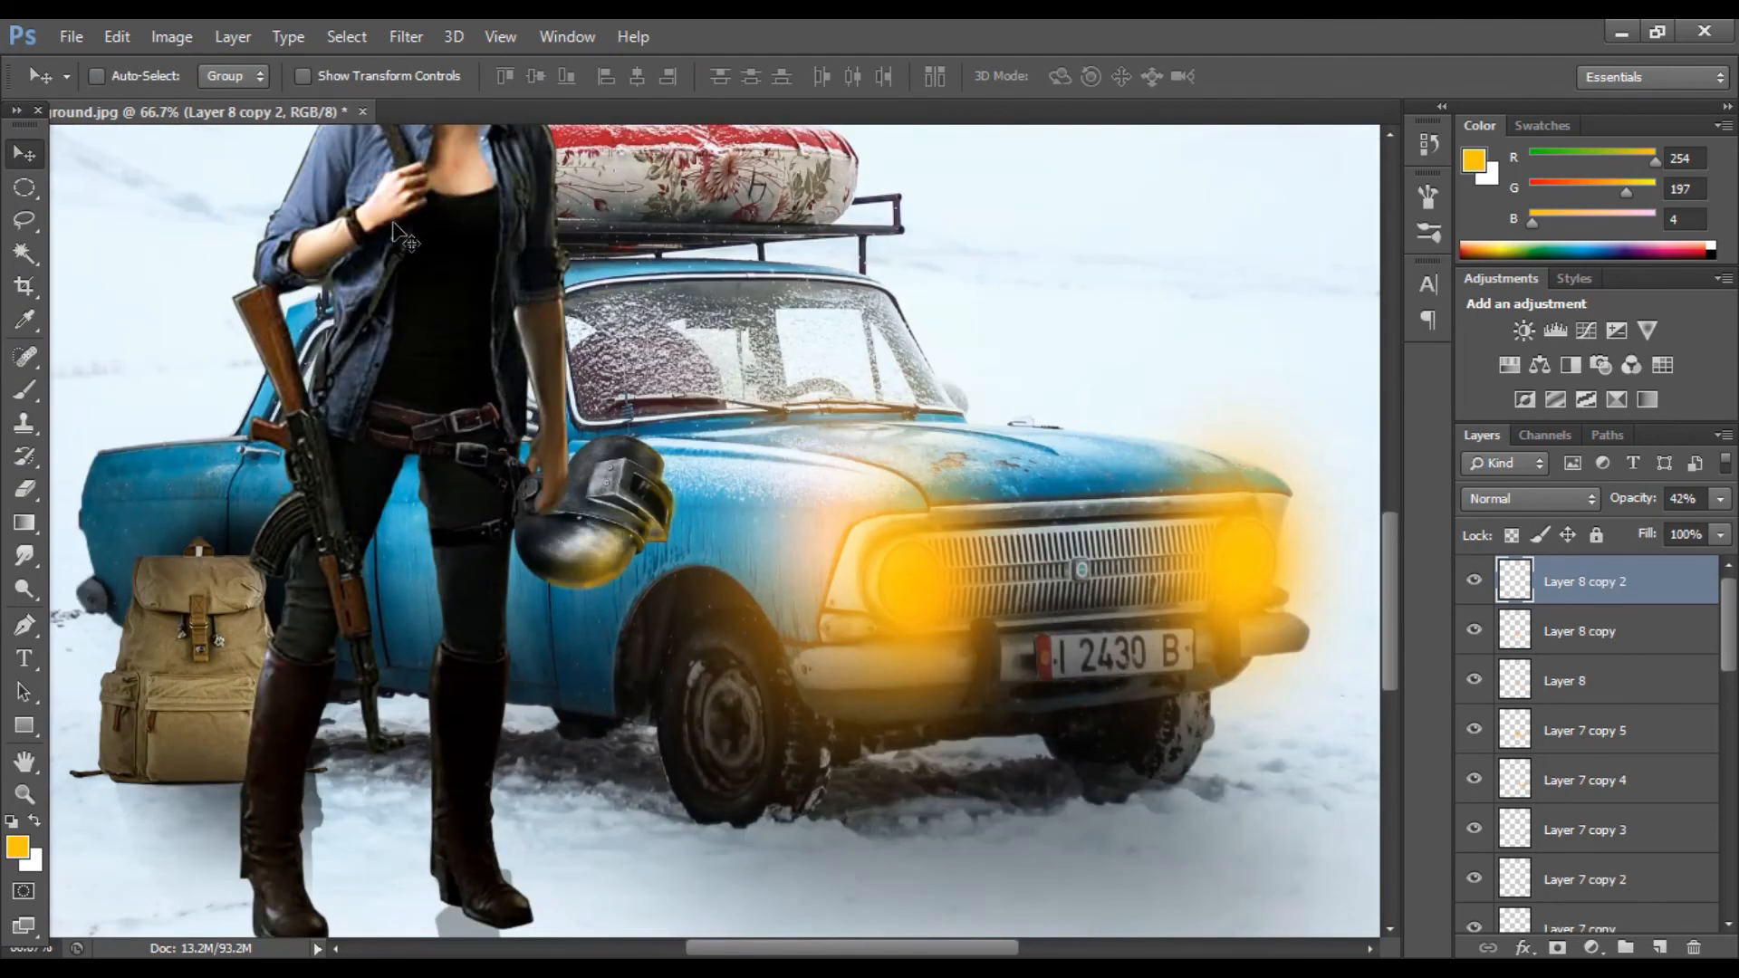
pyautogui.hotkey('ctrl', '-')
pyautogui.press('Delete')
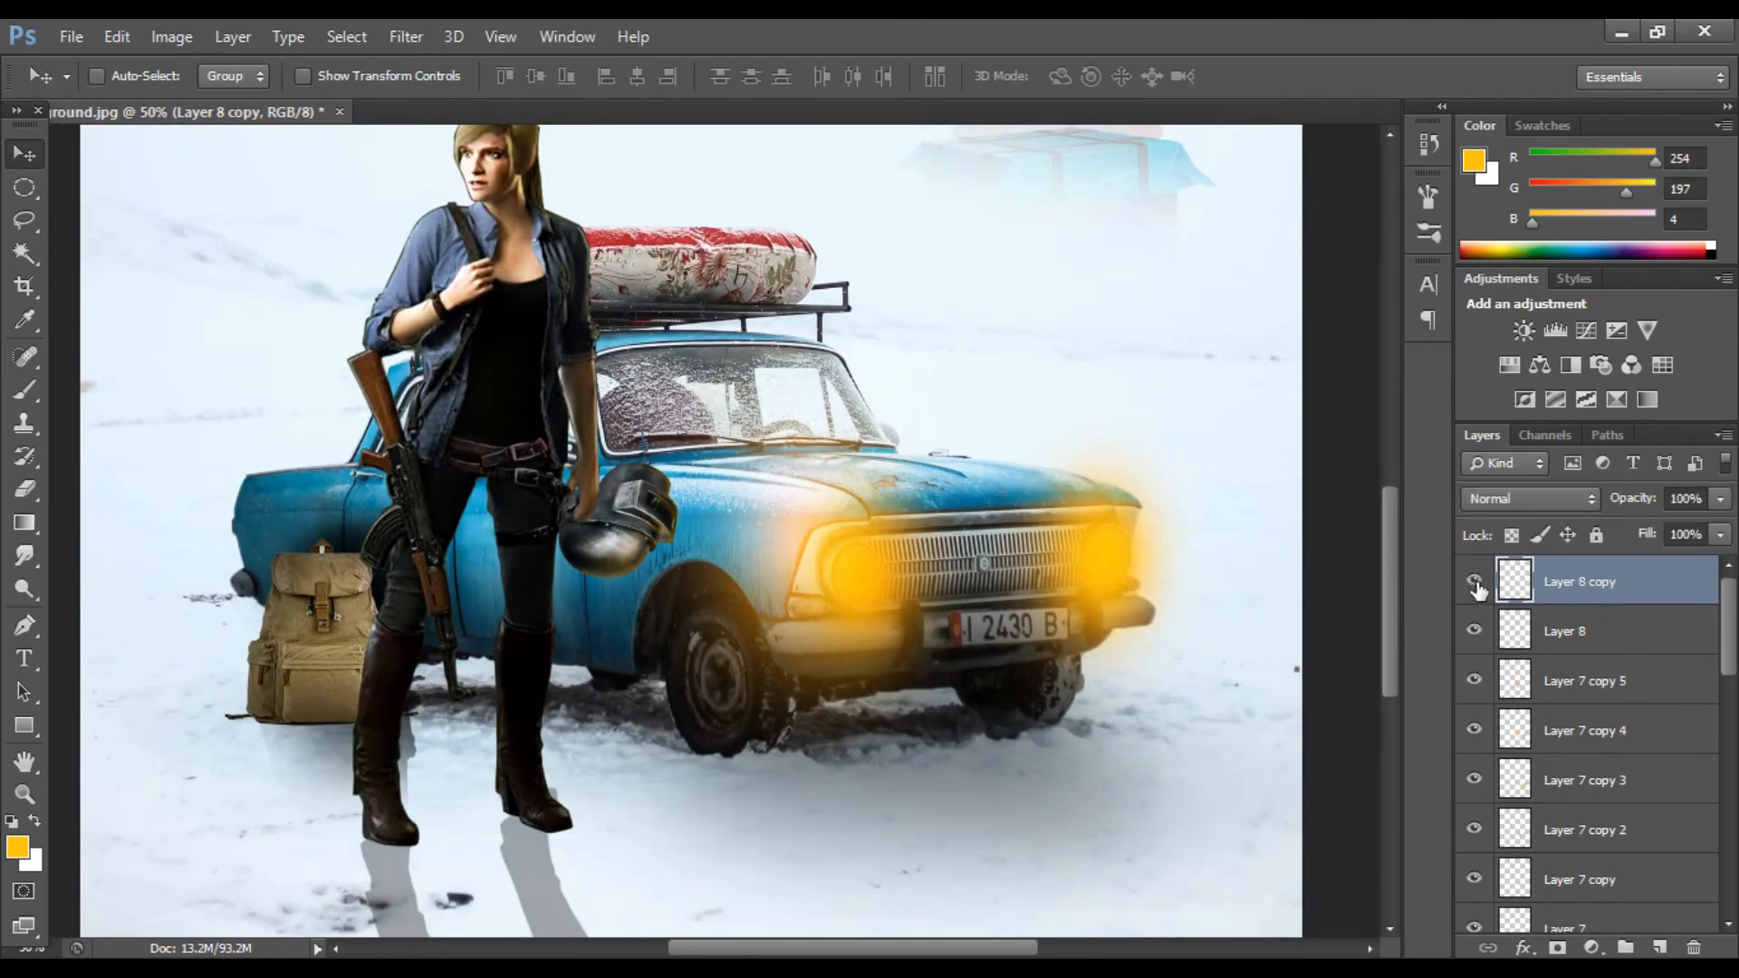
# Step: Set the helmet glow copy to Screen blend mode at 49% opacity
pyautogui.moveTo(1677, 531)
pyautogui.mouseDown()
pyautogui.moveTo(1658, 530)
pyautogui.moveTo(1693, 530)
pyautogui.mouseUp()
pyautogui.click(1624, 619)
pyautogui.click(1627, 631)
pyautogui.click(1544, 502)
pyautogui.click(1663, 572)
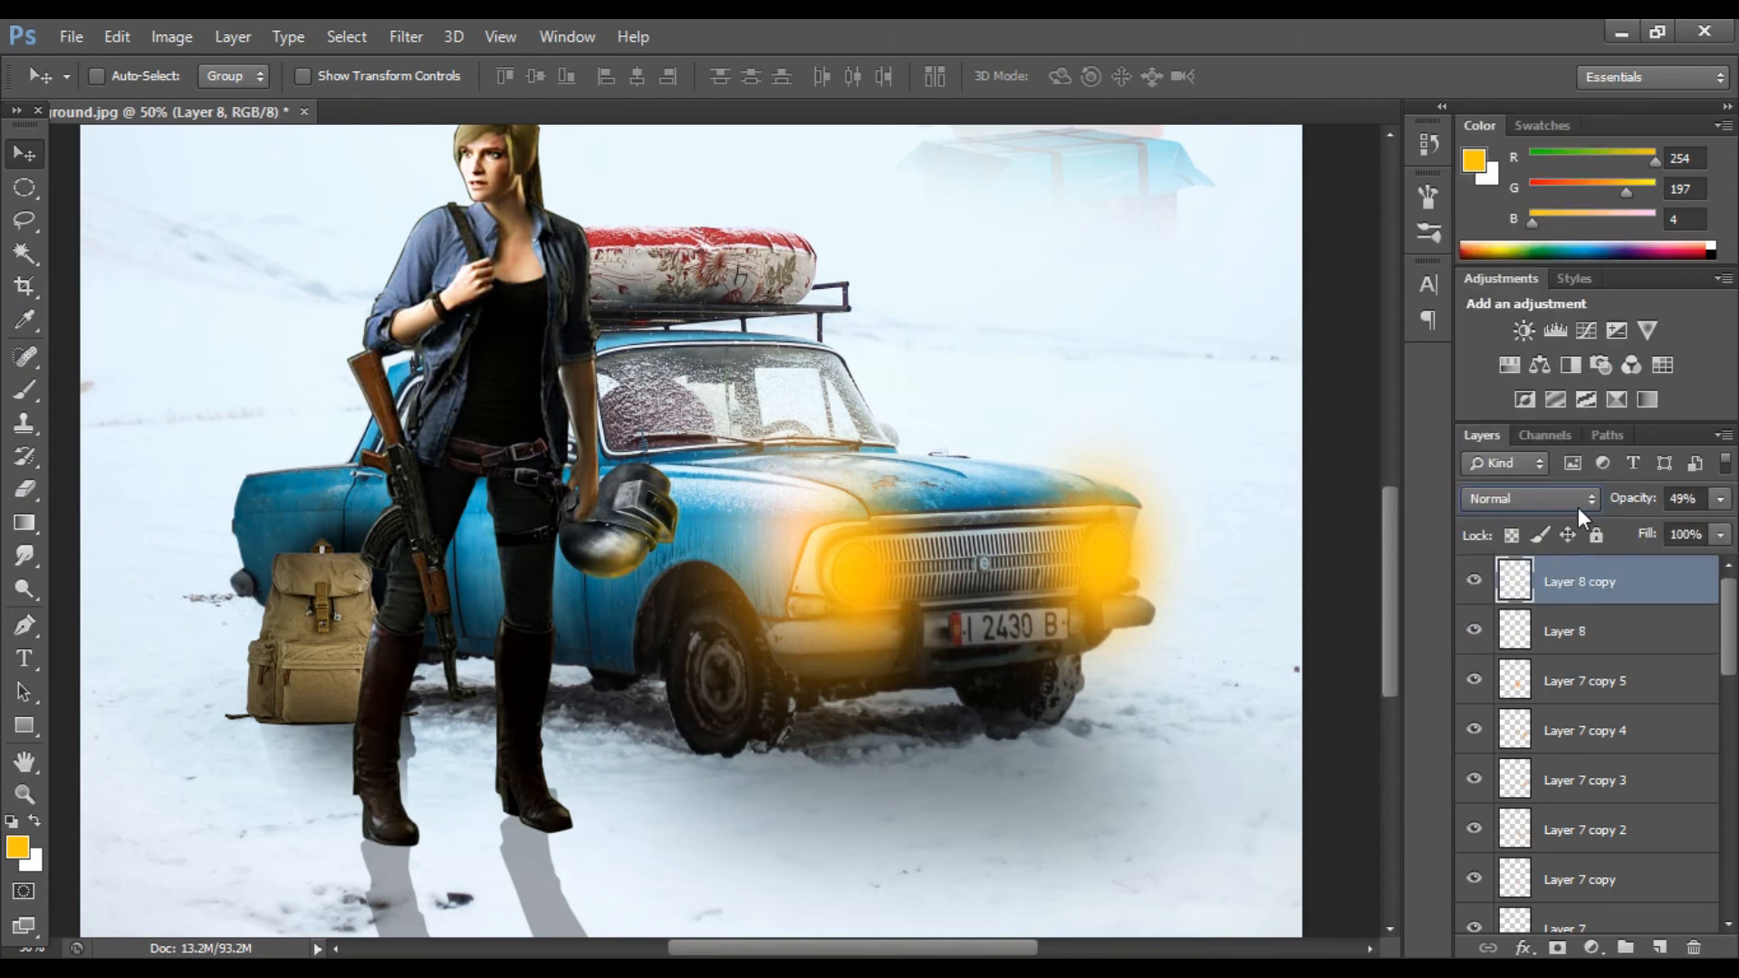
pyautogui.click(1574, 504)
pyautogui.click(1494, 237)
# Step: Set the helmet glow layer to Screen blend mode at 58% opacity
pyautogui.click(1612, 627)
pyautogui.click(1553, 501)
pyautogui.click(1525, 237)
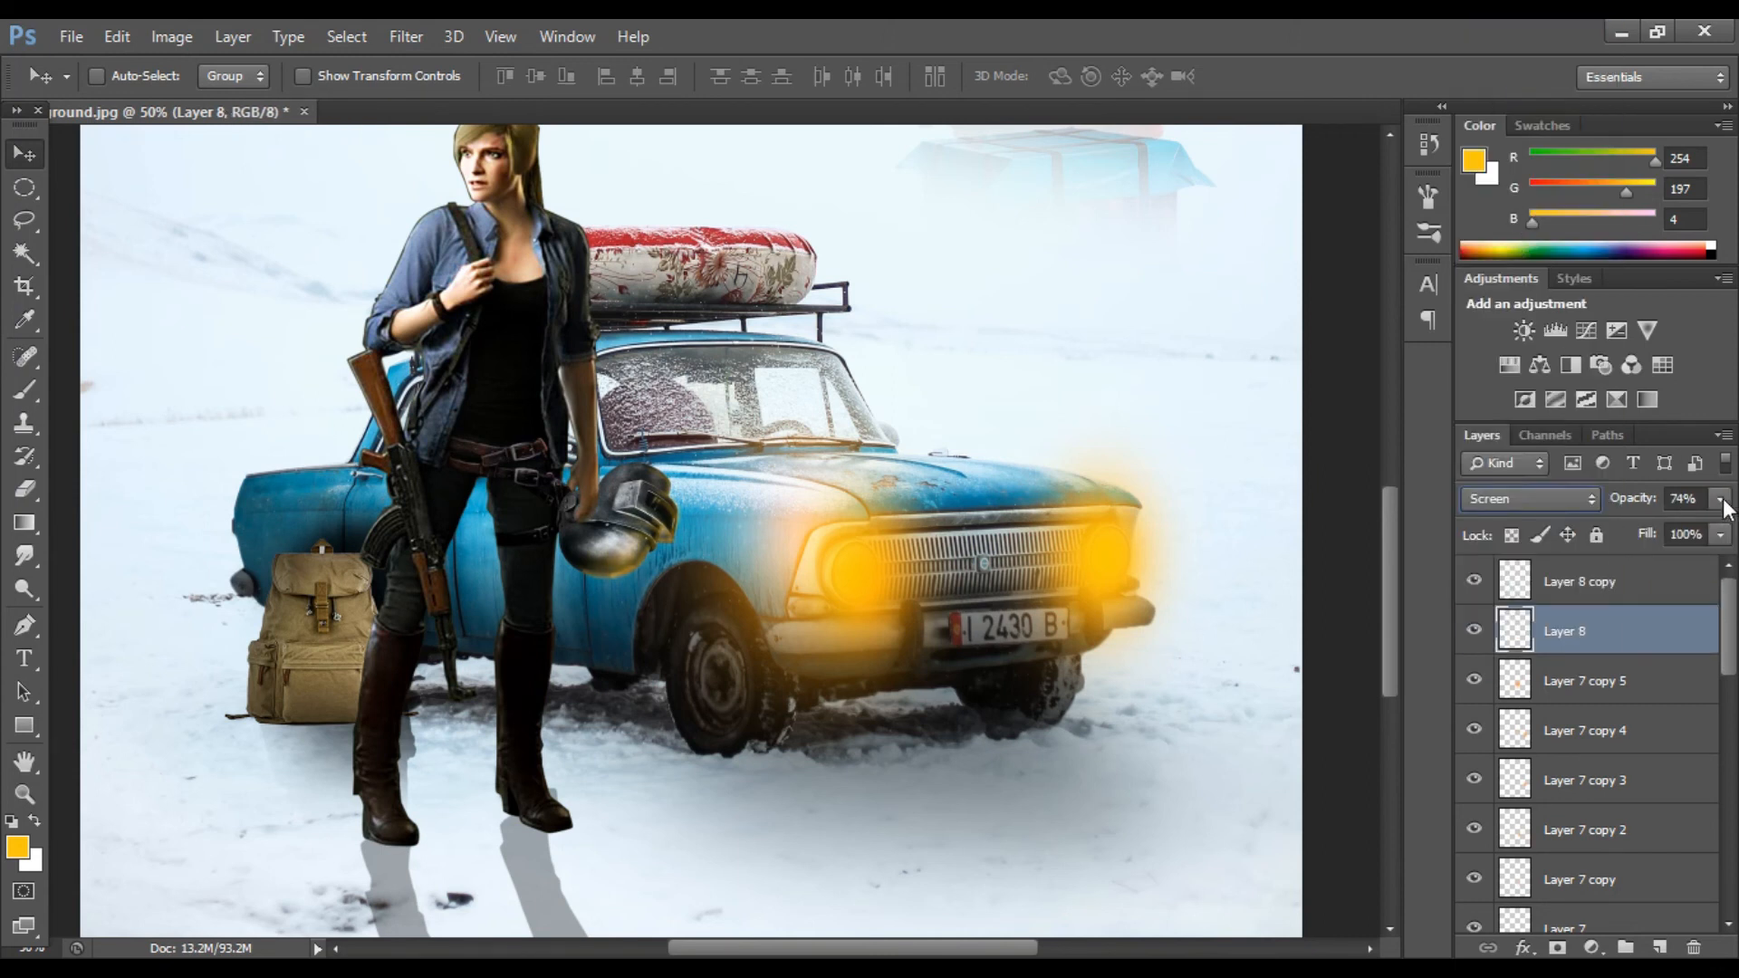
pyautogui.scroll(1, 1005, 507)
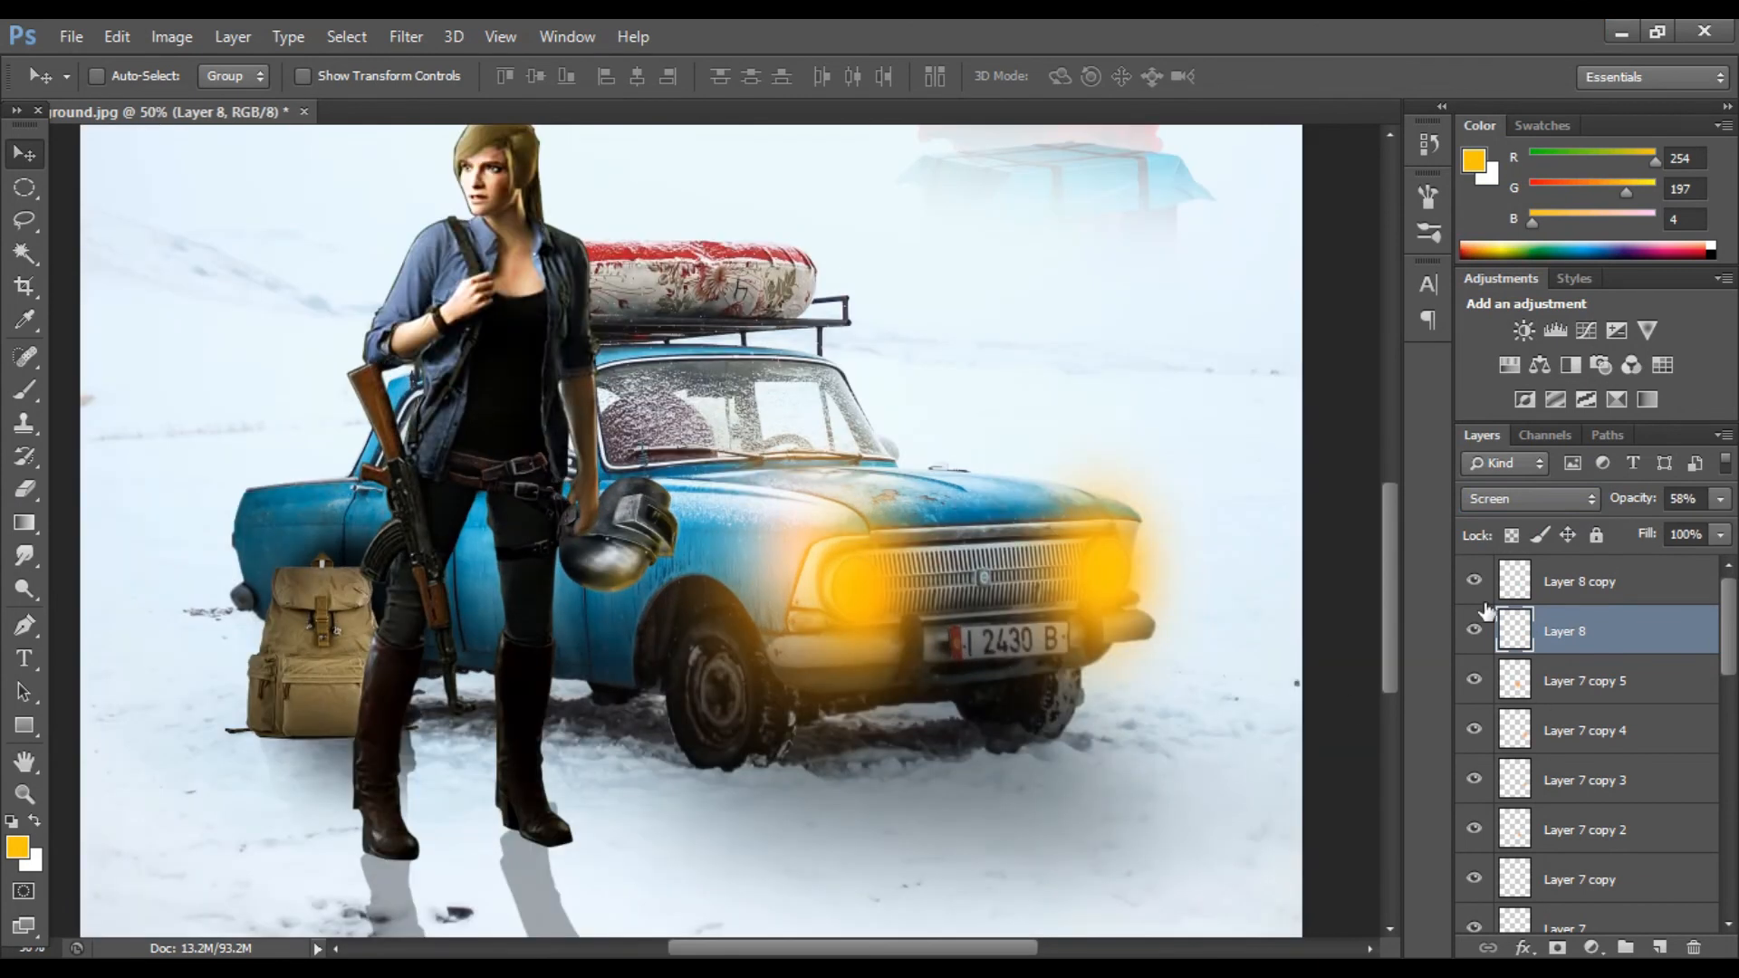
pyautogui.rightClick(1670, 579)
pyautogui.press('Escape')
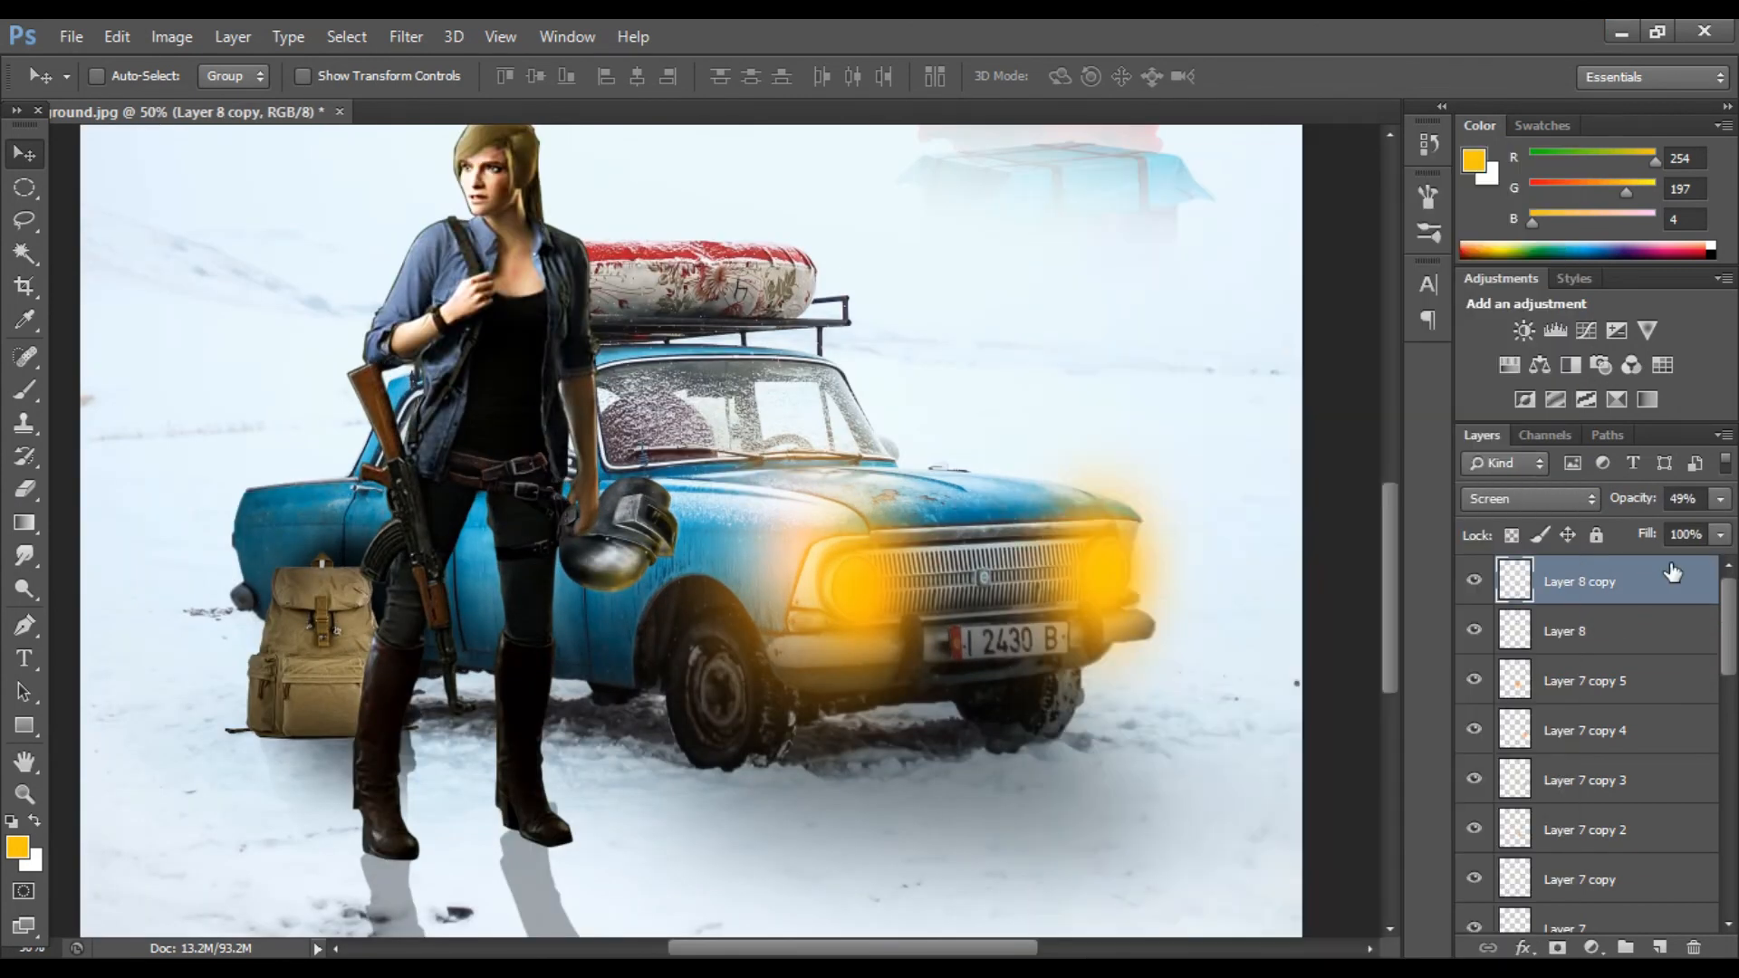
# Step: Set the helmet glow layer's opacity to 50%
pyautogui.hotkey('ctrl', 'j')
pyautogui.hotkey('ctrl', 'j')
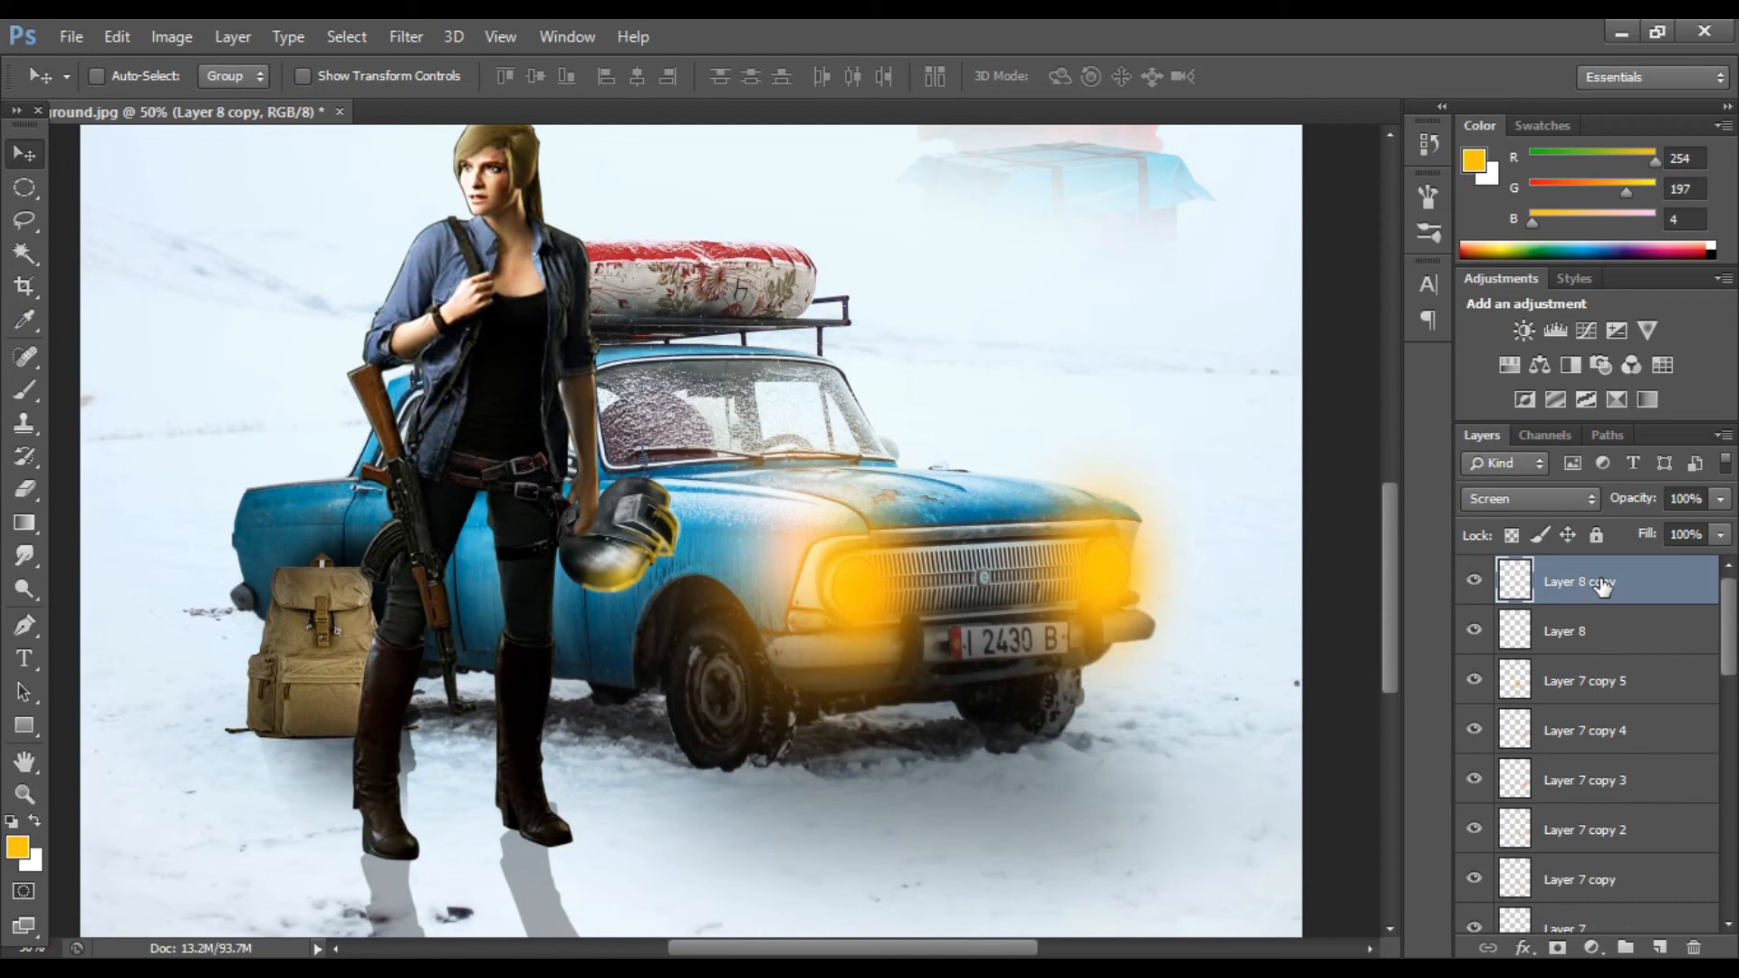
pyautogui.click(1719, 498)
pyautogui.moveTo(1721, 528); pyautogui.dragTo(1649, 535)
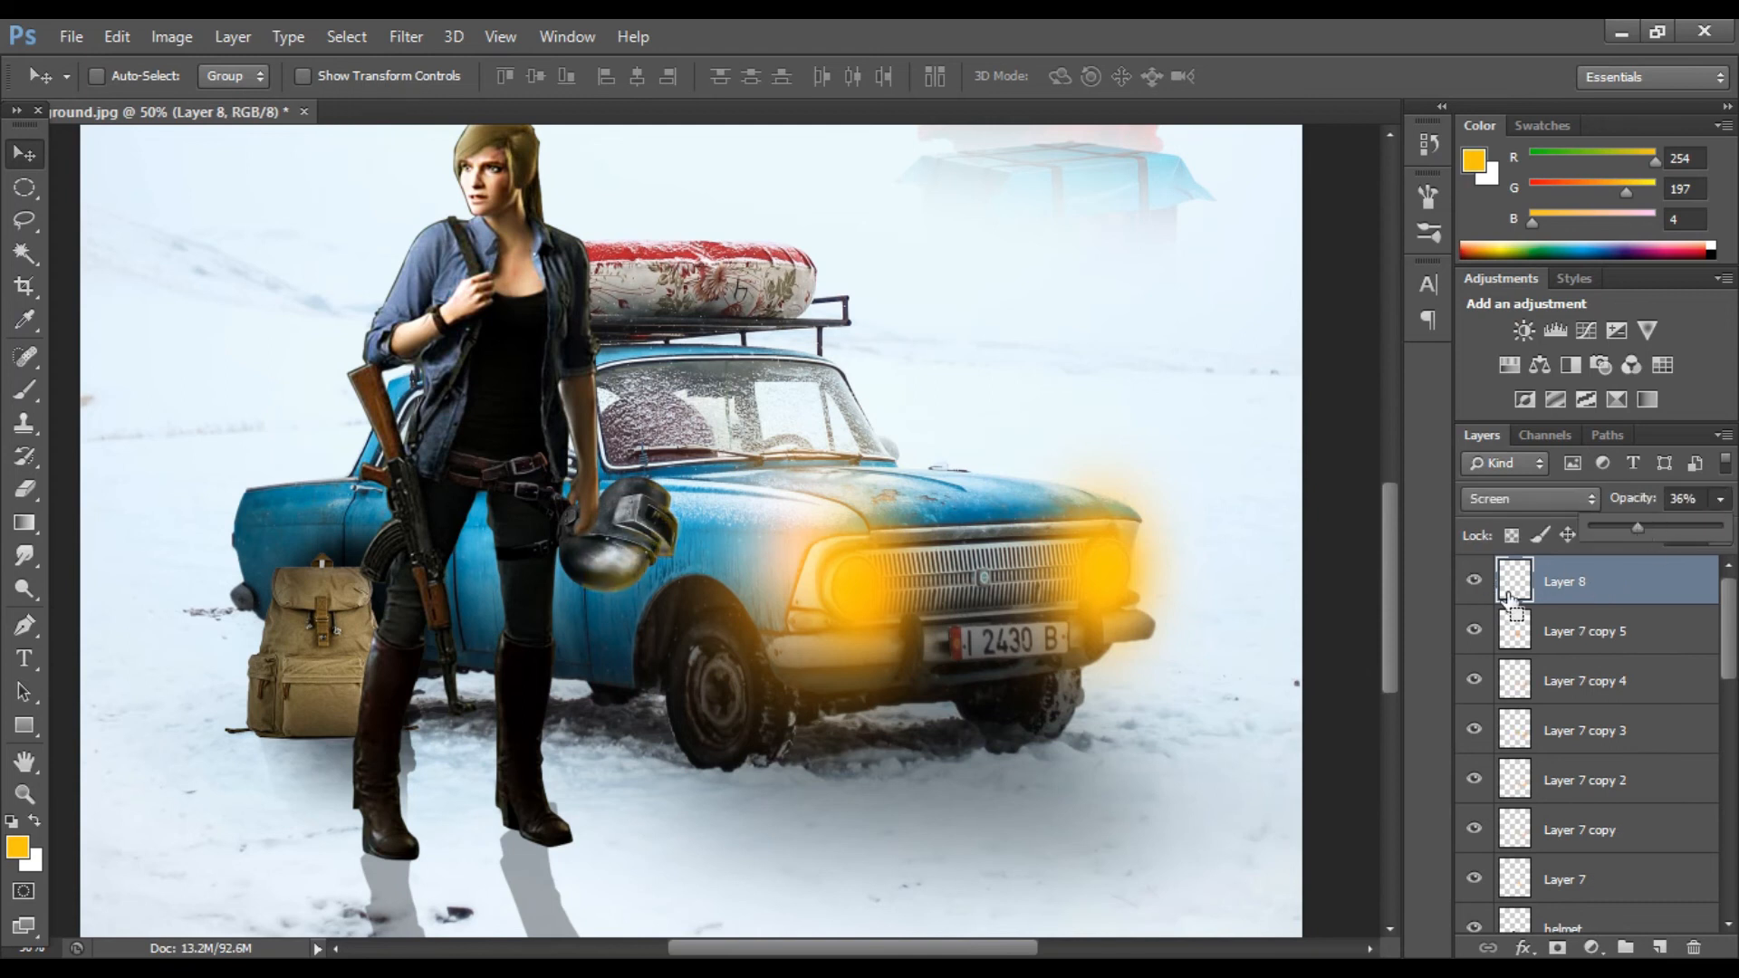
pyautogui.hotkey('ctrl', '-')
pyautogui.hotkey('ctrl', '-')
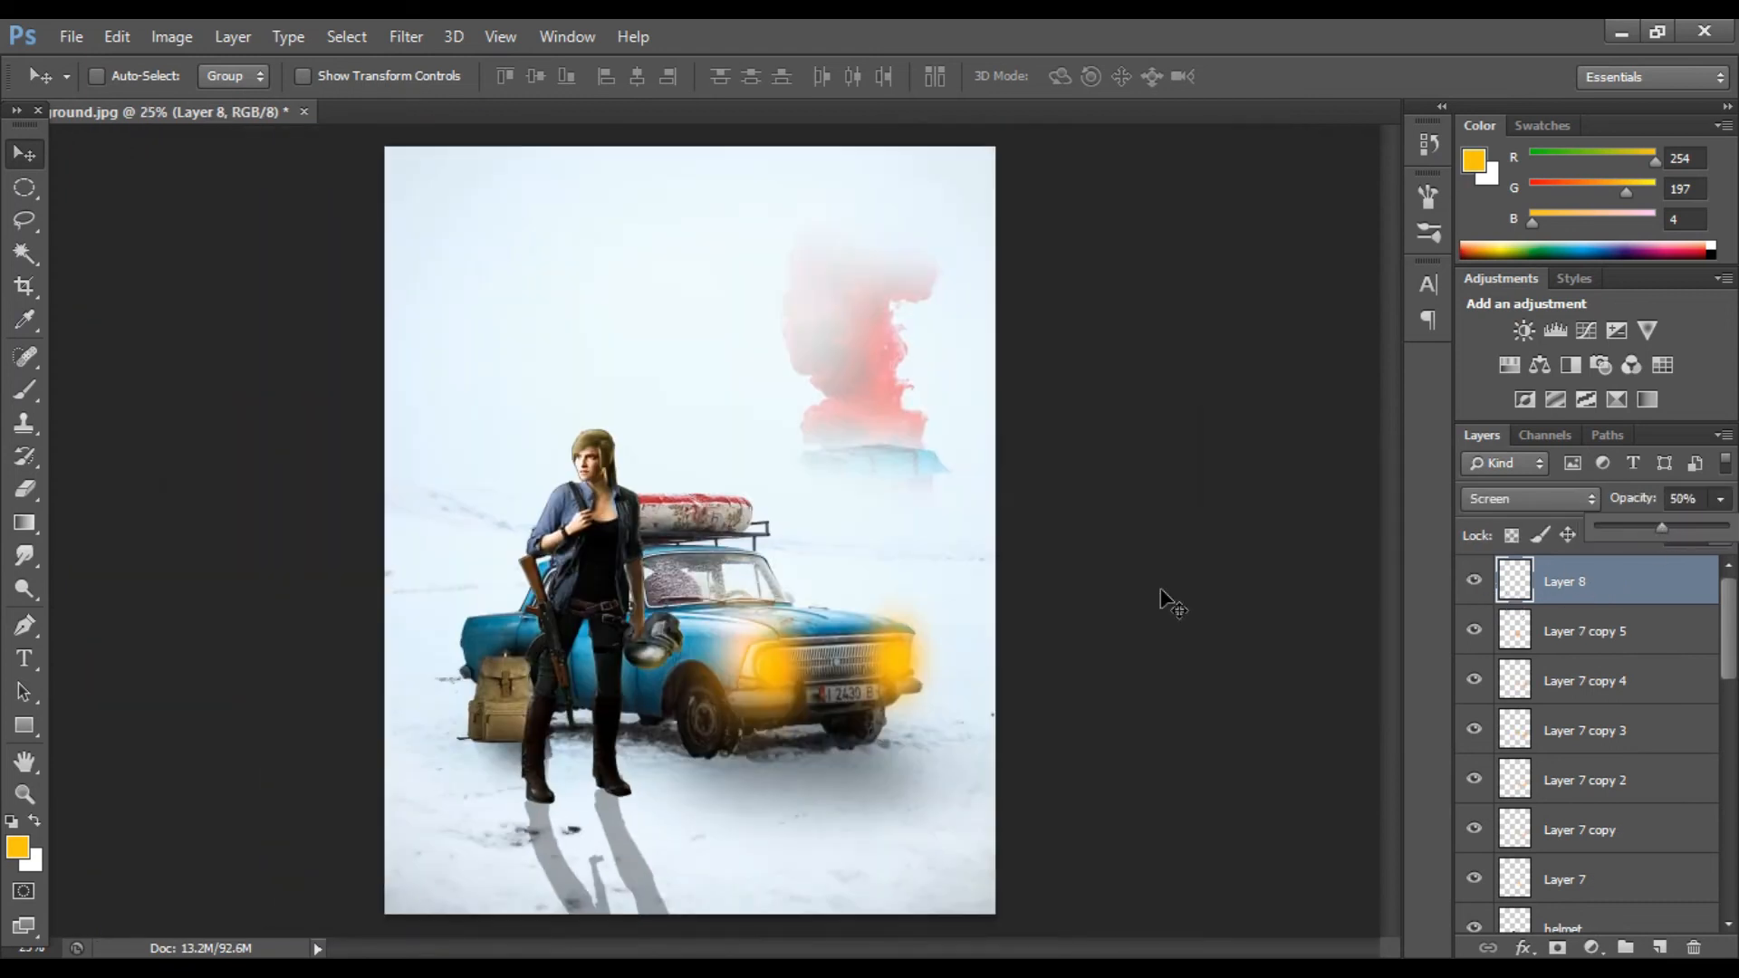
# Step: Raise the girl layer's brightness to 20 with Brightness/Contrast
pyautogui.hotkey('ctrl', '-')
pyautogui.hotkey('ctrl', '+')
pyautogui.hotkey('ctrl', '-')
pyautogui.hotkey('ctrl', '+')
pyautogui.hotkey('ctrl', '+')
pyautogui.scroll(-3, 1503, 666)
pyautogui.click(1474, 679)
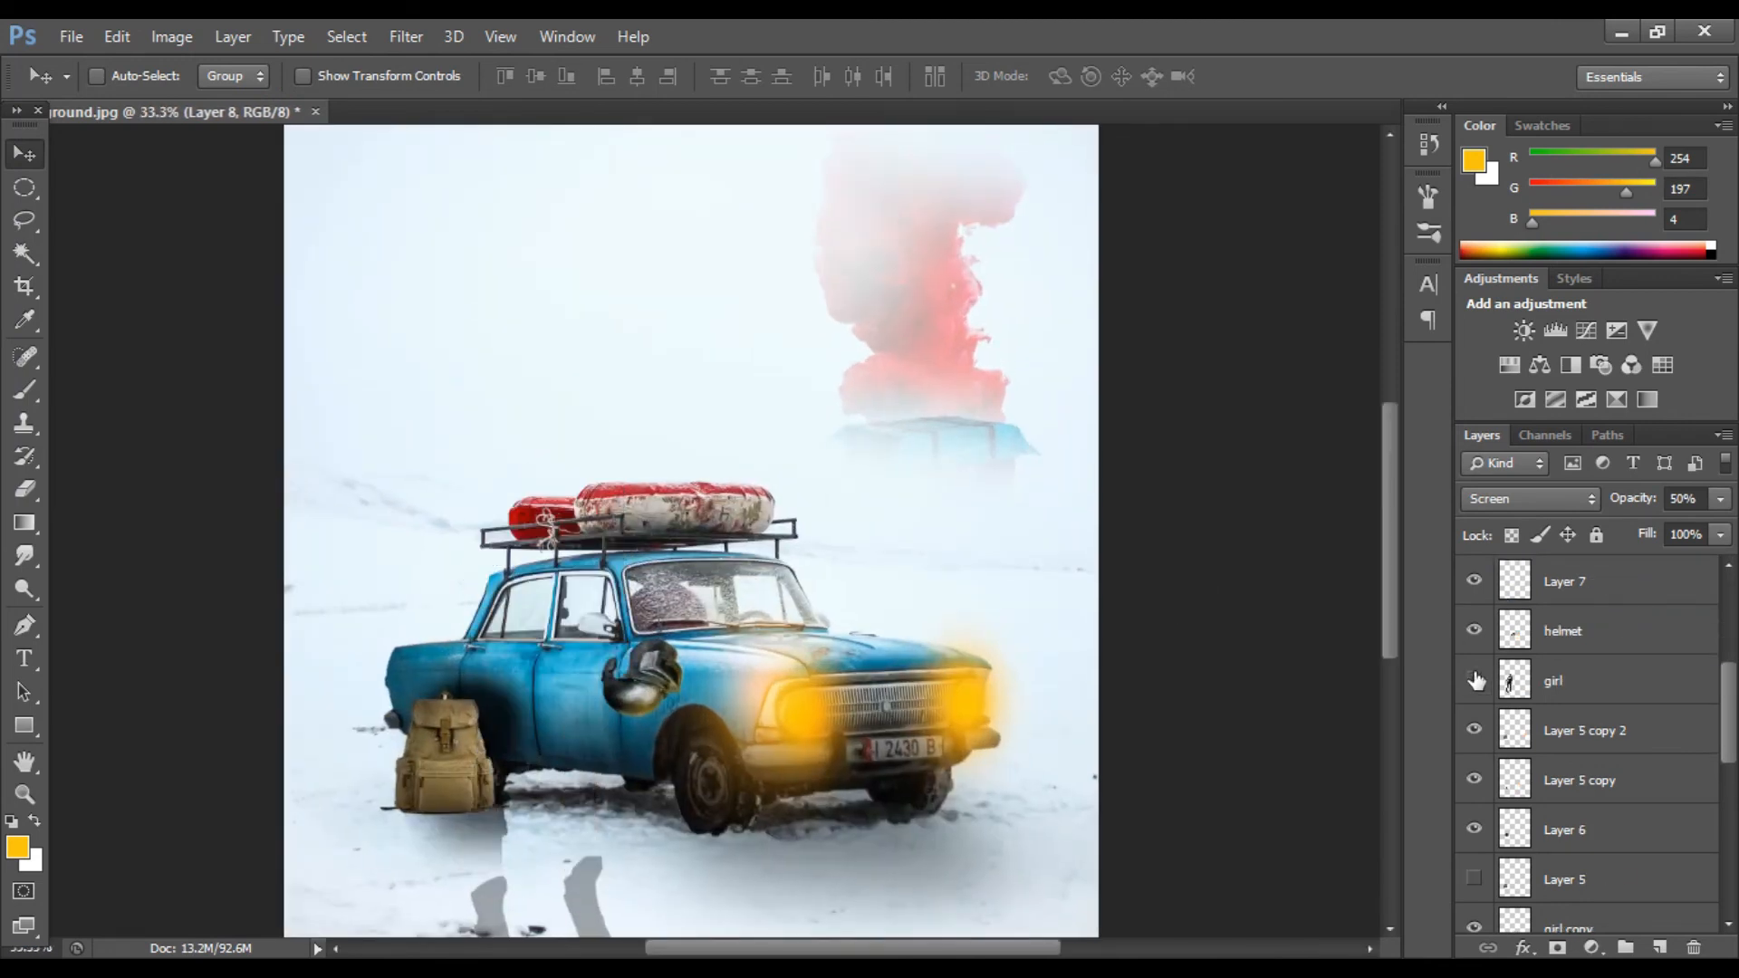
pyautogui.click(1474, 679)
pyautogui.click(1554, 681)
pyautogui.click(172, 38)
pyautogui.moveTo(214, 102)
pyautogui.click(516, 103)
pyautogui.moveTo(1010, 235); pyautogui.dragTo(1028, 234)
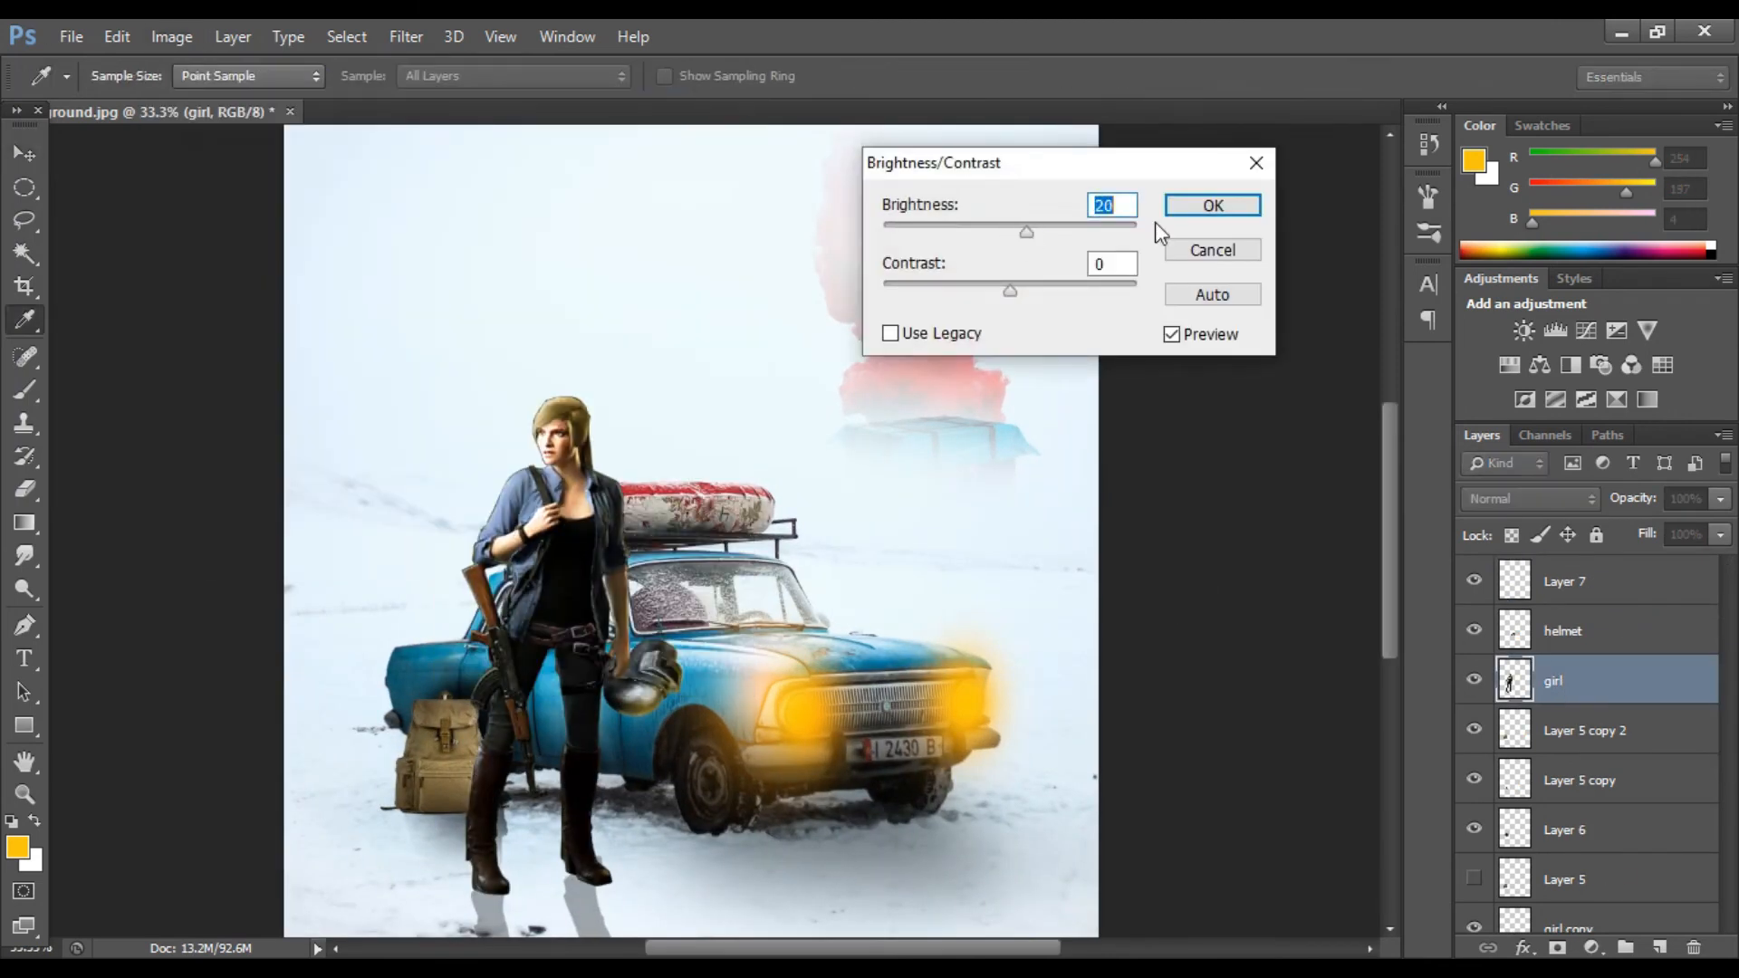
pyautogui.click(1212, 207)
# Step: Merge Layer 2 and the background copy down into the background layer
pyautogui.hotkey('ctrl', '-')
pyautogui.hotkey('ctrl', '-')
pyautogui.click(1569, 710)
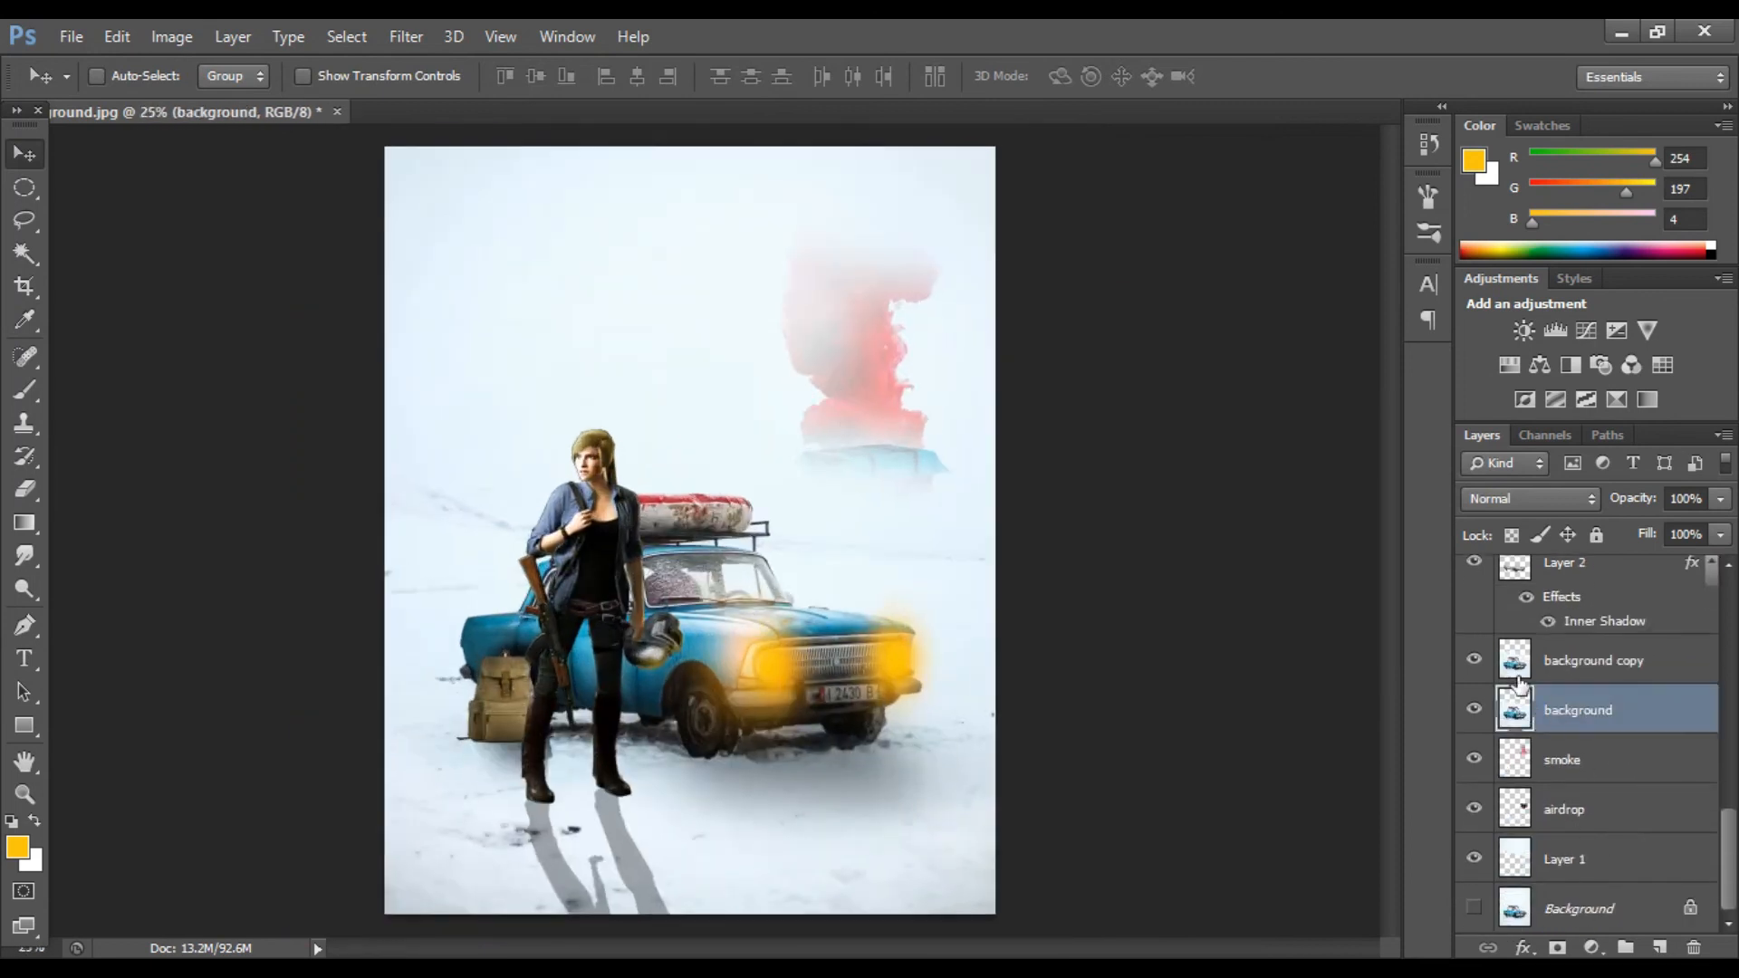
pyautogui.scroll(2, 1494, 681)
pyautogui.click(1549, 666)
pyautogui.hotkey('ctrl', 'e')
pyautogui.hotkey('ctrl', 'e')
pyautogui.click(1474, 710)
pyautogui.click(1475, 710)
# Step: Apply Hue/Saturation to the background layer, increasing saturation and lightness slightly
pyautogui.click(172, 36)
pyautogui.moveTo(317, 102)
pyautogui.click(521, 232)
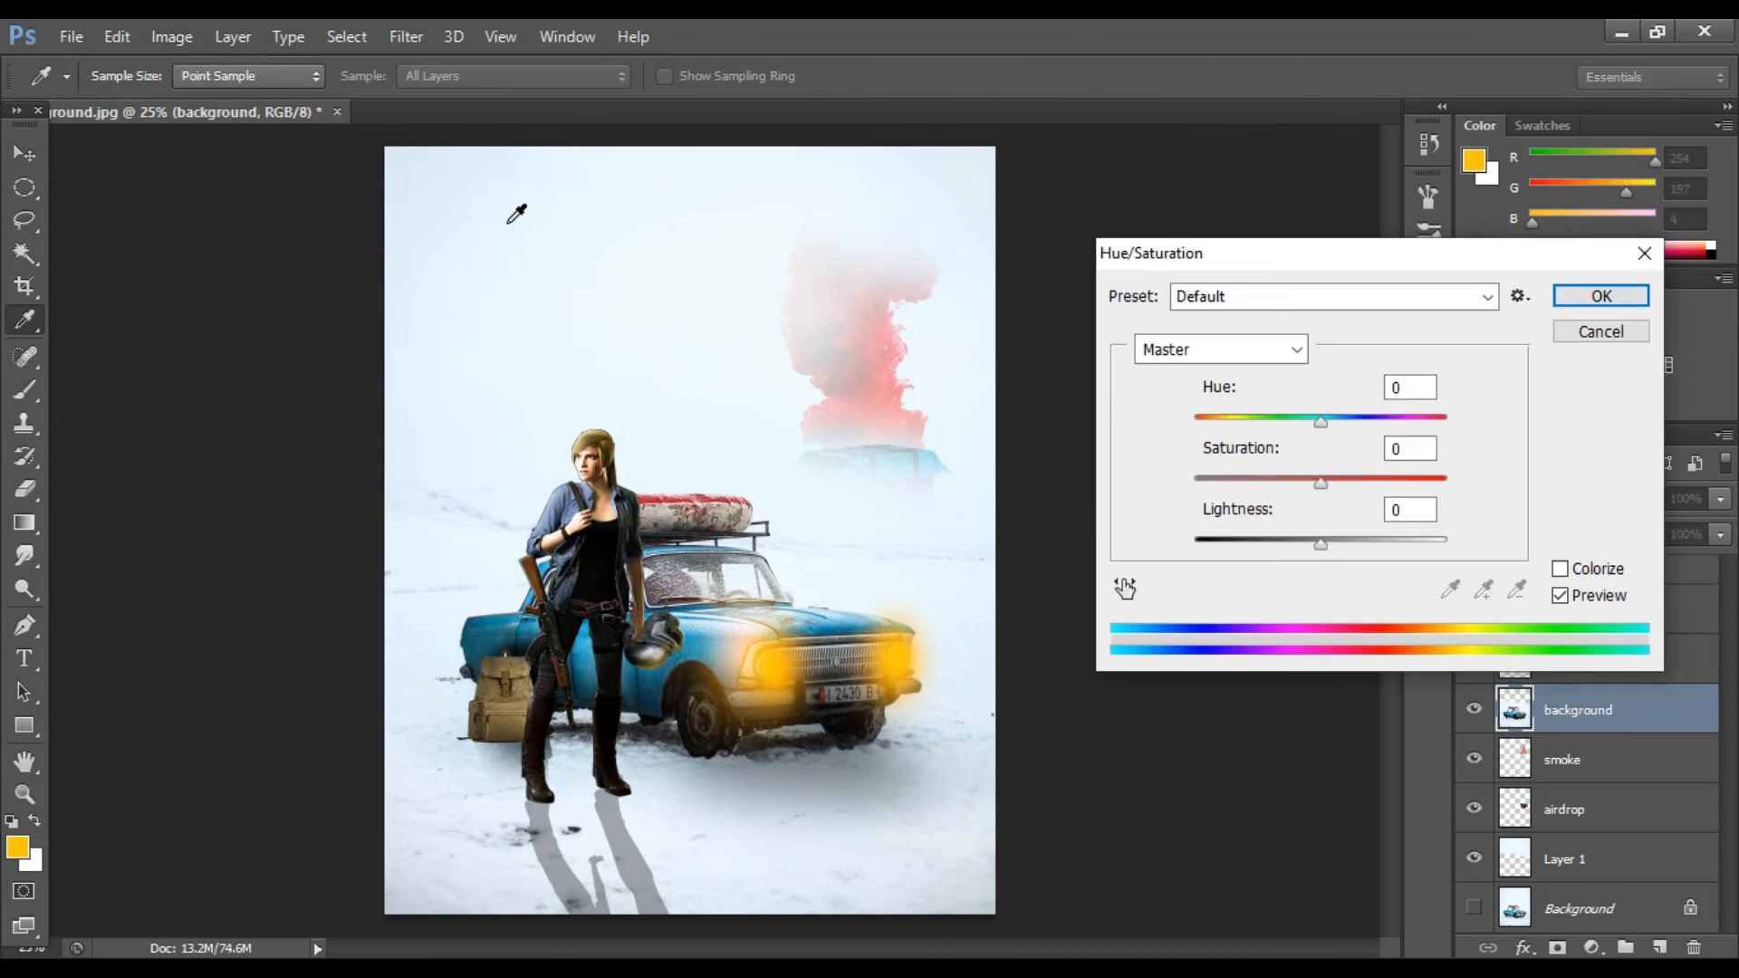
pyautogui.moveTo(1320, 478); pyautogui.dragTo(1343, 480)
pyautogui.moveTo(1320, 544); pyautogui.dragTo(1347, 548)
pyautogui.press('Return')
# Step: Apply Color Balance to the background layer with the cyan–red level at -52
pyautogui.press('v')
pyautogui.click(172, 37)
pyautogui.moveTo(272, 97)
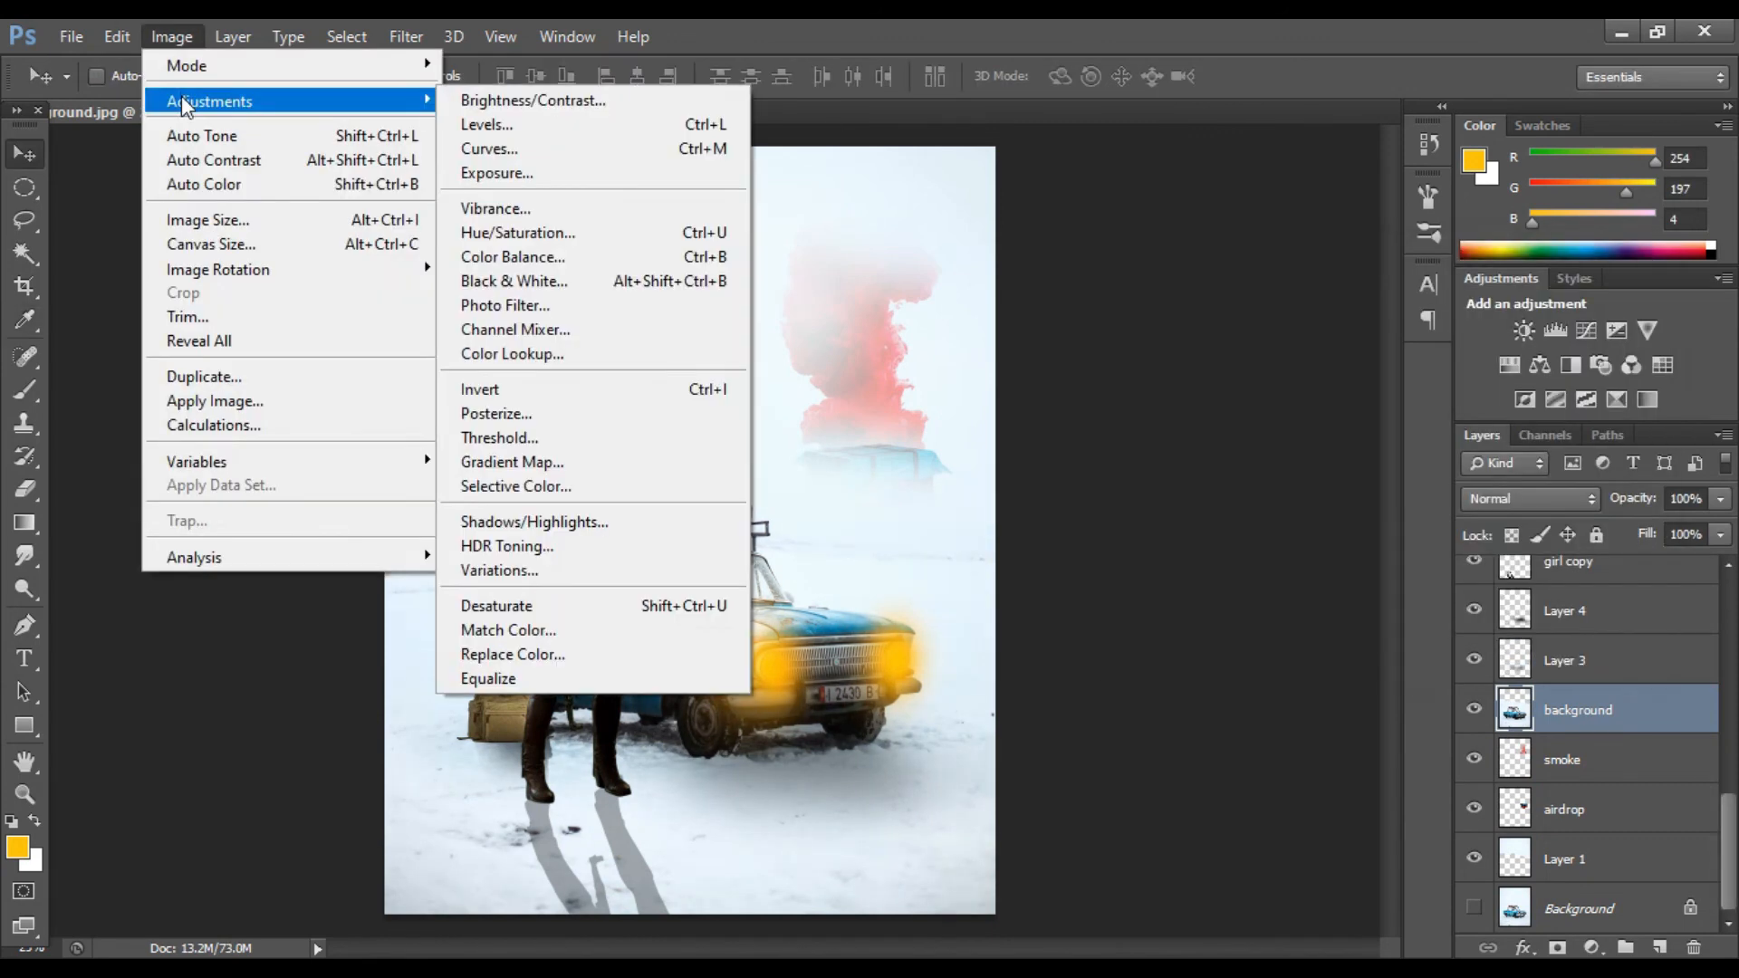
pyautogui.click(580, 249)
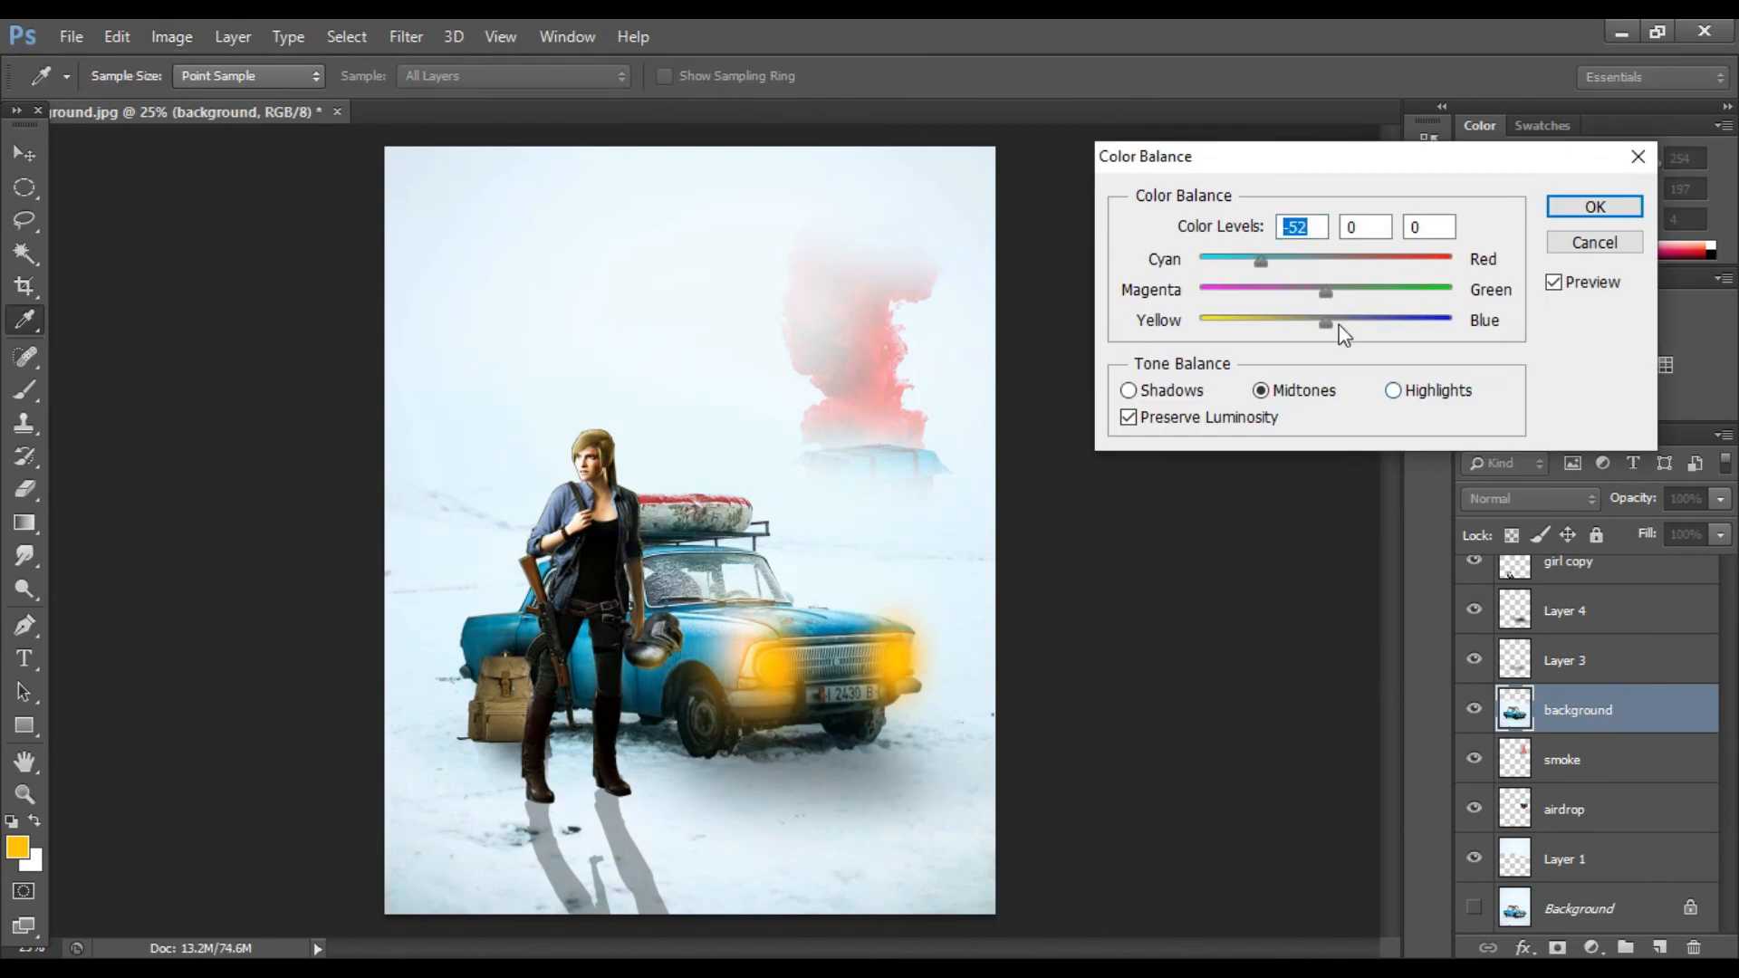
pyautogui.click(1594, 208)
# Step: Apply Color Balance to the girl layer with the cyan–red level at -39
pyautogui.scroll(8, 1510, 659)
pyautogui.scroll(-3, 1550, 645)
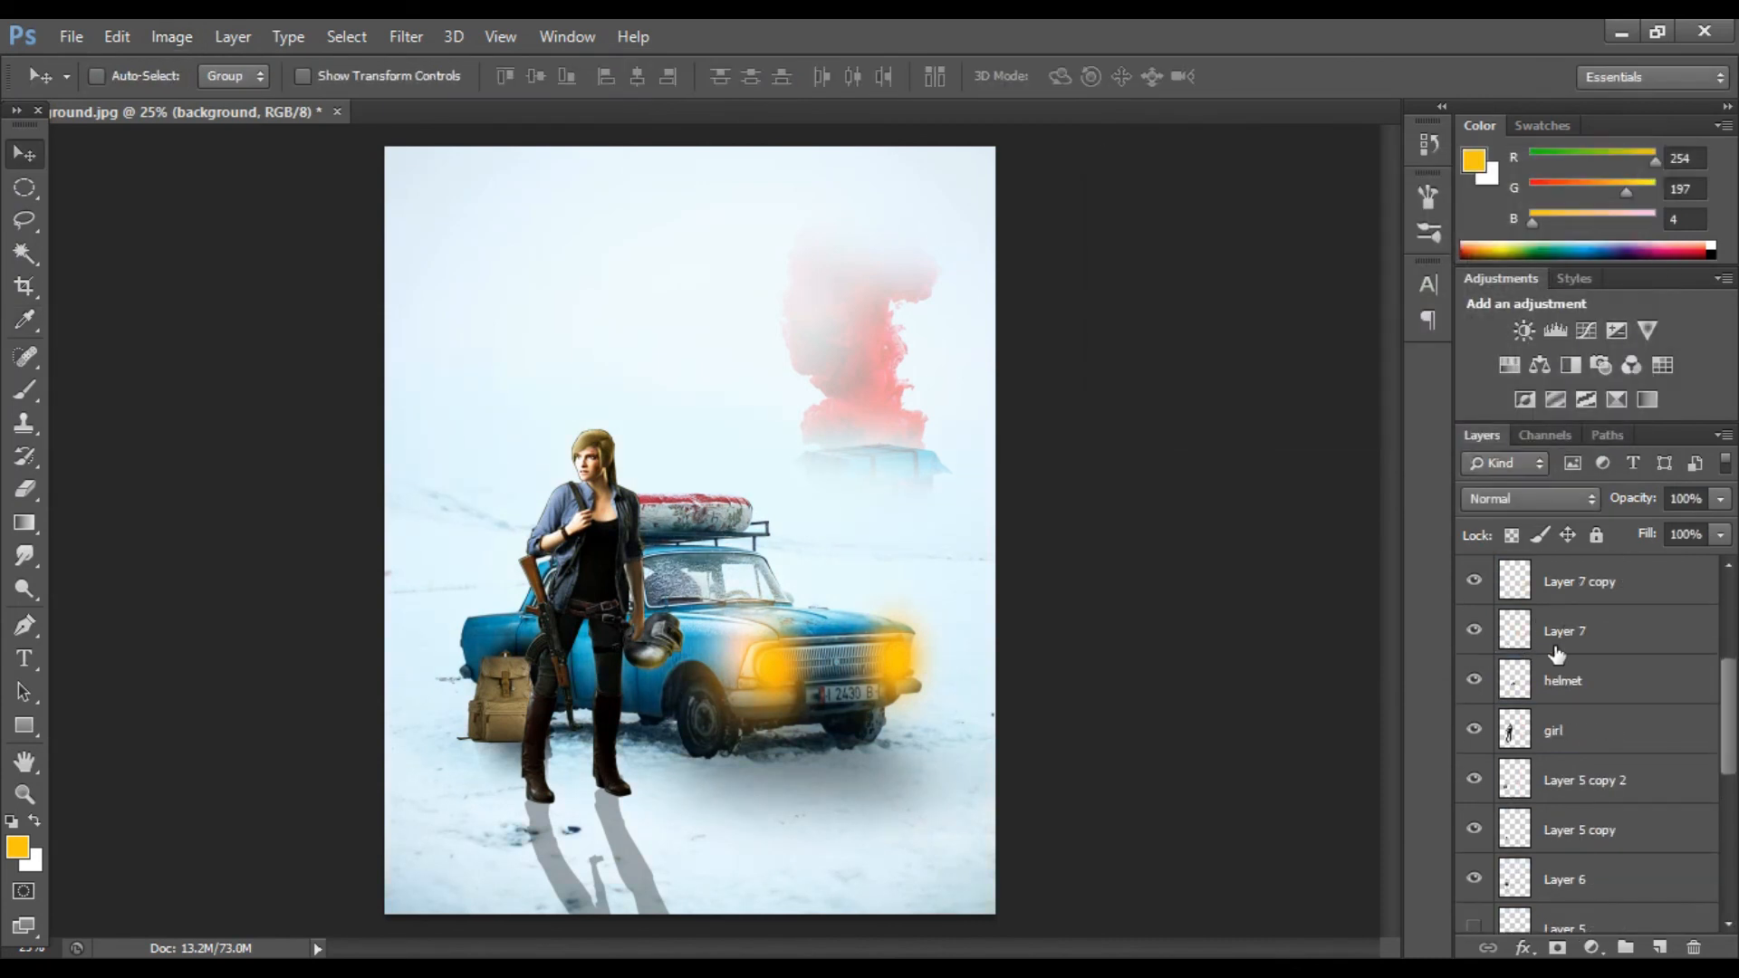
pyautogui.click(1555, 730)
pyautogui.click(172, 36)
pyautogui.moveTo(217, 97)
pyautogui.click(579, 253)
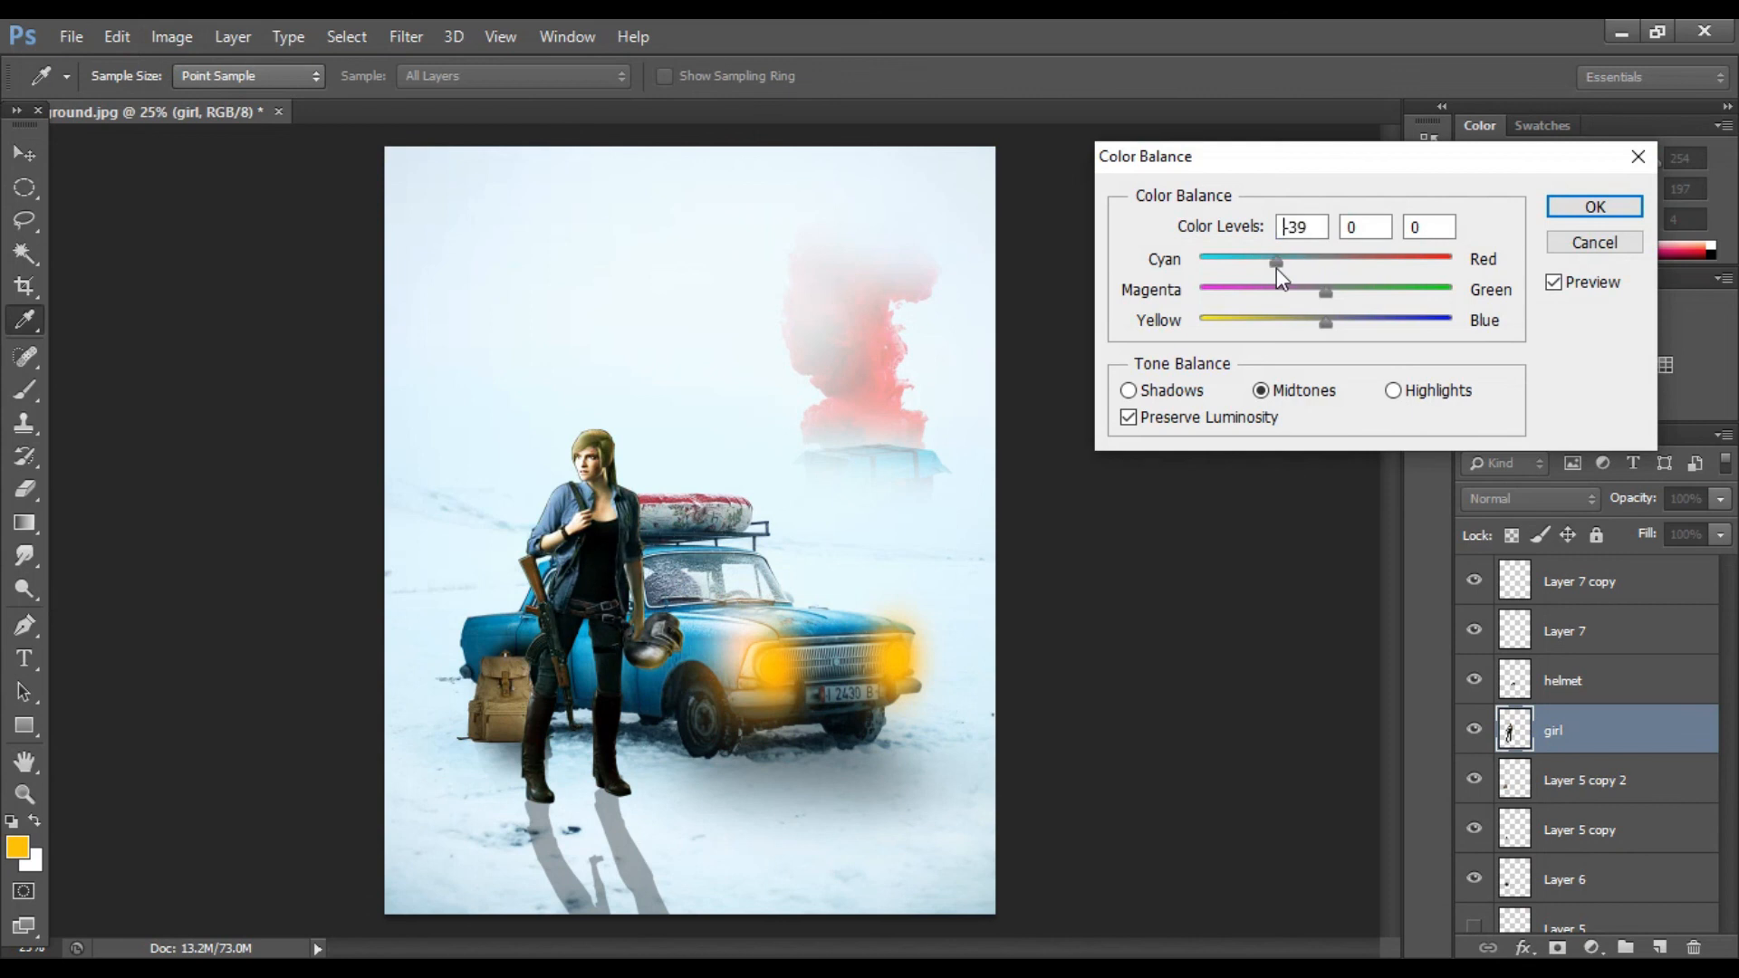
pyautogui.click(1594, 207)
# Step: Lower the opacity of Layer 4 slightly
pyautogui.press('v')
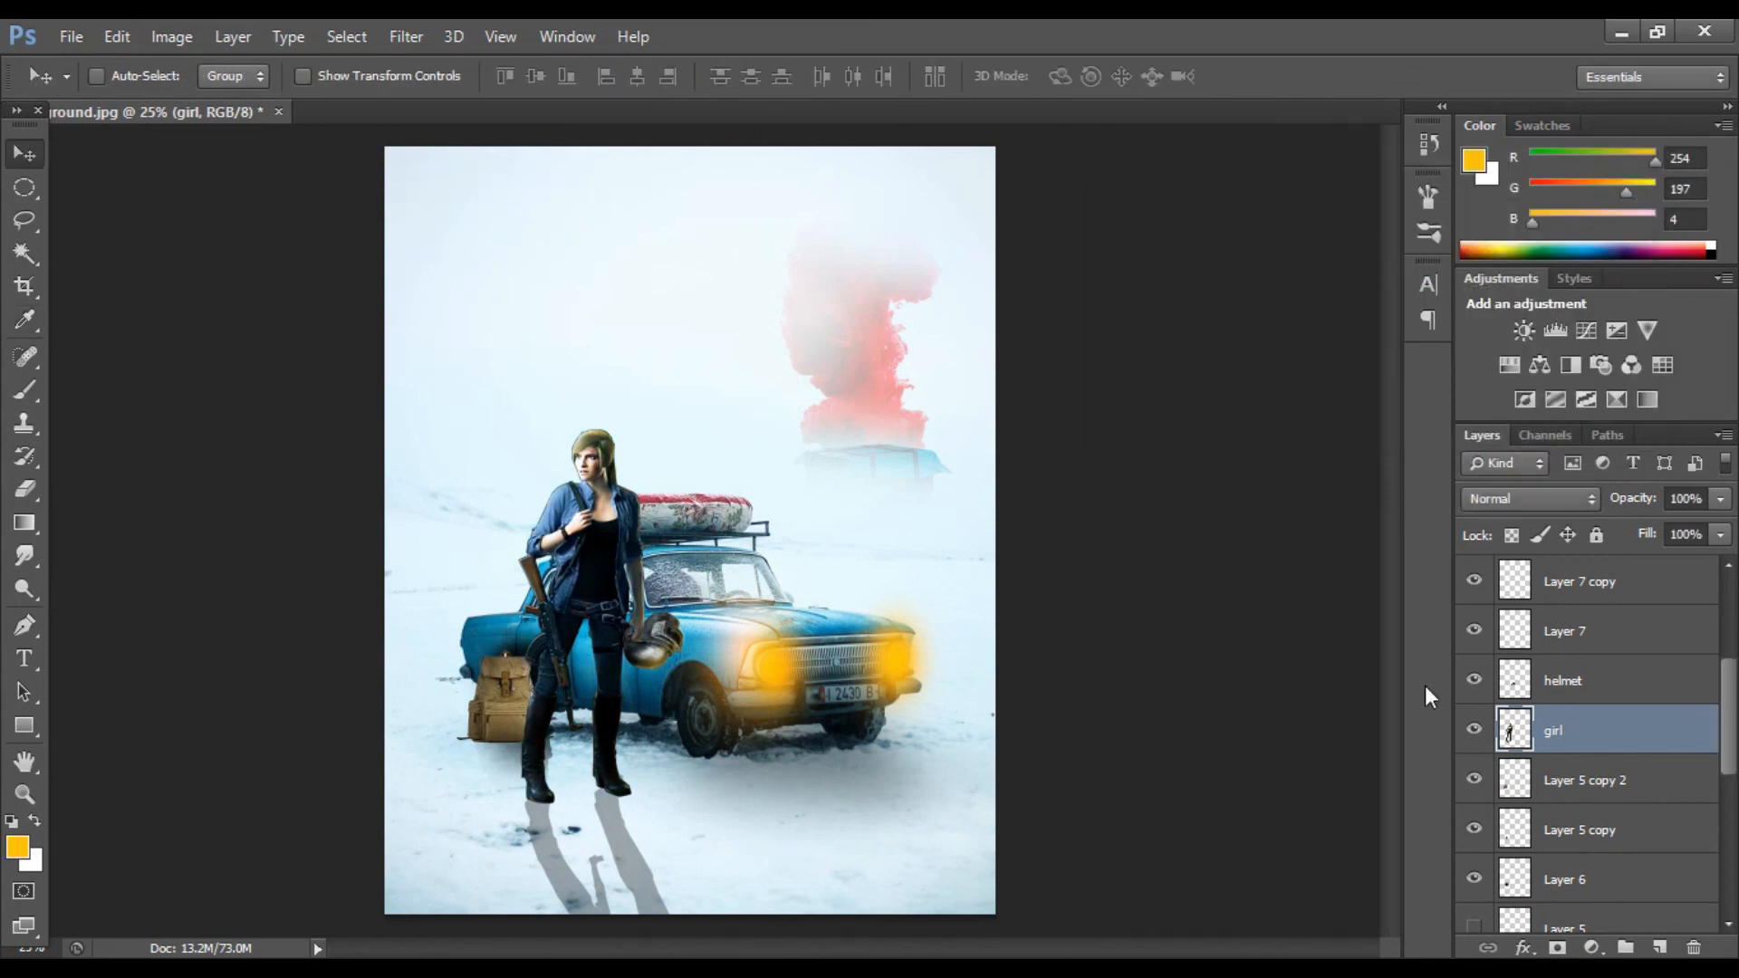
pyautogui.scroll(-3, 1494, 688)
pyautogui.click(1471, 784)
pyautogui.click(1473, 735)
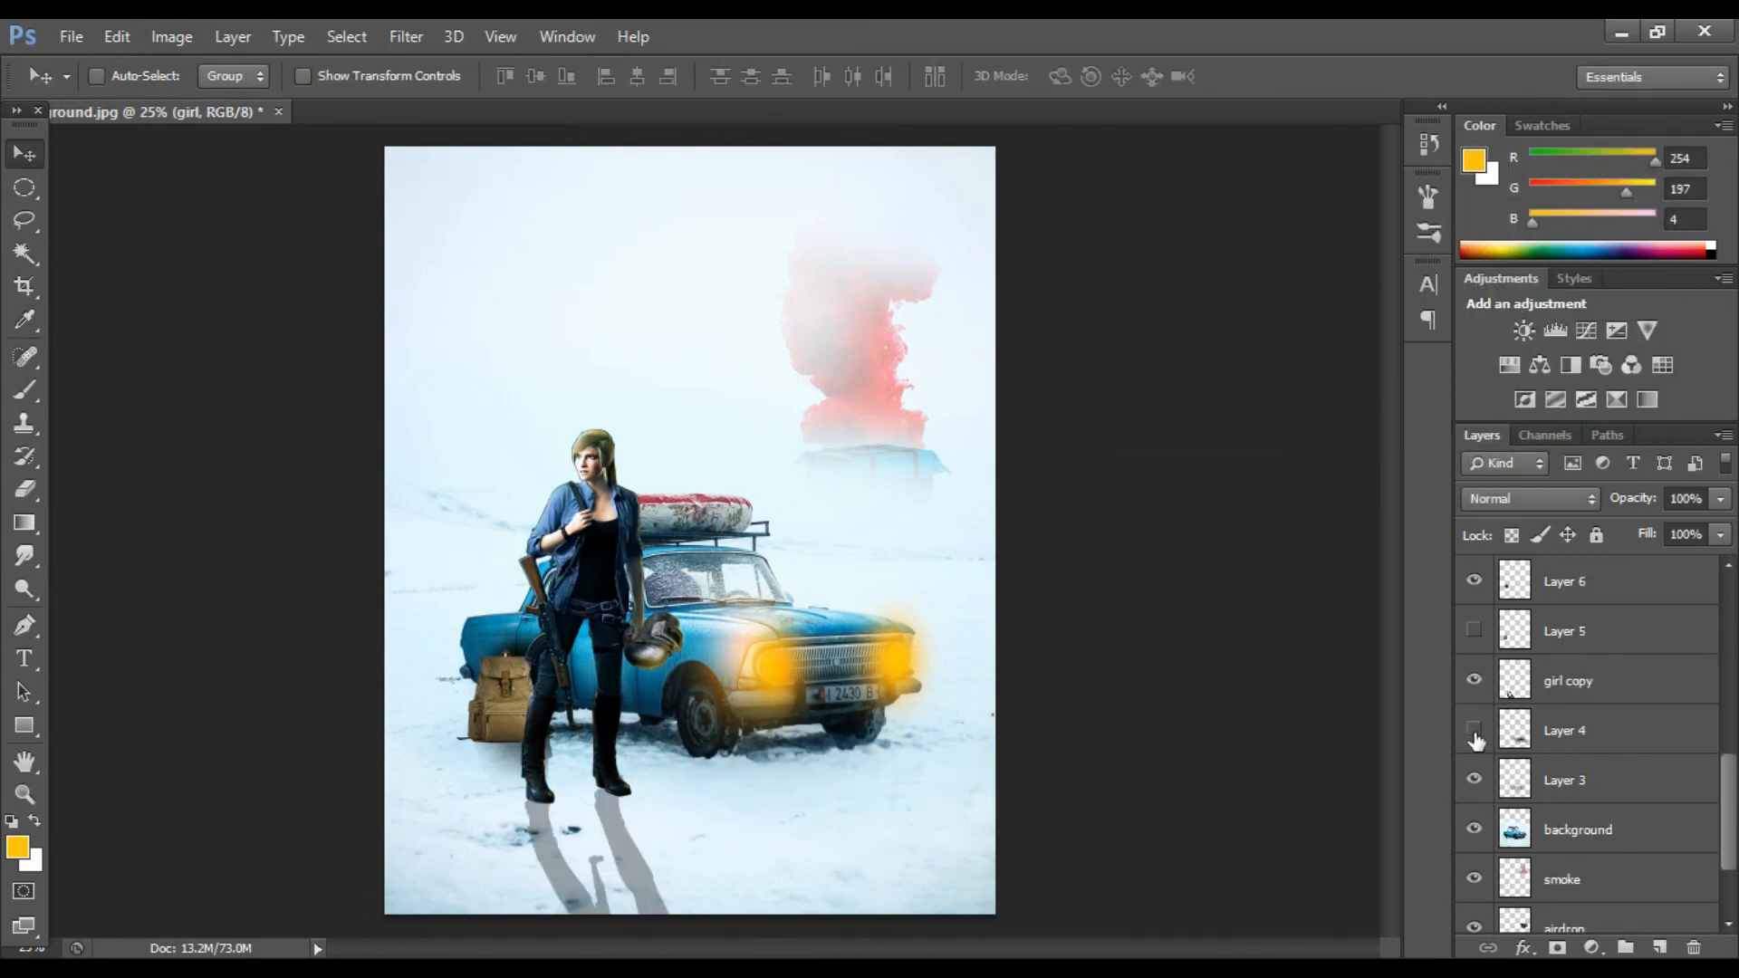
pyautogui.click(1473, 736)
pyautogui.click(1566, 732)
pyautogui.click(1719, 499)
pyautogui.moveTo(1657, 525); pyautogui.dragTo(1636, 527)
pyautogui.click(1470, 827)
pyautogui.click(1472, 829)
pyautogui.scroll(-2, 1485, 797)
pyautogui.click(1474, 780)
pyautogui.click(1473, 779)
pyautogui.click(1566, 829)
pyautogui.click(172, 37)
pyautogui.moveTo(210, 101)
pyautogui.click(512, 257)
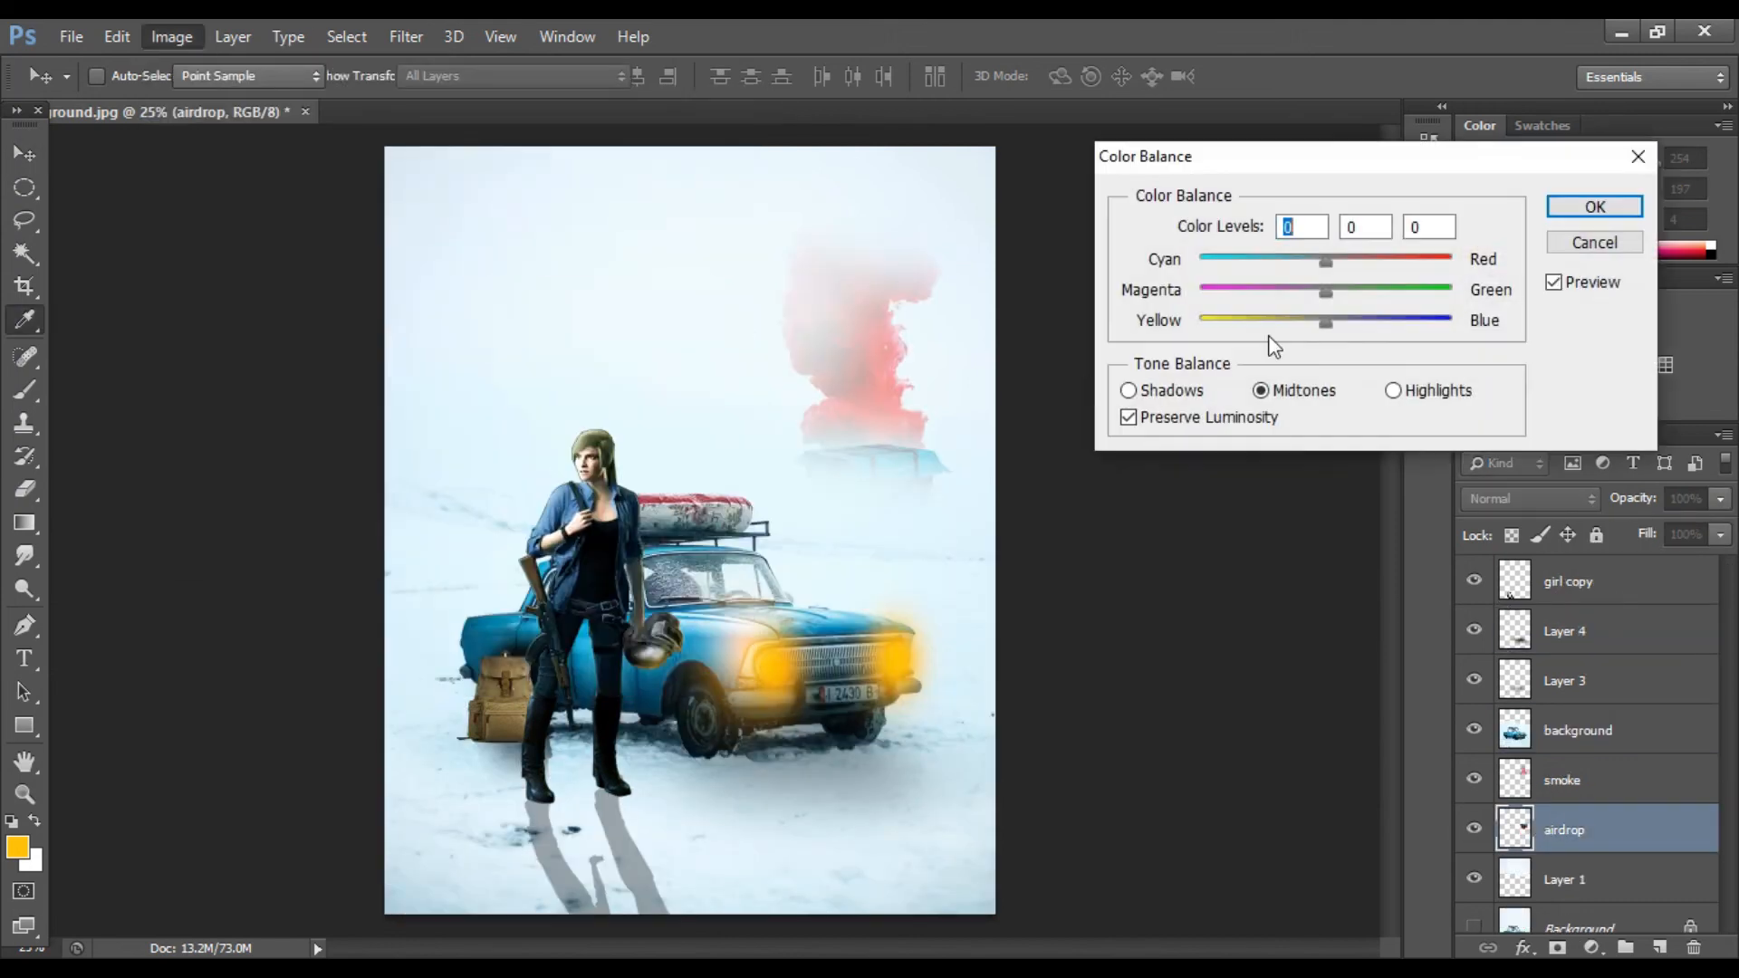
pyautogui.click(1594, 206)
# Step: Apply Color Balance to the smoke layer with cyan–red -80 and yellow–blue +57
pyautogui.click(1566, 780)
pyautogui.click(172, 36)
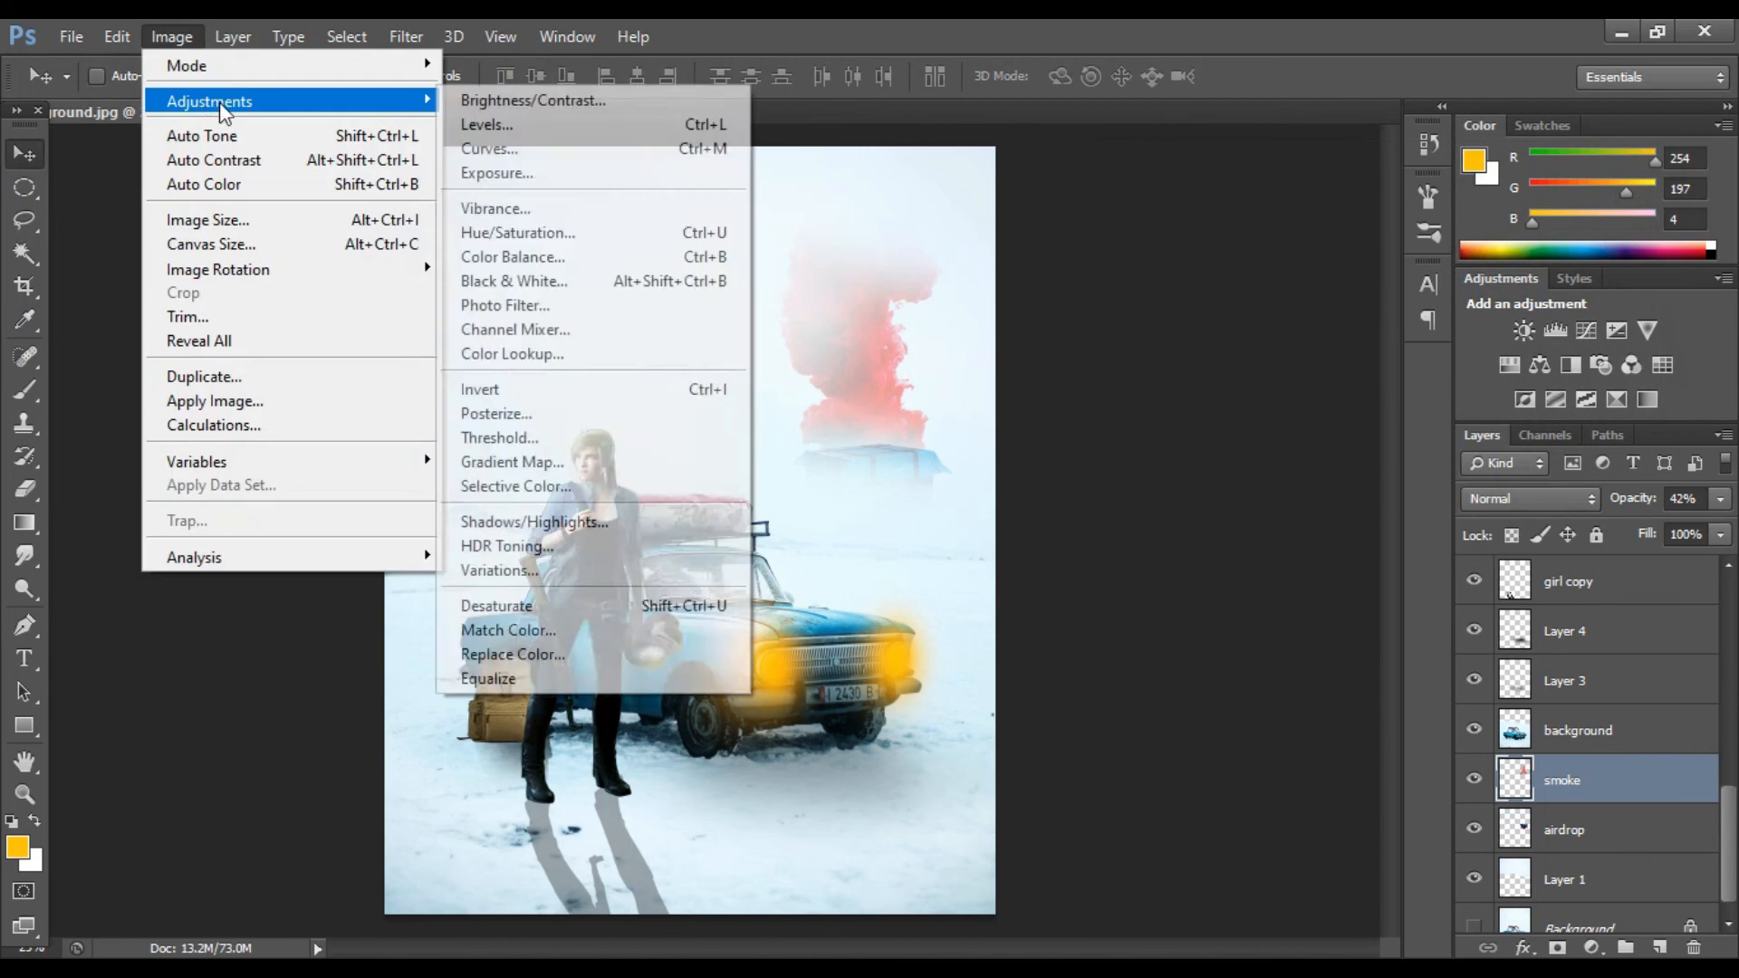
pyautogui.click(521, 249)
pyautogui.moveTo(1325, 321); pyautogui.dragTo(1397, 322)
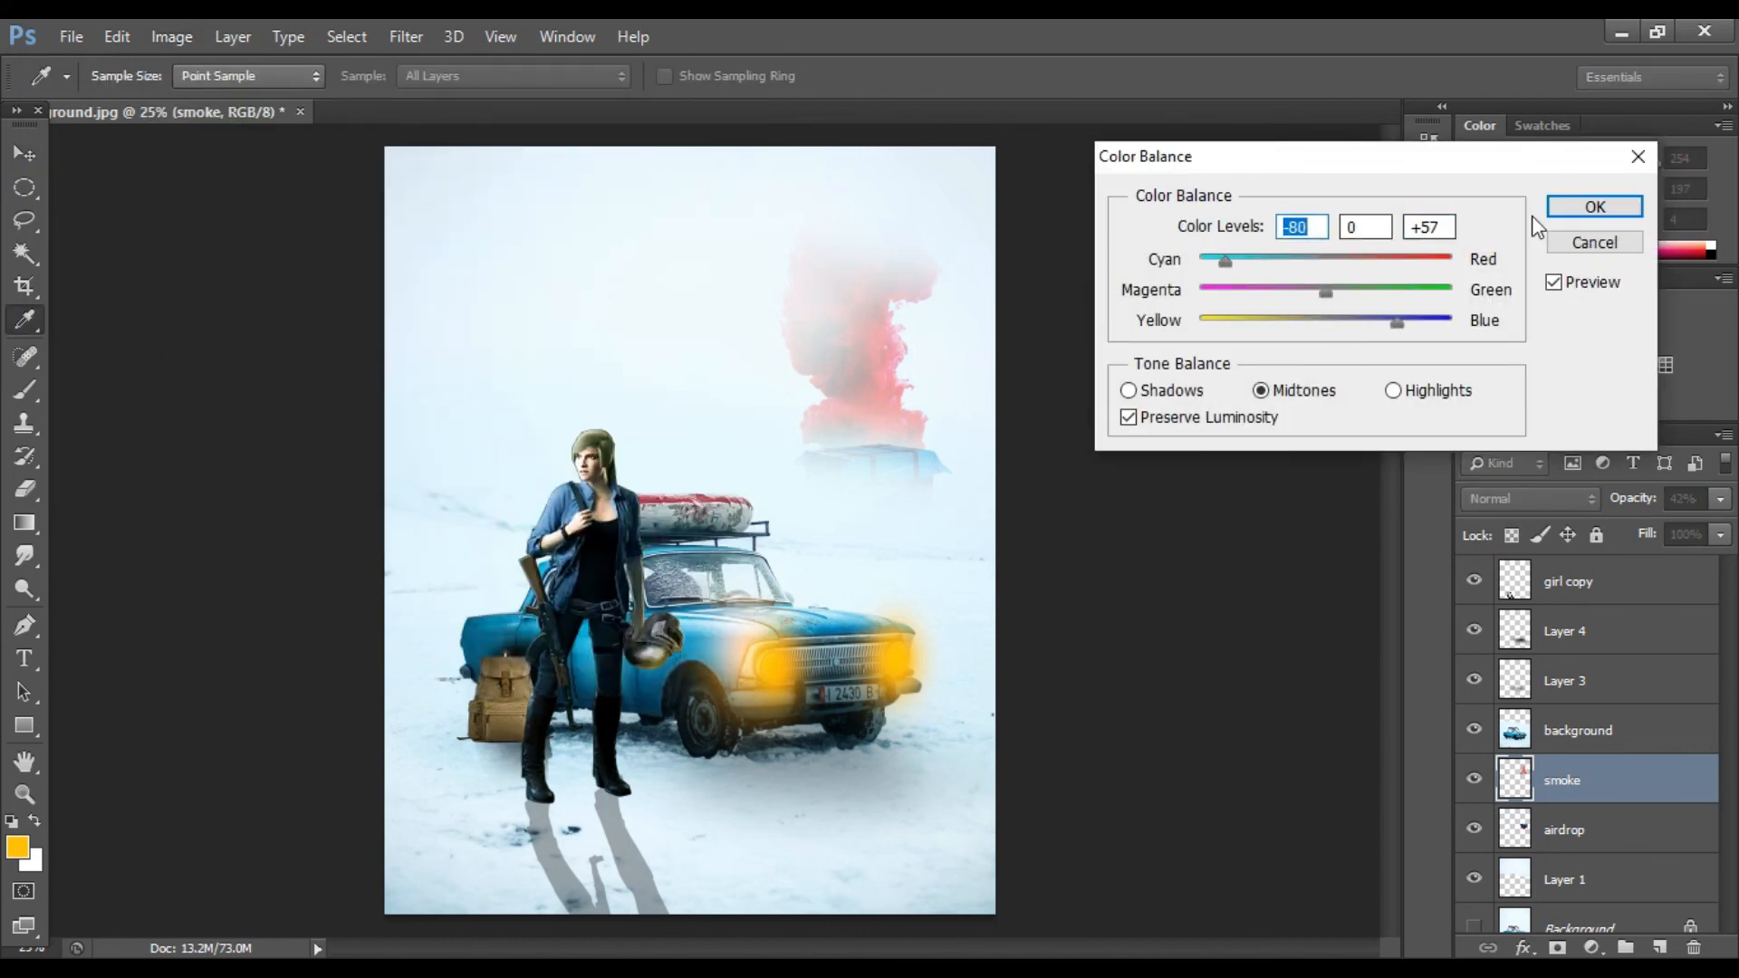
pyautogui.click(1594, 206)
# Step: Merge Layer 7 copy 5 down into Layer 7 copy 4, undoing the extra merges
pyautogui.scroll(-1, 1603, 685)
pyautogui.scroll(8, 1601, 686)
pyautogui.click(1473, 632)
pyautogui.click(1473, 632)
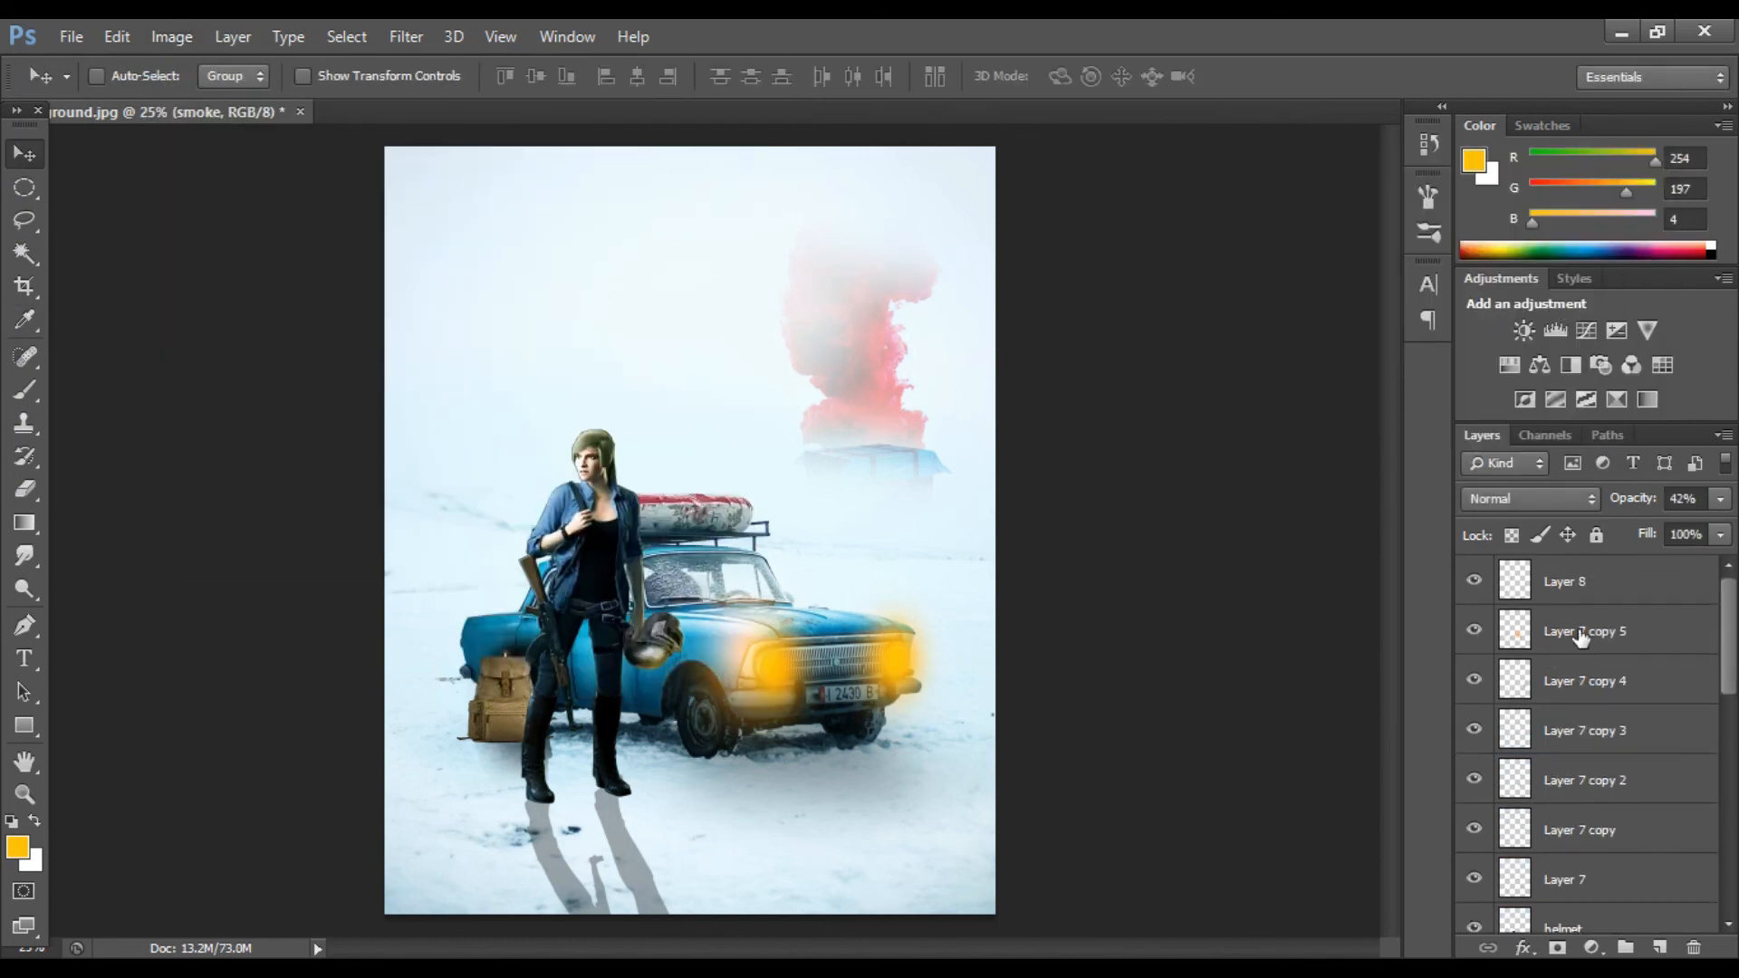
pyautogui.click(1580, 638)
pyautogui.hotkey('ctrl', 'e')
pyautogui.hotkey('ctrl', 'e')
pyautogui.hotkey('ctrl', 'e')
pyautogui.hotkey('ctrl', 'e')
pyautogui.hotkey('ctrl', 'alt', 'z')
pyautogui.hotkey('ctrl', 'alt', 'z')
pyautogui.hotkey('ctrl', 'alt', 'z')
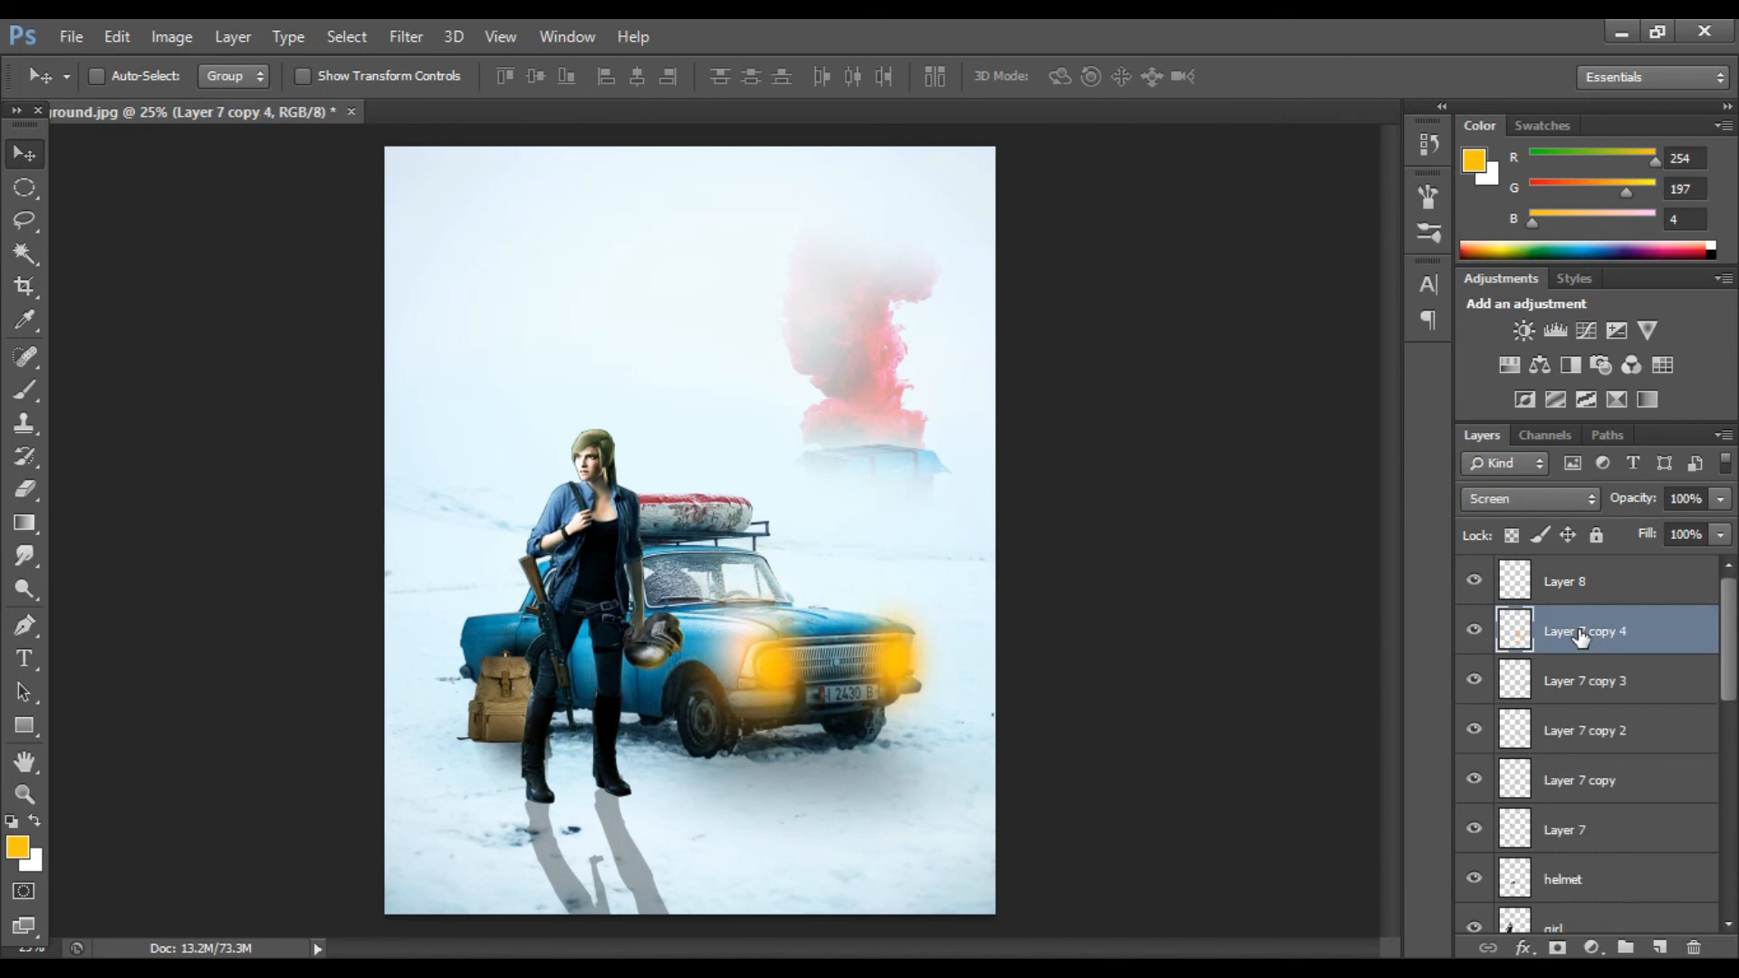
pyautogui.scroll(-1, 1475, 739)
pyautogui.click(772, 676)
pyautogui.scroll(-1, 1474, 688)
pyautogui.click(1472, 683)
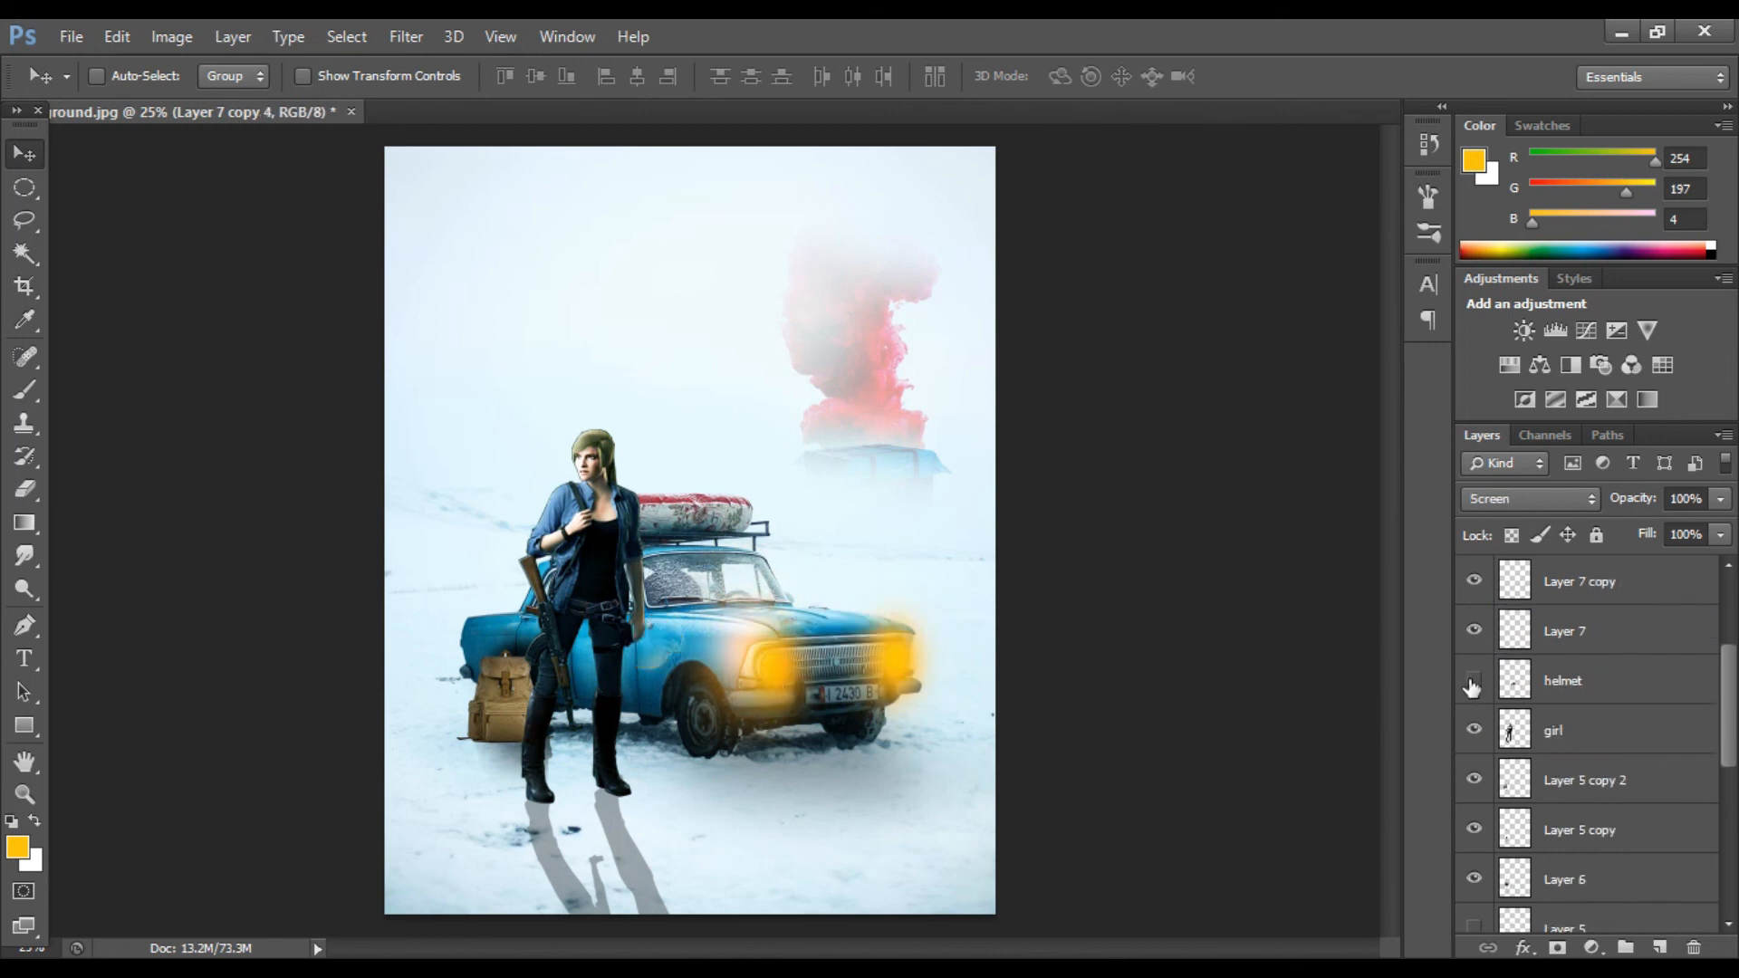
pyautogui.click(1472, 683)
pyautogui.click(1565, 683)
pyautogui.click(171, 37)
pyautogui.moveTo(349, 97)
pyautogui.click(543, 253)
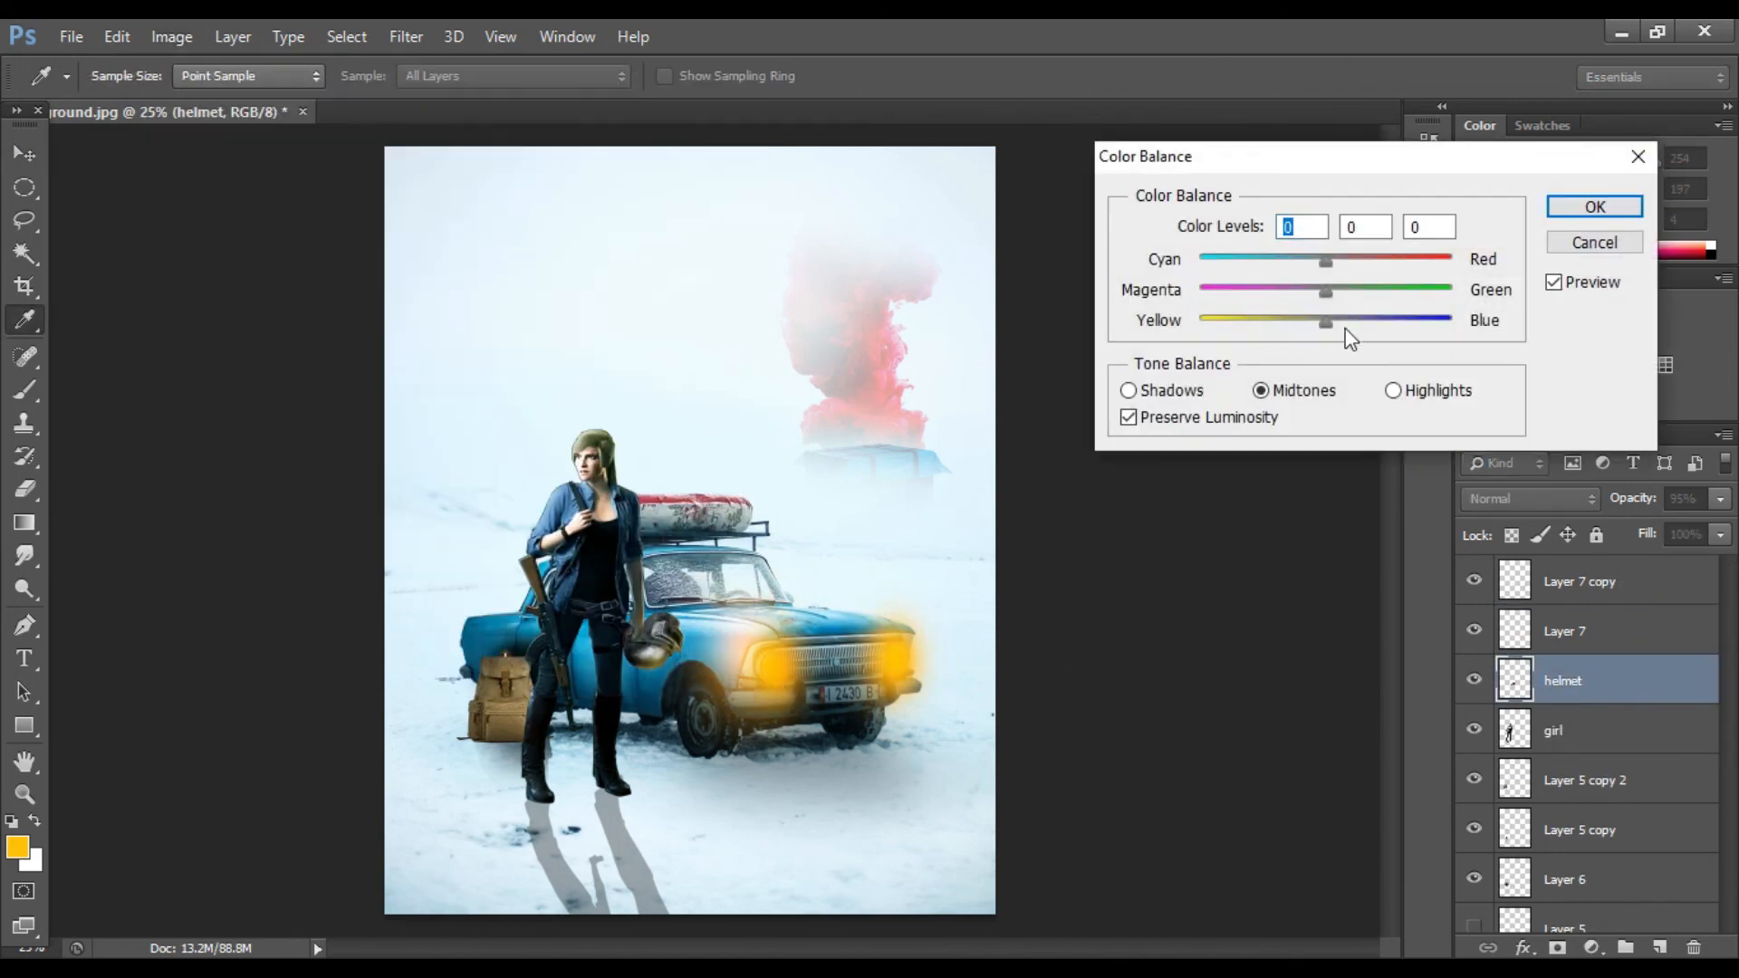
pyautogui.click(1594, 208)
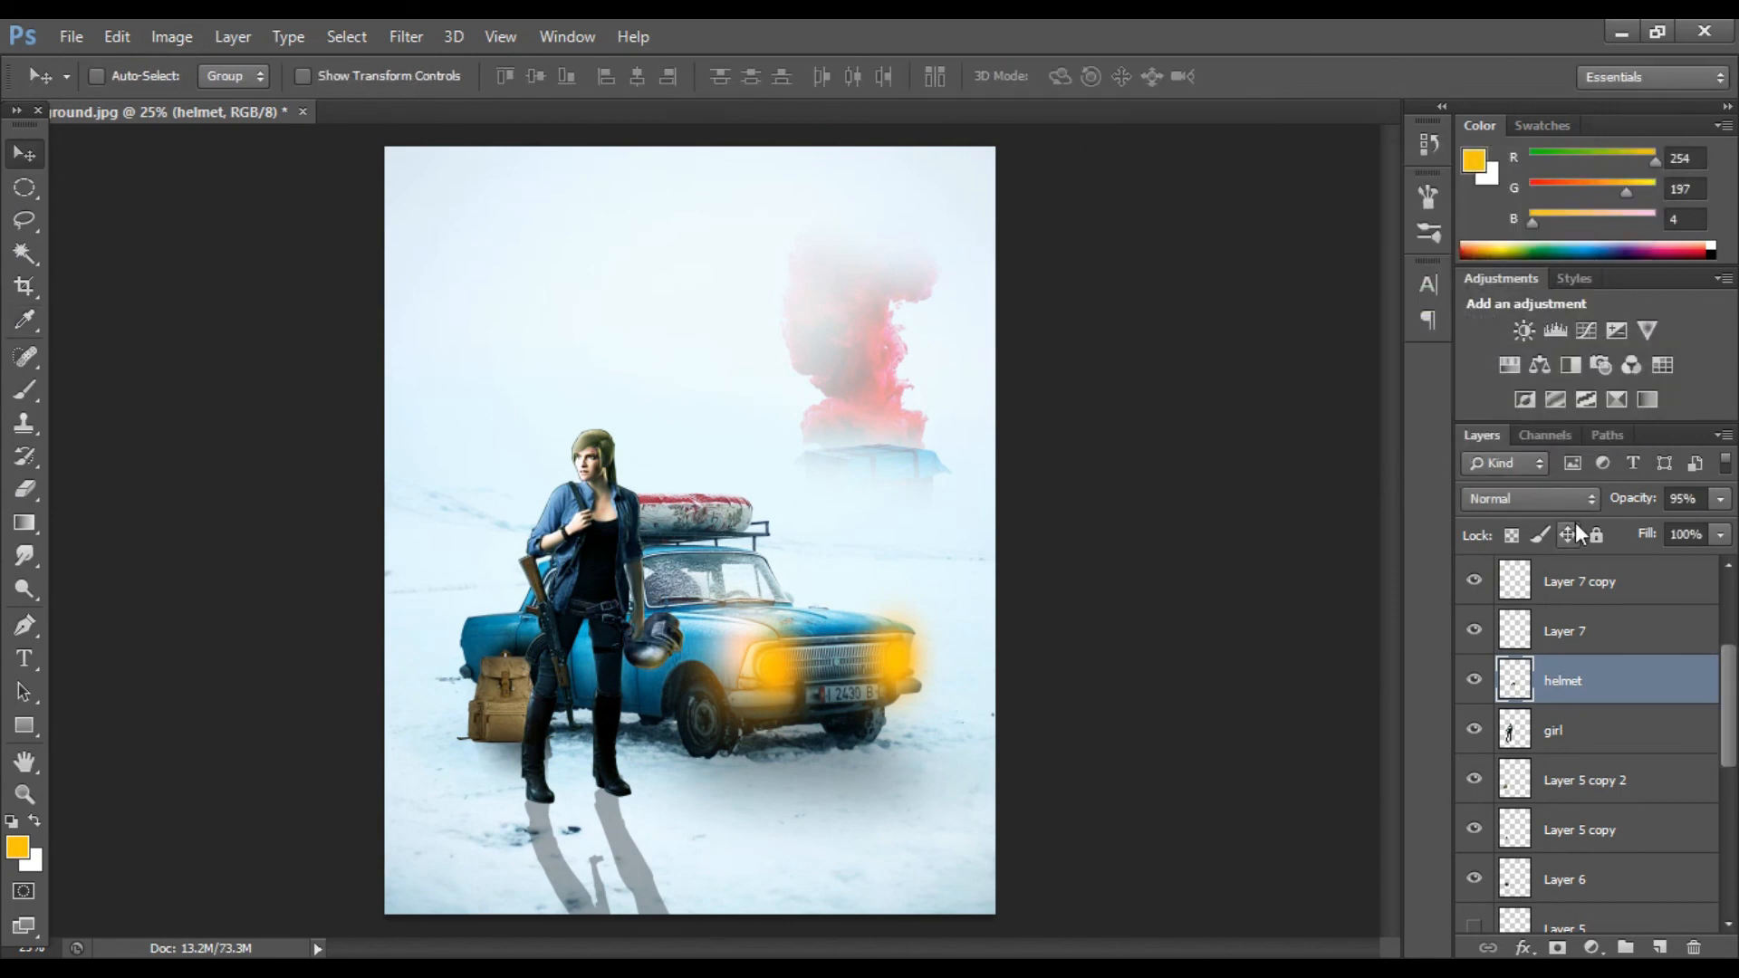
# Step: Apply Color Balance to Layer 5 copy 2 with cyan–red -64 and yellow–blue +36
pyautogui.scroll(-2, 1485, 639)
pyautogui.click(1474, 683)
pyautogui.click(1475, 684)
pyautogui.click(1471, 729)
pyautogui.click(1472, 729)
pyautogui.click(1563, 679)
pyautogui.click(171, 36)
pyautogui.moveTo(272, 100)
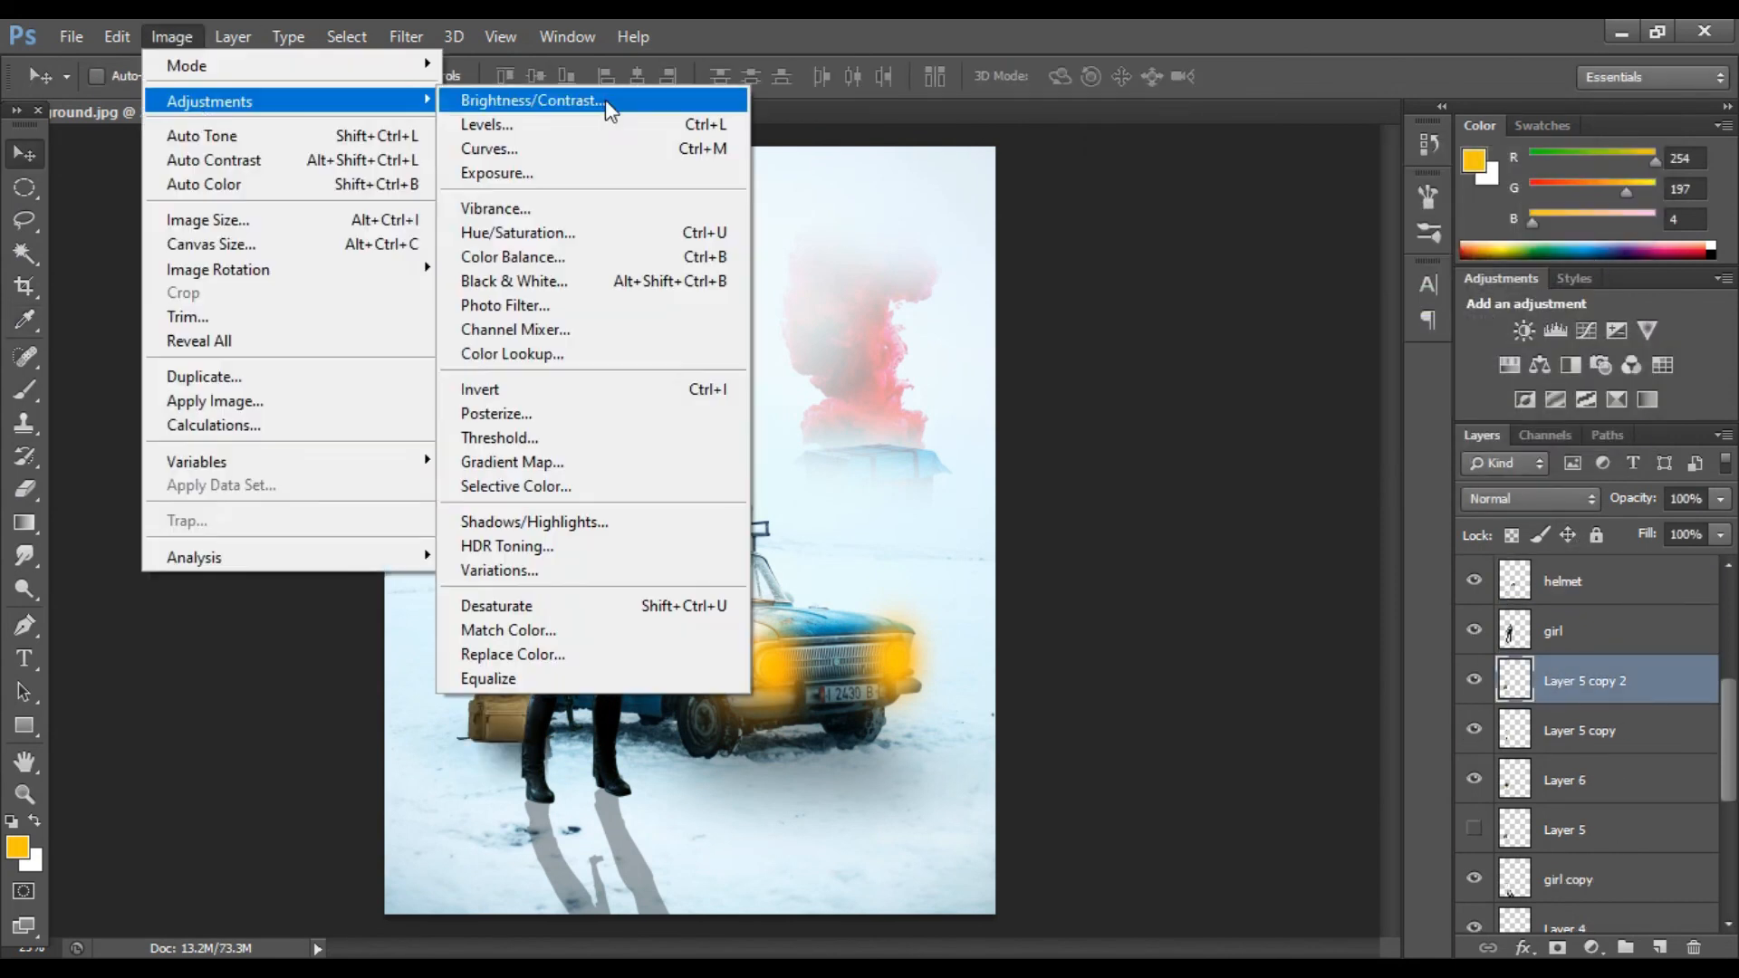
pyautogui.click(544, 252)
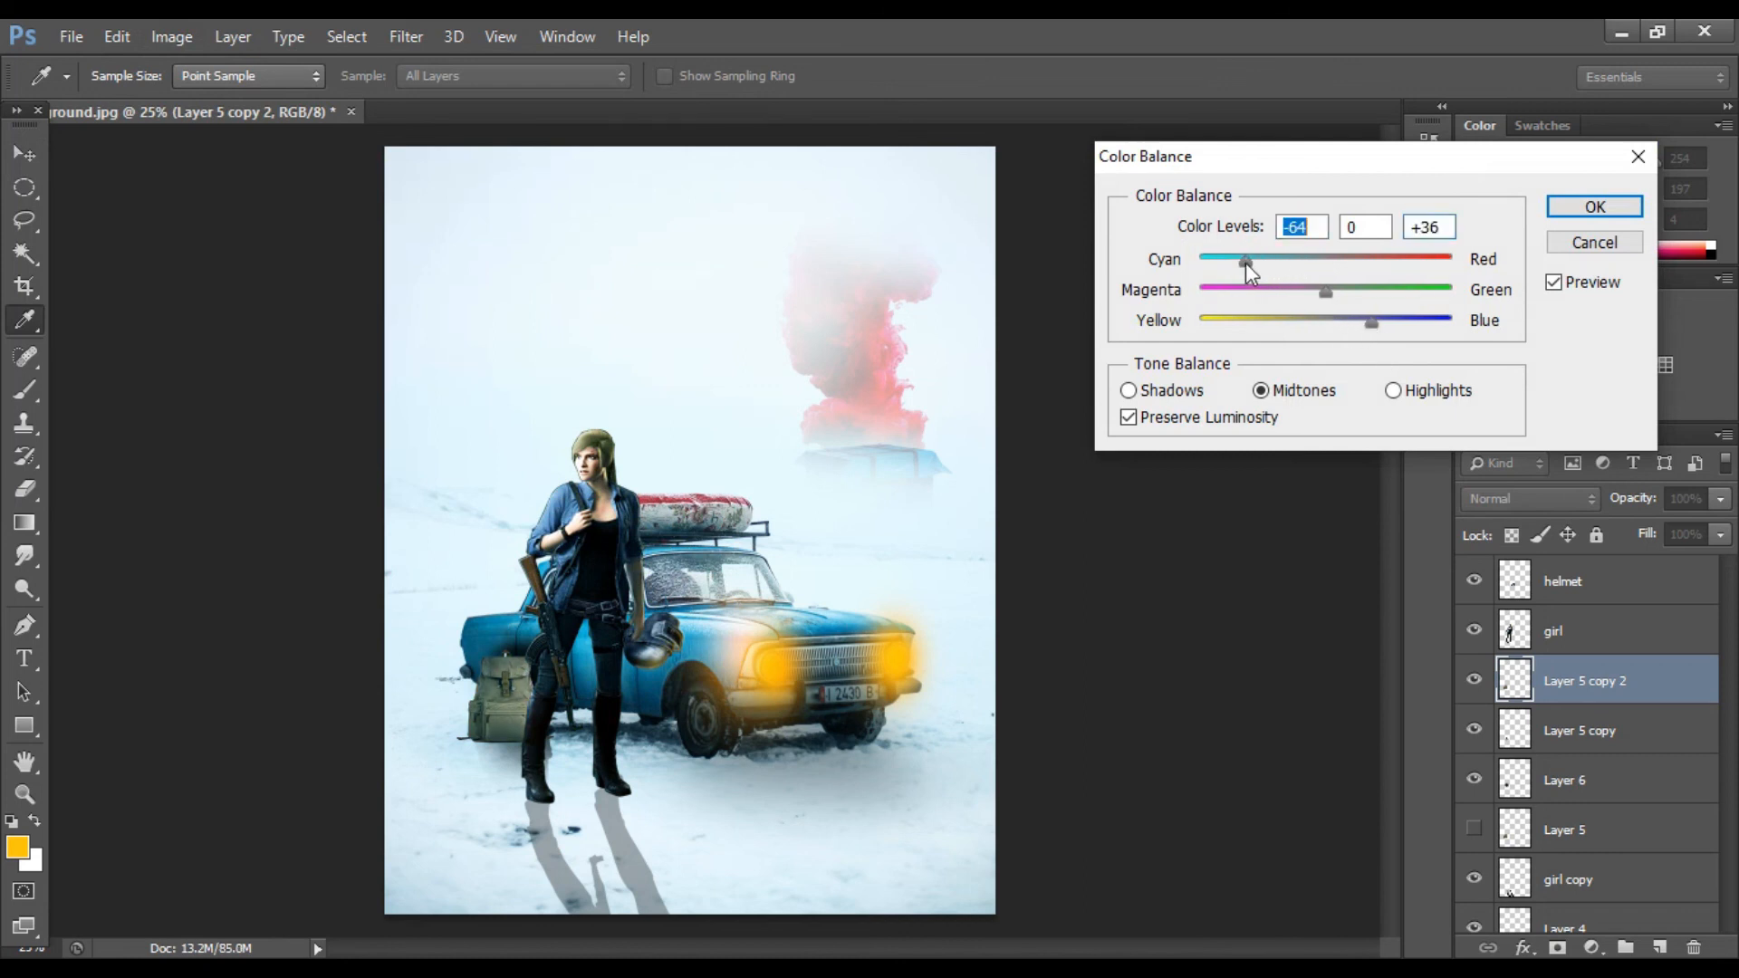
pyautogui.press('Return')
# Step: Set Layer 6's opacity to 61%
pyautogui.click(1594, 779)
pyautogui.moveTo(1719, 498); pyautogui.dragTo(1677, 533)
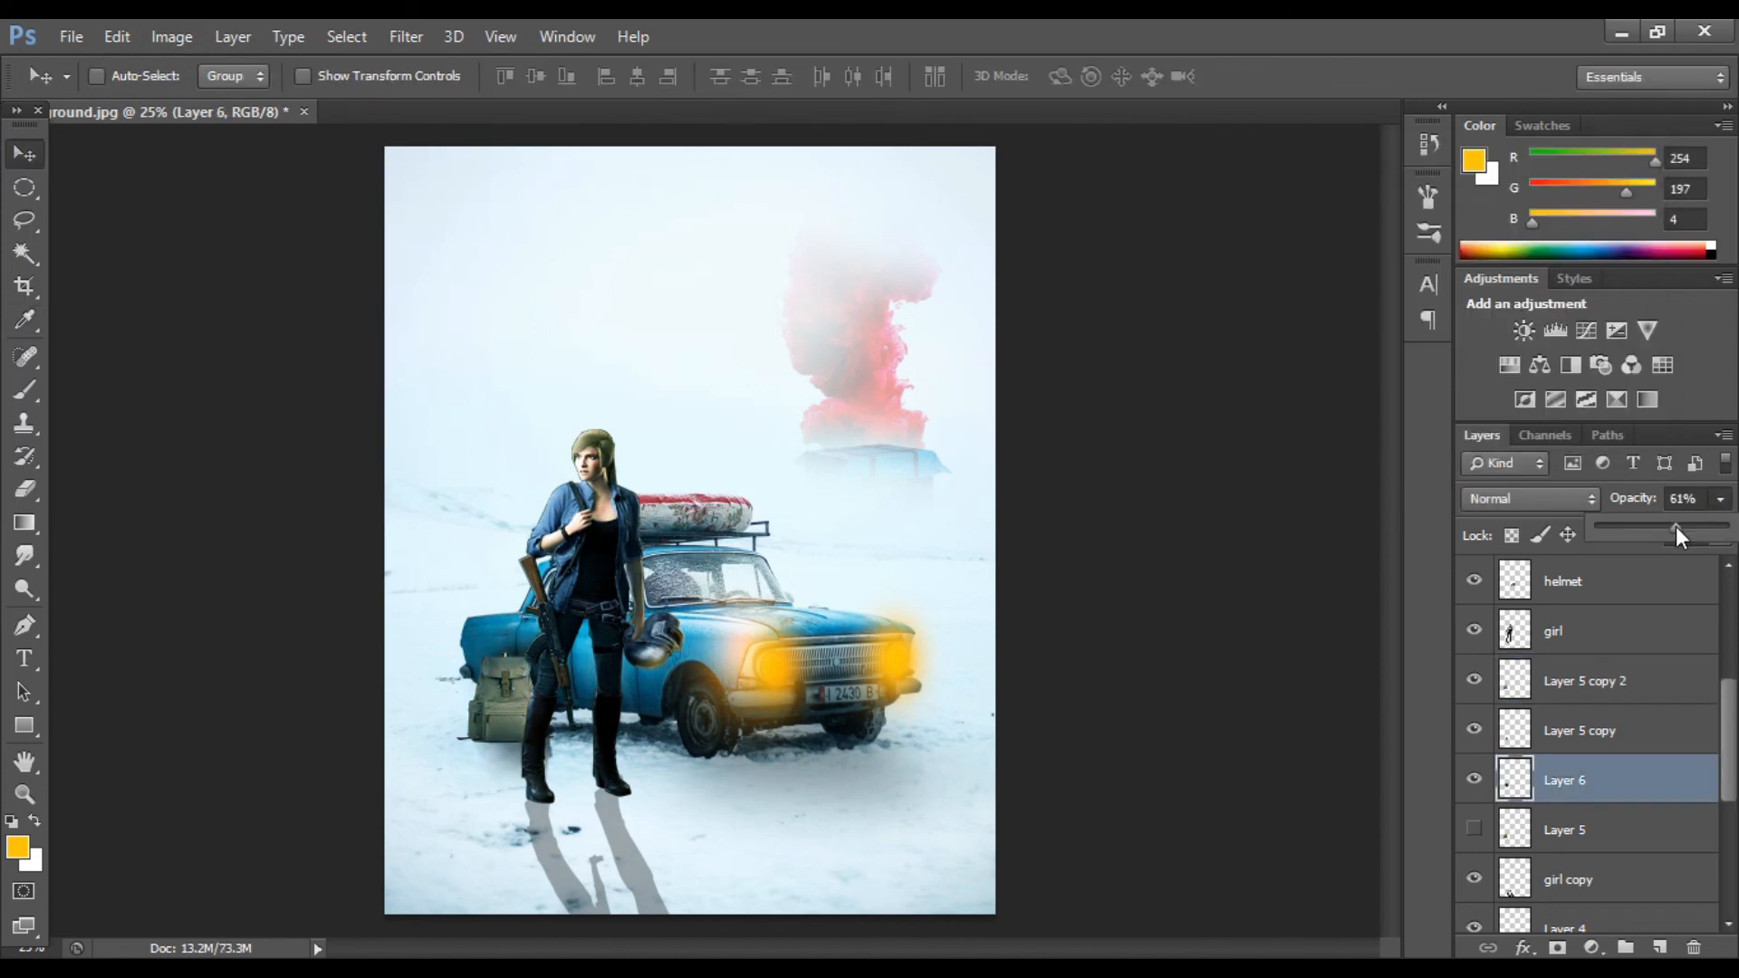
pyautogui.hotkey('ctrl', '-')
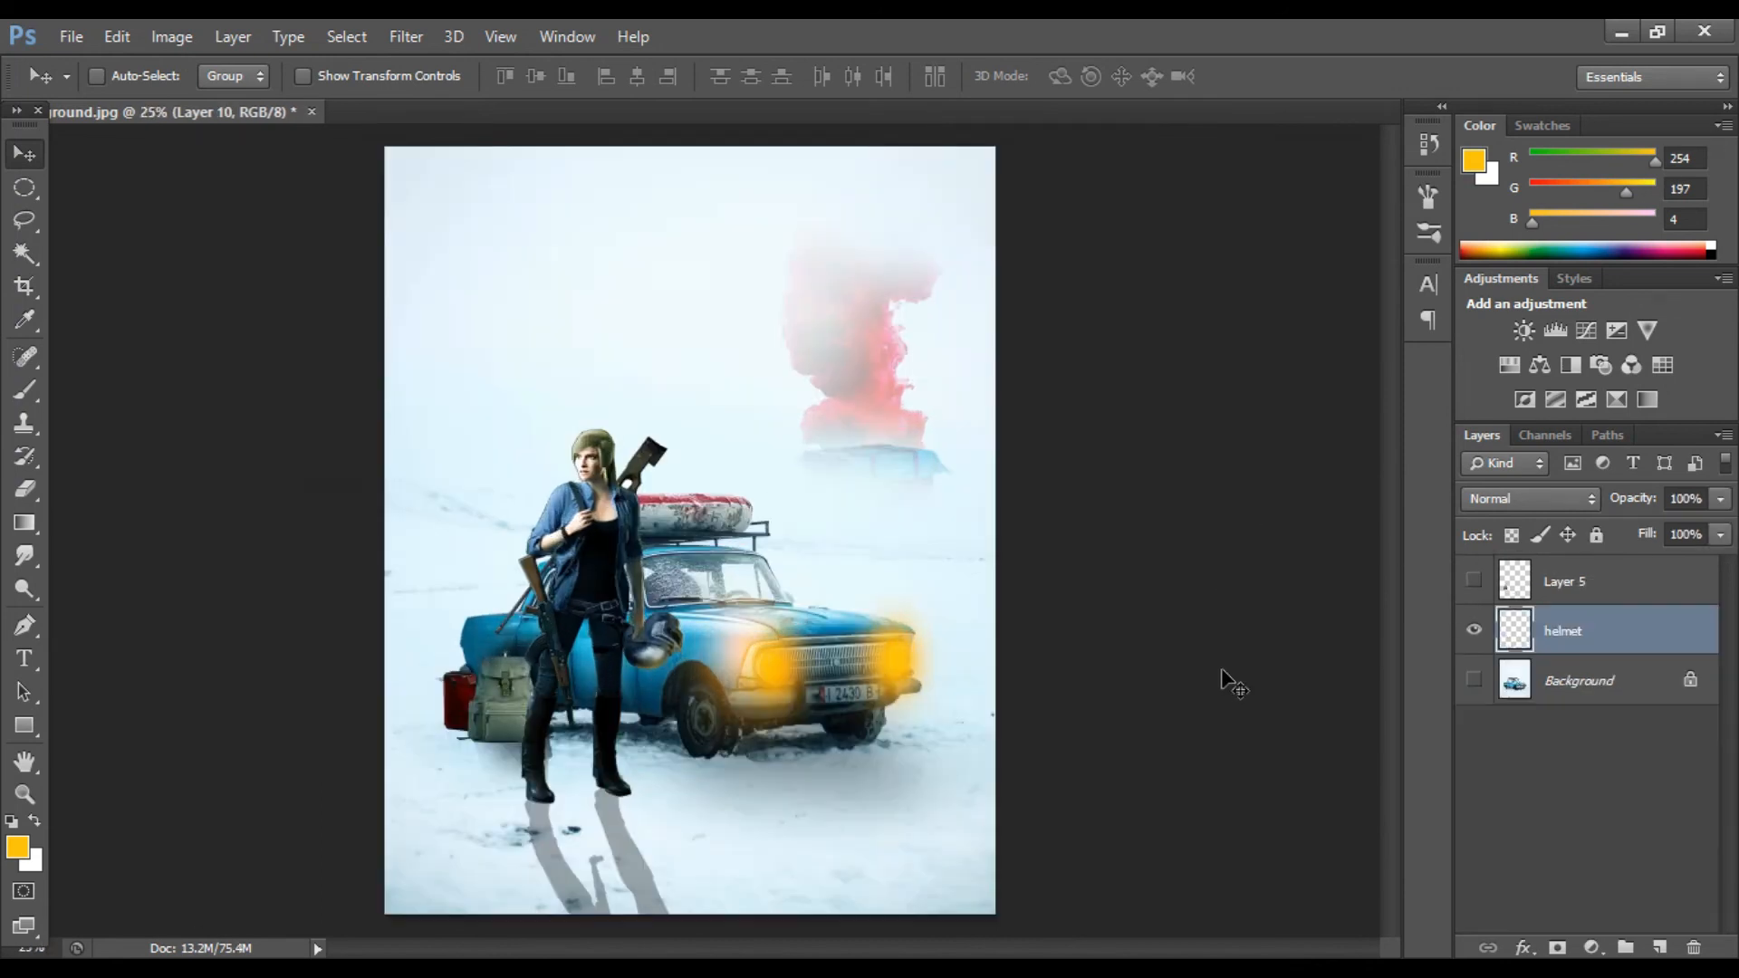
# Step: Apply Brightness/Contrast with brightness 6 to the helmet copy layer
pyautogui.click(170, 38)
pyautogui.moveTo(208, 83)
pyautogui.click(435, 83)
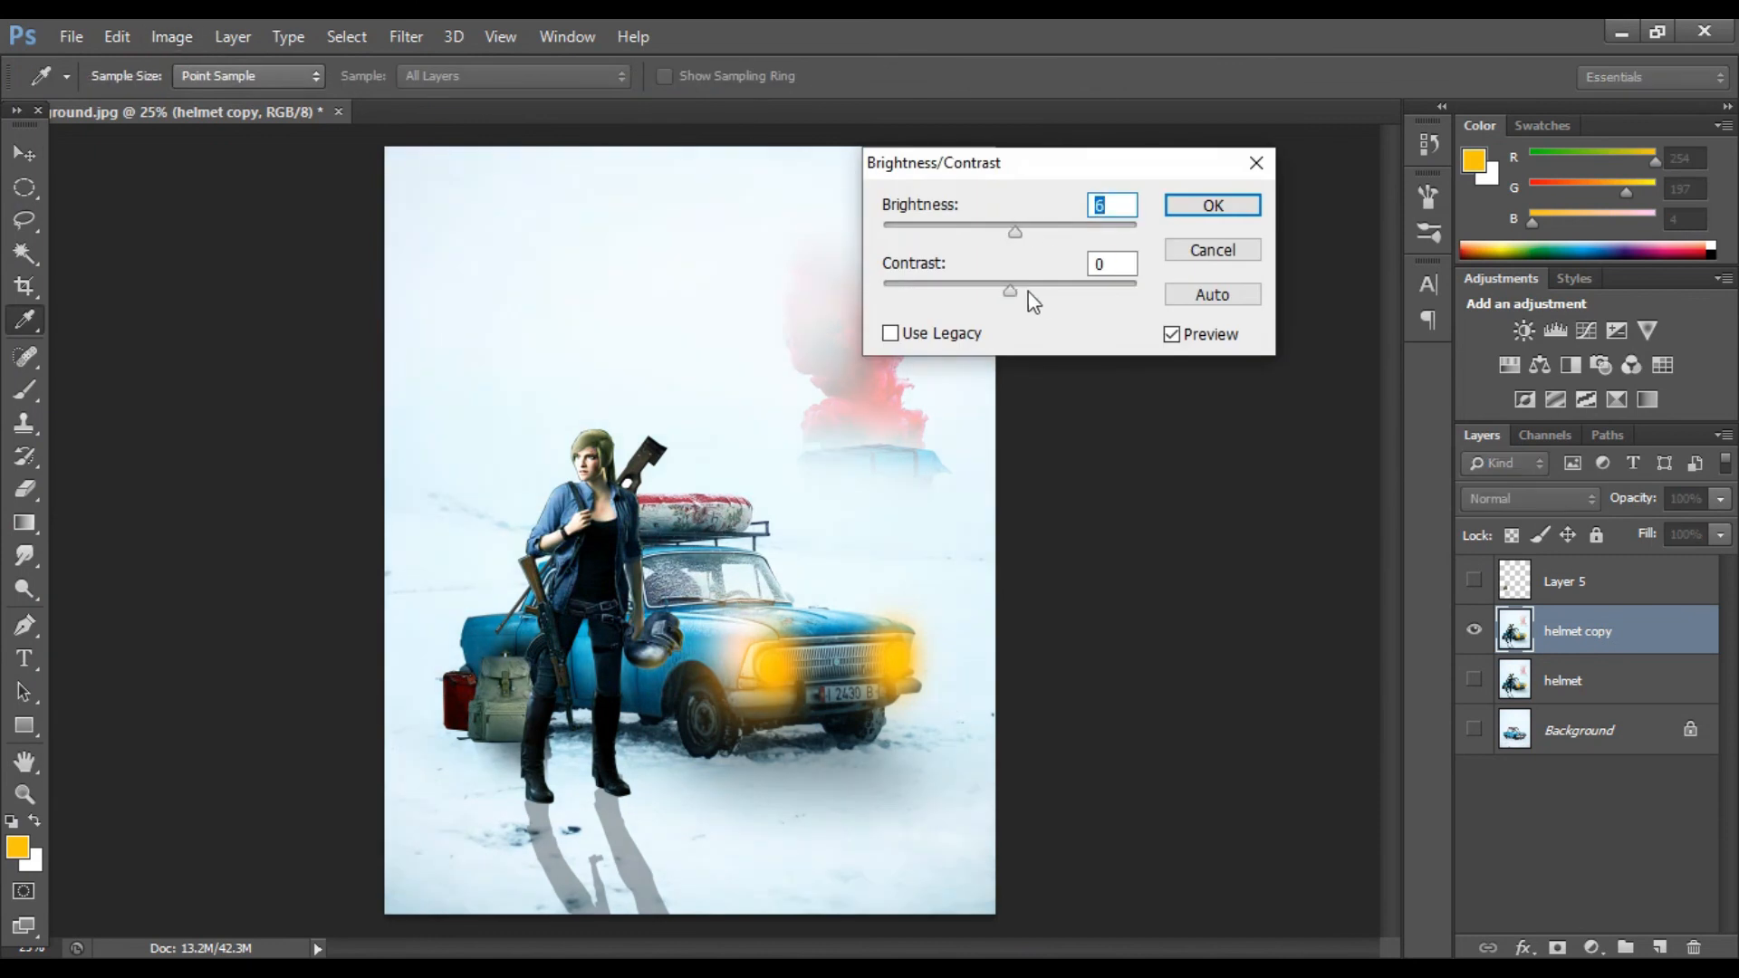
pyautogui.click(1188, 212)
# Step: Adjust the helmet copy layer with a slight Curves tweak
pyautogui.click(171, 38)
pyautogui.click(490, 147)
pyautogui.moveTo(1455, 186); pyautogui.dragTo(1453, 197)
pyautogui.click(1555, 122)
# Step: Apply Color Balance to the helmet copy layer with levels -35, -1 and +55
pyautogui.click(171, 36)
pyautogui.click(507, 252)
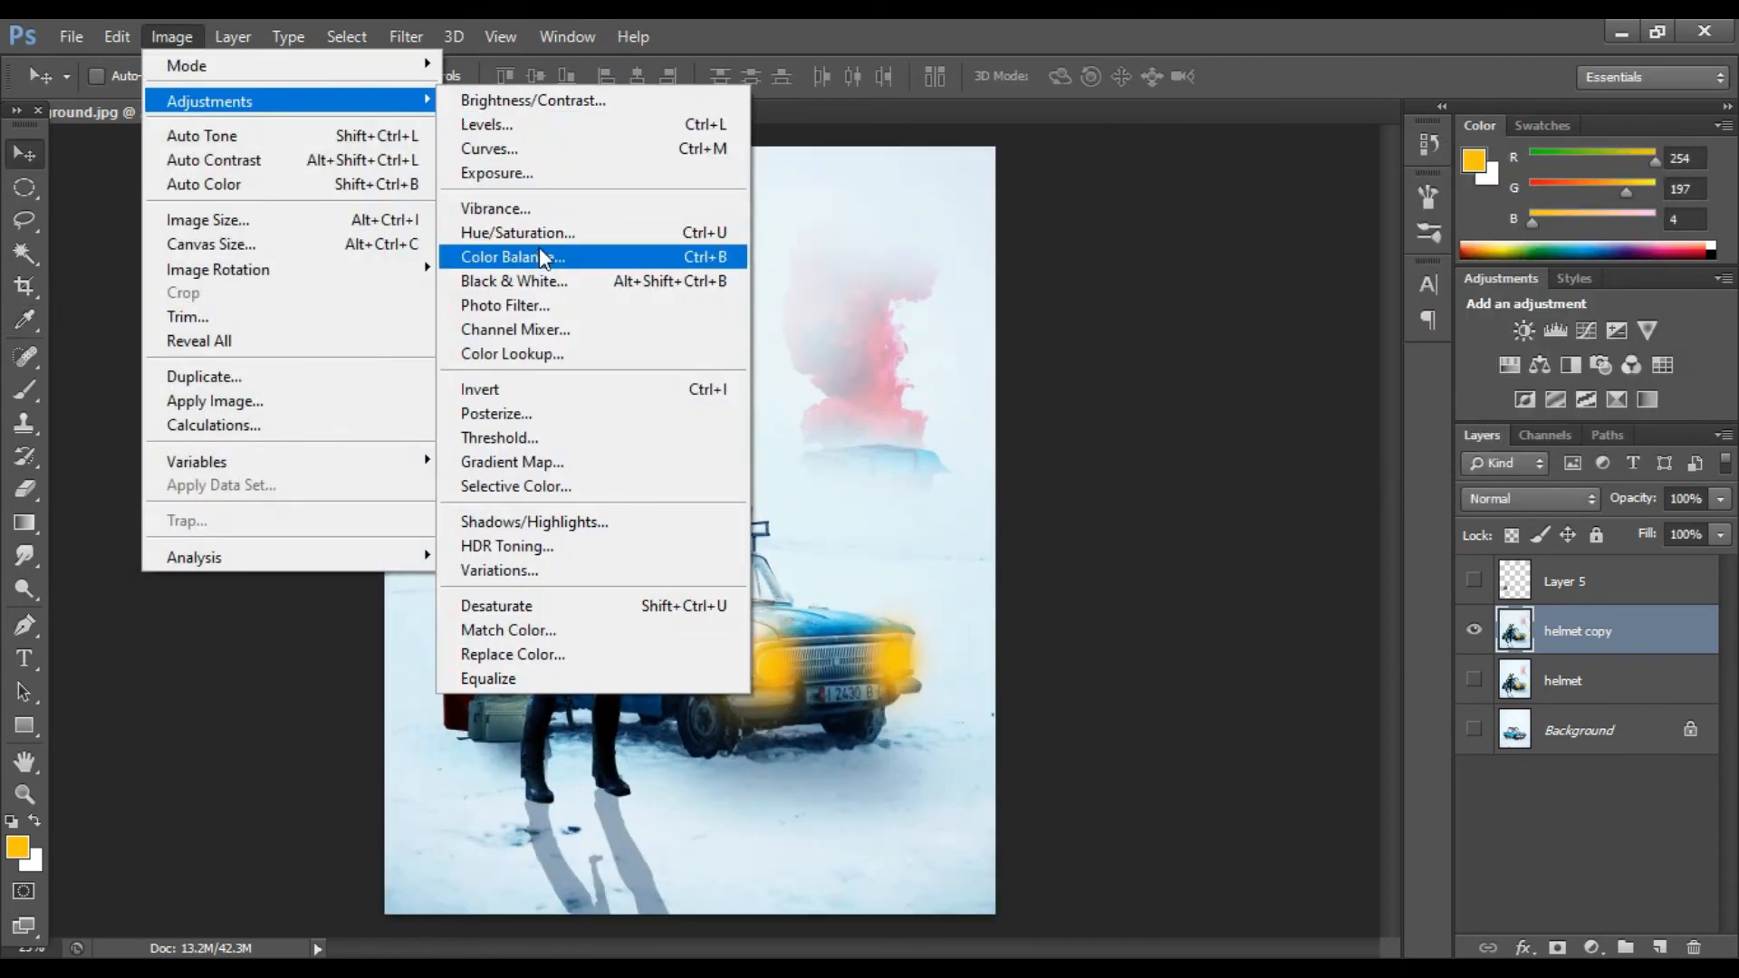
pyautogui.click(525, 257)
pyautogui.moveTo(1334, 290); pyautogui.dragTo(1357, 306)
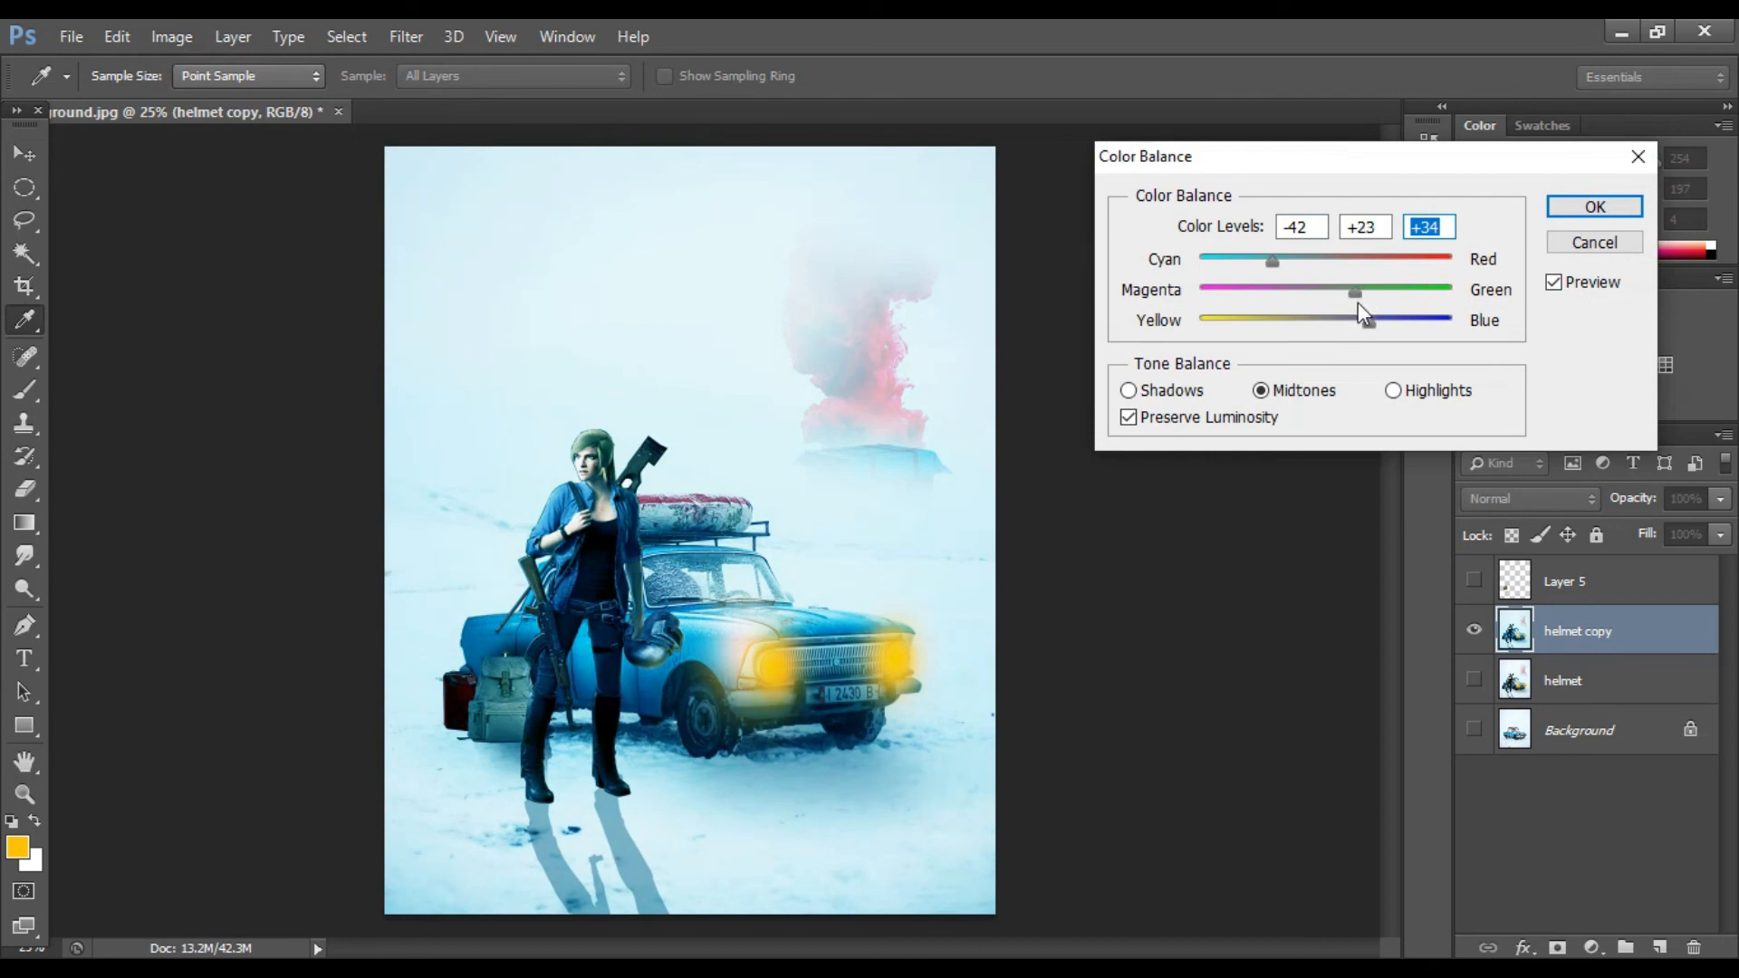
pyautogui.moveTo(1265, 263); pyautogui.dragTo(1279, 265)
pyautogui.click(1324, 291)
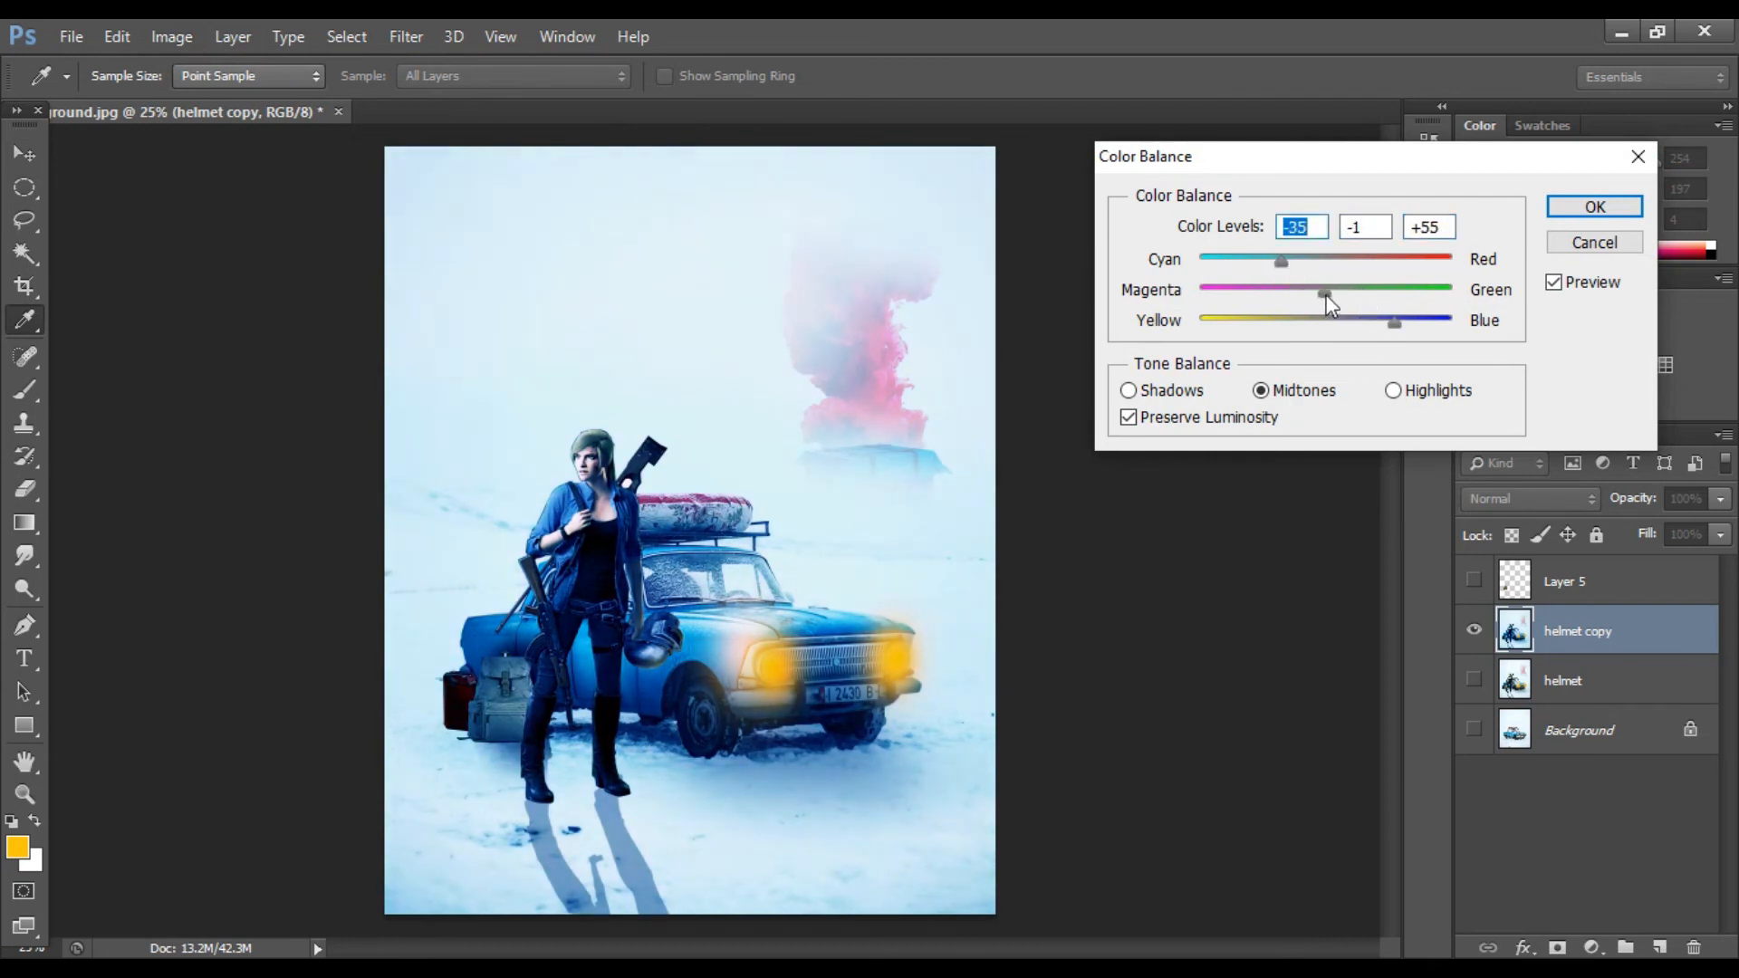
pyautogui.click(1635, 215)
# Step: Add a new layer and draw a text box across the upper part of the canvas
pyautogui.press('v')
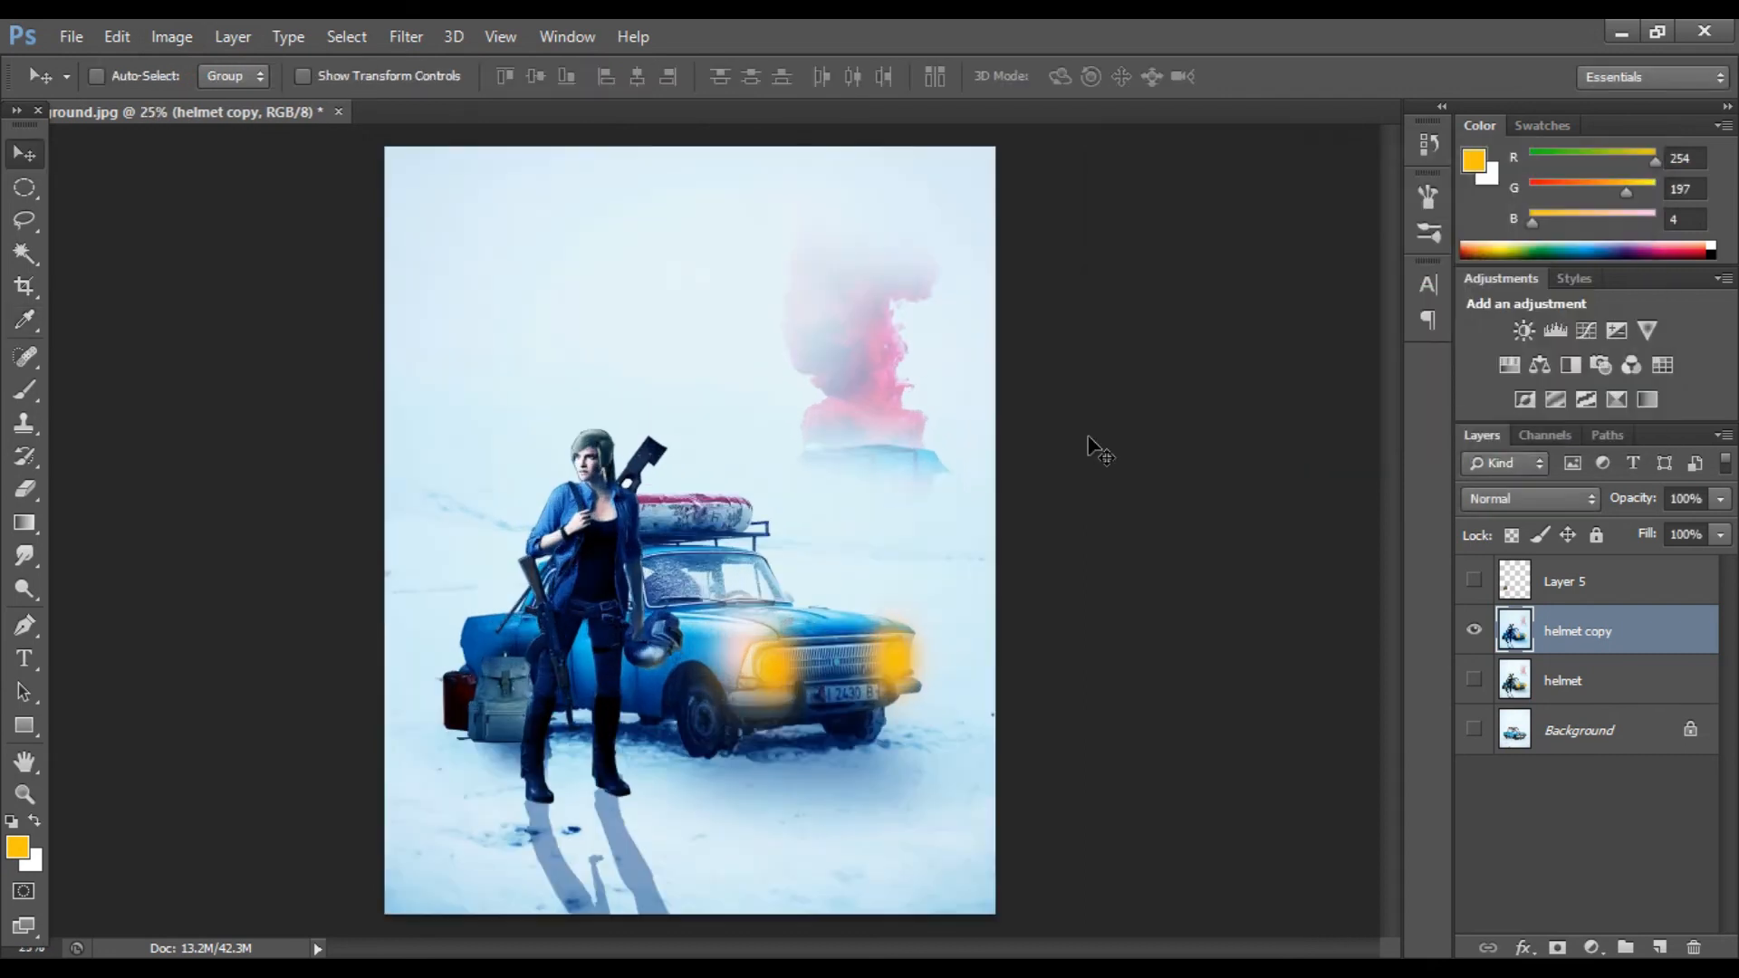
pyautogui.click(1659, 947)
pyautogui.press('t')
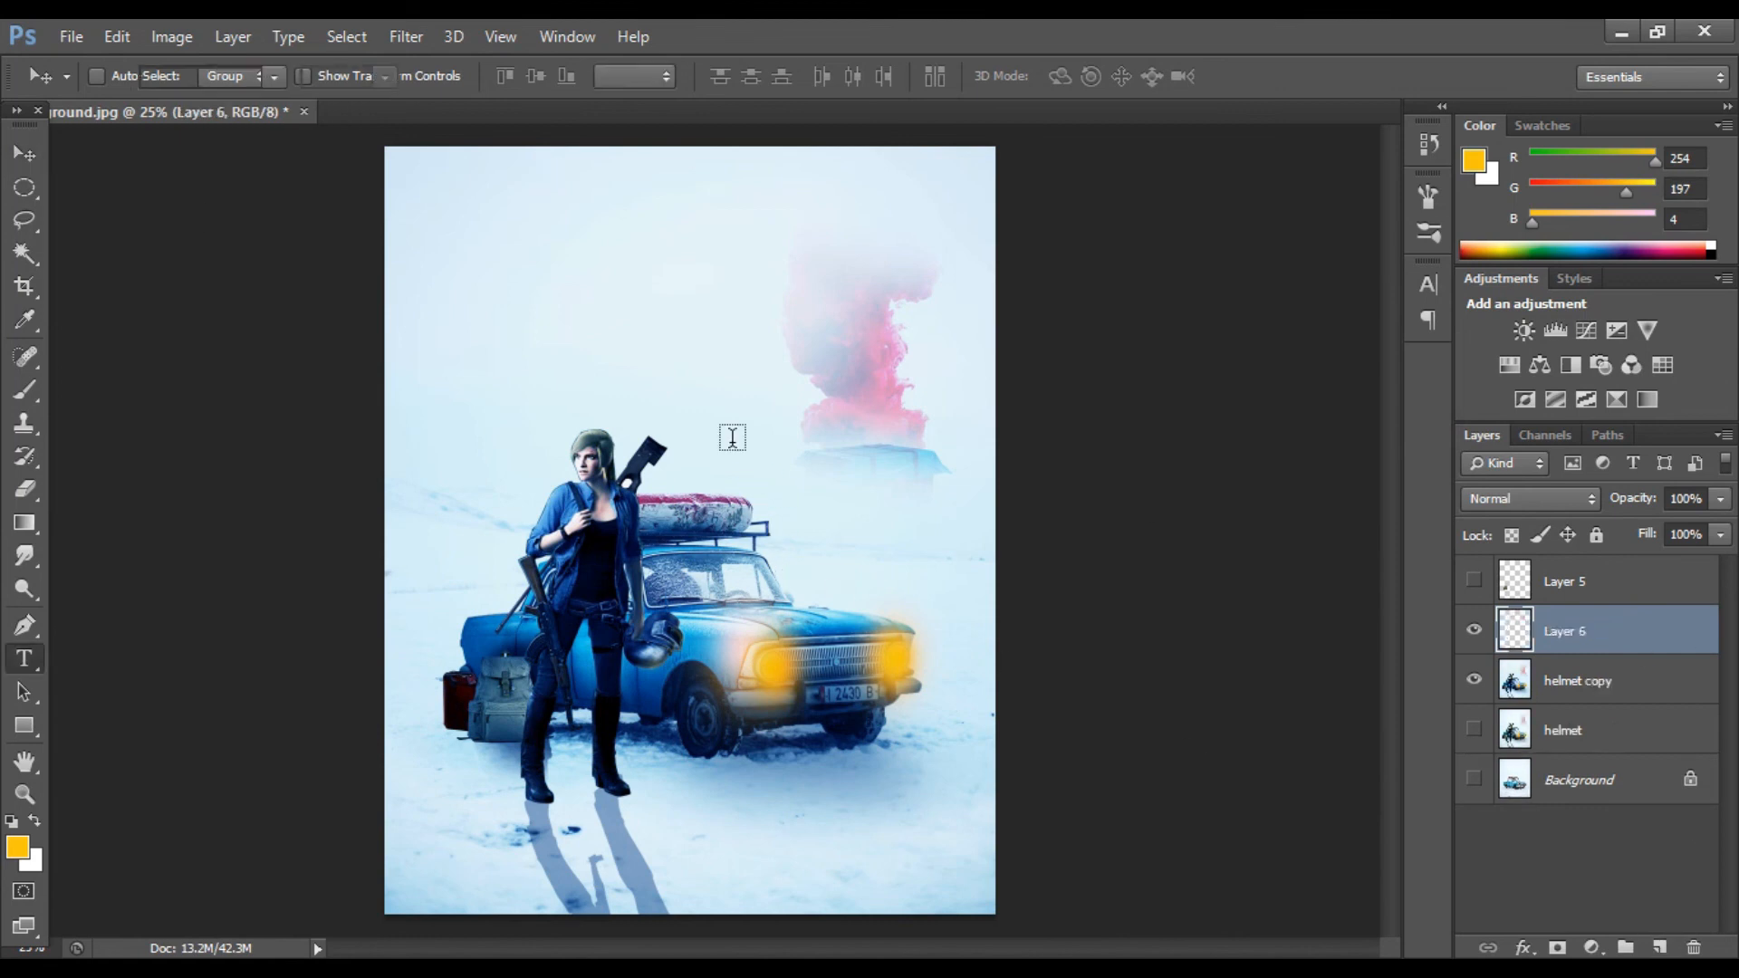
pyautogui.moveTo(490, 261); pyautogui.dragTo(932, 401)
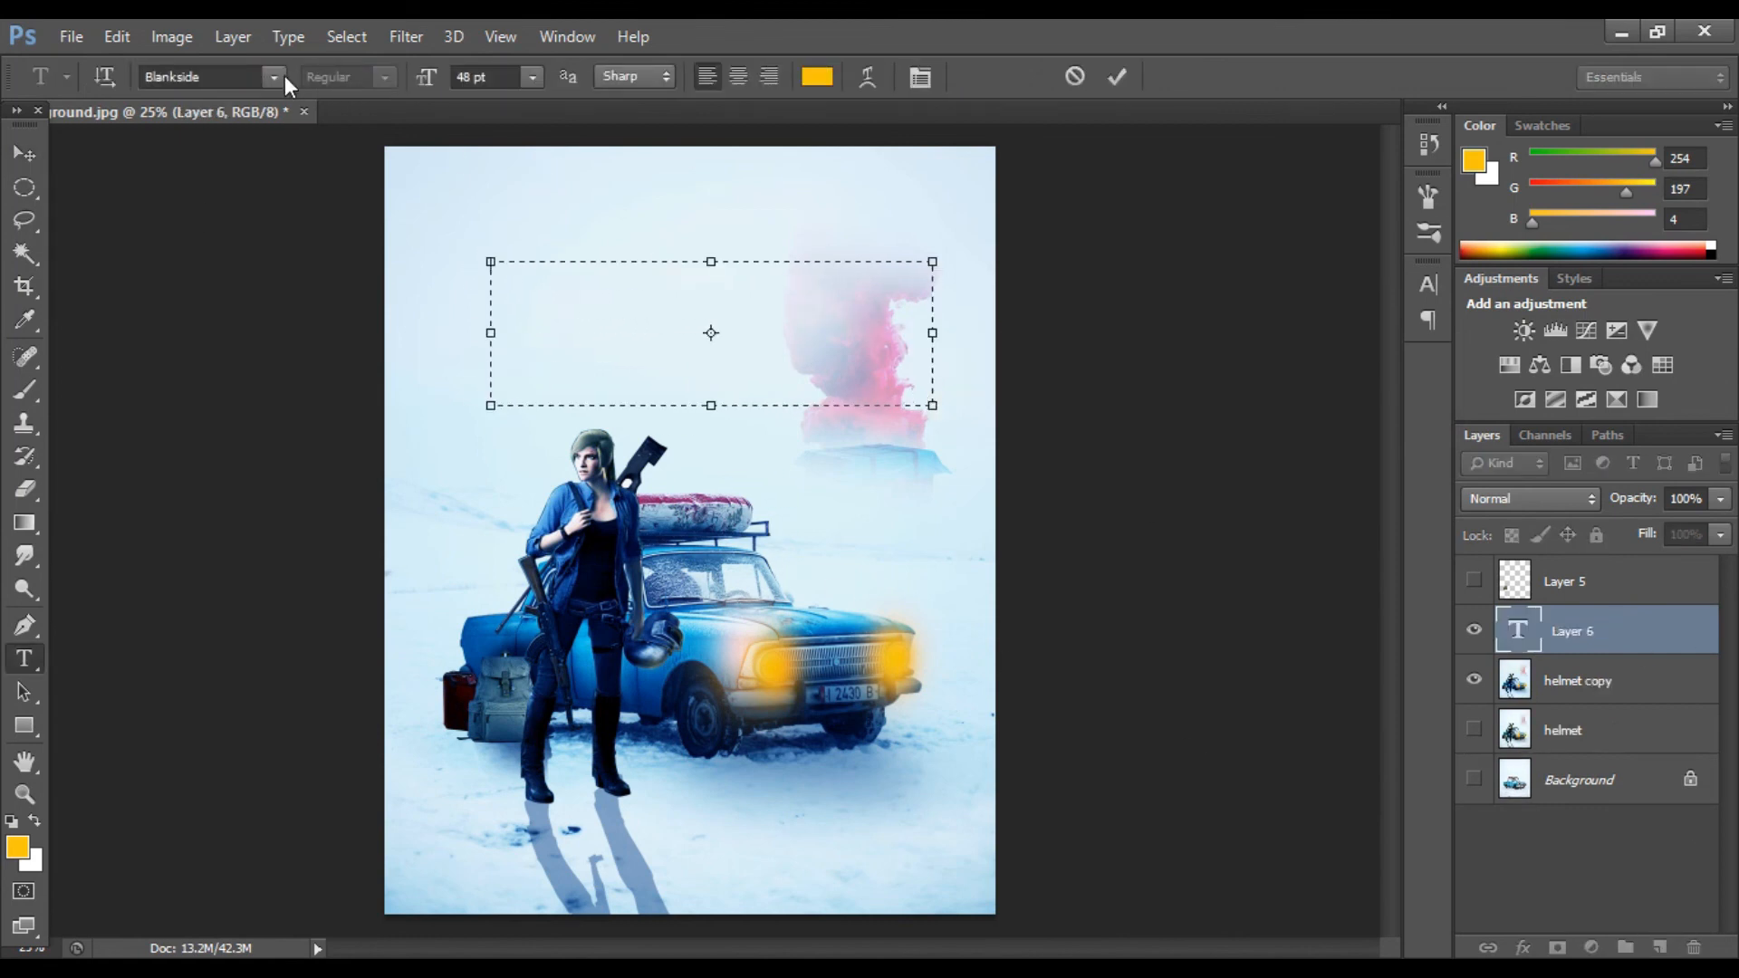
# Step: Choose the font family and font size for the text box
pyautogui.click(282, 76)
pyautogui.moveTo(556, 298); pyautogui.dragTo(556, 517)
pyautogui.click(478, 698)
pyautogui.click(531, 76)
pyautogui.click(489, 516)
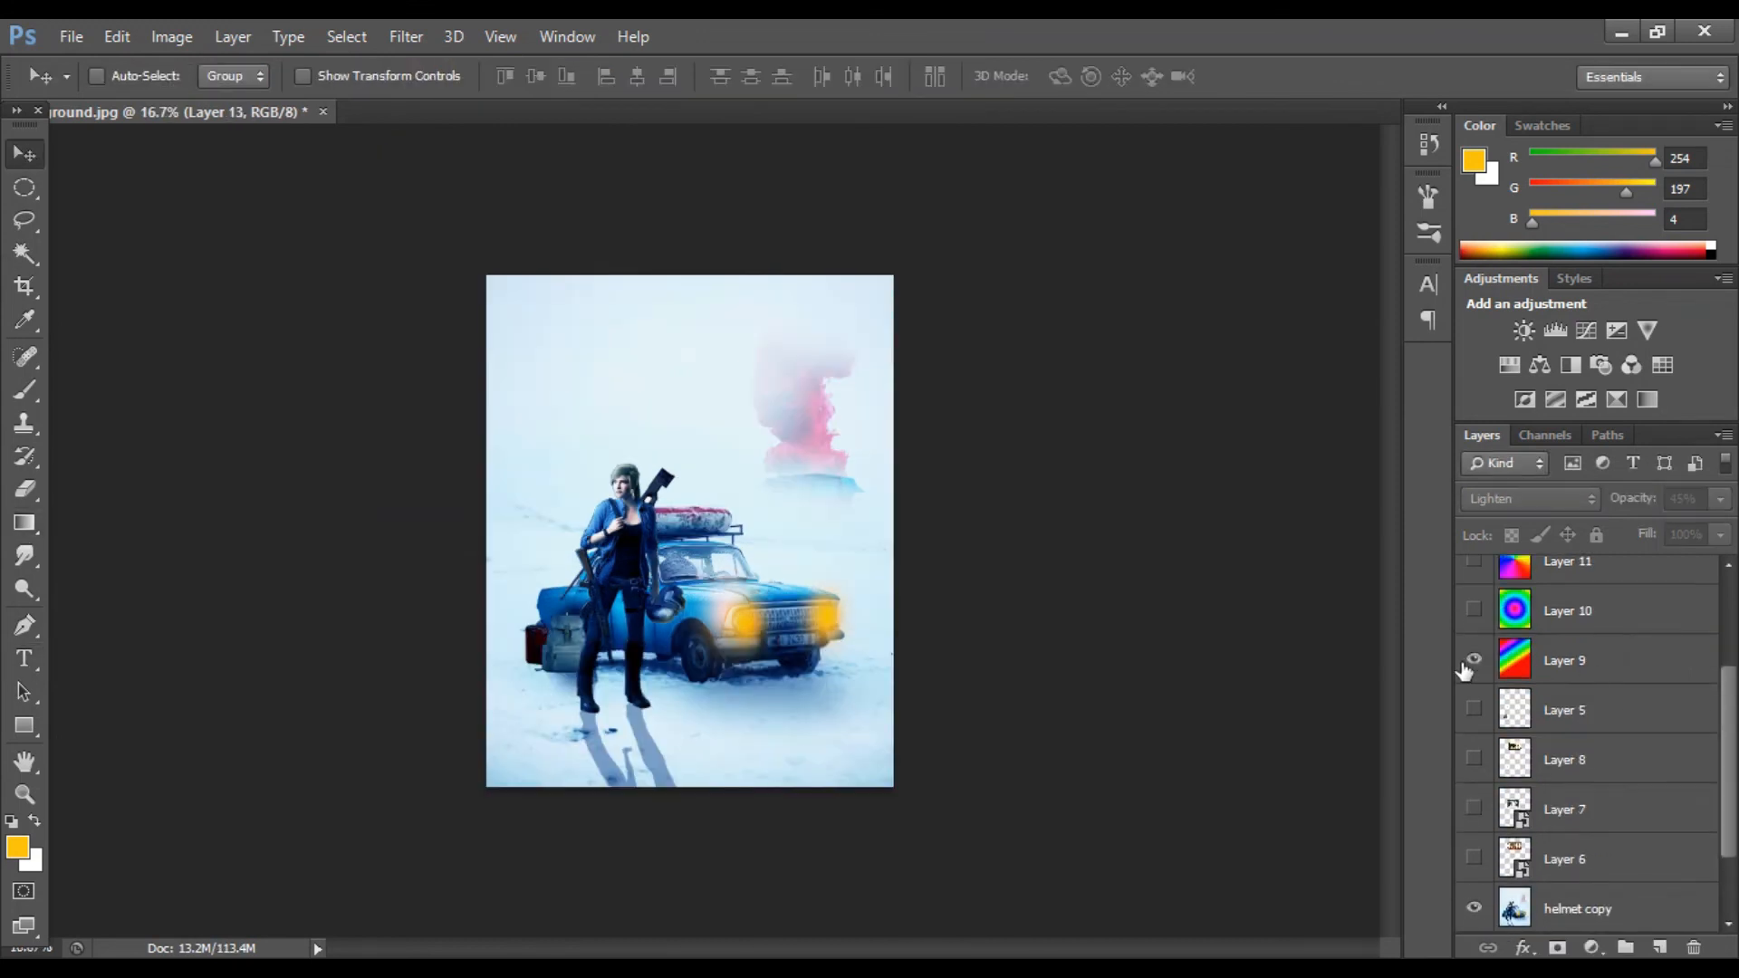
# Step: Show the PUBG logo layer and toggle the gradient overlay layers to compare them
pyautogui.click(1474, 660)
pyautogui.click(1474, 611)
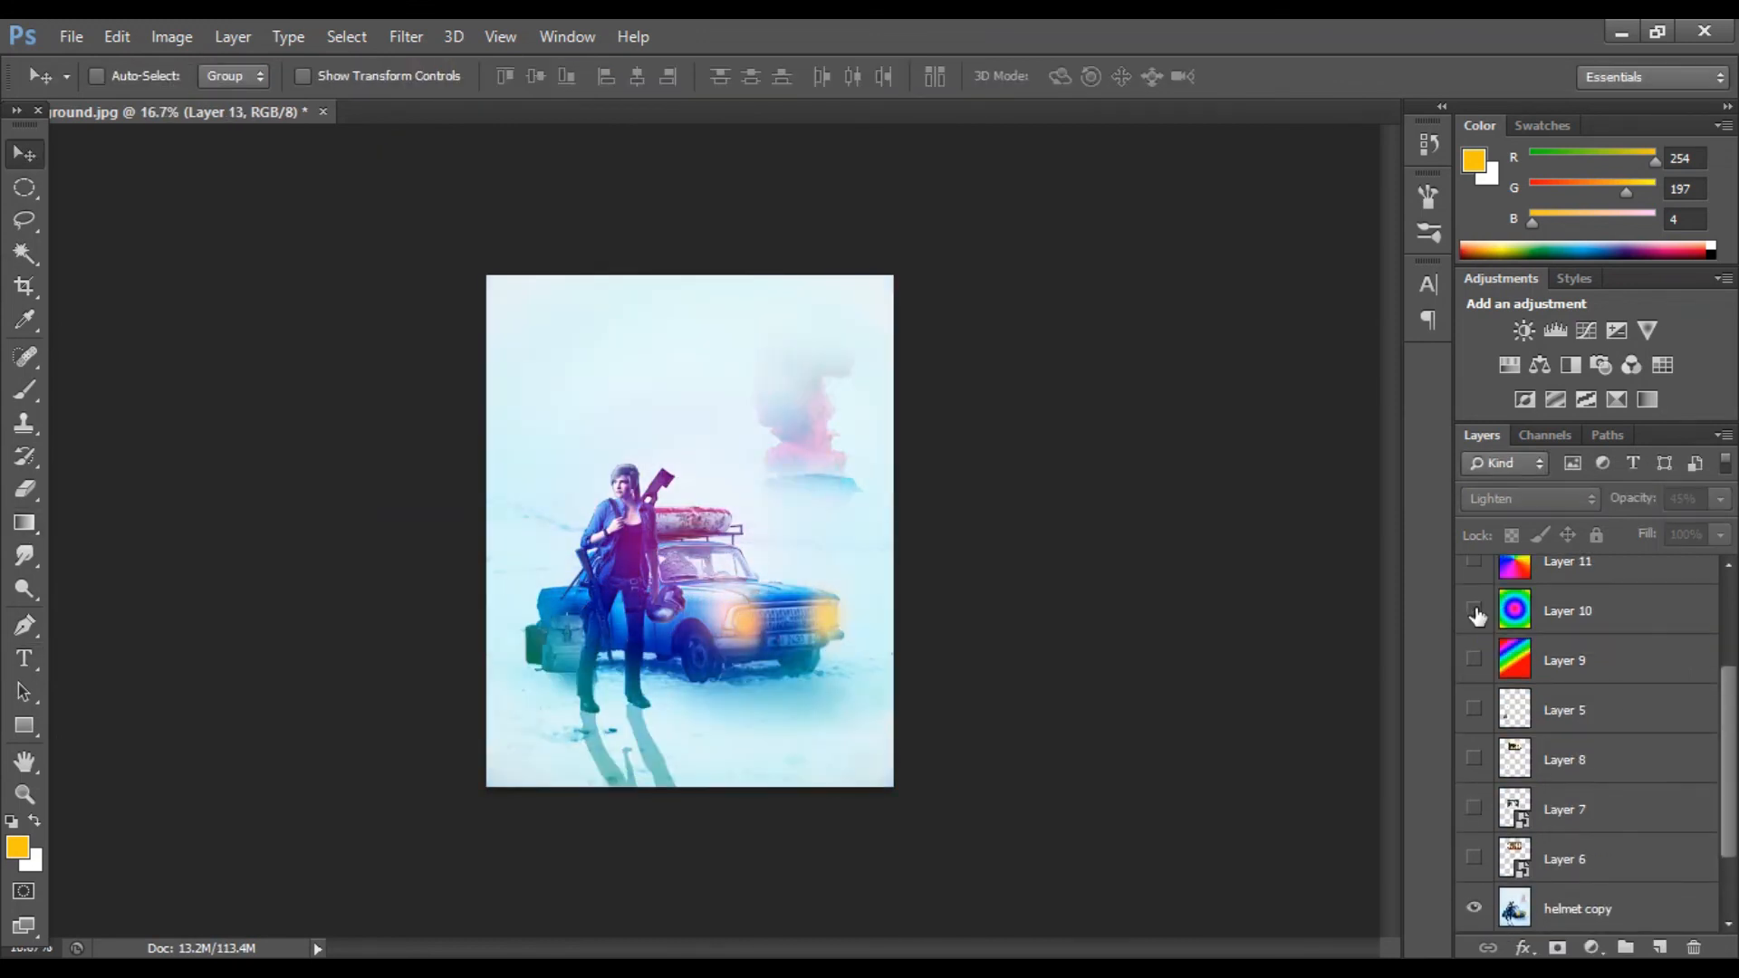
pyautogui.click(1474, 611)
pyautogui.scroll(-2, 1459, 697)
pyautogui.click(1470, 681)
pyautogui.click(1473, 730)
pyautogui.click(1473, 730)
pyautogui.click(1470, 631)
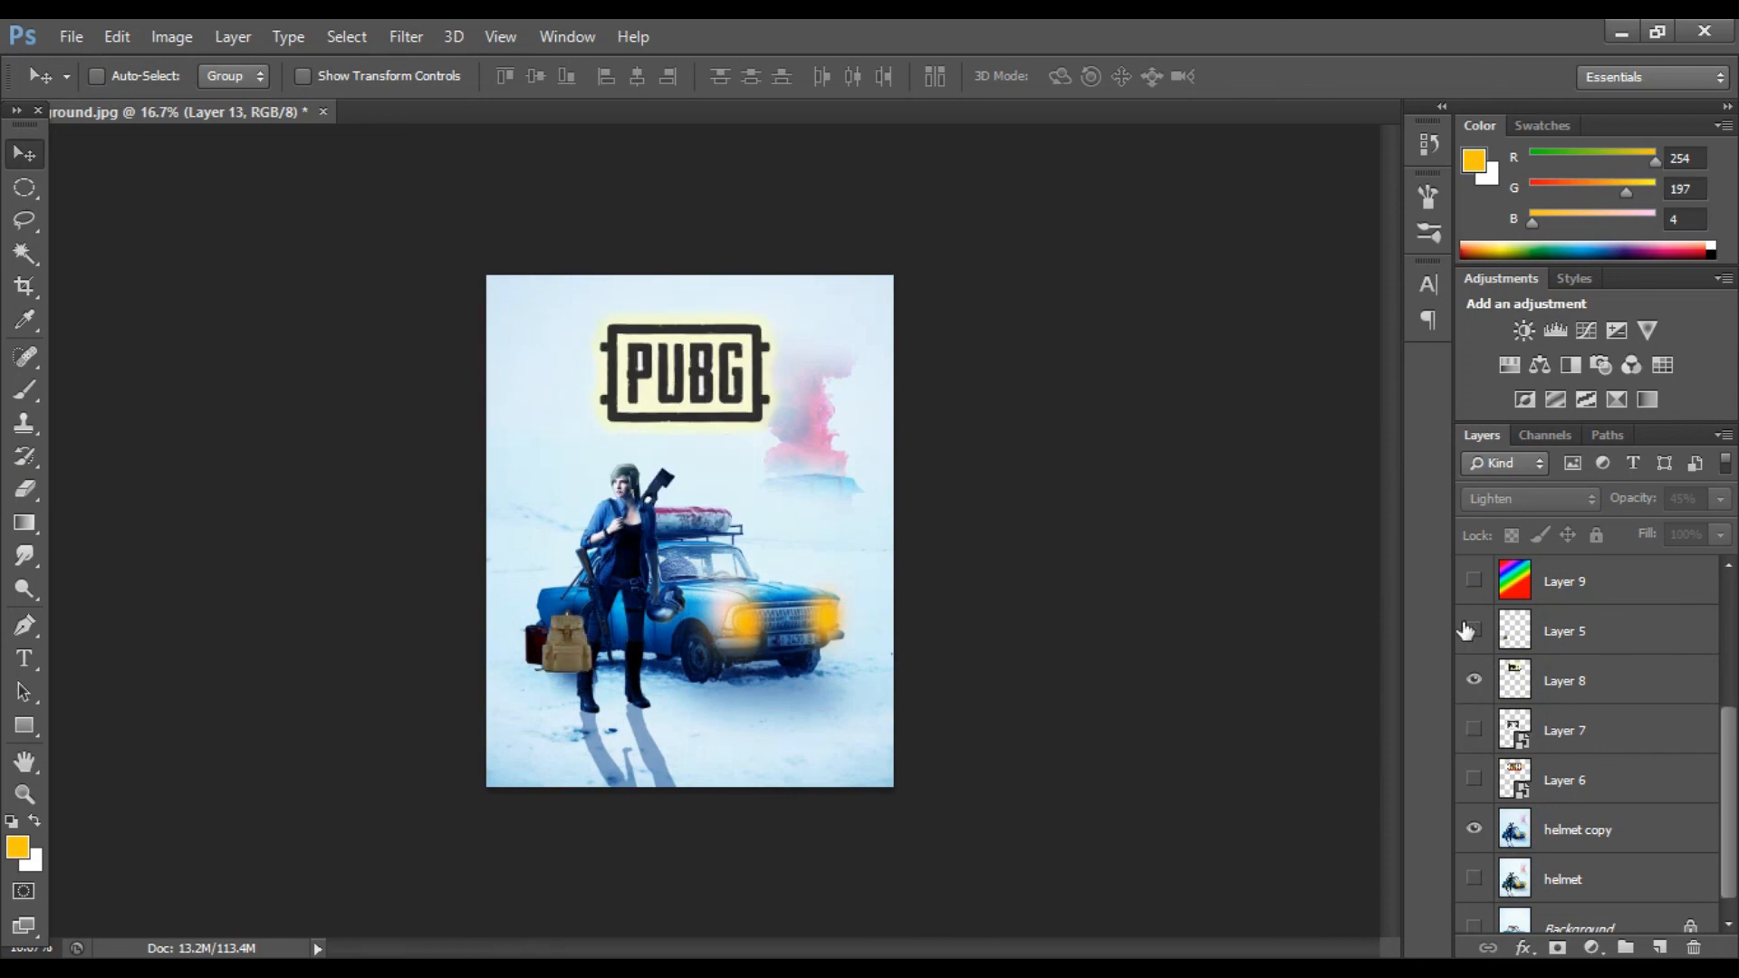
pyautogui.click(1470, 631)
pyautogui.scroll(2, 1485, 666)
pyautogui.click(1474, 679)
pyautogui.click(1475, 680)
pyautogui.click(1475, 631)
# Step: Show the circular gradient Layer 10, hide Layer 9, and set Layer 10's opacity to 25%
pyautogui.click(1474, 679)
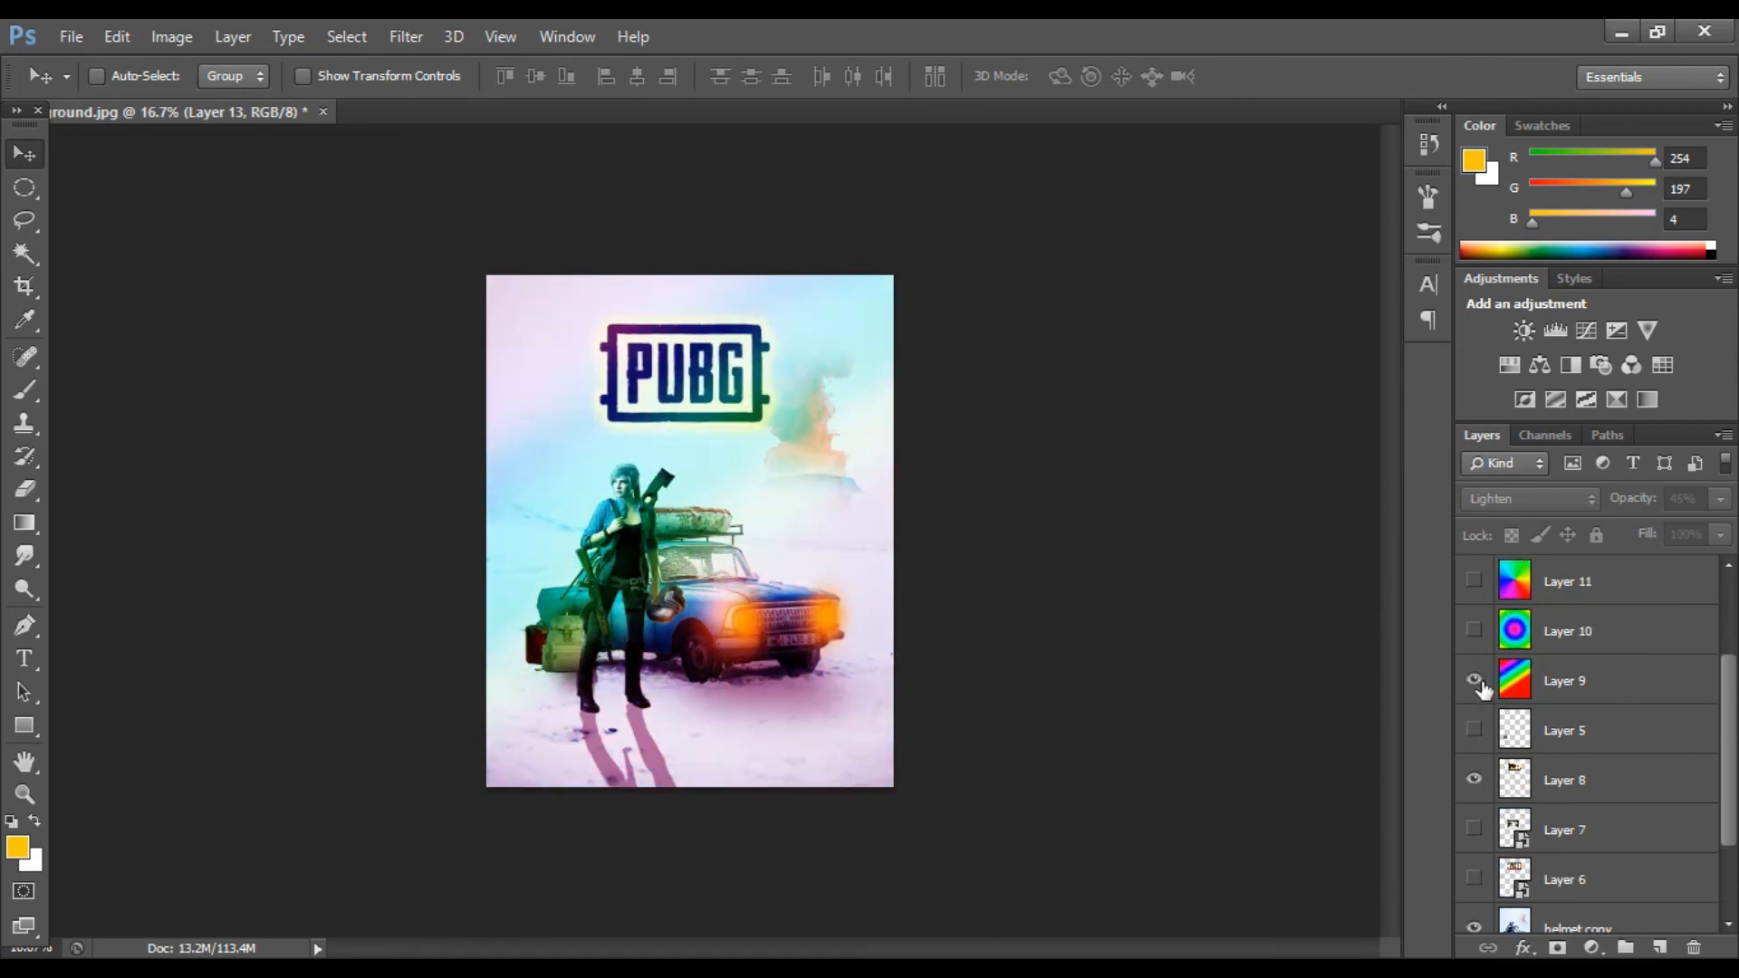
pyautogui.click(1583, 681)
pyautogui.click(1612, 617)
pyautogui.click(1474, 631)
pyautogui.click(1474, 679)
pyautogui.click(1721, 499)
pyautogui.moveTo(1656, 527); pyautogui.dragTo(1635, 526)
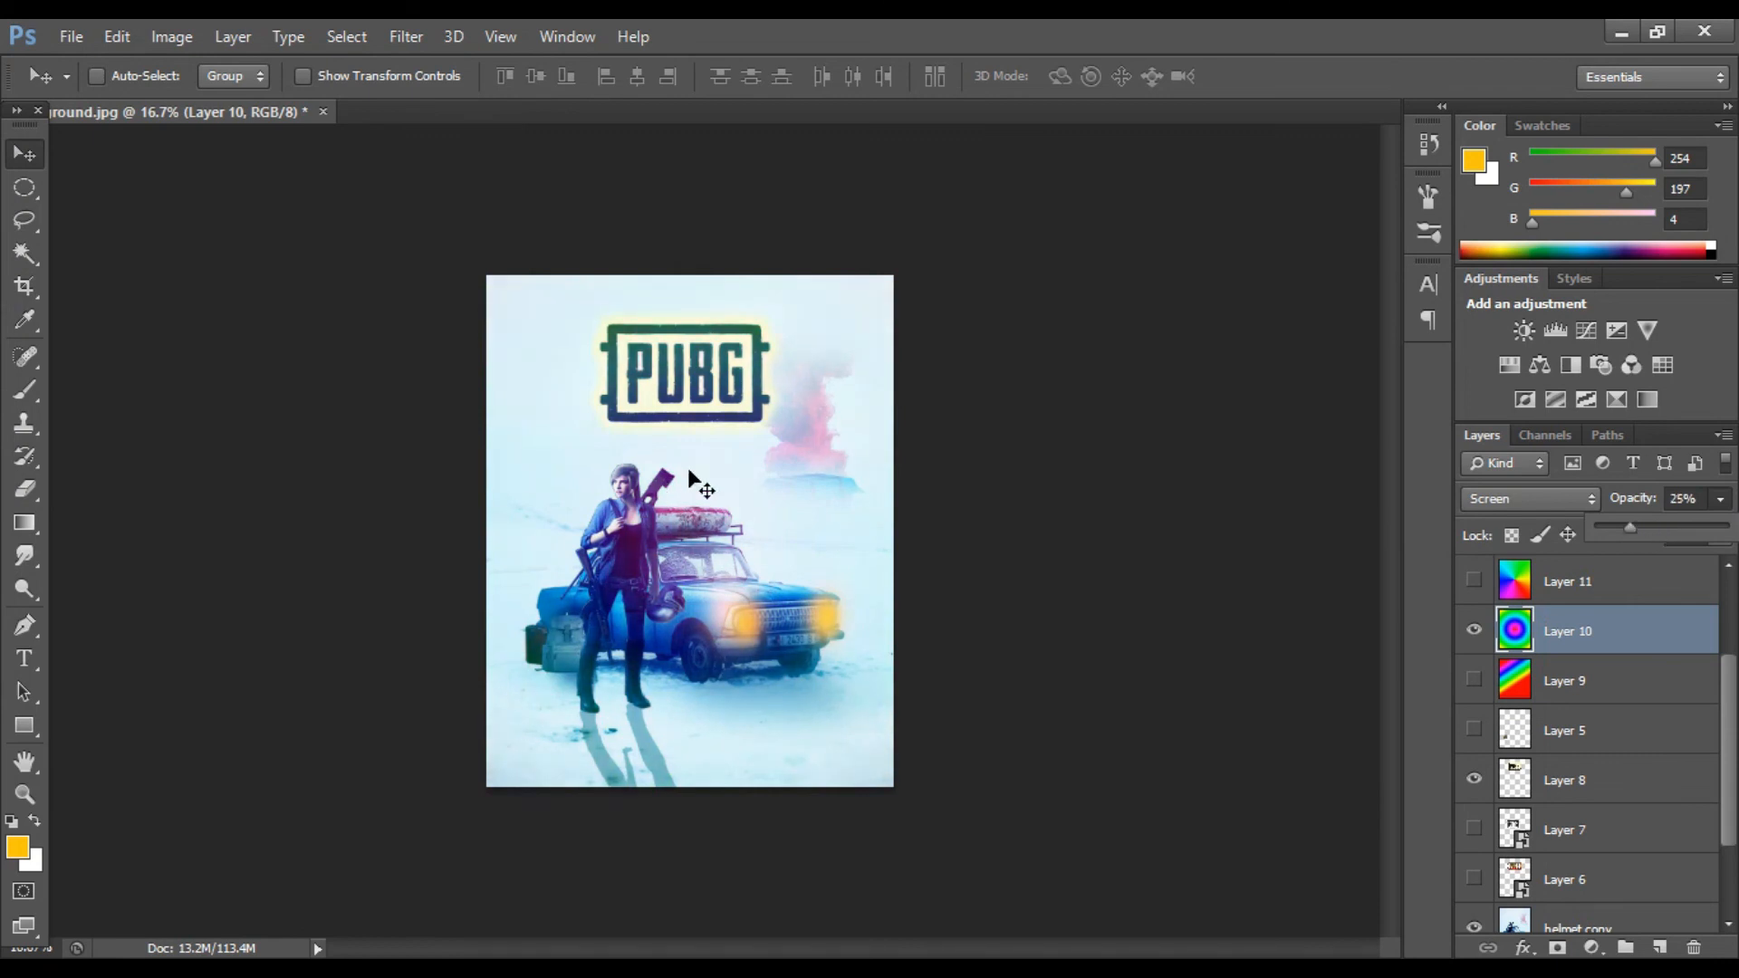